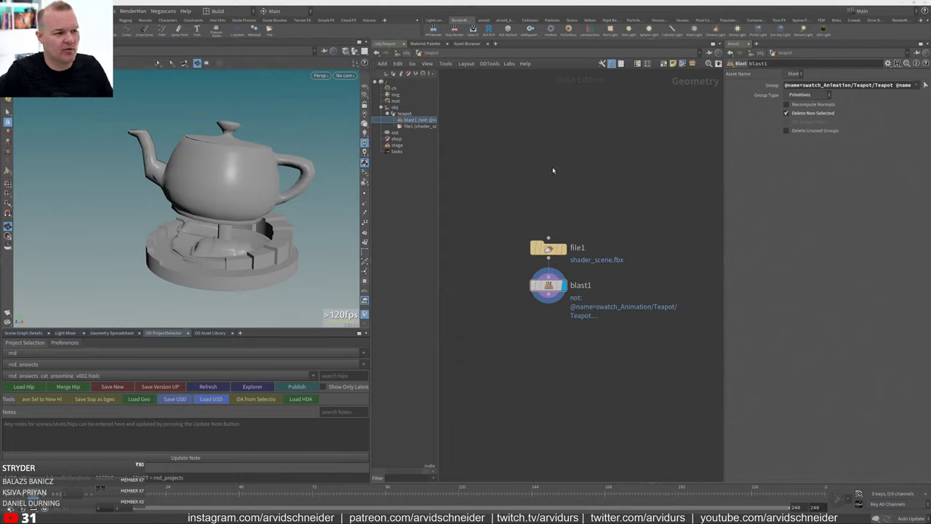
Show the wireframe over the shaded teapot in the viewport.
right_click_drag(266, 204, 194, 206, "alt")
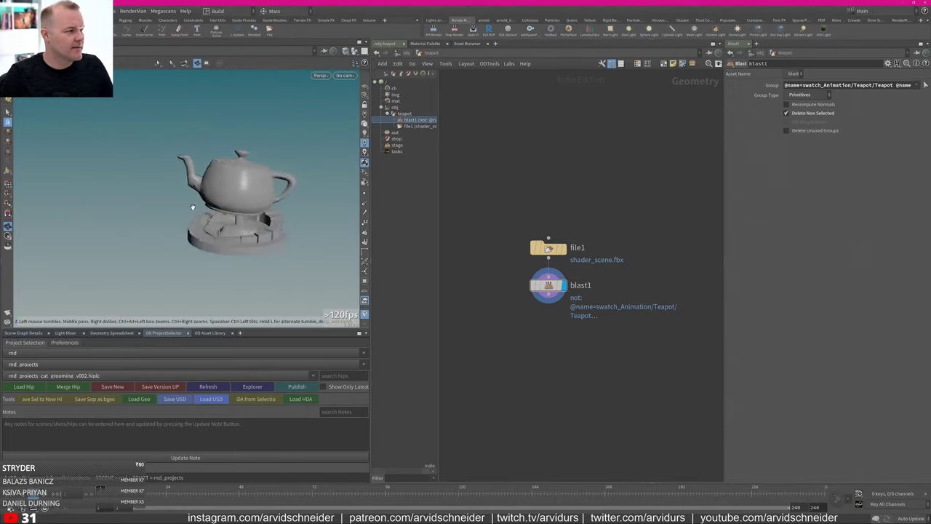
left_click_drag(193, 207, 245, 207, "alt")
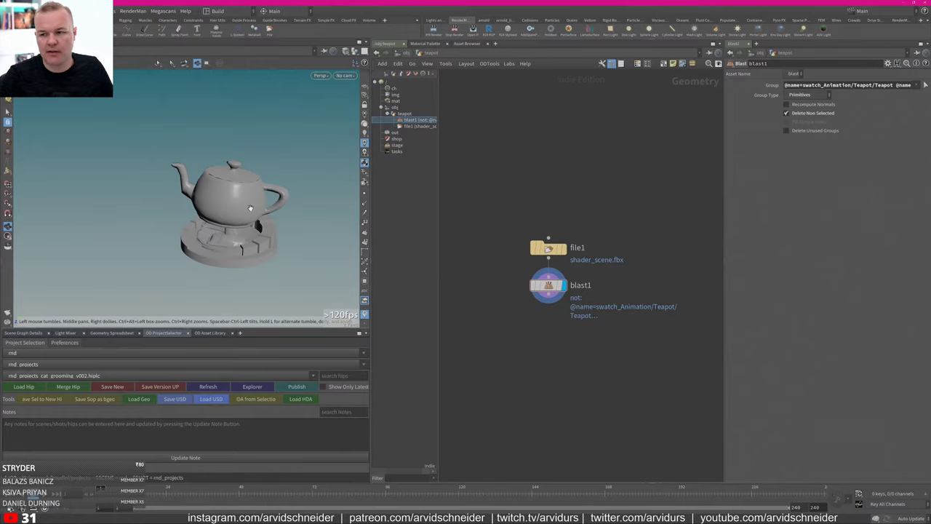
left_click_drag(251, 209, 230, 209)
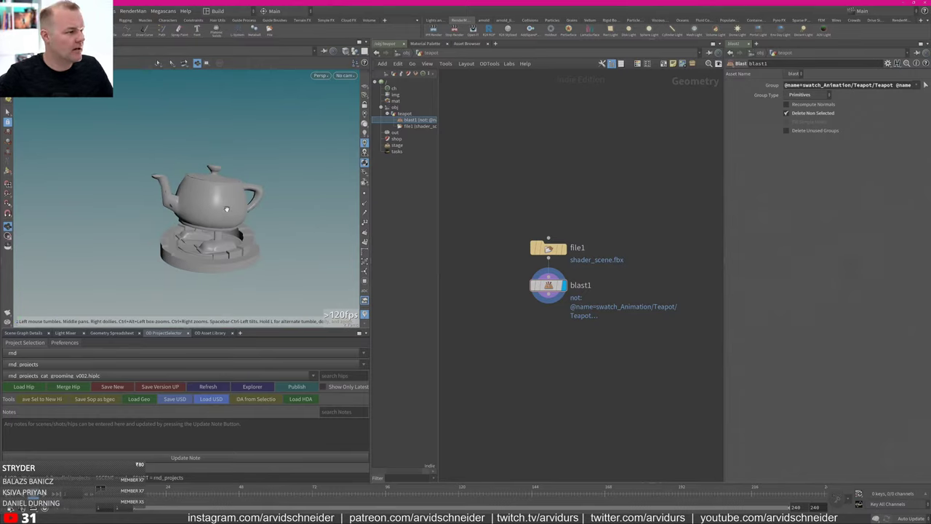
key("f")
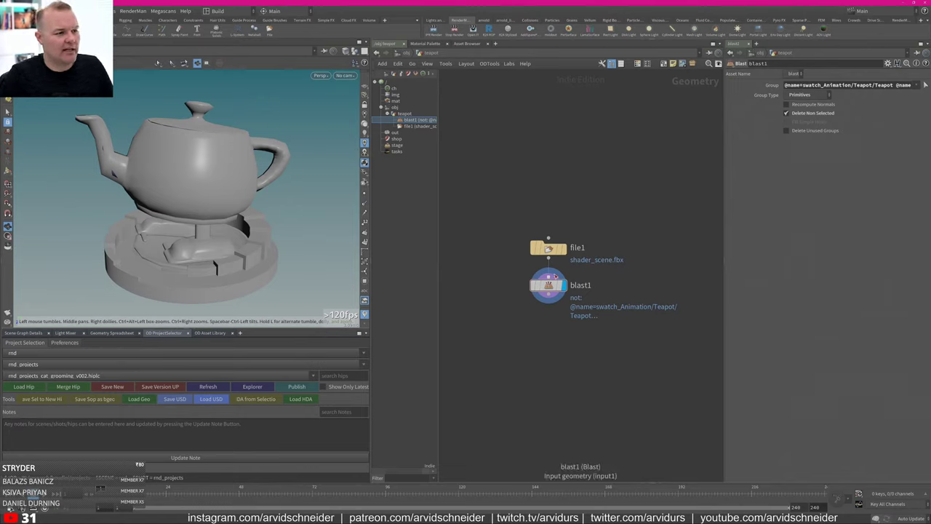
mouse_move(257, 204)
left_mouse_down()
mouse_move(269, 191)
mouse_move(265, 213)
mouse_move(267, 167)
mouse_move(269, 226)
mouse_move(273, 218)
left_mouse_up()
key("shift+w")
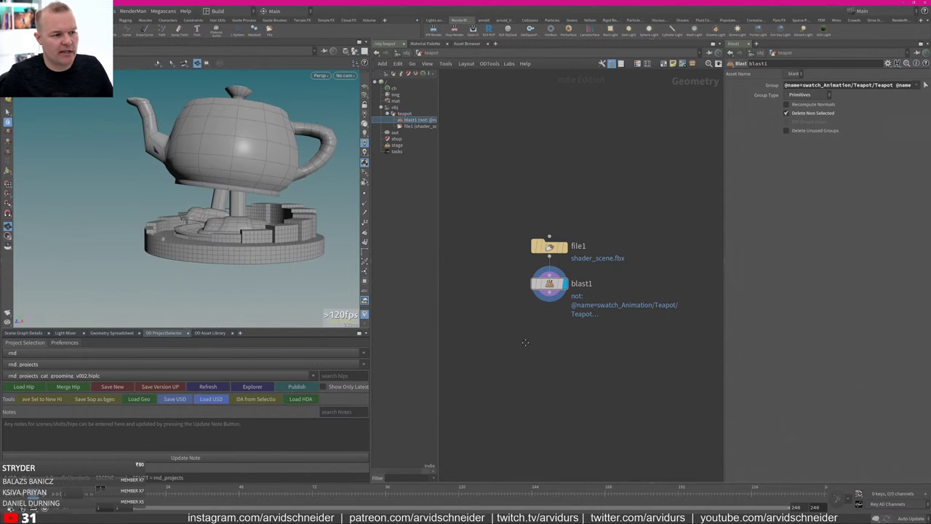
key("Tab")
type("nu")
key("Escape")
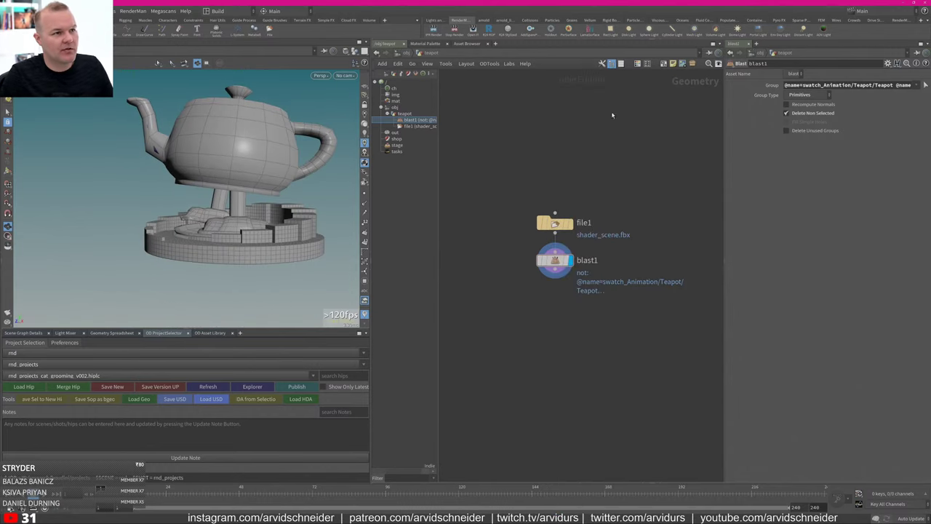
Add a Null node after blast1 and rename it OUT.
key("Tab")
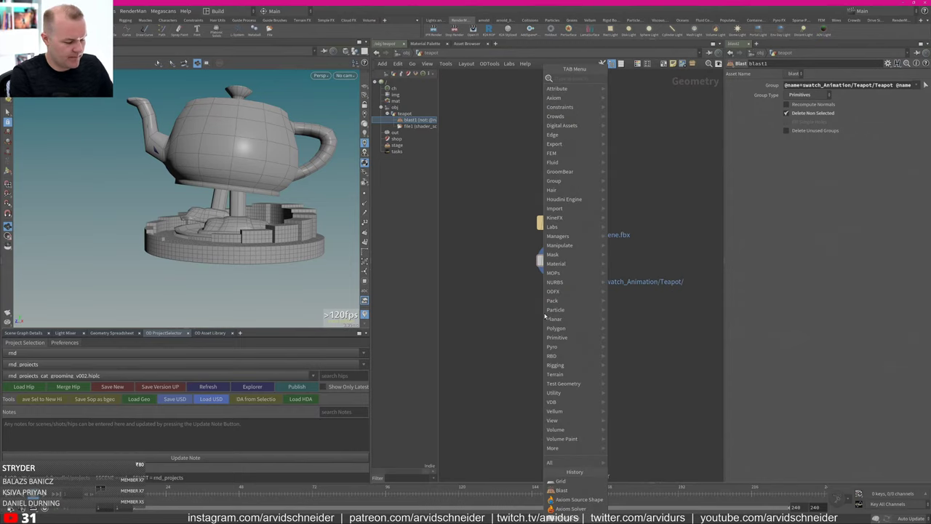
type("null")
key("Return")
left_click(545, 315)
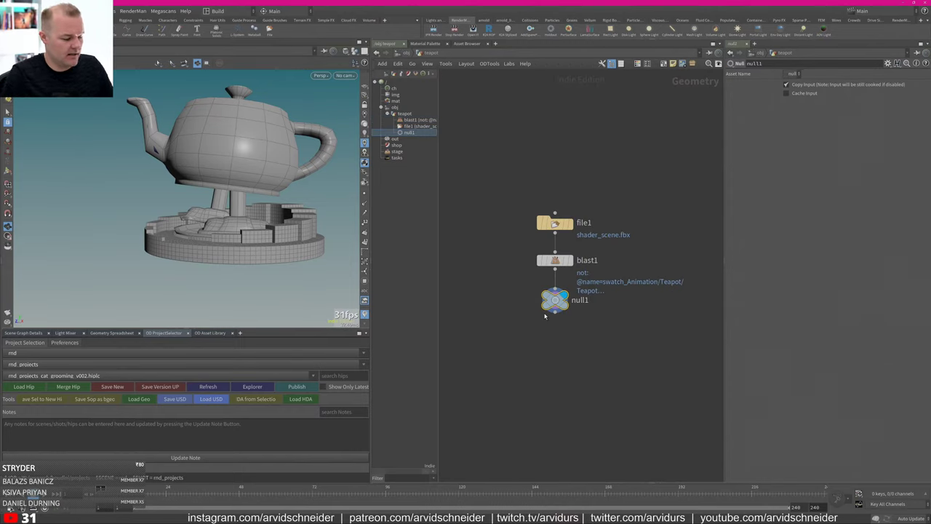
key("F2")
type("O")
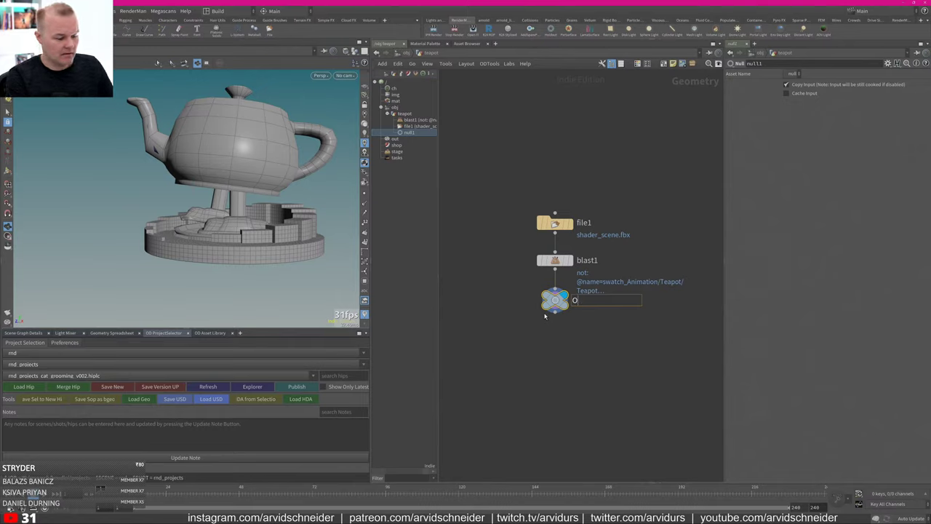
type("IUTUT")
key("Return")
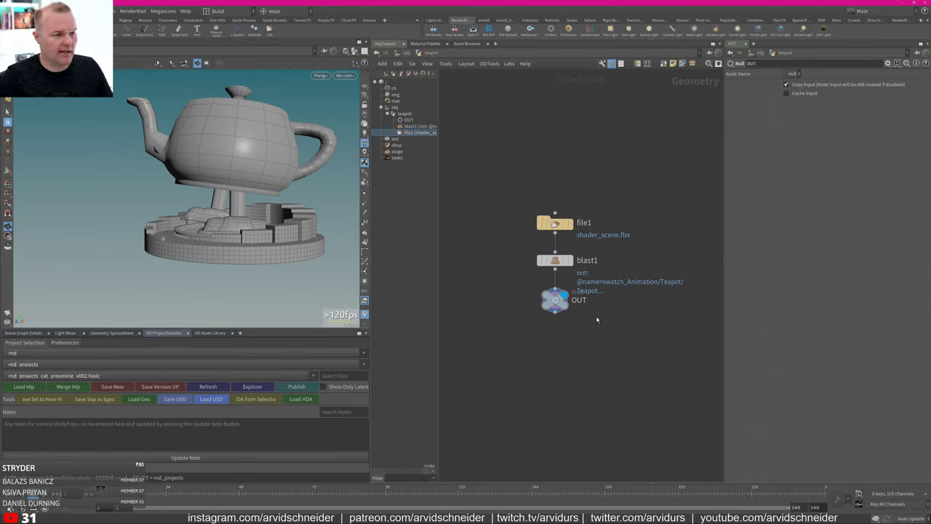
left_click(555, 302)
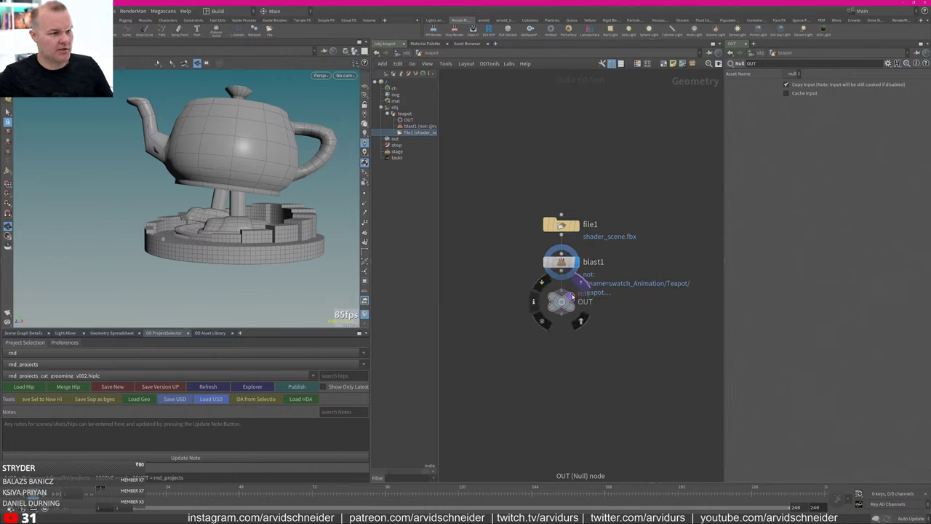
Go up to the object level and collapse the project pane beneath the viewport to enlarge the 3D view.
key("u")
middle_click_drag(651, 268, 584, 263)
scroll(583, 262, "down", 3)
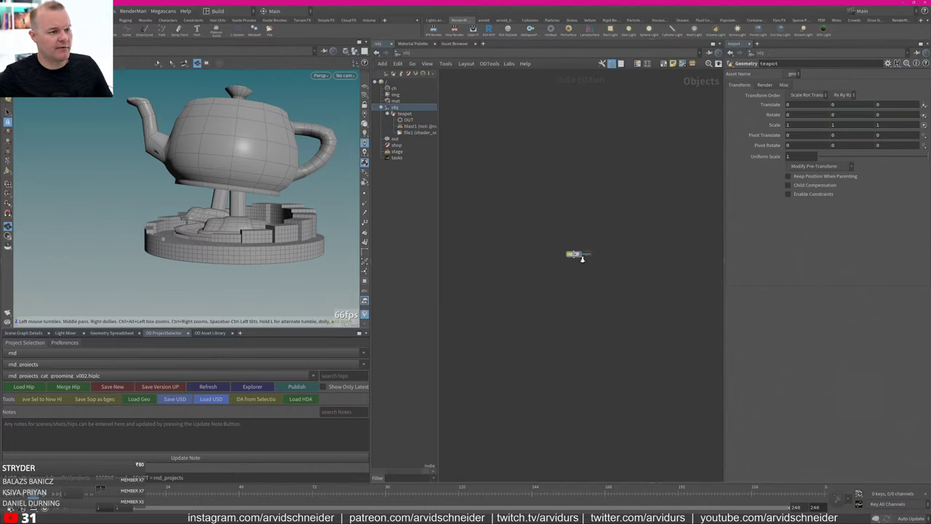
scroll(613, 261, "up", 1)
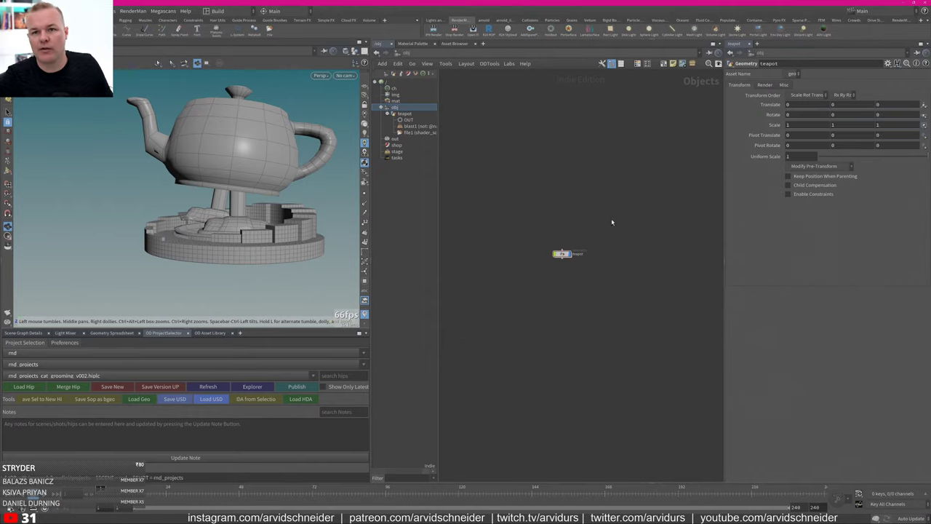
left_click(194, 328)
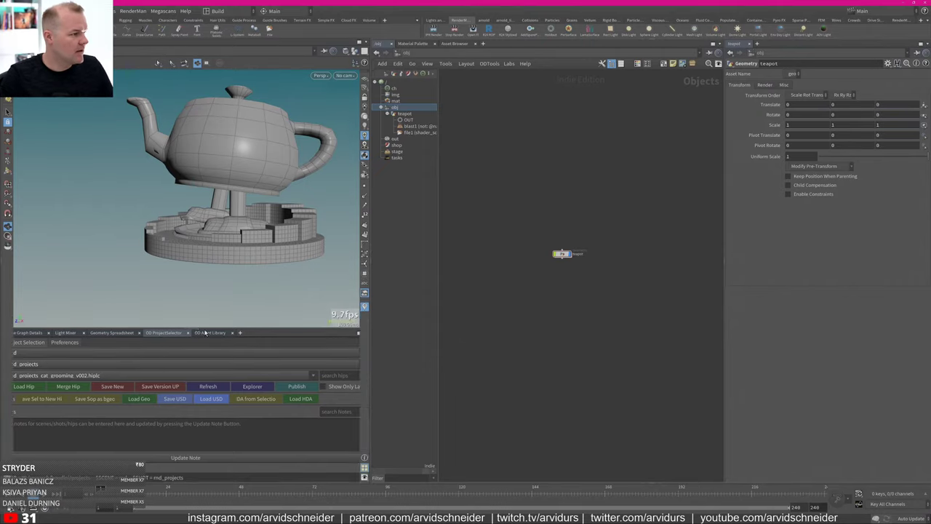
Create a camera from a view that frames the teapot and its base slightly from above.
left_click_drag(336, 258, 313, 253)
scroll(313, 253, "down", 3)
middle_click_drag(312, 253, 260, 257)
scroll(260, 257, "up", 3)
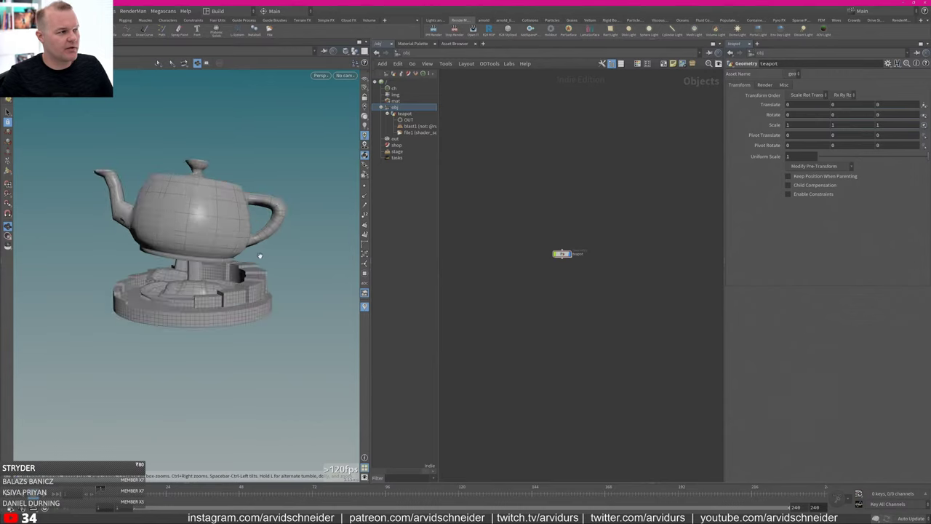
left_click_drag(260, 258, 231, 215)
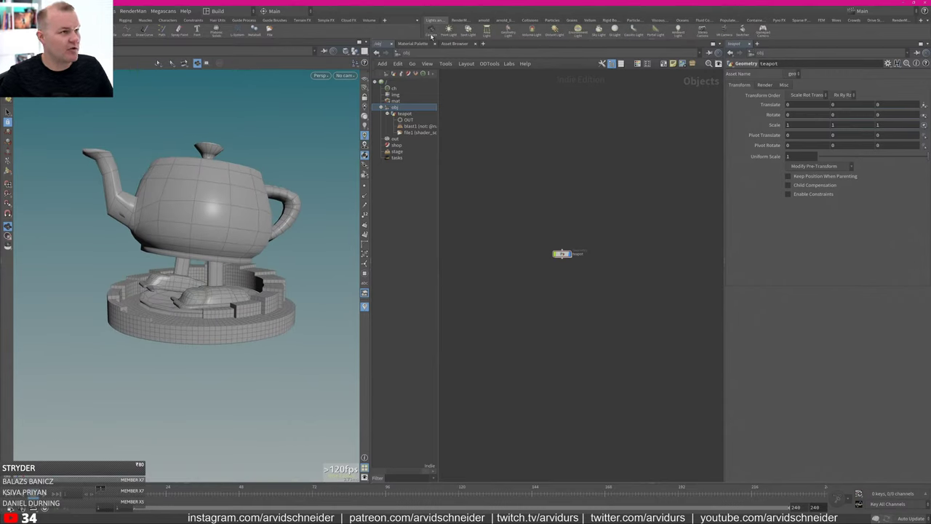
left_click(431, 30, "ctrl")
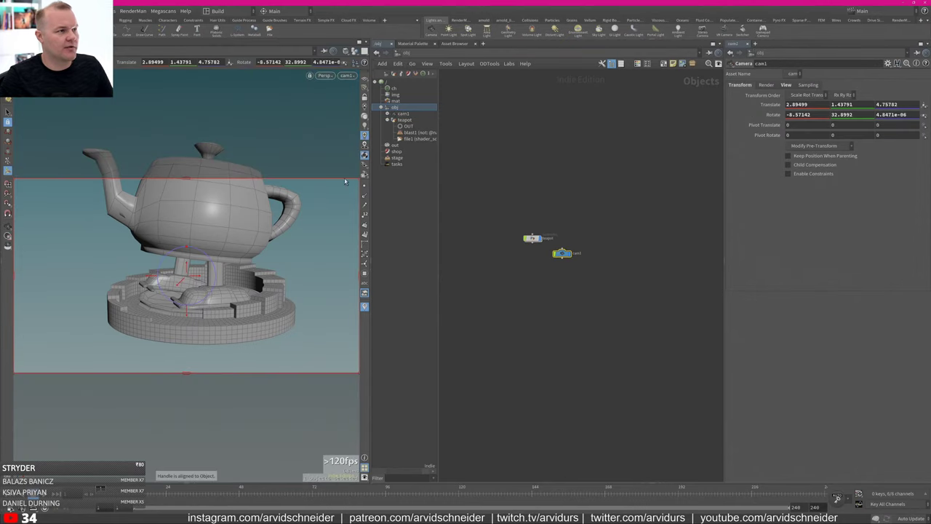
Lock cam1 to the view, reframe the whole teapot and base inside its frame from a lower angle, and unlock it.
left_click(364, 97)
middle_click_drag(225, 252, 233, 272, "alt")
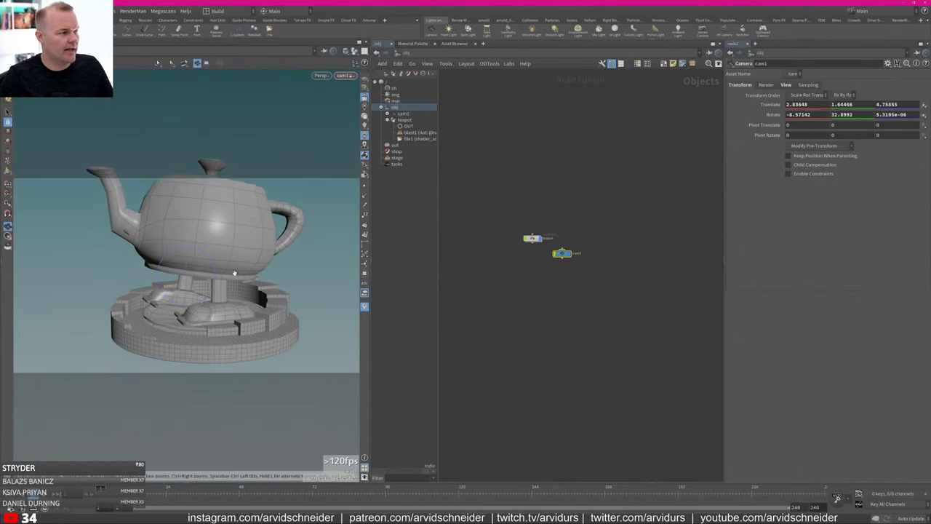
right_click_drag(233, 272, 222, 261, "alt")
scroll(237, 221, "down", 2)
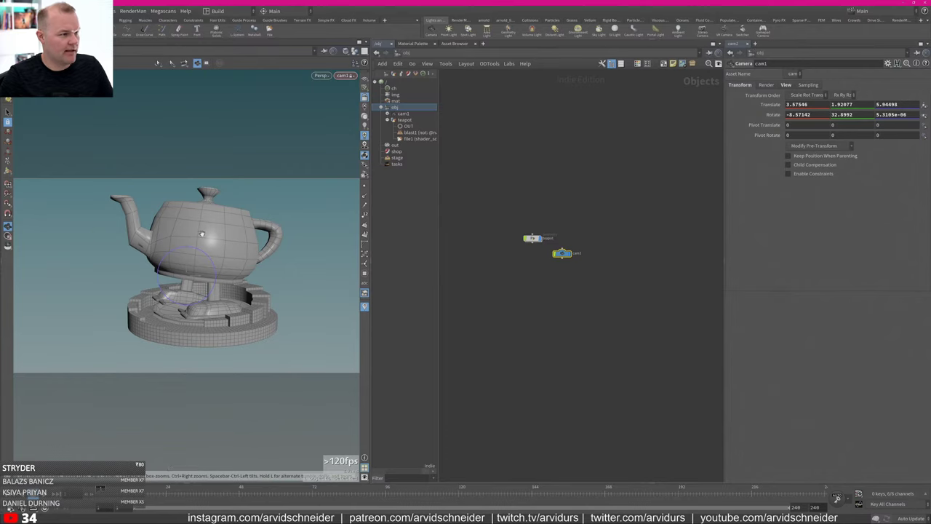
left_click_drag(201, 233, 236, 238, "alt")
middle_click_drag(236, 238, 235, 232, "alt")
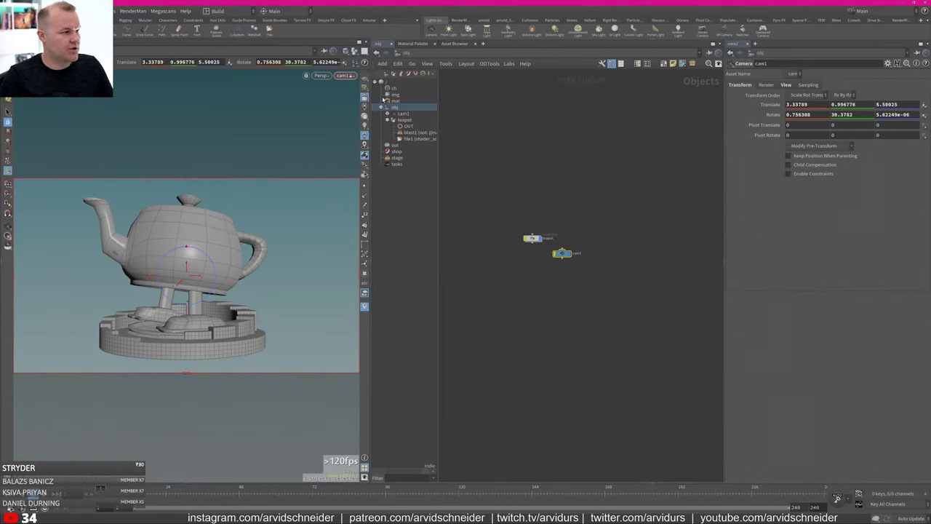
left_click(363, 99)
key("Escape")
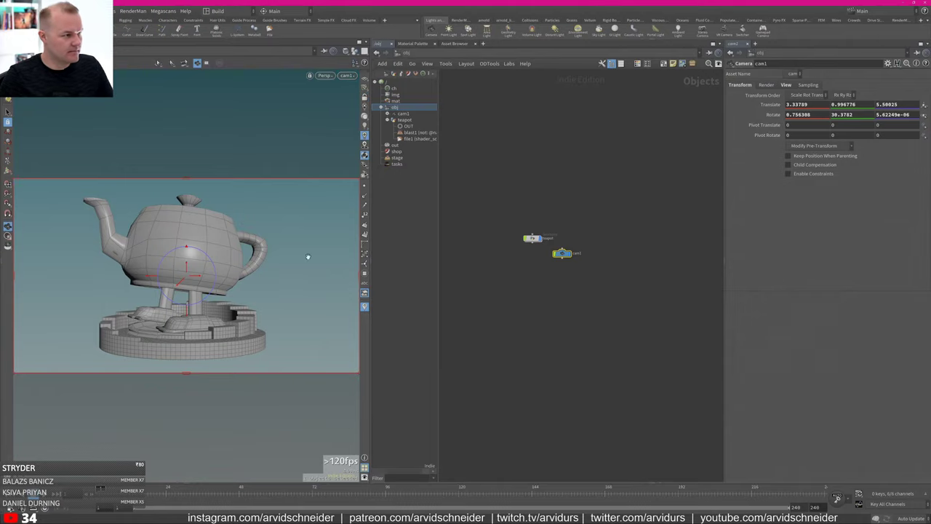
Leave the camera view and place the cam1 node beside the teapot node in the network.
left_click_drag(284, 240, 153, 314)
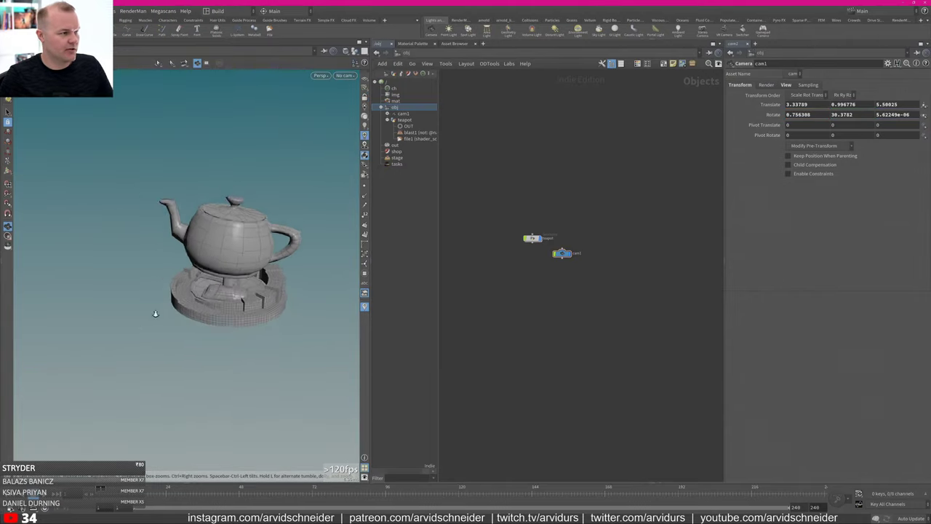
scroll(177, 301, "down", 5)
scroll(227, 283, "up", 1)
left_click_drag(560, 254, 594, 240)
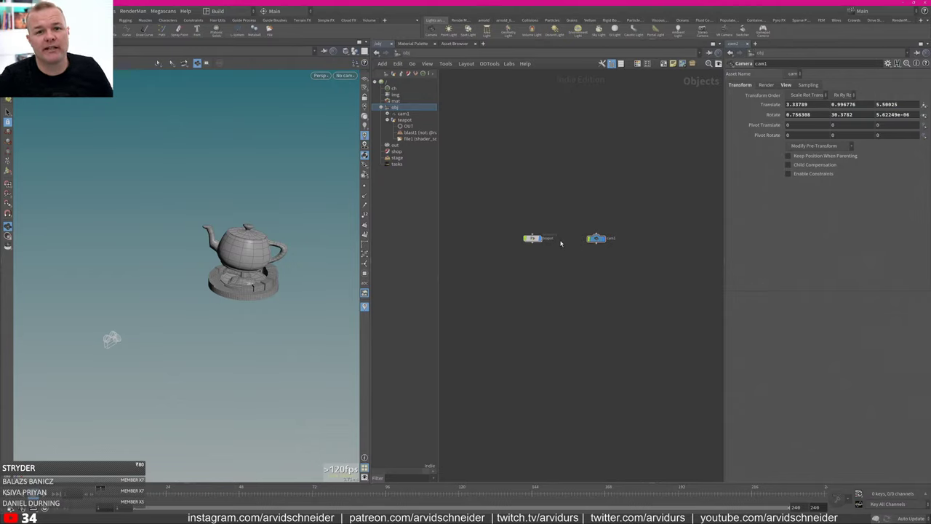
left_click_drag(207, 303, 217, 312)
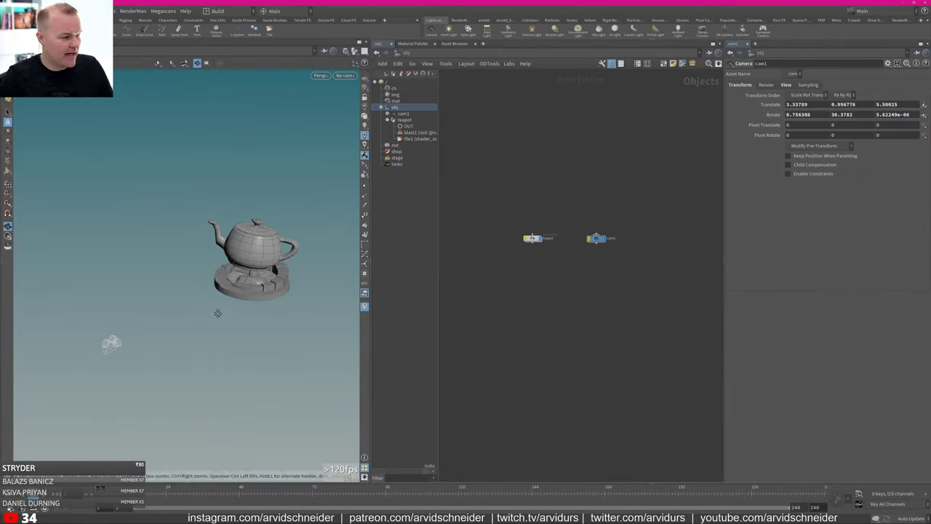
middle_click_drag(216, 312, 223, 300)
right_click(119, 327)
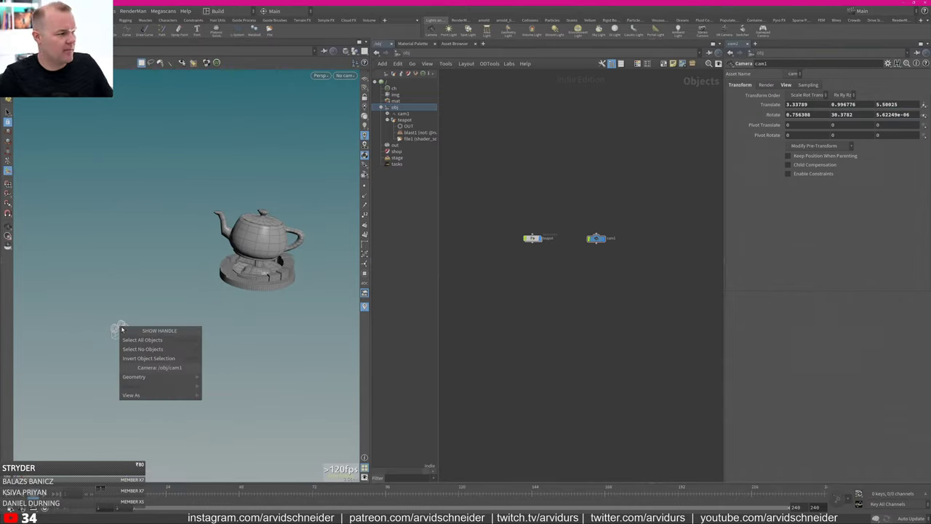
left_click(155, 308)
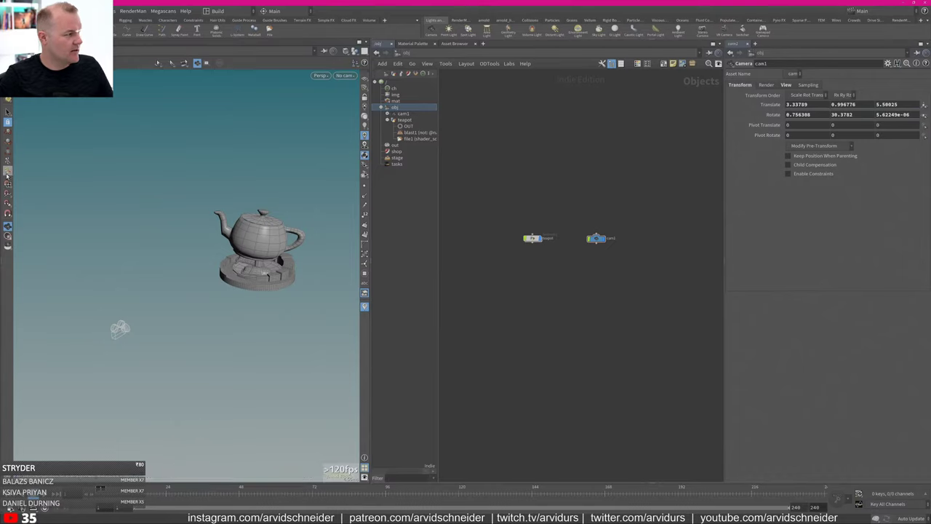
right_click(117, 329)
left_click(167, 308)
key("Escape")
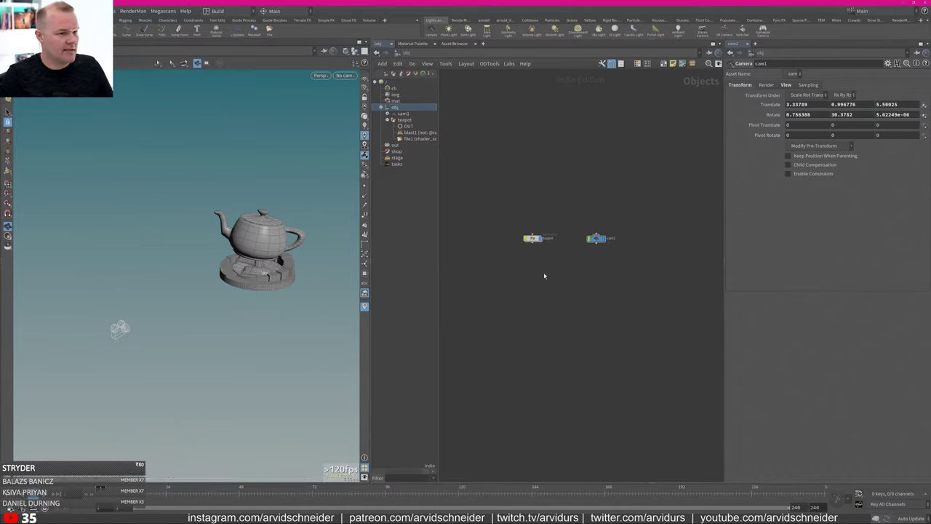
Select cam1 in the viewport and enable its Focus Handle.
left_click_drag(148, 323, 243, 308)
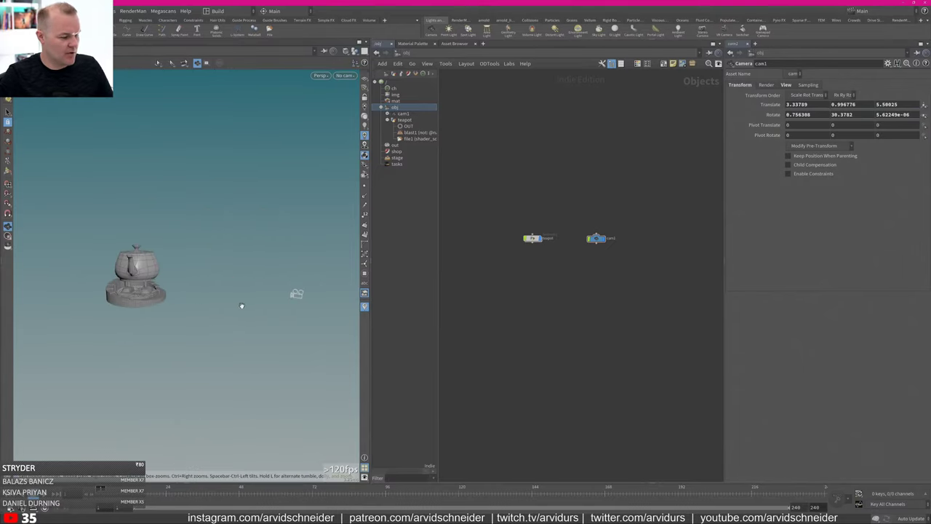
key("f")
key("s")
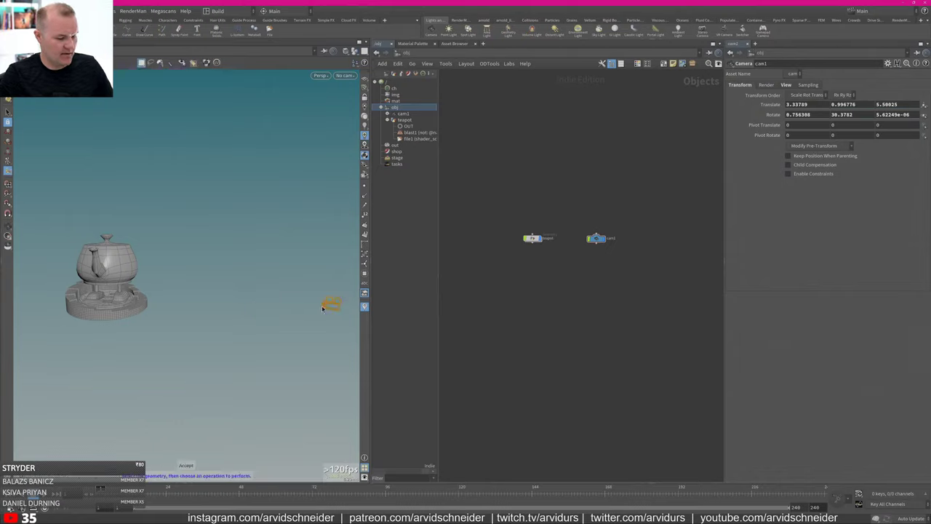
left_click(326, 307)
key("Return")
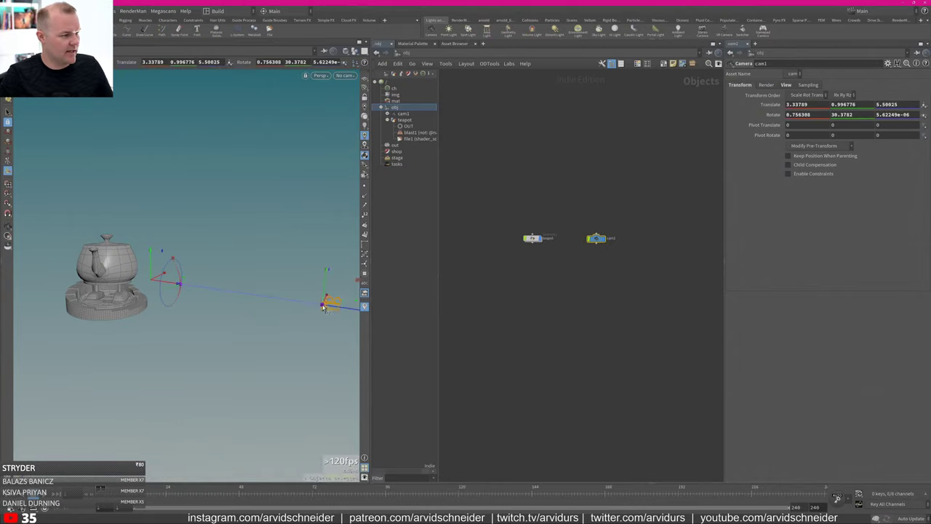
right_click(325, 305)
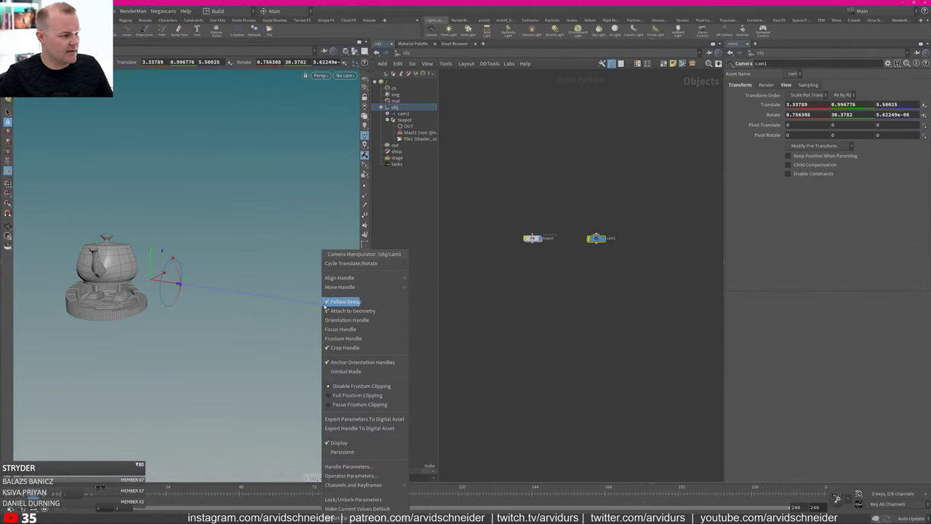
left_click(349, 331)
Adjust the camera's focus point along its view line to the front edge of the teapot.
left_click_drag(331, 329, 175, 283, "alt")
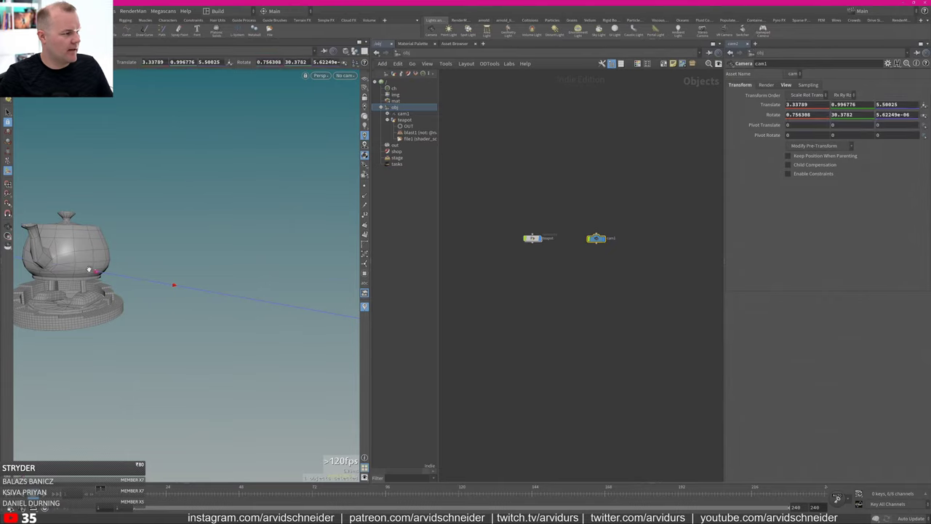
key("Escape")
left_click_drag(96, 274, 183, 274)
key("Return")
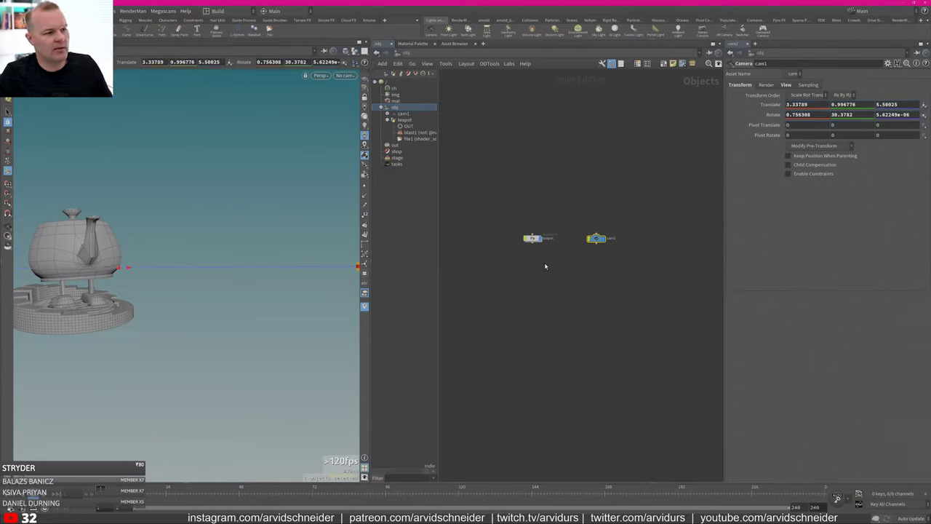
Set the viewport to look through cam1.
left_click_drag(228, 199, 190, 211, "alt")
scroll(160, 287, "down", 5, "alt")
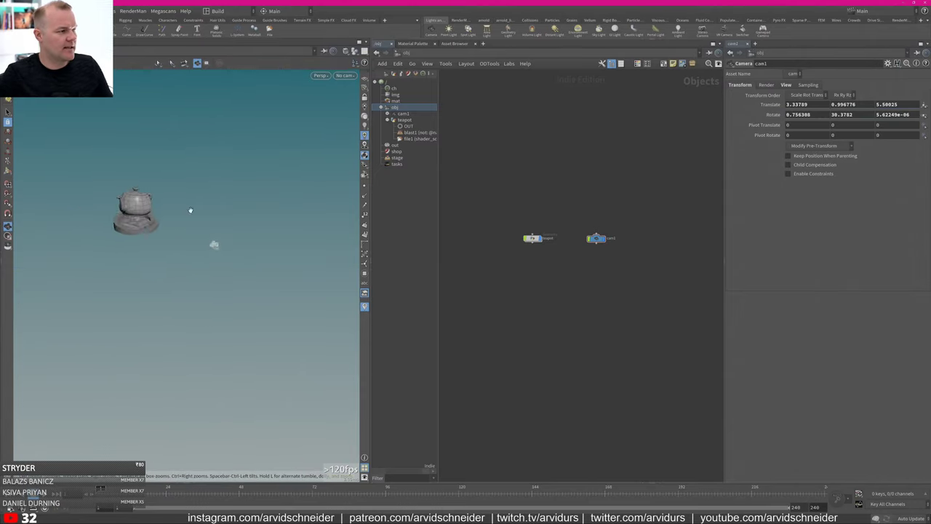
left_click(345, 75)
left_click(364, 117)
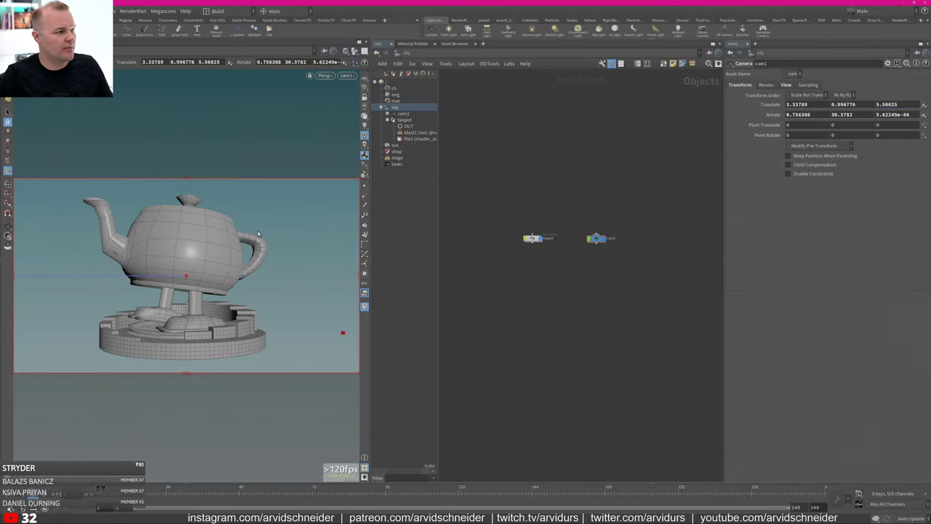
Save the scene as a new hip file named live_RfH in the rnd_test project.
key("Escape")
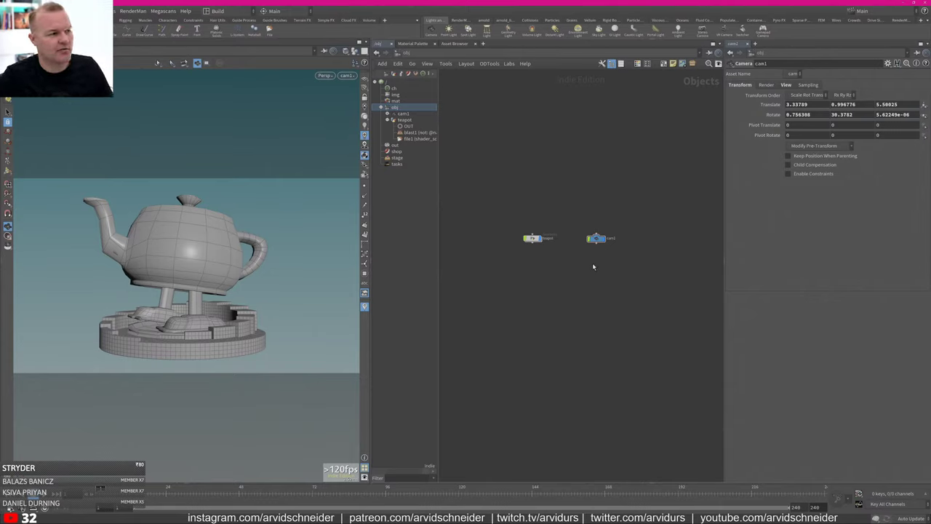
left_click(193, 482)
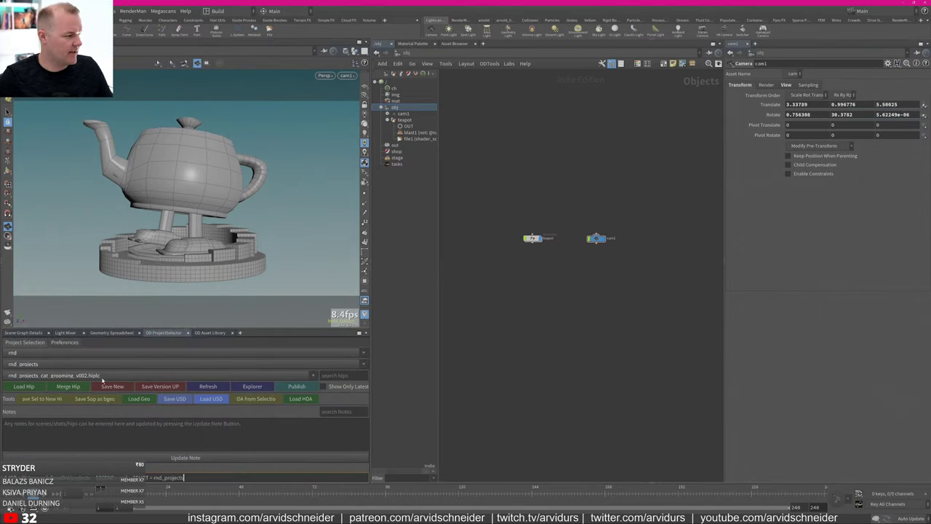
left_click(43, 365)
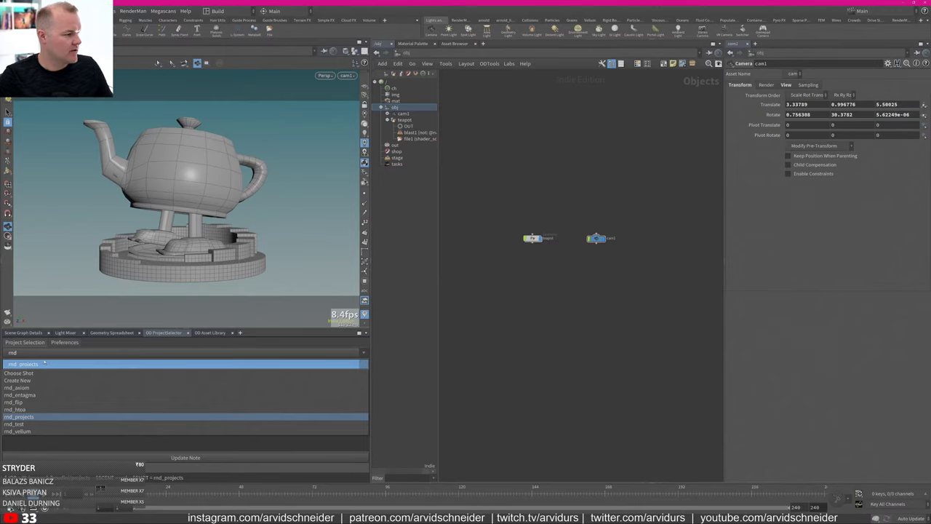
left_click(63, 423)
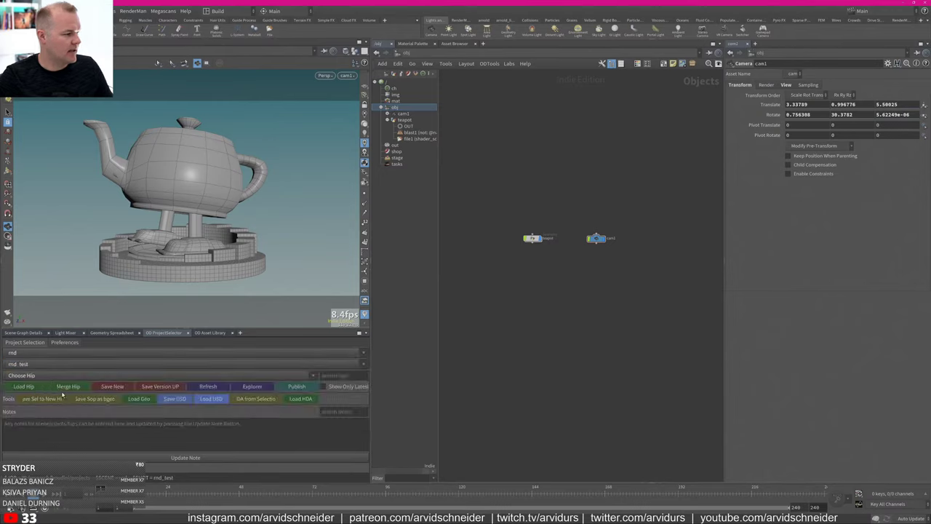
left_click(118, 387)
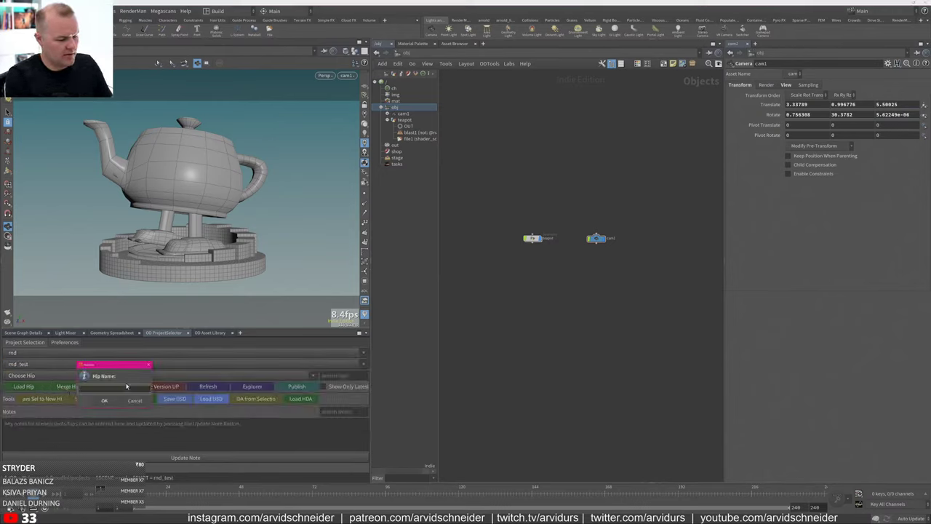
type("Live")
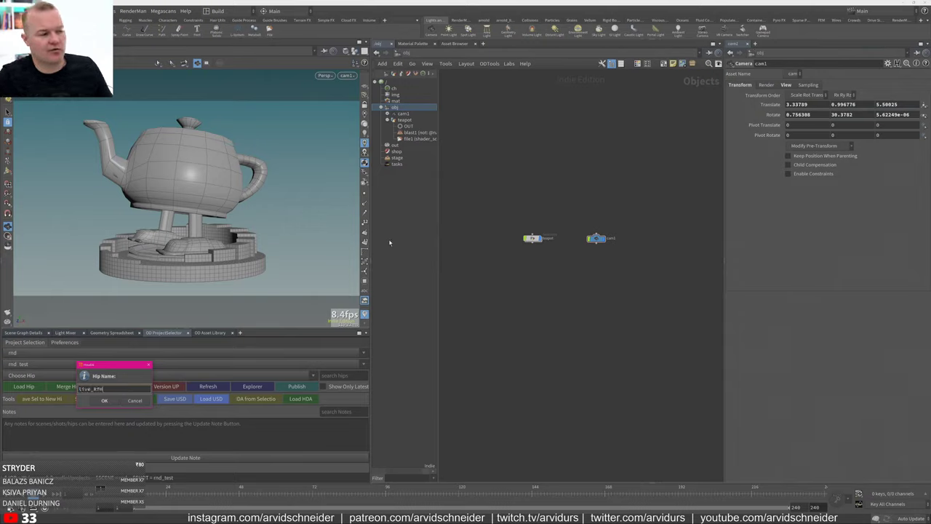
type("_RfH")
key("Return")
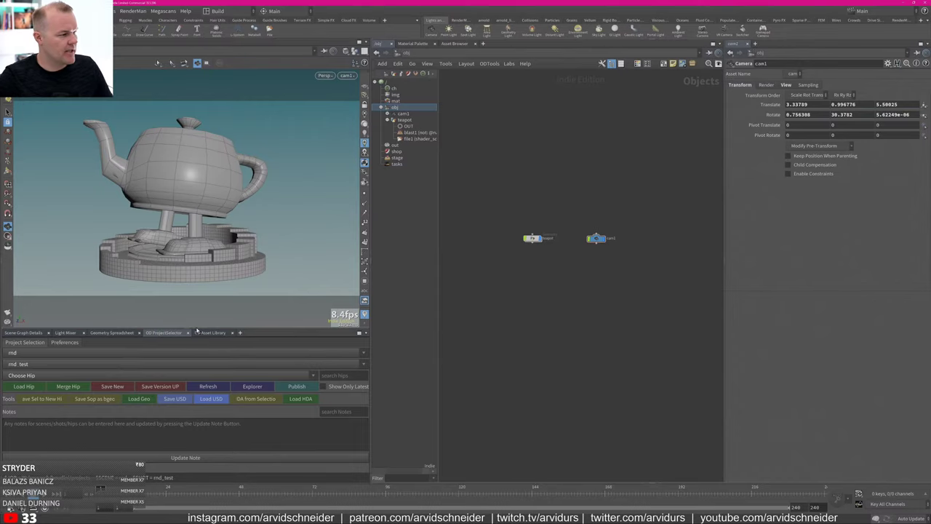
left_click(196, 329)
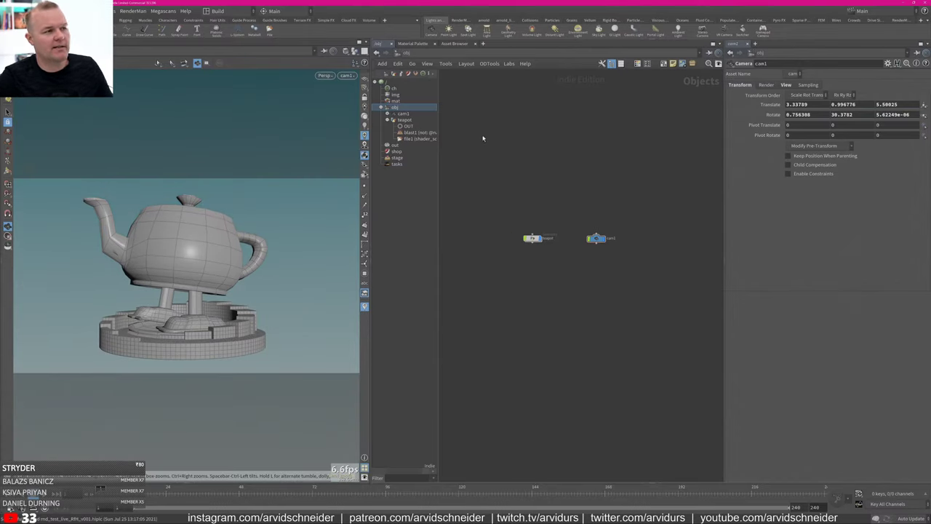
Create a RenderMan PxrSurface material and show it in the mat network.
left_click(533, 238)
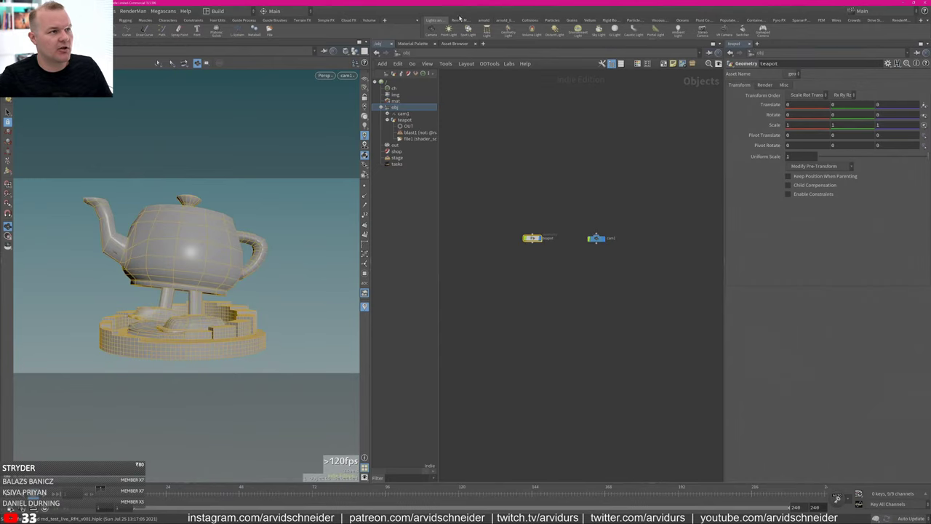
left_click(459, 20)
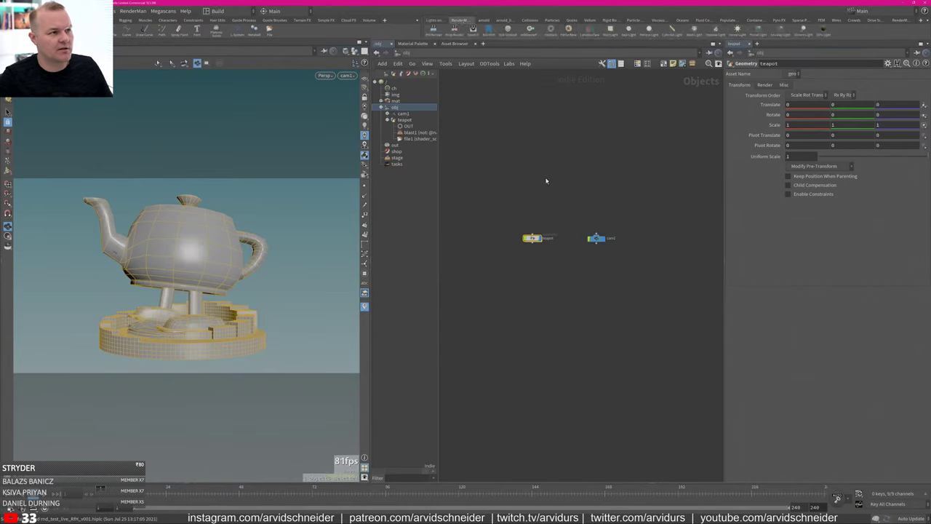
left_click(579, 222)
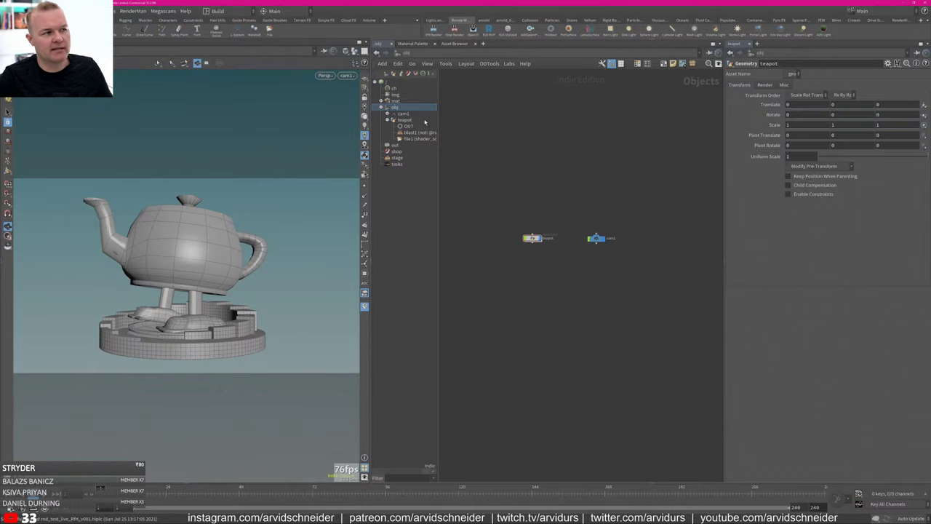
left_click(380, 101)
left_click(411, 109)
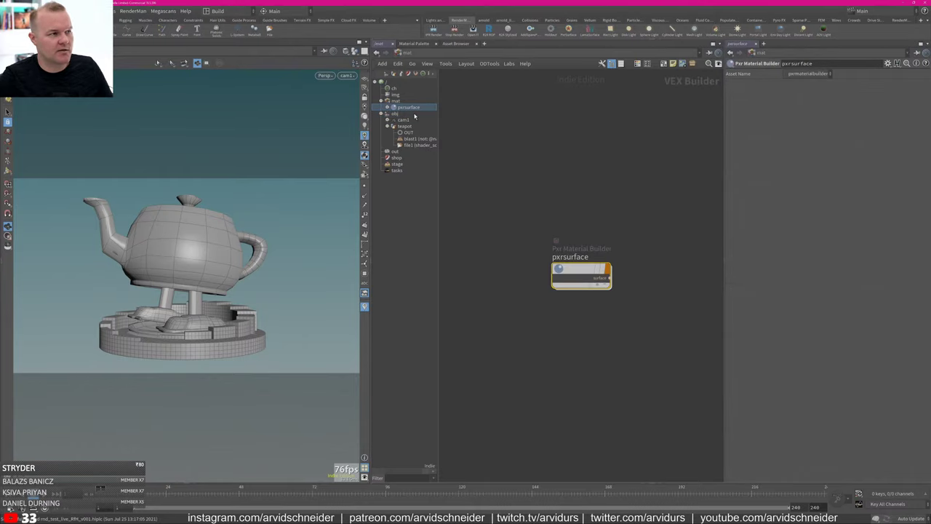
Rename the pxrsurface material builder node in the mat network to base.
double_click(576, 269)
key("u")
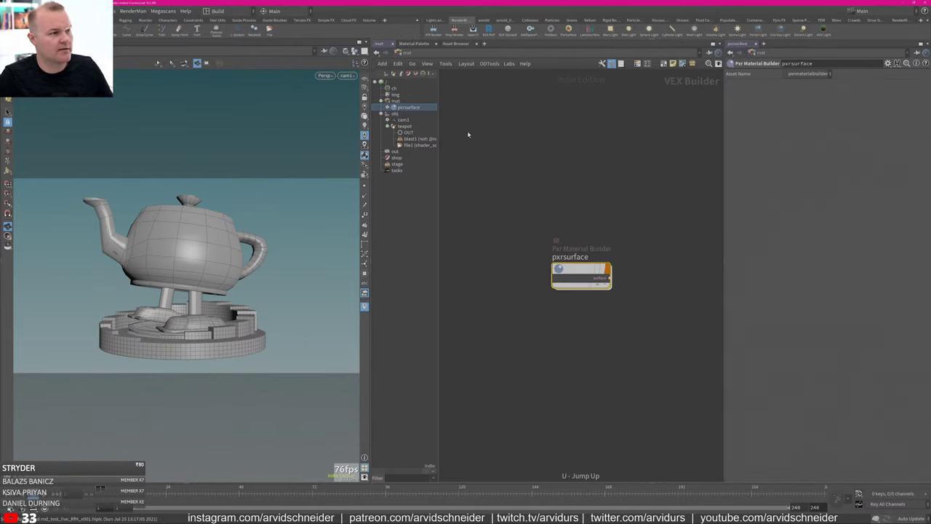
key("F2")
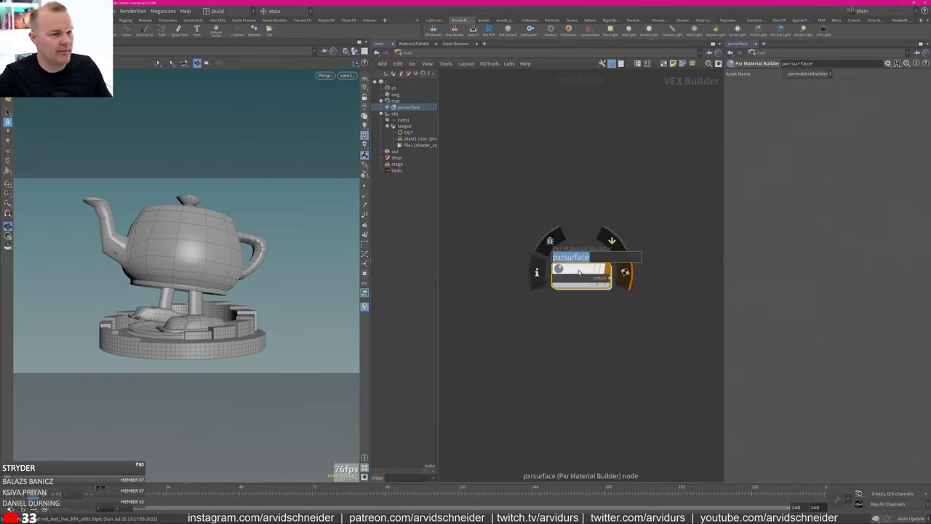
type("base")
key("Return")
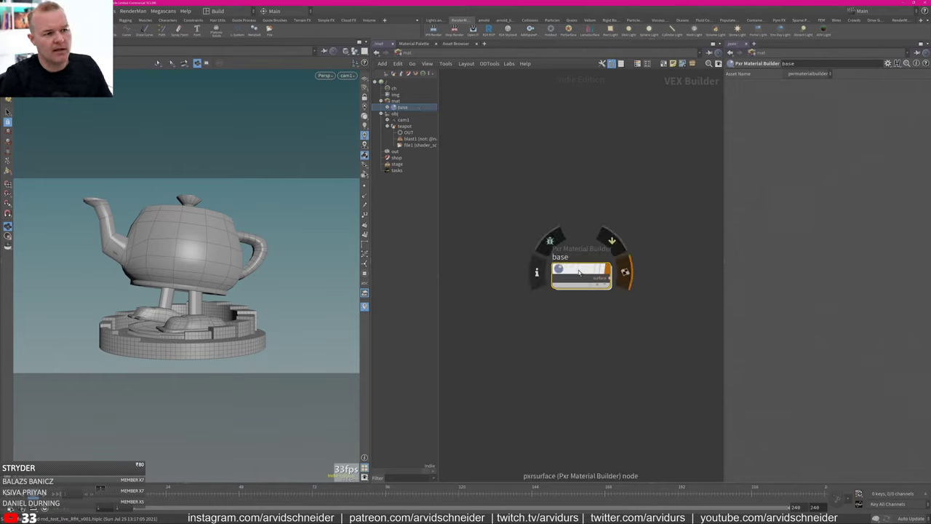
Look inside the base material and examine the Diffuse parameters of its PxrSurface shader.
double_click(582, 273)
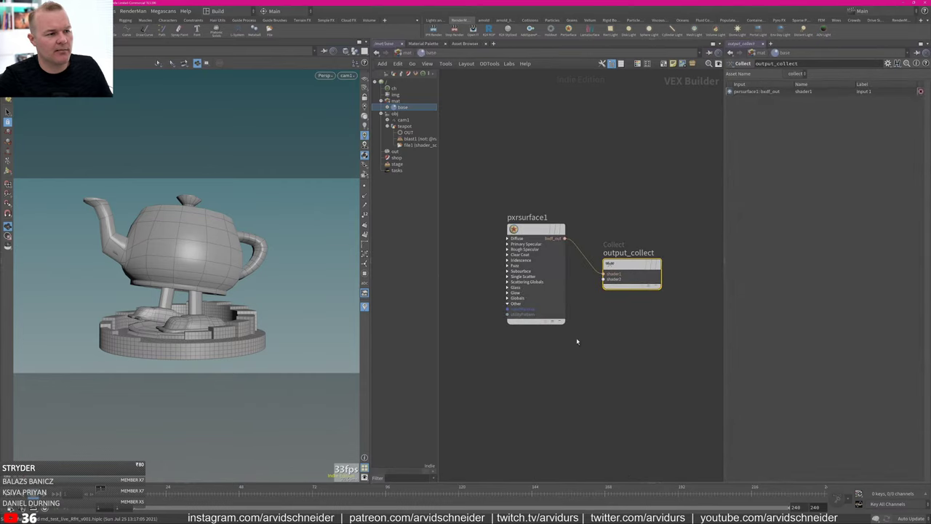
left_click(540, 241)
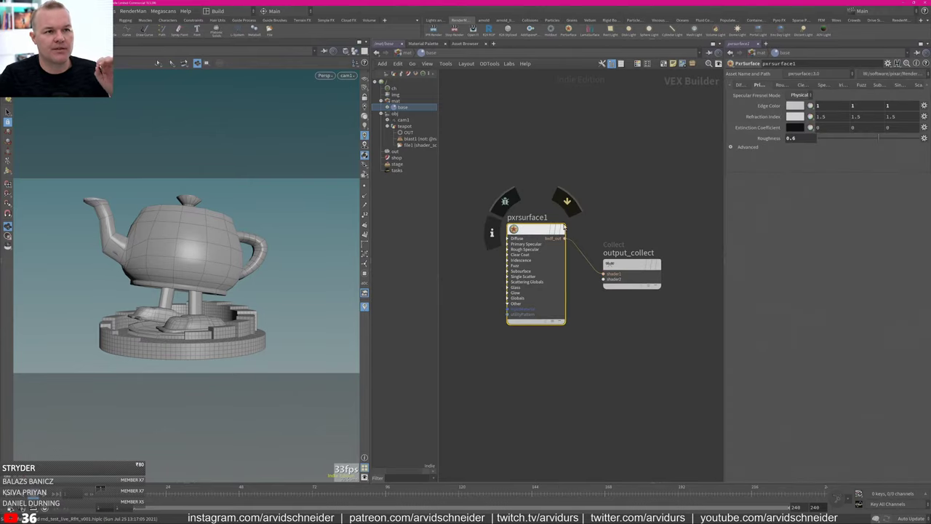
left_click(740, 85)
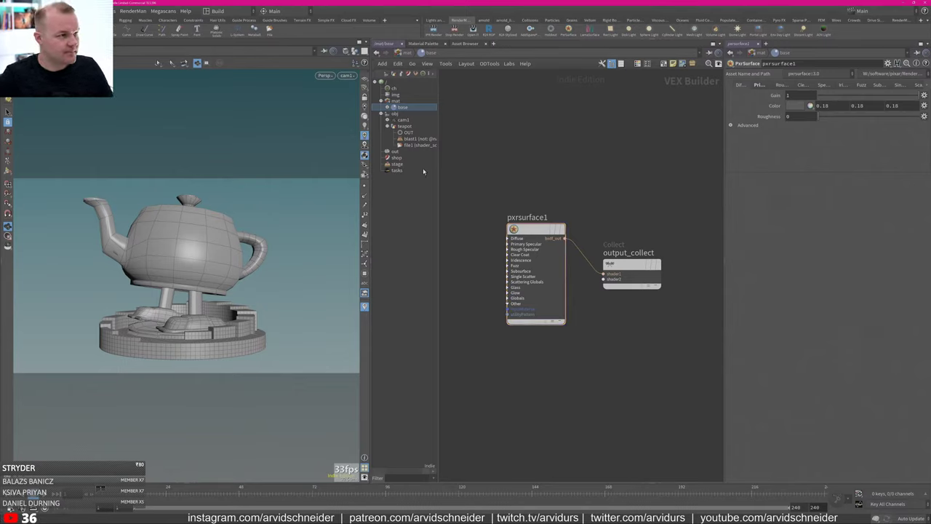
Add a RenderMan PxrDomeLight at the obj level and place its node below cam1.
left_click(388, 126)
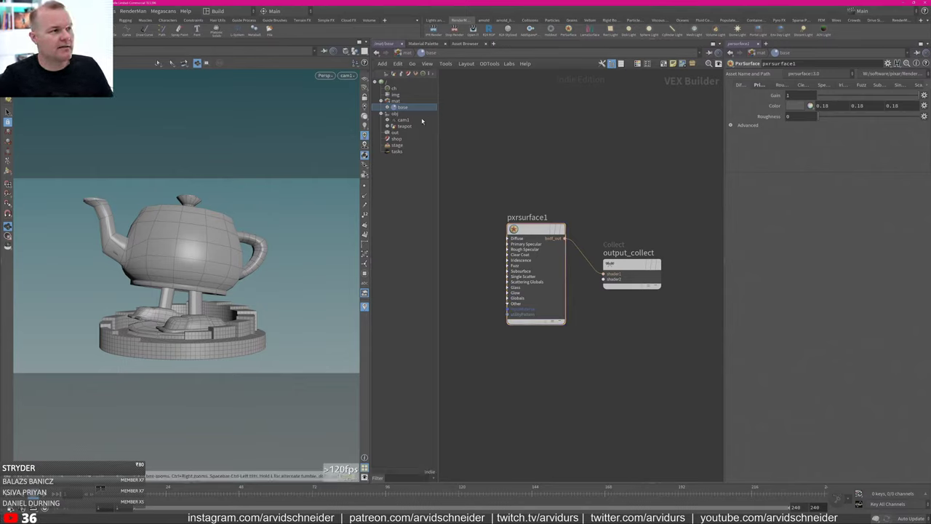
left_click(396, 113)
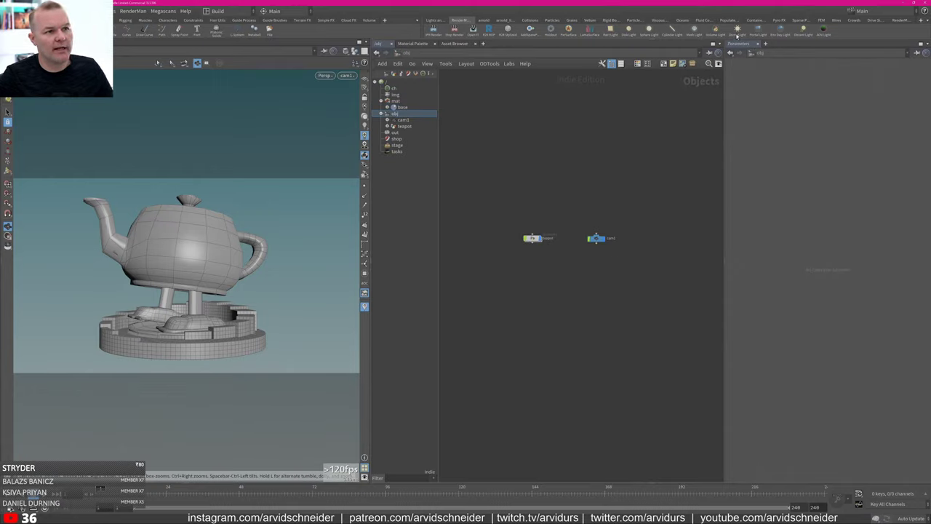
left_click(737, 30)
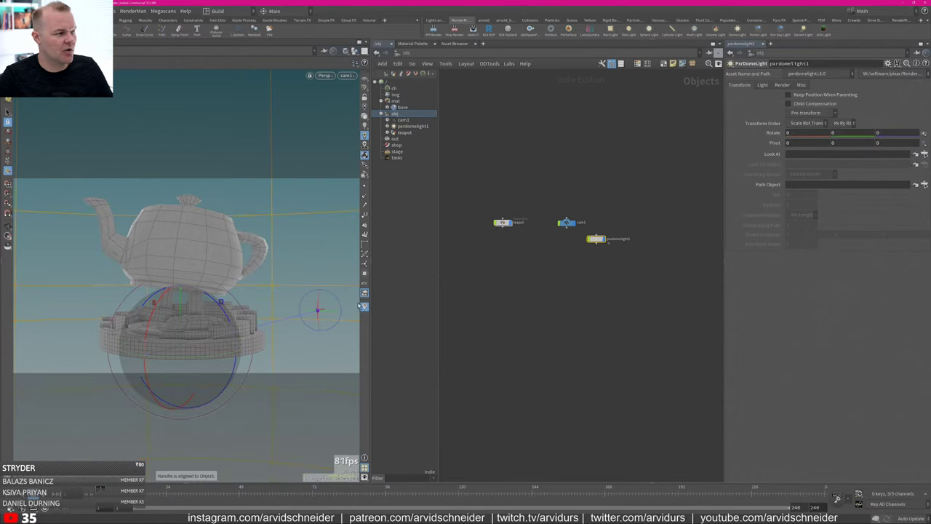
left_click(783, 86)
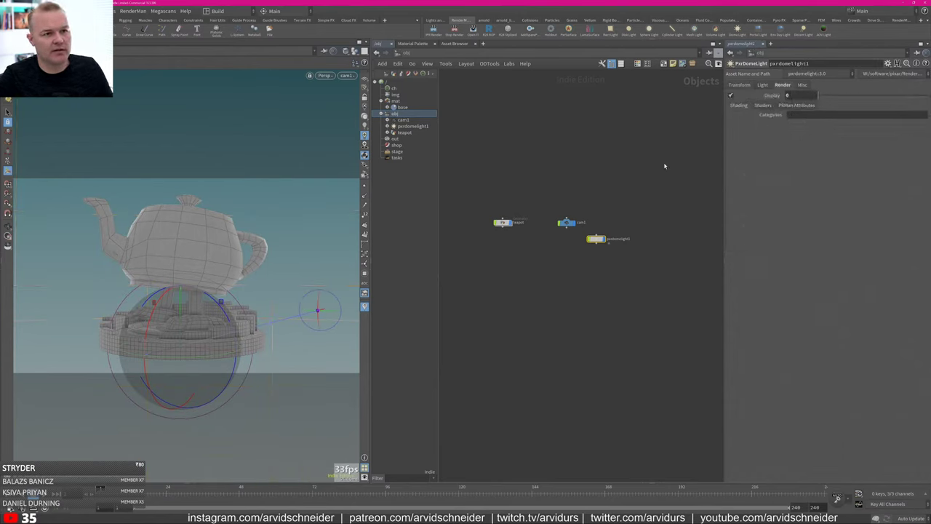
left_click_drag(595, 238, 566, 242)
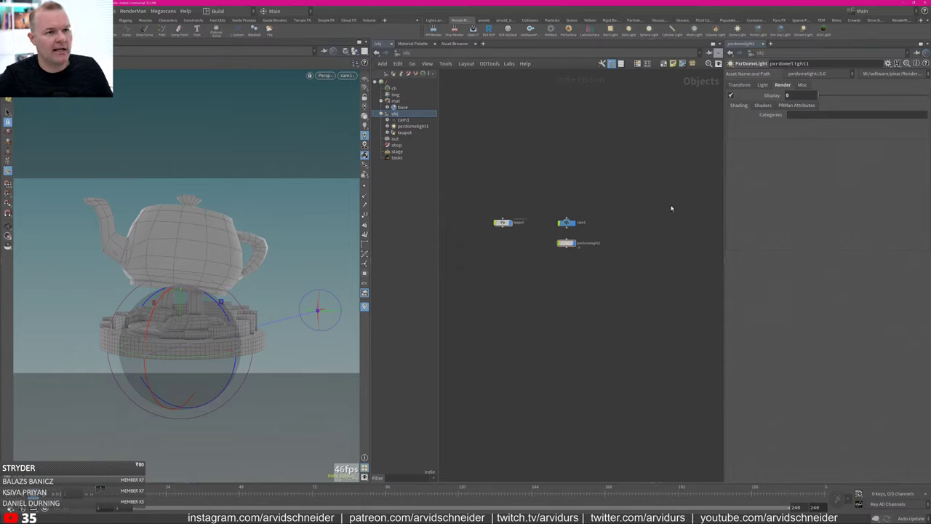
Apply the Studio preset to the dome light, loading the hdri_studio_softbox image as its Color Map.
left_click(764, 85)
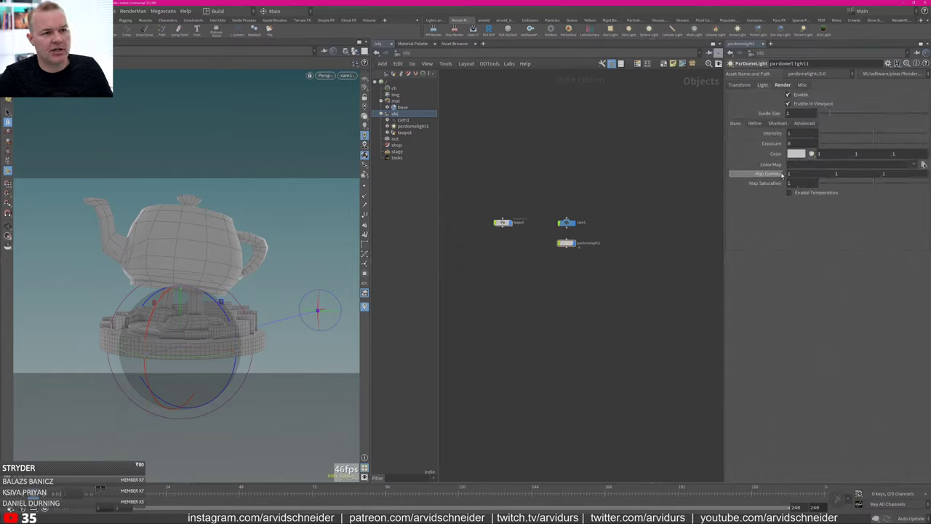
left_click(888, 63)
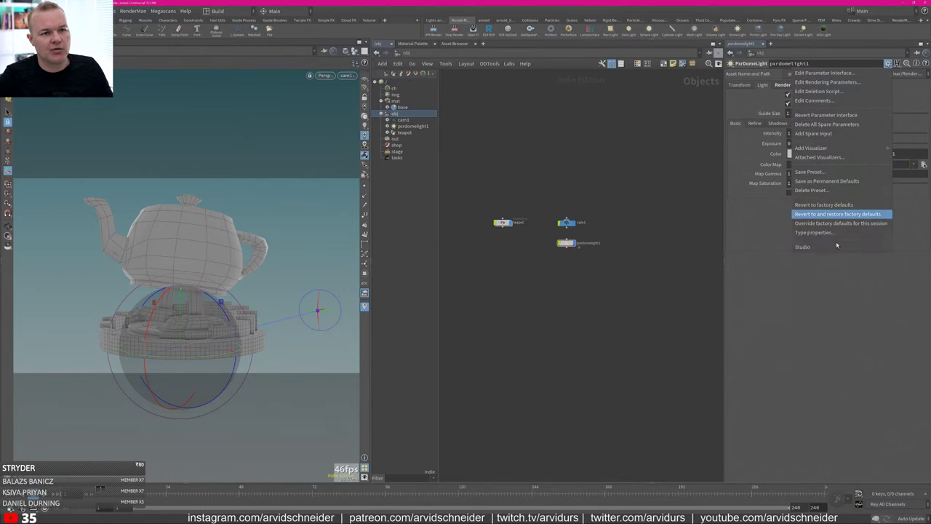
left_click(813, 248)
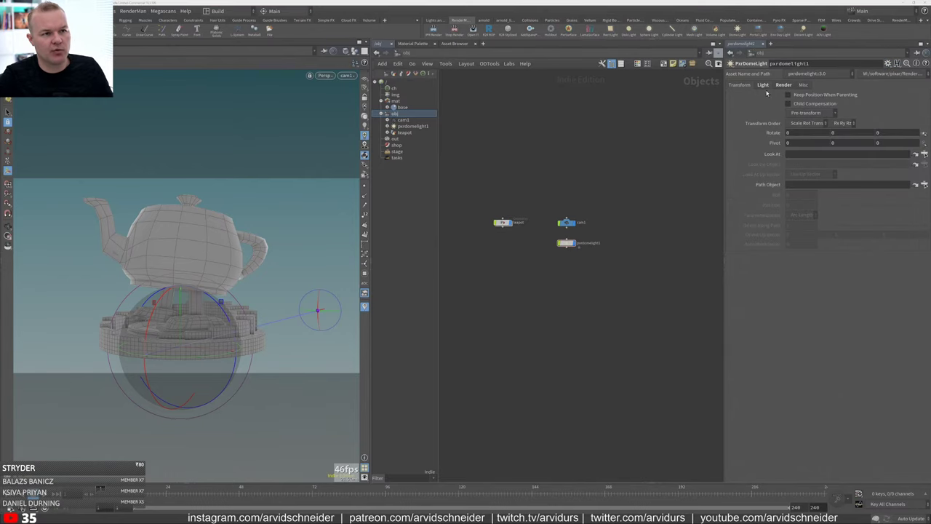
left_click(766, 91)
left_click_drag(885, 166, 917, 167)
left_click(784, 170)
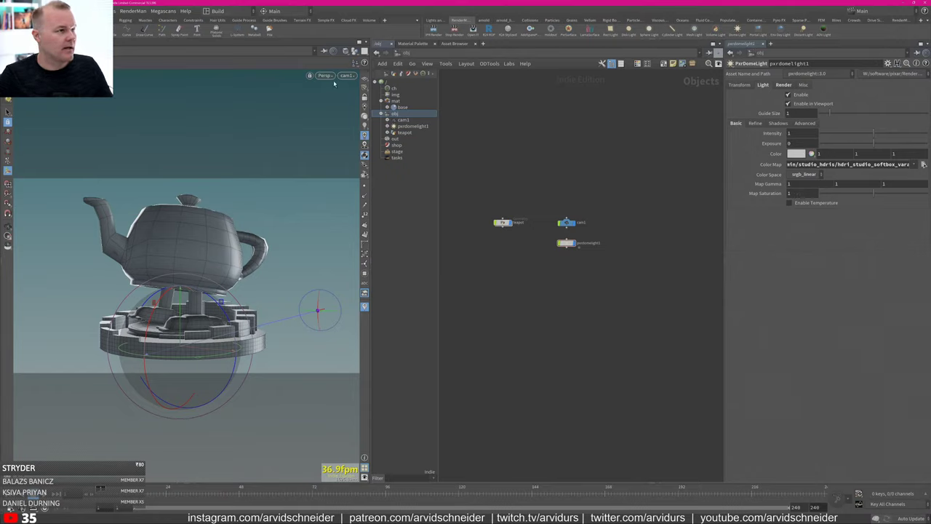
Set the dome light's Y rotation to 260 degrees.
left_click(738, 85)
left_click(762, 85)
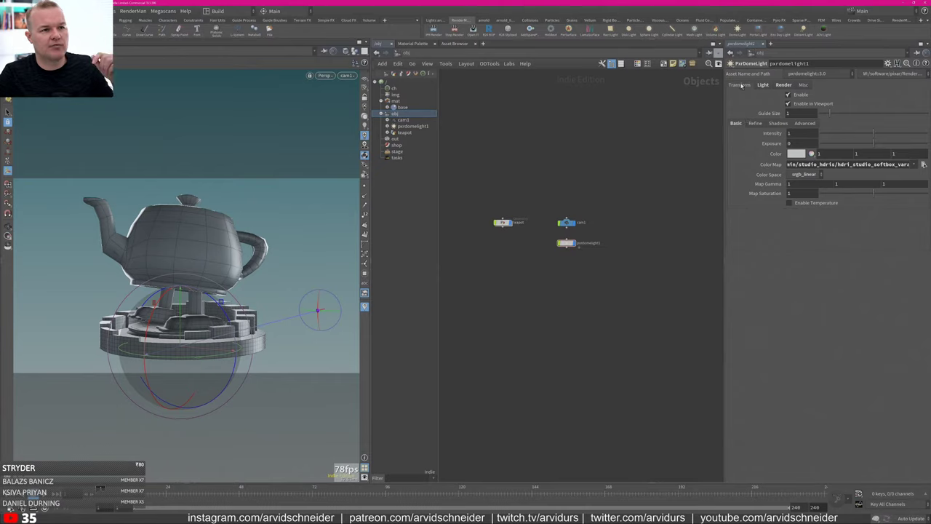
left_click(740, 86)
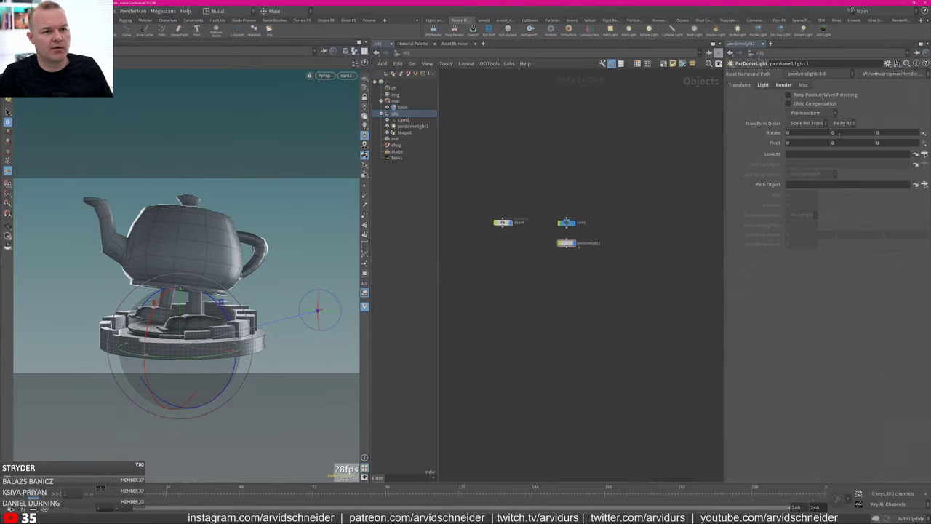
mouse_move(839, 136)
middle_mouse_down()
mouse_move(838, 108)
mouse_move(922, 95)
mouse_move(906, 103)
middle_mouse_up()
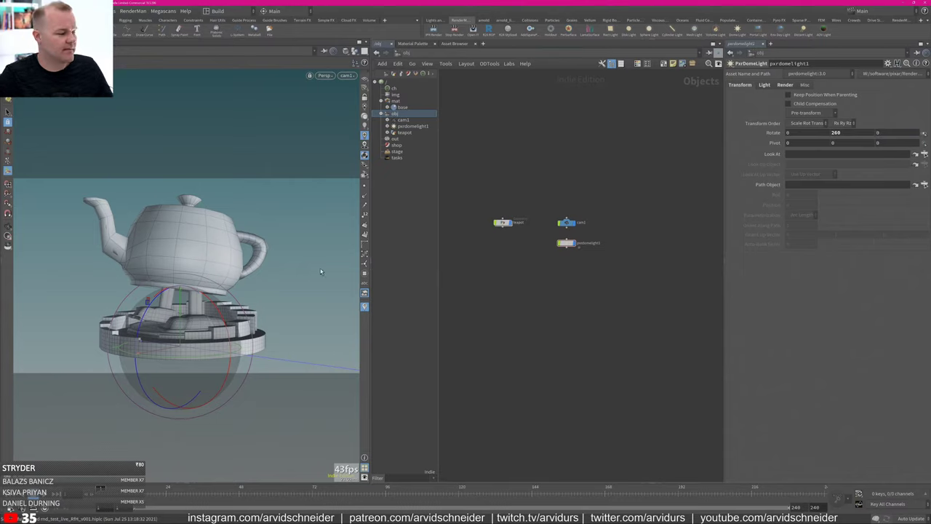
left_click_drag(331, 254, 331, 253, "alt")
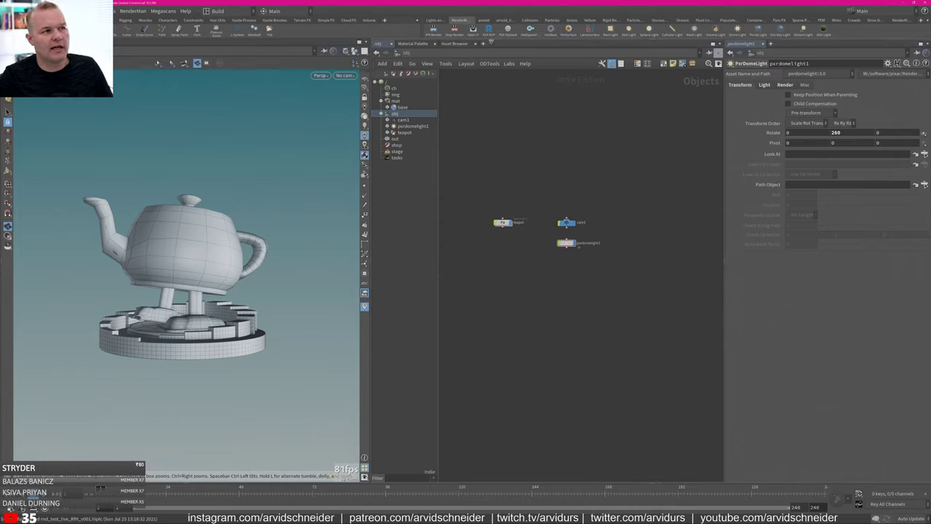
Create a RenderMan RIS render node, position it in the out network and review its Integrator path.
left_click(490, 33)
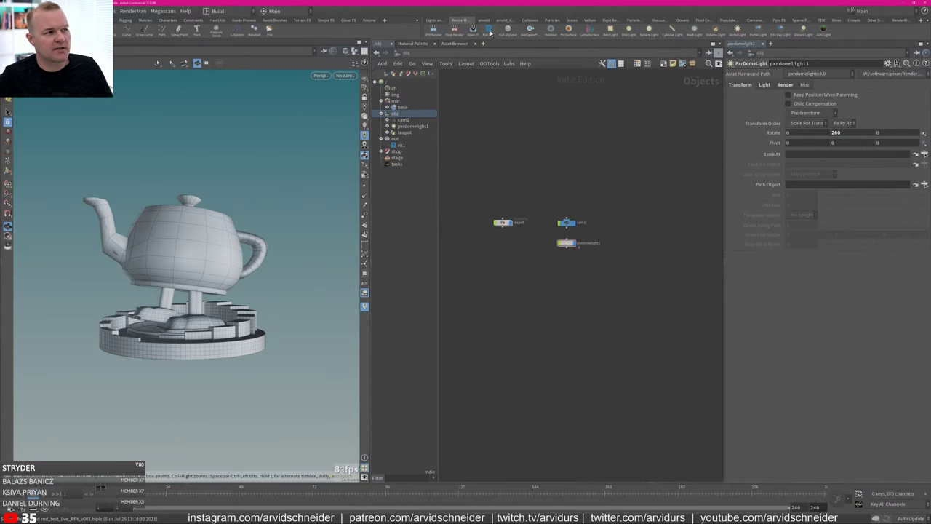
left_click(401, 147)
left_click_drag(583, 275, 559, 222)
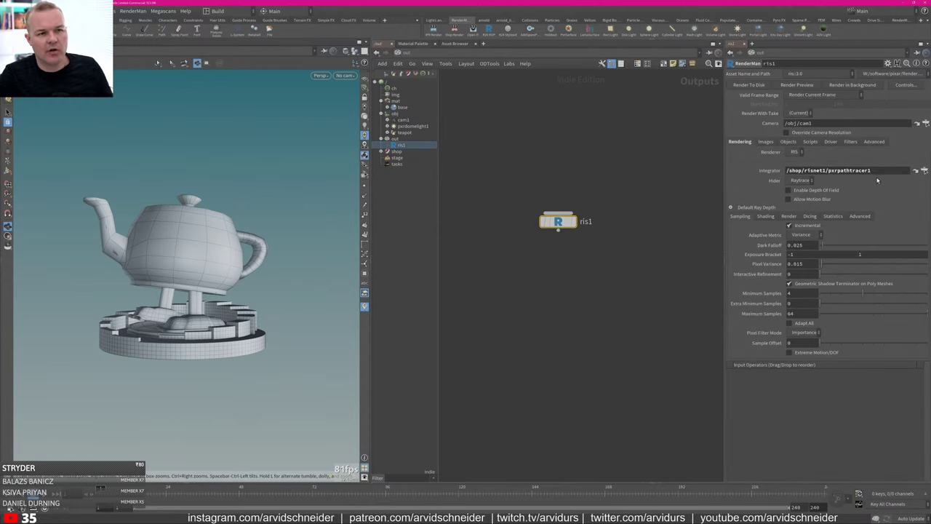
left_click_drag(873, 172, 766, 174)
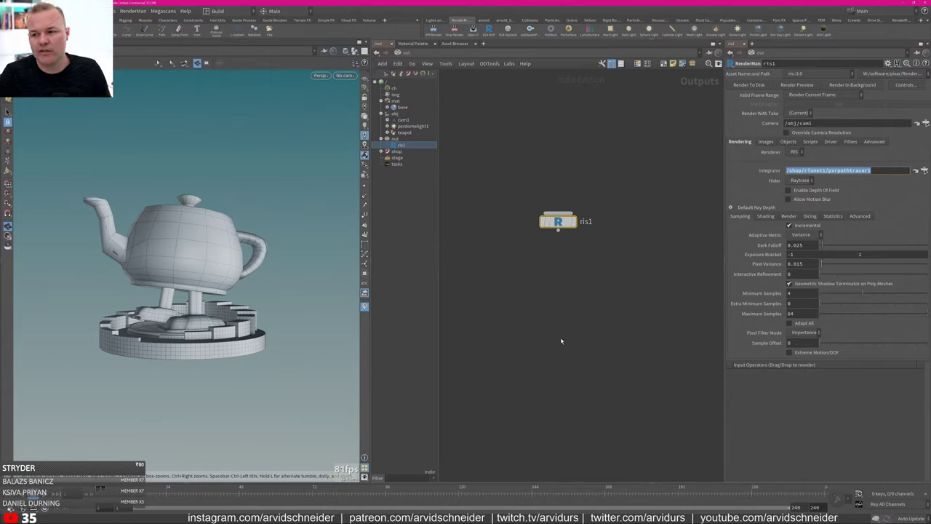
left_click(565, 278)
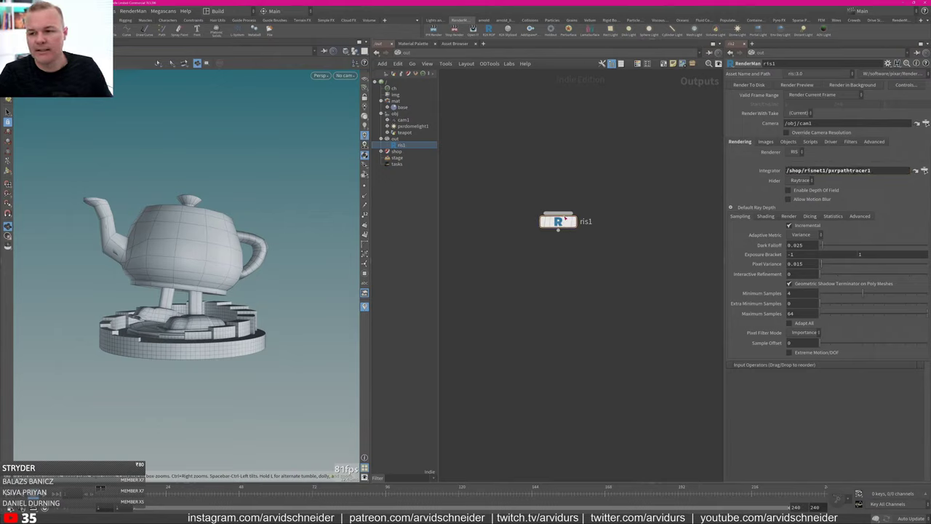
Nudge the ris1 node up in the out network, follow its Integrator reference into the shop network and return to the out network.
left_click_drag(559, 222, 570, 206)
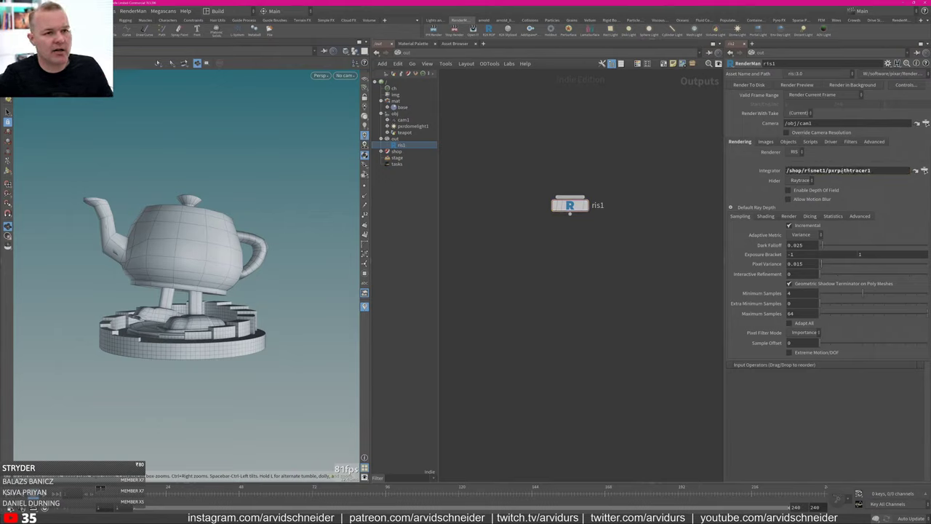
left_click(916, 170)
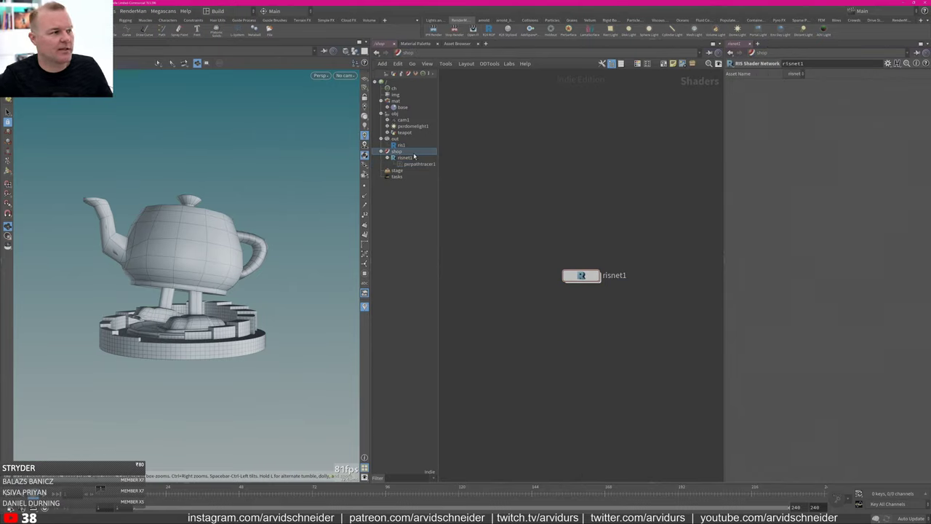
left_click(395, 138)
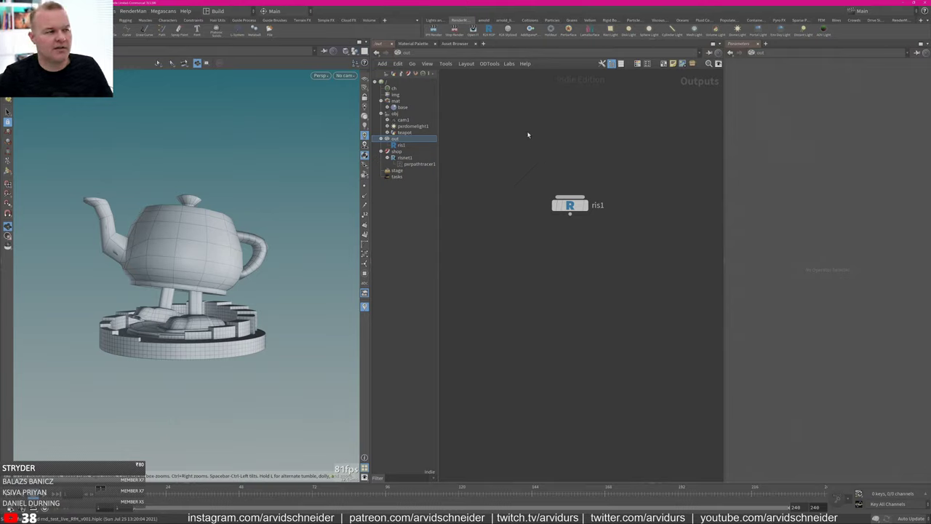
Start an interactive RenderMan IPR render of the scene and place the render window over the network area.
left_click(133, 11)
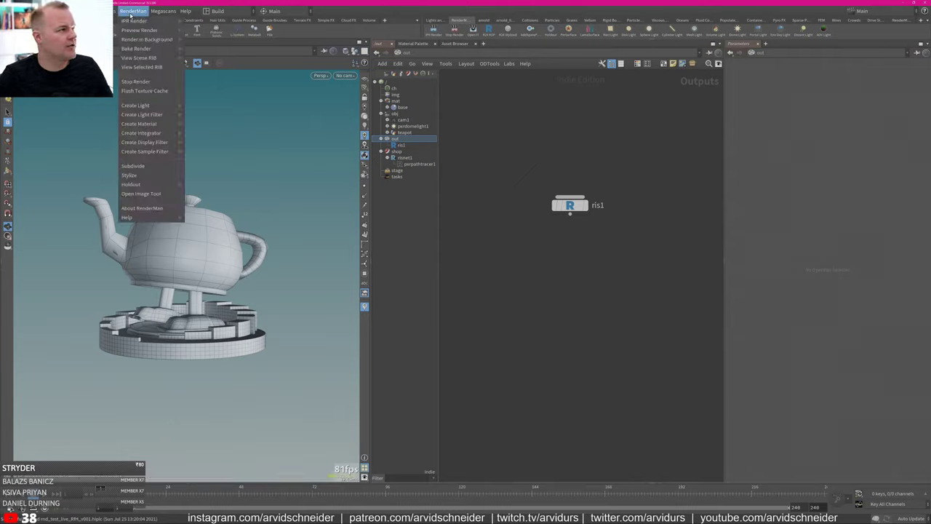
left_click(158, 197)
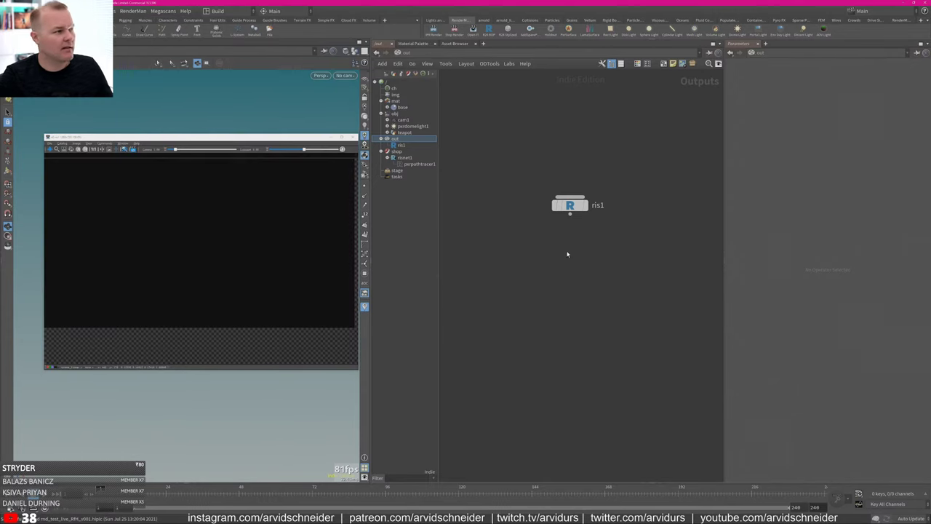
left_click_drag(197, 137, 568, 166)
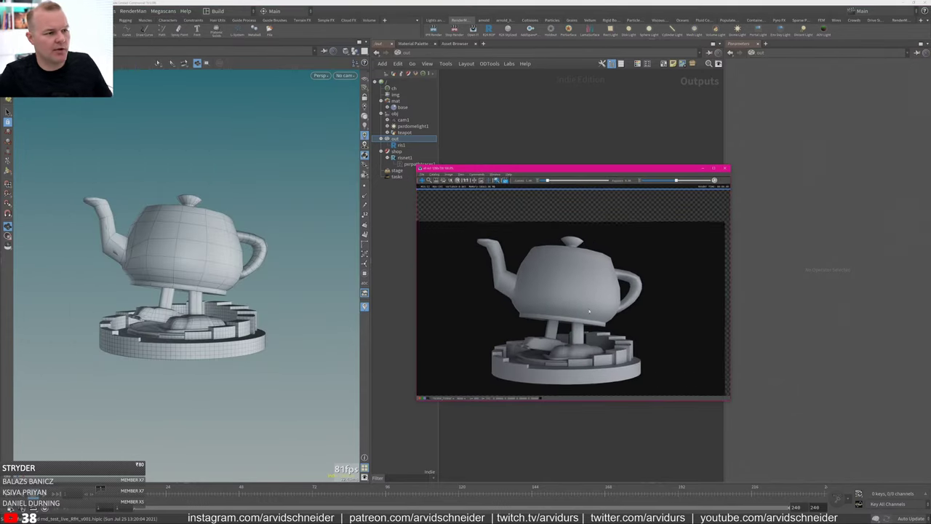
Examine the rendered teapot up close, checking the surface shading and silhouette, and return the image to 1:1 size.
left_click_drag(589, 311, 594, 296)
scroll(627, 266, "down", 3)
scroll(627, 267, "up", 1)
right_click(625, 269)
left_click(609, 215)
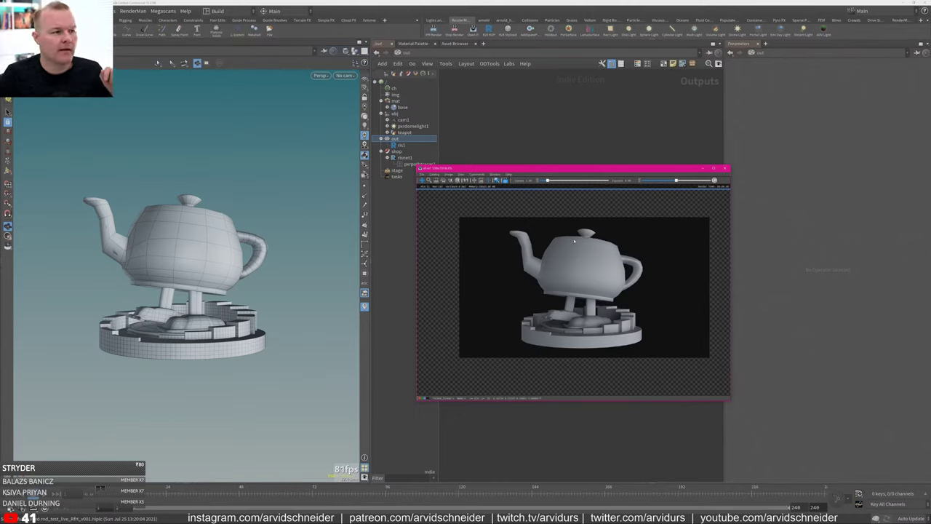
left_click_drag(572, 171, 570, 166)
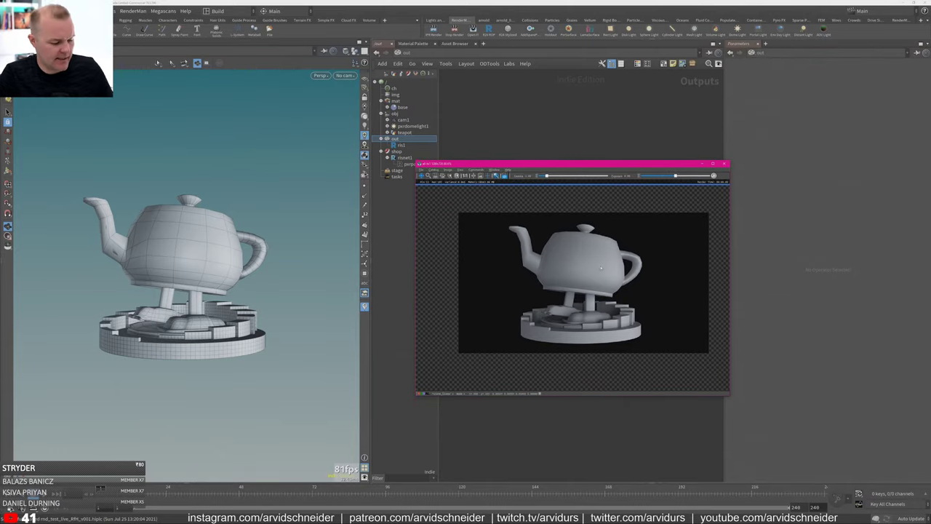
scroll(604, 271, "up", 10)
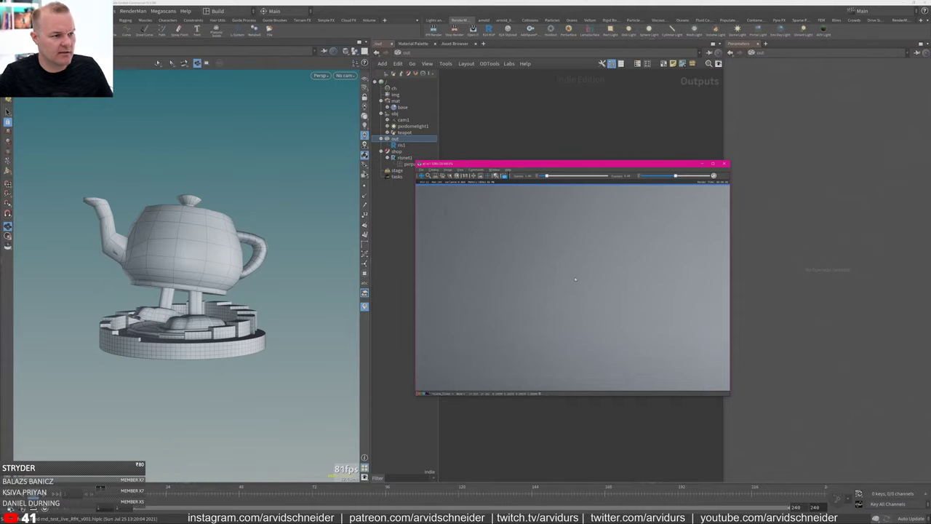
left_click_drag(575, 279, 609, 265)
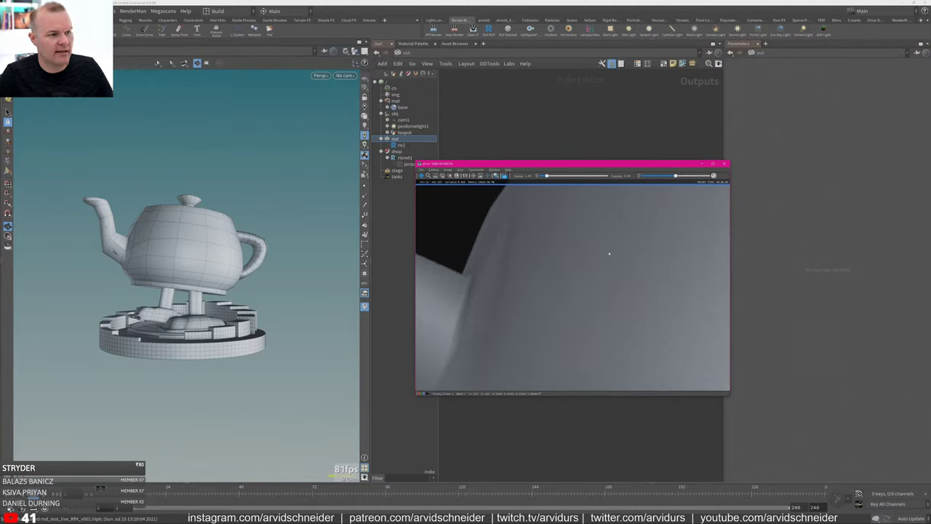
scroll(637, 266, "down", 3)
right_click(634, 269)
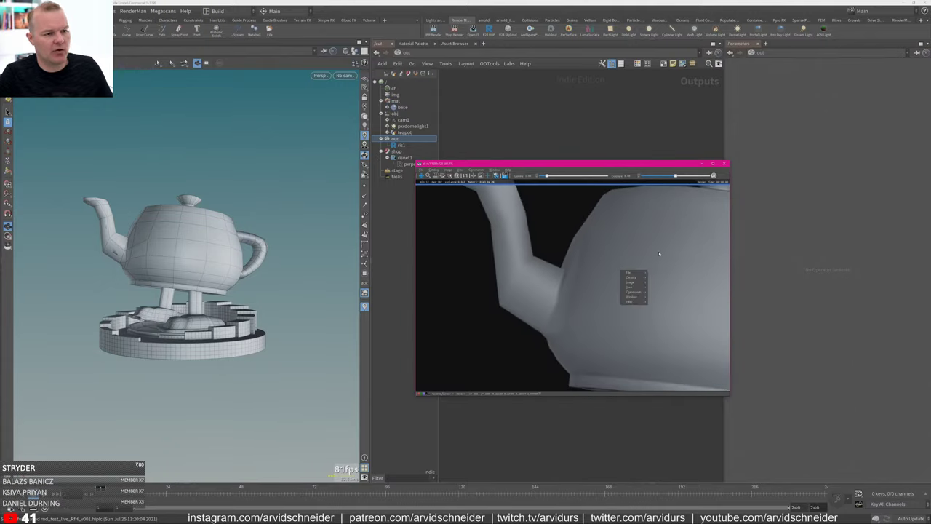
left_click(573, 206)
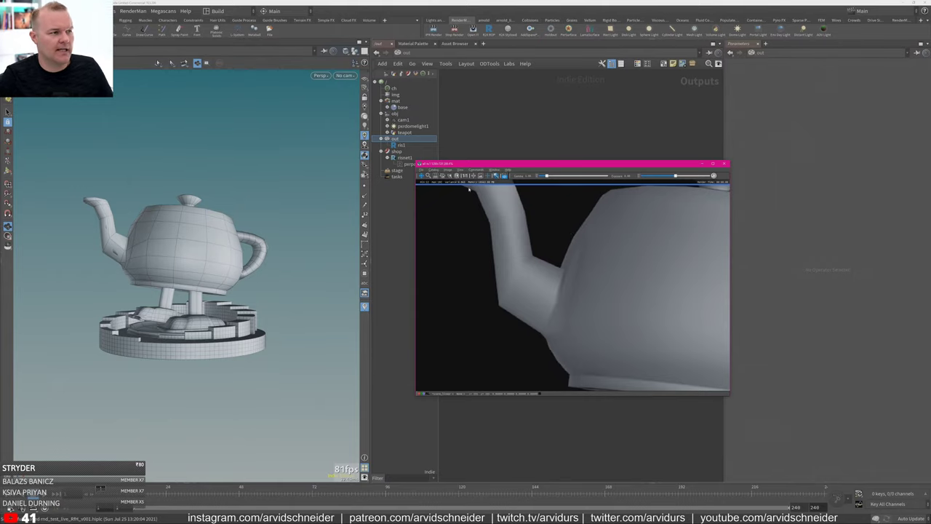
left_click(464, 177)
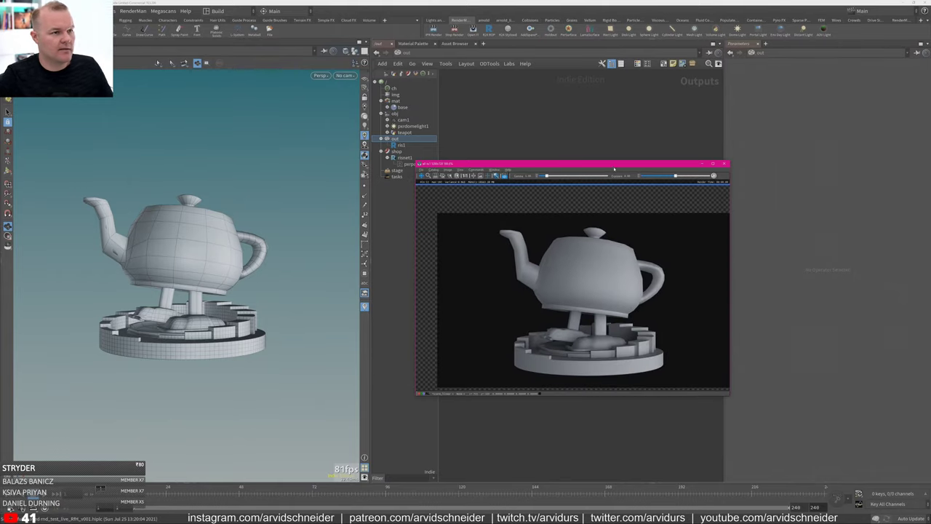
Set the dome light's Y rotation to 100 degrees while comparing the lighting directions in the live render.
left_click_drag(615, 166, 244, 199)
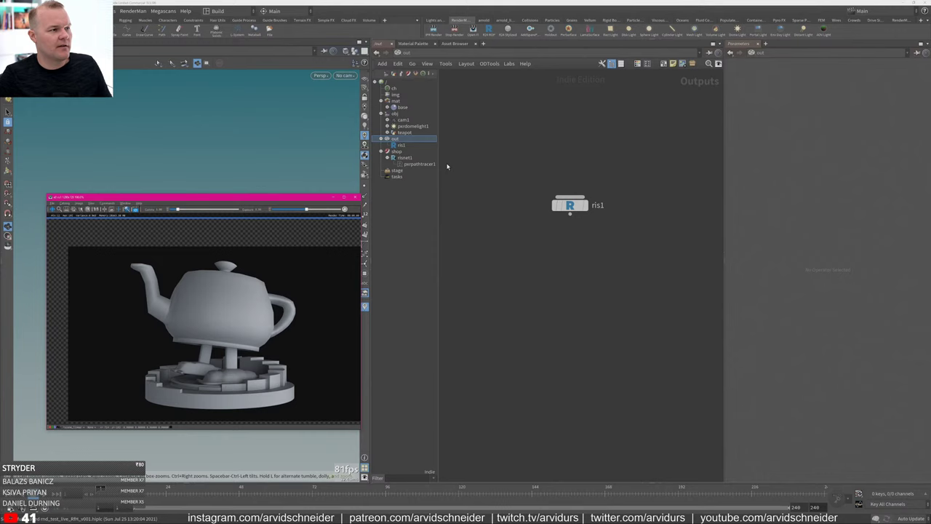
left_click(406, 125)
middle_click_drag(844, 124, 792, 96)
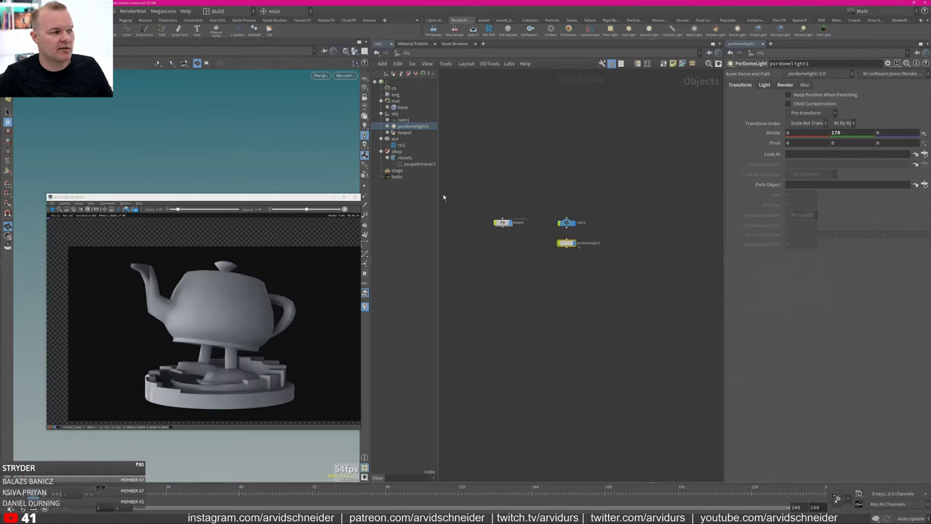
left_click_drag(291, 198, 378, 180)
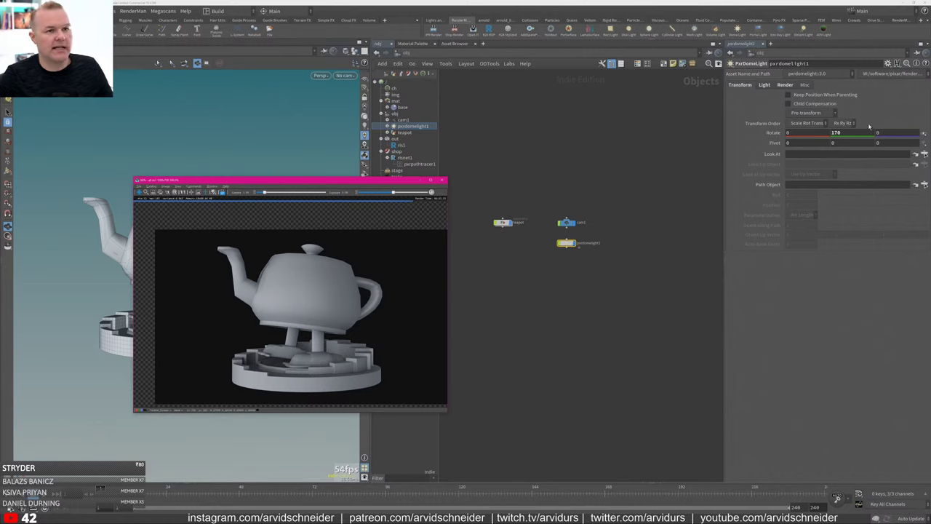
middle_click_drag(837, 133, 863, 96)
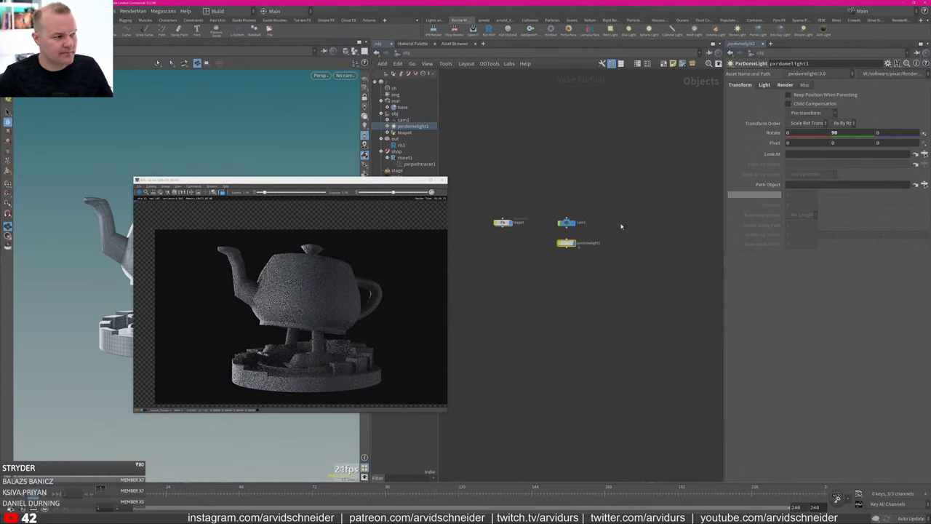
middle_click_drag(839, 133, 886, 113)
left_click_drag(411, 184, 666, 174)
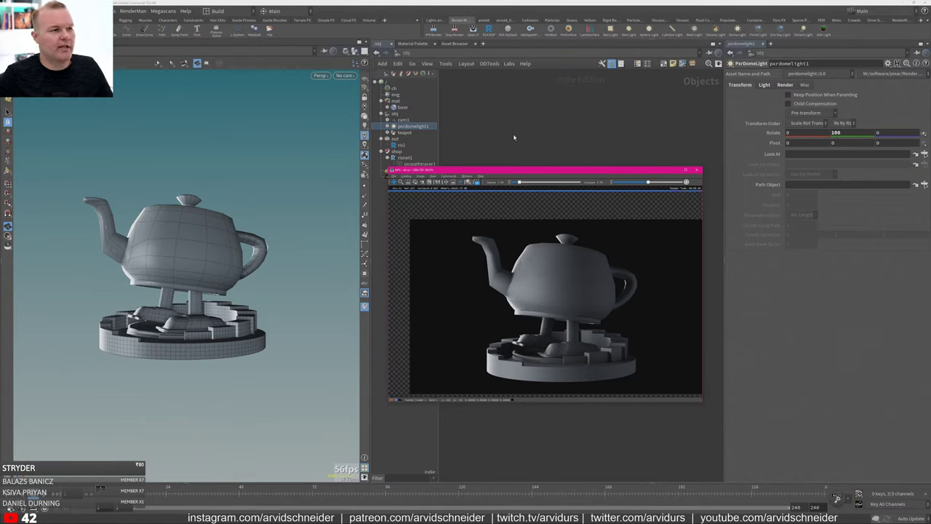
left_click_drag(616, 173, 368, 219)
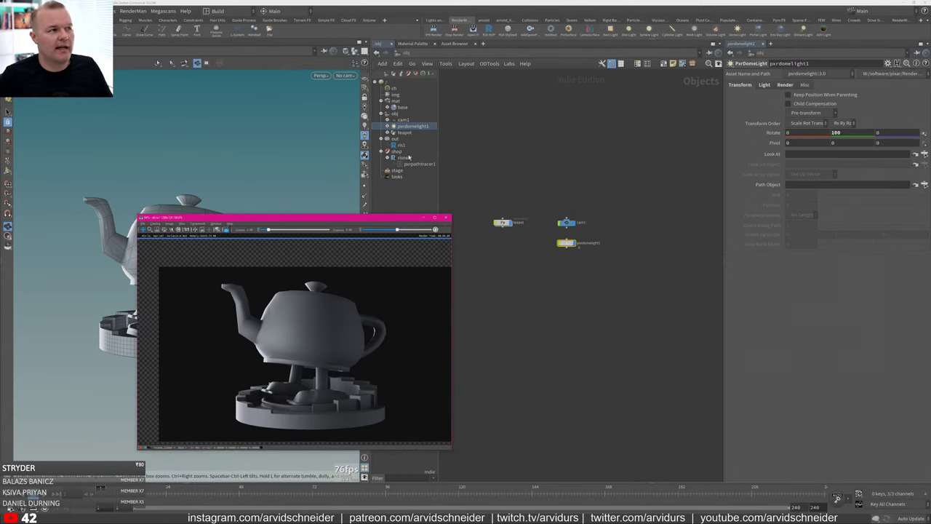
Stop the live render and add the RenderMan parameters to the teapot object.
left_click(456, 33)
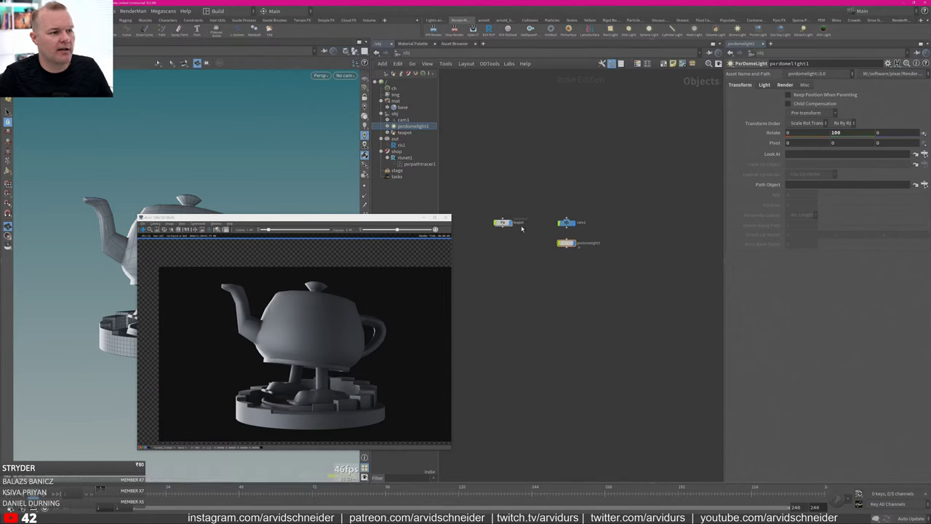
left_click(503, 222)
left_click(766, 85)
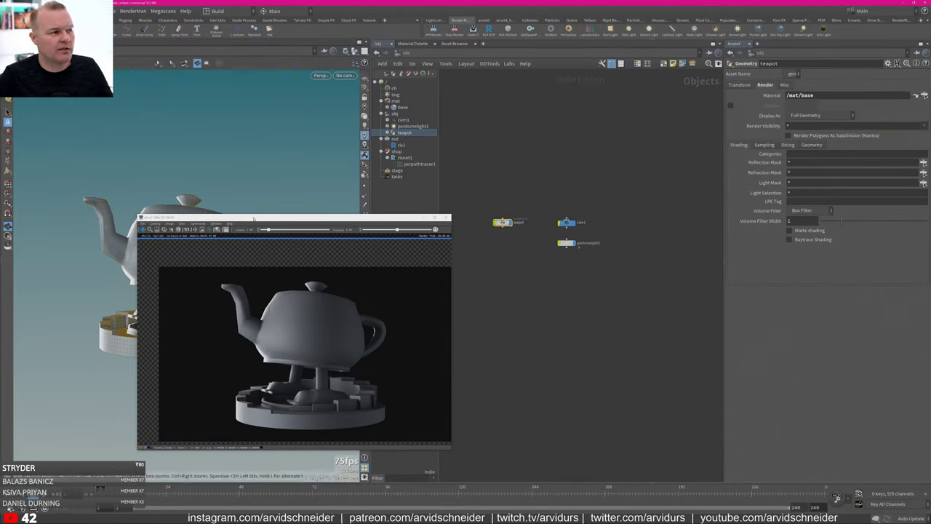
left_click_drag(394, 218, 491, 291)
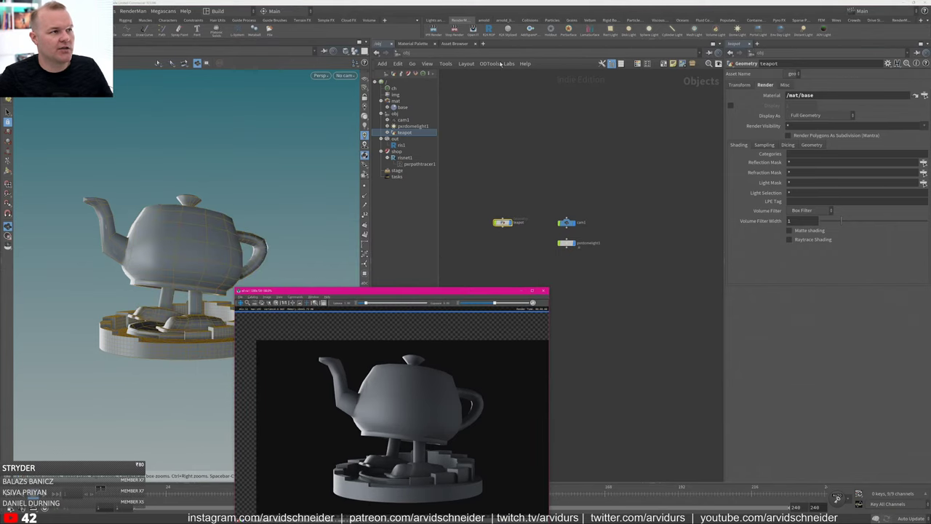
left_click(529, 48)
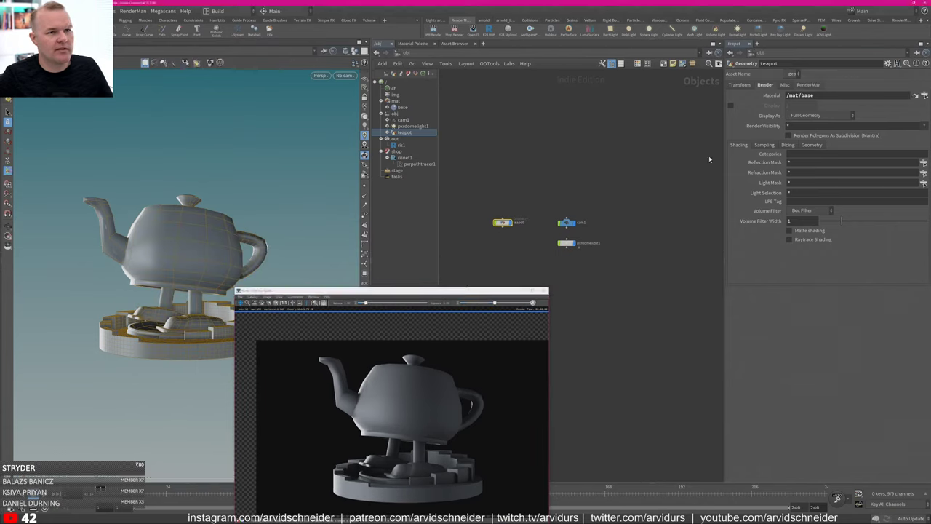
Review the teapot's RenderMan shading and visibility attributes and enable Render Polygons As Subdivision (RenderMan).
left_click(807, 84)
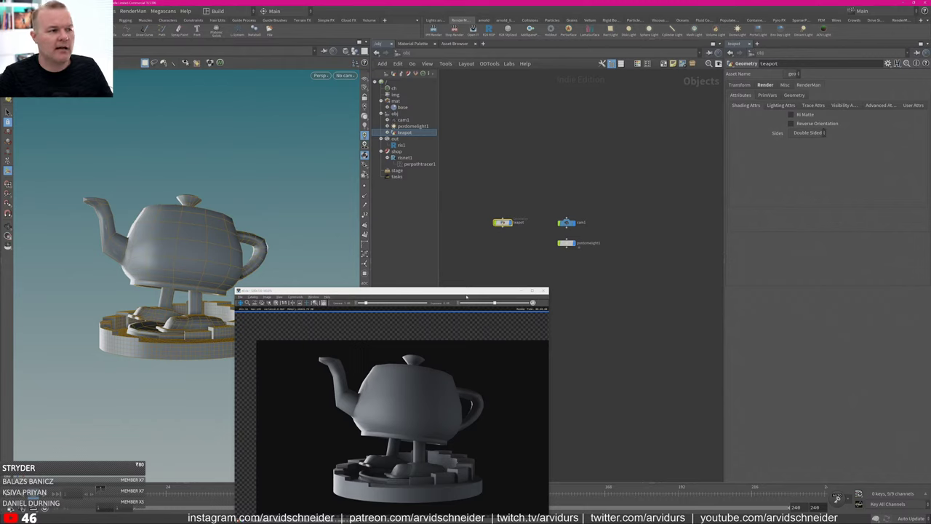
left_click_drag(467, 291, 476, 182)
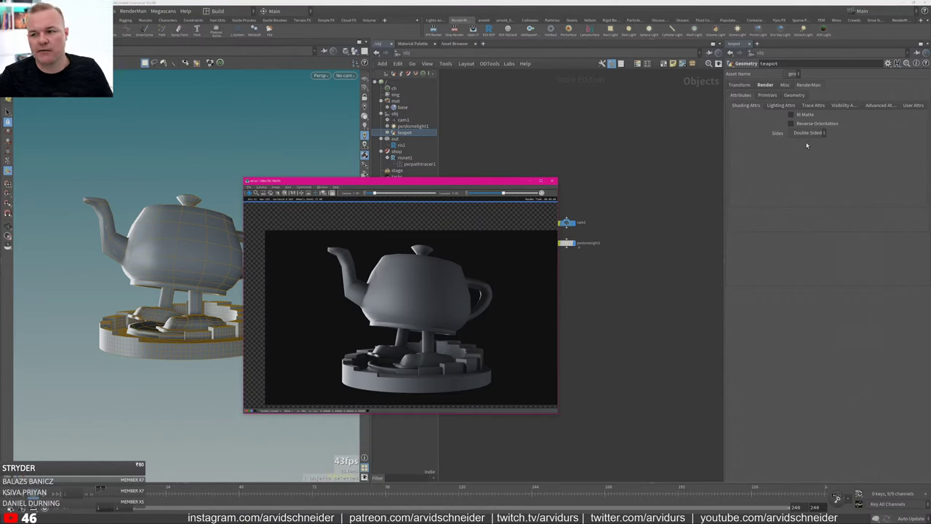
left_click(849, 108)
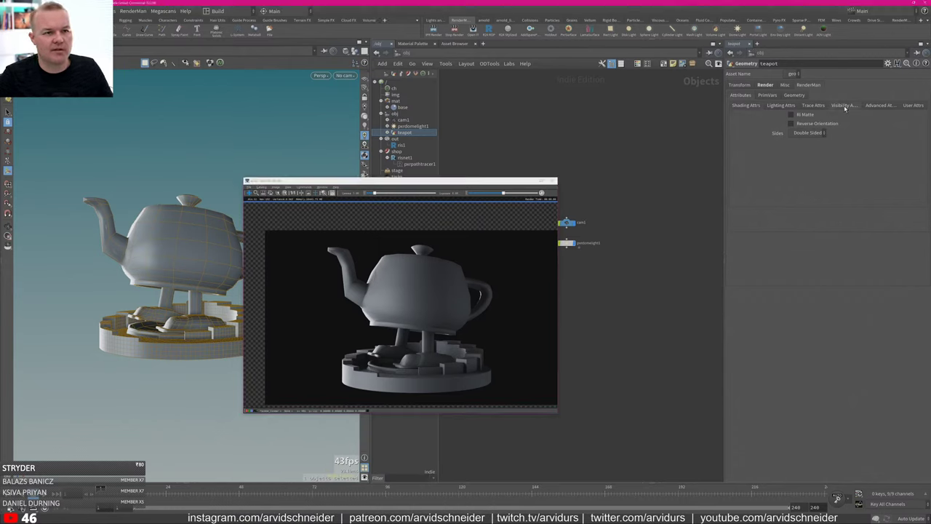
left_click(848, 108)
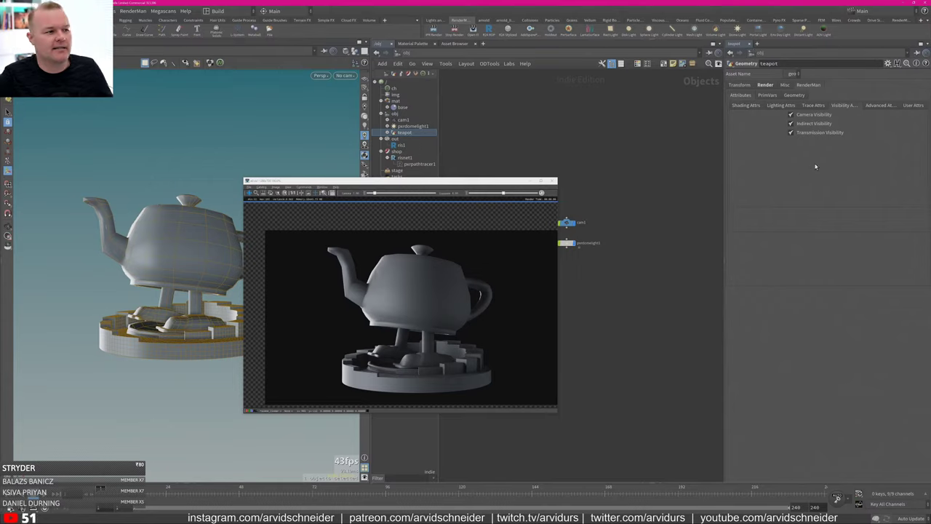
left_click(748, 106)
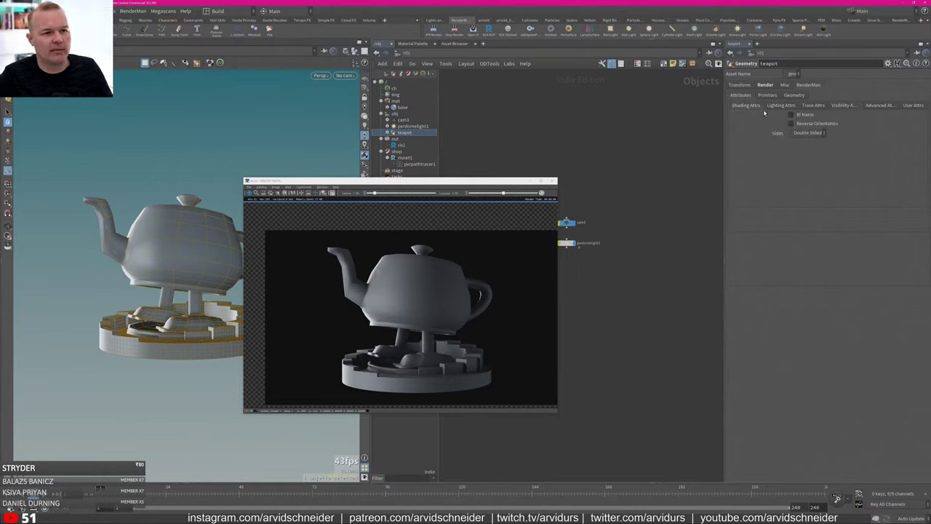
left_click(794, 95)
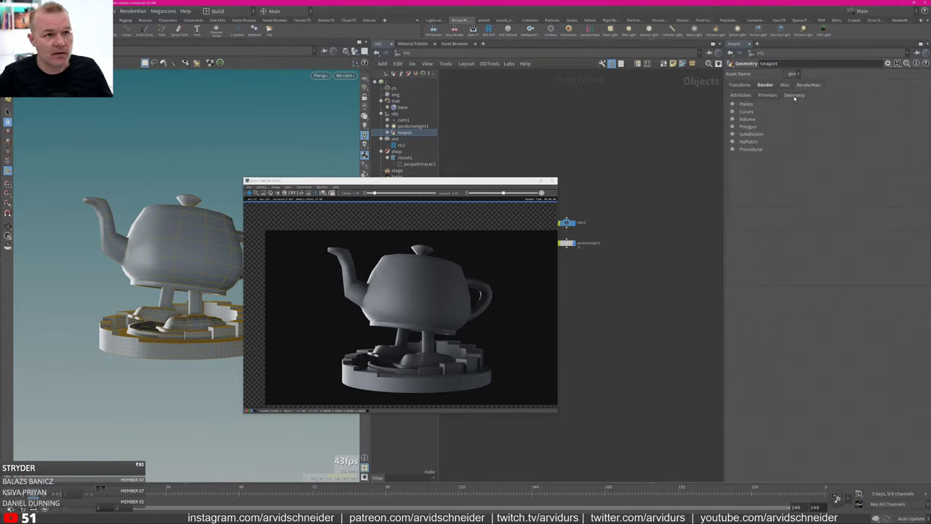
left_click(744, 135)
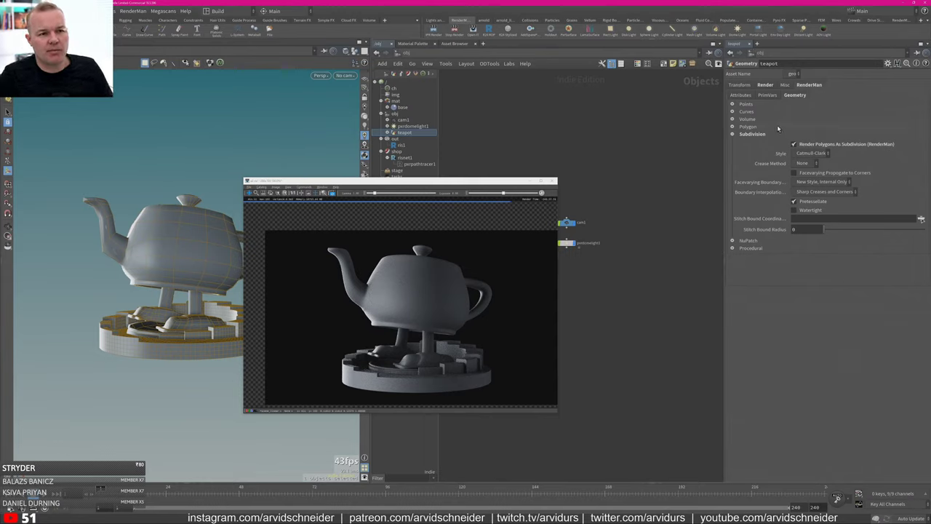
Widen the parameter area and examine the teapot's RenderMan attributes, subdivision settings and dicing primvars.
left_click(742, 95)
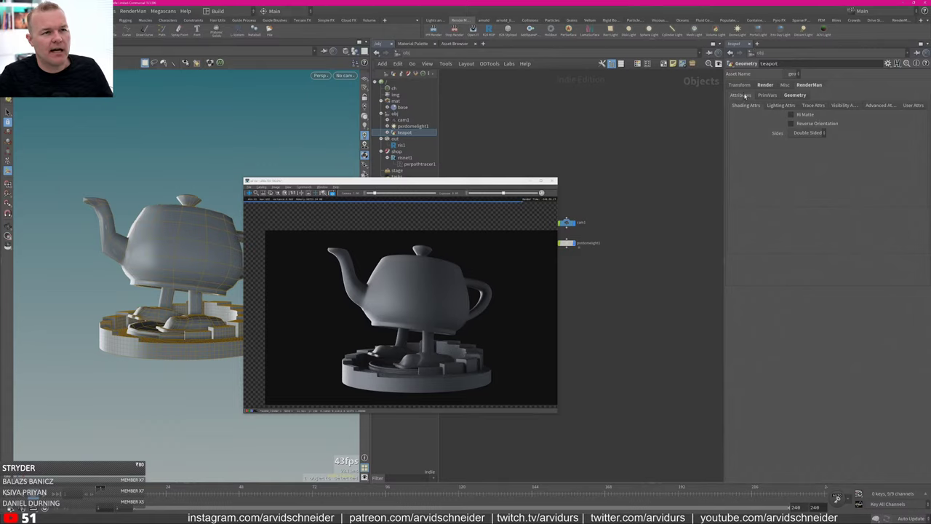
left_click_drag(724, 119, 681, 118)
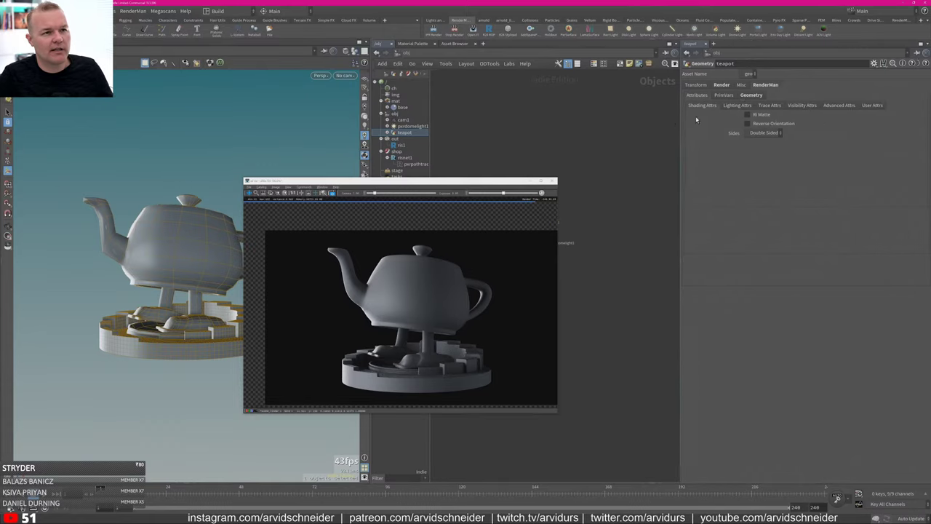
left_click(751, 95)
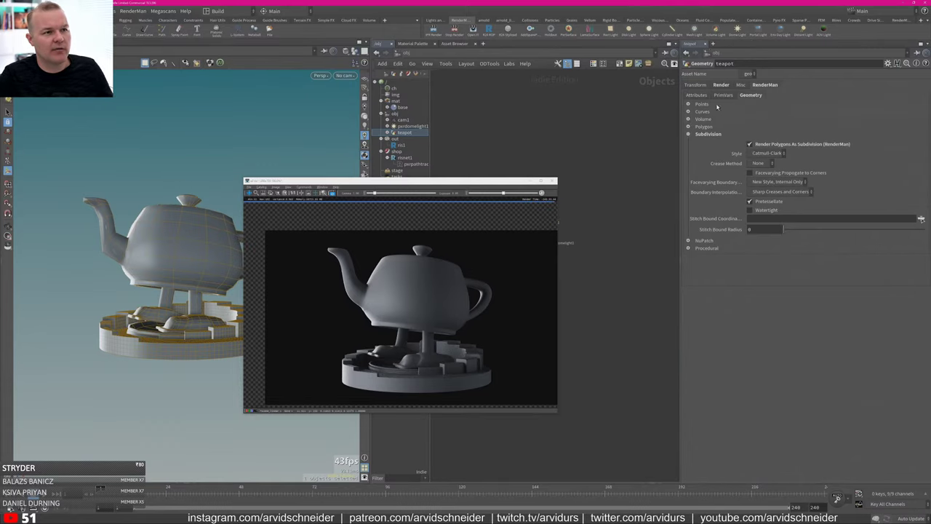
left_click(724, 96)
left_click(743, 106)
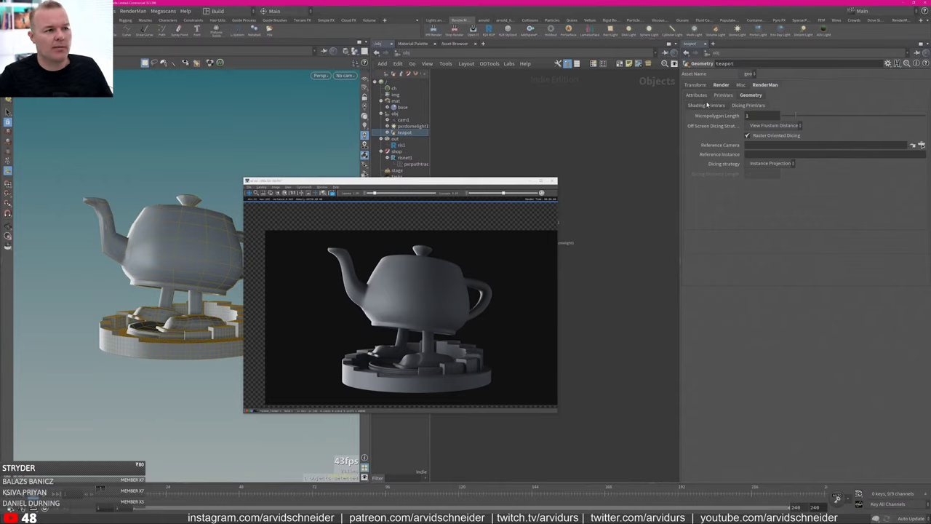
left_click(698, 95)
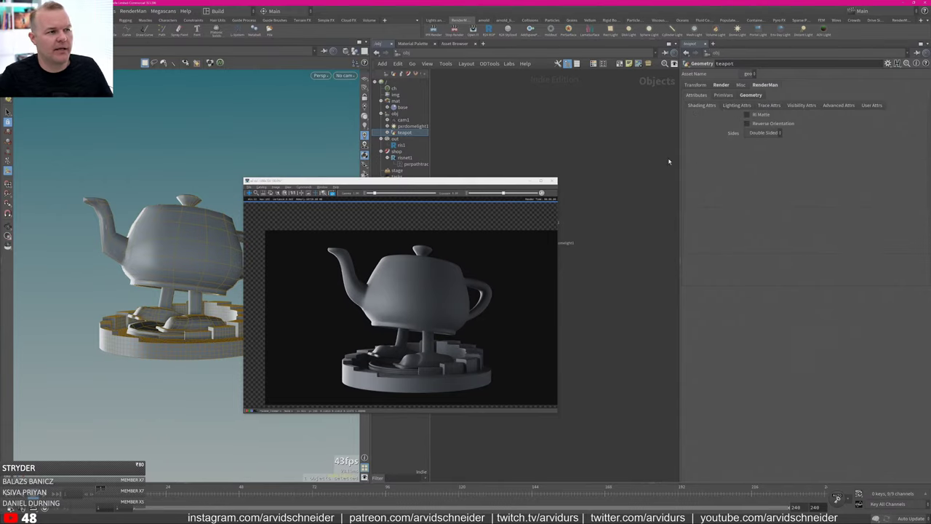
Enable Depth Of Field on the ris1 render node.
left_click_drag(509, 184, 335, 126)
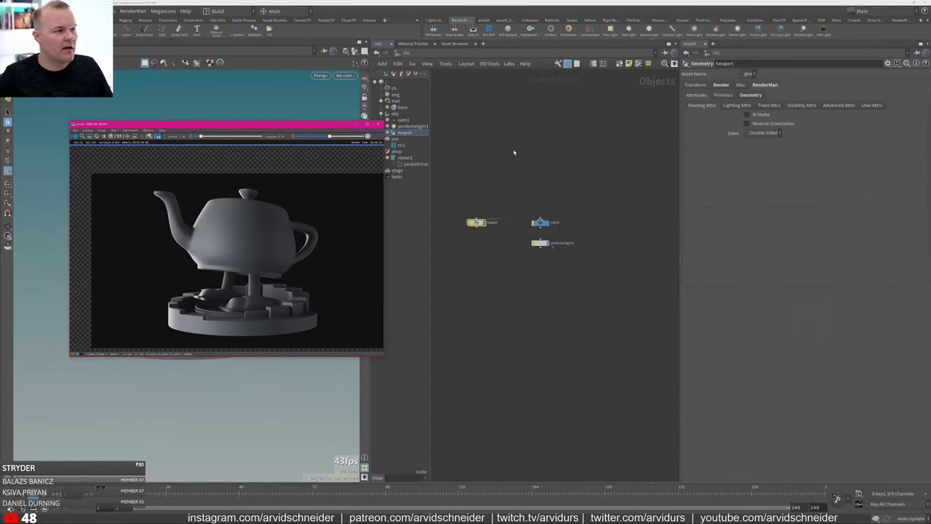
left_click(404, 146)
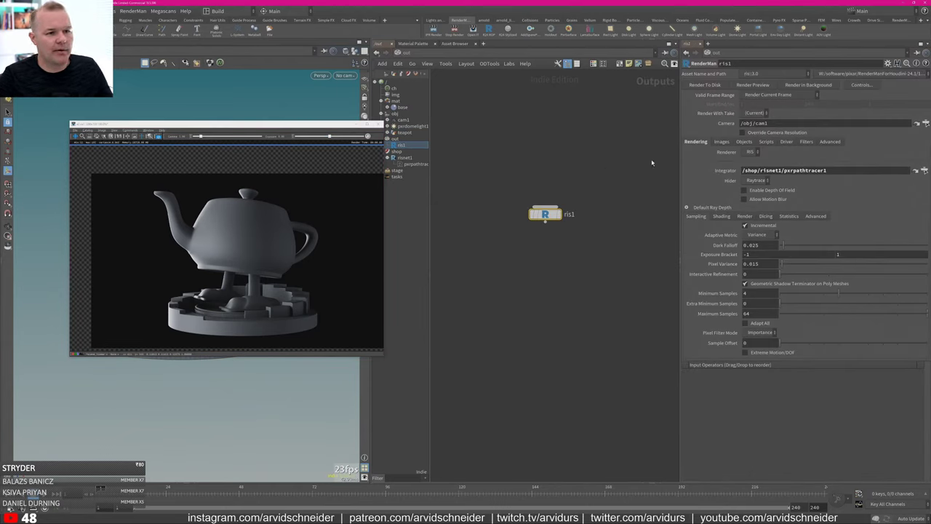
left_click(772, 191)
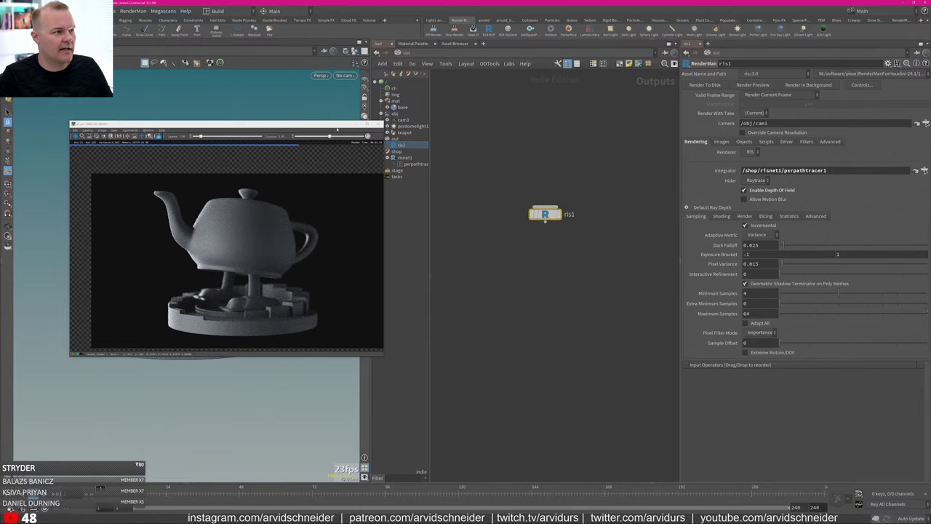
Examine the depth-of-field blur around the teapot's feet and base in the live render.
left_click_drag(337, 129, 610, 122)
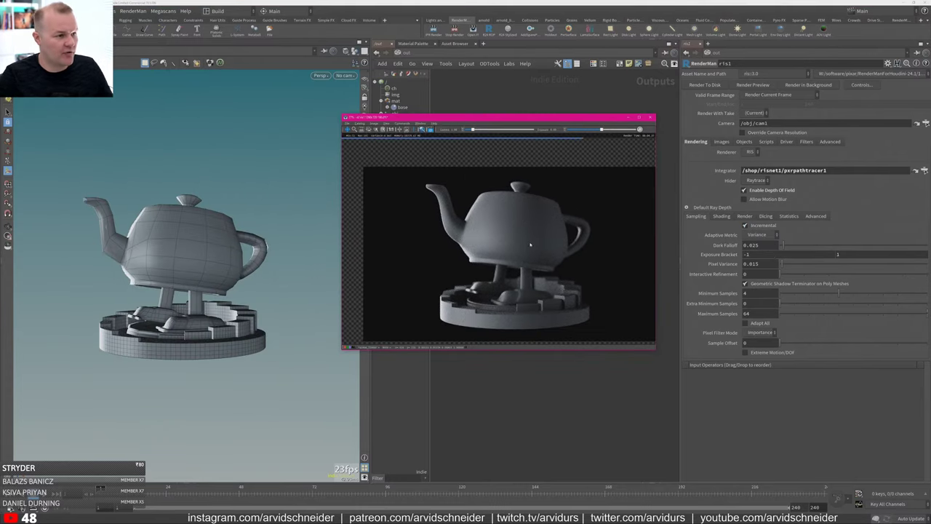
scroll(490, 315, "up", 3)
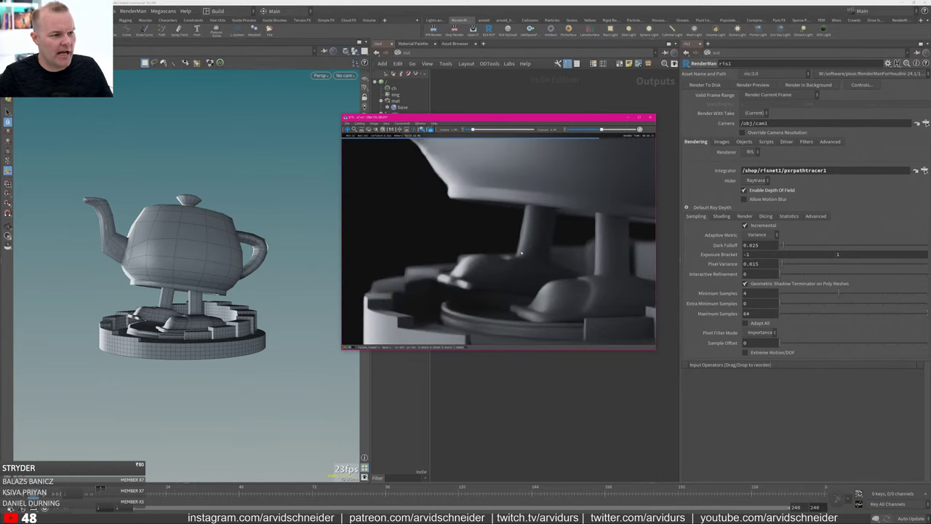
middle_click_drag(567, 246, 401, 251)
scroll(539, 260, "down", 3)
right_click(503, 265)
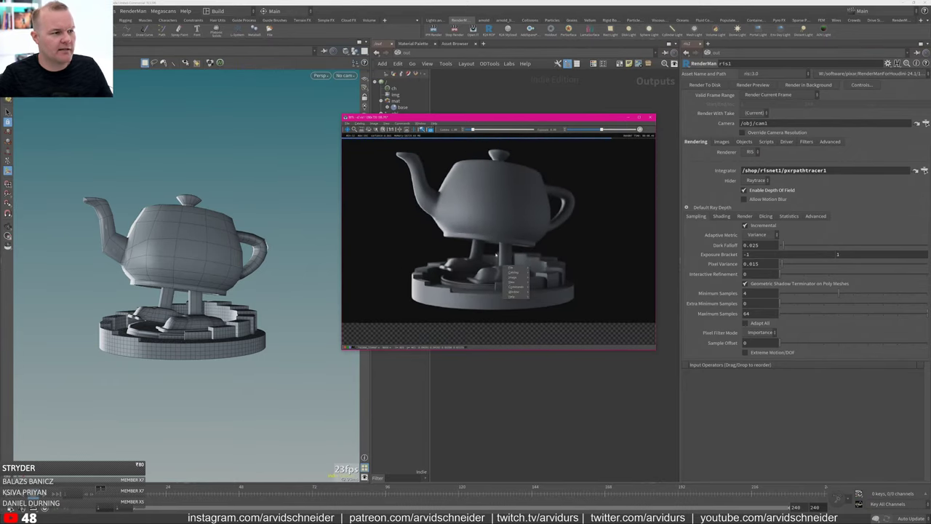
left_click(502, 212)
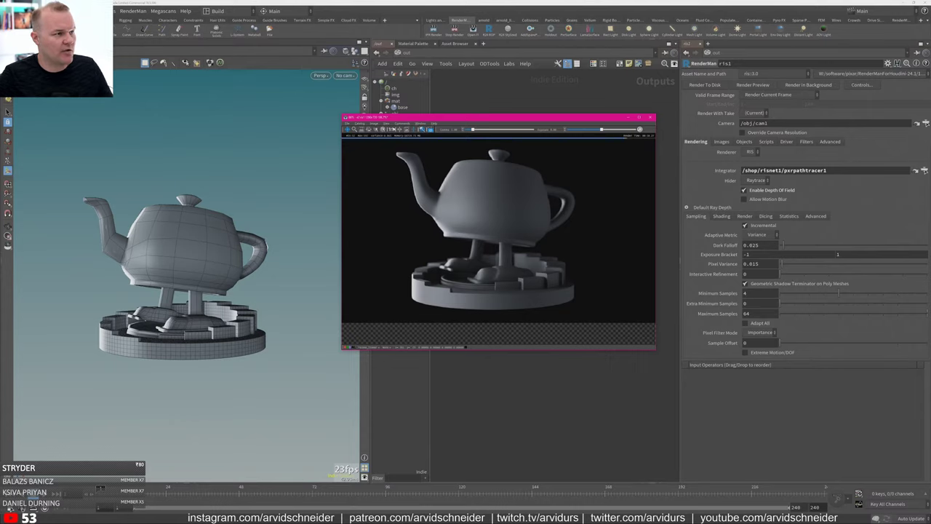
scroll(509, 178, "down", 1)
left_click_drag(536, 117, 317, 117)
middle_click_drag(486, 135, 558, 146)
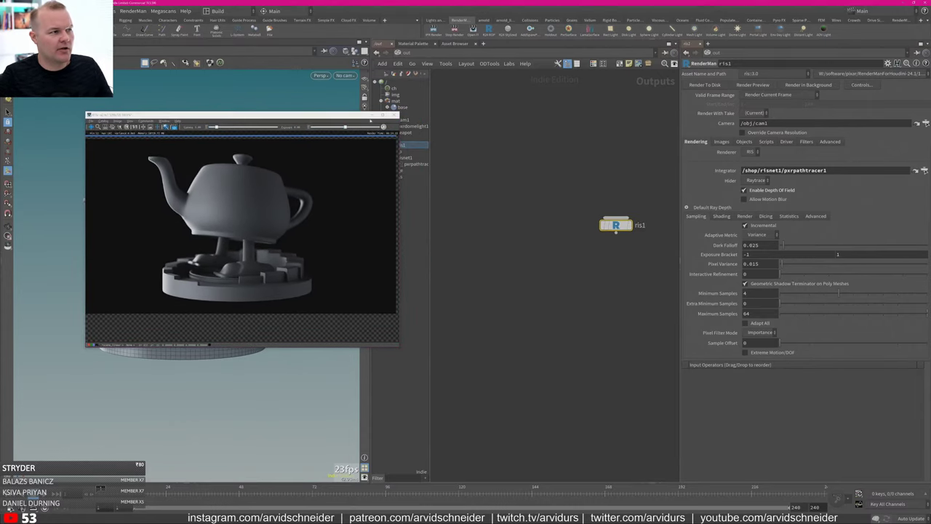
Set the F-Stop of cam1 to 0.1 in its sampling settings.
left_click_drag(351, 117, 309, 119)
left_click(403, 120)
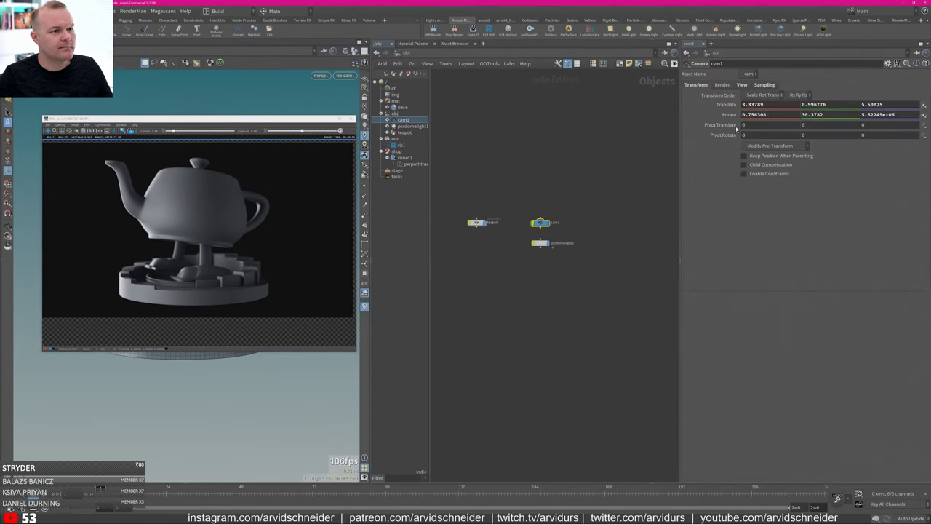
left_click(741, 85)
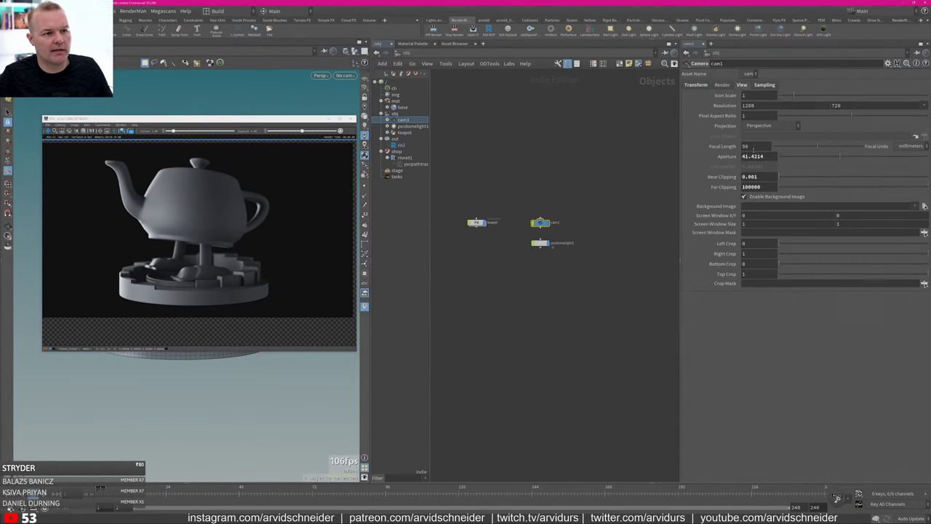
left_click(757, 87)
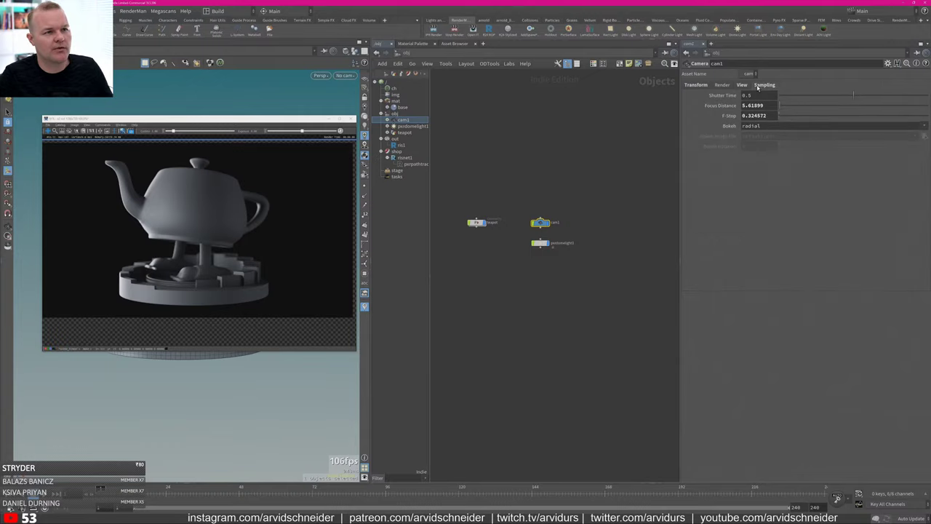
double_click(750, 115)
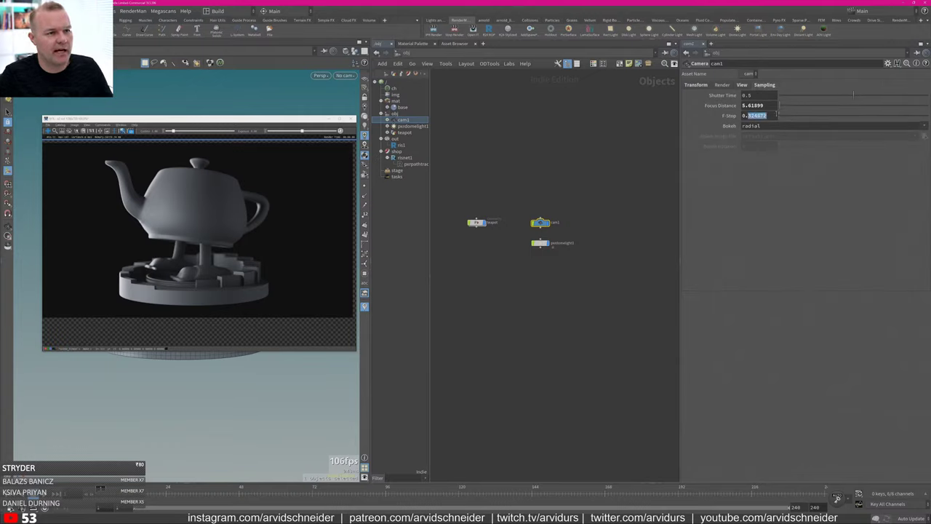
type("0.1")
key("Return")
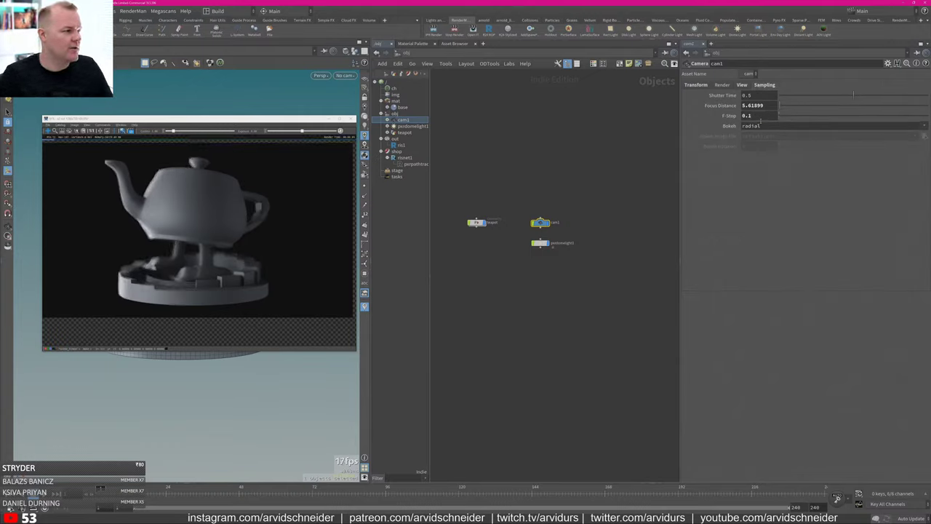
Bring the camera into view beside the teapot in the 3D viewport and activate its handles.
left_click_drag(294, 118, 536, 108)
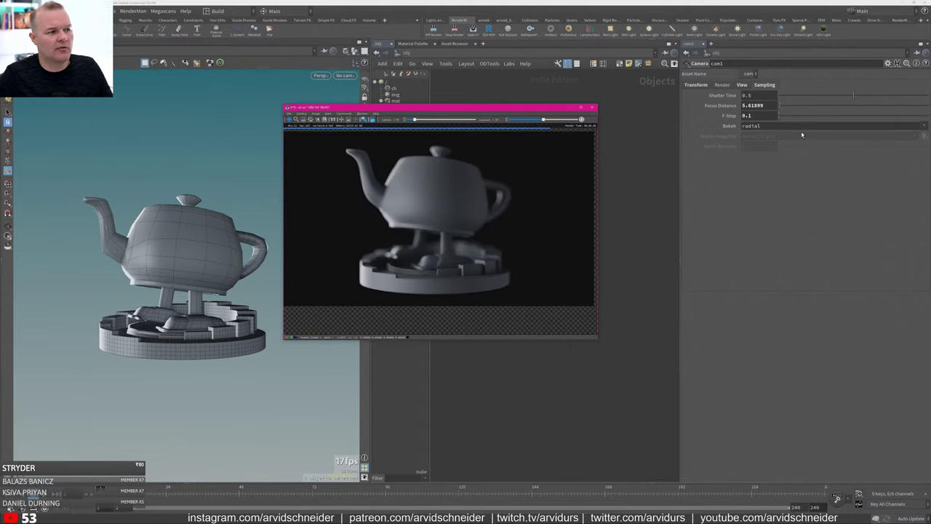
left_click_drag(479, 111, 746, 110)
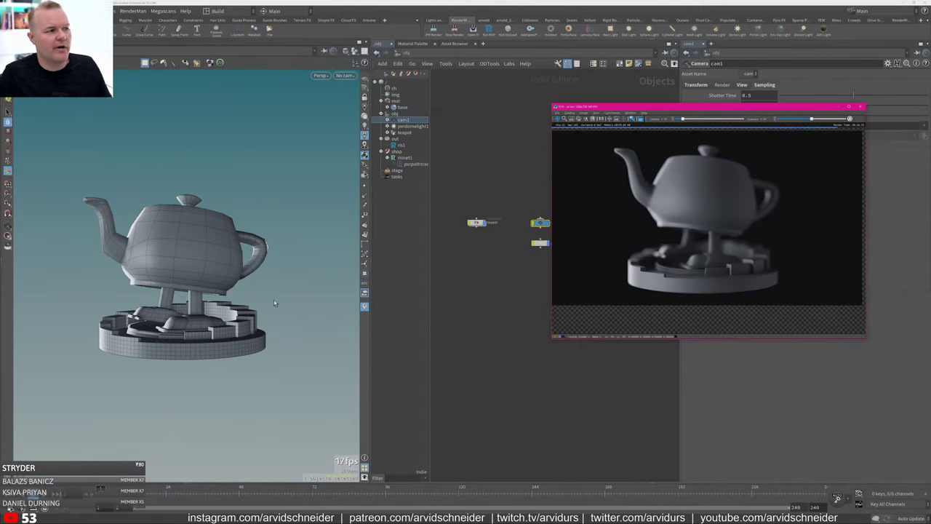
left_click_drag(253, 245, 281, 253, "alt")
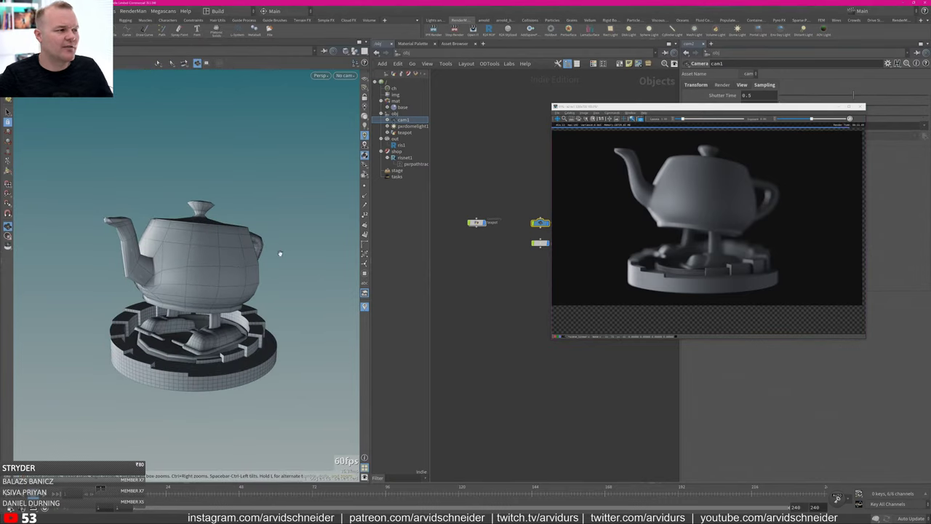
right_click_drag(280, 254, 131, 296, "alt")
mouse_move(132, 297)
left_mouse_down()
mouse_move(199, 309)
mouse_move(241, 250)
mouse_move(231, 262)
mouse_move(218, 260)
mouse_move(220, 250)
left_mouse_up()
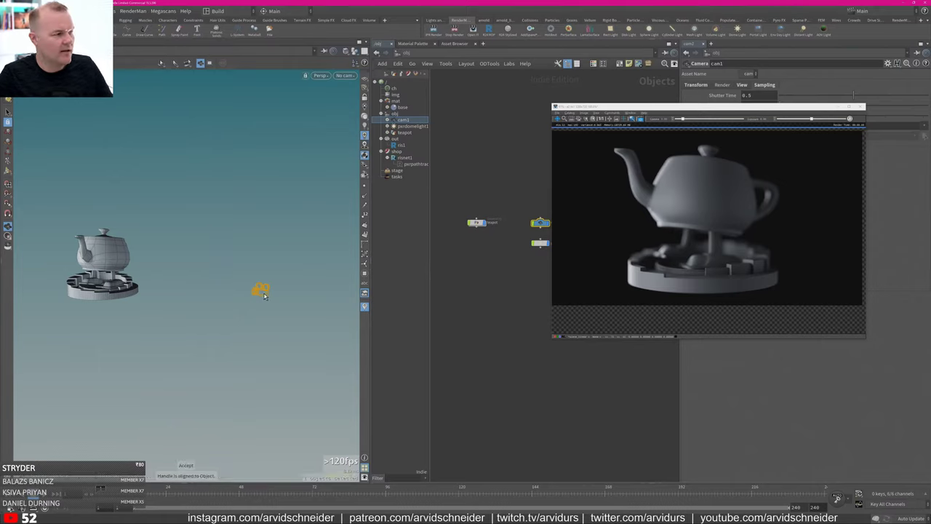
middle_click_drag(547, 203, 509, 203)
left_click(502, 225)
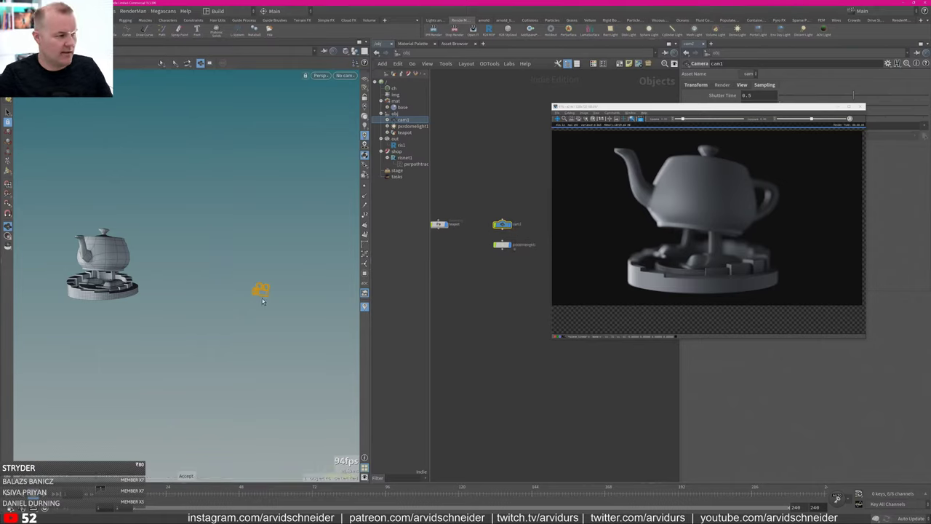
left_click(8, 170)
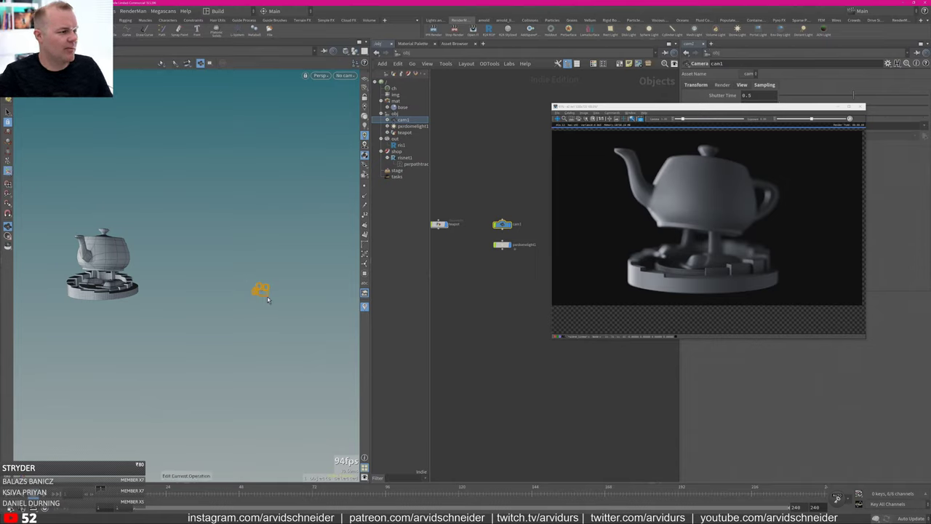
Move the camera's focus point along its view line to a focus distance of about 6.3.
left_click_drag(177, 246, 149, 243, "alt")
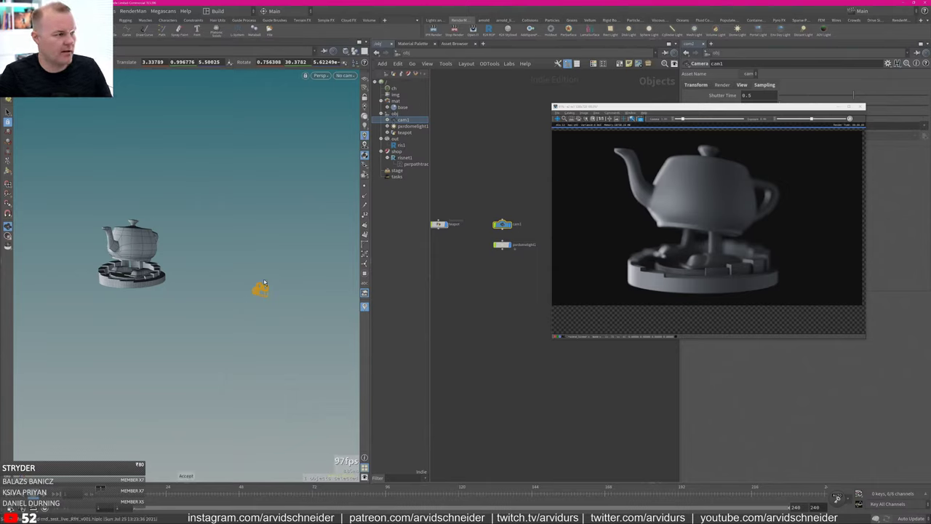
left_click_drag(231, 256, 211, 261)
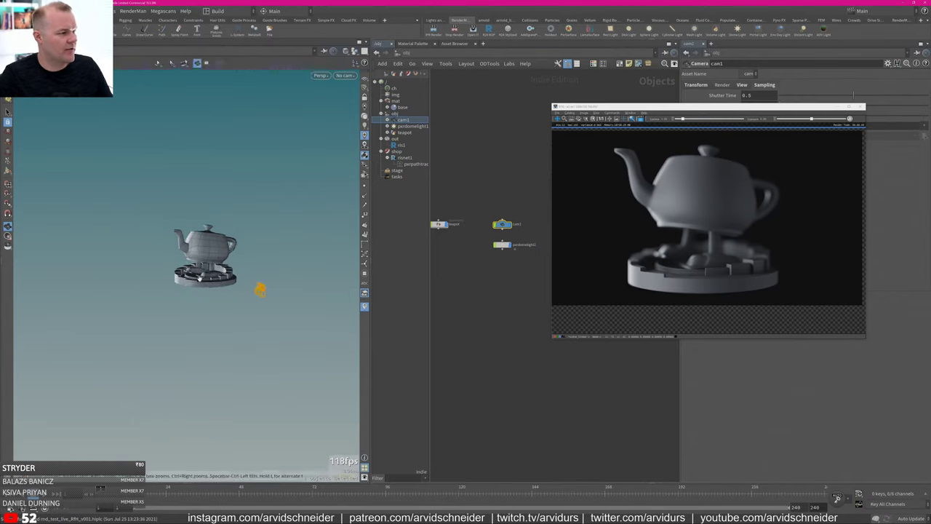
scroll(240, 283, "up", 2)
key("space+g")
left_click_drag(200, 295, 162, 204, "alt")
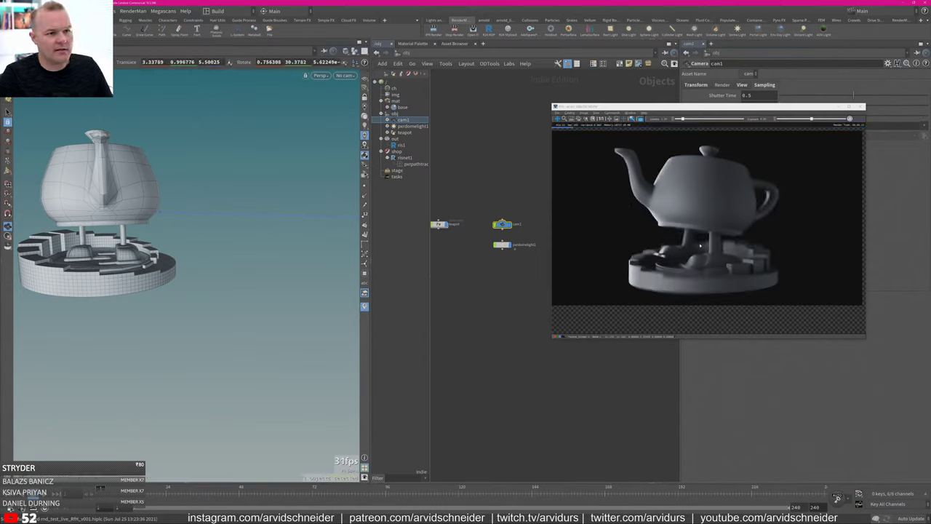
left_click_drag(743, 109, 372, 224)
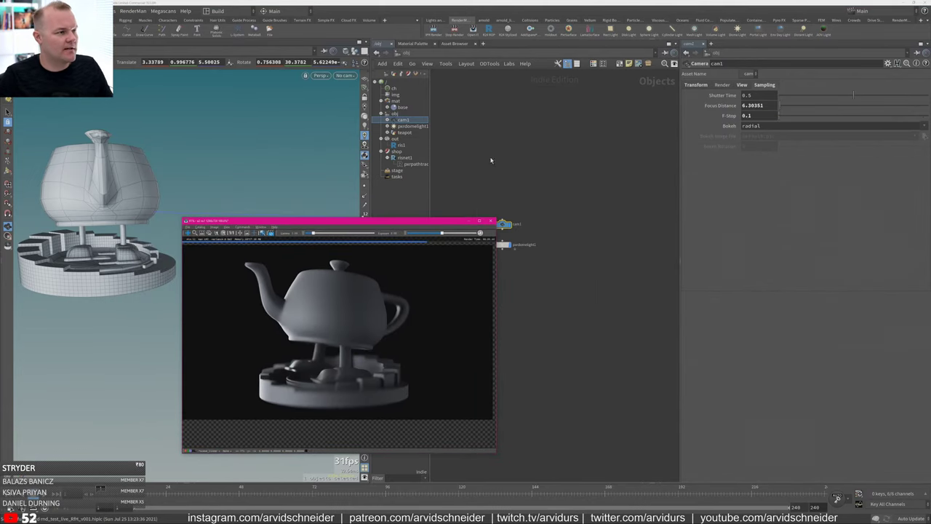
Open the base material's network, frame its PxrSurface node and widen the parameter area.
left_click(397, 107)
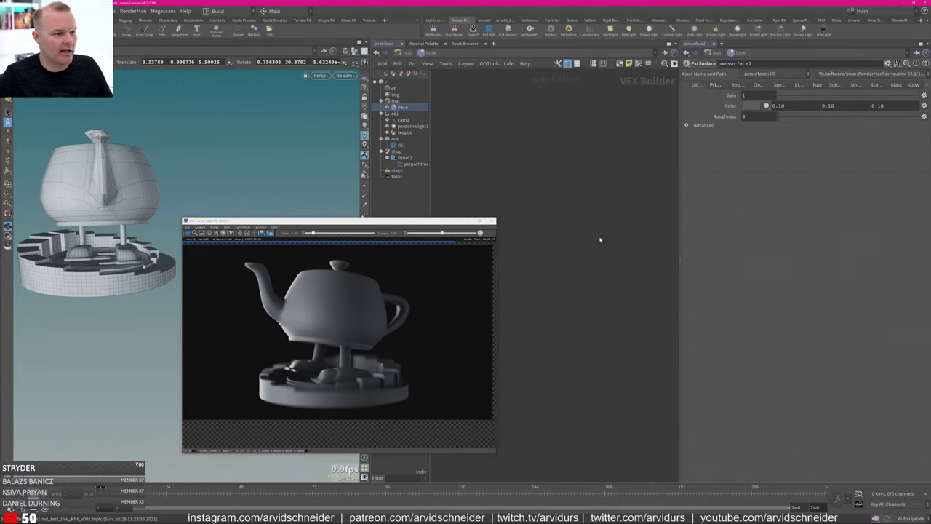
key("h")
middle_click_drag(505, 168, 535, 116)
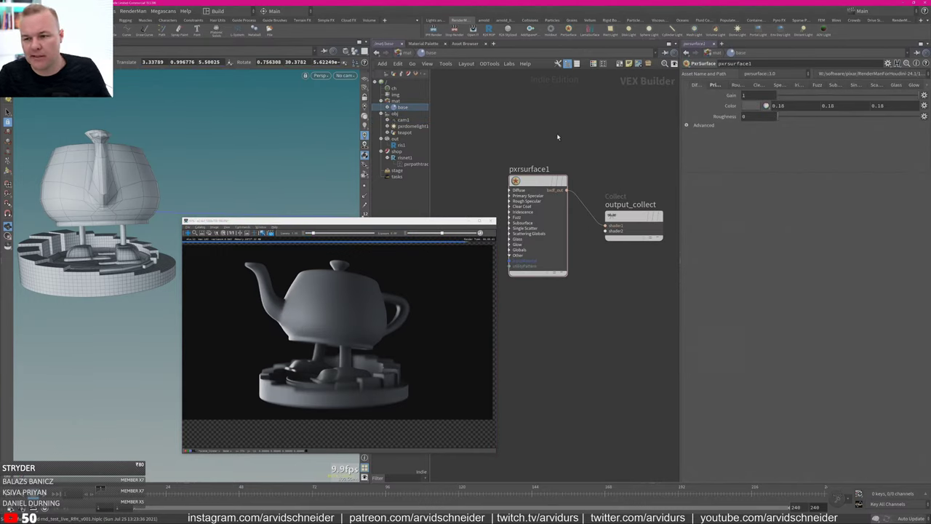
left_click_drag(328, 220, 294, 117)
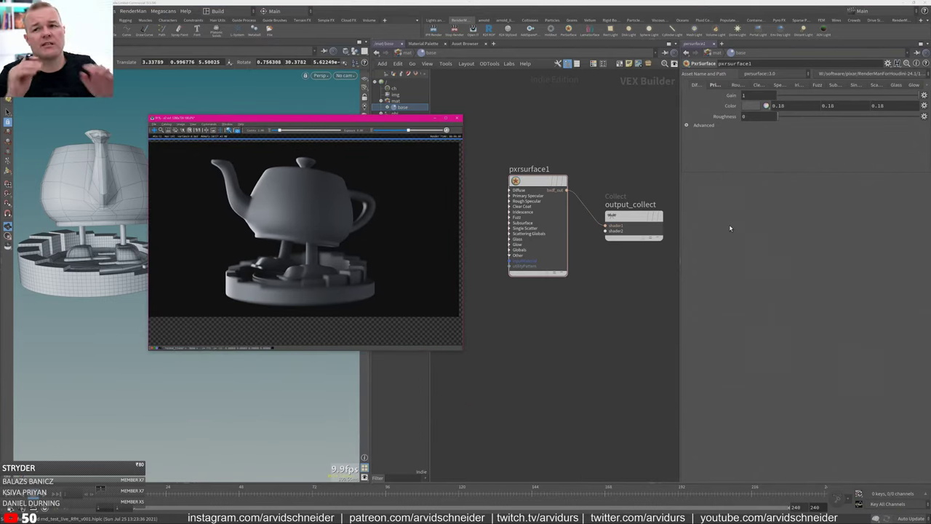
left_click_drag(681, 171, 661, 168)
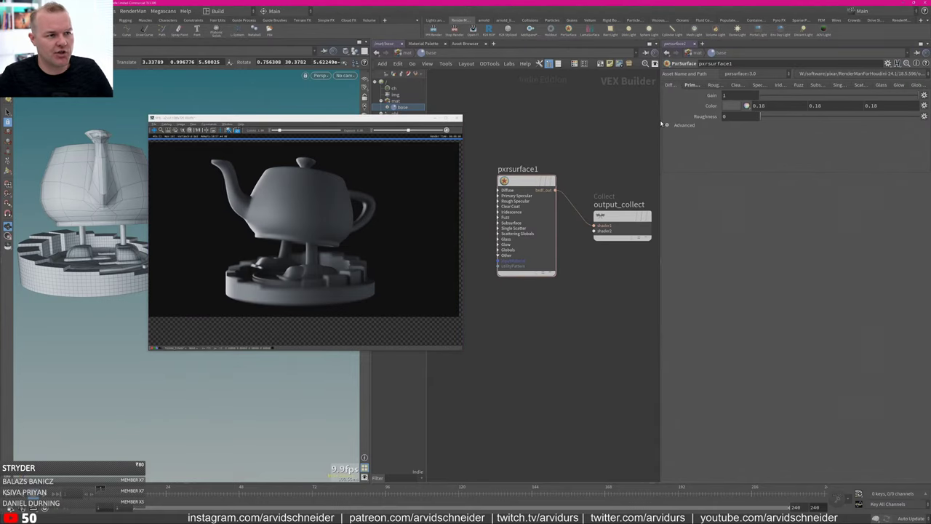
left_click_drag(660, 124, 595, 128)
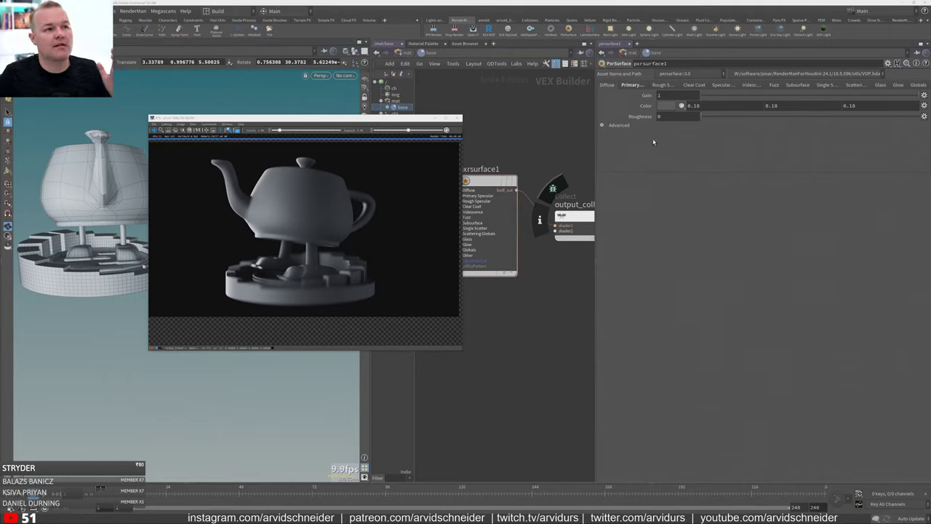
Review the PxrSurface parameter groups from primary specular through iridescence, fuzz, subsurface, scattering and glass to glow.
left_click(633, 84)
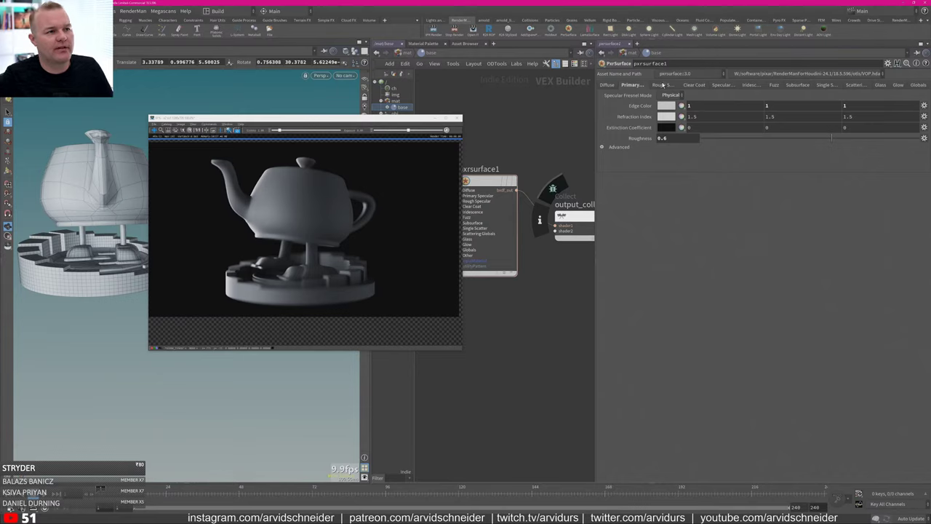
left_click(723, 85)
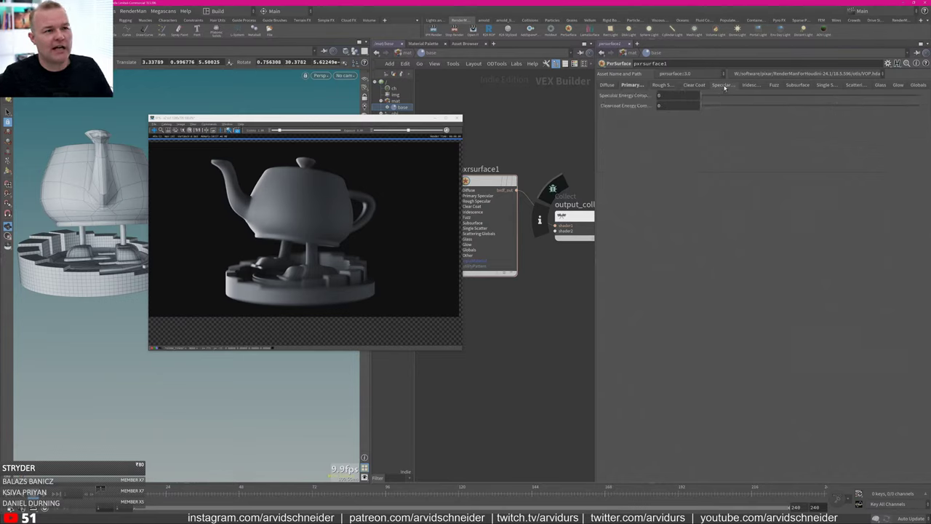
left_click(748, 85)
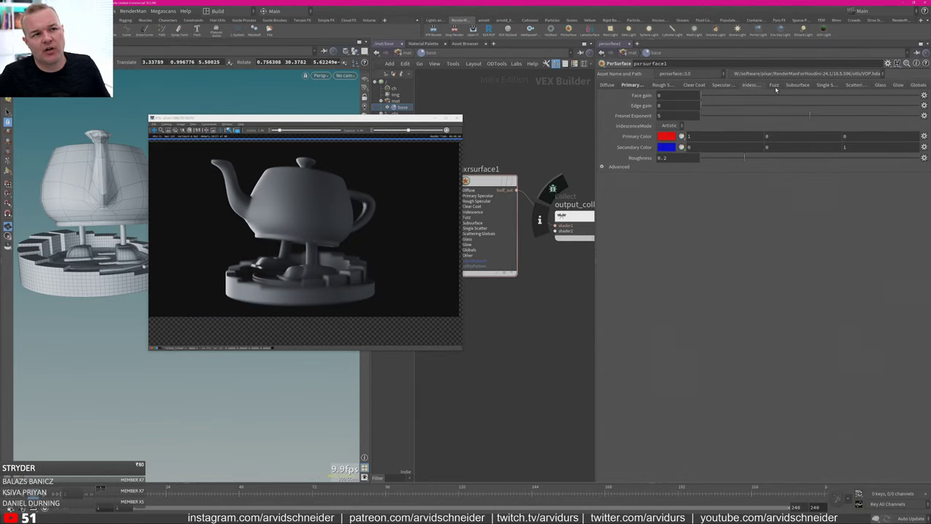
left_click(775, 86)
left_click(793, 86)
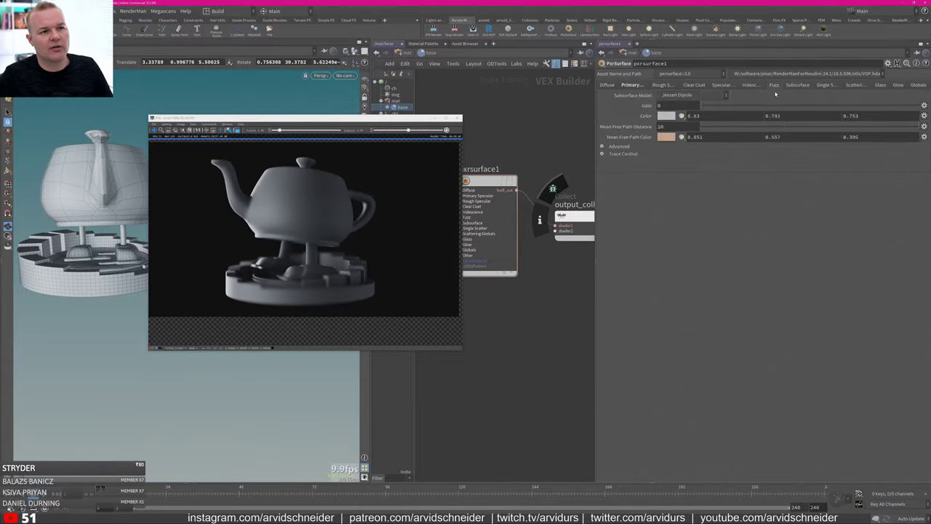
scroll(833, 92, "down", 1)
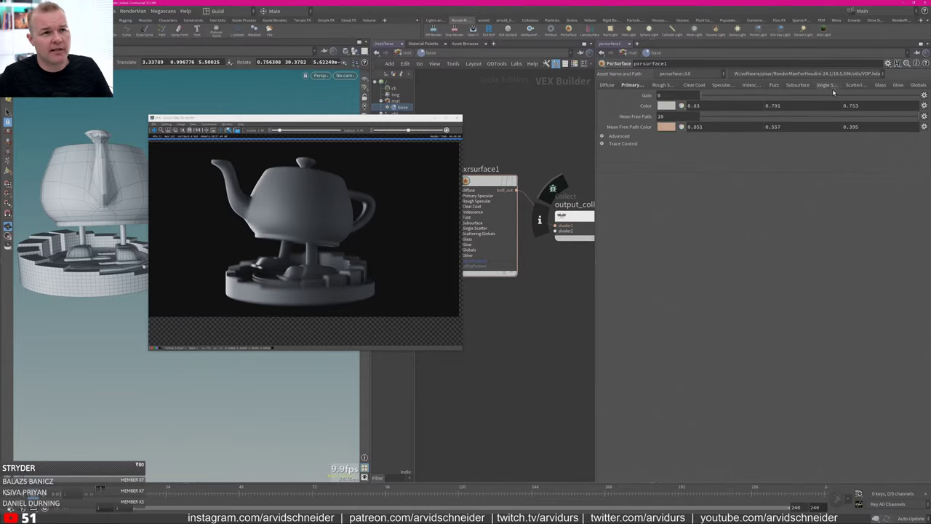
left_click(853, 86)
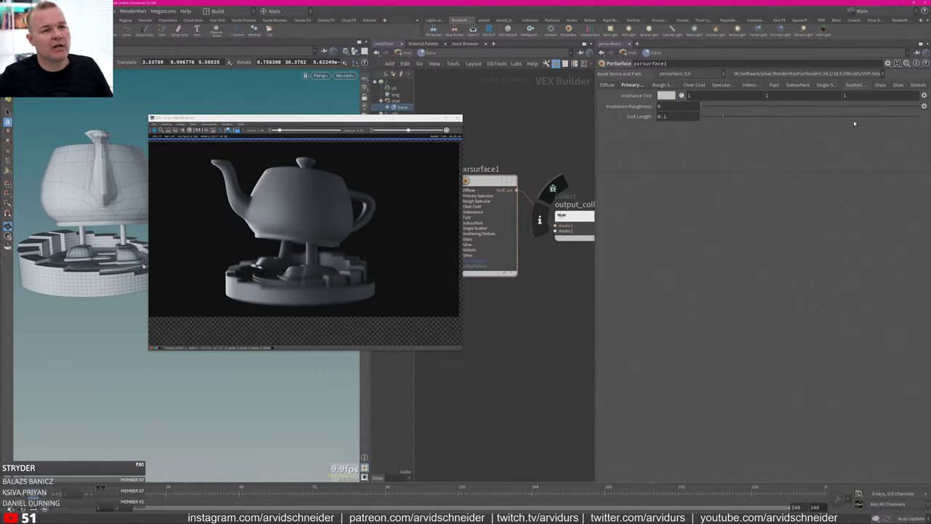
left_click(882, 86)
left_click(898, 85)
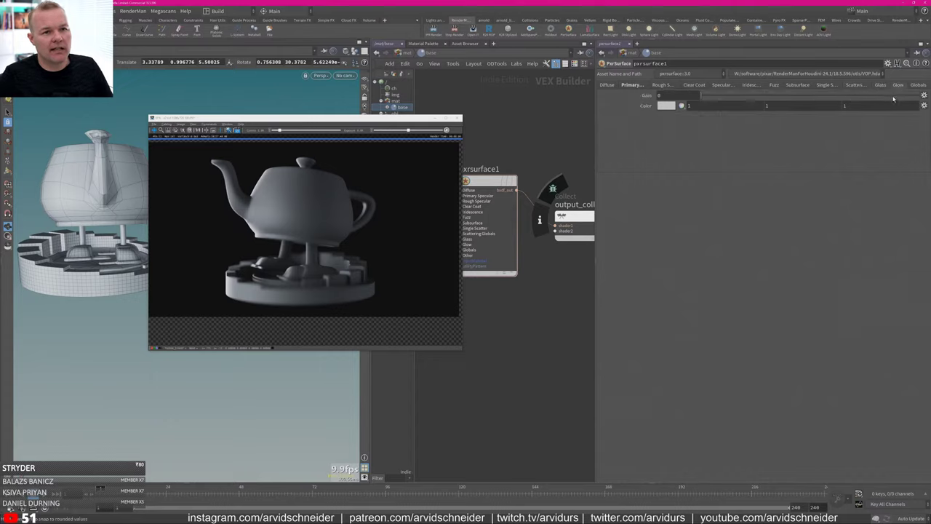
Look over the PxrSurface global and diffuse parameters, then set the primary specular roughness to 0.
left_click(914, 87)
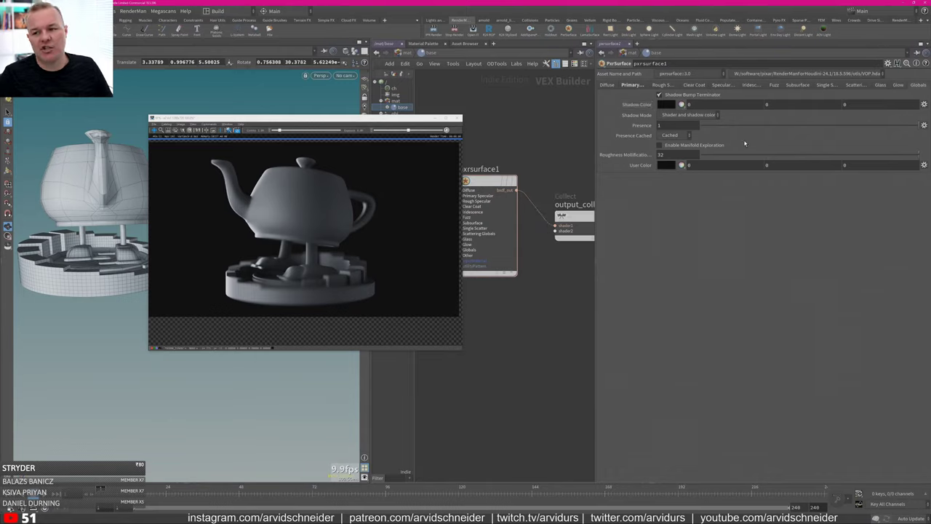
left_click(633, 85)
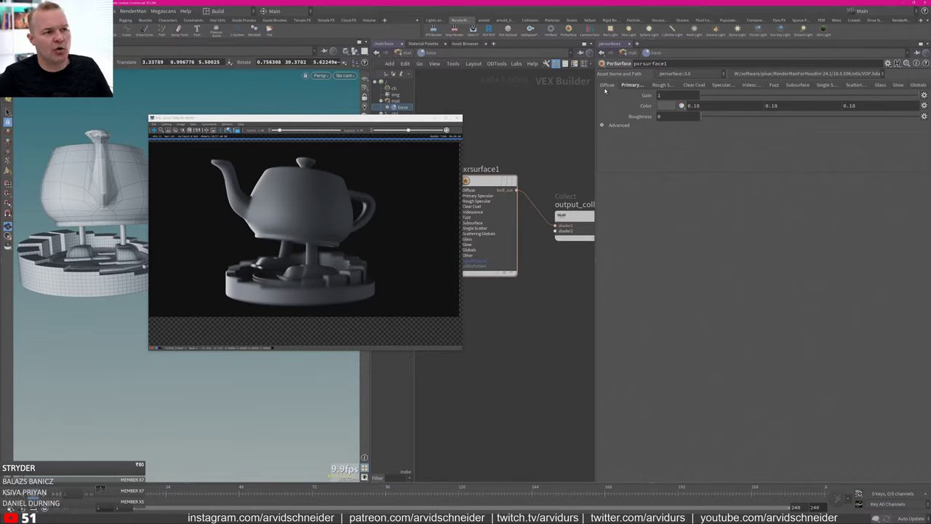
left_click(632, 85)
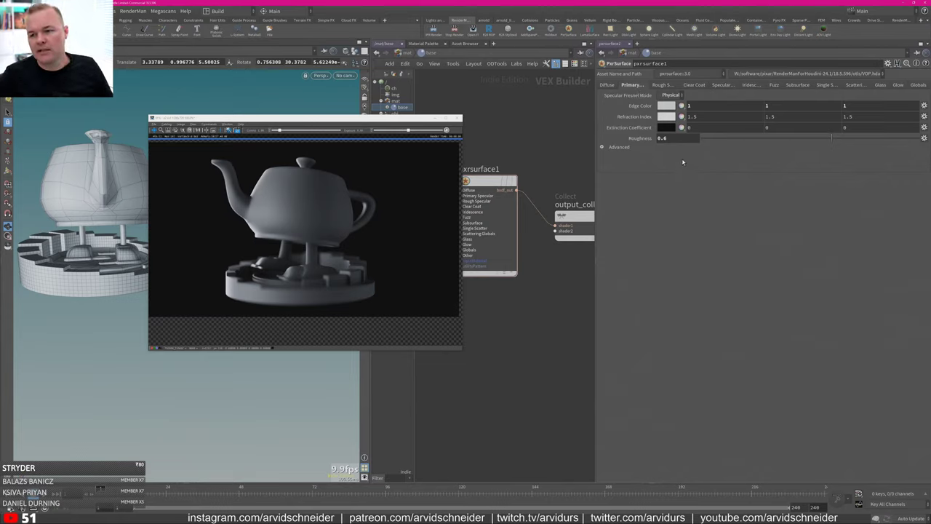
left_click_drag(743, 138, 640, 143)
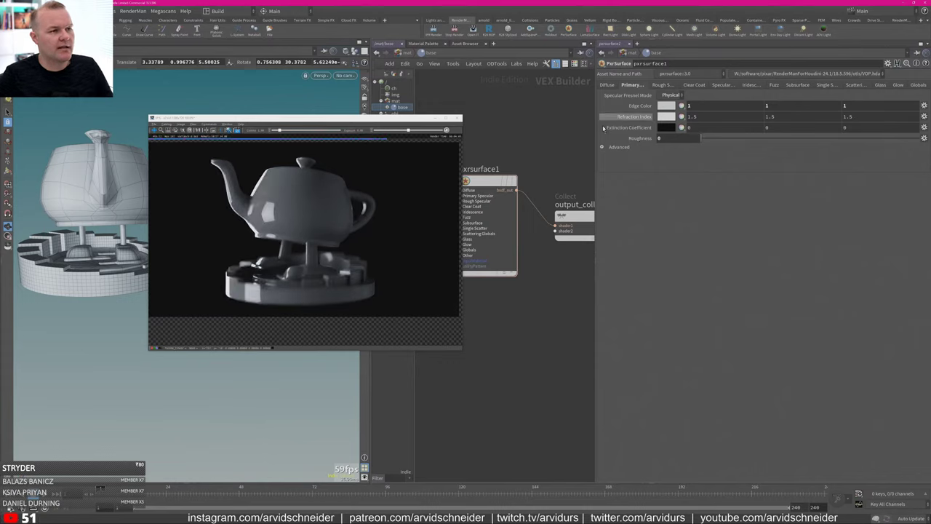
Move the render window clear of the scene tree and enable camera visibility on the PxrDomeLight in its PRMan attributes.
left_click_drag(429, 119, 323, 189)
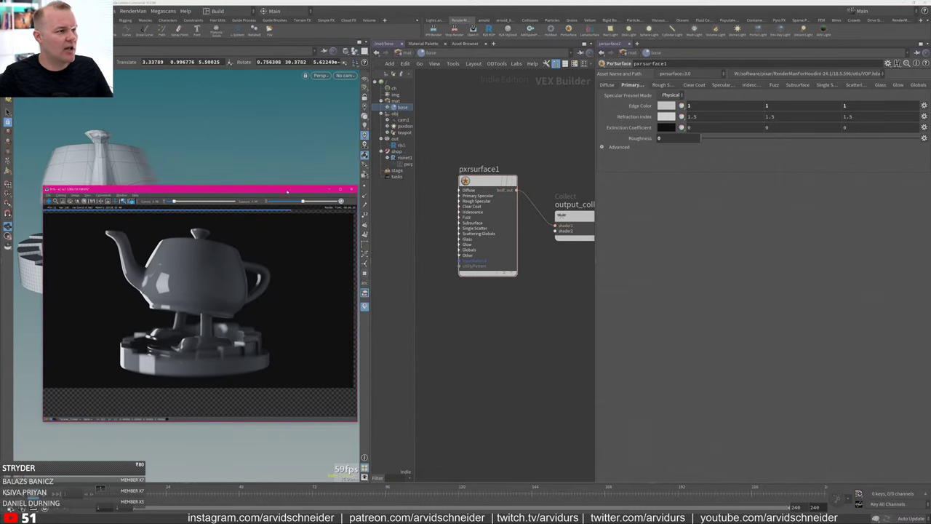
left_click(403, 126)
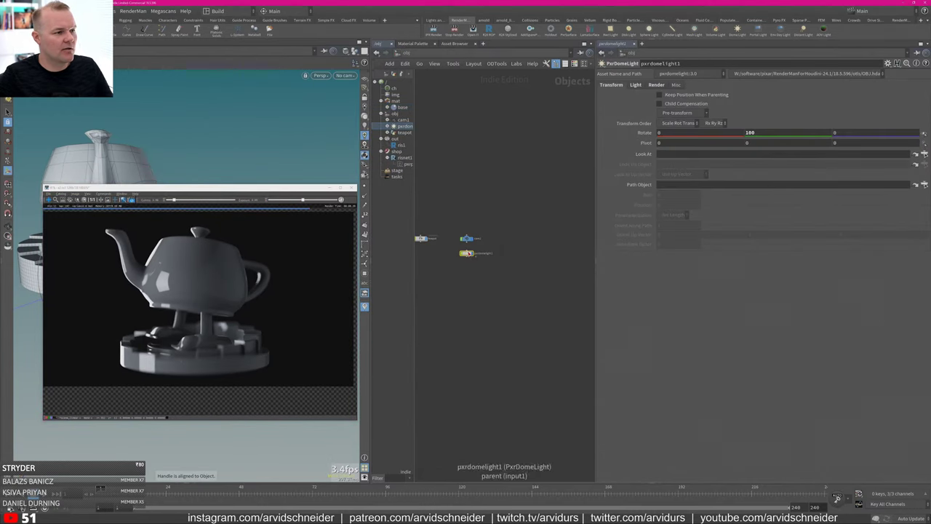
left_click(636, 85)
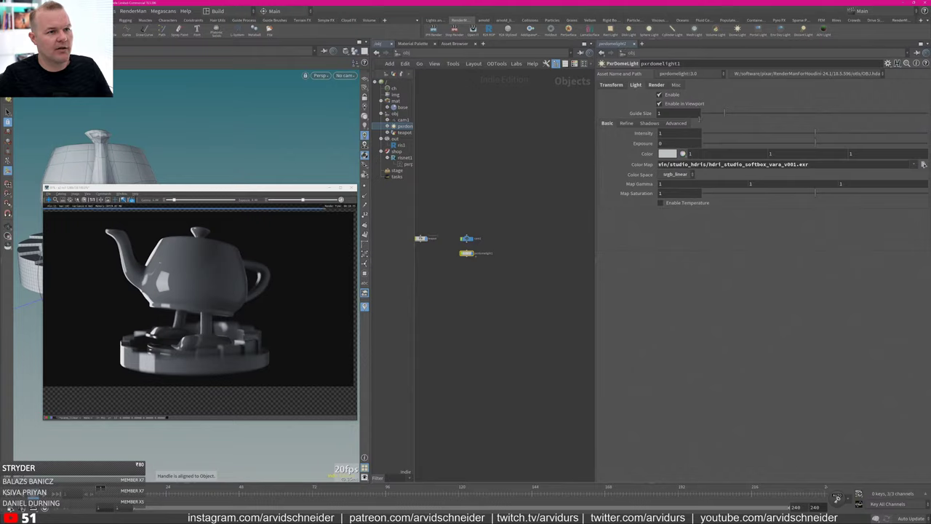
left_click(657, 85)
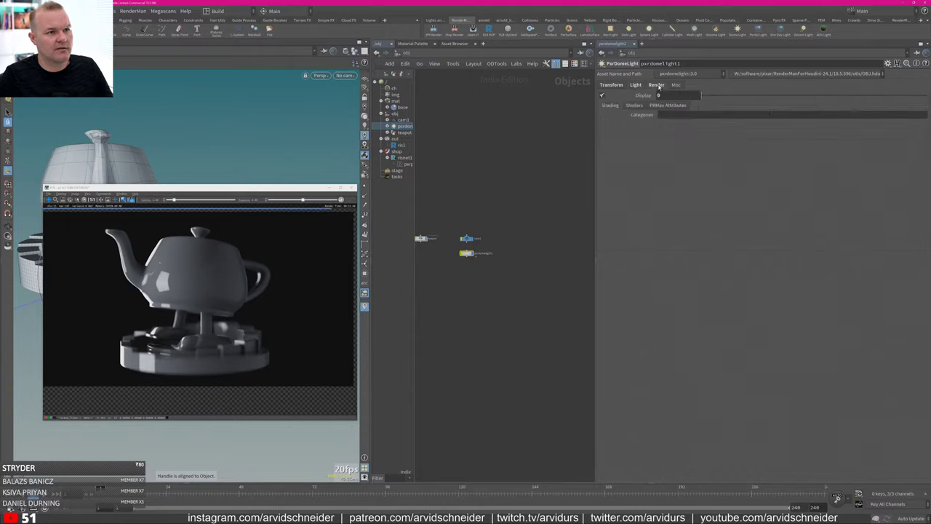
left_click(634, 105)
left_click(666, 105)
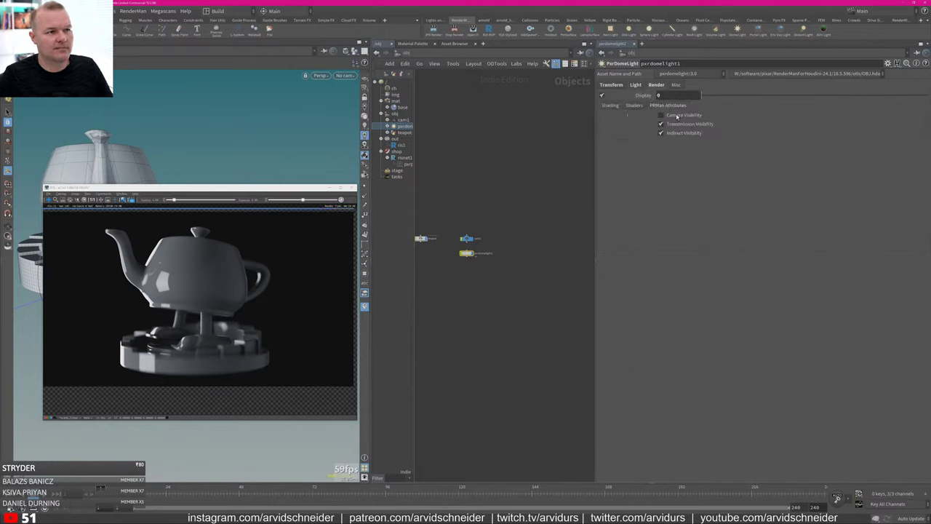
left_click(683, 118)
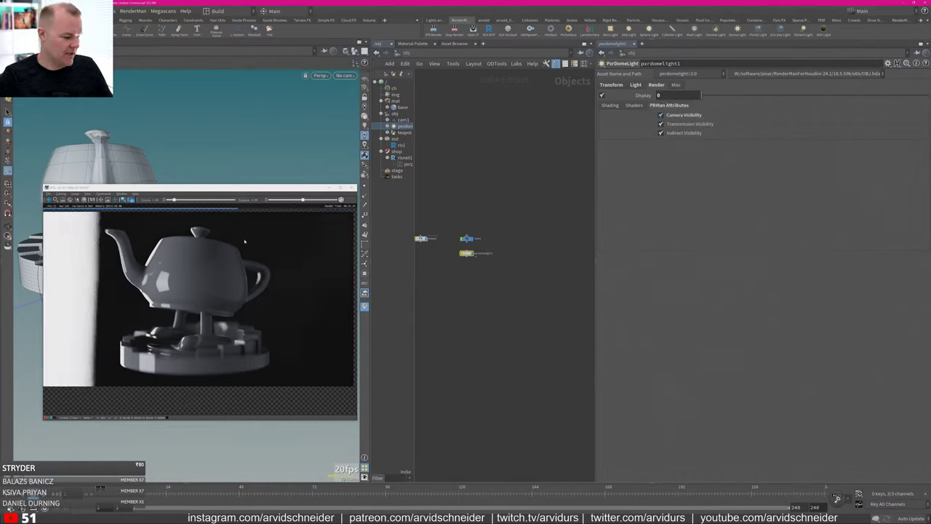
Return to the base material's PxrSurface node and check its specular Fresnel modes, keeping Physical selected.
left_click_drag(228, 188, 285, 128)
middle_click_drag(473, 175, 549, 170)
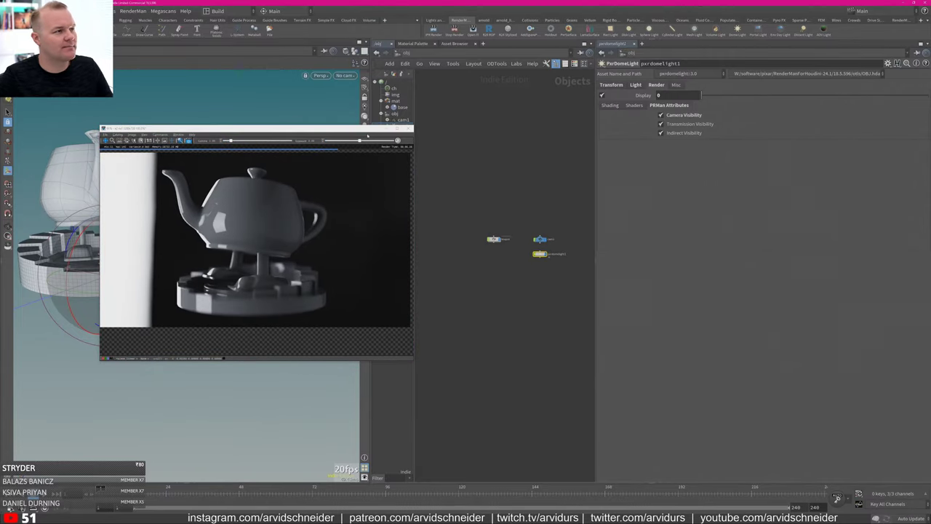
left_click_drag(367, 129, 355, 137)
left_click(404, 107)
left_click(508, 273)
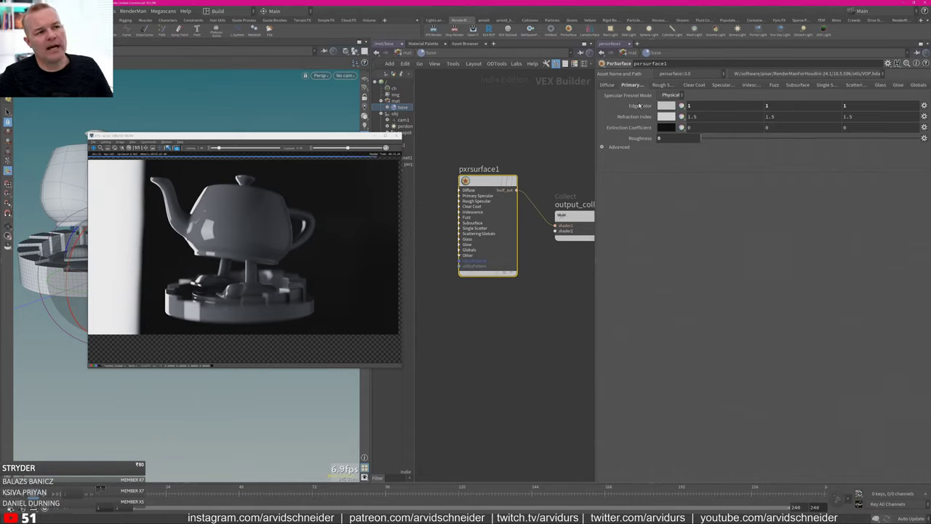
left_click(671, 95)
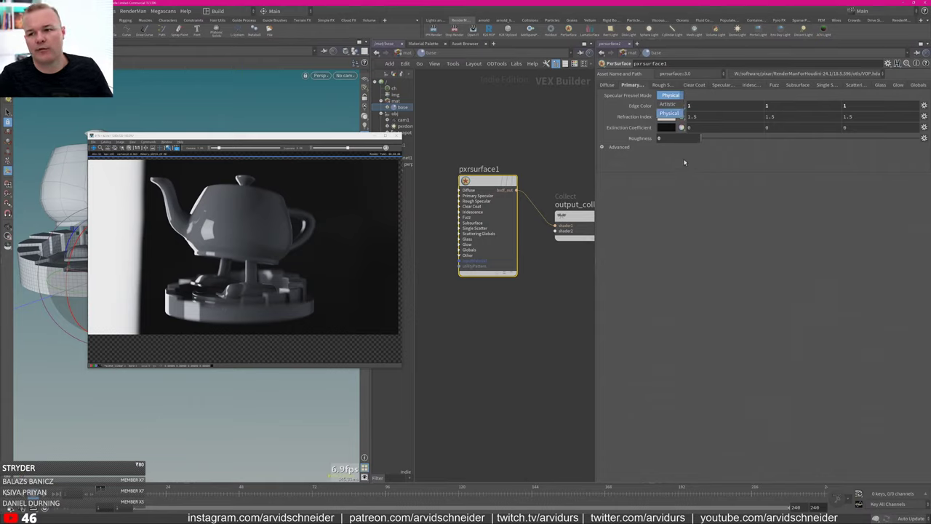
left_click(669, 114)
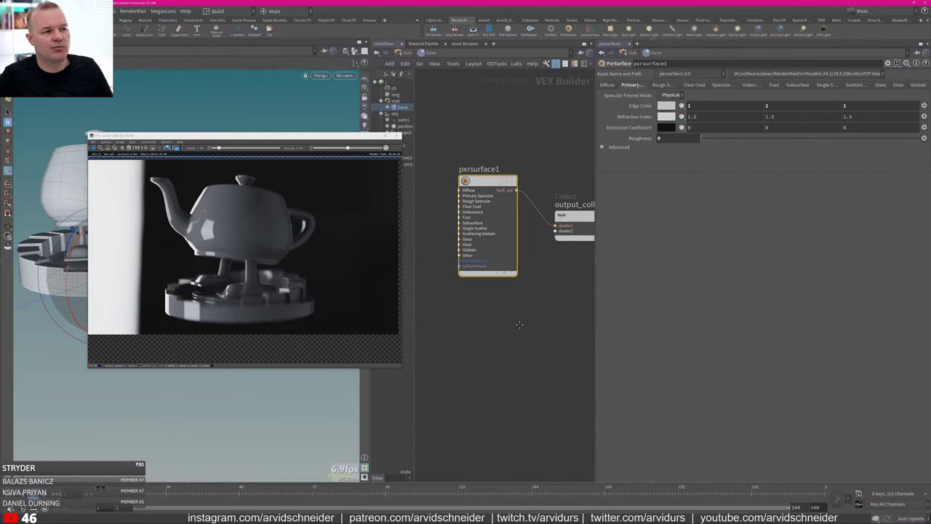
Add a PxrMetallicWorkflow node to the base material network and place it upstream of the PxrSurface node.
middle_click_drag(503, 370, 520, 356)
key("Tab")
type("met")
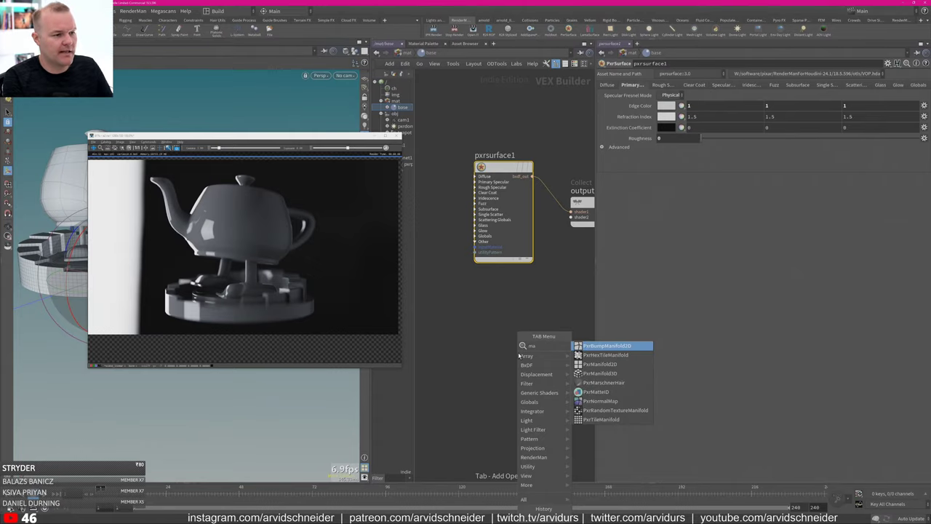
key("Return")
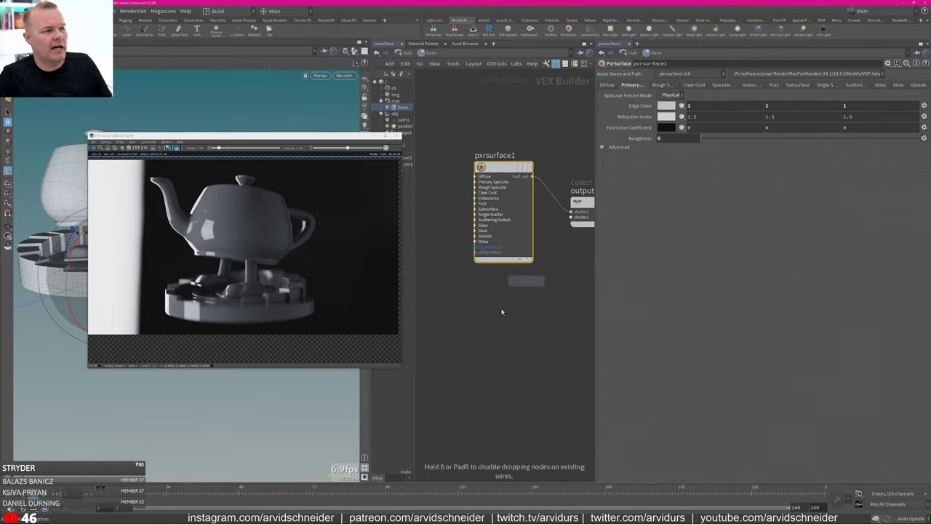
left_click(502, 315)
middle_click_drag(513, 284, 573, 269)
left_click_drag(562, 301, 464, 182)
scroll(500, 190, "up", 1)
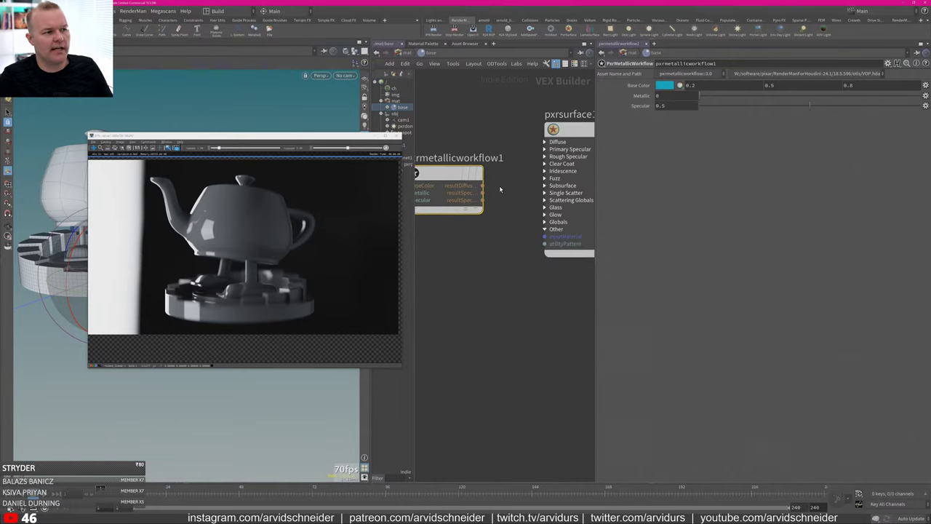
Wire the metallic workflow's diffuse, specular edge and specular face results into PxrSurface's diffuse color, specular edge color and specular face color.
left_click(544, 142)
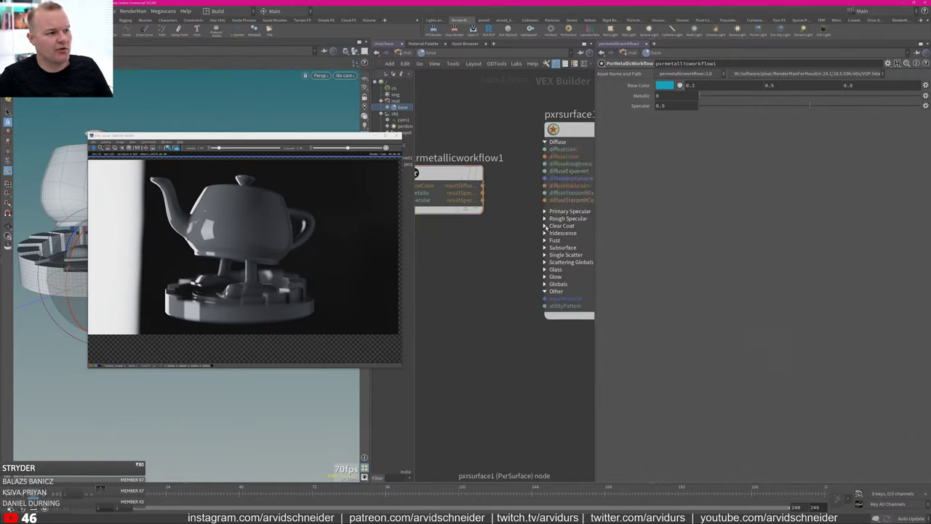
left_click(545, 211)
left_click_drag(482, 186, 545, 156)
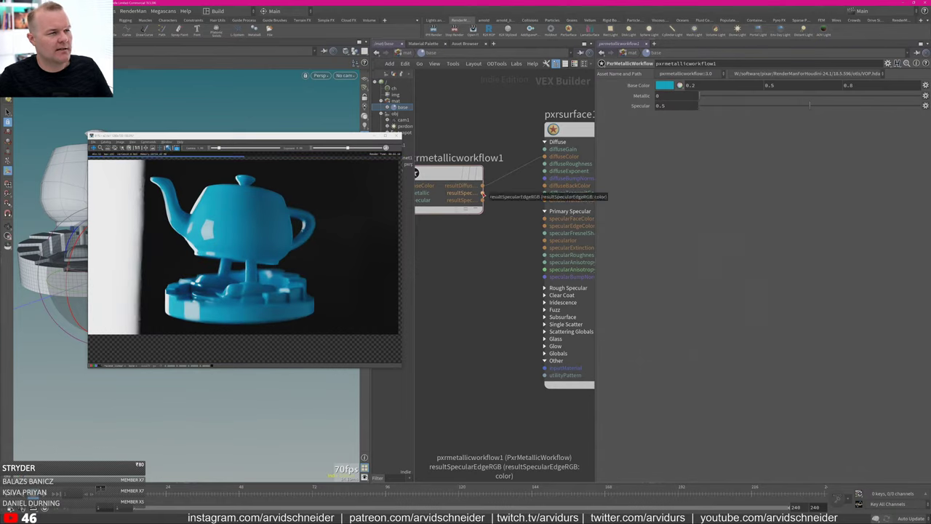
left_click_drag(483, 193, 545, 226)
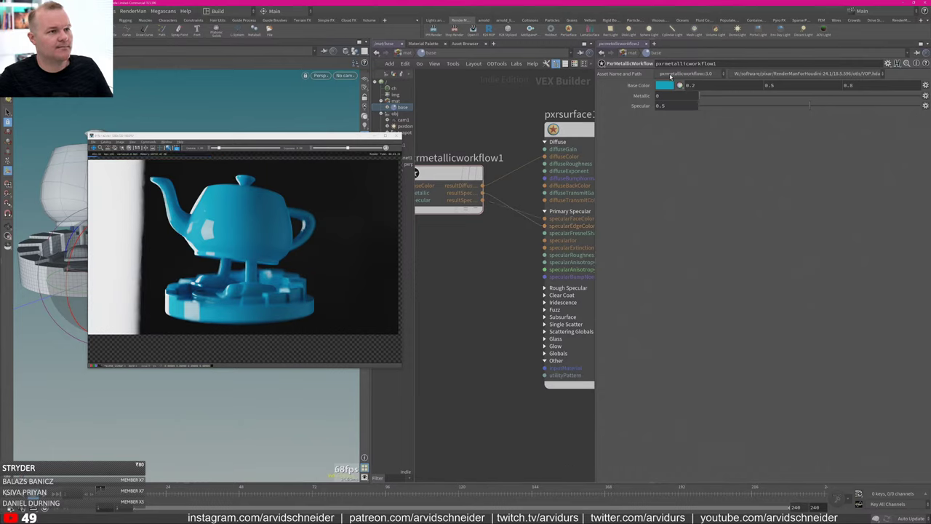
Switch the PxrSurface node's specular Fresnel mode to Artistic.
left_click(569, 130)
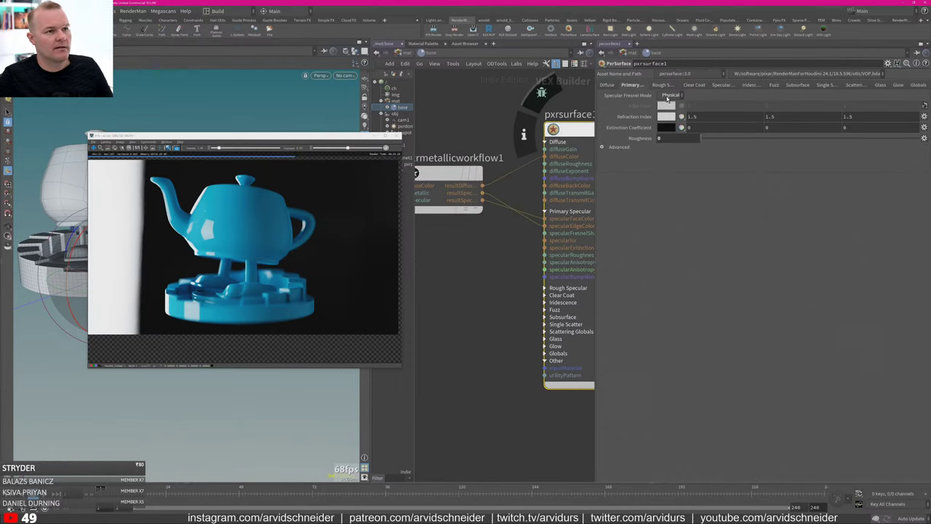
left_click(667, 96)
left_click(670, 106)
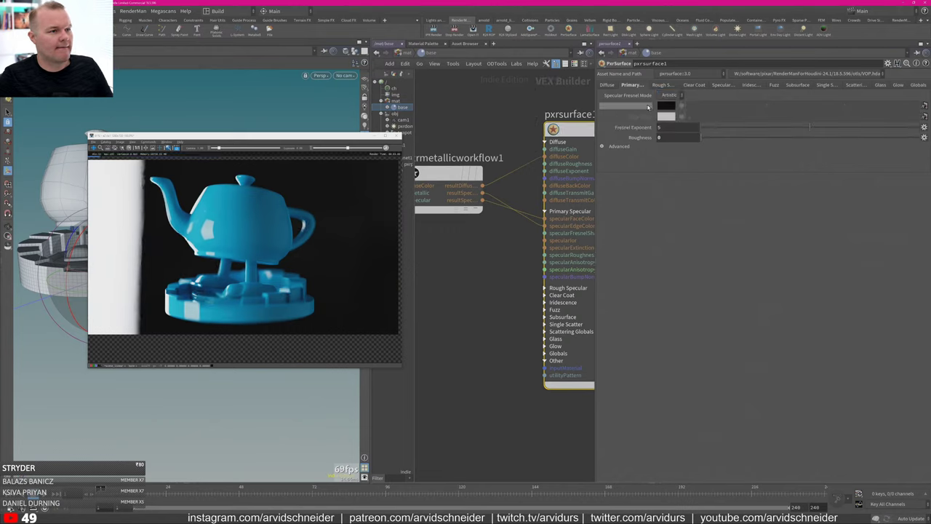
Set the PxrMetallicWorkflow node's Metallic to 1 and its base color to a magenta with red 0.64 and green 0.123.
left_click(451, 175)
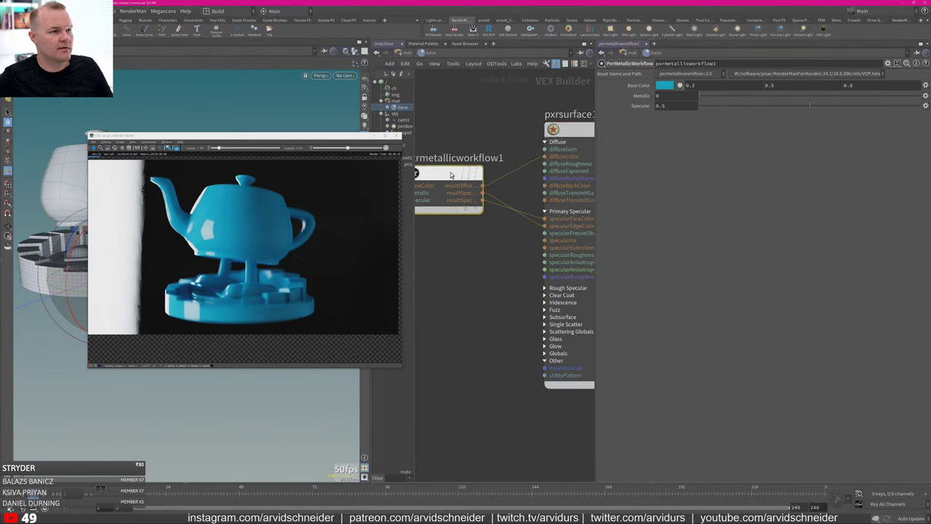
left_click_drag(702, 96, 921, 96)
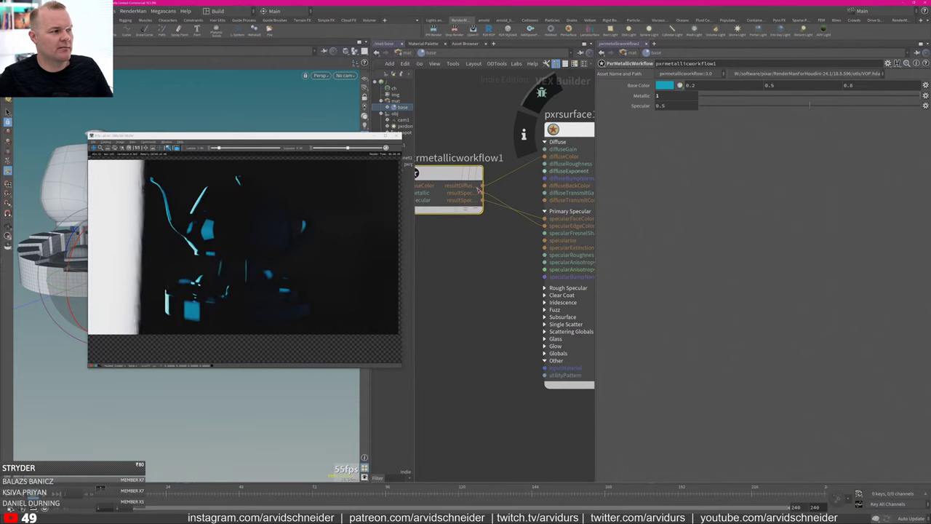
left_click(569, 129)
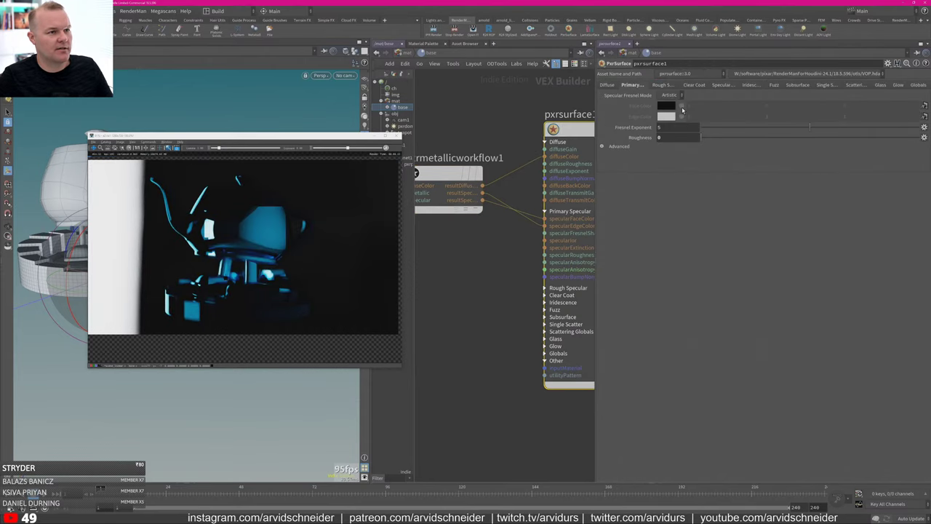
scroll(502, 271, "down", 3)
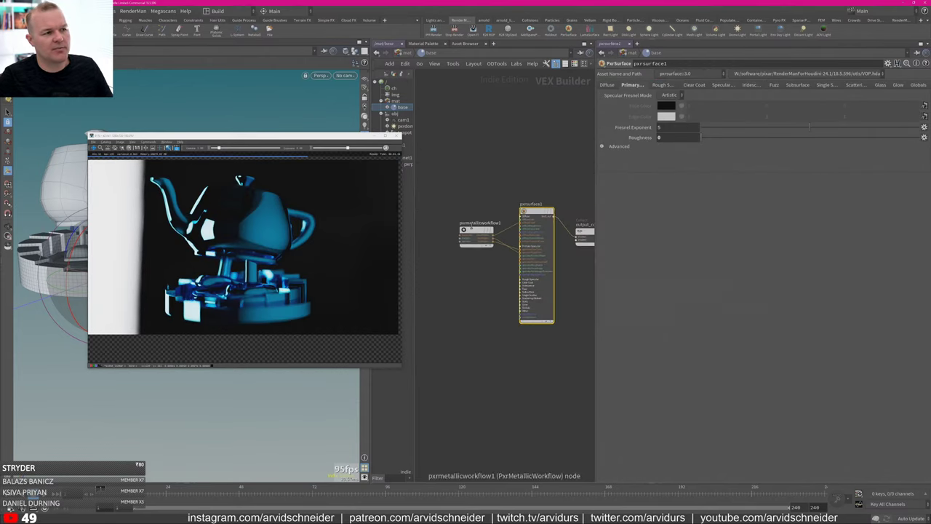
left_click(473, 233)
left_click(681, 89)
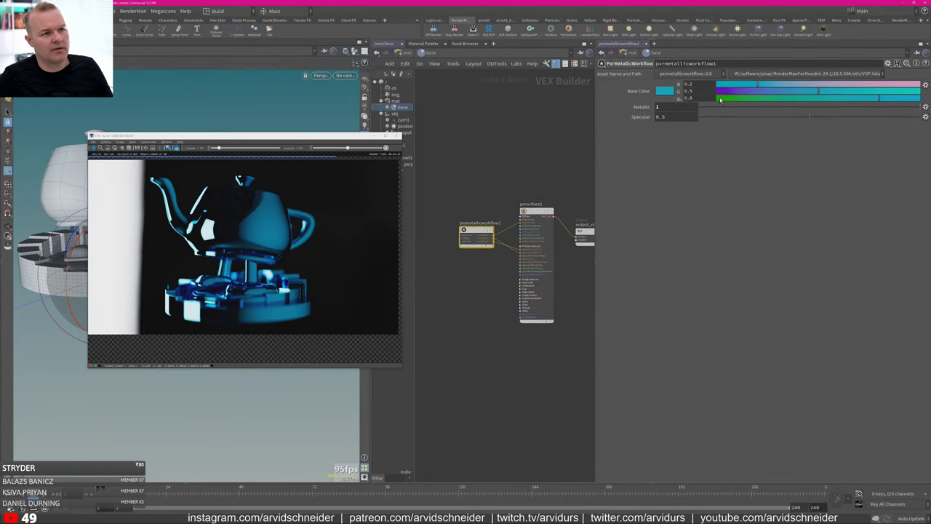
left_click_drag(767, 92, 742, 91)
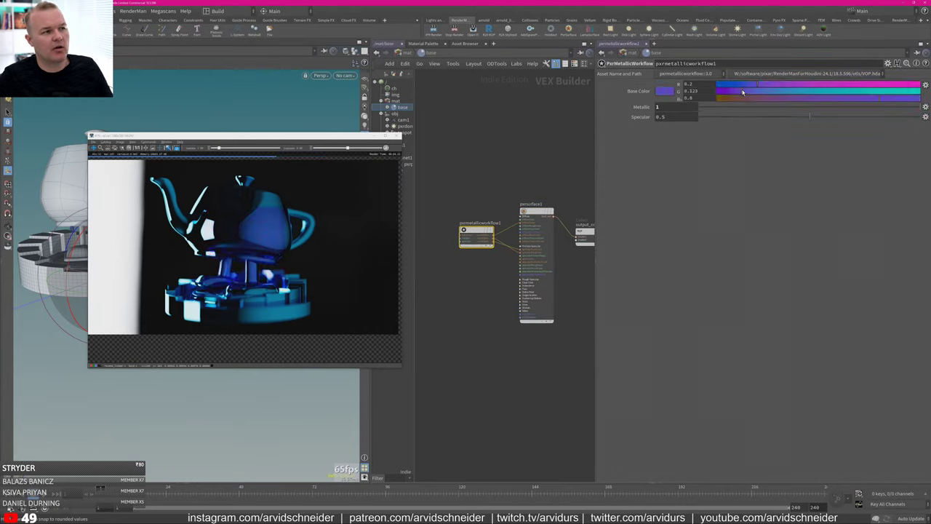
left_click(845, 84)
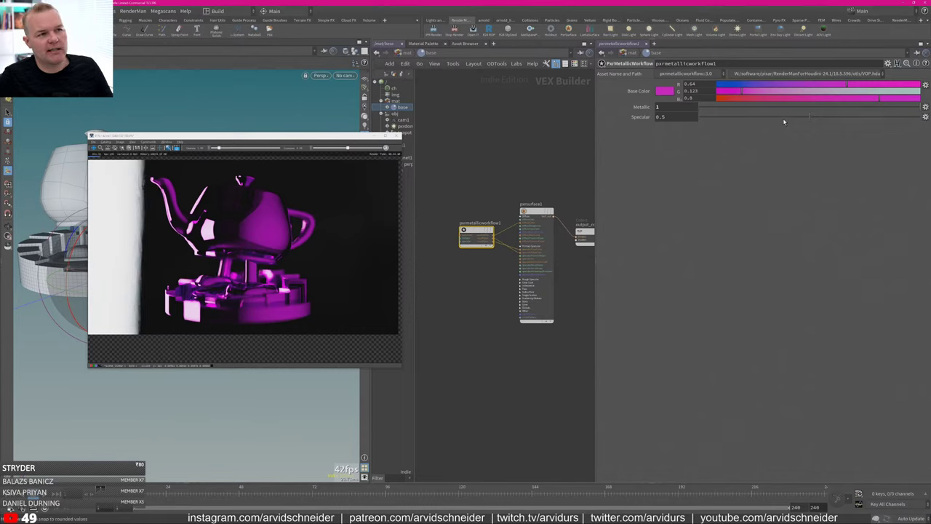
Raise the PxrSurface primary specular roughness to about 0.32.
left_click(538, 213)
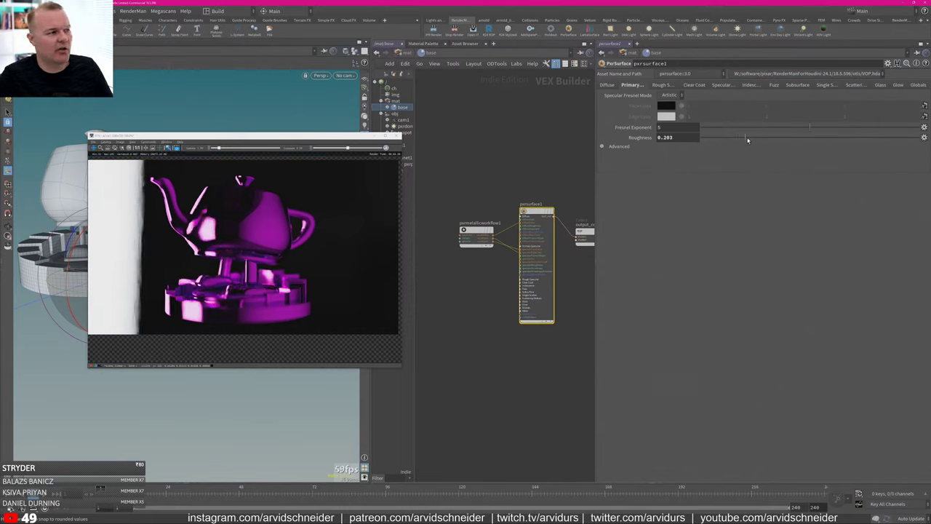
left_click_drag(747, 139, 770, 138)
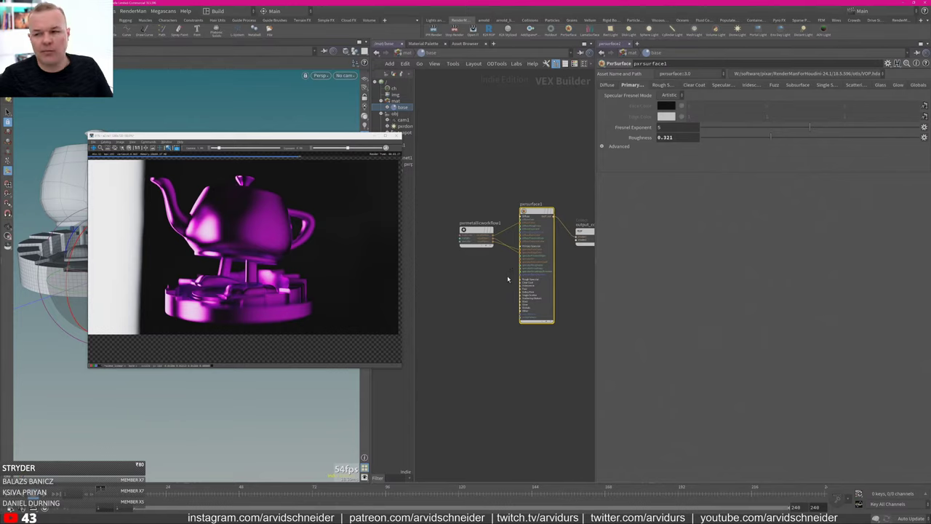
Cut all wires between the PxrMetallicWorkflow node and the PxrSurface node.
scroll(495, 275, "up", 2)
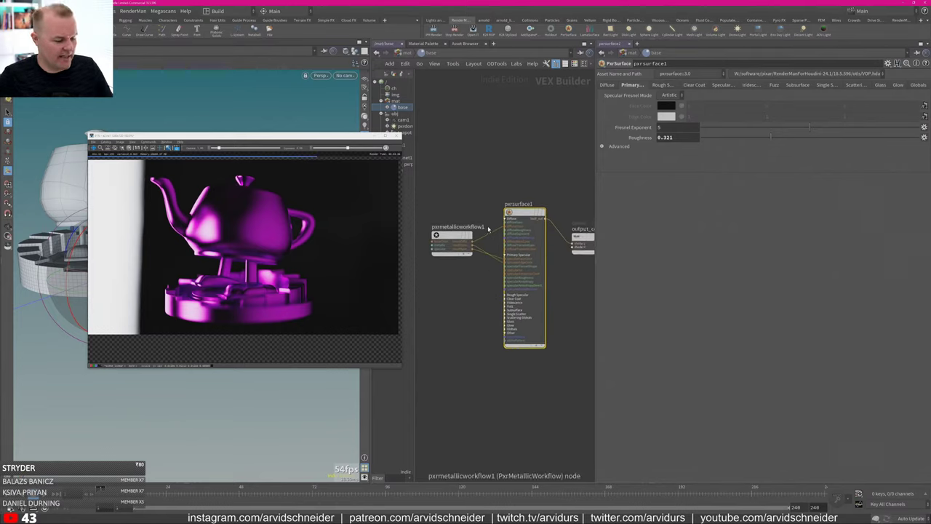
key("y")
left_click_drag(489, 224, 490, 272)
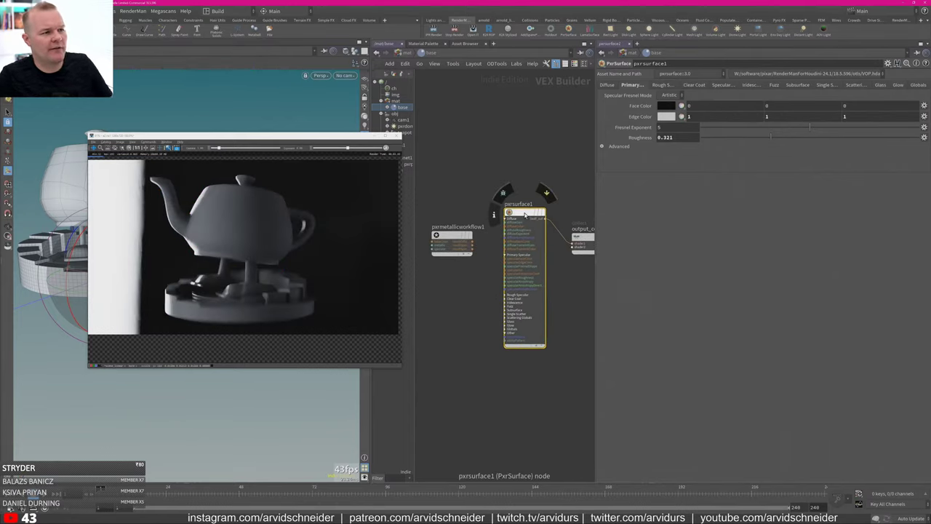
Keep the PxrSurface specular Fresnel mode on Artistic and reset the primary specular roughness to its default of 0.2.
left_click(672, 98)
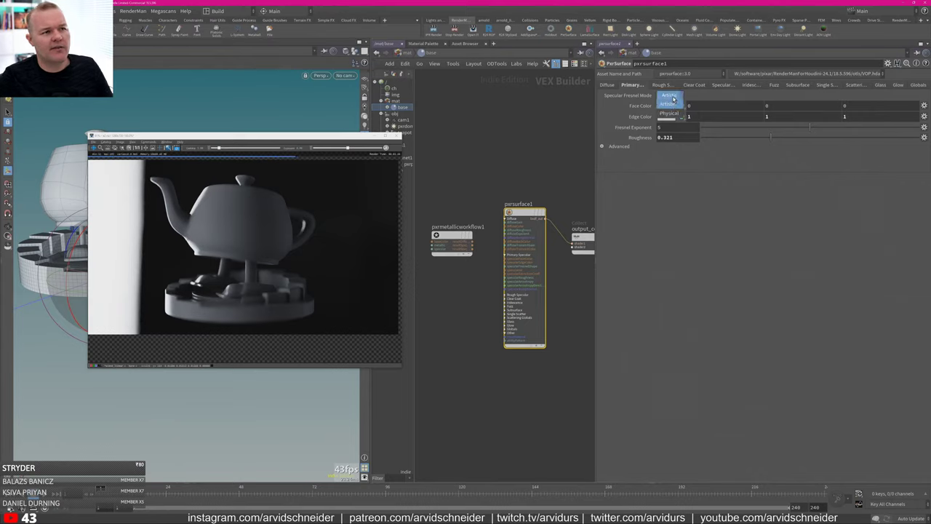
left_click(671, 96)
middle_click(683, 138, "ctrl")
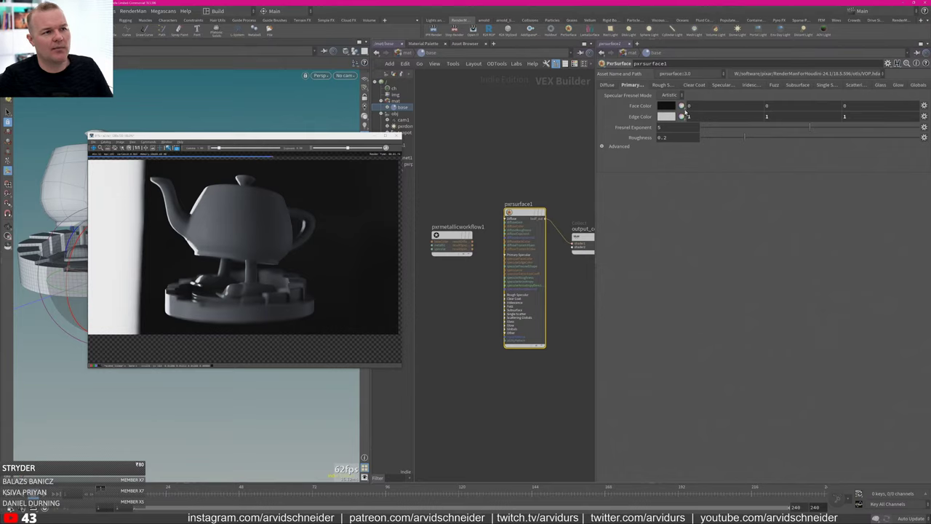
Compare the PxrSurface primary and rough specular parameters, including the advanced settings of both lobes.
left_click(668, 87)
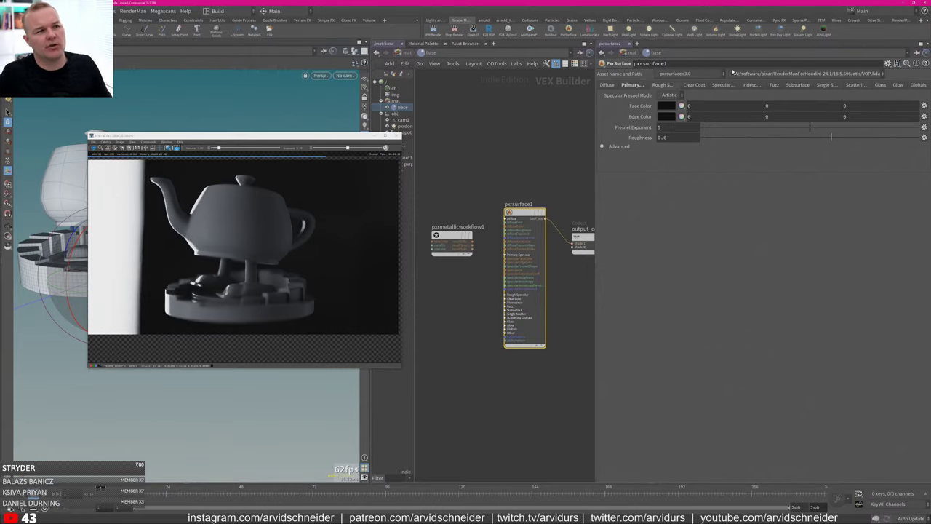
left_click(631, 88)
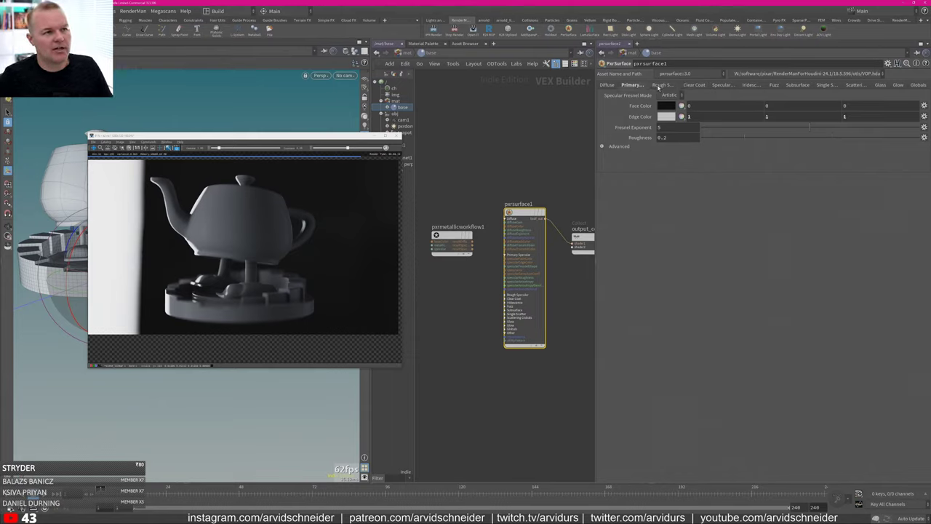
left_click(603, 147)
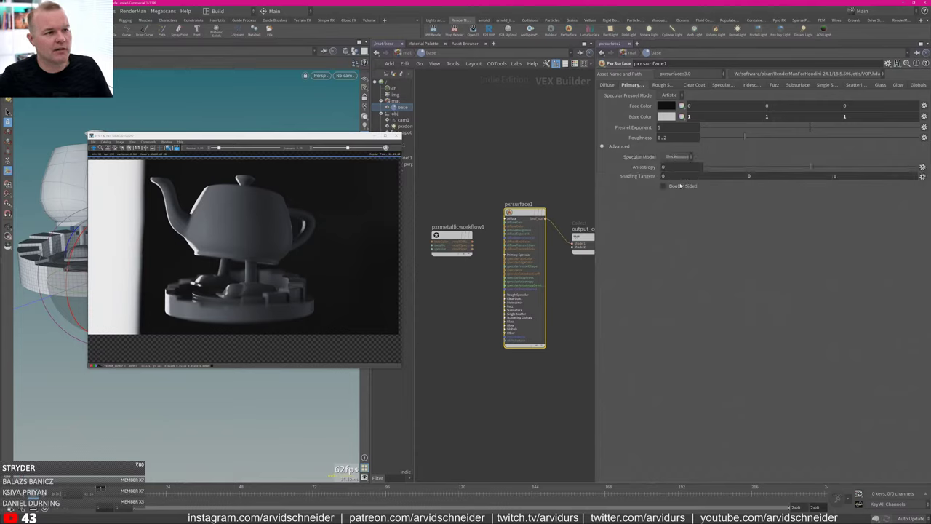
left_click(657, 85)
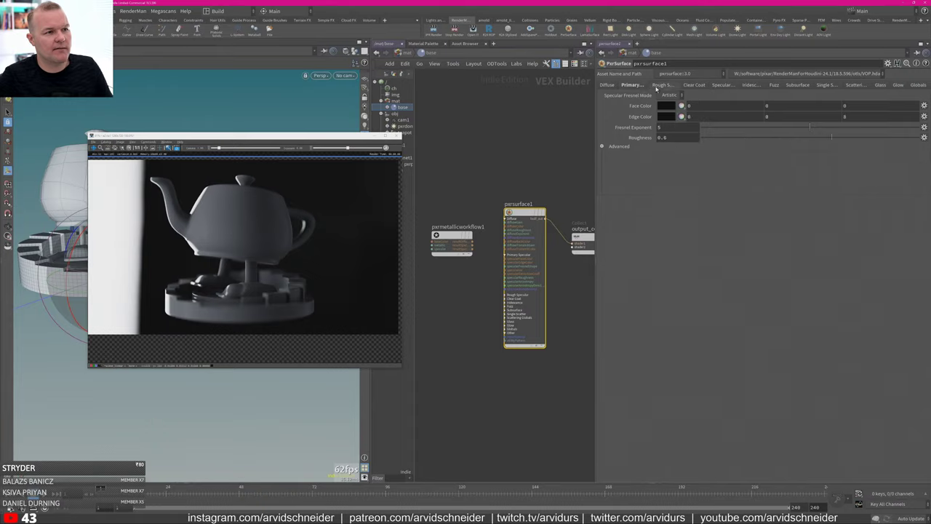
left_click(602, 147)
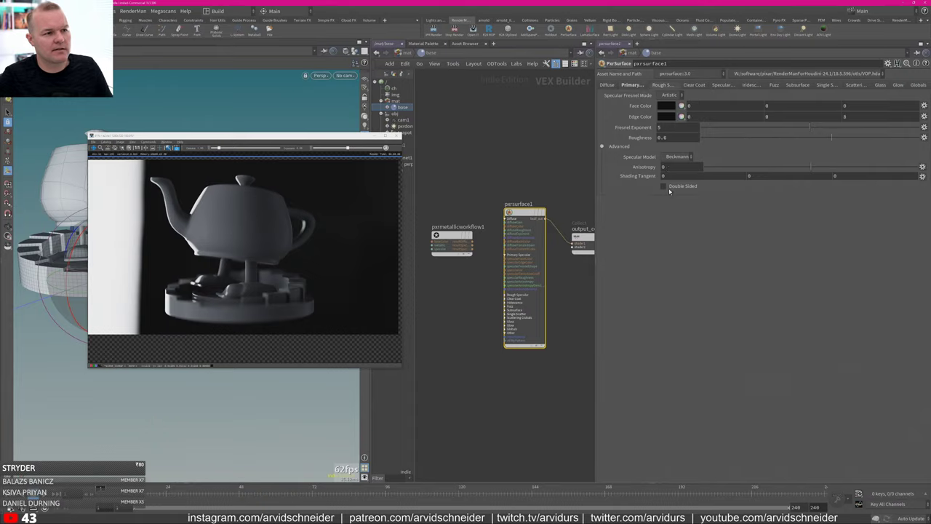
left_click(633, 85)
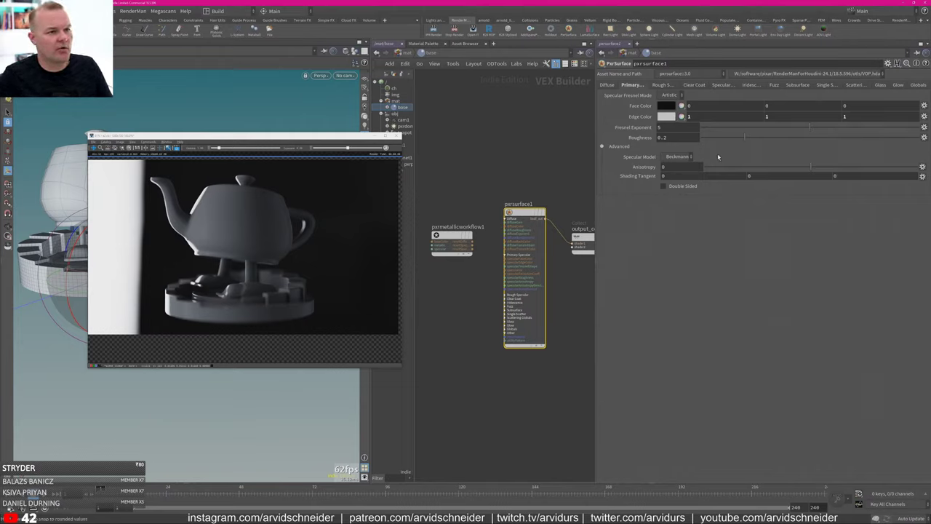
Lower the PxrSurface primary specular roughness to about 0.048 and set its specular Fresnel mode to Physical.
left_click_drag(744, 138, 711, 143)
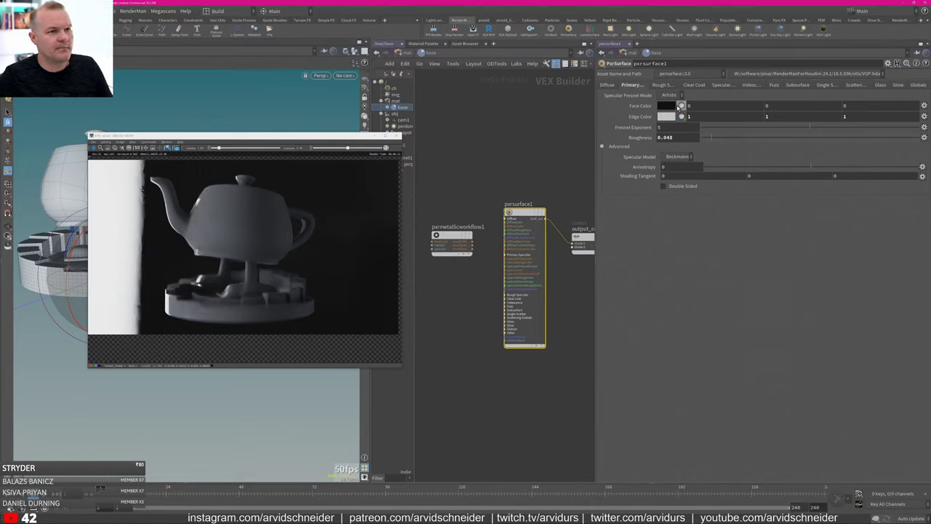
left_click(681, 105)
left_click(673, 95)
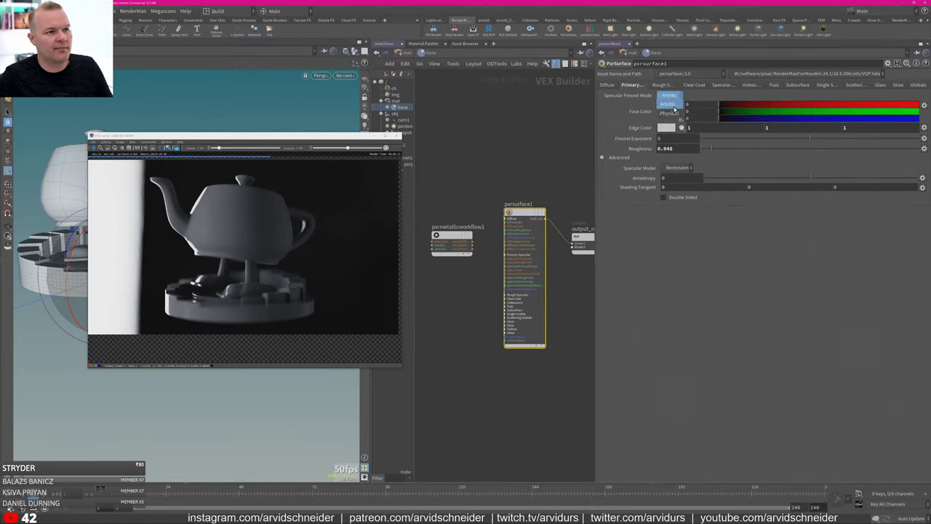
left_click(670, 107)
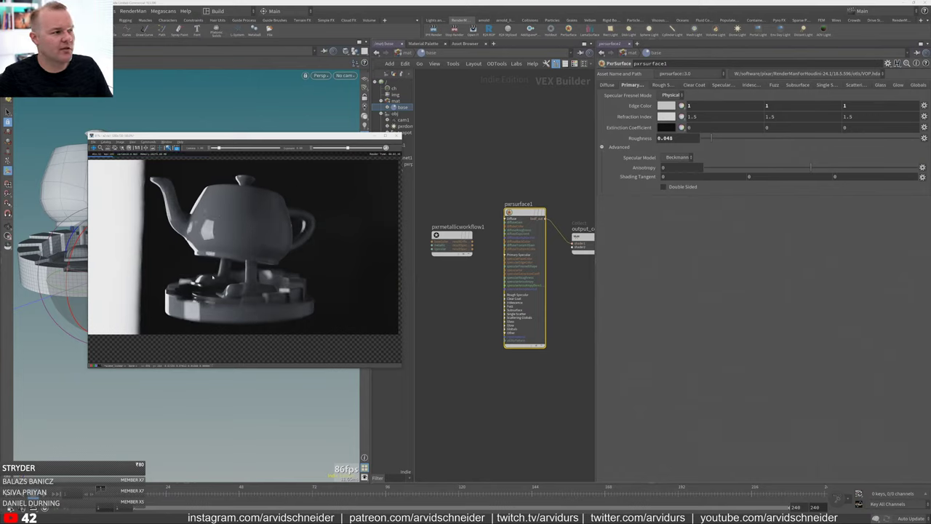
left_click(673, 96)
Set the rough specular lobe's Fresnel mode to Physical and raise its edge color to white with a value of 1.
left_click(669, 87)
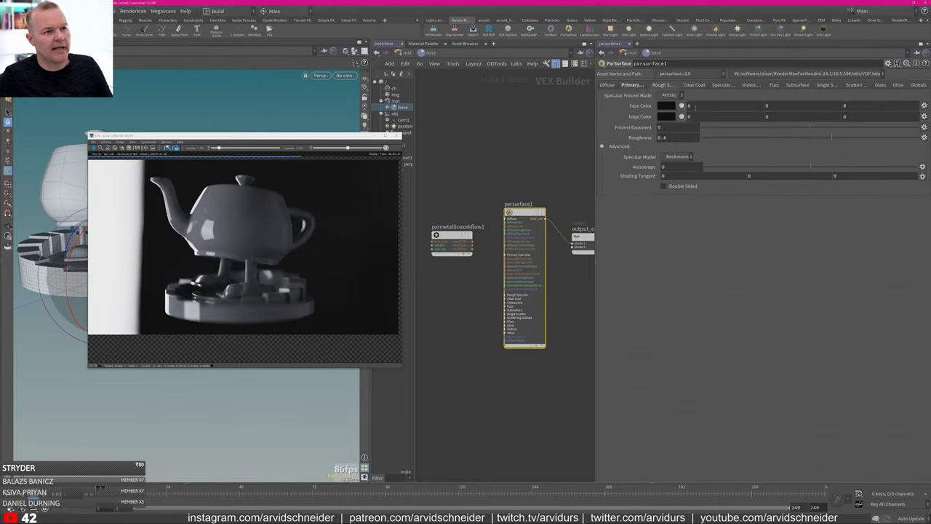
left_click(673, 96)
left_click(670, 106)
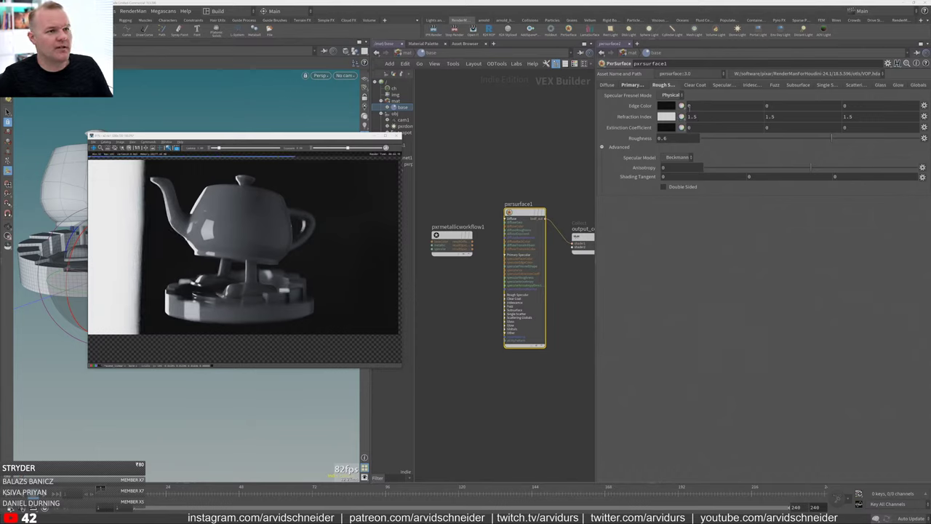
left_click(684, 107)
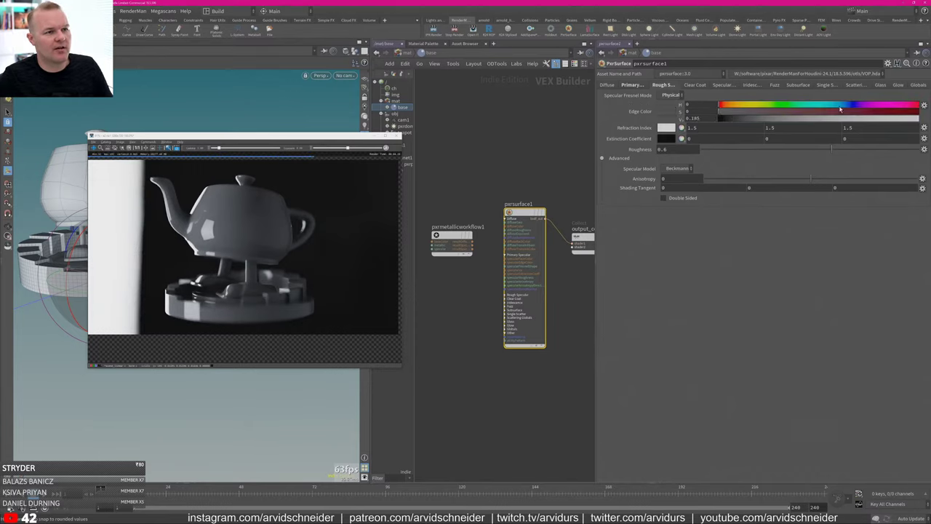
left_click_drag(841, 109, 920, 113)
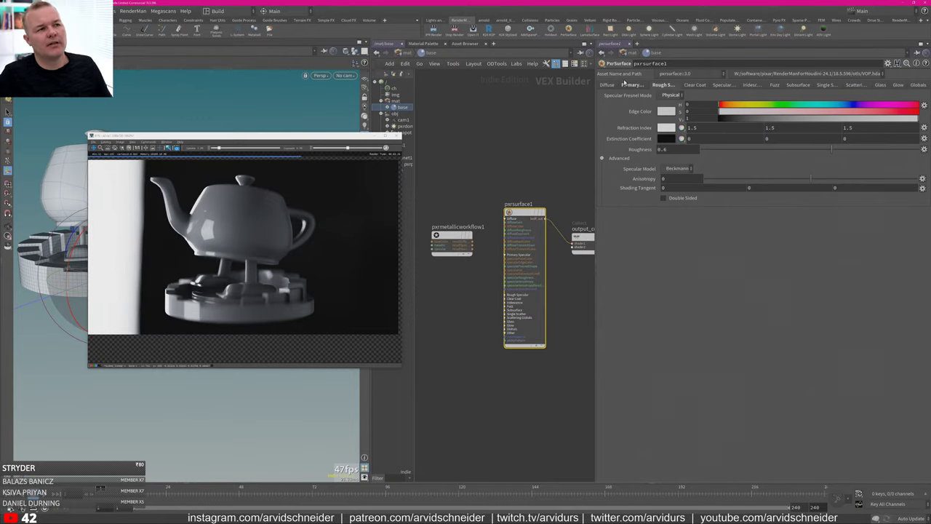
Vary the primary specular roughness across its range and bring it down to 0.
left_click(682, 106)
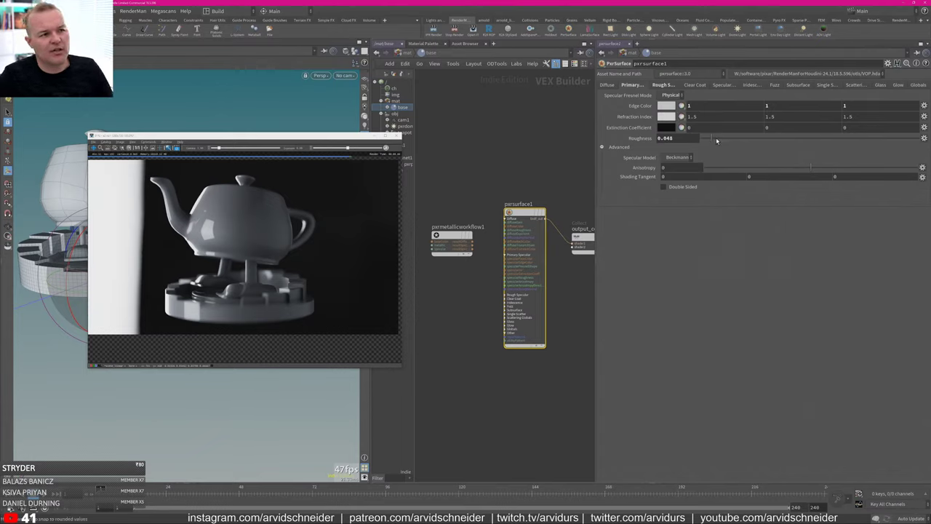
left_click_drag(717, 141, 881, 136)
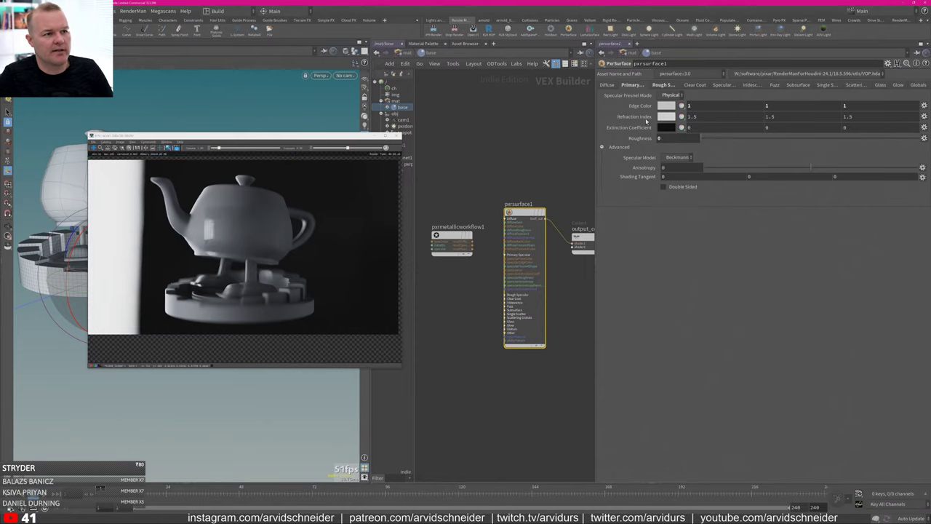
Switch the rough specular Fresnel mode to Artistic and set the primary specular roughness to about 0.394.
left_click(669, 85)
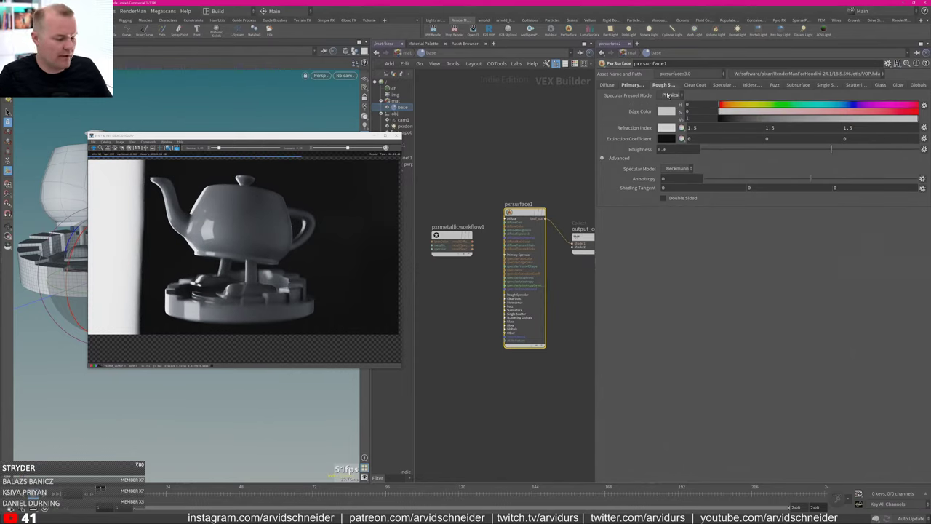
left_click(668, 96)
left_click(673, 107)
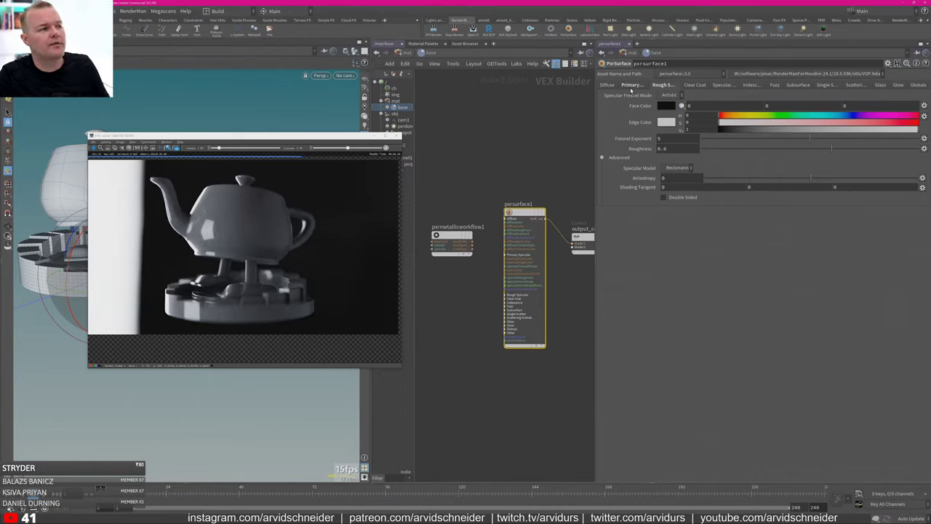
left_click(663, 85)
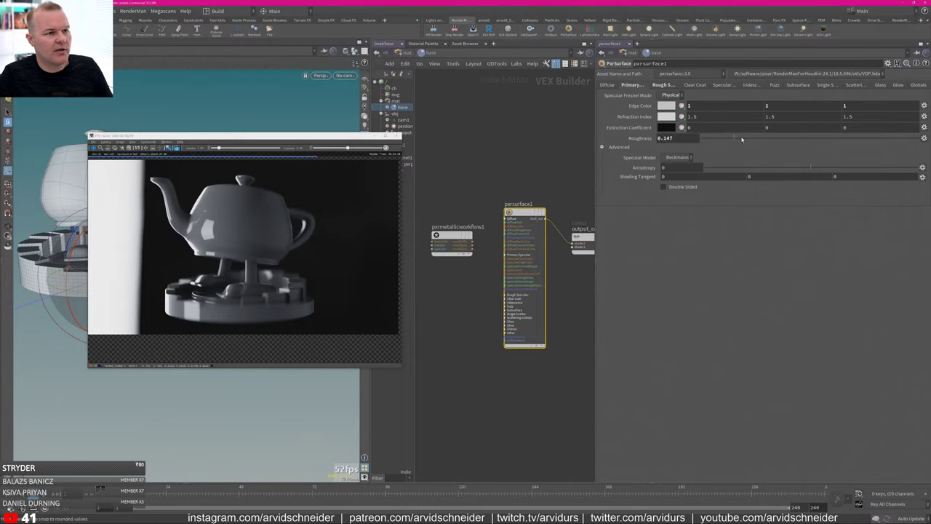
left_click_drag(747, 137, 789, 136)
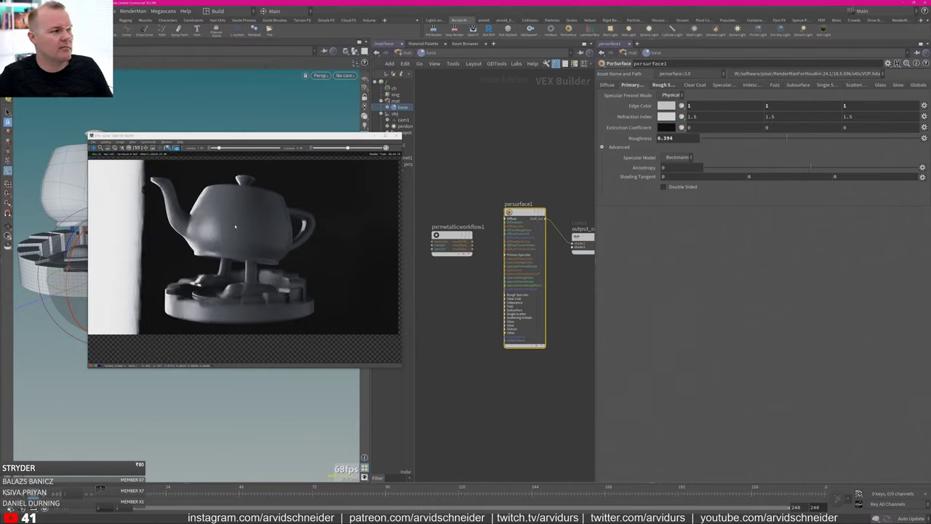
Set the clear coat's specular Fresnel mode to Physical and raise its edge color to white with a value of 1.
left_click(695, 85)
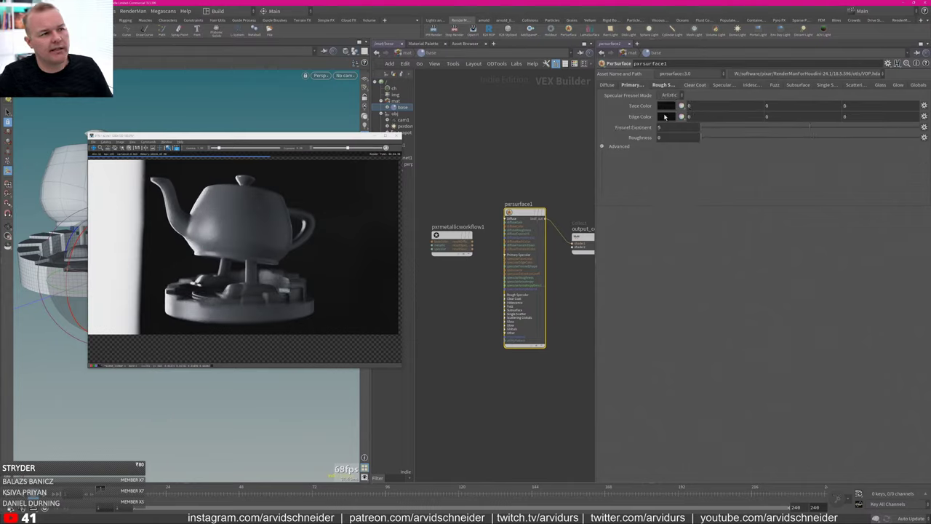
left_click(671, 95)
left_click(670, 106)
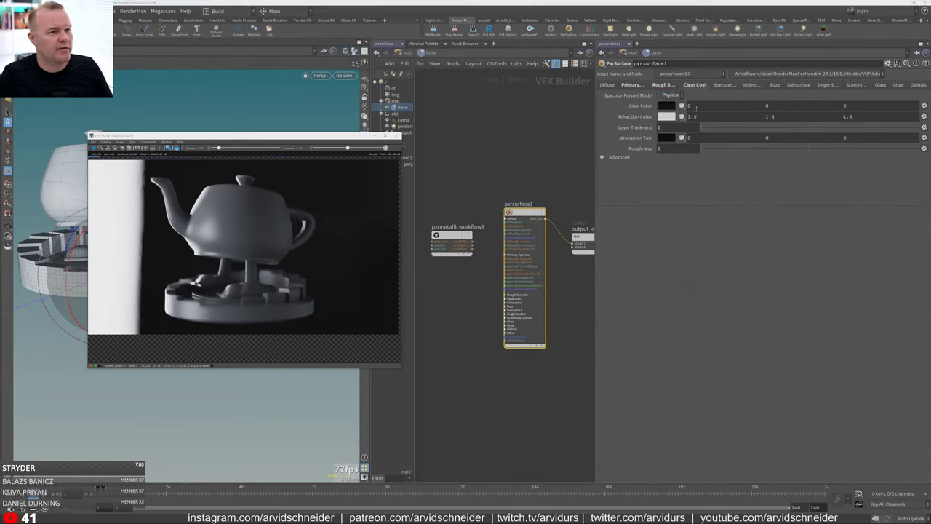
left_click(682, 106)
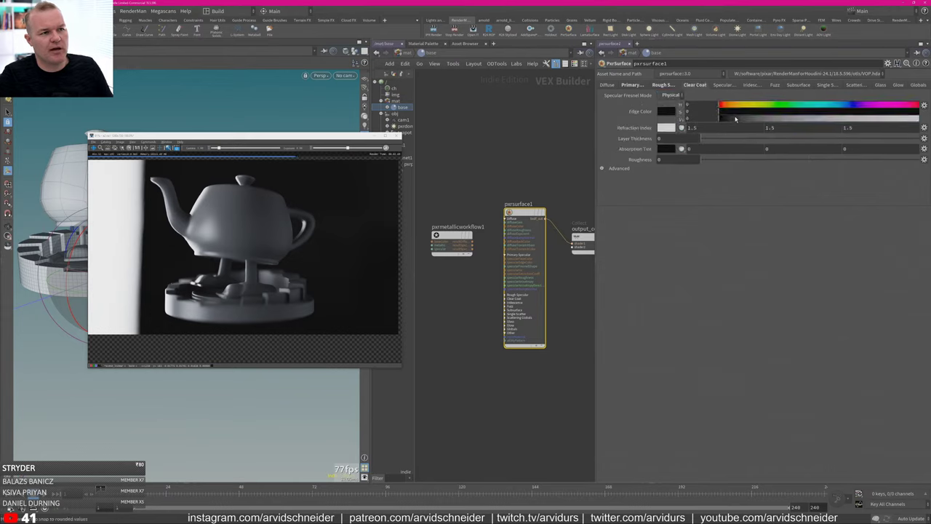
left_click_drag(735, 118, 920, 119)
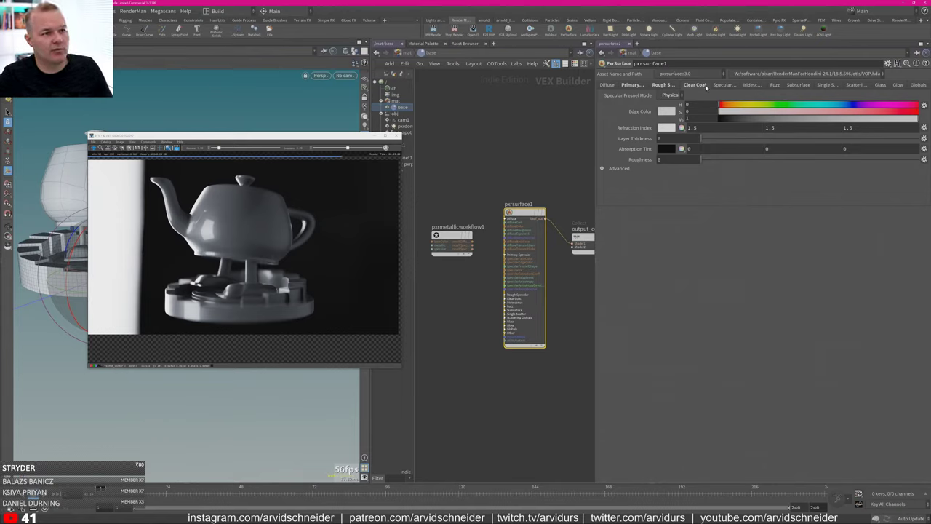
Set the iridescence edge gain to 1 and its face gain to about 0.251.
left_click(724, 85)
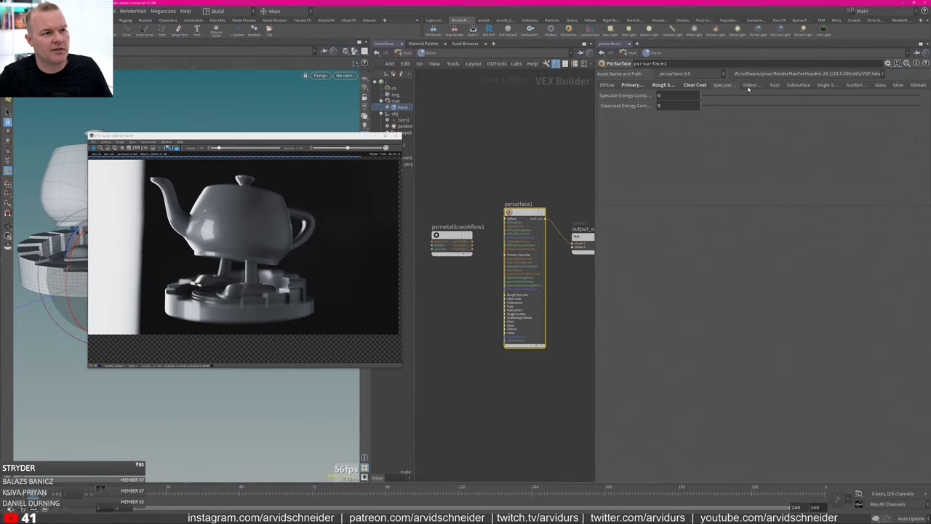
left_click(749, 86)
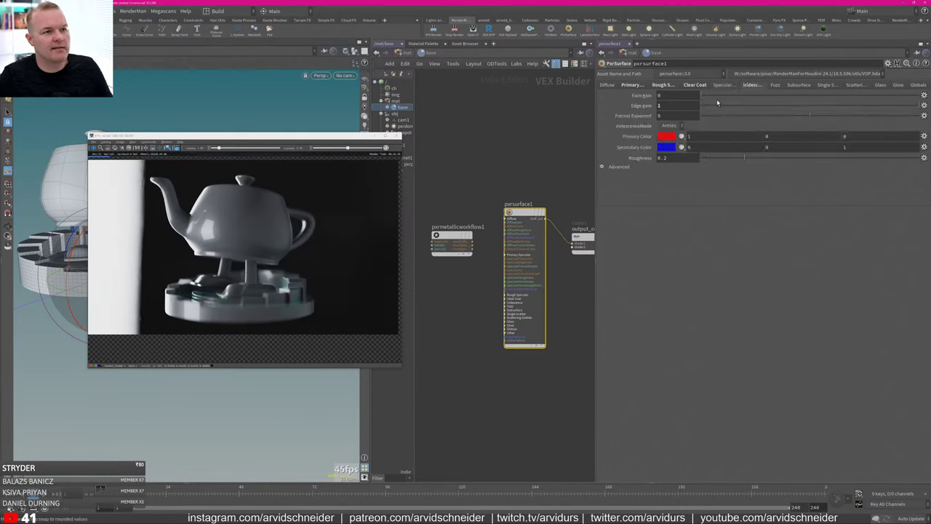
left_click_drag(717, 97, 757, 95)
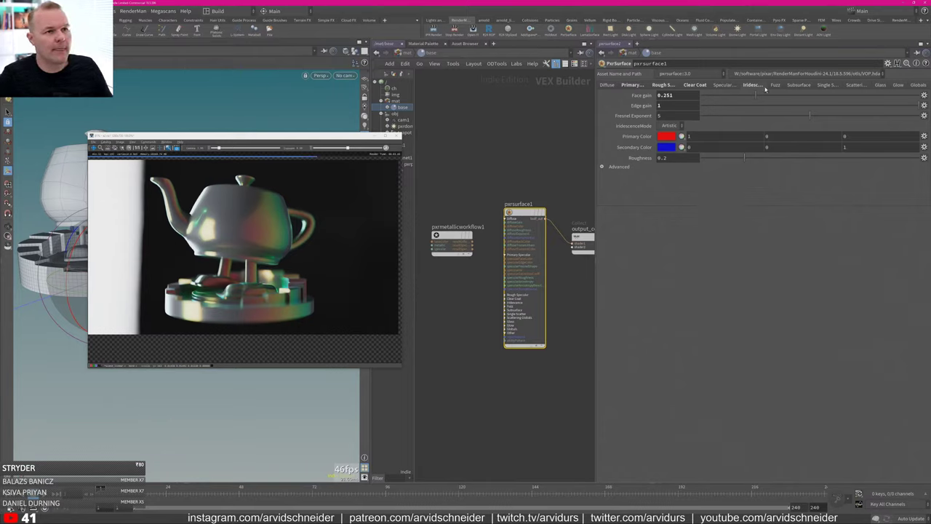
Set the fuzz gain to about 0.896 and its color to magenta with red 1, green 0.074 and blue 1.
left_click(724, 85)
left_click_drag(702, 95, 898, 93)
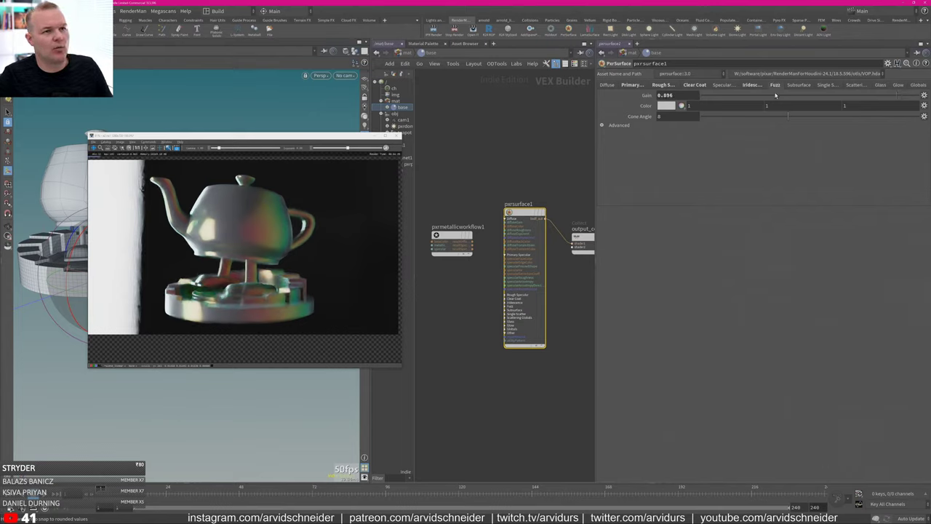
left_click(682, 106)
left_click(751, 111)
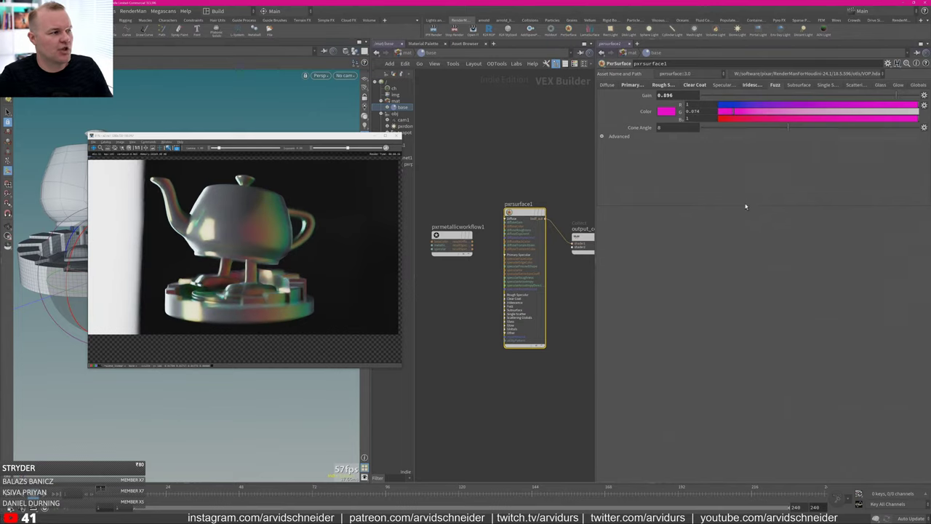
Reset the iridescence face gain and edge gain to 0.
left_click(695, 85)
left_click(752, 85)
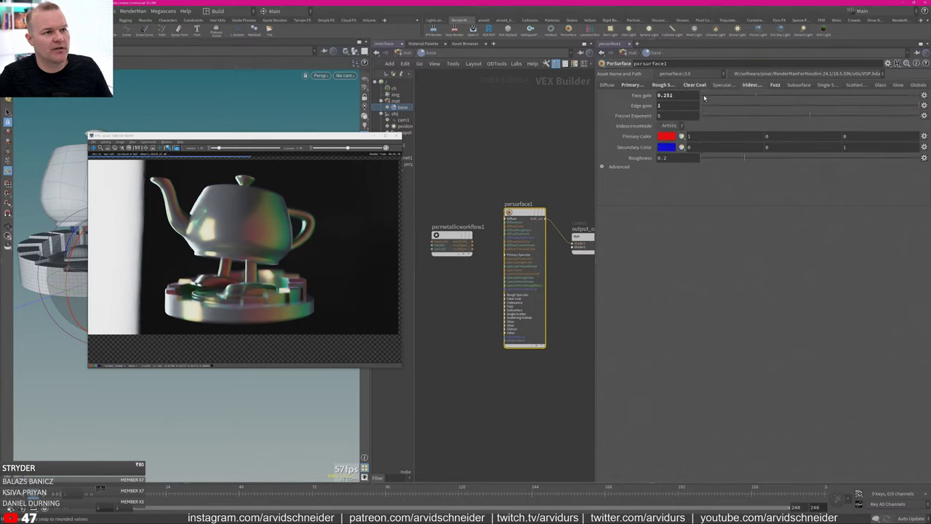
left_click_drag(704, 97, 672, 99)
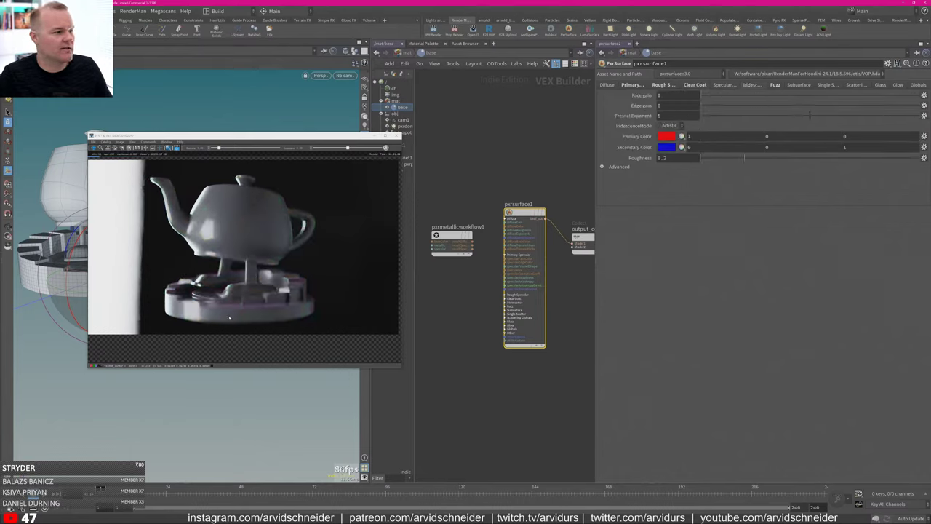
Raise the fuzz cone angle to 15.5.
left_click(776, 85)
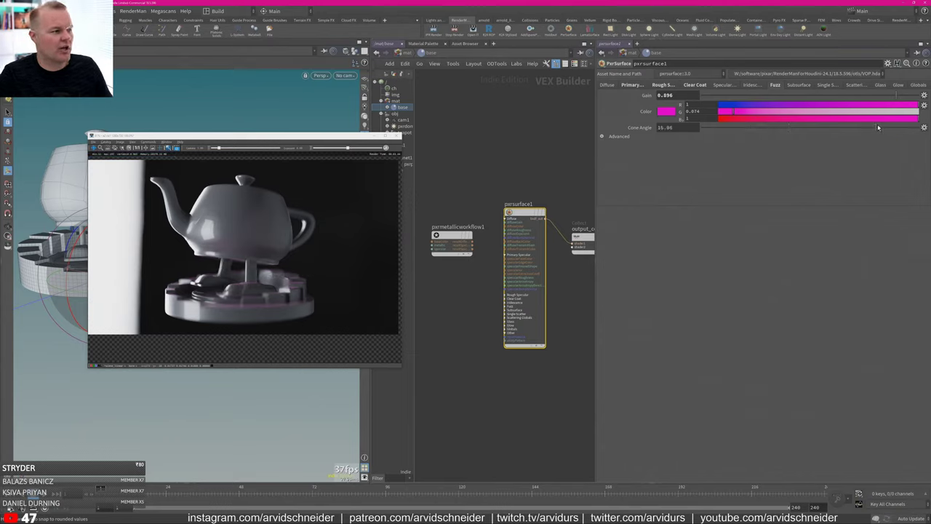
left_click_drag(878, 127, 784, 127)
left_click_drag(645, 136, 870, 134)
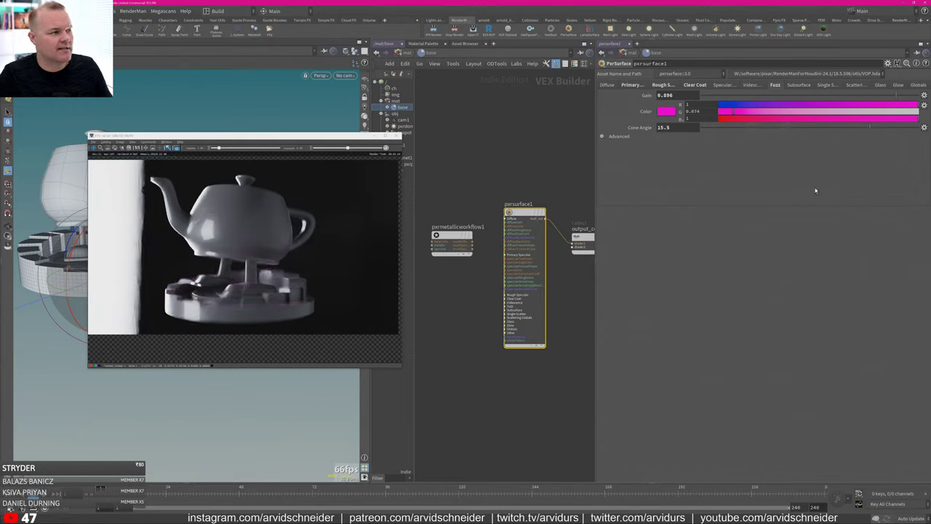
Enlarge the render preview window and show the PxrSurface clear coat parameters.
right_click_drag(350, 336, 390, 365, "alt")
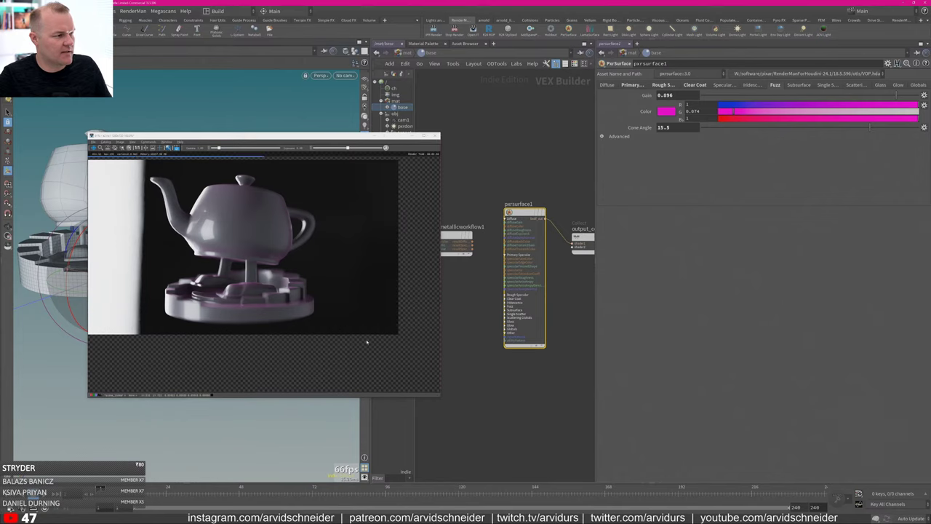
left_click(318, 269)
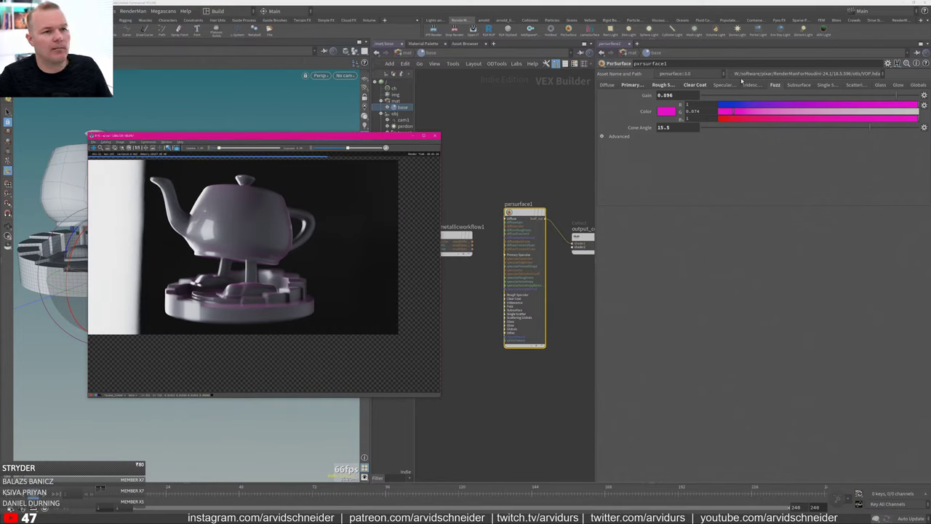
left_click(694, 85)
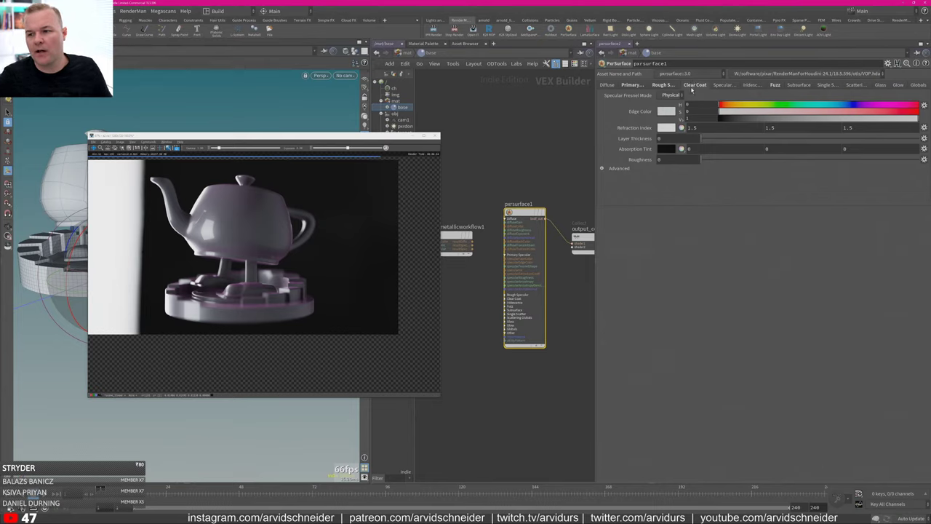
Reset the rough specular and clear coat parameters of the PxrSurface to their defaults.
left_click(673, 95)
left_click(677, 99)
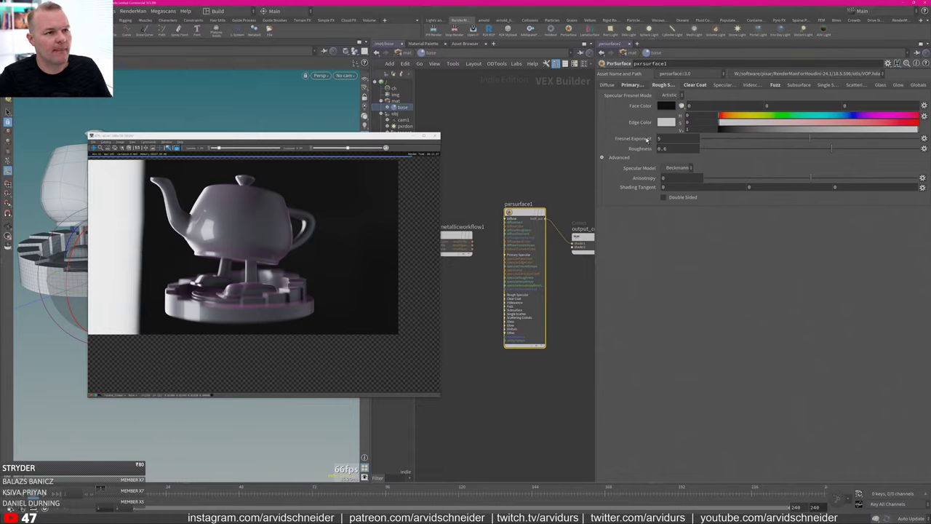
middle_click(663, 85, "ctrl")
left_click(690, 88)
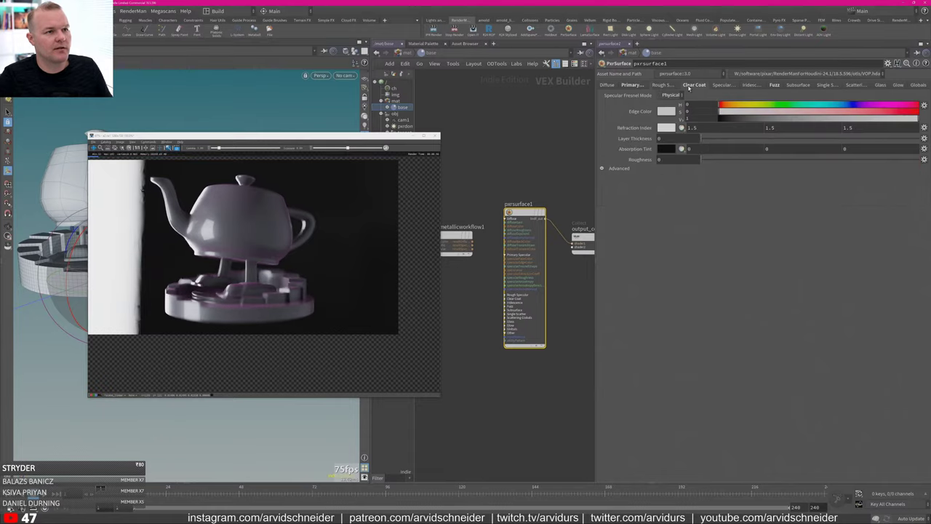
middle_click(690, 88, "ctrl")
key("ctrl+z")
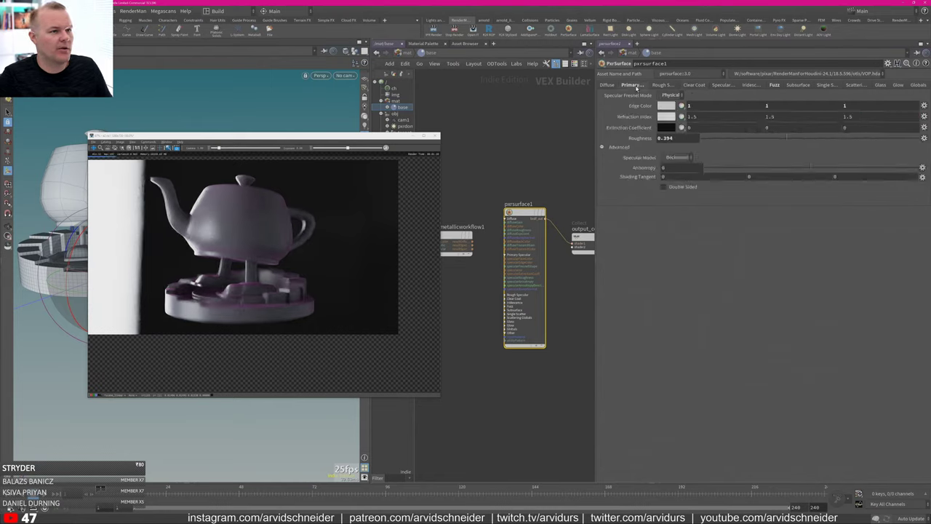
Set the primary specular roughness to 0 with a black edge color, and reset the fuzz gain to 0.
left_click_drag(702, 138, 684, 138)
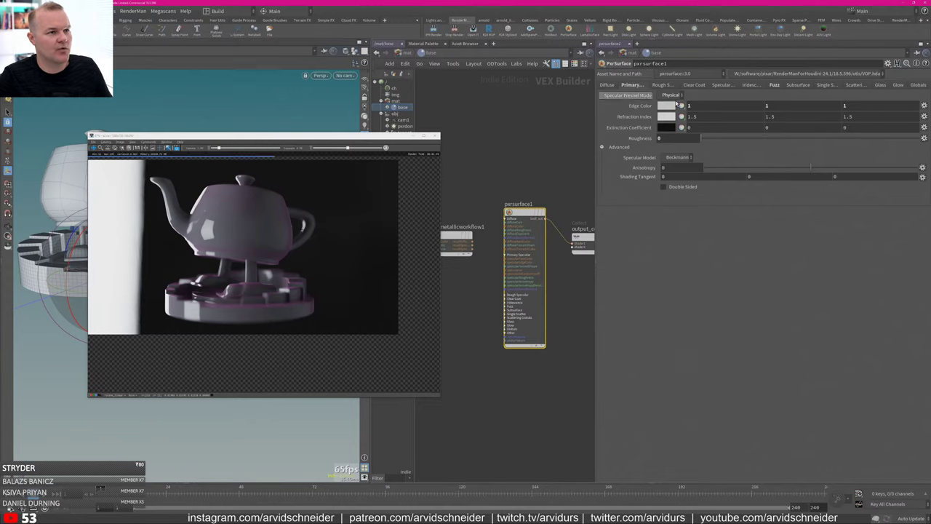
middle_click(641, 106, "ctrl")
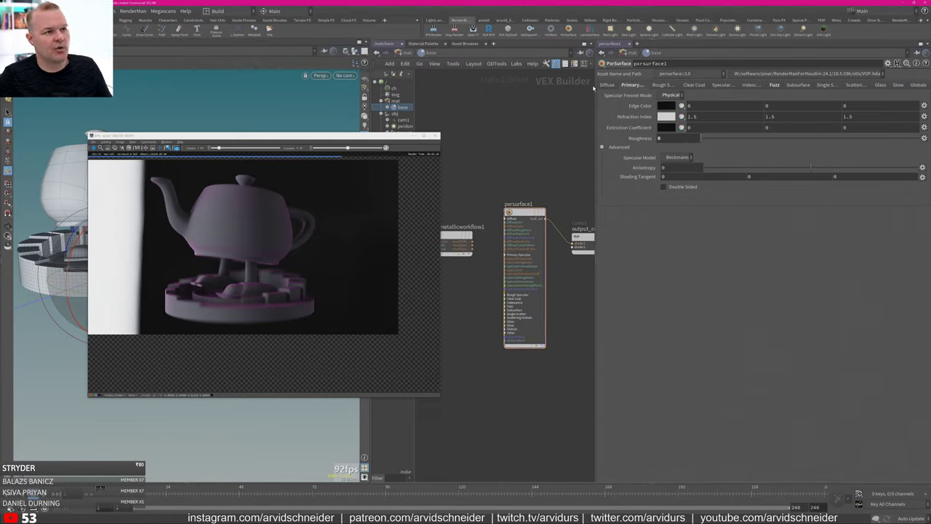
left_click(772, 85)
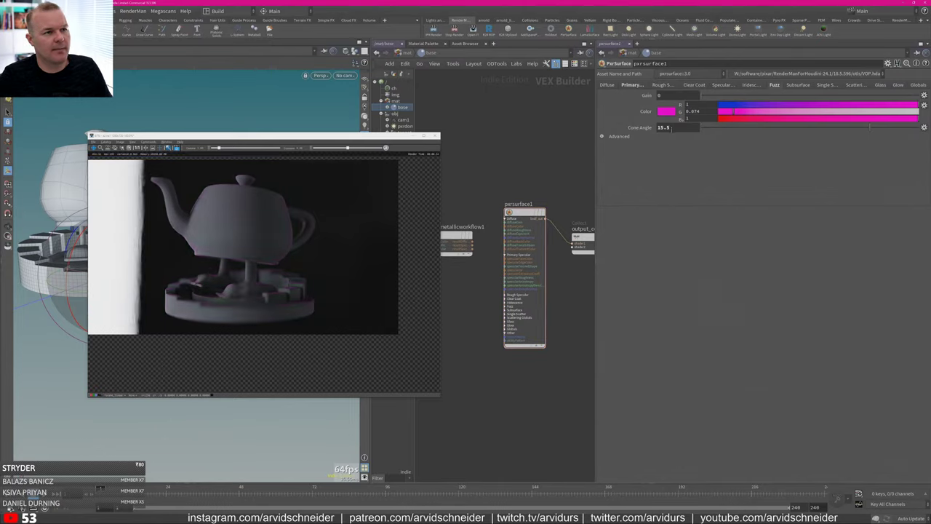
Set the subsurface model to Exponential Path Traced and its gain to 1.
left_click(798, 85)
left_click(697, 96)
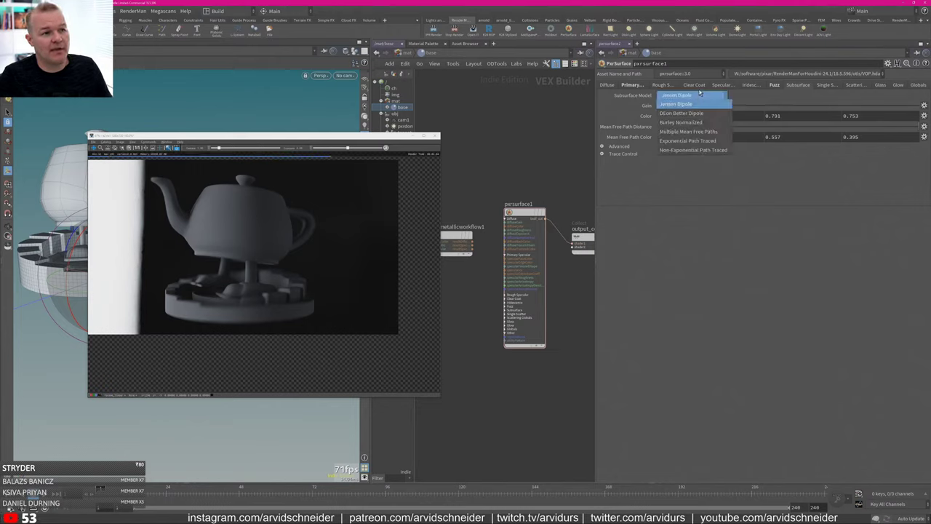
left_click(704, 142)
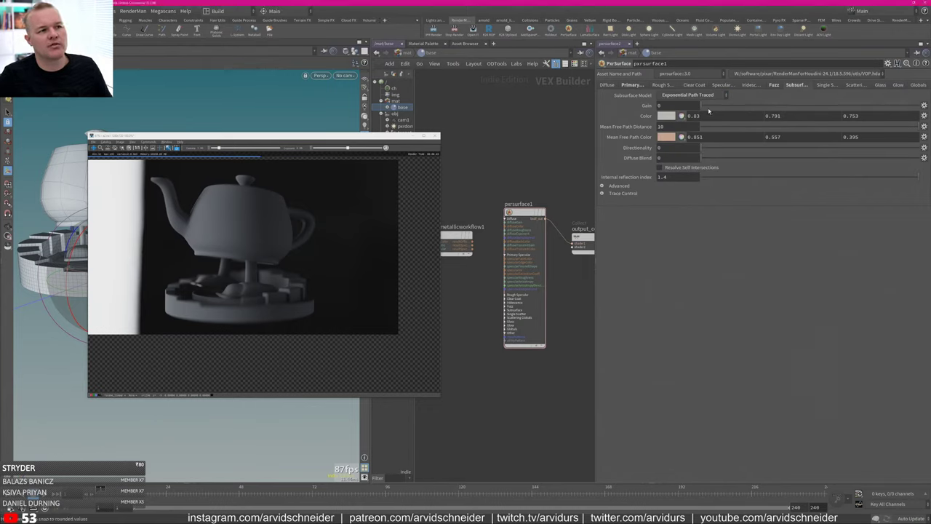
left_click_drag(705, 106, 914, 97)
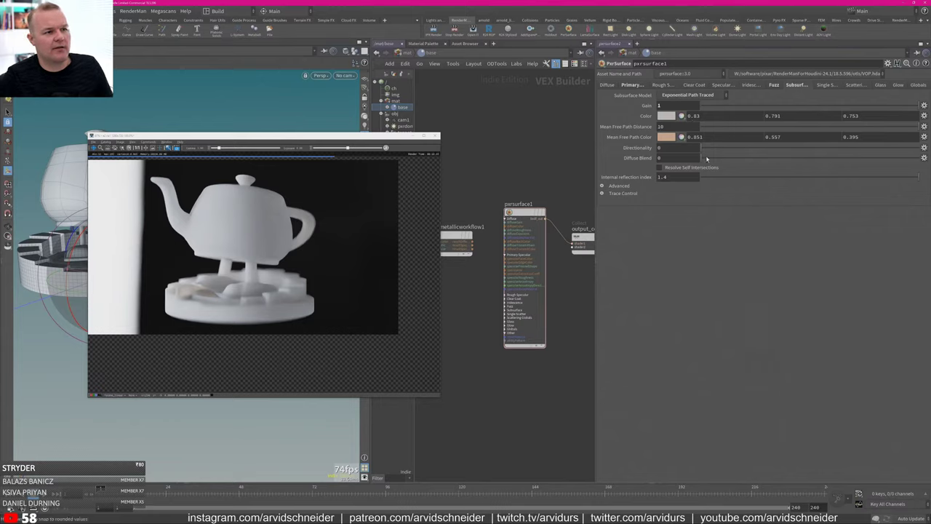
Try subsurface mean free path distances of 0 and 0.22, ending at 6.21.
left_click(711, 128)
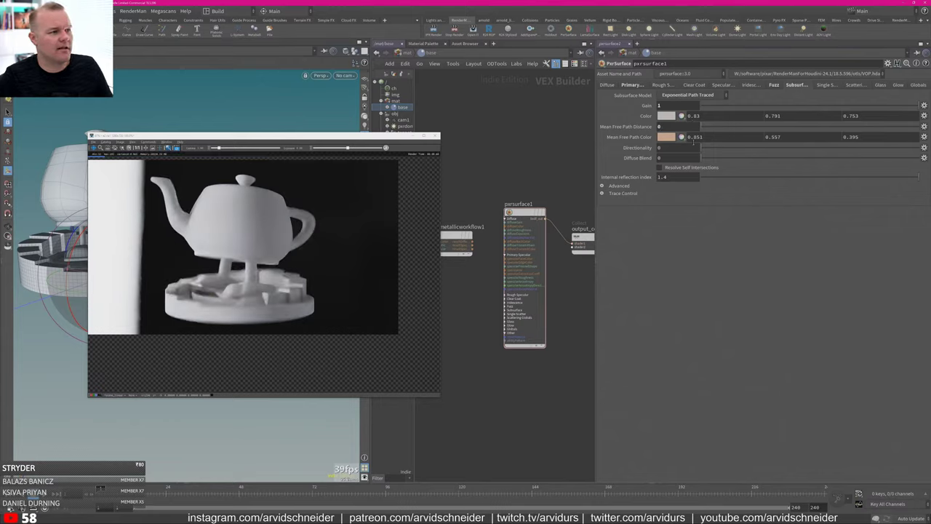
left_click(705, 128)
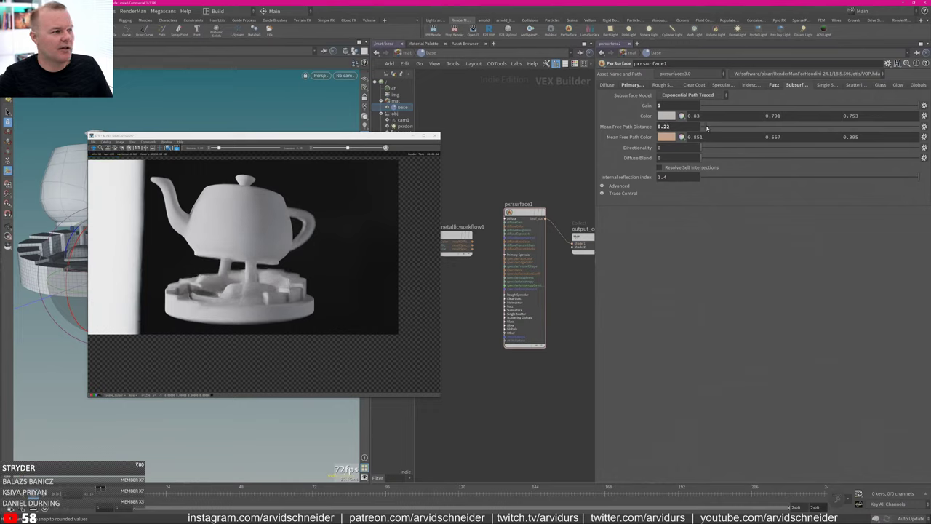
middle_click_drag(685, 126, 702, 107)
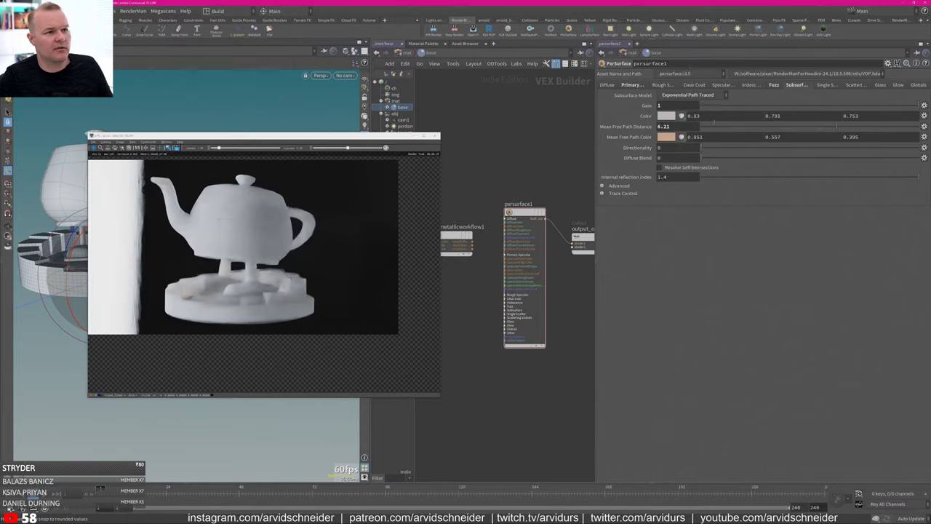
Darken the subsurface color to a value of 0.633 and raise the mean free path color saturation to 0.91.
left_click(681, 115)
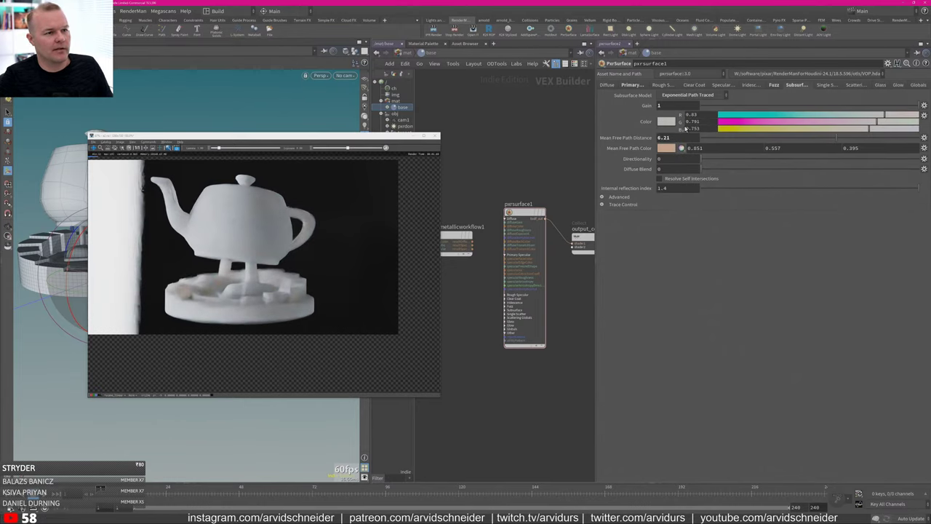
left_click(681, 128)
left_click(681, 148)
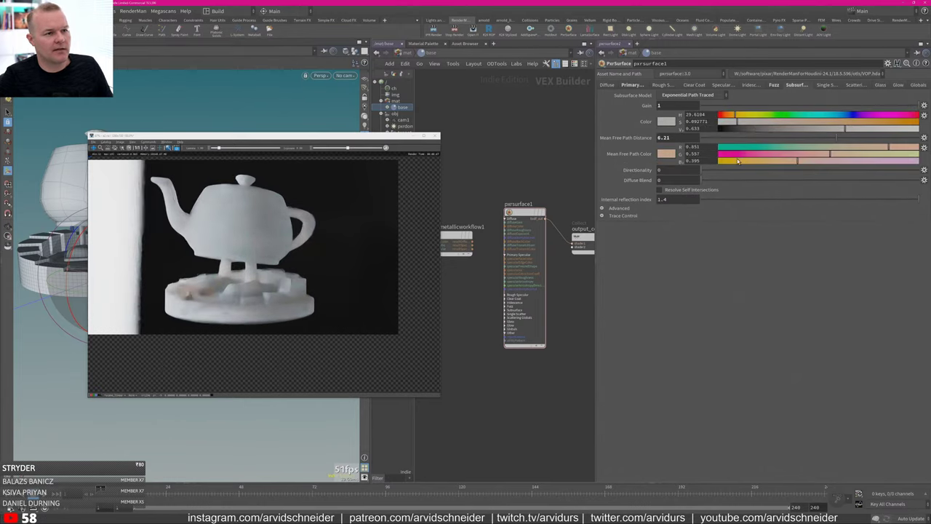
left_click(681, 155)
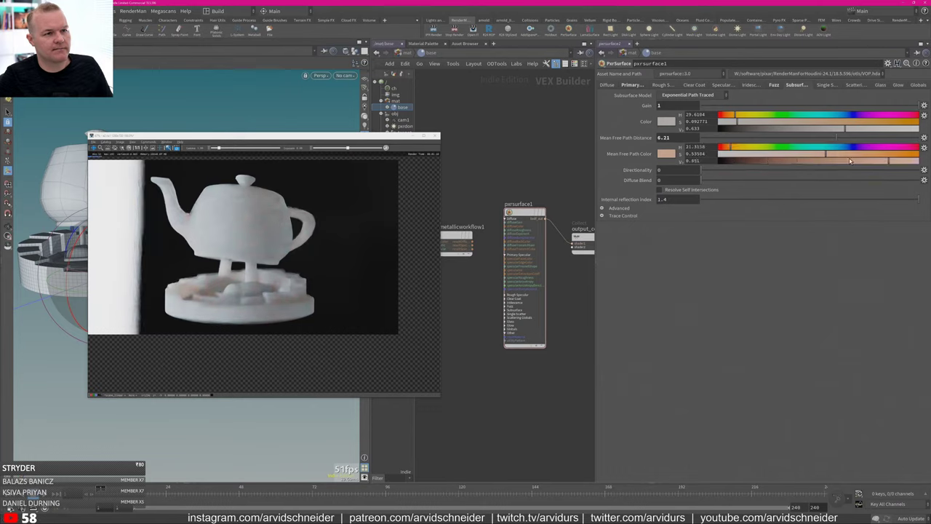
left_click_drag(850, 157, 901, 154)
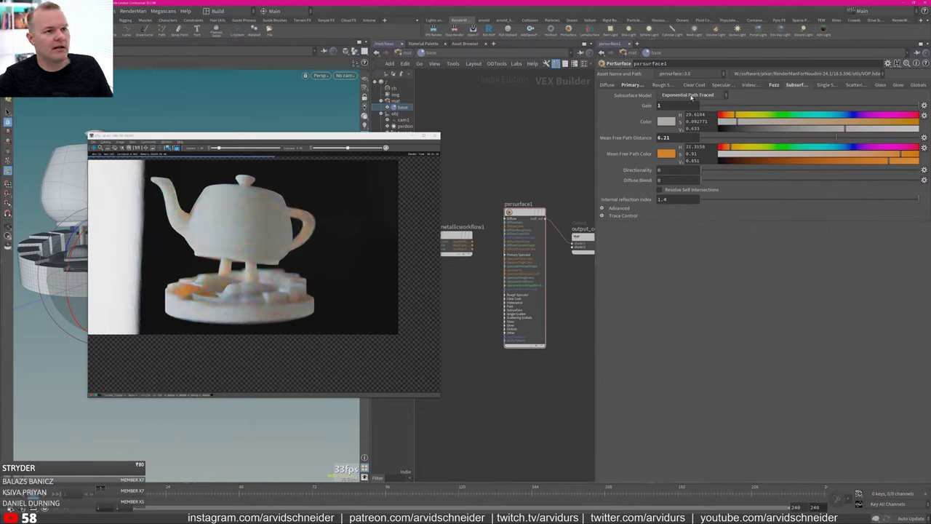
Review the subsurface model options and the rendered teapot, and switch the subsurface model to Jensen Dipole.
left_click(692, 96)
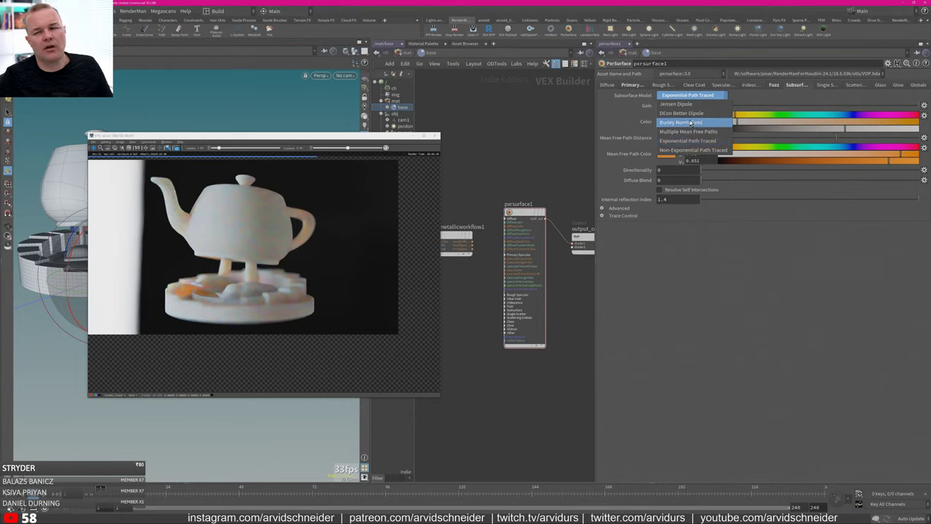
left_click(713, 267)
left_click(313, 262)
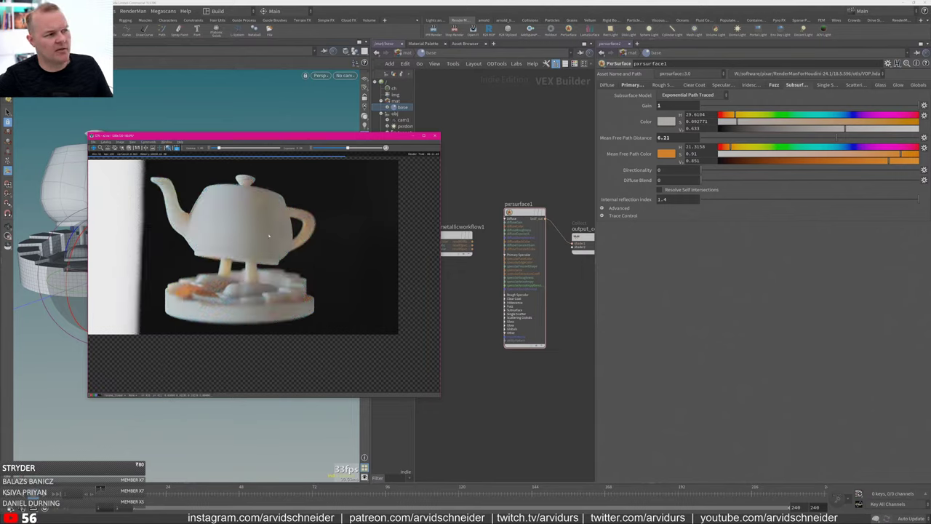
left_click_drag(268, 236, 273, 242)
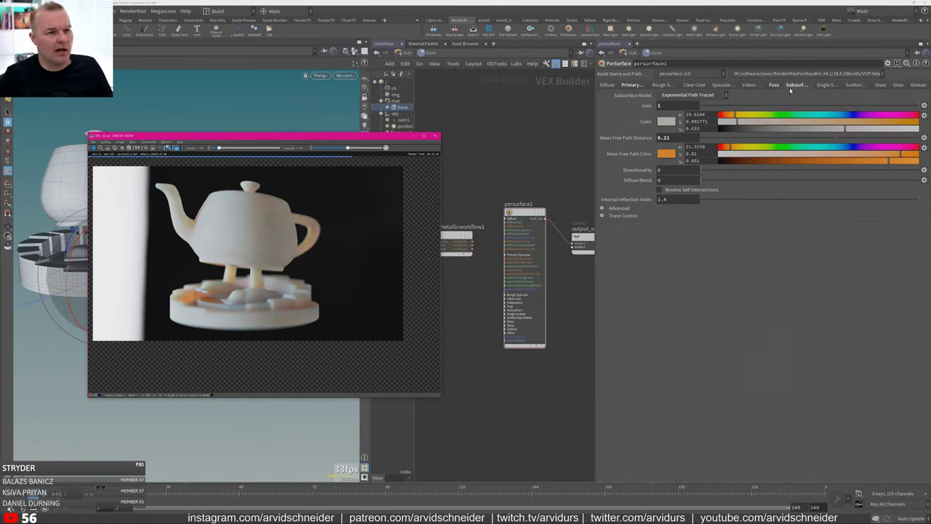
left_click(690, 96)
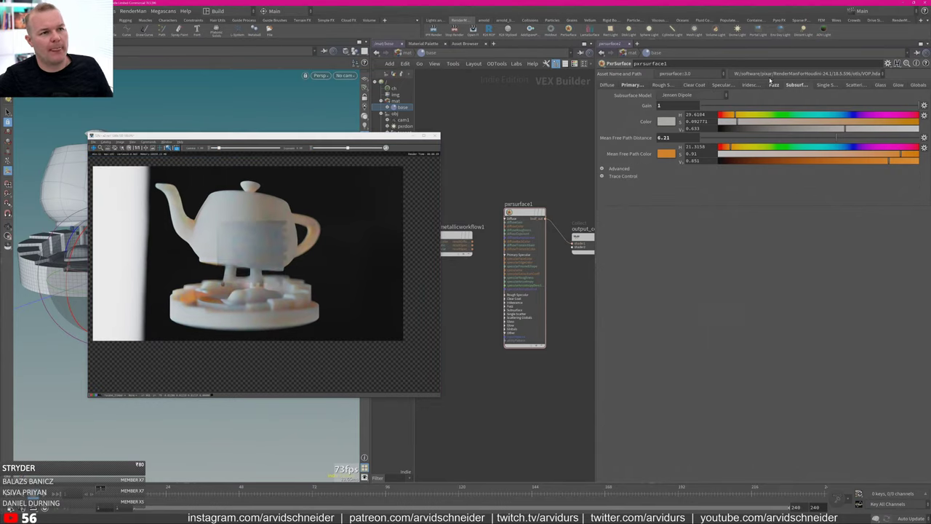
Reset the fuzz and subsurface parameters to their defaults.
left_click(774, 85)
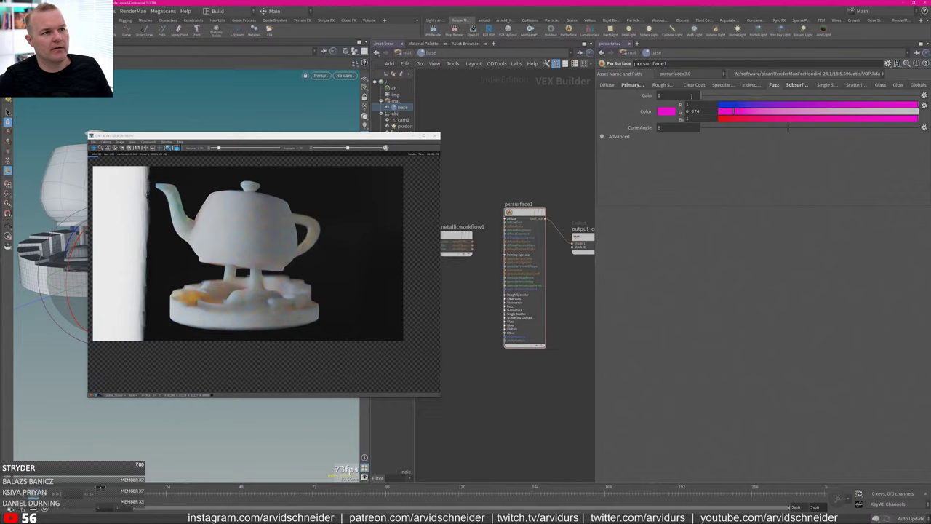
middle_click(776, 86, "ctrl")
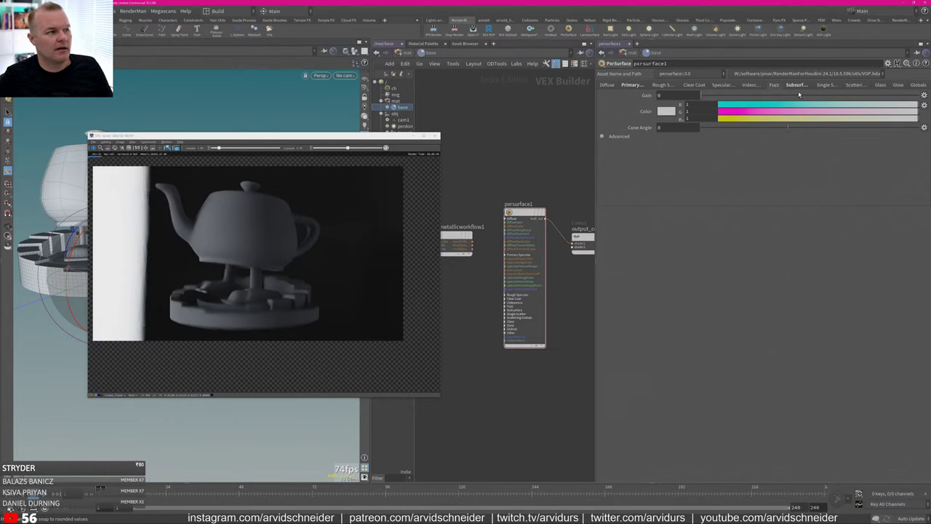
left_click(793, 86)
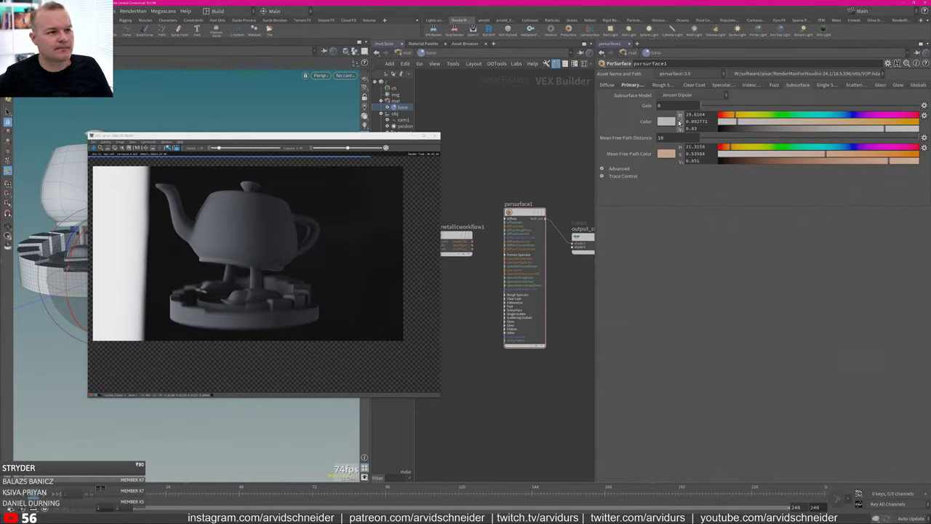
Set the glass refraction gain and reflection gain to 1.
left_click(857, 85)
left_click(883, 86)
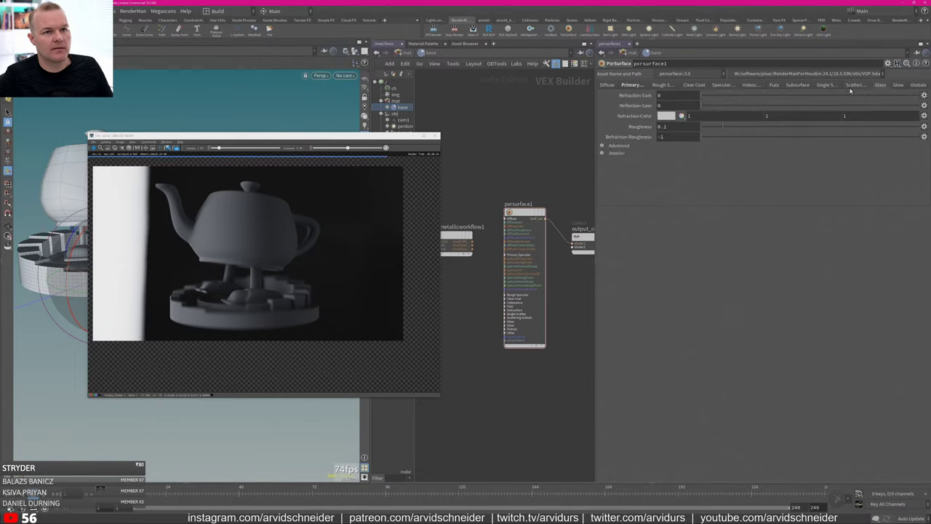
left_click_drag(704, 96, 921, 96)
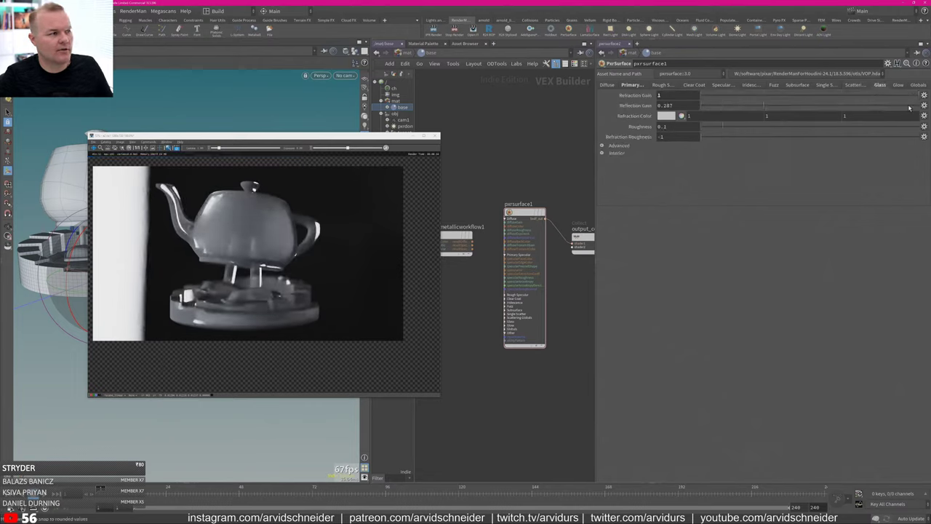
left_click(713, 107)
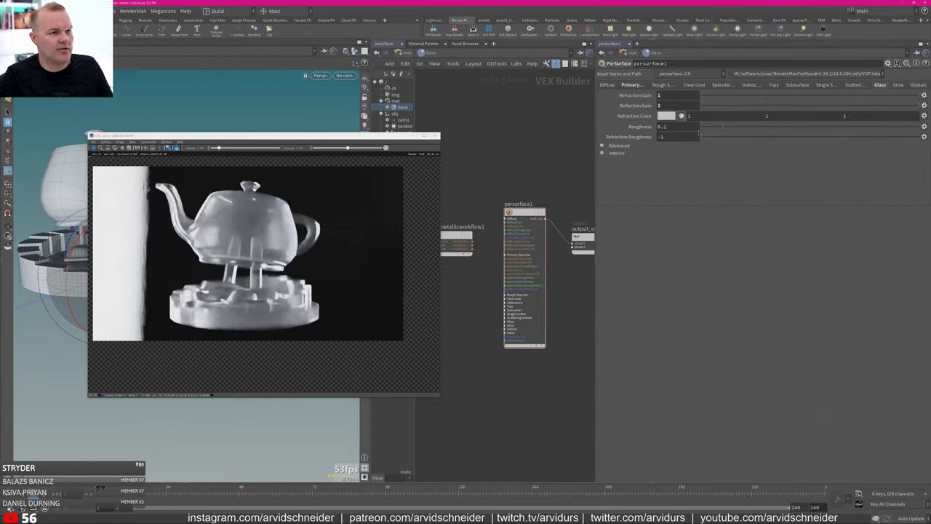
Set the glass roughness to 0 and the diffuse gain to 0 for a clear glass look.
left_click_drag(723, 128, 667, 129)
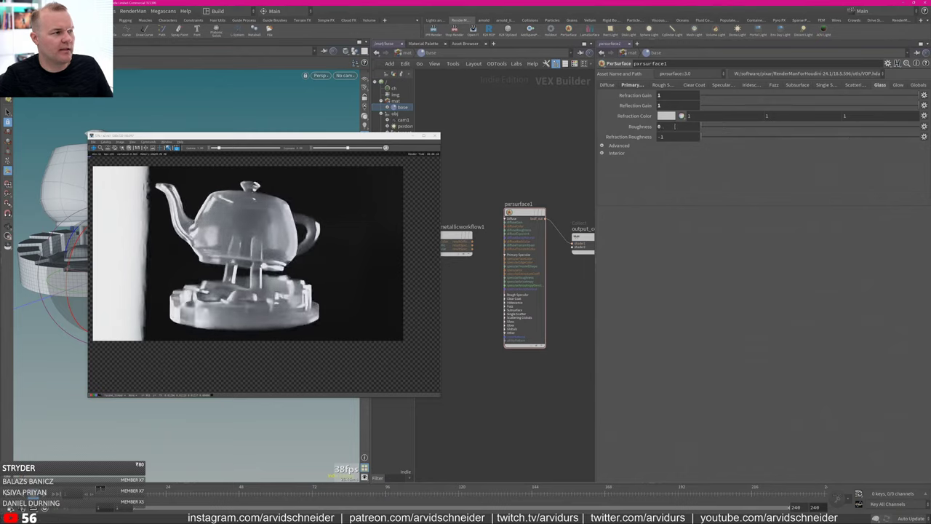
left_click(630, 85)
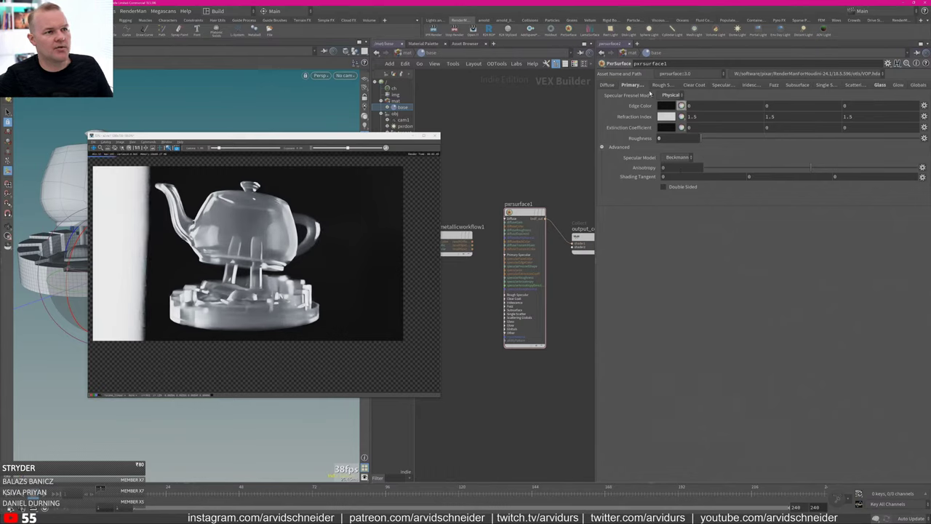
left_click(607, 85)
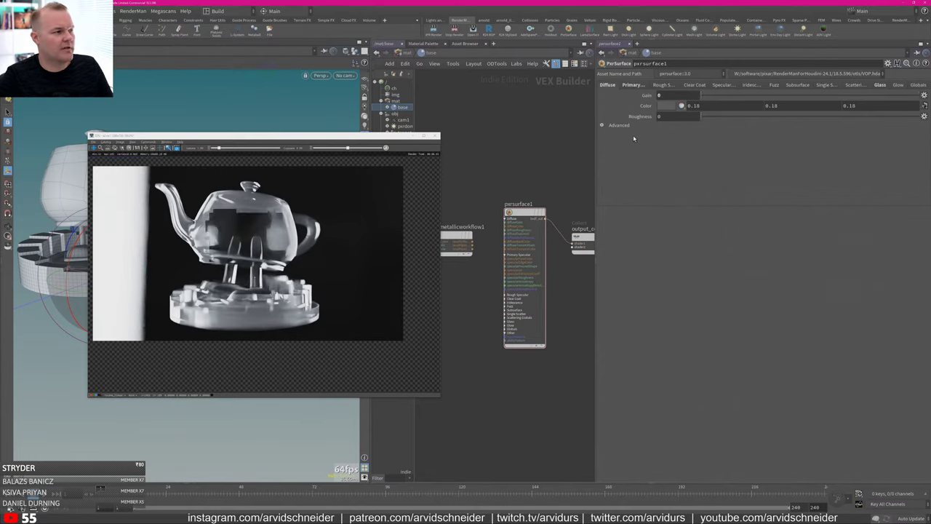
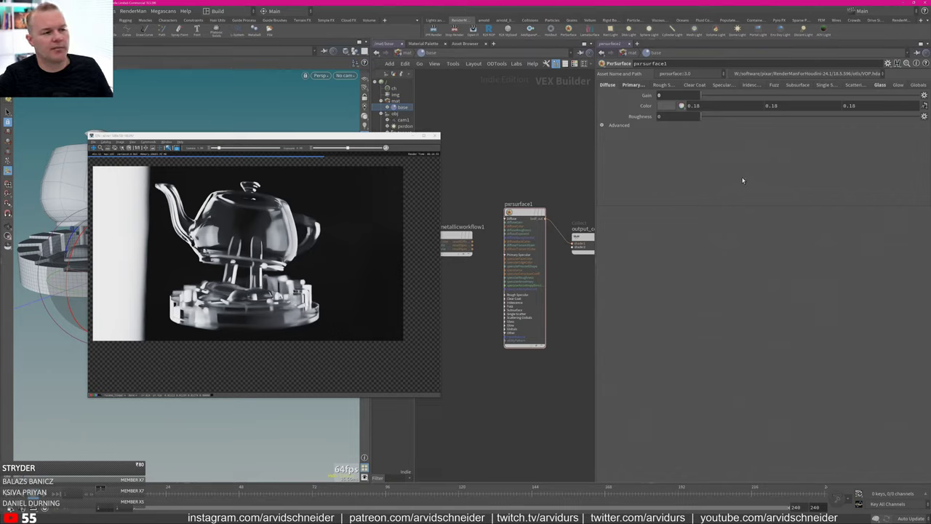
Move the render preview off the network and add a PxrFractal node below the PxrMetallicWorkflow node.
left_click_drag(394, 136, 343, 104)
middle_click_drag(458, 176, 483, 133)
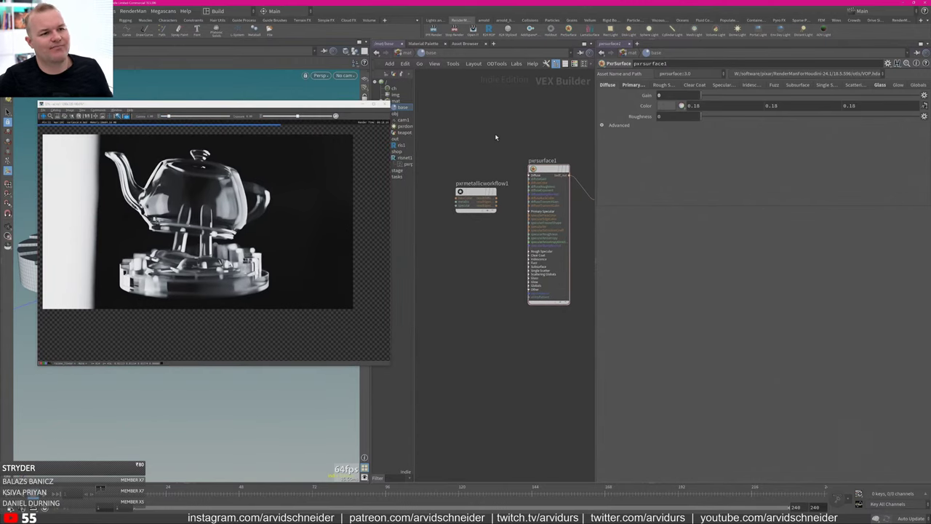
key("Tab")
type("frac")
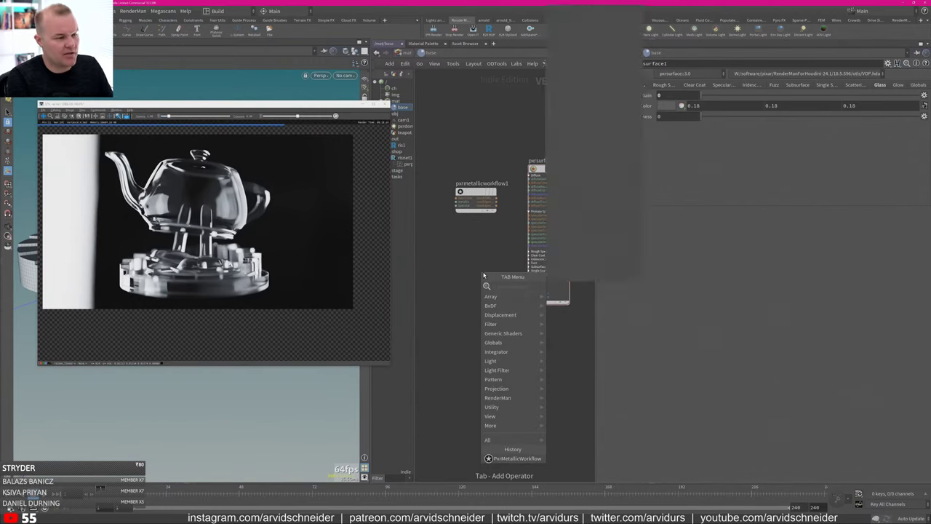
key("Return")
left_click(484, 274)
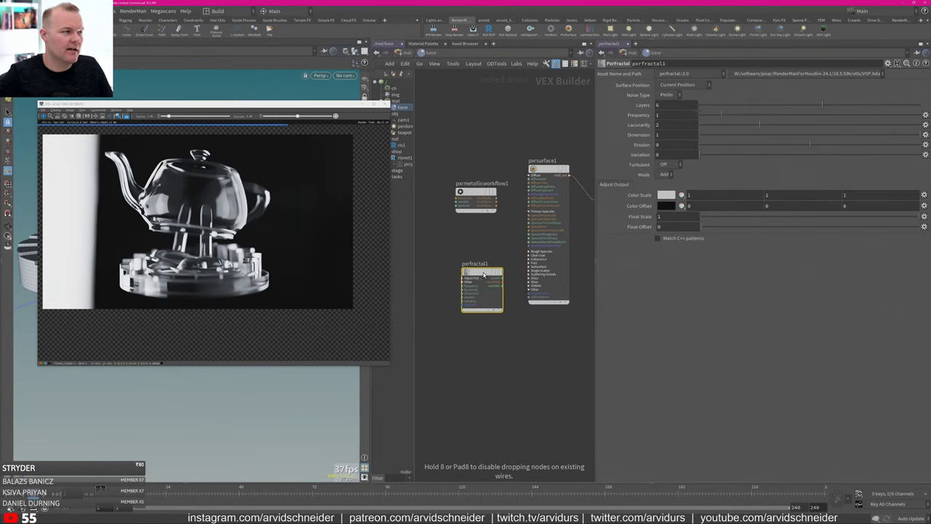
Reset the PxrSurface glass parameters to their defaults and restore the diffuse gain to 1.
left_click(552, 169)
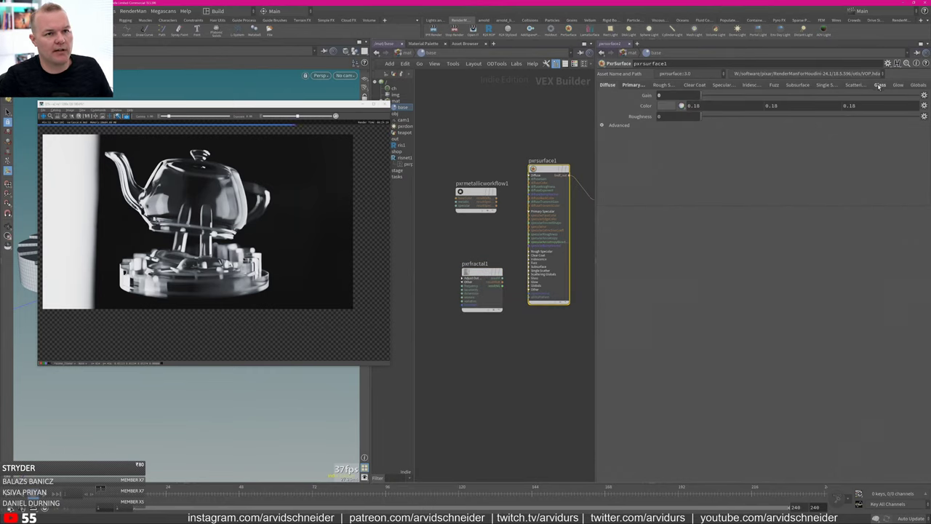
left_click(880, 85)
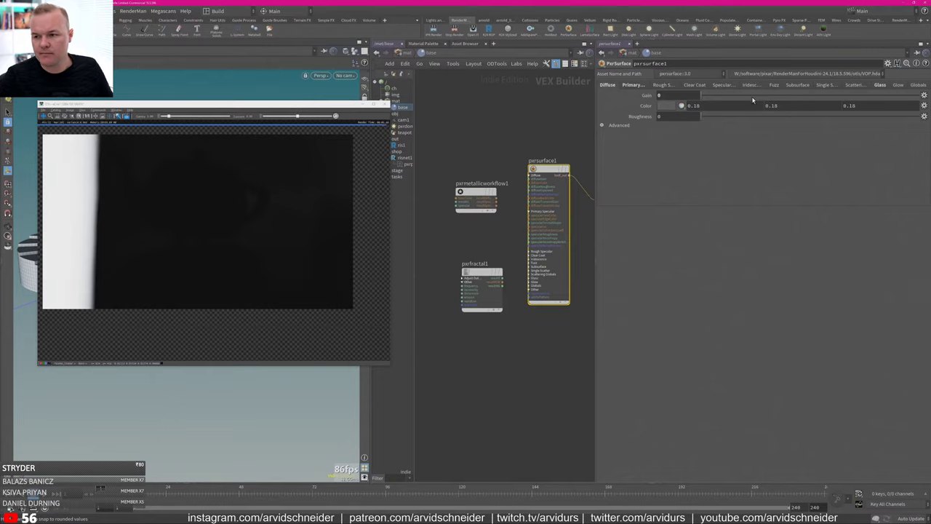
left_click(881, 86)
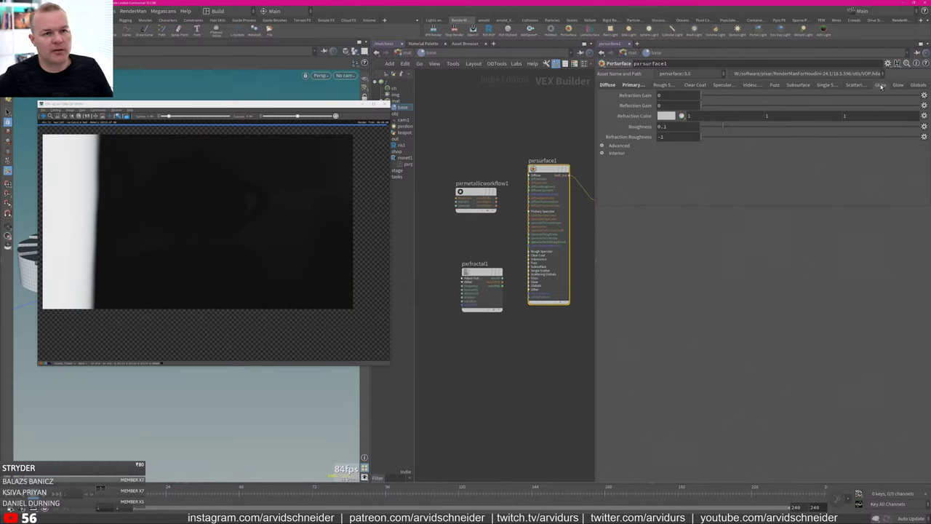
right_click(881, 86)
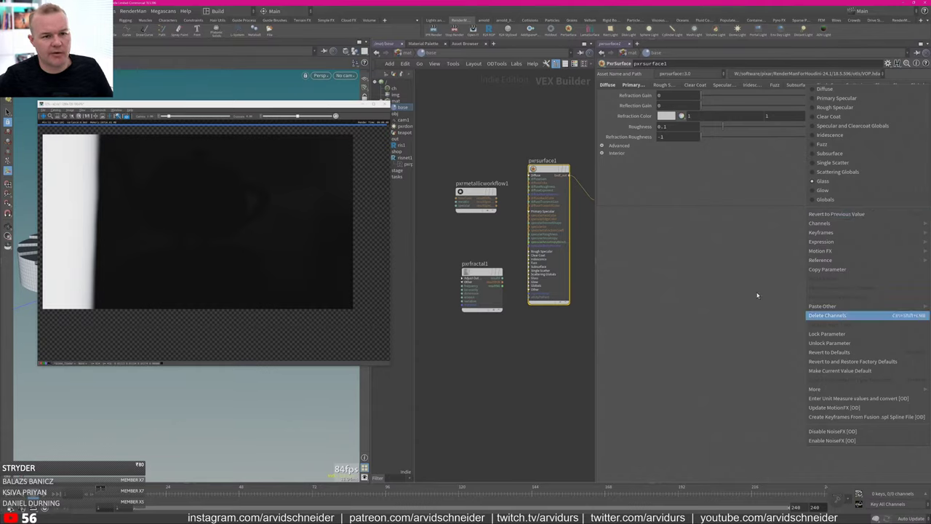
left_click(728, 258)
left_click(633, 86)
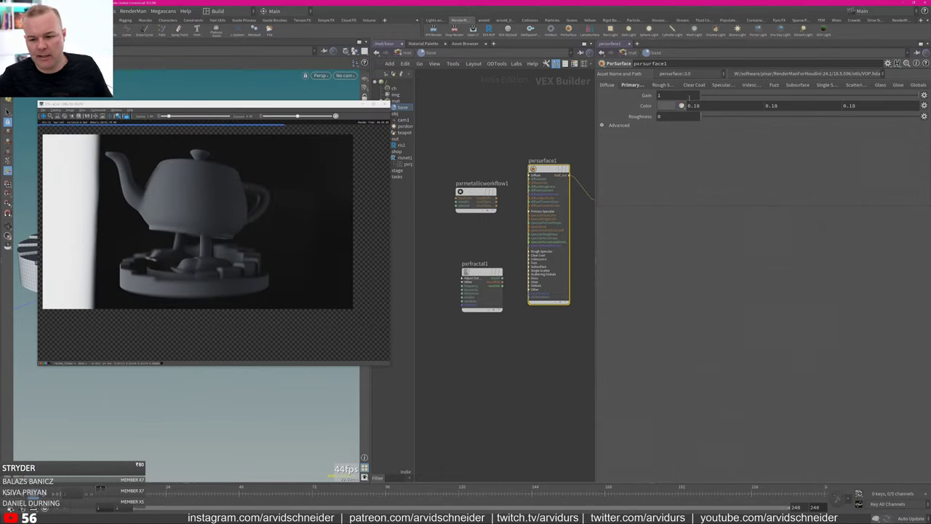
Set the diffuse color to a pinkish red by raising red to about 0.665 and lowering green to about 0.131.
left_click(682, 106)
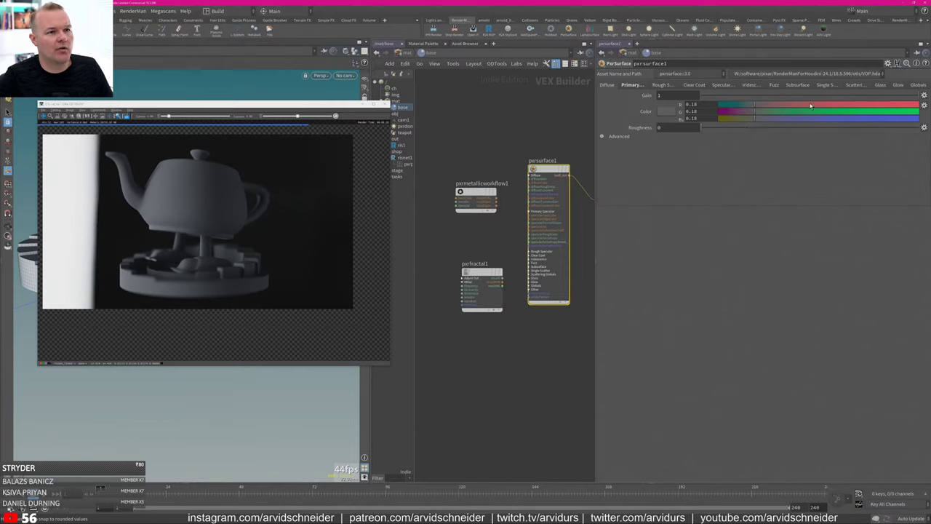
left_click(852, 106)
left_click(744, 113)
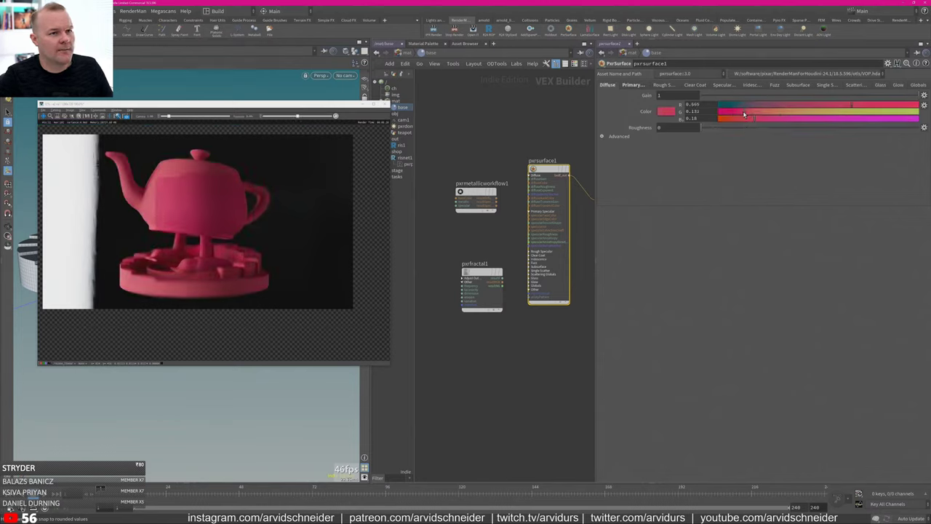
left_click(633, 85)
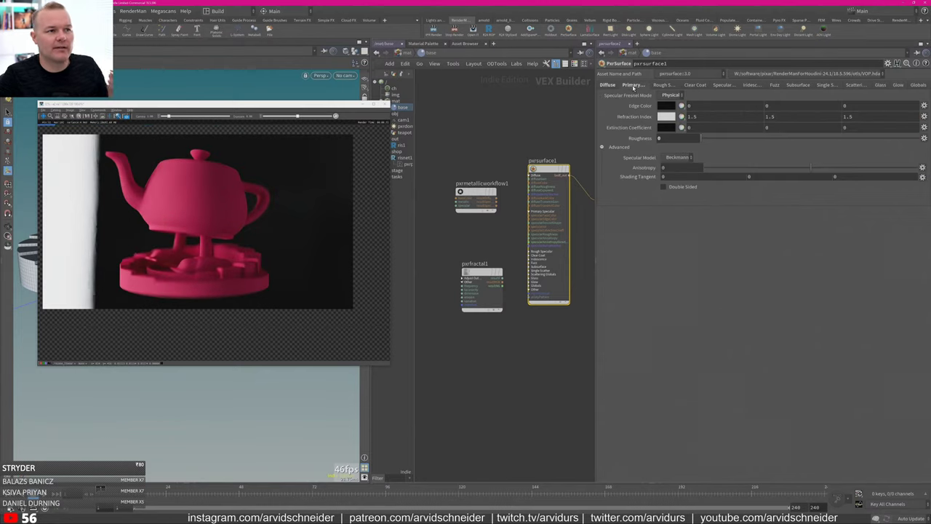
left_click(682, 106)
left_click(675, 95)
left_click(672, 104)
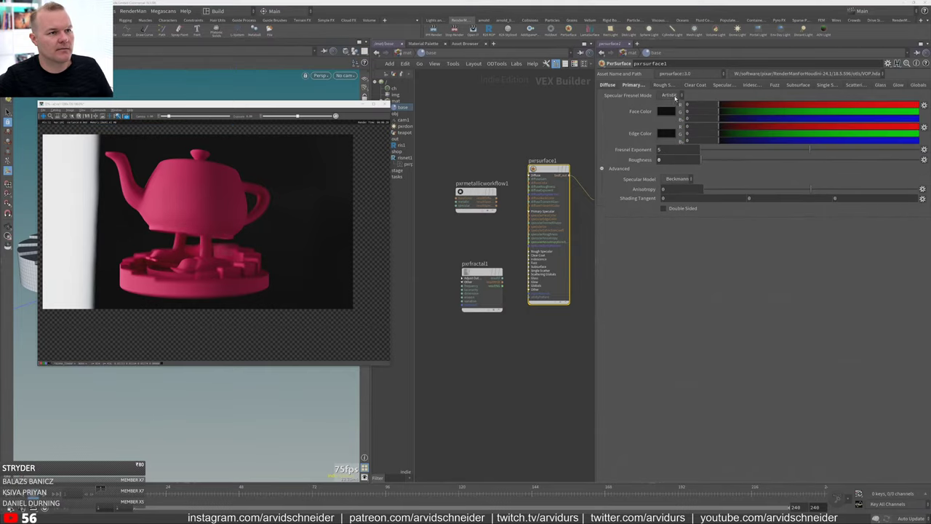
left_click(675, 96)
left_click(674, 113)
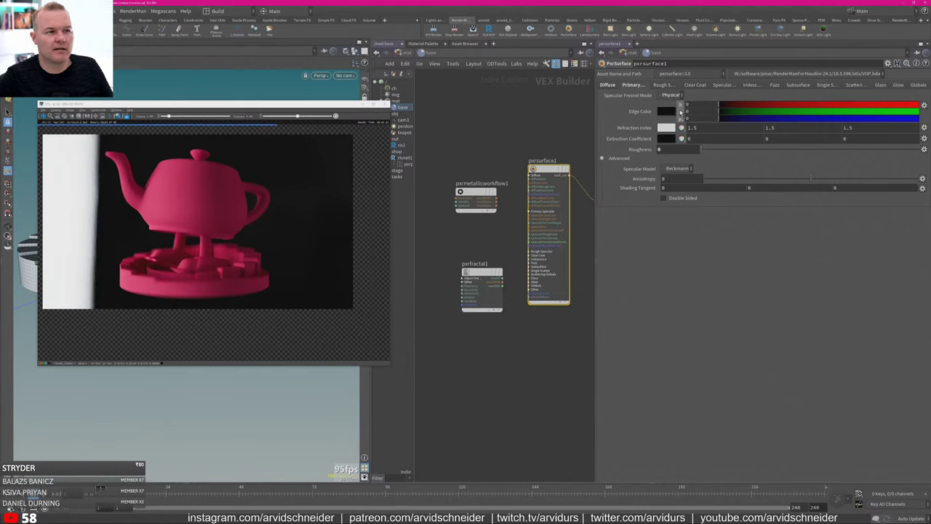
Set the primary specular edge color to white with a value of 1 and the specular roughness to about 0.084.
left_click(681, 112)
left_click_drag(720, 119, 729, 119)
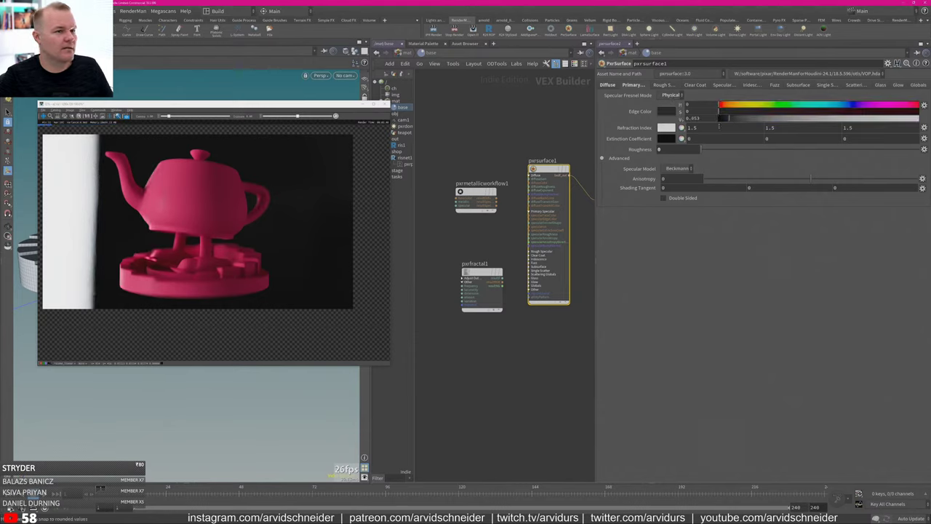
left_click(710, 149)
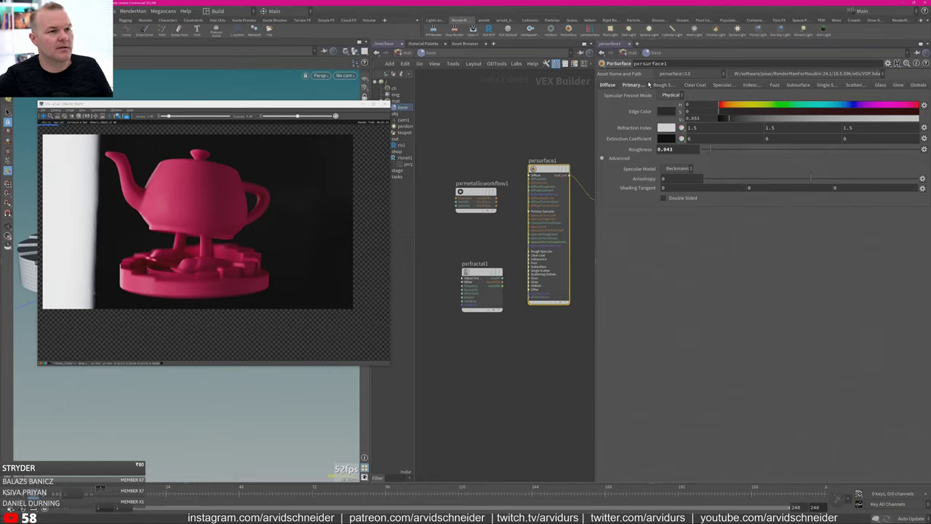
left_click_drag(730, 119, 920, 120)
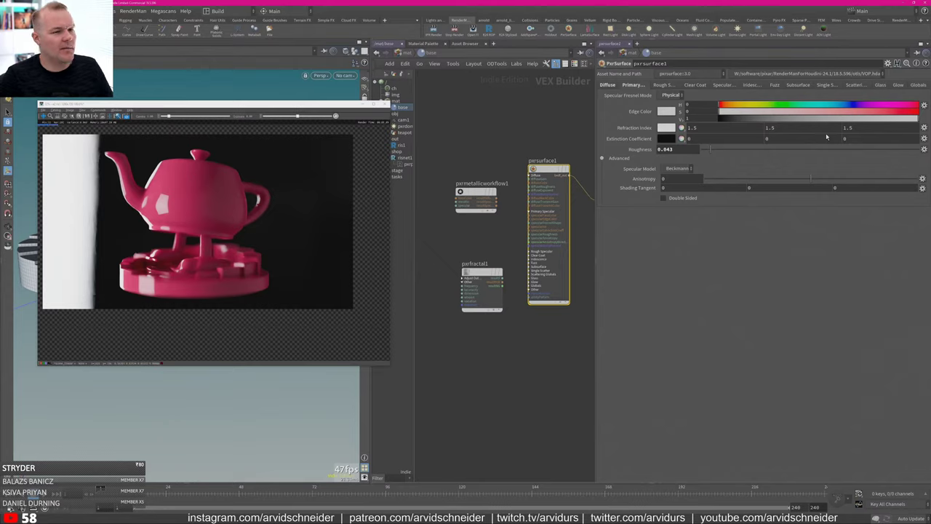
left_click_drag(711, 149, 720, 149)
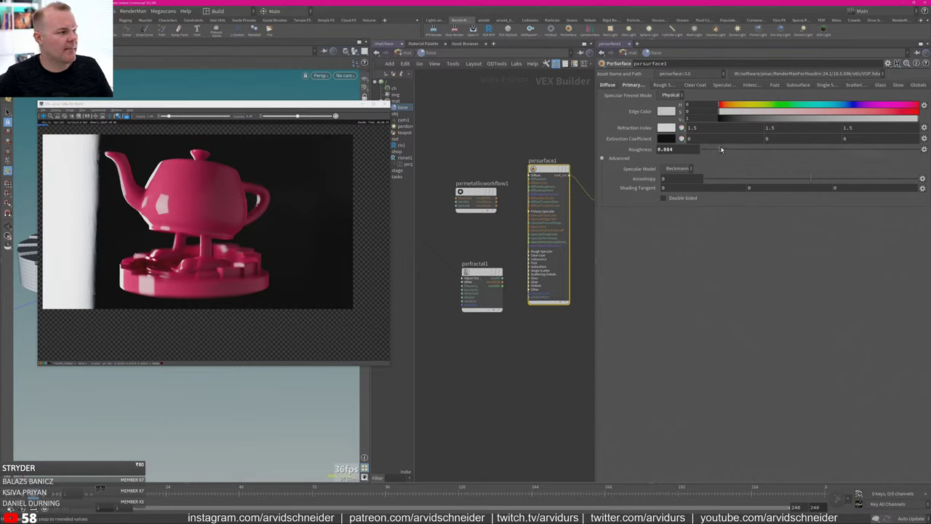
Shift the diffuse color's hue from pink to a warm red.
left_click(609, 86)
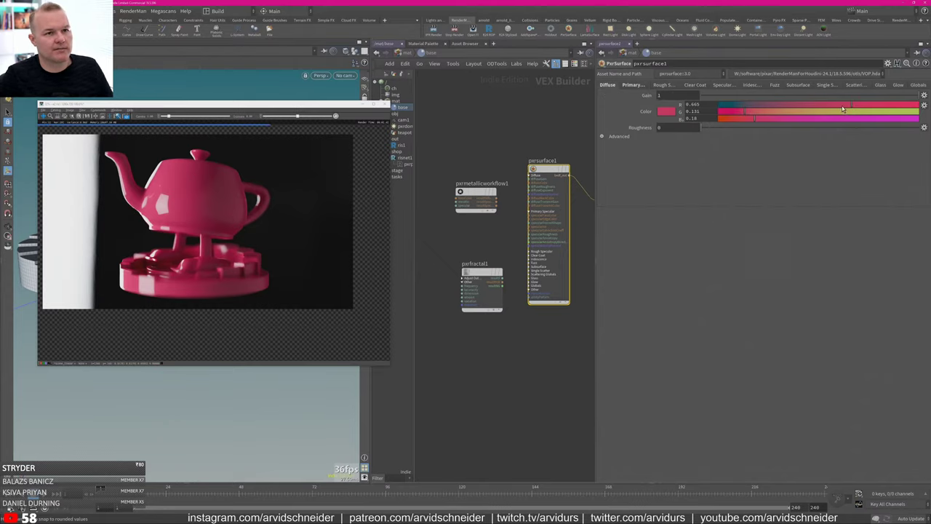
left_click(681, 111)
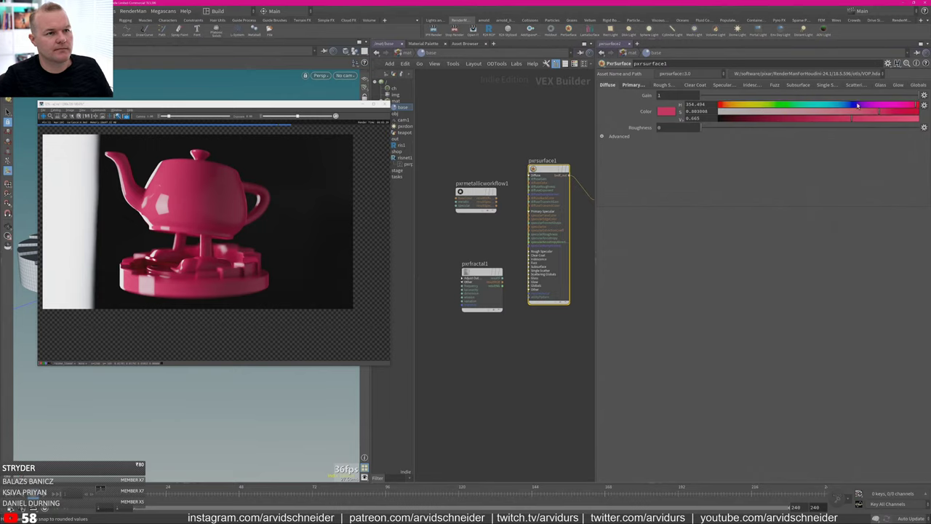
left_click(727, 107)
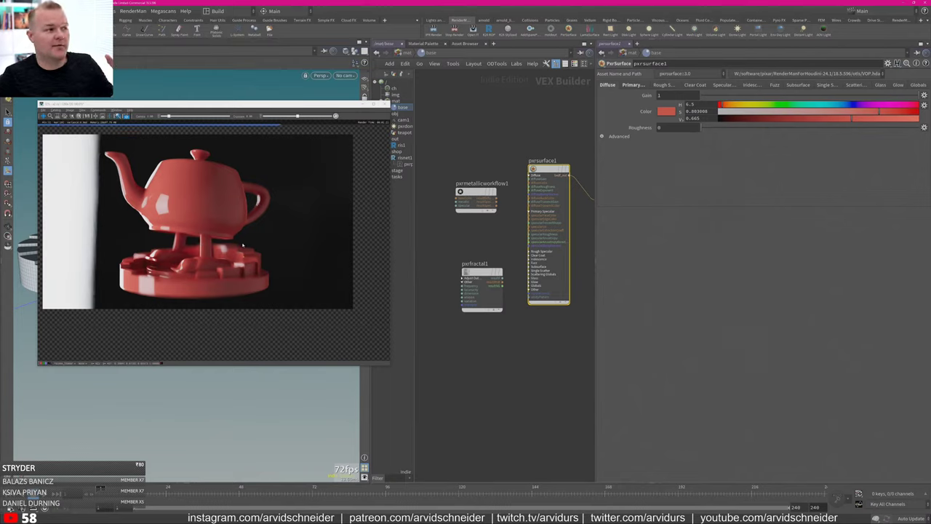
left_click(213, 205)
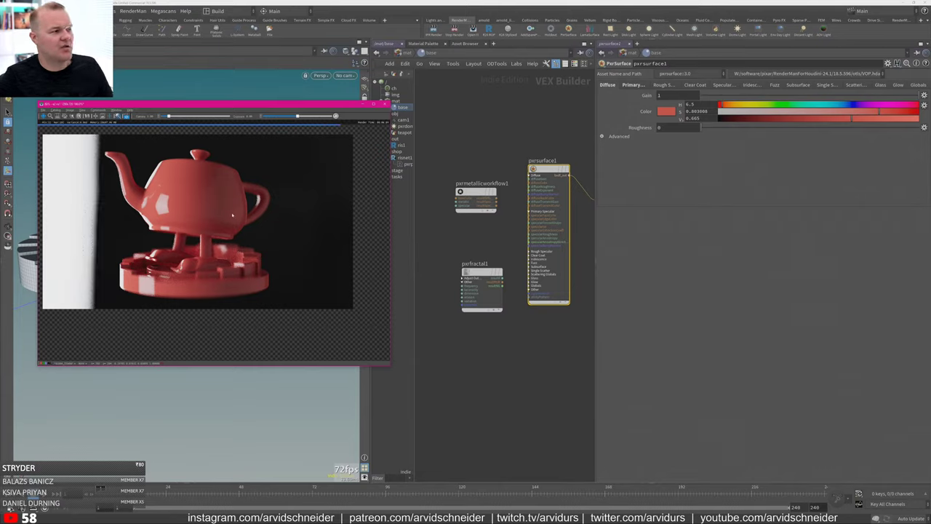
Move the PxrFractal node aside and add a PxrRemap node between it and the PxrSurface node.
middle_click_drag(478, 242, 492, 234)
left_click_drag(504, 264, 467, 245)
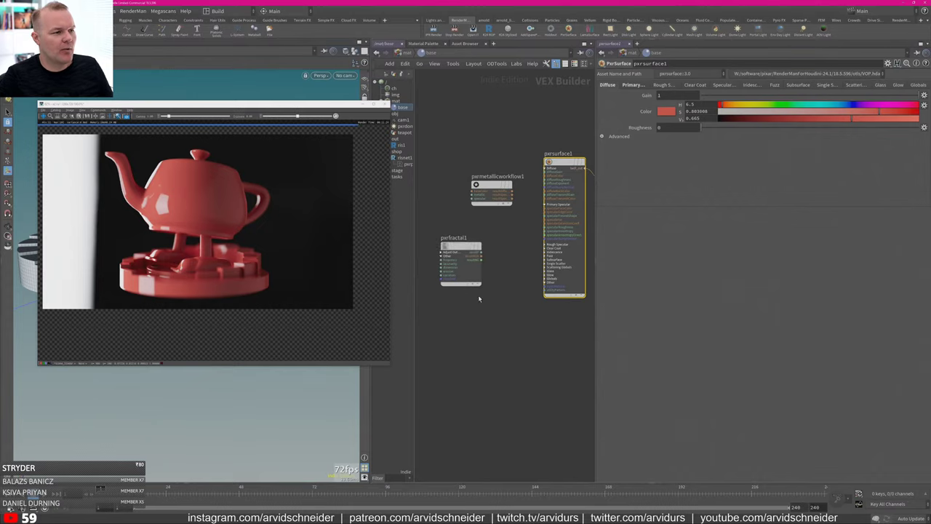
middle_click_drag(481, 300, 492, 294)
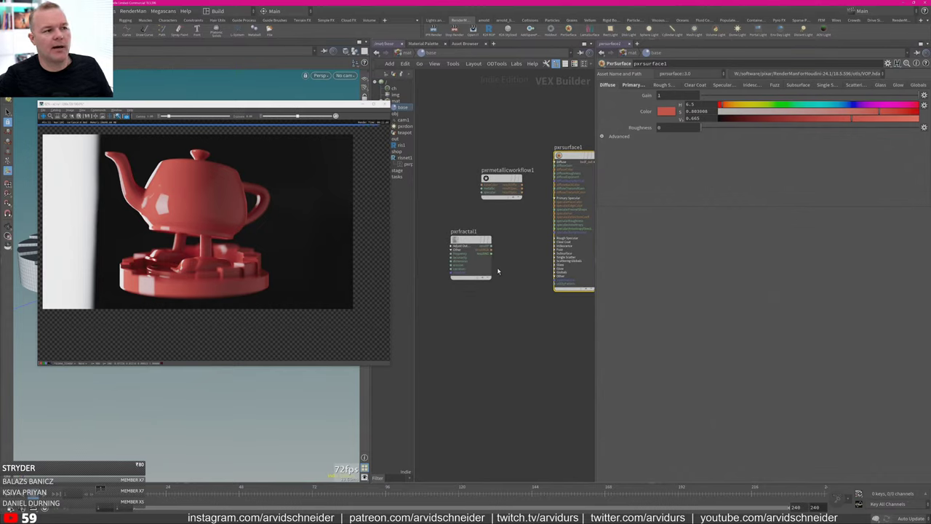
scroll(495, 282, "up", 2)
key("Tab")
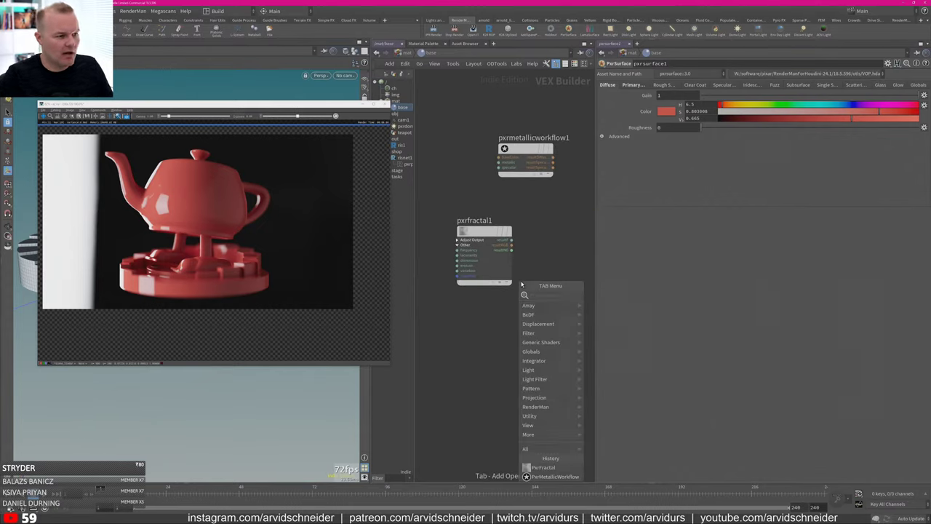
type("rem")
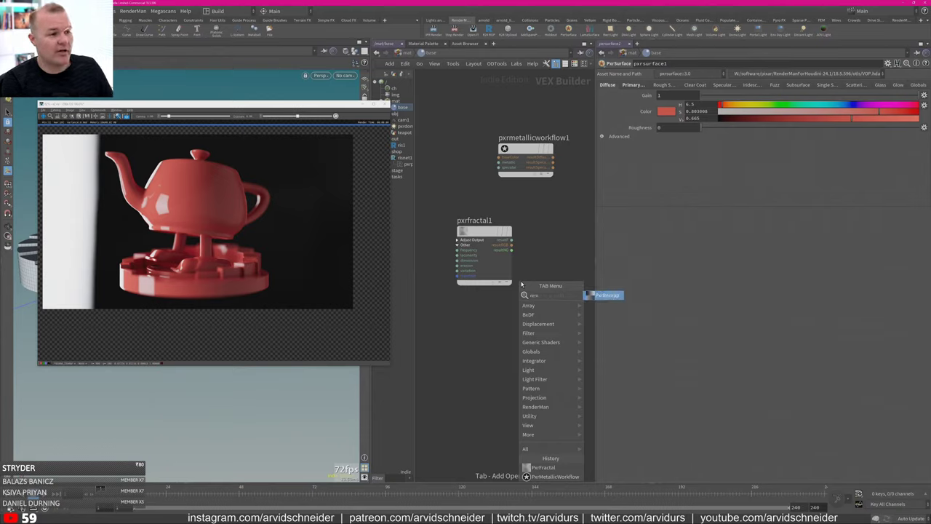
key("Return")
left_click(553, 301)
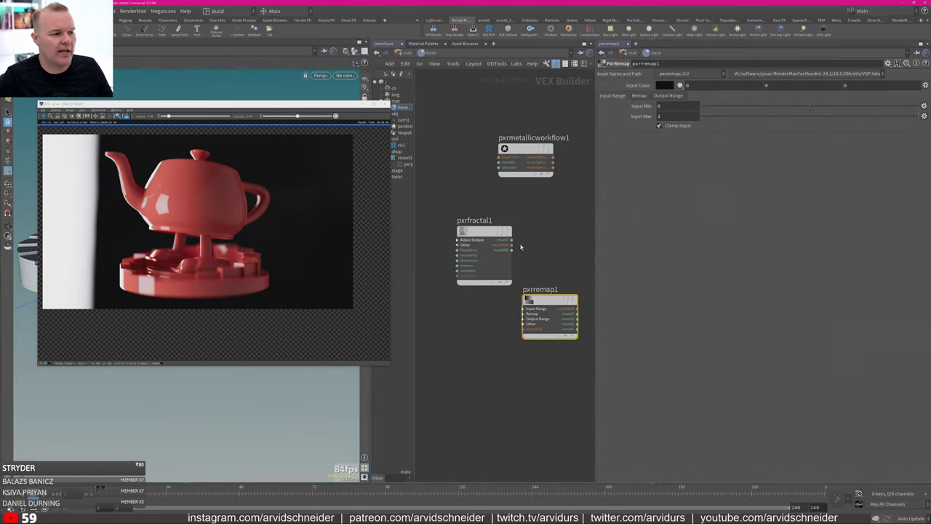
left_click_drag(554, 304, 539, 289)
Wire the fractal's resultRGB into the PxrRemap inputRGB and the remap's resultR into the PxrSurface specular roughness.
left_click(463, 272)
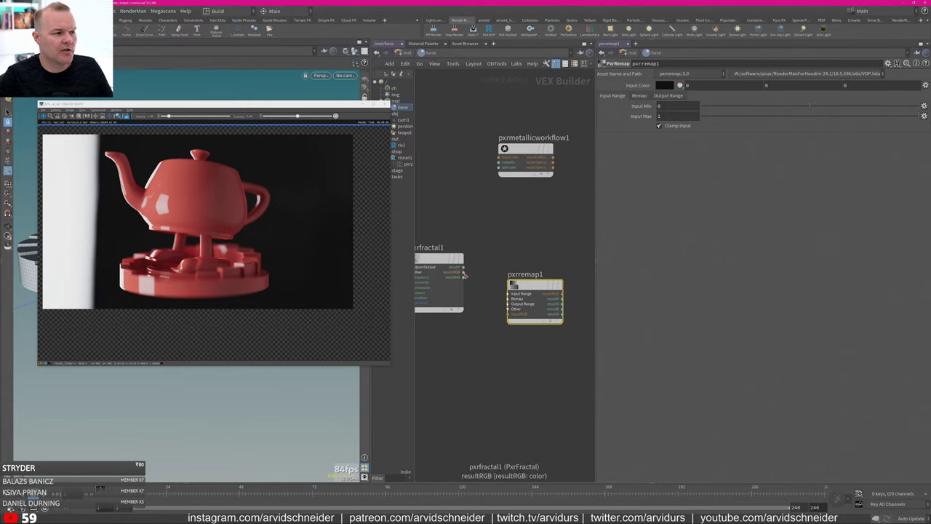
left_click(516, 314)
middle_click_drag(568, 297, 501, 322)
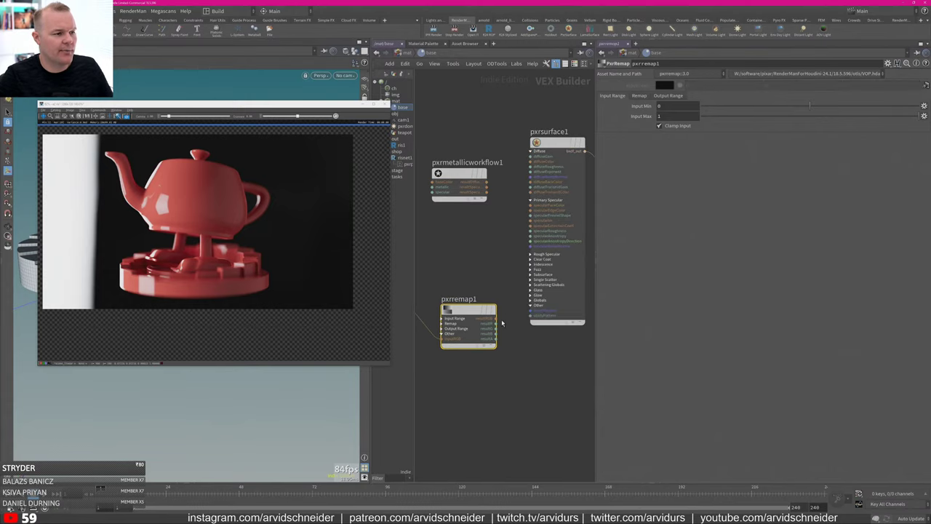
left_click(496, 318)
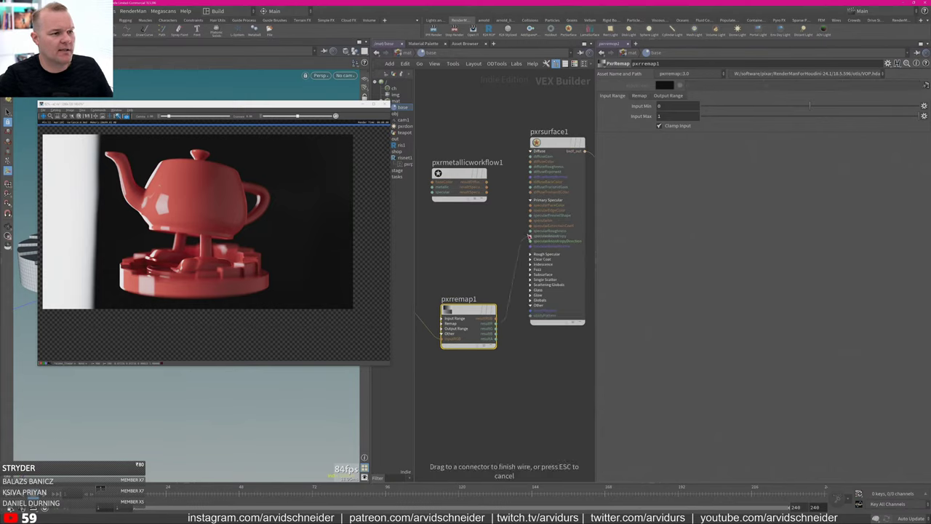
left_click(531, 236)
middle_click_drag(482, 265, 549, 221)
left_click_drag(533, 266, 524, 239)
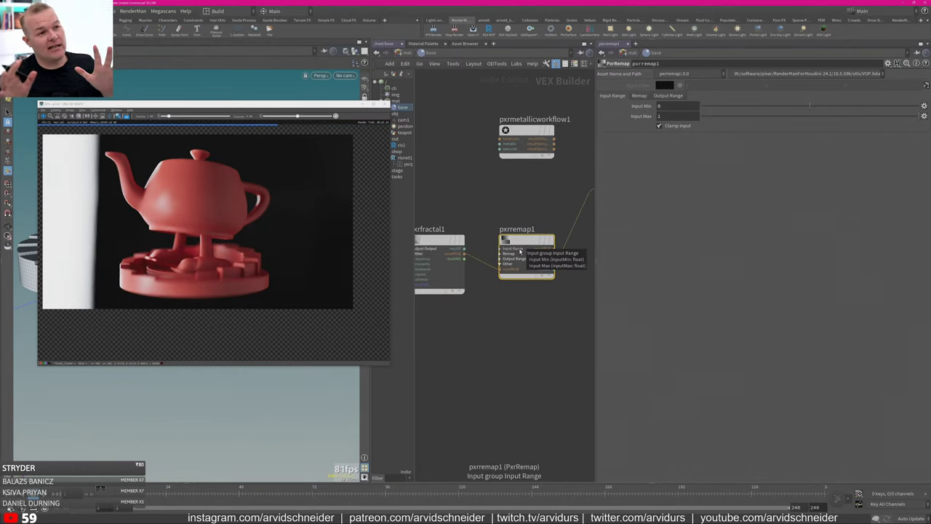
Preview the PxrRemap output directly in the render and set the PxrFractal frequency to 3.
mouse_move(498, 217)
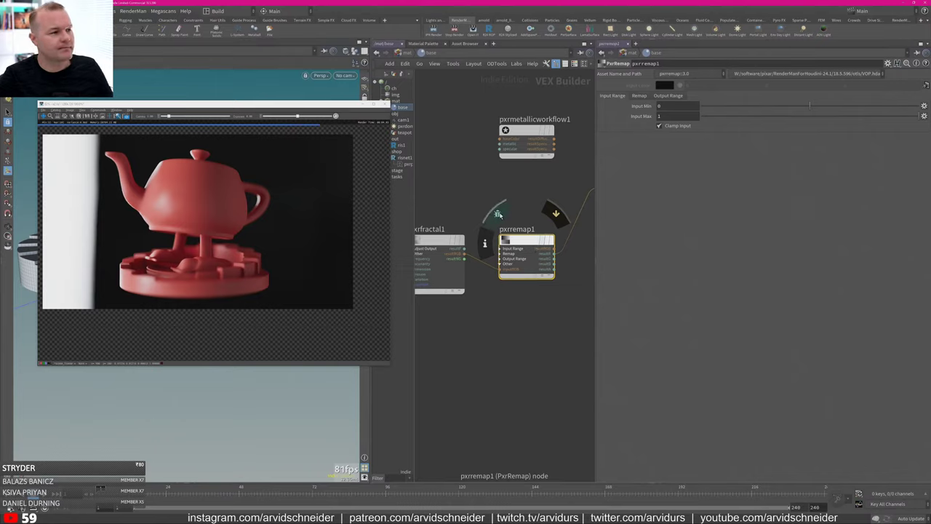
left_click(497, 213)
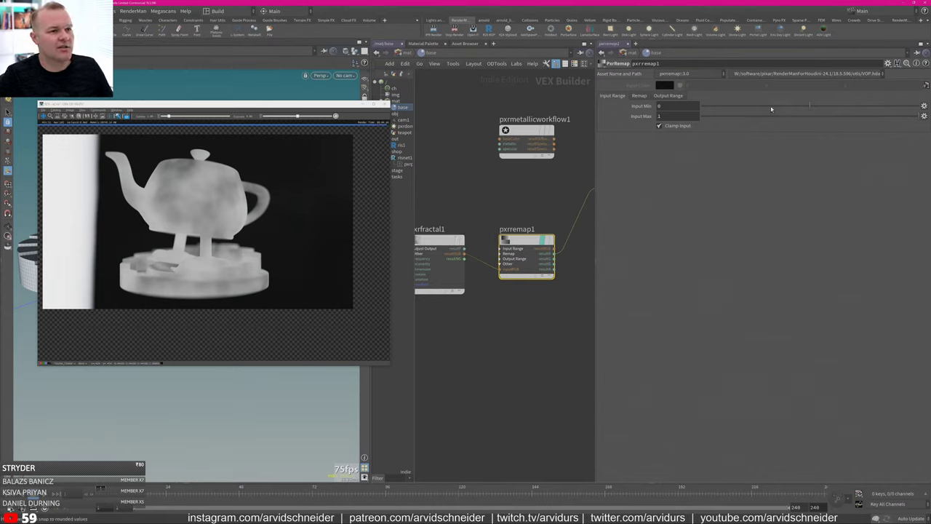
middle_click_drag(526, 184, 560, 172)
left_click(477, 255)
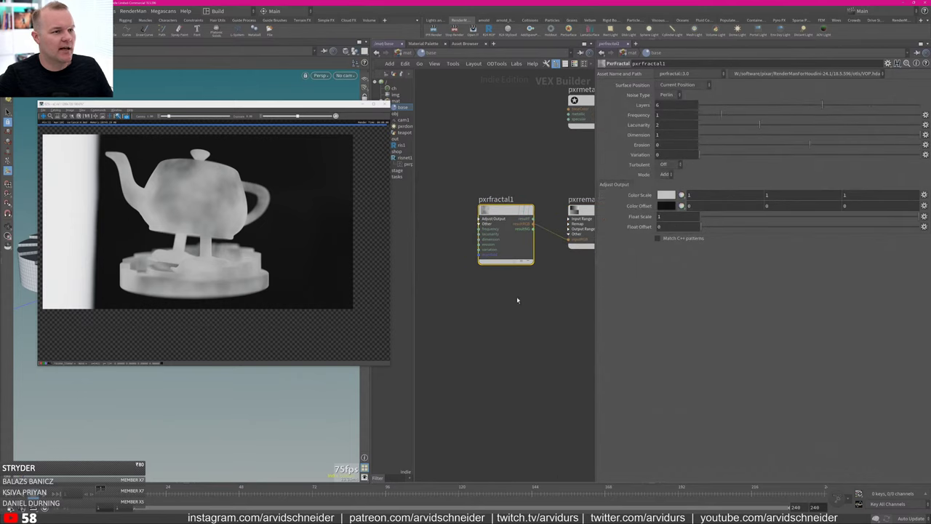
left_click_drag(723, 115, 766, 115)
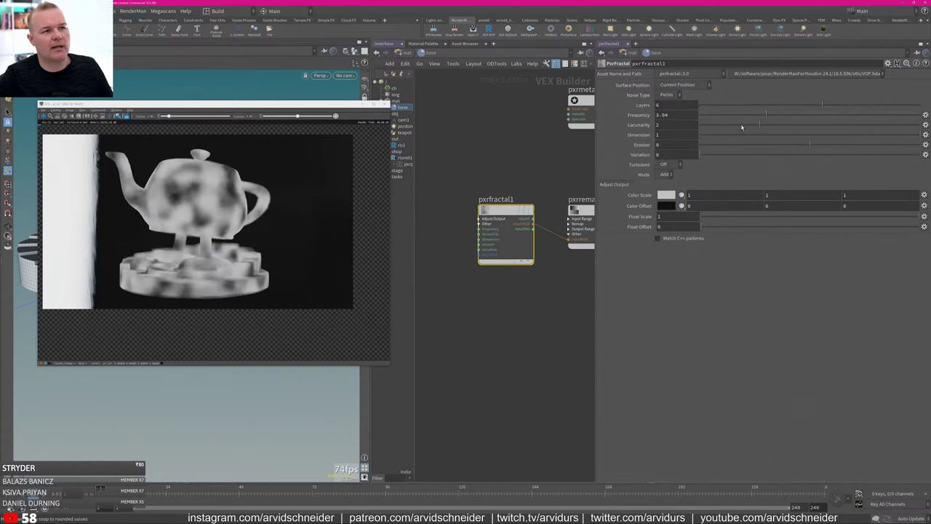
Add a PxrManifold2D node before the PxrFractal node and connect its result to the fractal's manifold input.
key("Tab")
type("2")
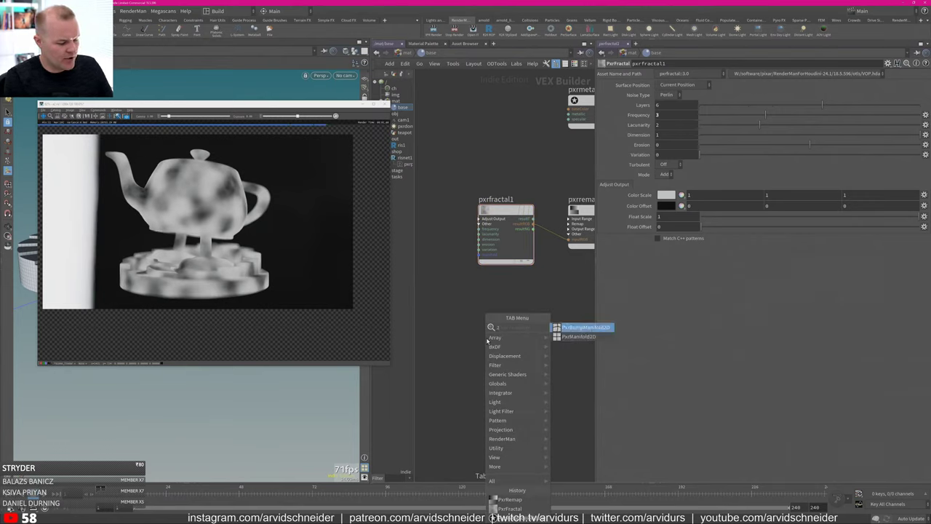
key("Down")
key("Return")
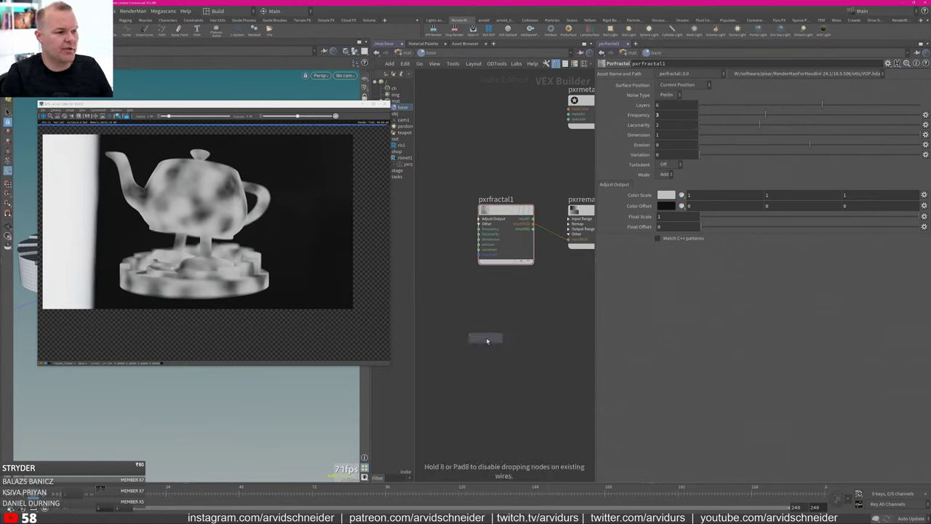
left_click(504, 314)
left_click_drag(503, 314, 437, 291)
middle_click_drag(520, 311, 564, 308)
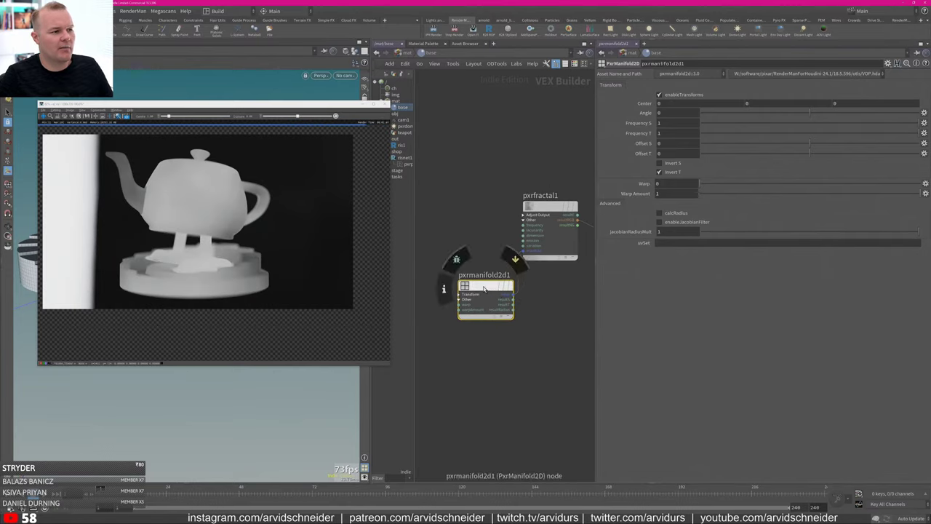
left_click_drag(482, 287, 460, 275)
Set both Frequency S and Frequency T of the PxrManifold2D node to 20.
mouse_move(668, 123)
middle_mouse_down()
mouse_move(671, 110)
mouse_move(671, 122)
middle_mouse_up()
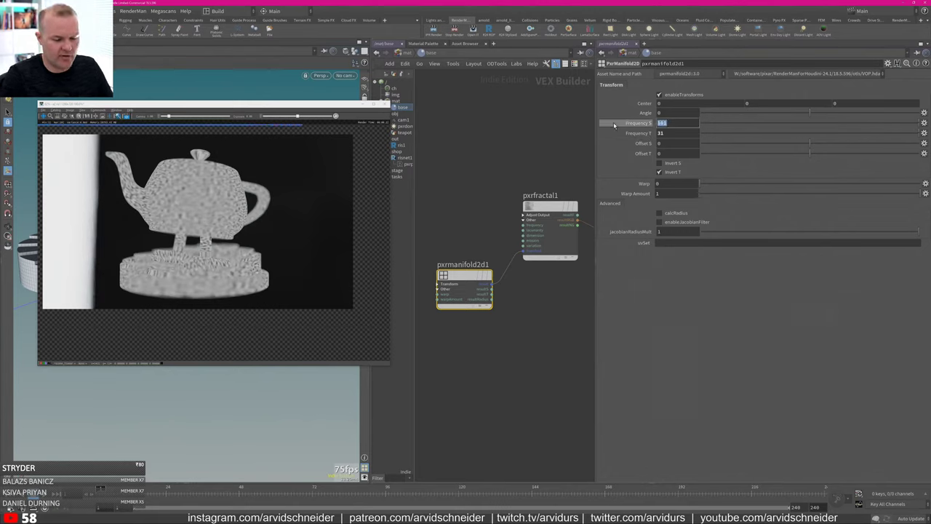
type("20")
key("Tab")
type("20")
key("Return")
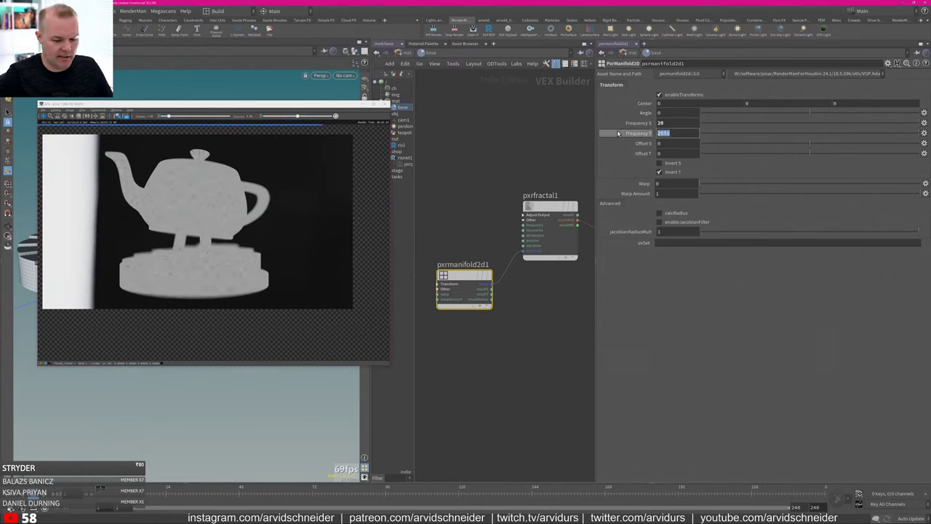
middle_click_drag(619, 133, 618, 133)
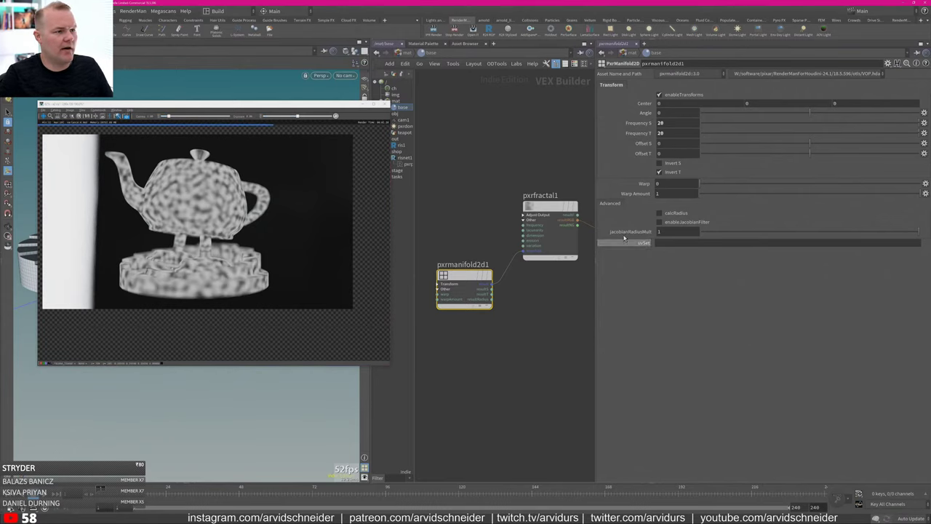
Reset the PxrFractal frequency to its default and move the PxrManifold2D node slightly upward.
left_click(550, 207)
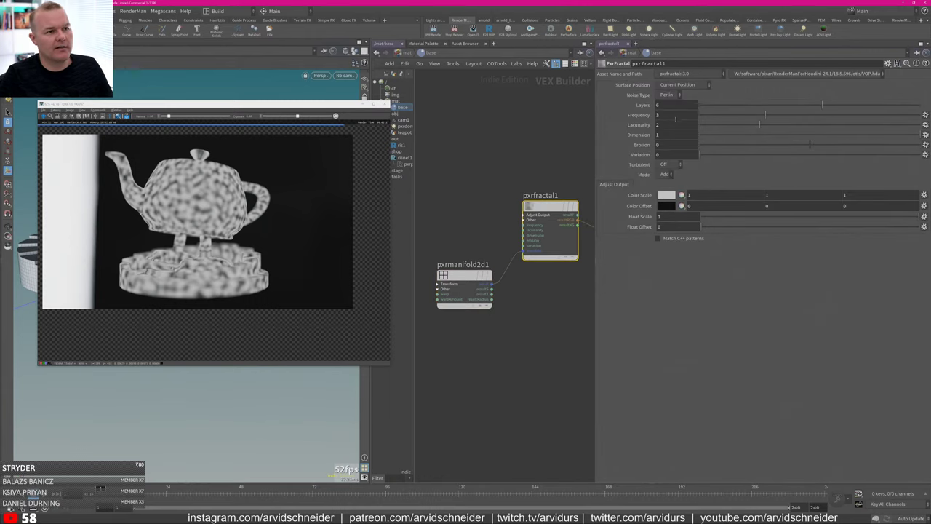
middle_click(675, 119, "ctrl")
middle_click_drag(514, 172, 391, 201)
left_click(512, 241)
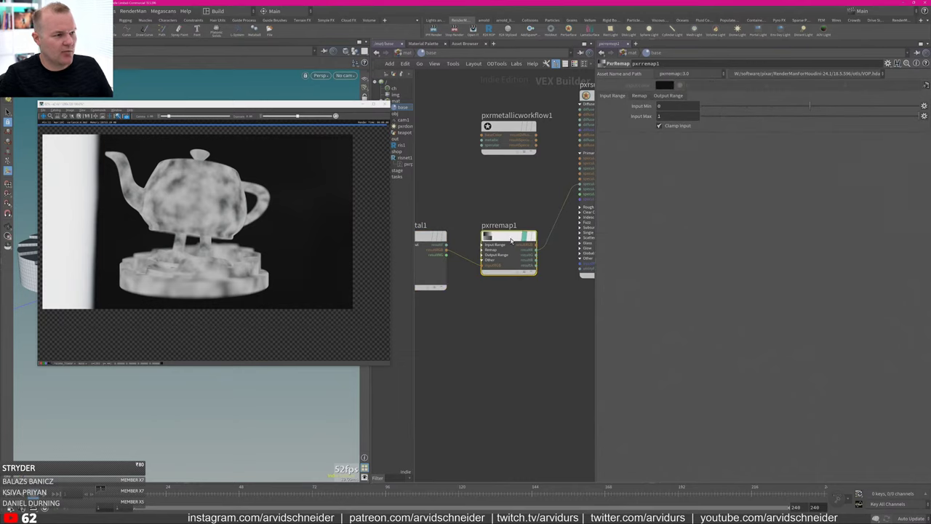
middle_click_drag(506, 183, 594, 150)
left_click_drag(437, 275, 437, 251)
Raise the PxrRemap input minimum to 0.2 and lower its input maximum to increase the pattern's contrast.
middle_click_drag(553, 269, 434, 305)
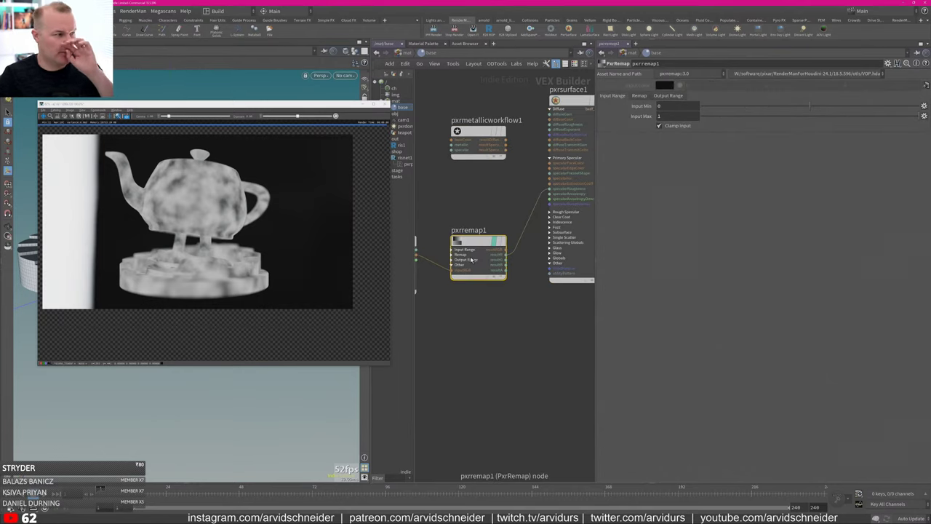
left_click_drag(813, 109, 834, 109)
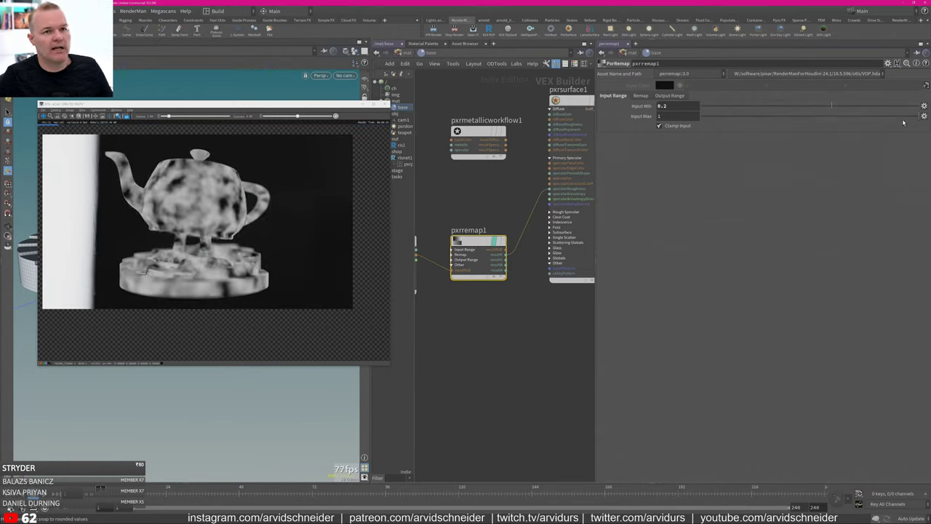
left_click_drag(917, 117, 843, 106)
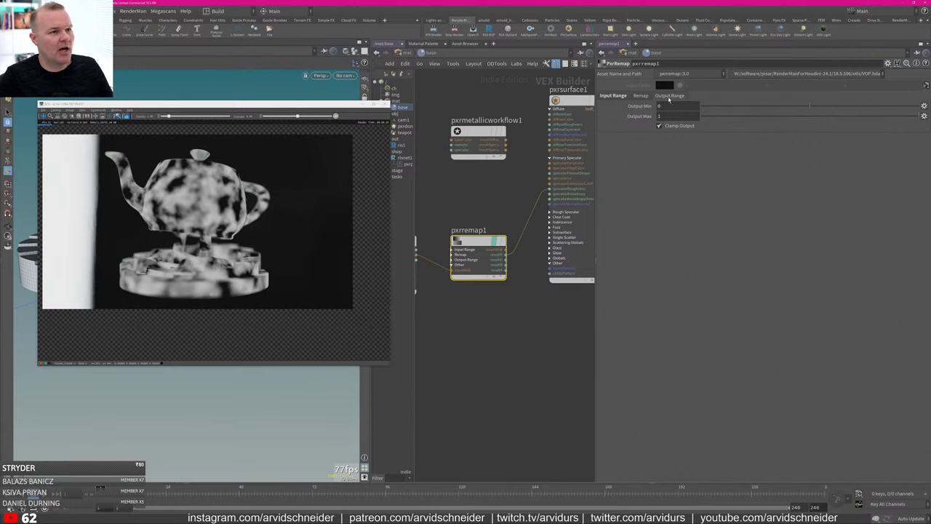
Set the PxrRemap output range to a maximum of 0.55 and a minimum of 0.094.
left_click(670, 95)
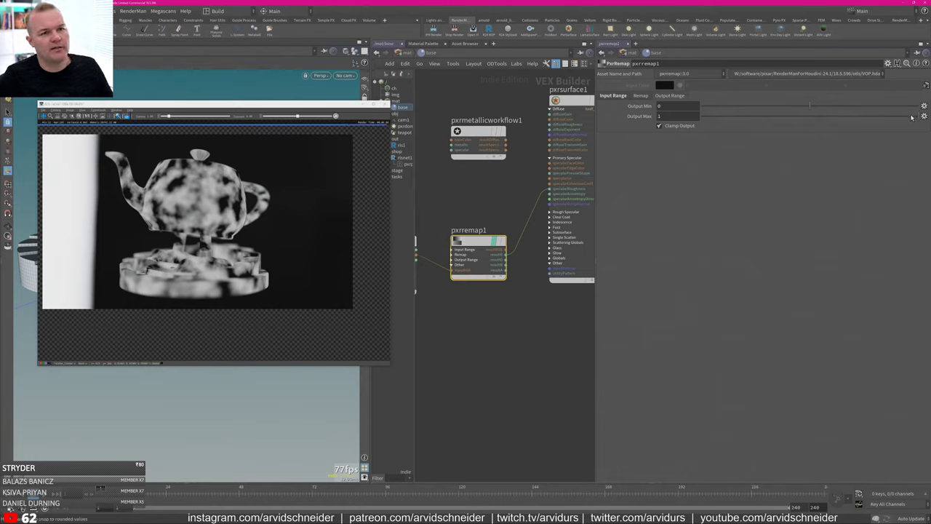
left_click_drag(912, 116, 828, 113)
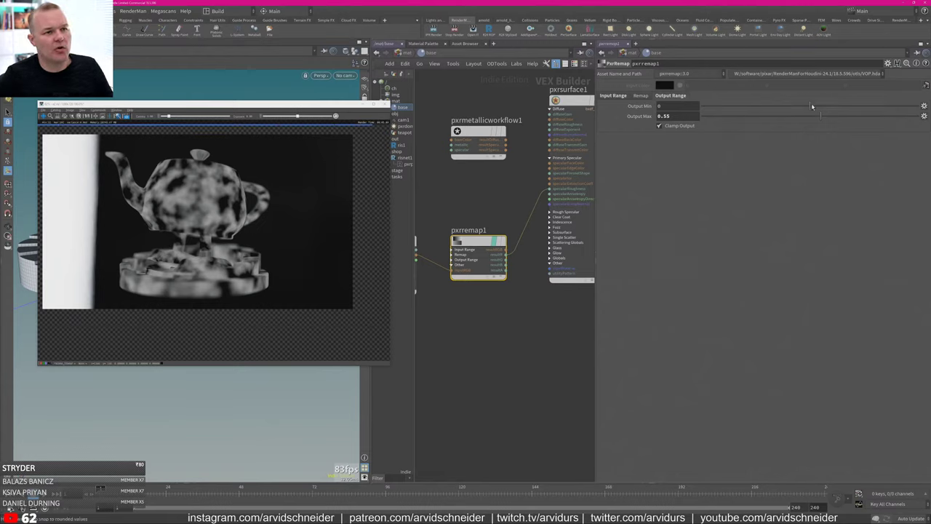
left_click_drag(810, 105, 821, 102)
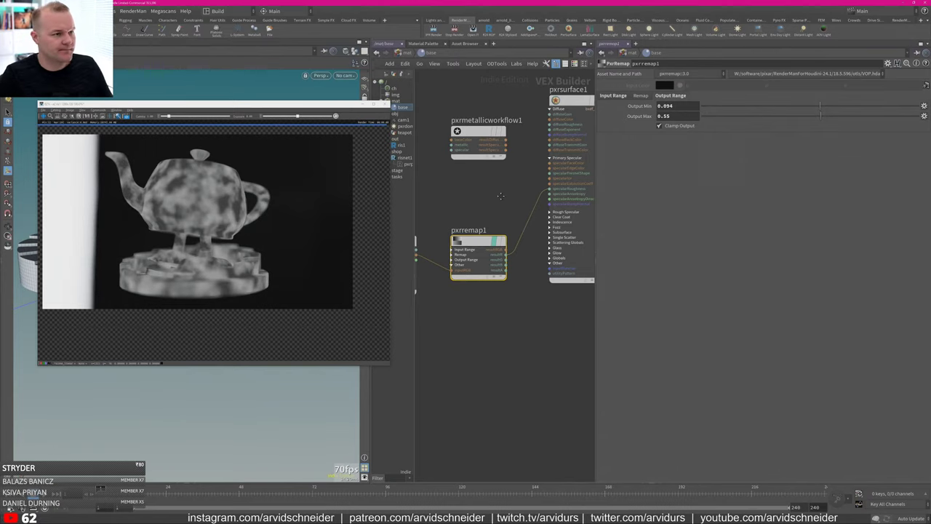
Turn off the PxrRemap preview and check the roughness pattern on the fully shaded teapot.
middle_click_drag(512, 183, 518, 230)
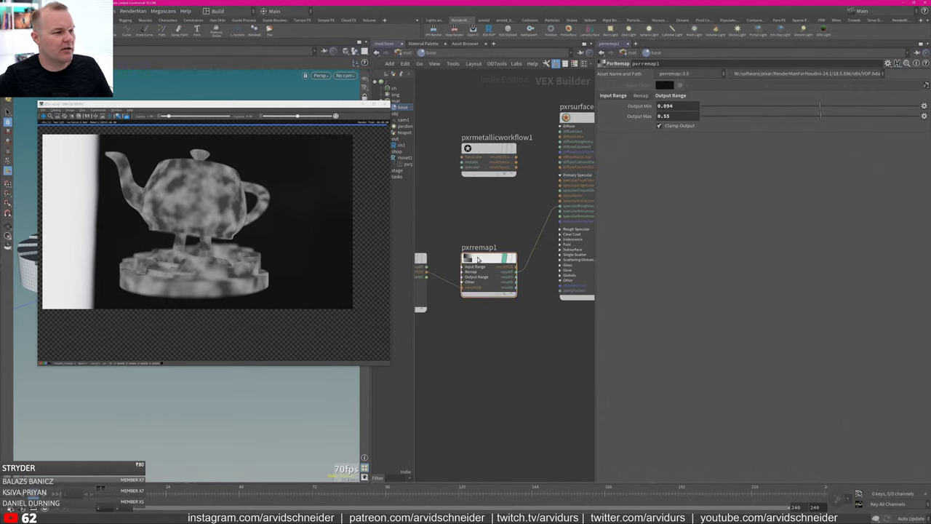
left_click(459, 232)
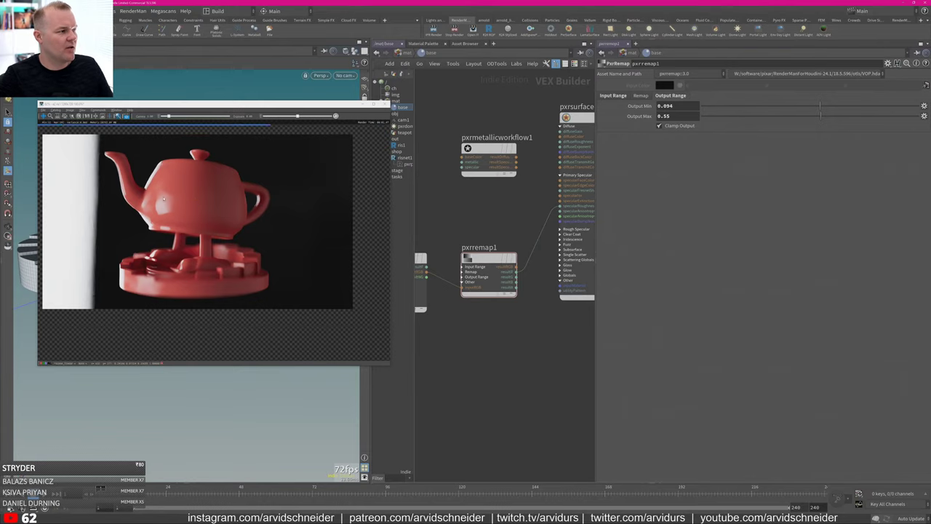
scroll(163, 198, "up", 5)
scroll(225, 190, "down", 3)
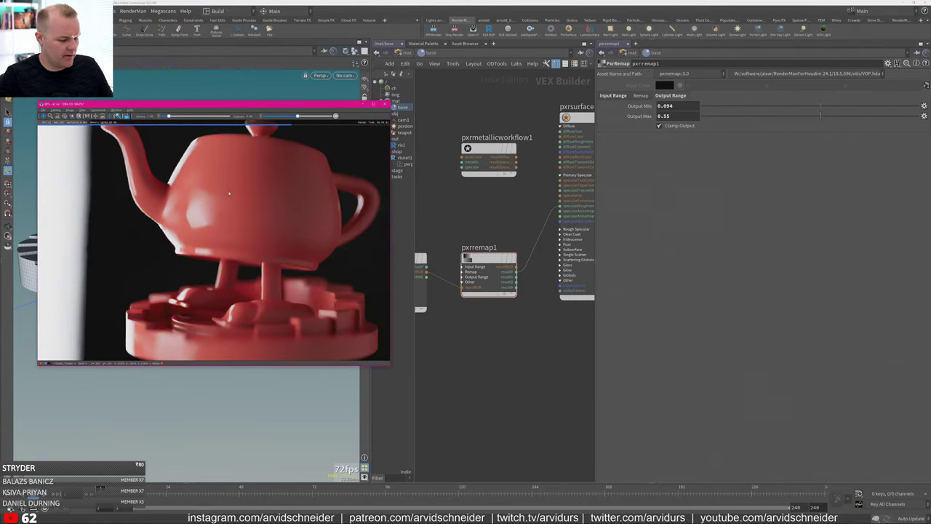
Look over the ris1 render node's settings and examine the highlights on the rendered teapot body.
left_click(404, 158)
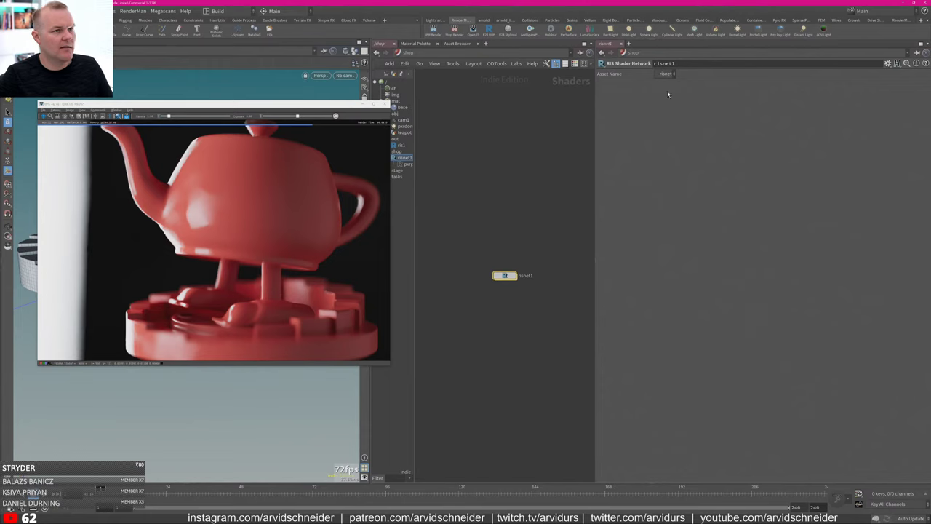
left_click(403, 146)
left_click(697, 192)
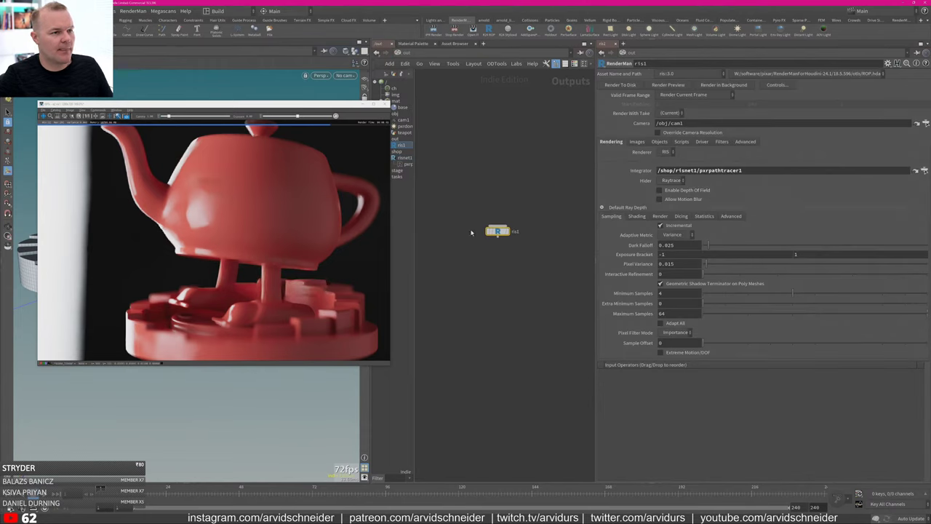
left_click_drag(221, 201, 223, 209)
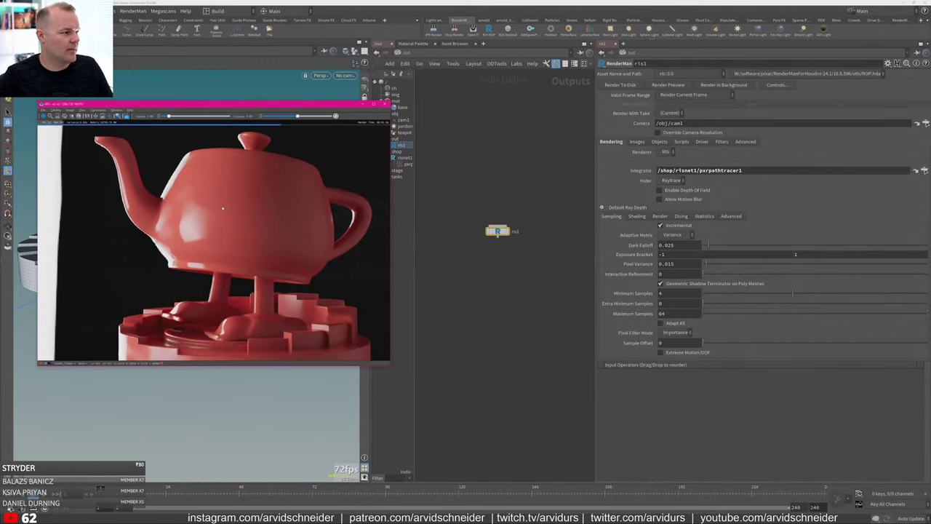
scroll(260, 210, "down", 4)
scroll(260, 213, "up", 2)
right_click(255, 217)
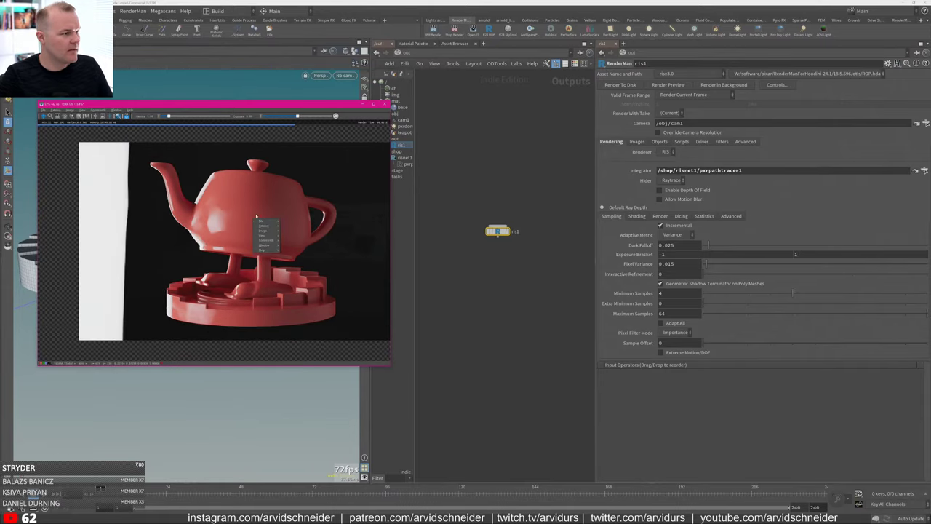
left_click(328, 147)
scroll(328, 147, "up", 2)
left_click_drag(205, 166, 213, 154)
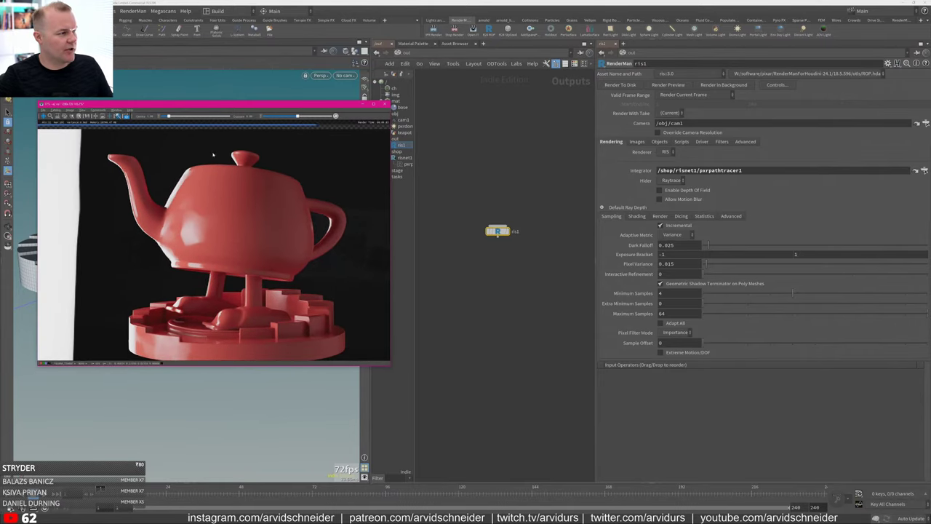
Define a crop region over the spout side of the teapot body and move the render window aside.
left_click_drag(199, 104, 201, 101)
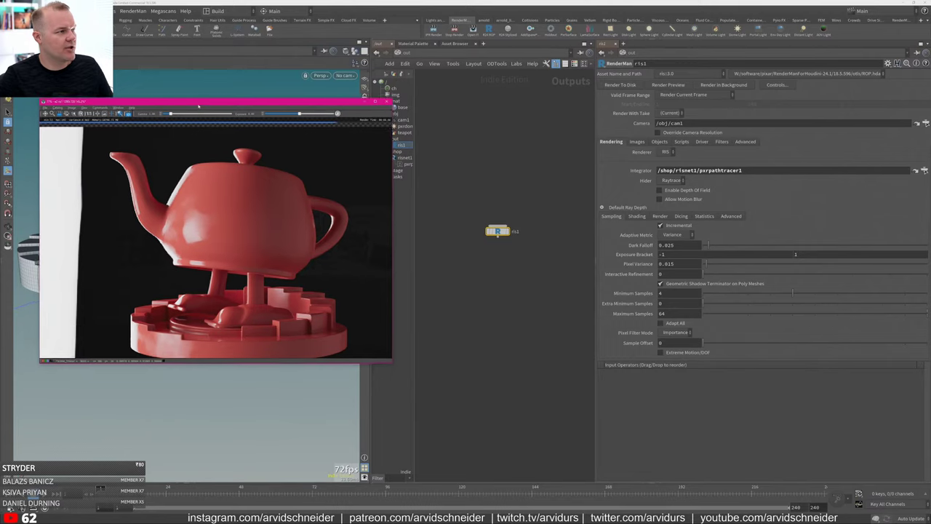
left_click_drag(151, 156, 273, 266)
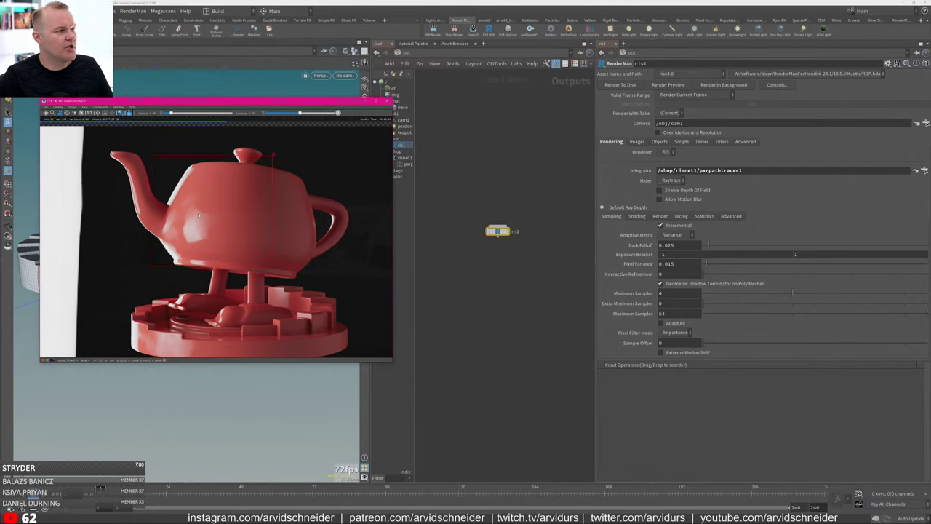
left_click(71, 108)
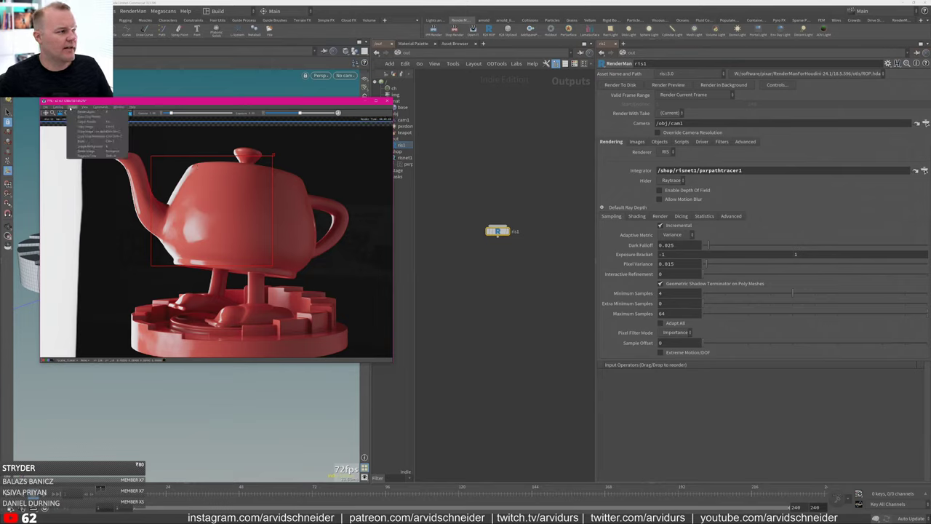
left_click(83, 117)
mouse_move(219, 214)
left_mouse_down()
mouse_move(167, 191)
mouse_move(209, 215)
left_mouse_up()
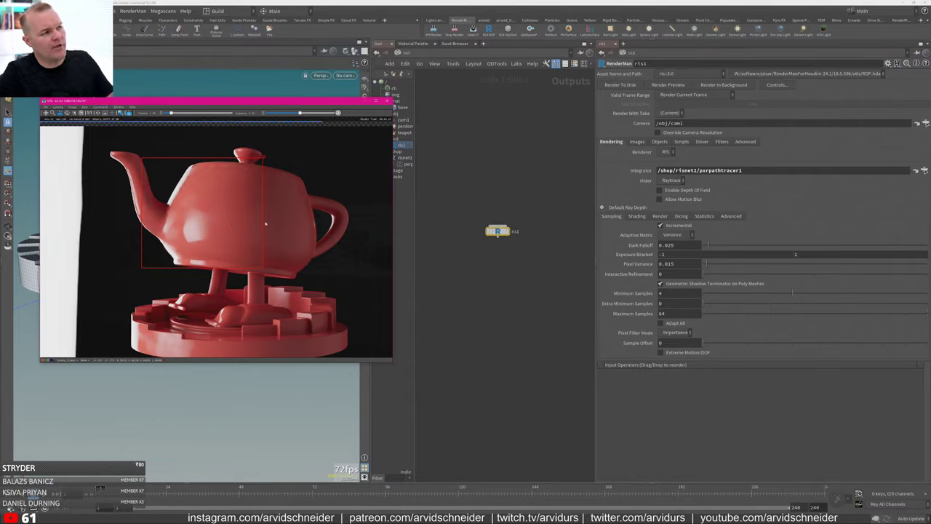
left_click(429, 174)
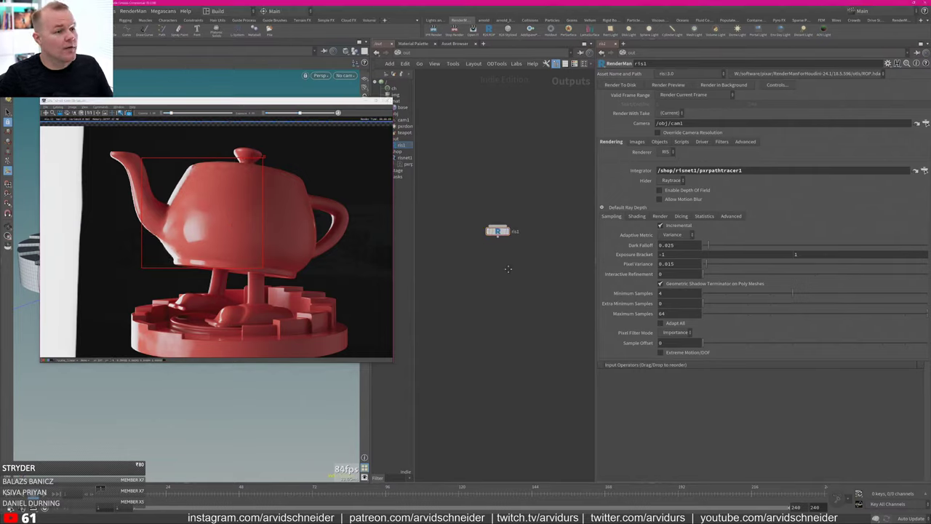
mouse_move(509, 269)
middle_mouse_down()
mouse_move(518, 269)
mouse_move(510, 273)
middle_mouse_up()
left_click_drag(343, 101, 295, 97)
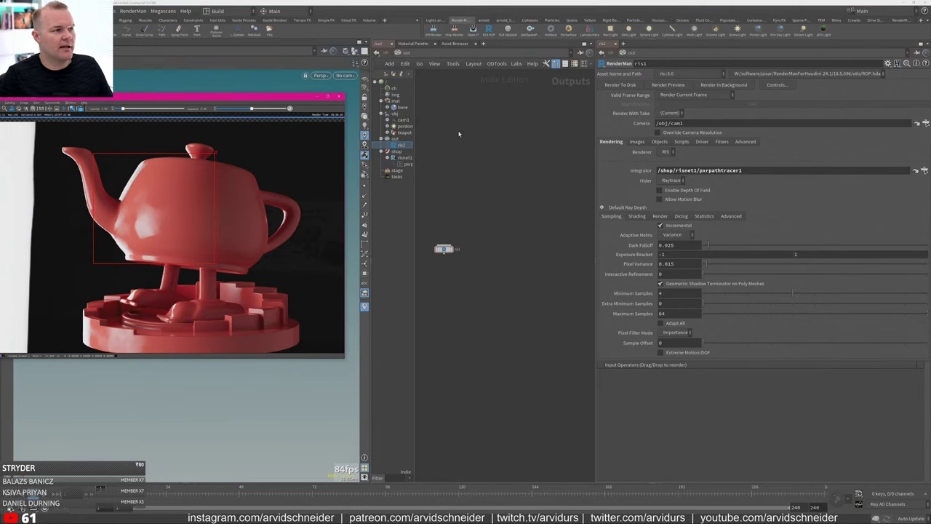
Reopen the base material's network and widen the network editor pane.
left_click(404, 108)
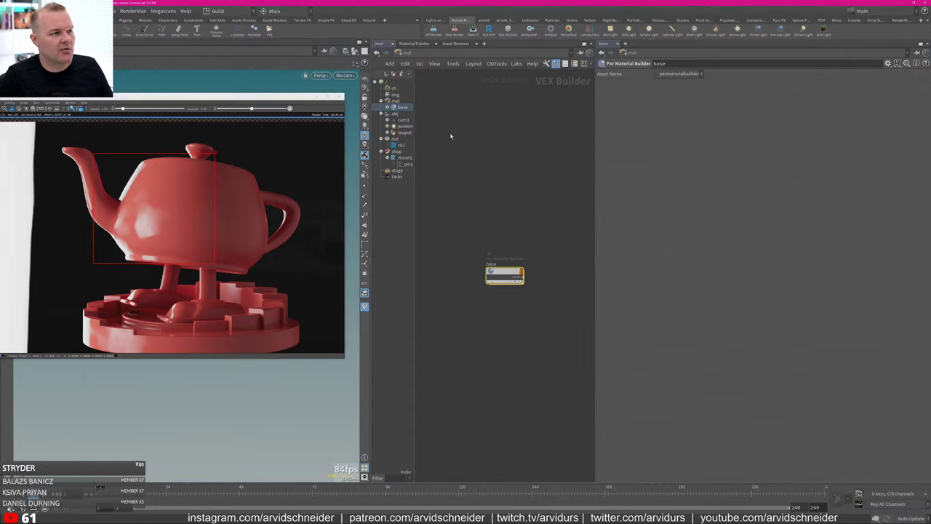
double_click(510, 284)
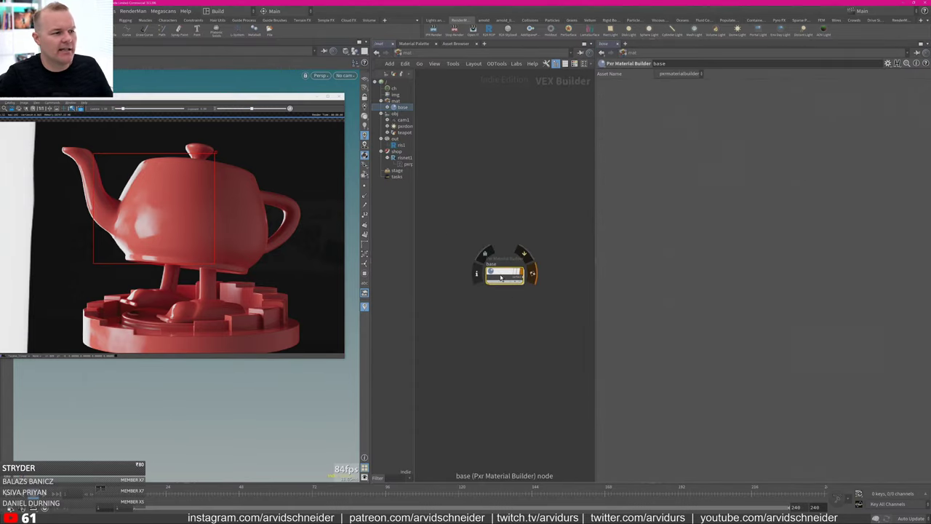
middle_click_drag(489, 360, 527, 305)
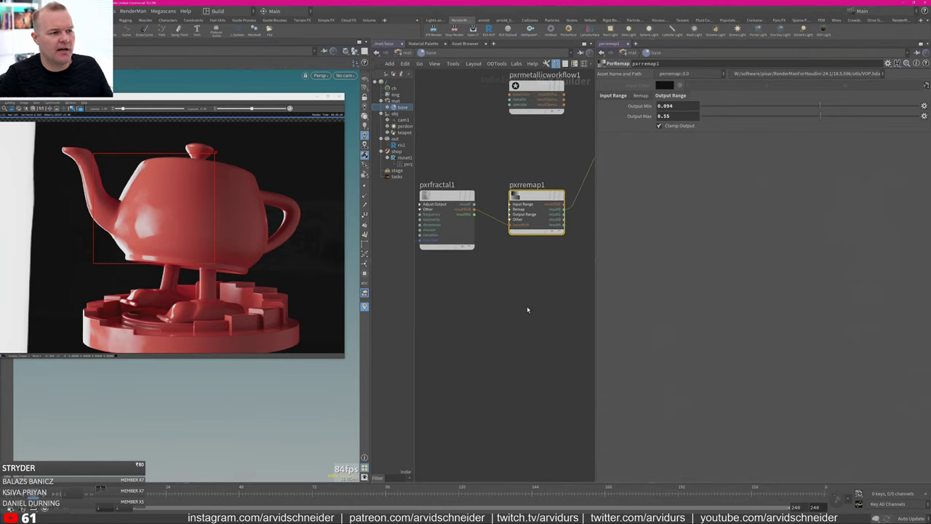
left_click_drag(596, 256, 669, 262)
key("Tab")
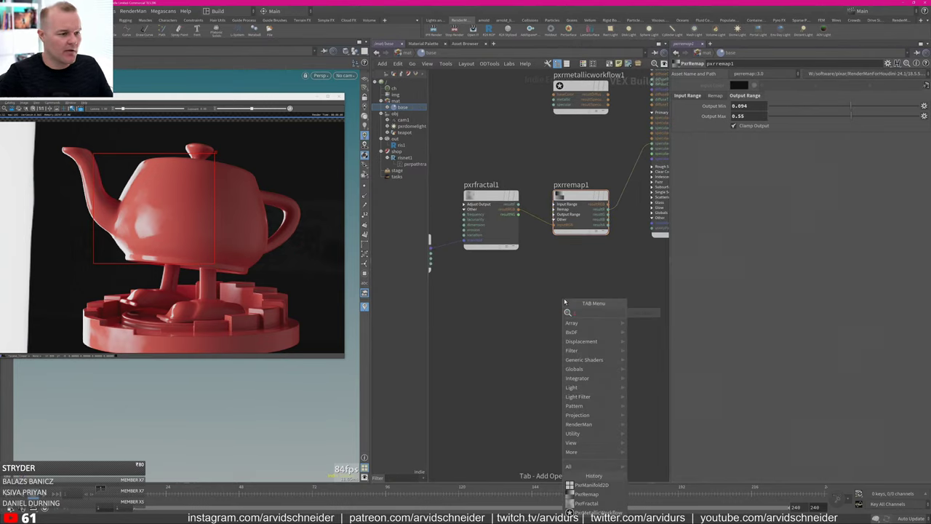
left_click(482, 360)
middle_click_drag(507, 345, 518, 336)
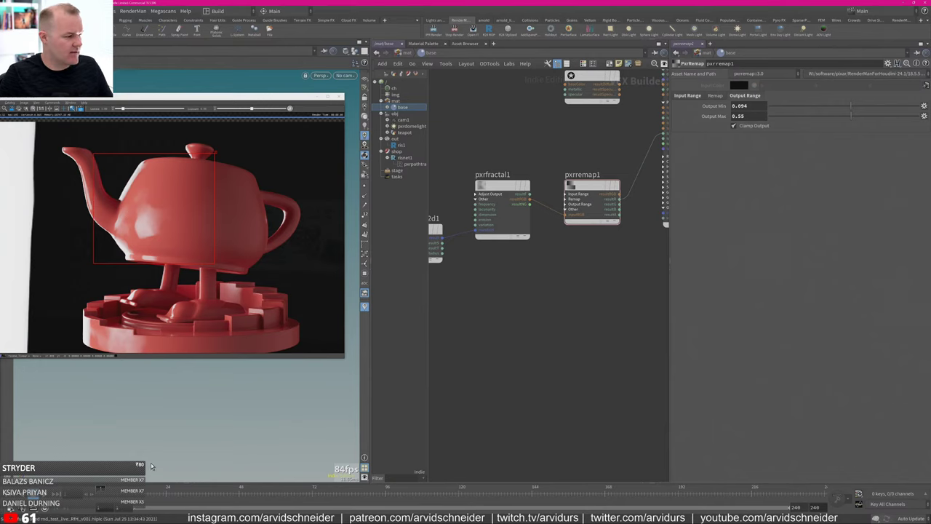
Bring the viewport back in front of the render window, enlarge the lower pane and show the OD Asset Library.
left_click(195, 483)
left_click_drag(136, 238, 373, 219, "alt")
left_click(554, 78)
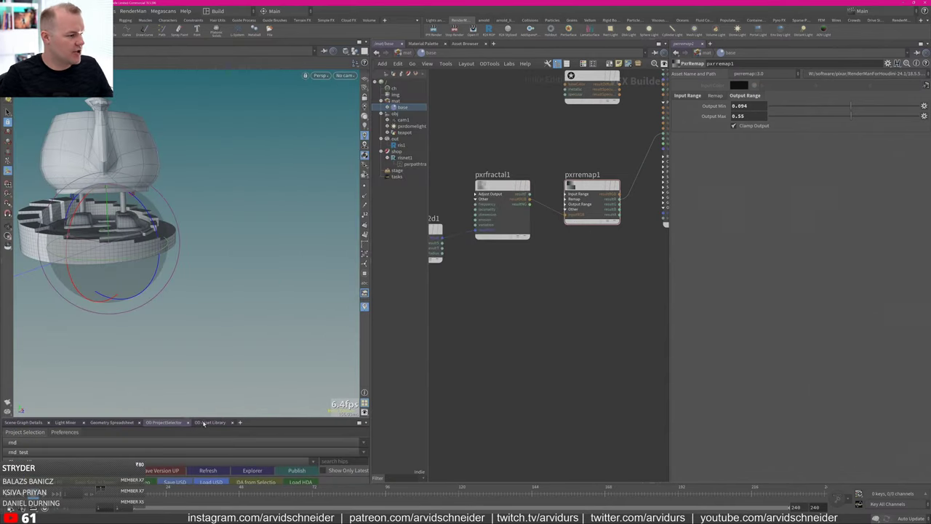
left_click_drag(203, 420, 203, 227)
left_click(210, 229)
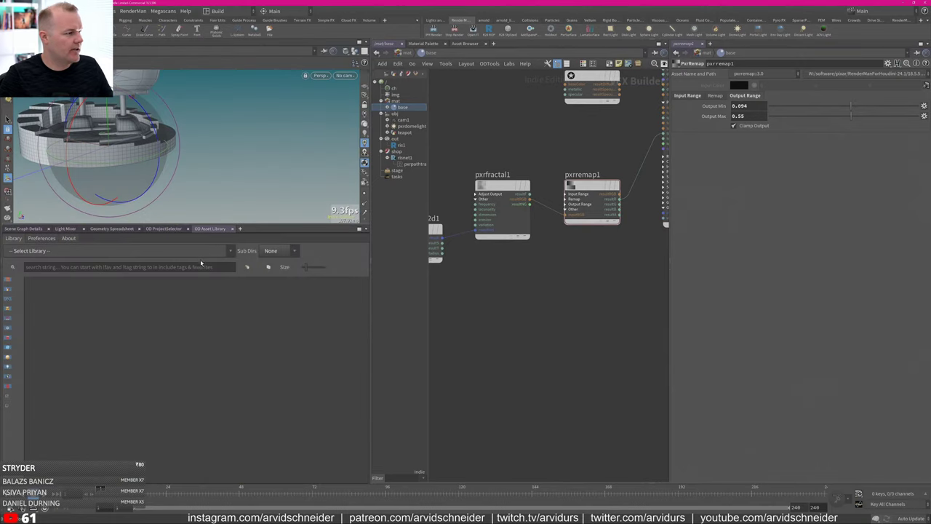
Load the W:/resources/textures library and limit it to the 3dcollective subdirectory.
left_click(85, 251)
left_click(85, 286)
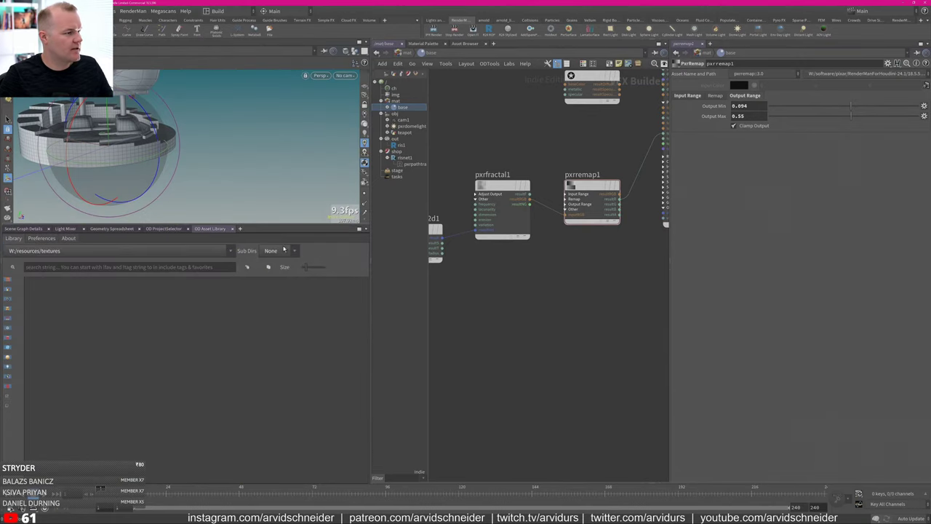
left_click(279, 250)
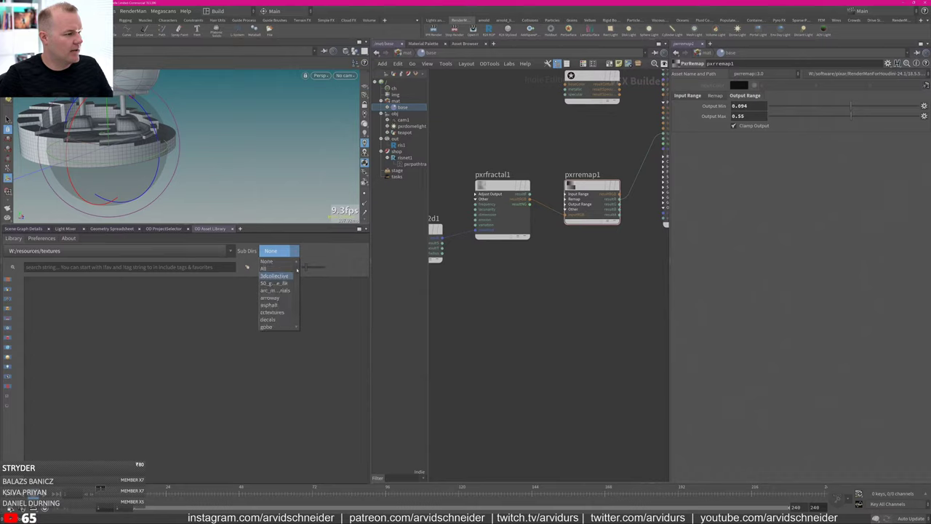
left_click(277, 277)
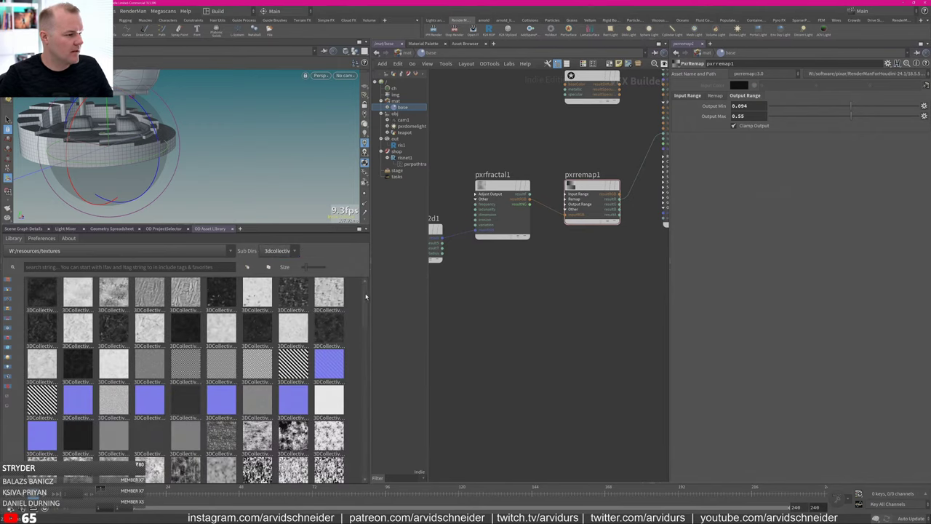
Add the 3DCollective_TexturePack01_Rayones_0009_4K texture from the library to the material network and place it below pxrremap1.
scroll(368, 309, "down", 4)
scroll(369, 323, "down", 5)
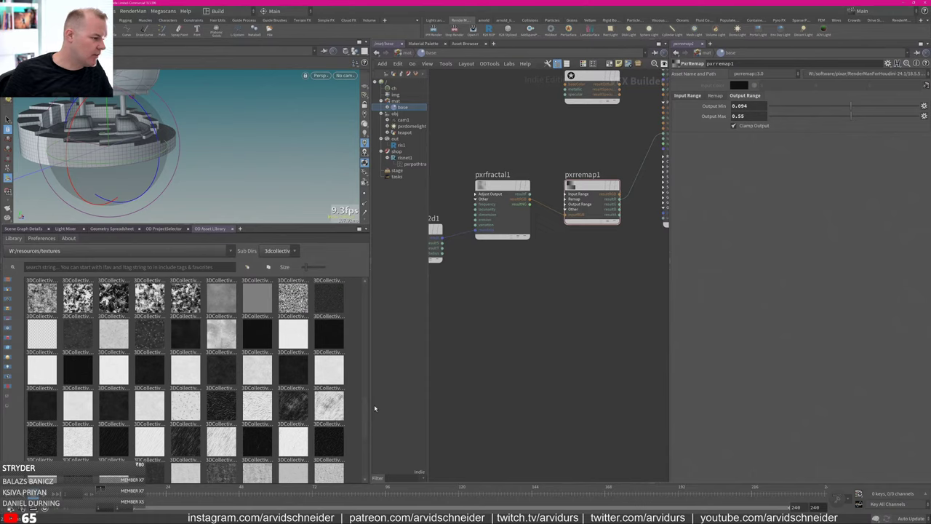
scroll(374, 408, "down", 2)
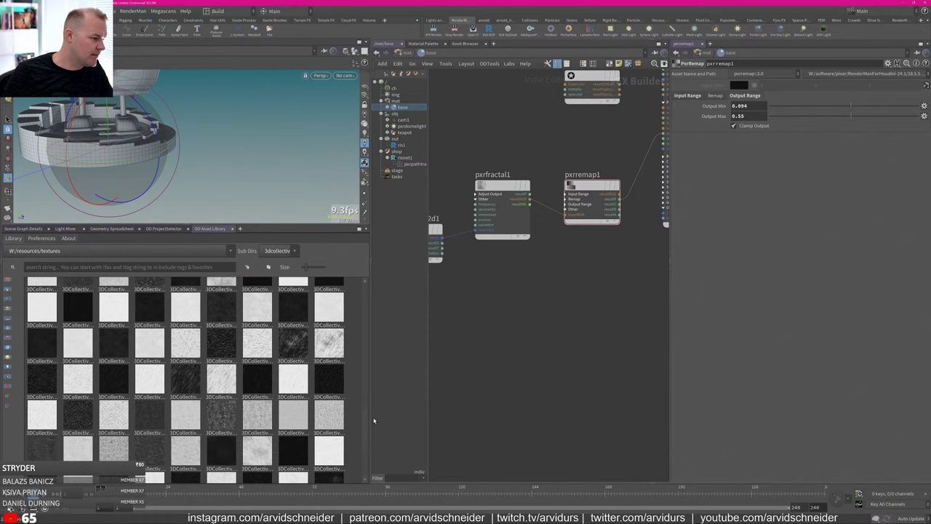
double_click(156, 414)
scroll(565, 231, "down", 6)
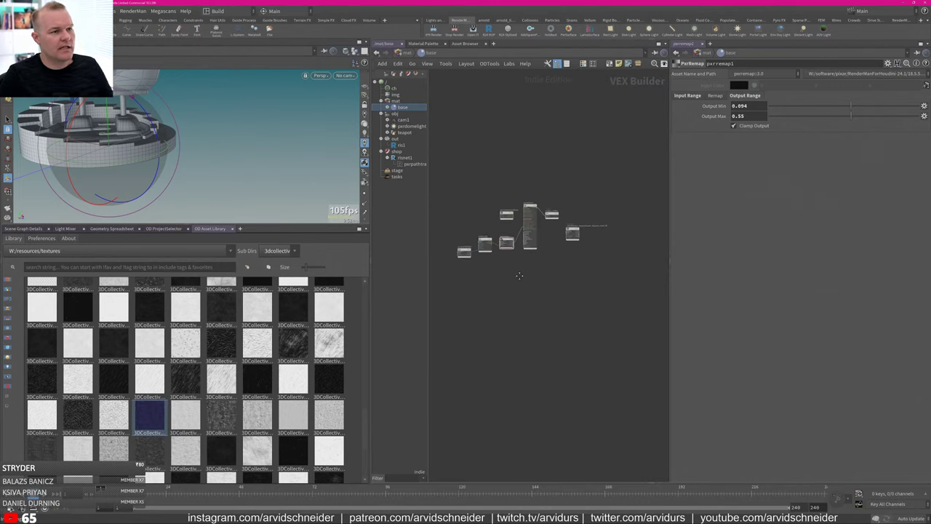
scroll(579, 215, "up", 2)
left_click_drag(564, 224, 459, 299)
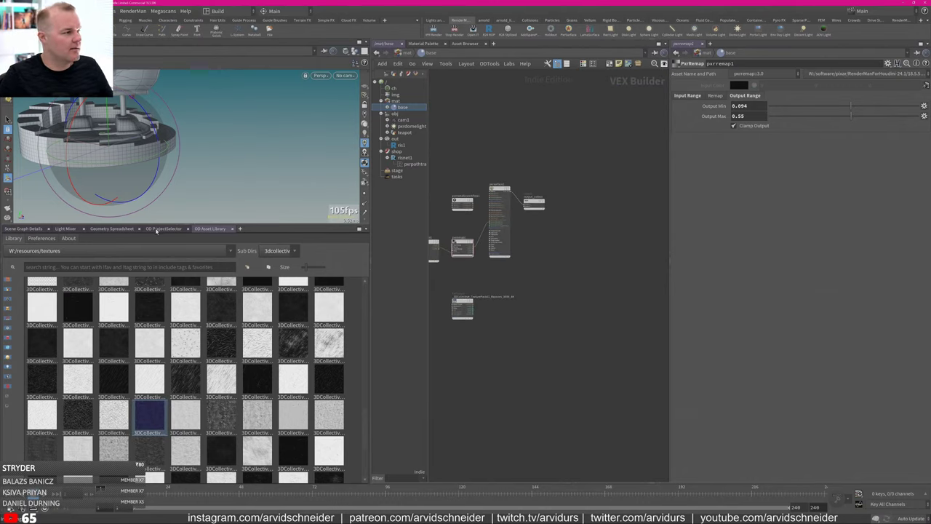
Restore the full-height viewport, orbit around the teapot, and bring the render window in front of it.
left_click(195, 227)
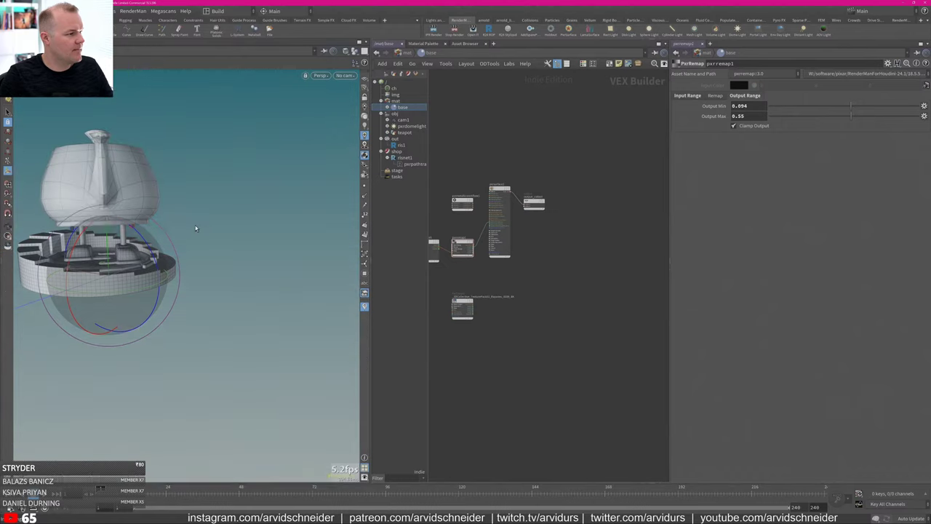
left_click_drag(198, 229, 281, 234, "alt")
key("alt+Tab")
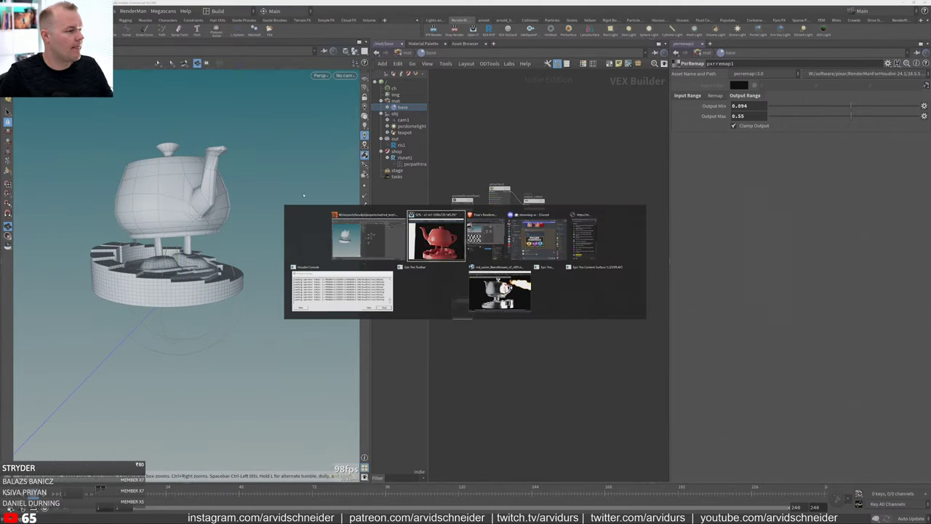
left_click_drag(217, 182, 241, 181, "super")
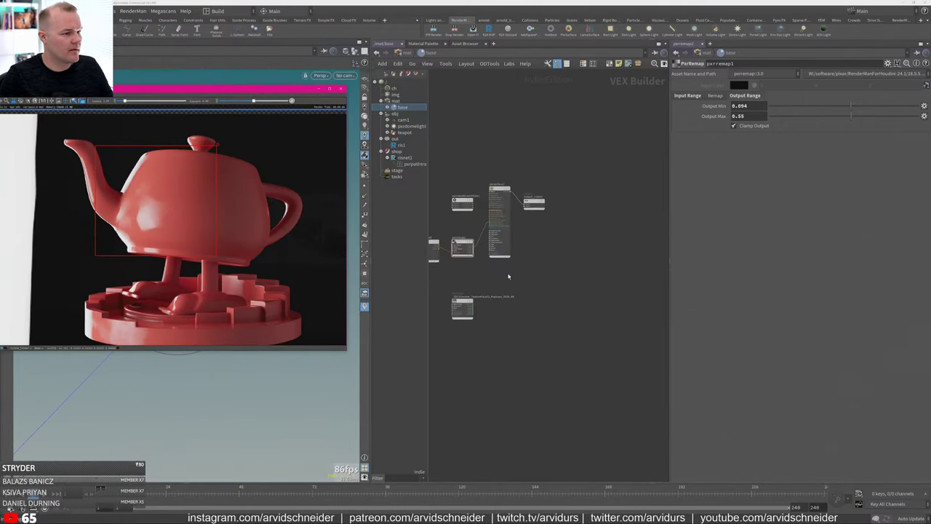
Add a PxrBumpRoughness node beside the Rayones texture node in the base material network.
middle_click_drag(505, 277, 551, 250)
scroll(543, 271, "up", 5)
left_click(486, 326)
key("Tab")
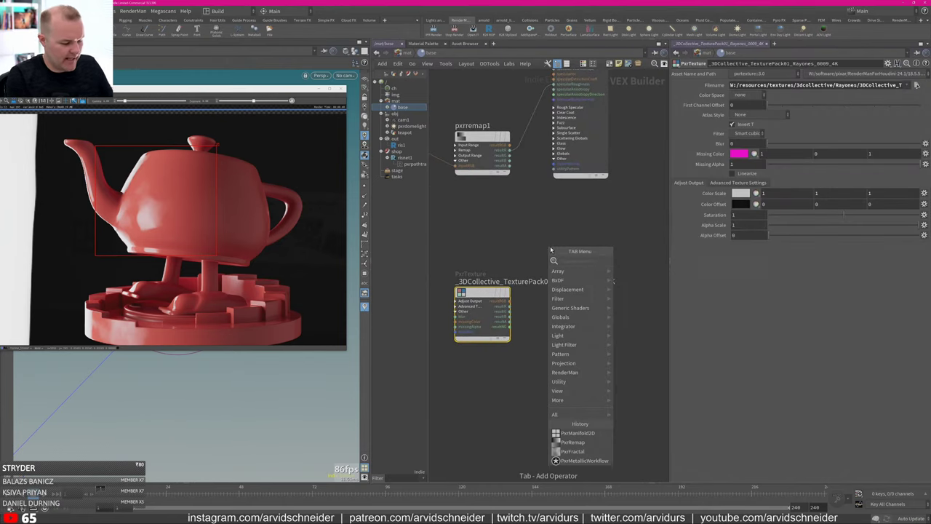
type("bump")
key("Down")
key("Down")
key("Down")
key("Return")
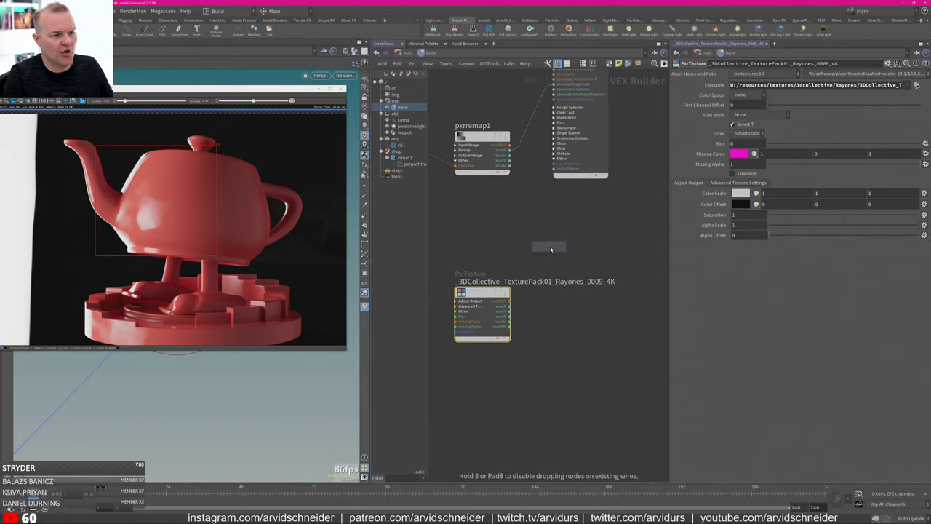
left_click(595, 250)
Copy the Rayones texture's file path from the PxrTexture node into the bump roughness node's b2r Texture.
left_click(483, 299)
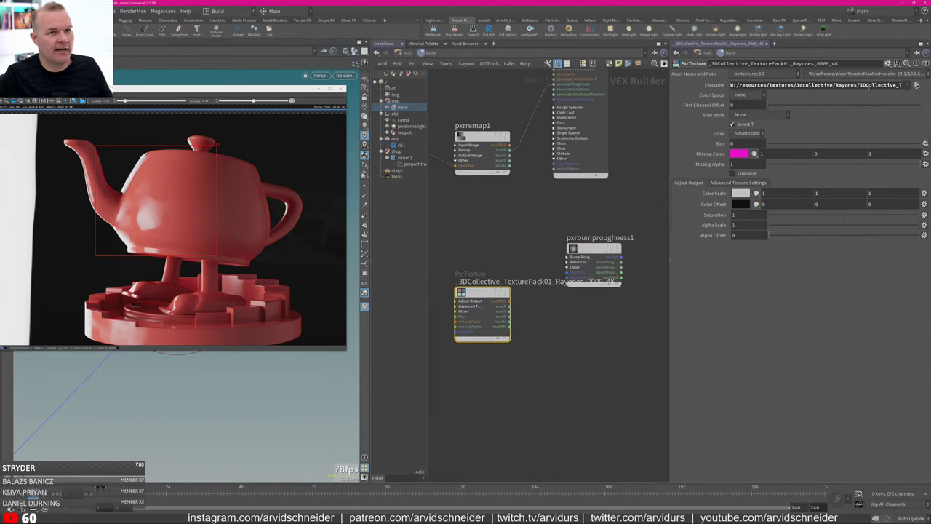
left_click(871, 85)
key("ctrl+a")
left_click(595, 249)
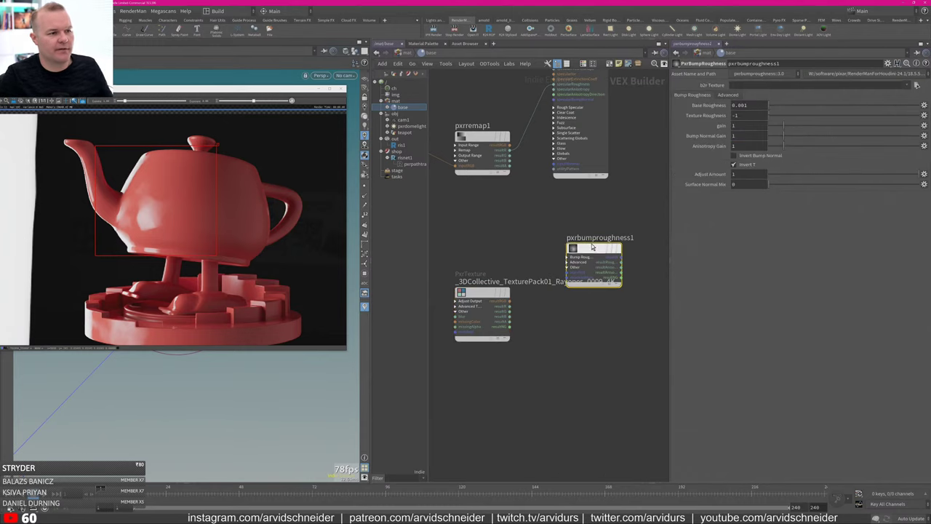
left_click(777, 85)
key("ctrl+v")
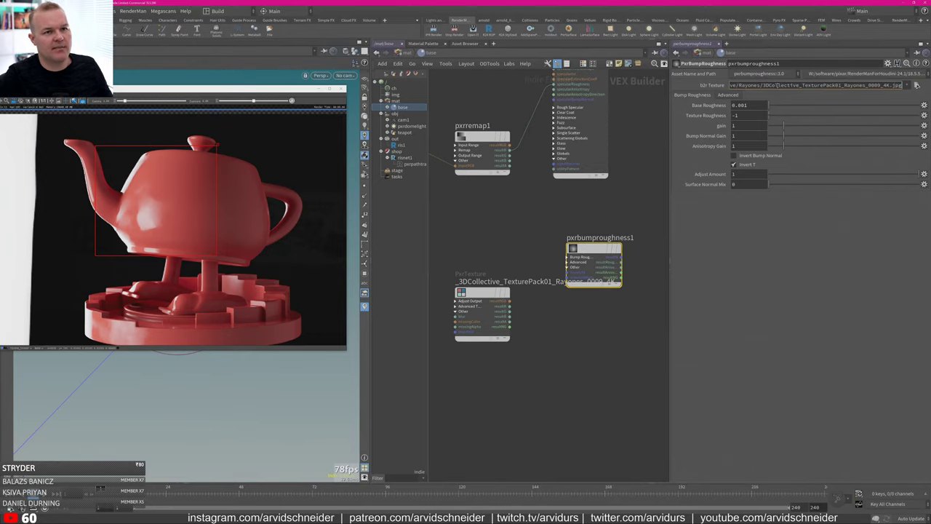
Delete the Rayones PxrTexture node, reposition pxrbumproughness1 below the surface node, and set its color space to data.
left_click(482, 294)
key("Delete")
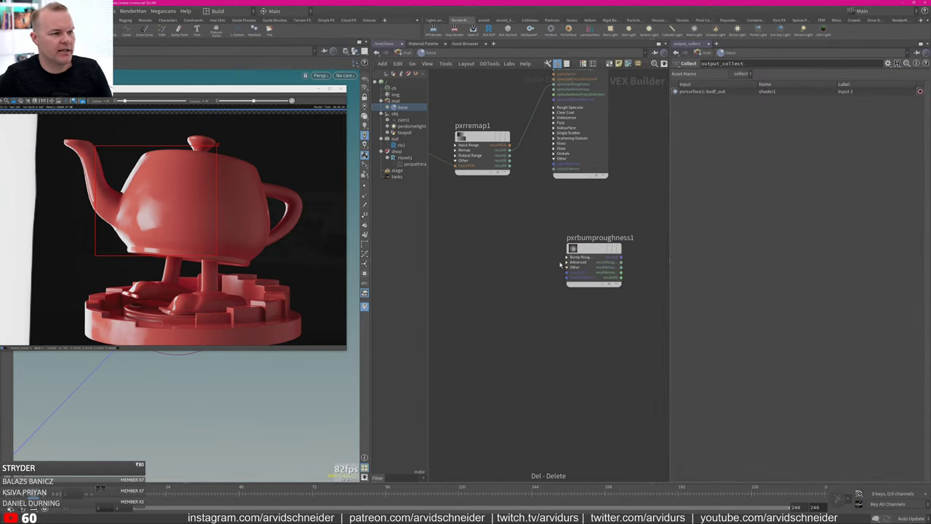
left_click_drag(571, 251, 524, 256)
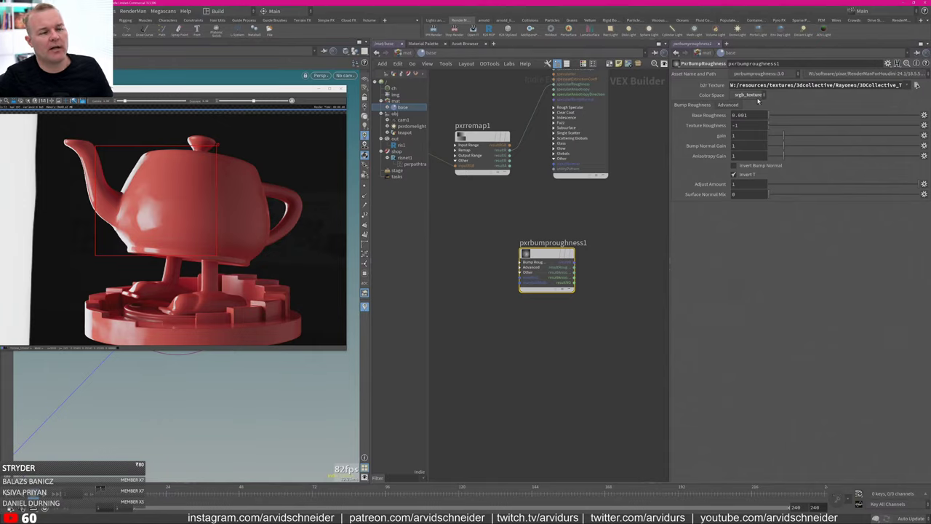
left_click(750, 96)
left_click(750, 140)
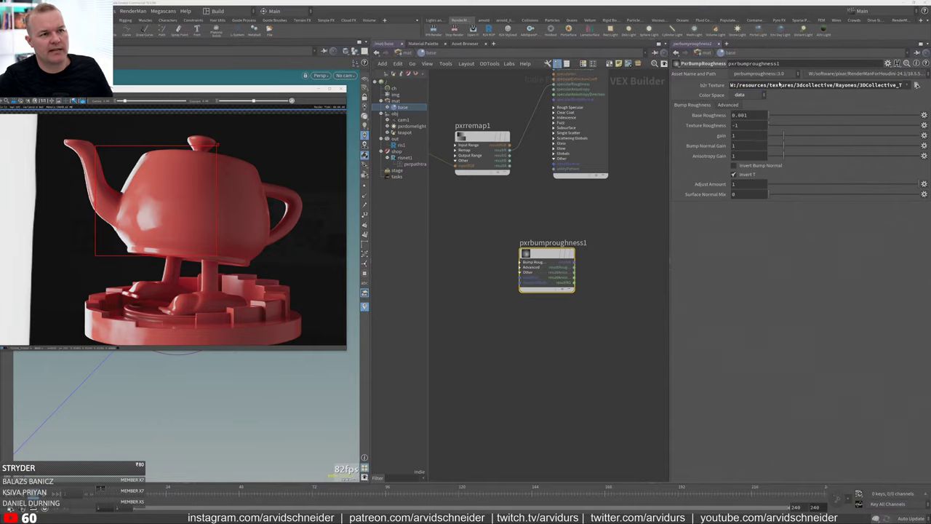
Move the render window over the network editor and show the RenderMan Texture Manager.
left_click_drag(182, 89, 548, 129)
left_click(93, 44)
left_click(186, 65)
left_click(82, 44)
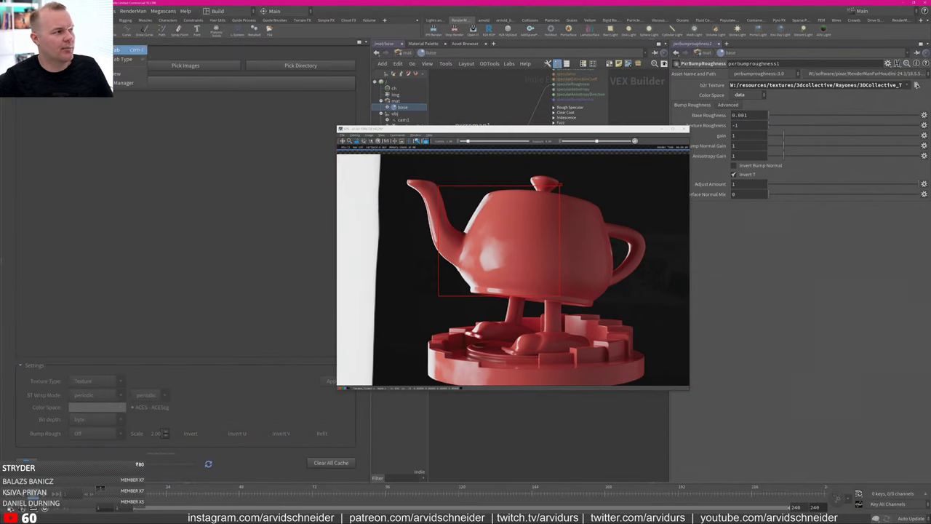
mouse_move(126, 64)
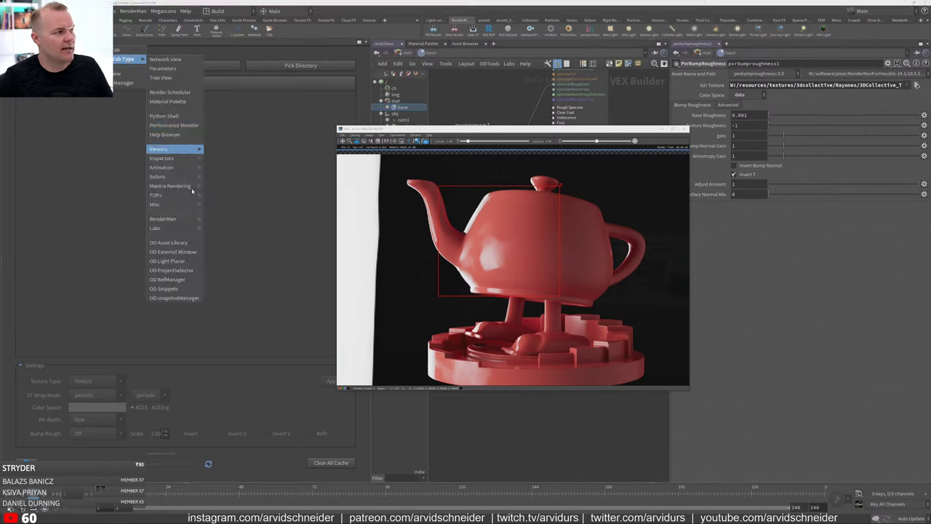
mouse_move(175, 219)
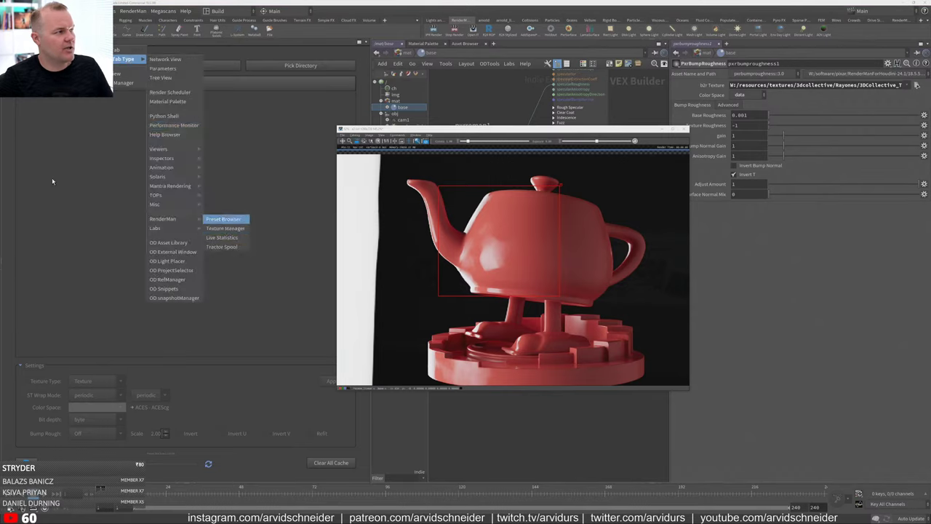
left_click(225, 229)
Set Bump Rough to Bump Map for the Rayones_0009_4K texture and apply the conversion settings.
left_click(226, 111)
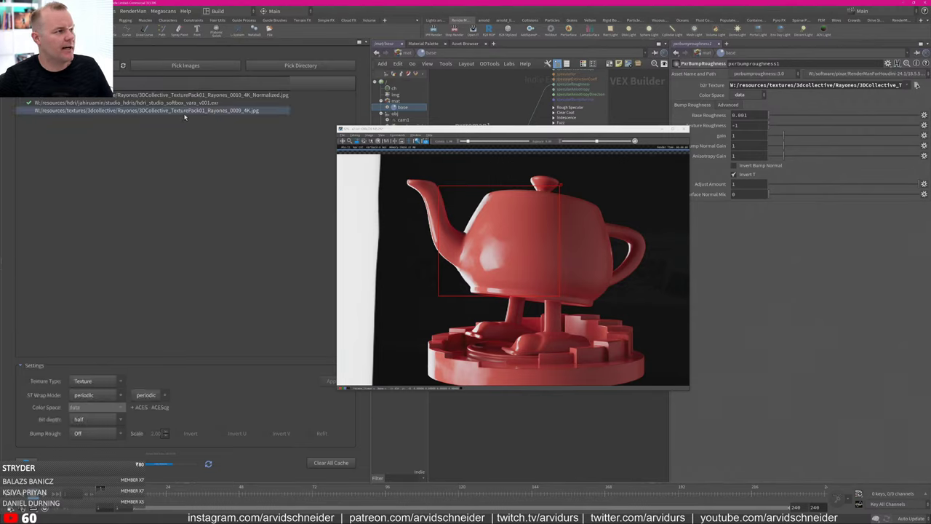
left_click(95, 432)
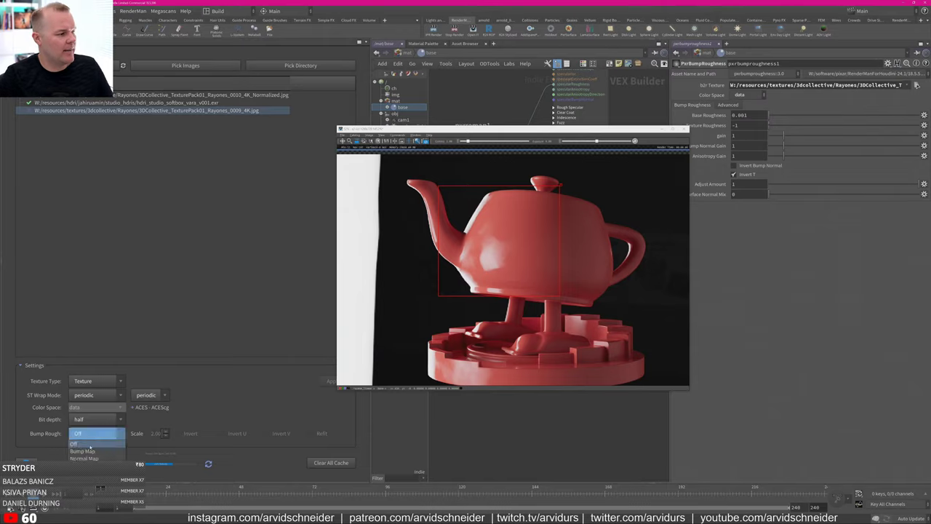
left_click(91, 451)
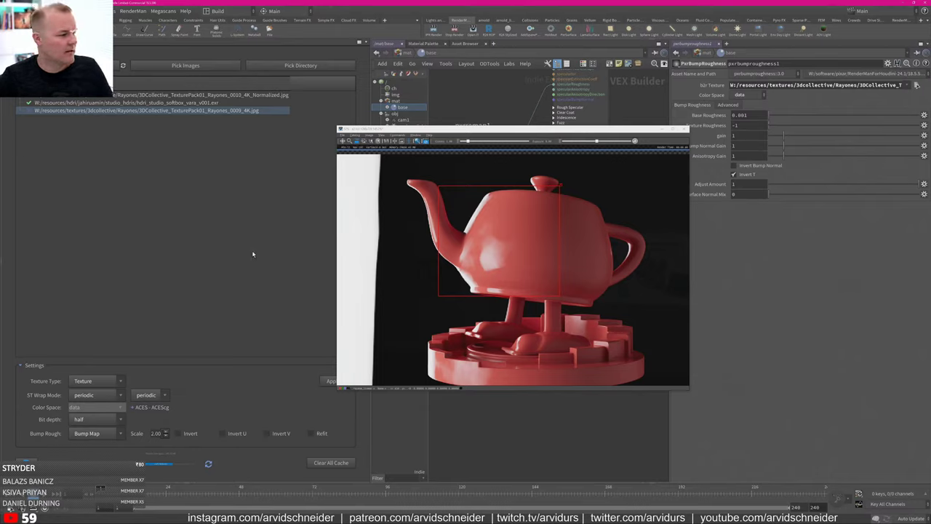
left_click(323, 381)
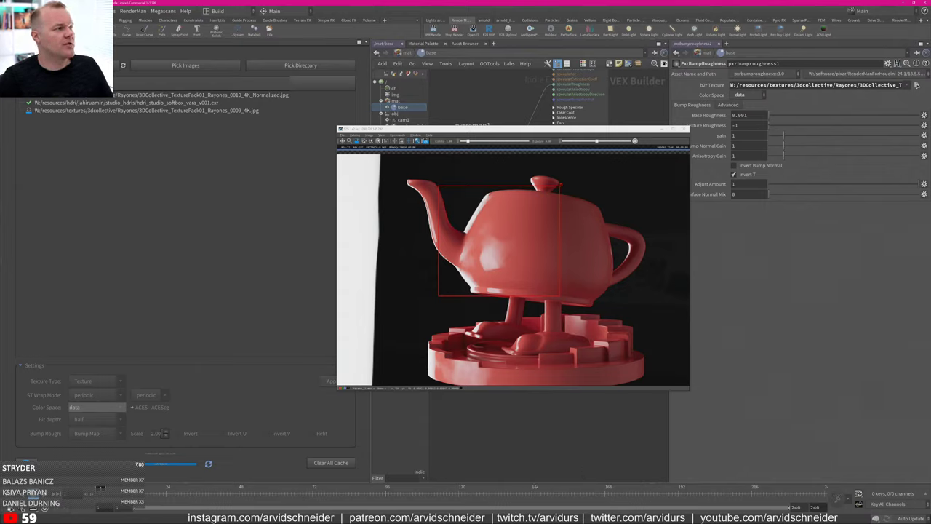
Open RenderMan's Live Statistics and try to attach it to the running render.
left_click(83, 43)
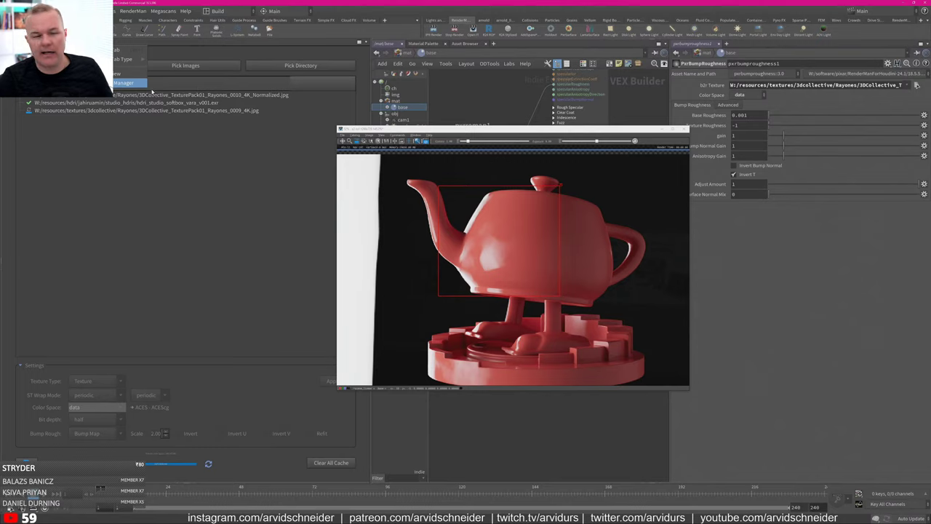
mouse_move(127, 59)
mouse_move(192, 230)
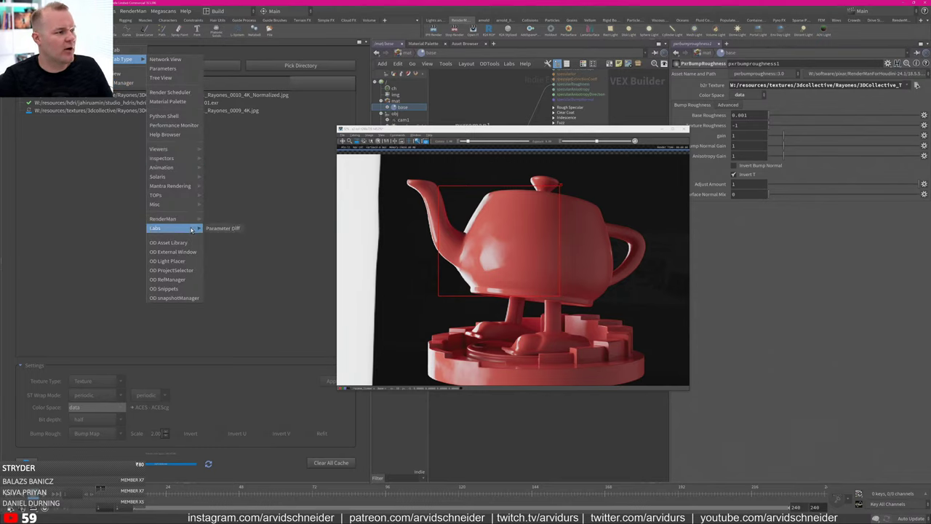
left_click(228, 239)
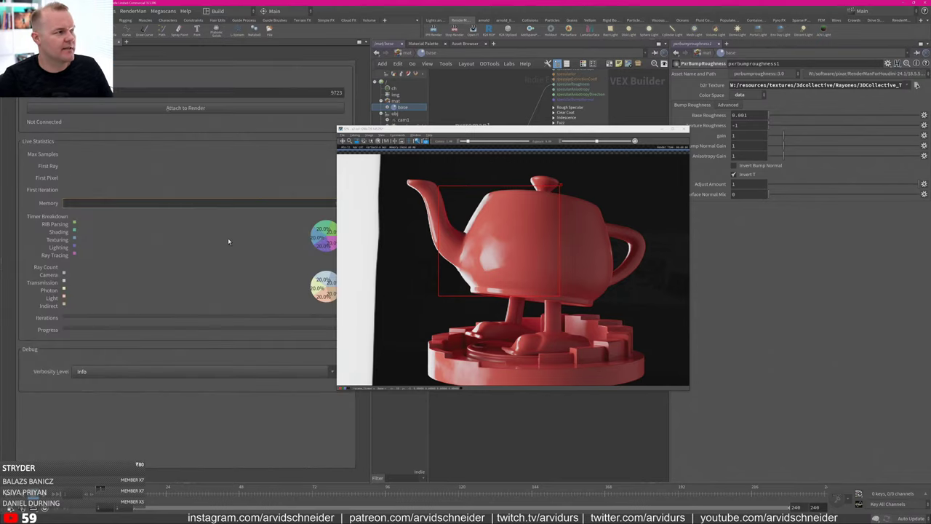
left_click(218, 109)
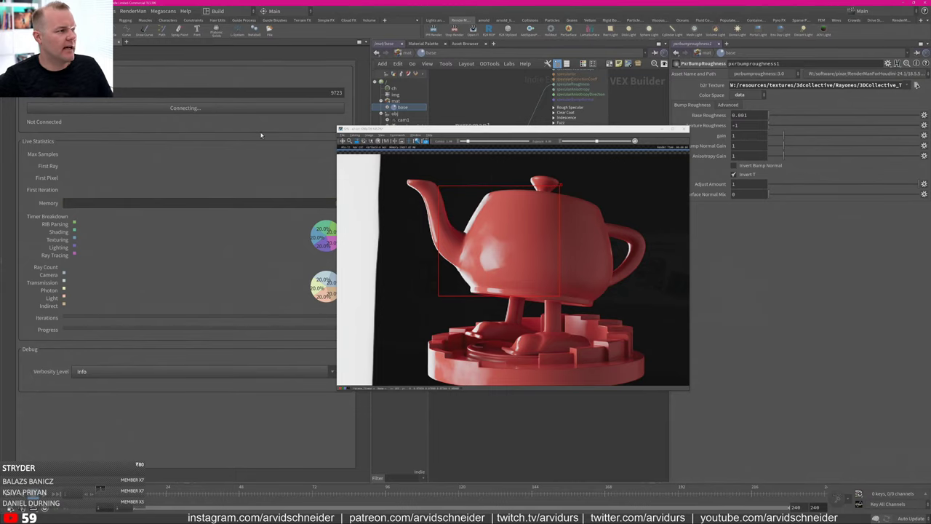
Move the render window away from the statistics and bring the Houdini Console forward.
left_click_drag(453, 129, 575, 123)
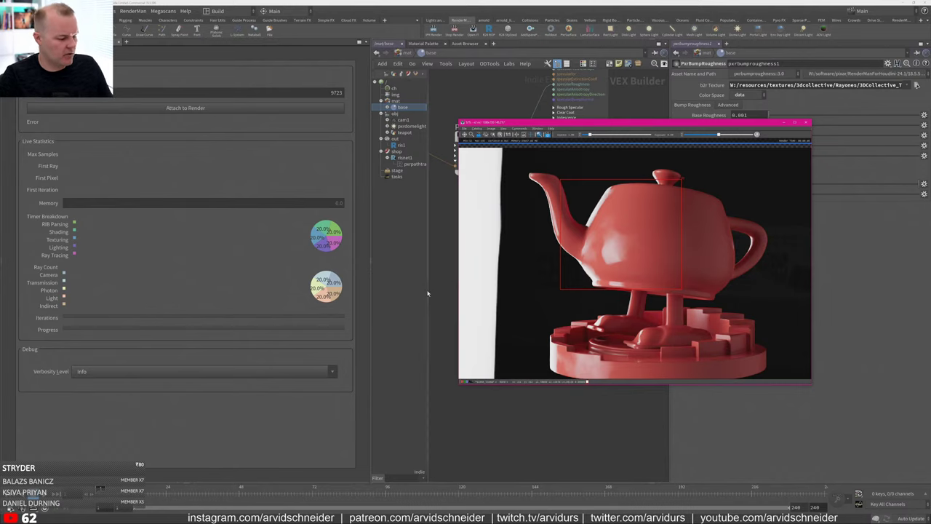
key("alt+Tab")
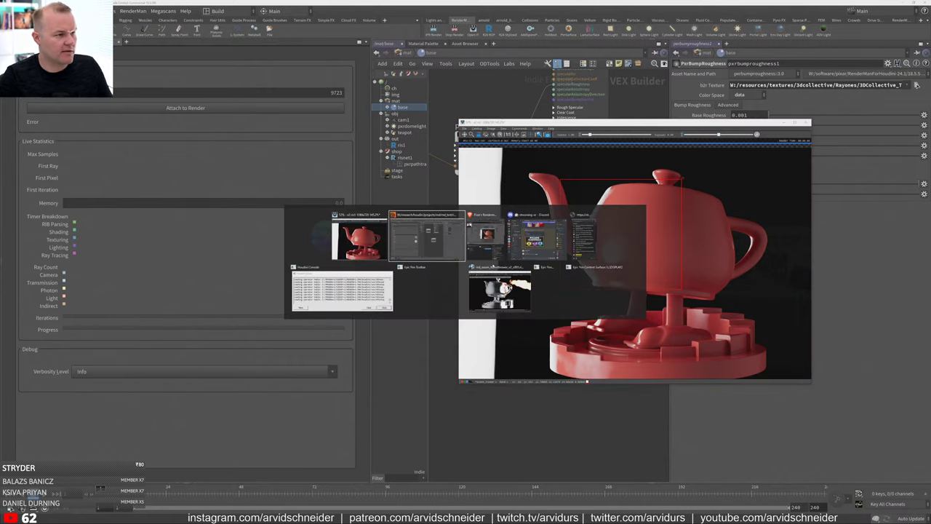
left_click(361, 300)
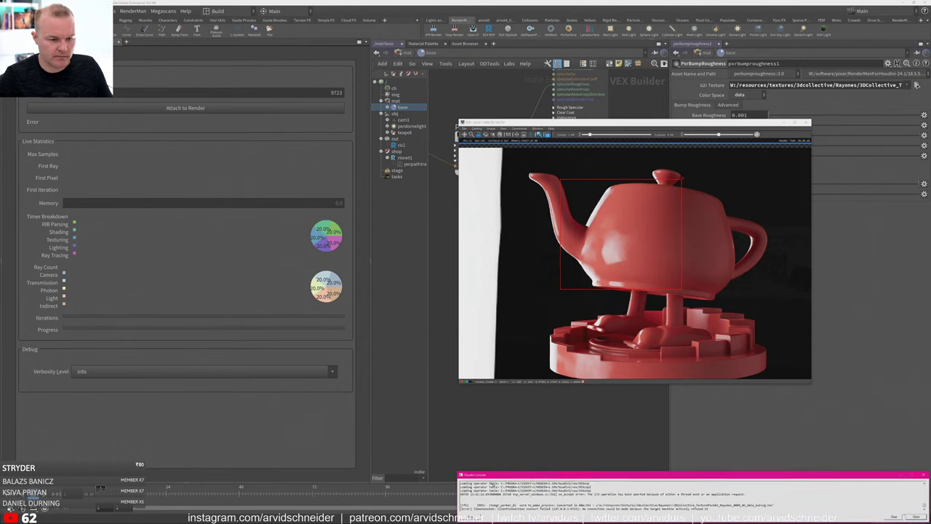
Restart the render, clear its crop region, and attach Live Statistics to it.
left_click(458, 35)
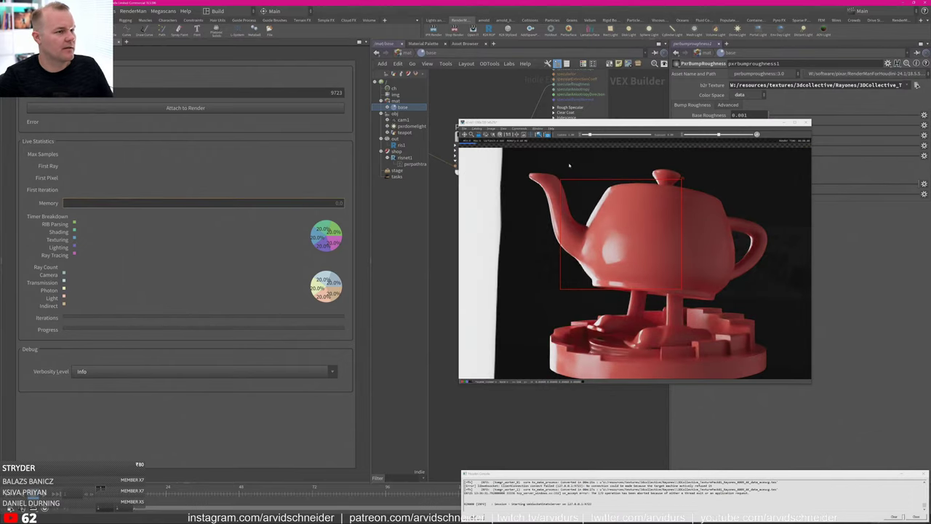
left_click(570, 166)
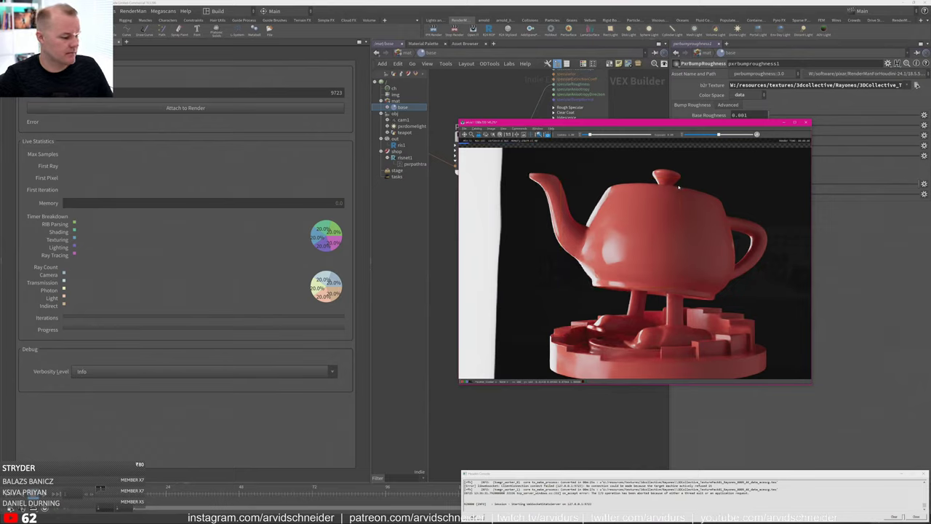
left_click(253, 108)
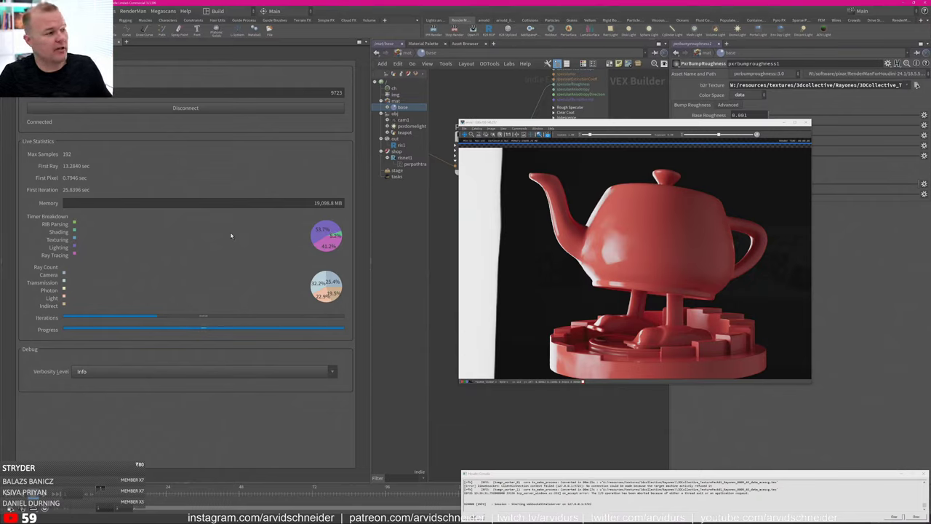
Switch the Live Statistics verbosity level to Warning and back to Info.
left_click(189, 371)
left_click(134, 406)
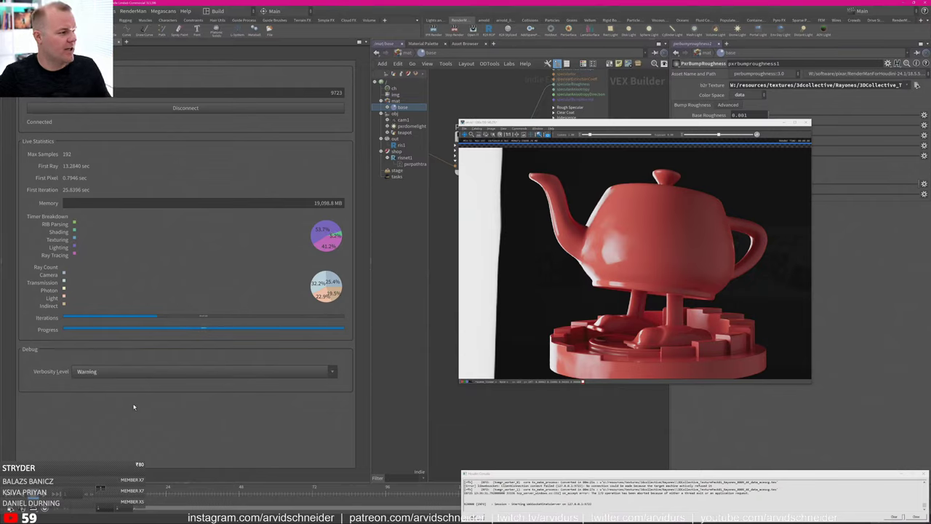
left_click(133, 370)
left_click(180, 406)
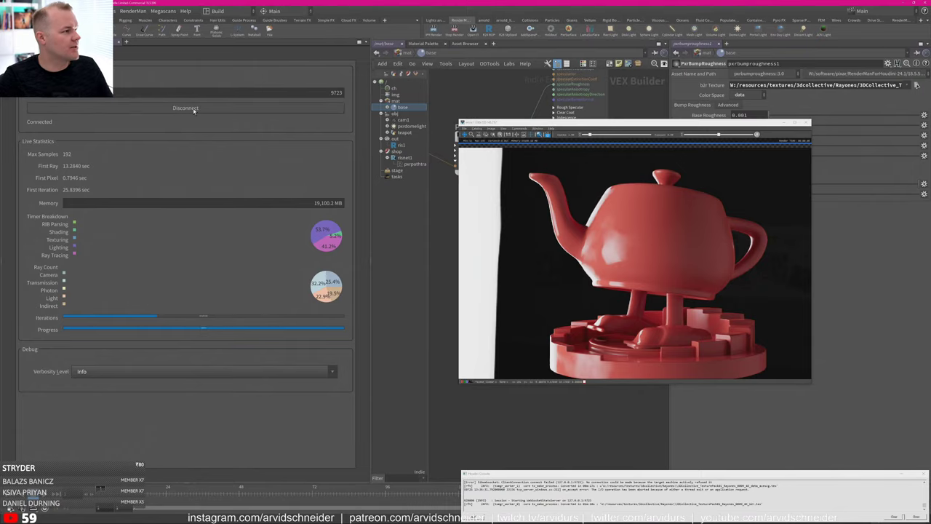
Disconnect Live Statistics from the render and return to the Texture Manager.
left_click(166, 106)
left_click(94, 42)
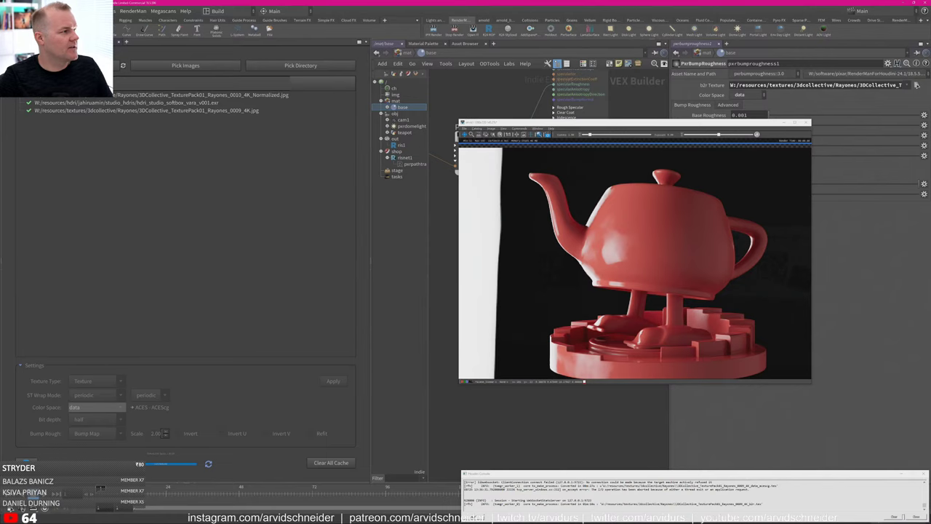
Return to the 3D viewport and place the render window over it, resized to fit beside the node network.
left_click(23, 42)
left_click_drag(633, 122, 186, 80)
left_click_drag(365, 342, 319, 385)
Place pxrbumproughness1 below pxrremap1 and wire its outputs to pxrsurface1's specular roughness, anisotropy, anisotropy direction and Bump inputs.
middle_click_drag(559, 228, 630, 256)
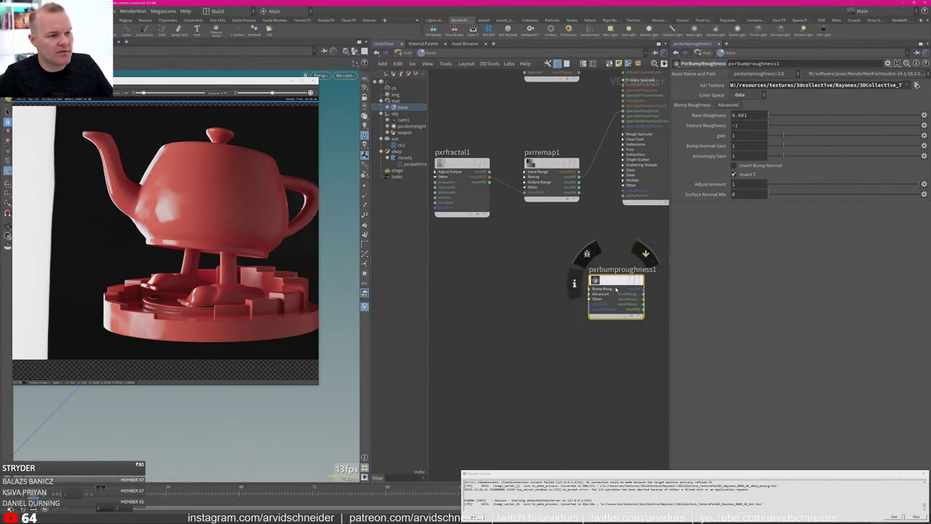
left_click_drag(640, 293, 566, 271)
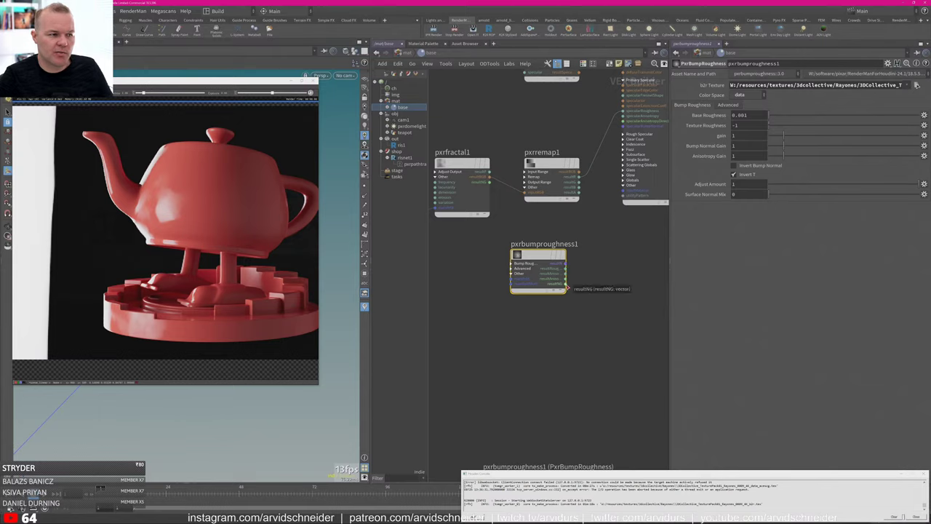
middle_click_drag(600, 228, 557, 288)
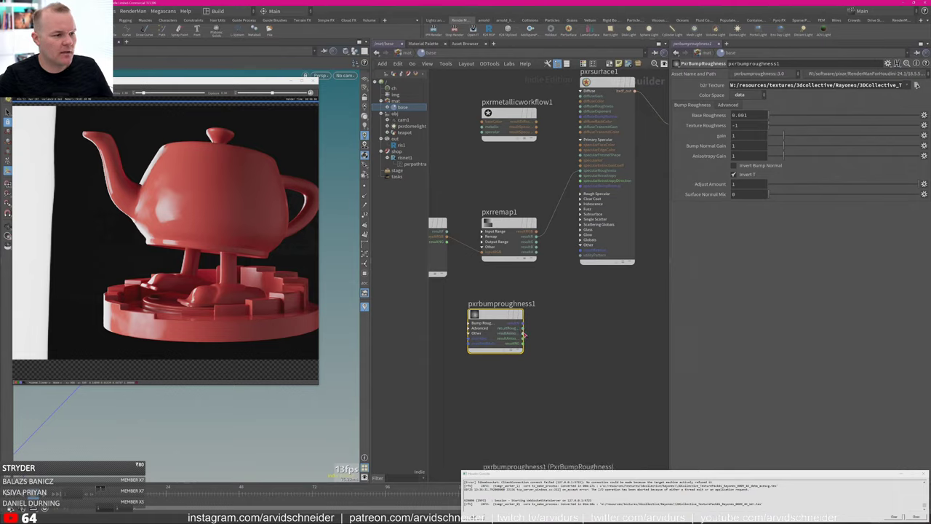
left_click_drag(523, 328, 581, 171)
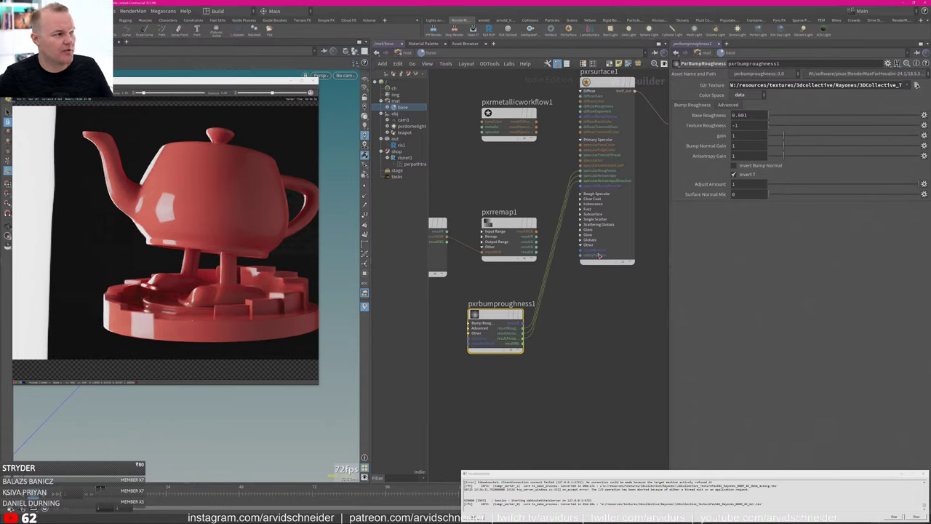
left_click_drag(523, 328, 583, 246)
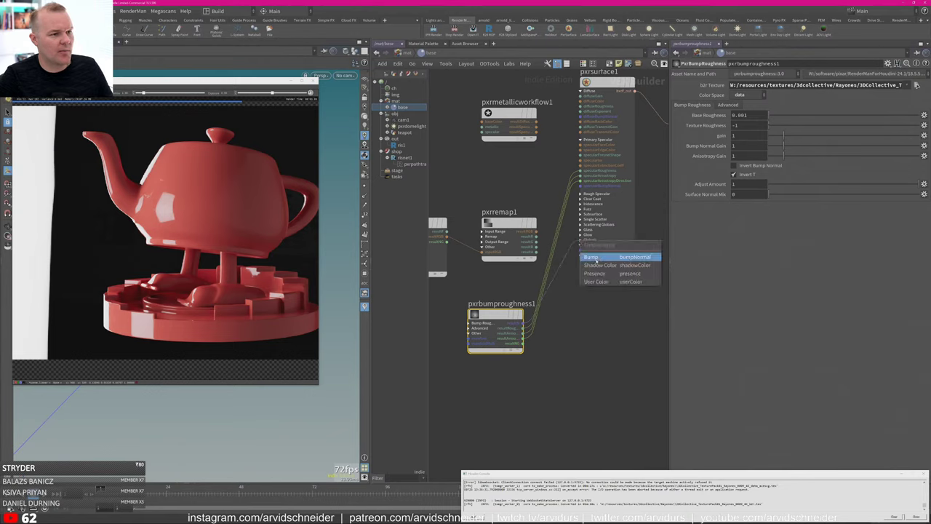
left_click(595, 259)
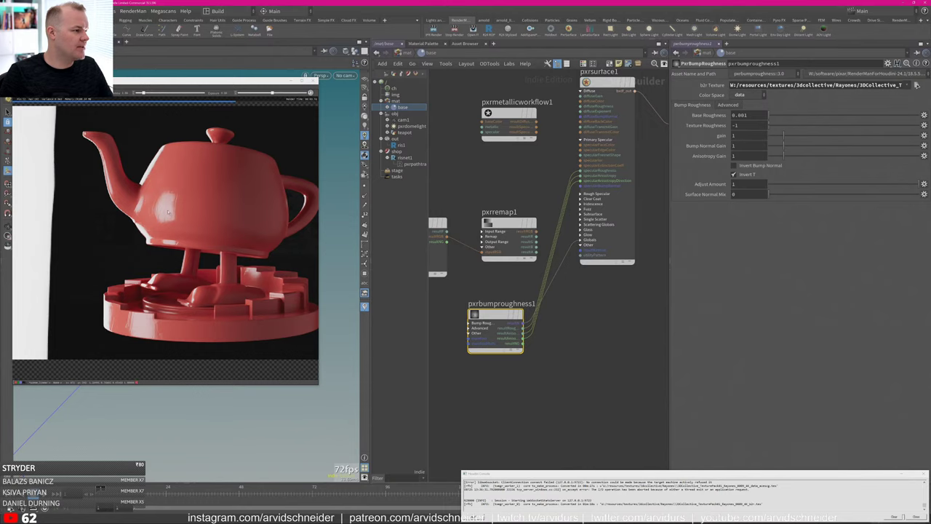
Examine the highlights on the teapot body in the updated render up close and as a whole.
left_click(169, 212)
scroll(168, 212, "up", 5)
middle_click_drag(168, 212, 166, 124)
scroll(166, 211, "down", 5)
right_click(162, 203)
middle_click_drag(174, 208, 169, 213)
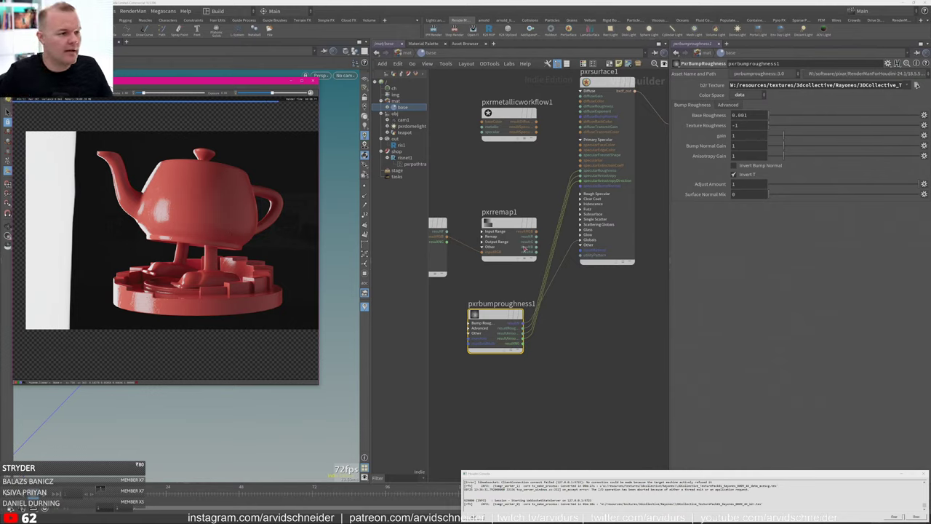
Move pxrmanifold2d1, pxrfractal1 and pxrremap1 away from pxrsurface1 and reposition pxrbumproughness1 to make room for another node.
middle_click_drag(476, 283, 533, 283)
left_click_drag(557, 225, 542, 209)
middle_click_drag(477, 184, 571, 158)
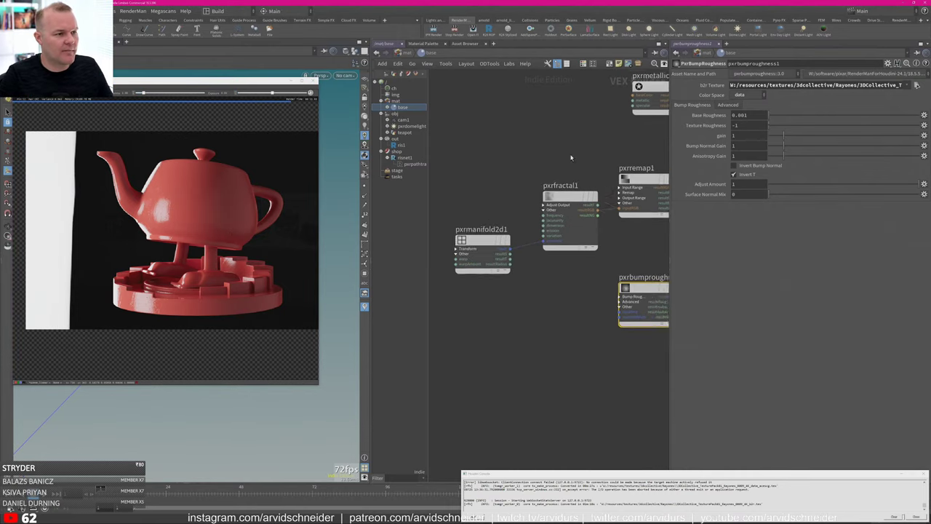
left_click_drag(456, 135, 641, 244)
left_click_drag(644, 175, 561, 145)
left_click(598, 173)
middle_click_drag(587, 176, 473, 204)
left_click_drag(545, 322, 490, 313)
middle_click_drag(486, 214, 509, 254)
scroll(520, 248, "up", 1)
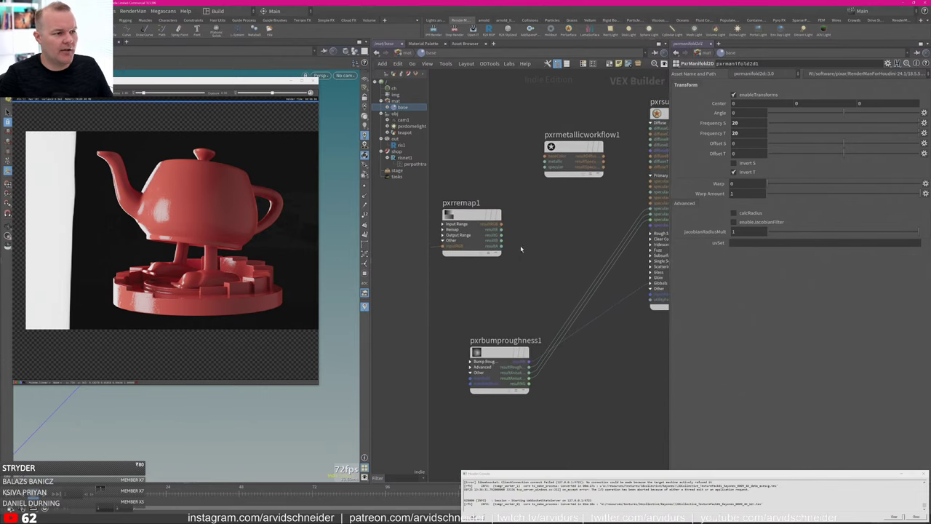
Add a PxrArithmetic node between pxrremap1 and the surface shader and set its operation to Add.
key("Tab")
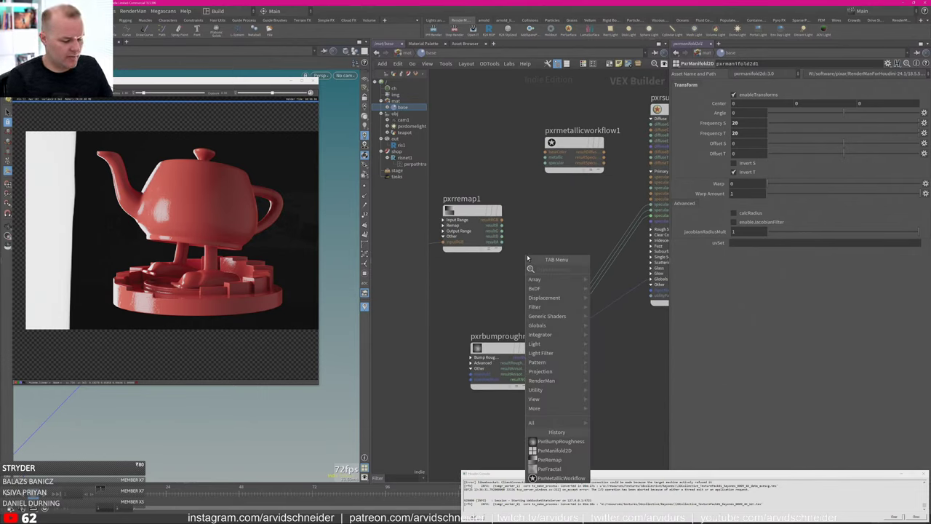
type("ar")
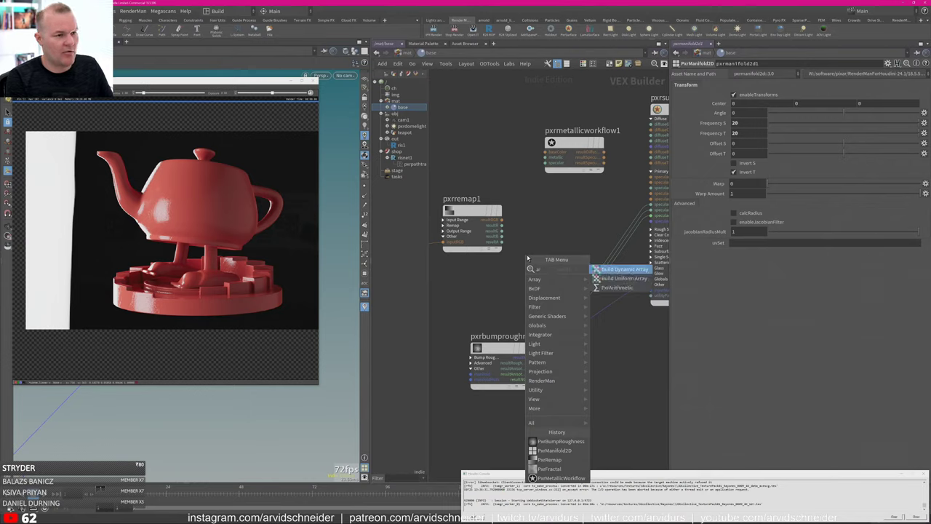
key("Down")
key("Down")
key("Return")
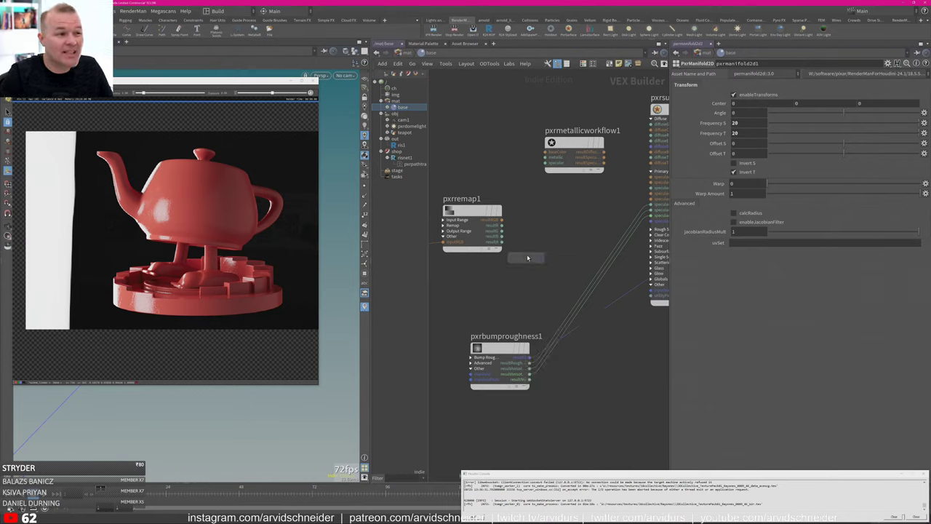
left_click(569, 229)
left_click(748, 85)
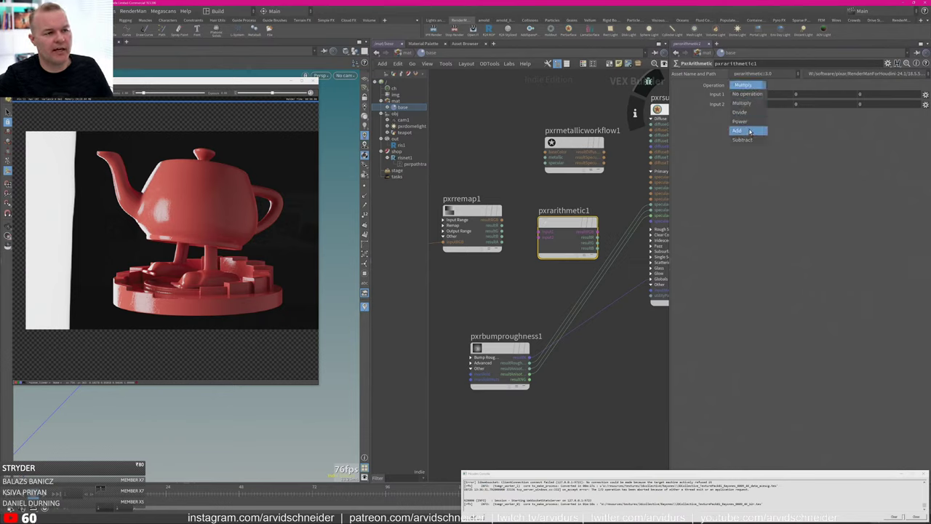
left_click(750, 131)
Try feeding pxrremap1 and pxrbumproughness1 into the arithmetic node's two inputs and delete that node.
left_click_drag(502, 226, 541, 230)
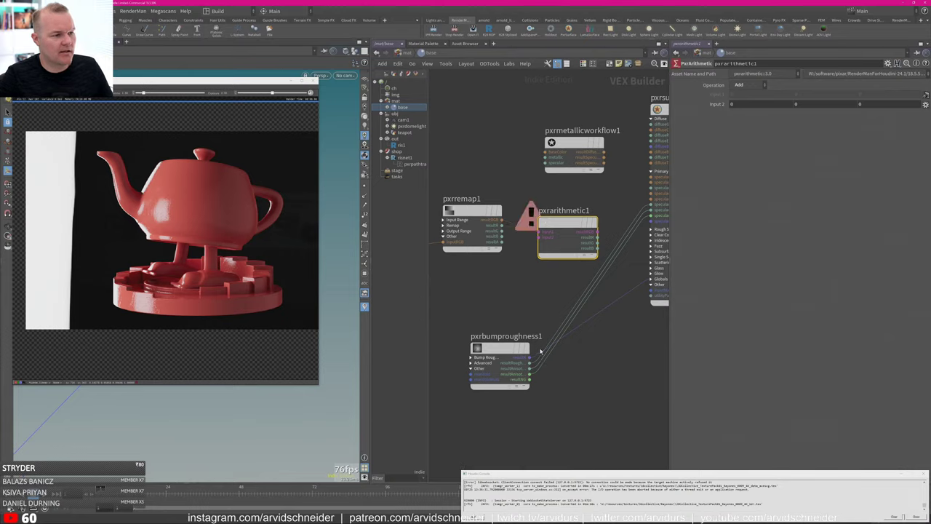
left_click_drag(529, 357, 538, 236)
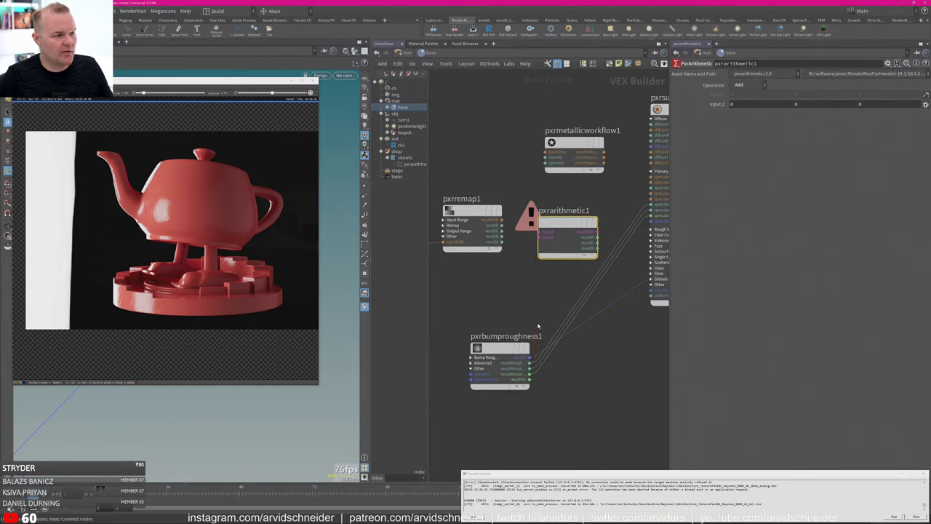
left_click(537, 255)
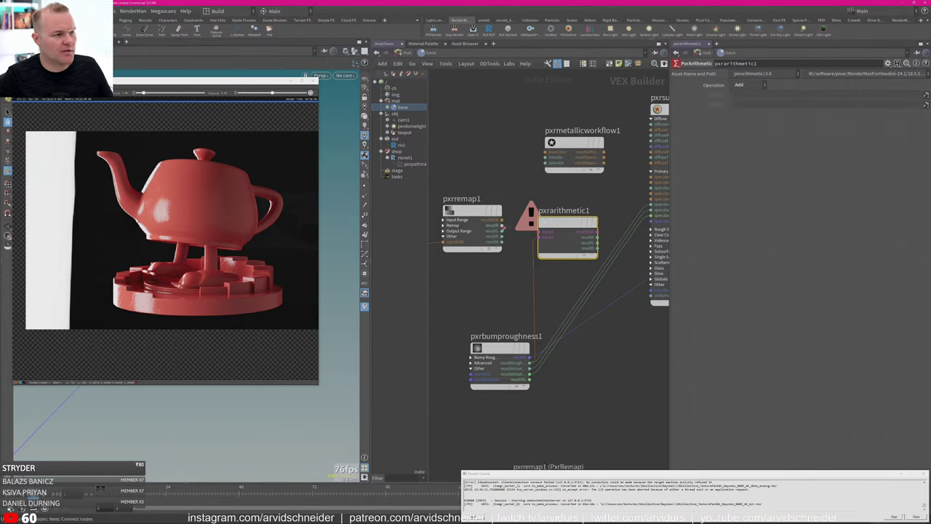
mouse_move(563, 227)
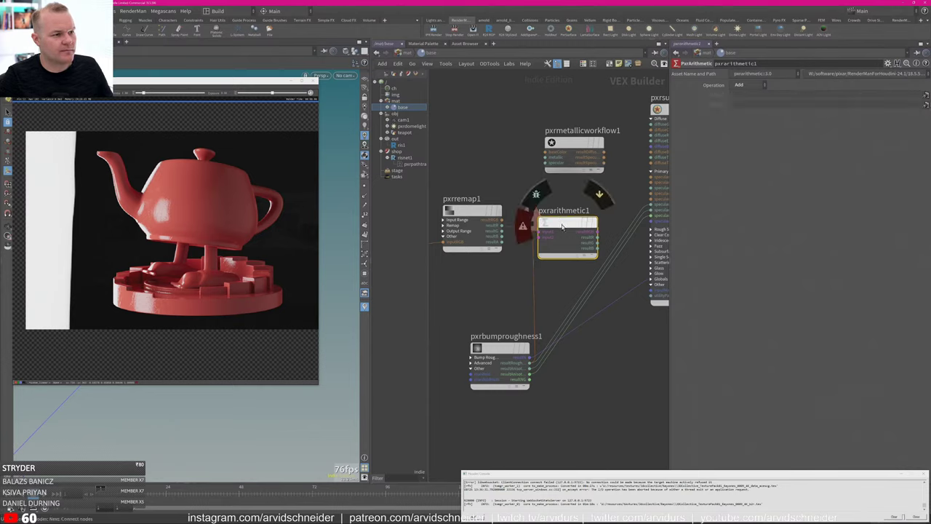
middle_click(563, 226)
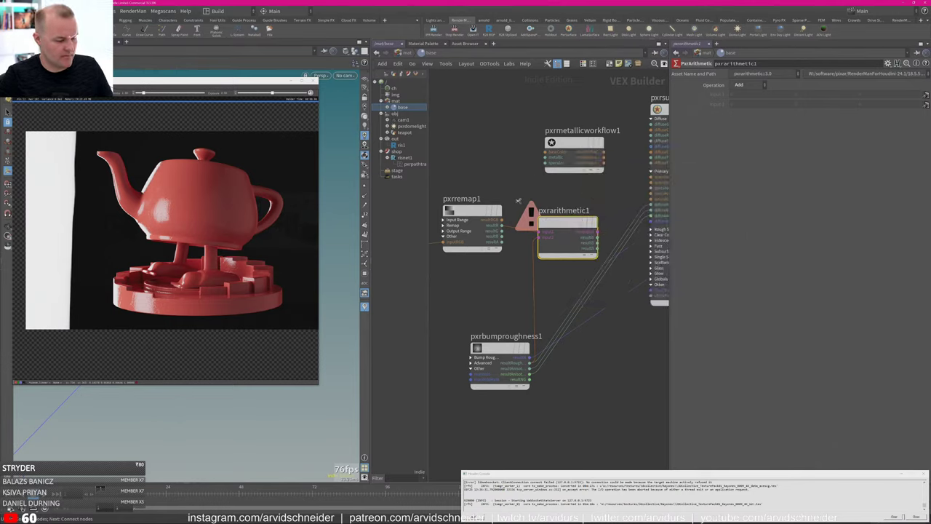
key("Delete")
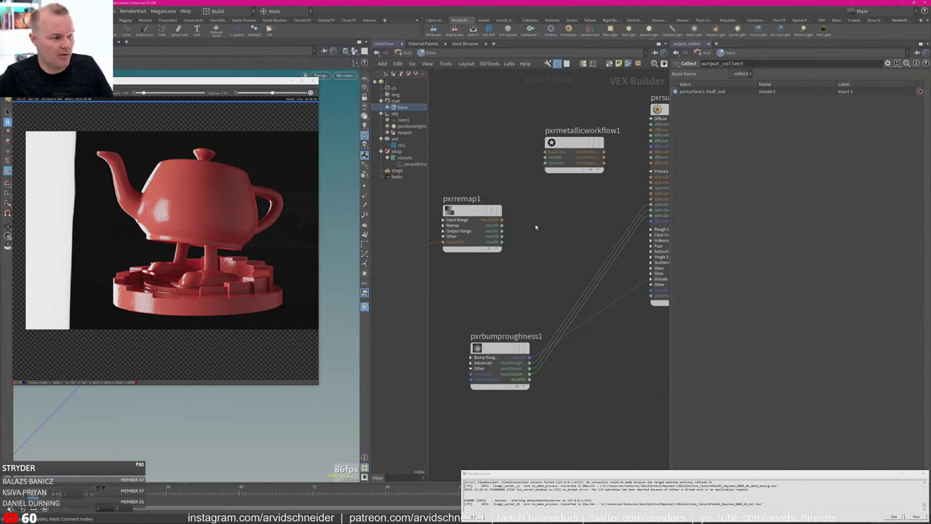
Add a PxrMix node between pxrremap1 and the surface shader.
key("Tab")
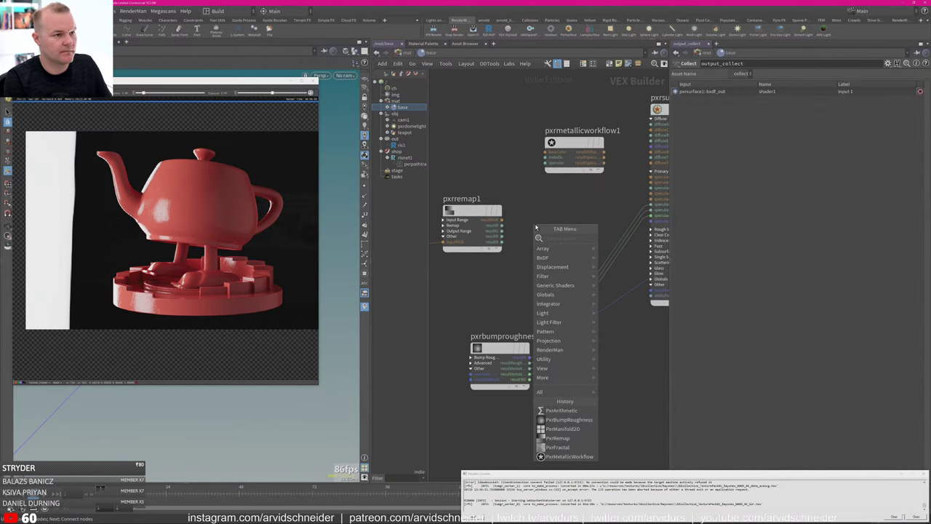
type("bl")
key("BackSpace")
key("BackSpace")
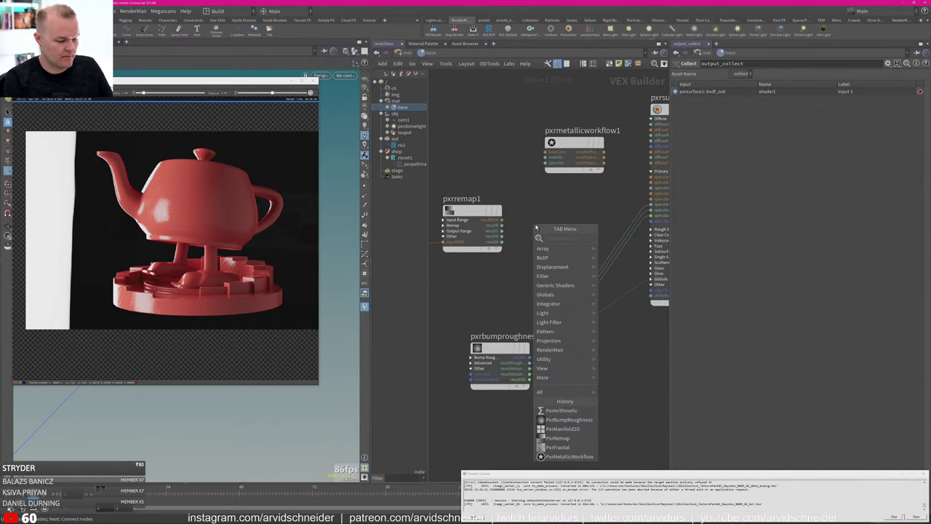
type("mix")
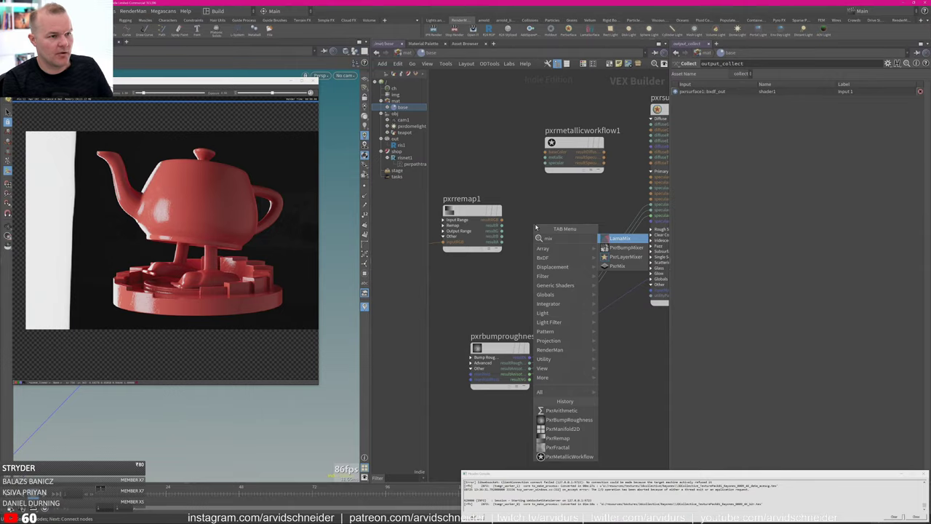
key("Down")
key("Down")
key("Down")
key("Return")
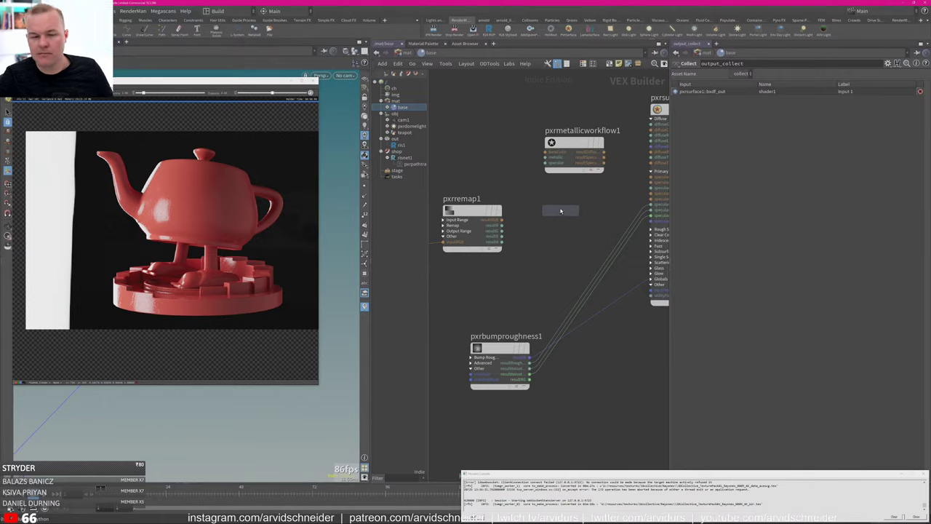
left_click(564, 221)
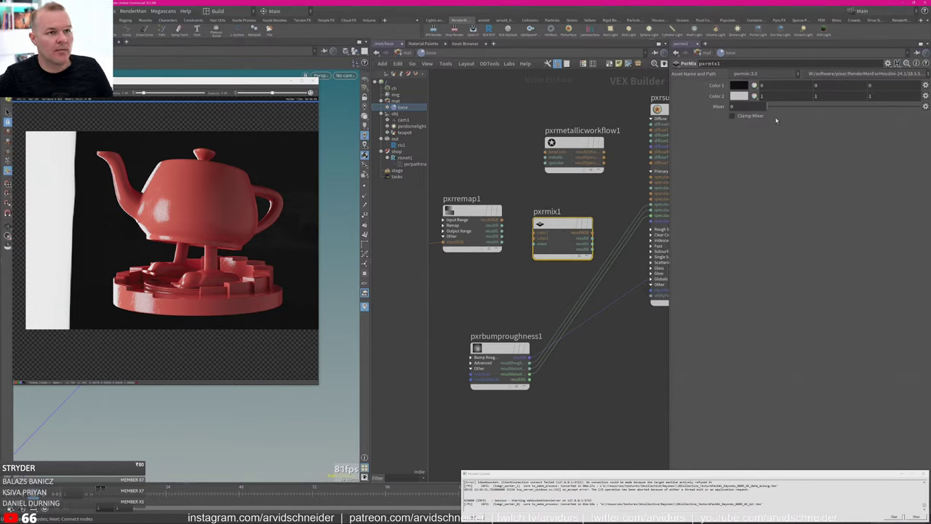
Connect pxrremap1 to Color 1 and pxrbumproughness1 to Color 2 of pxrmix1, and its result to the surface's specular roughness.
left_click_drag(776, 108, 757, 116)
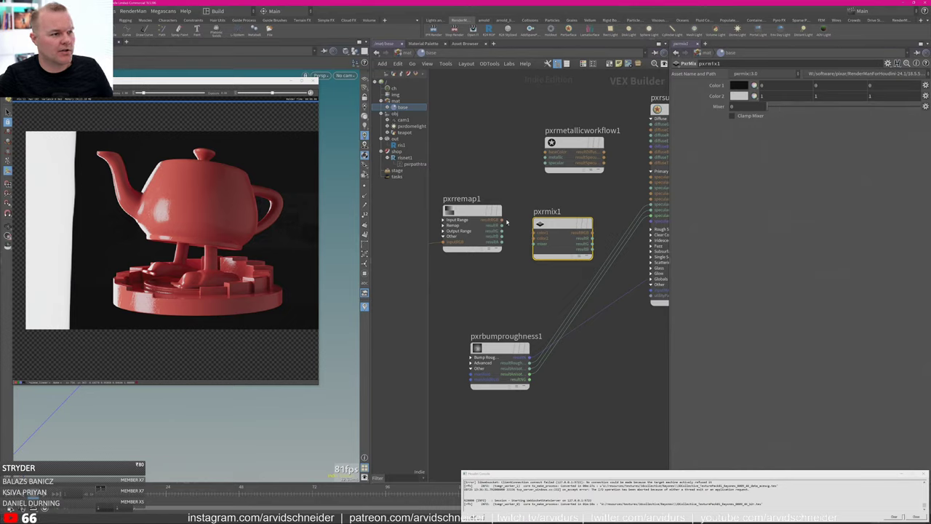
left_click_drag(508, 222, 537, 232)
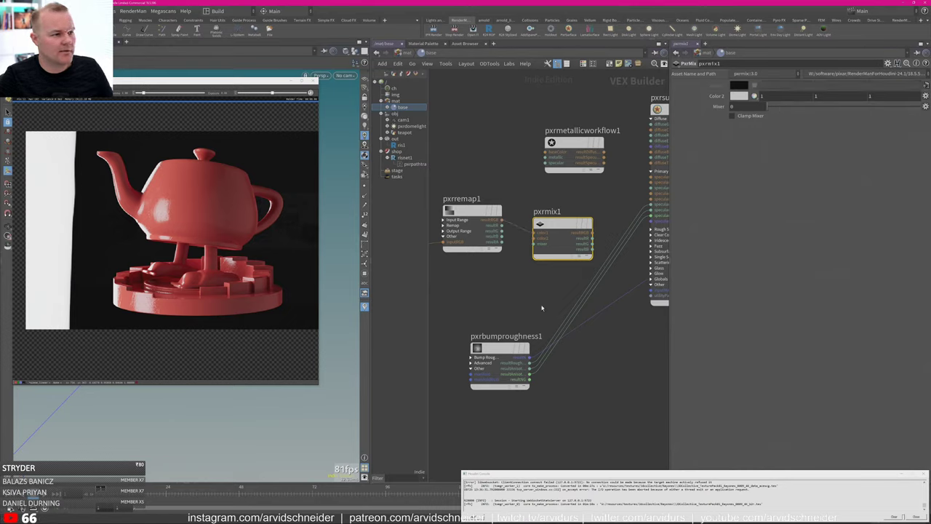
left_click_drag(530, 357, 536, 238)
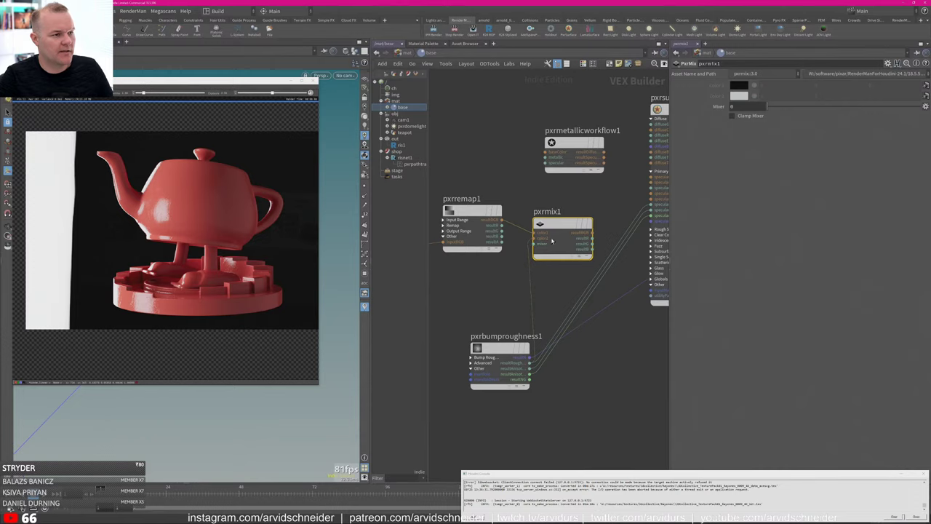
left_click(593, 239)
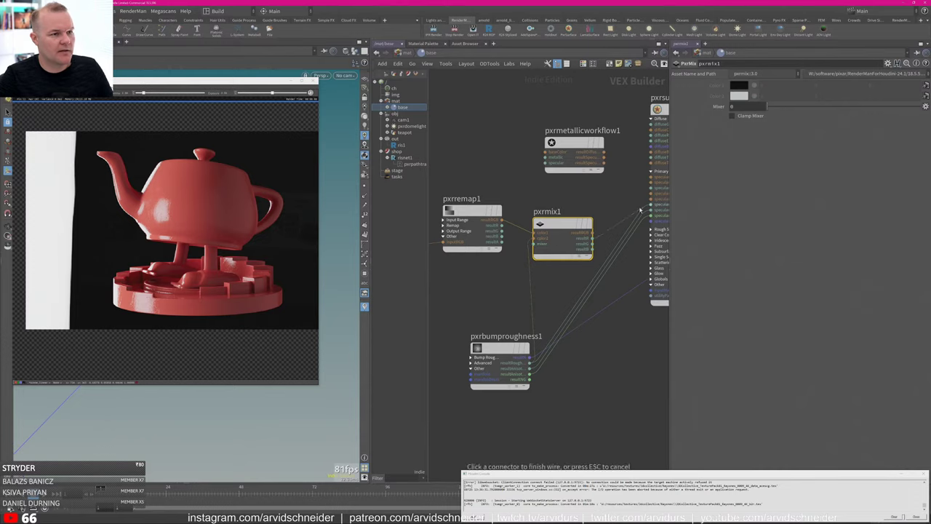
middle_click_drag(617, 202, 570, 194)
left_click(601, 218)
Preview pxrmix1 on its own in the render and set its Mixer to about 0.8.
left_click(568, 199)
left_click(567, 214)
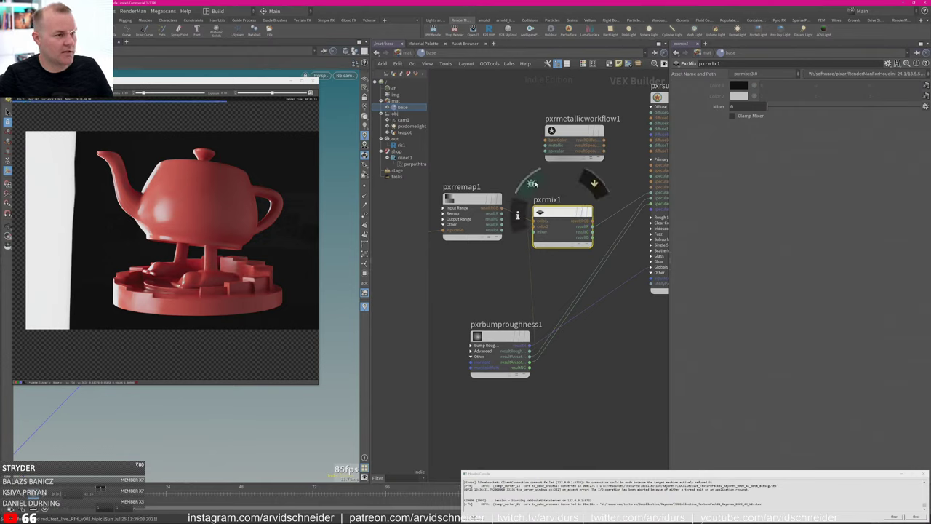
left_click_drag(784, 111, 885, 112)
left_click(885, 109)
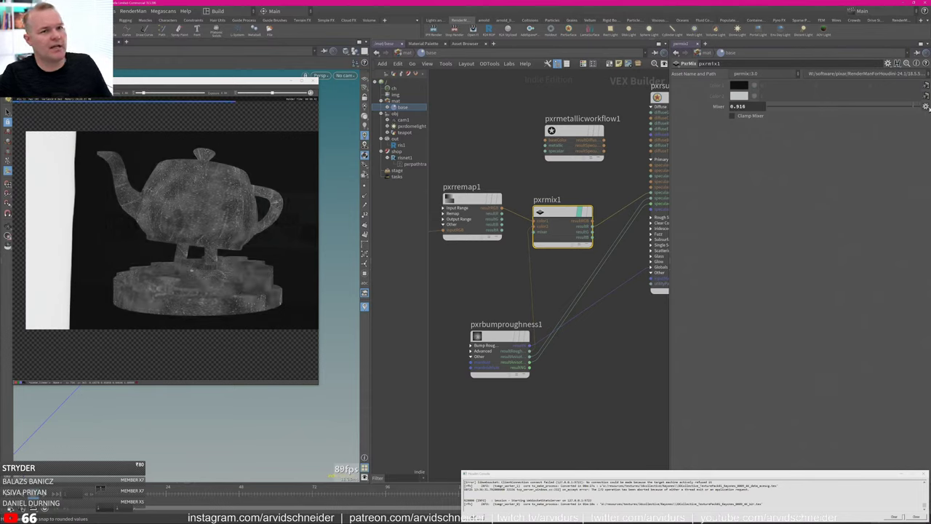
left_click(918, 108)
left_click(893, 107)
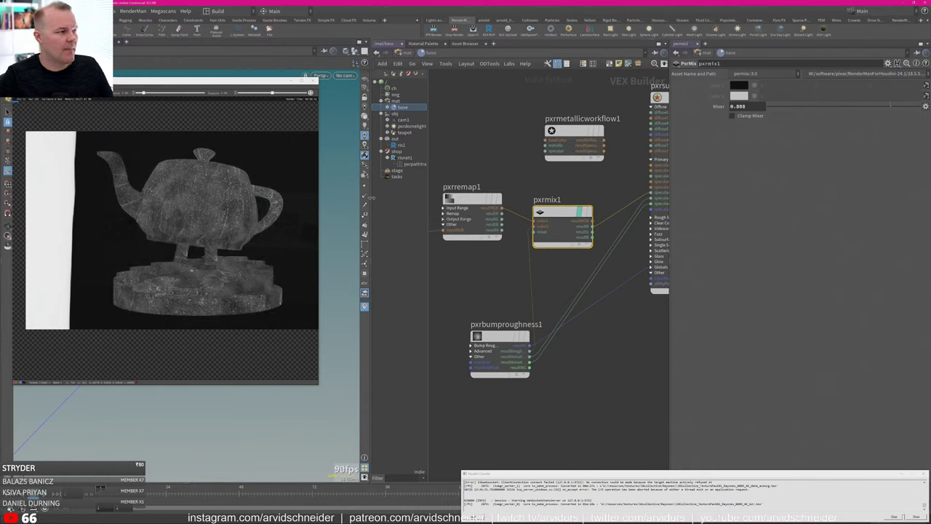
mouse_move(544, 251)
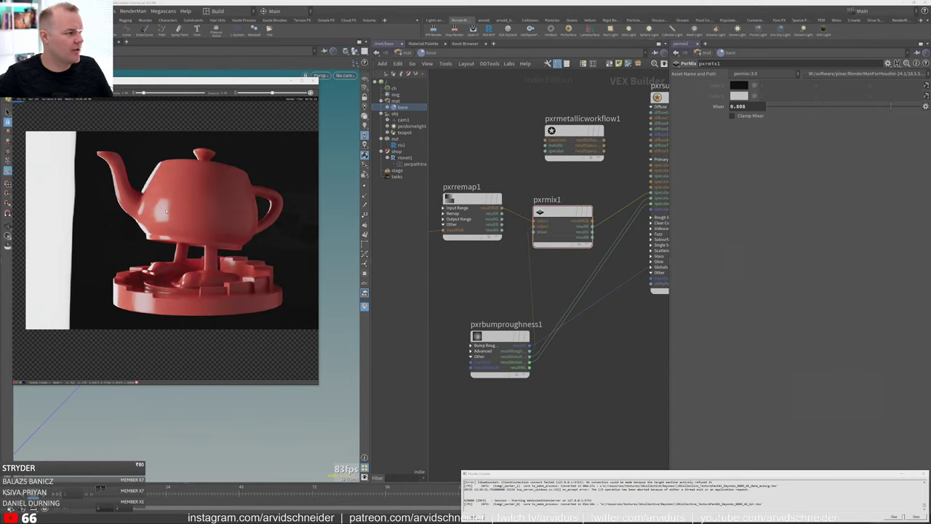
Lower the Bump Normal Gain of pxrbumproughness1 to about 0.36 while checking the teapot's legs and base up close.
scroll(213, 203, "up", 5)
scroll(213, 203, "down", 5)
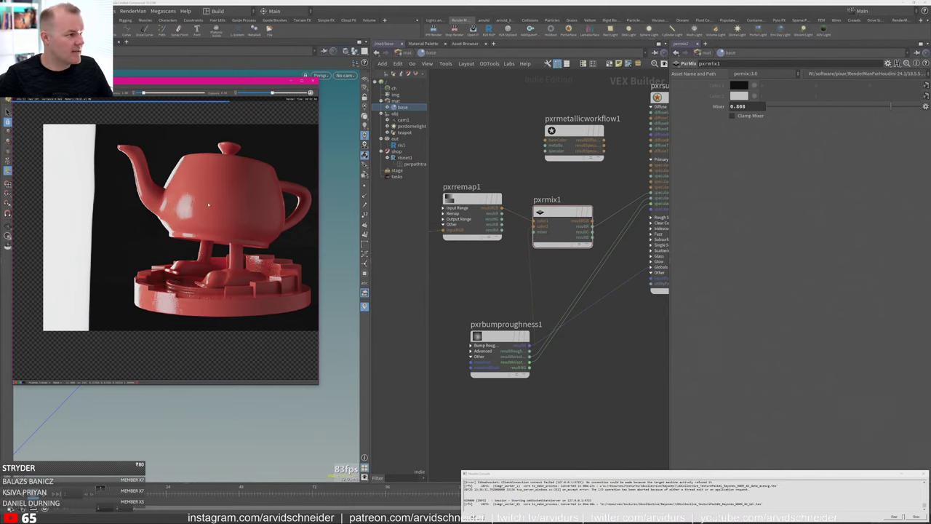
scroll(208, 209, "up", 3)
scroll(208, 209, "up", 1)
right_click(209, 206)
left_click(207, 207)
middle_click_drag(207, 208, 182, 172)
left_click(506, 342)
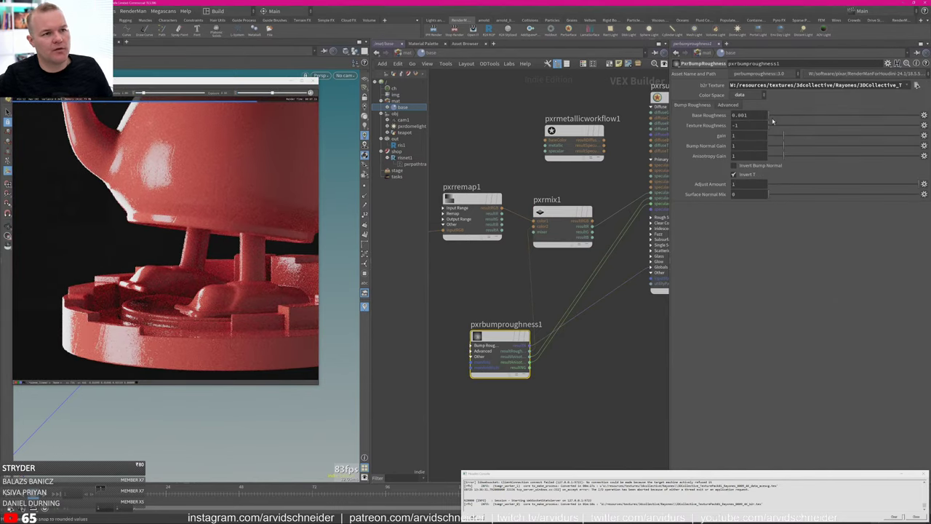
left_click_drag(782, 153, 776, 147)
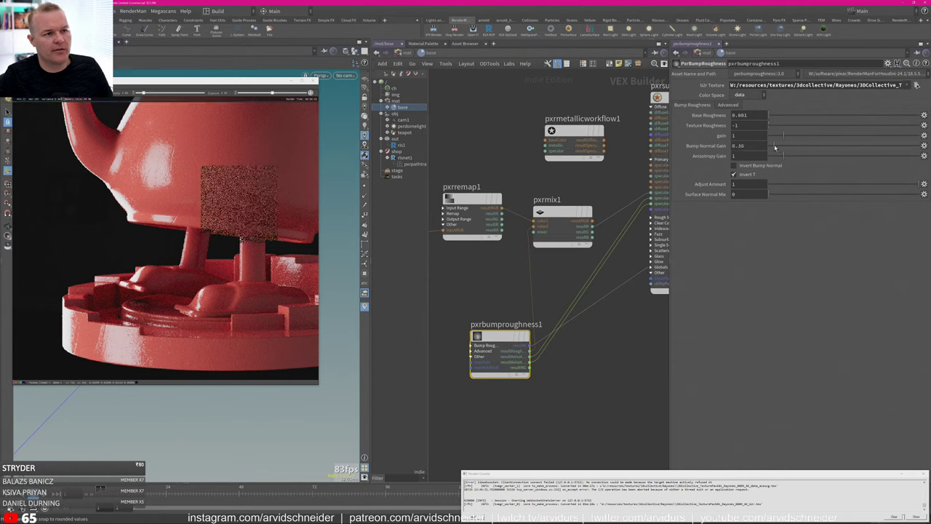
Set pxrbumproughness1's Bump Normal Gain to about 0.29 and Base Roughness to about 0.038, checking the teapot body in the render.
scroll(212, 166, "up", 3)
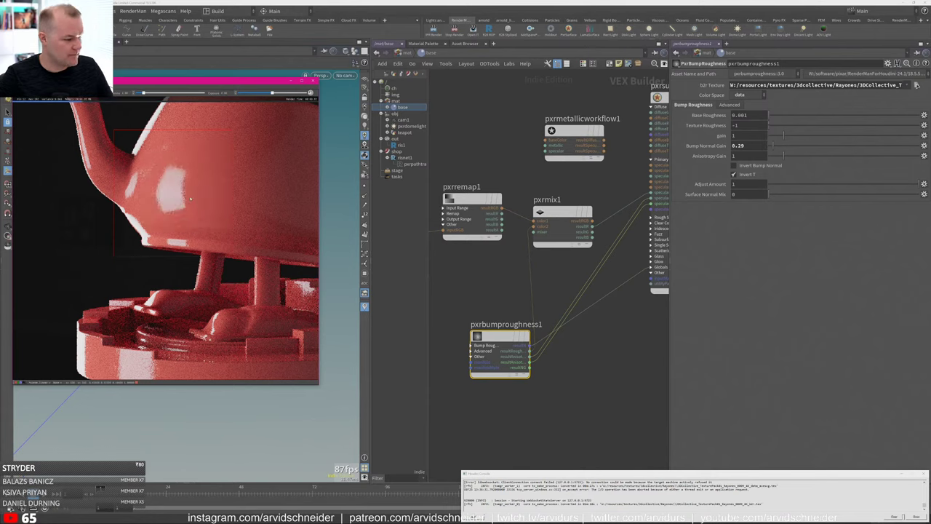
left_click_drag(772, 116, 776, 117)
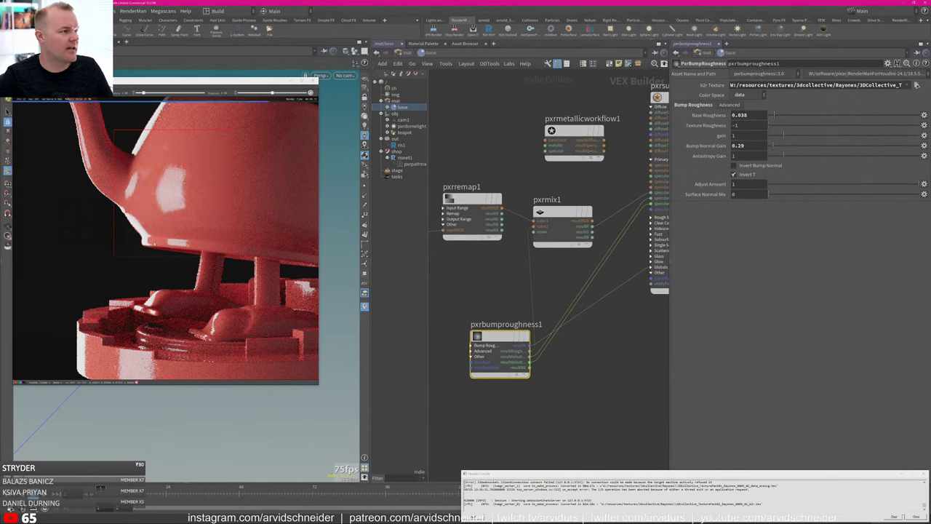
scroll(190, 190, "down", 3)
scroll(178, 198, "up", 4)
right_click(263, 221)
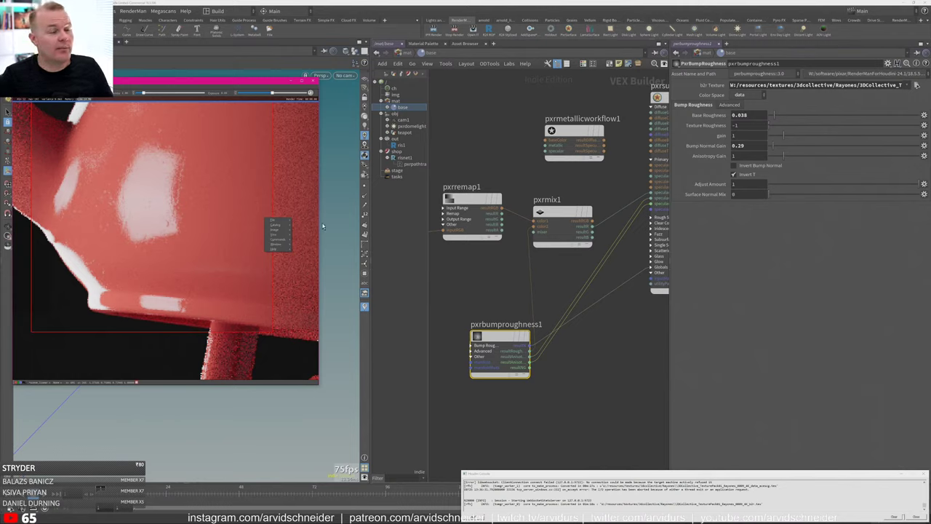
left_click(200, 256)
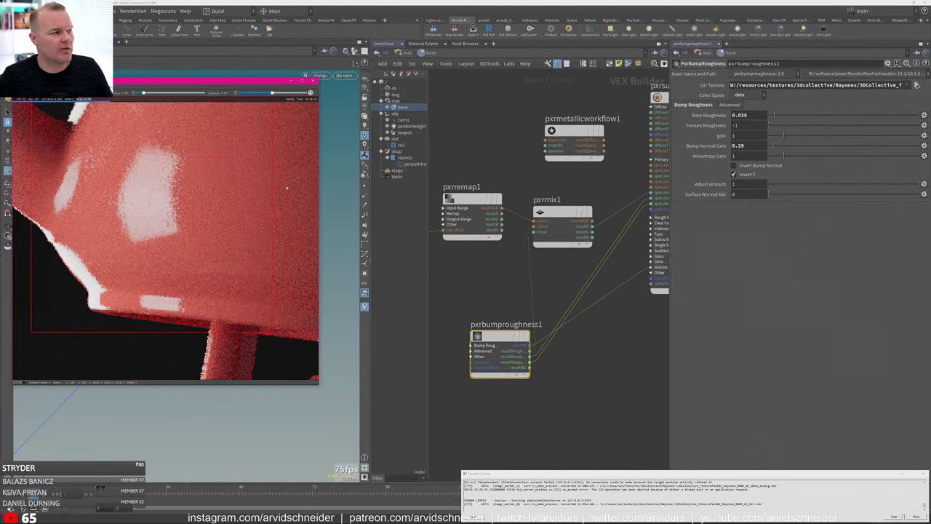
right_click_drag(286, 182, 229, 208, "alt")
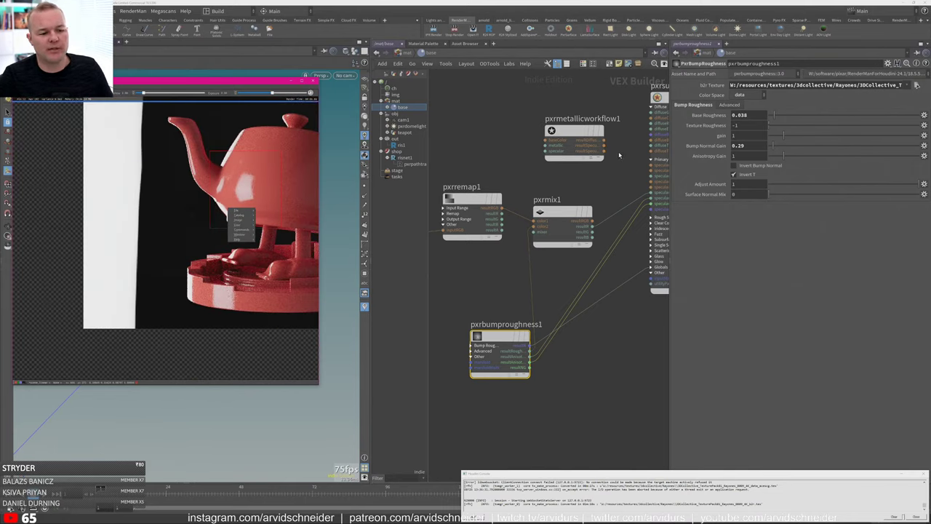
Switch the renderer of the ris1 output node to XPU.
mouse_move(568, 210)
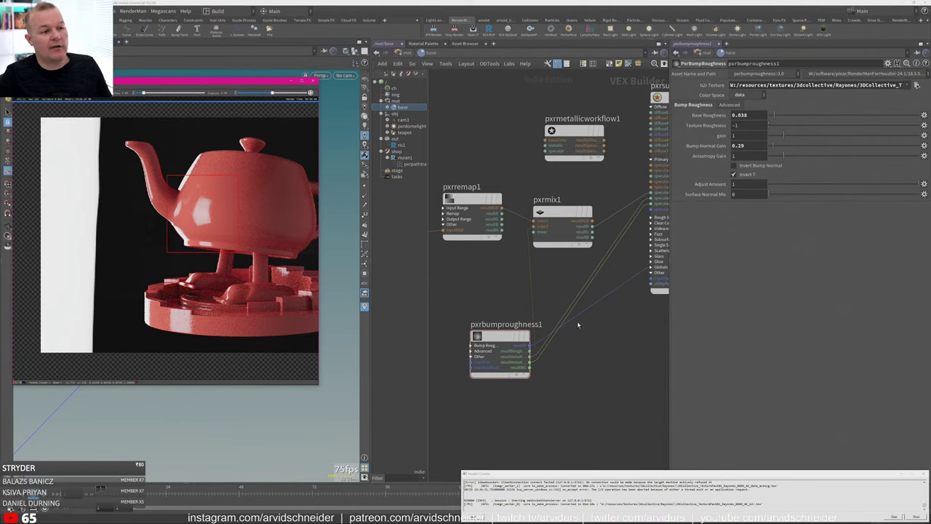
middle_click_drag(589, 352, 475, 440)
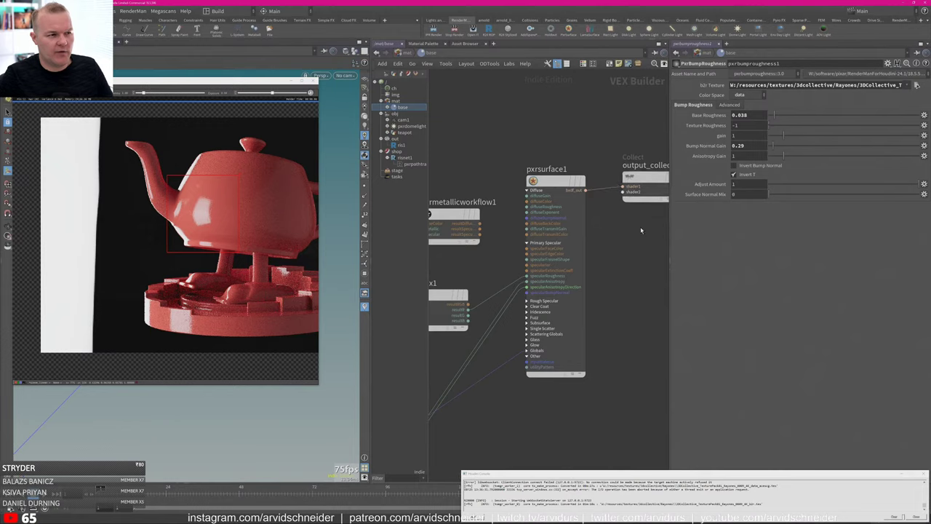
left_click_drag(646, 179, 644, 183)
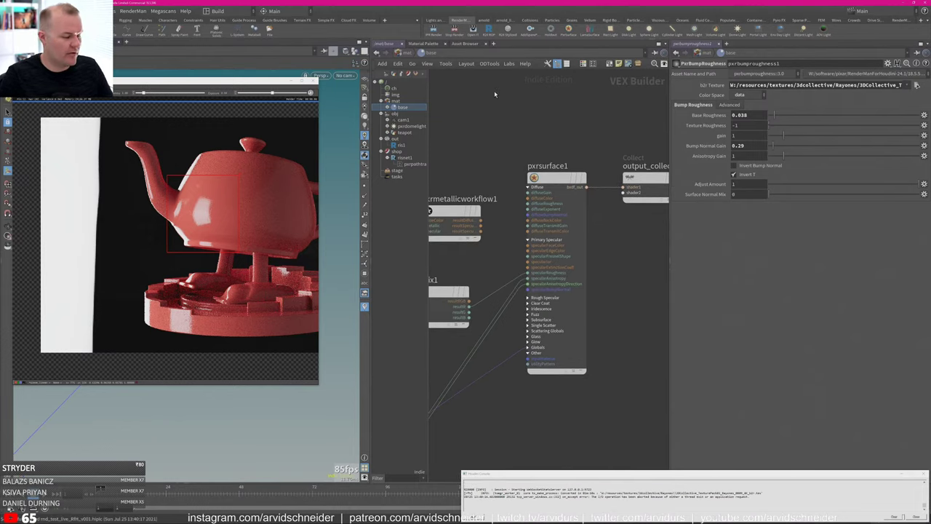
left_click(402, 146)
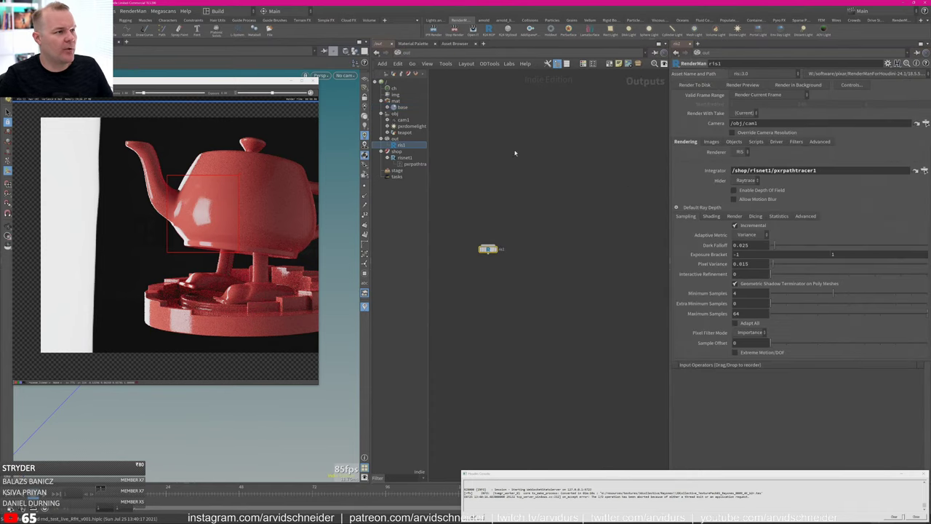
left_click(742, 170)
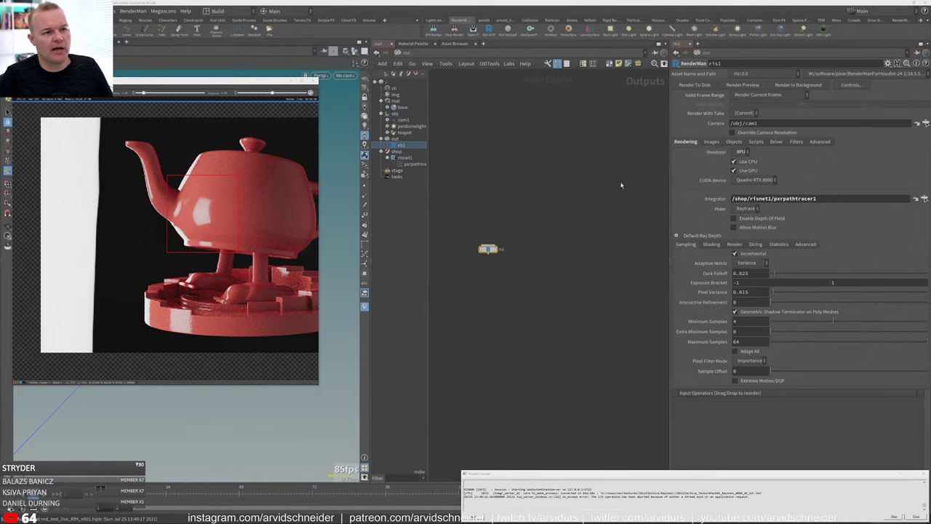
Review the image display settings of ris1 and return to the base material in the mat network.
left_click(703, 143)
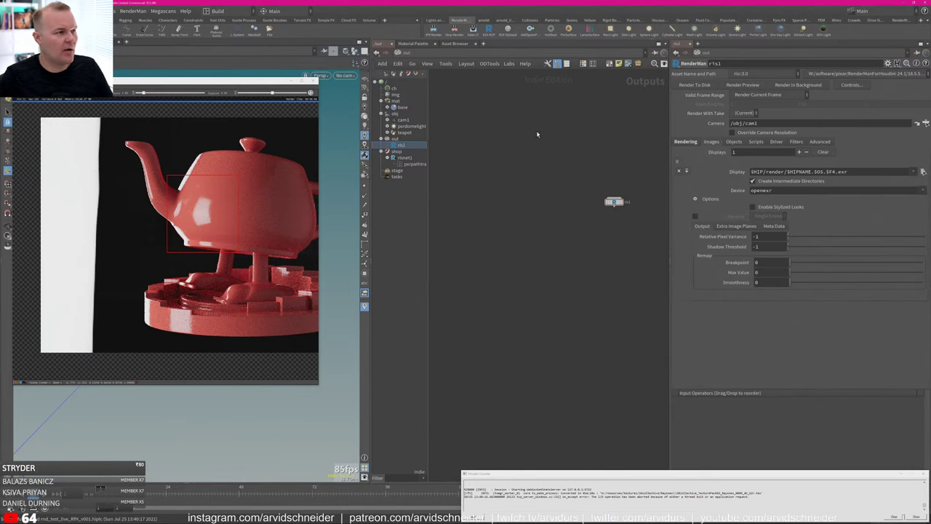
left_click(410, 126)
left_click(402, 108)
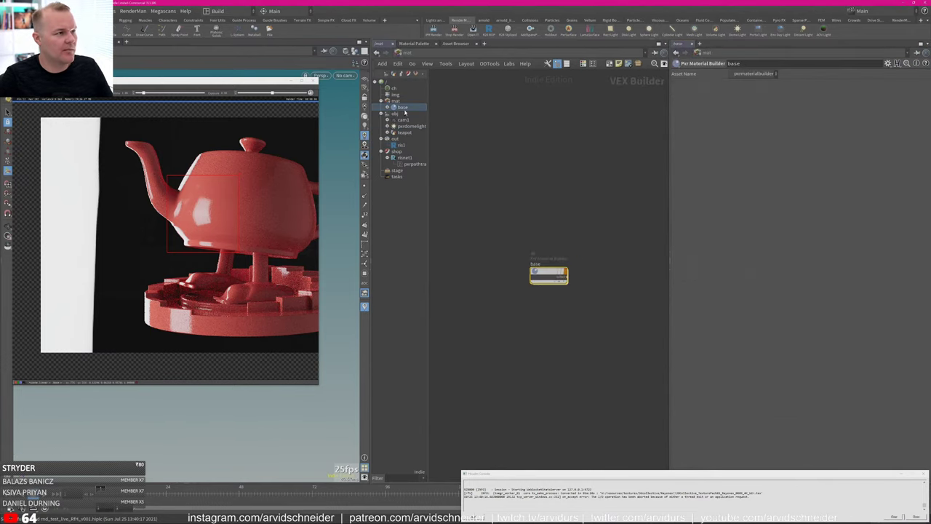
Open the base material's node network and widen the render window to examine the whole teapot.
double_click(545, 274)
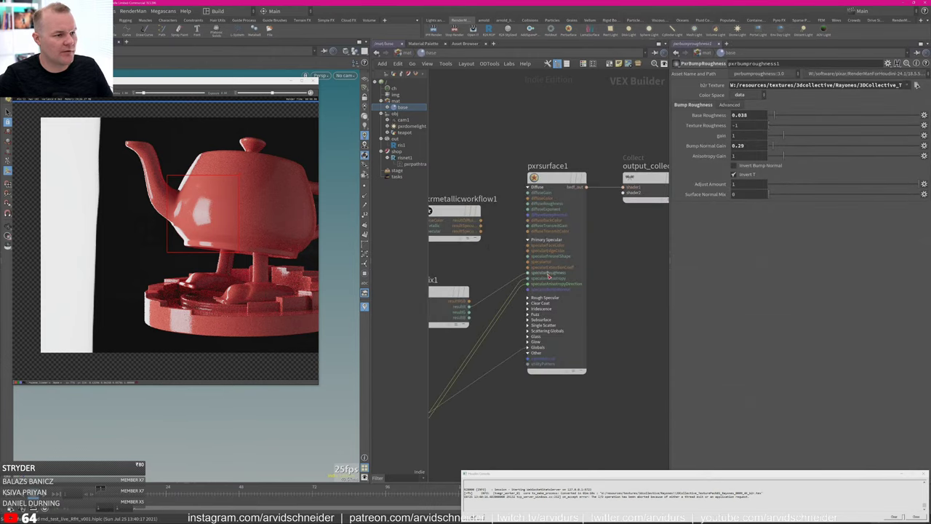
middle_click_drag(541, 235, 563, 215)
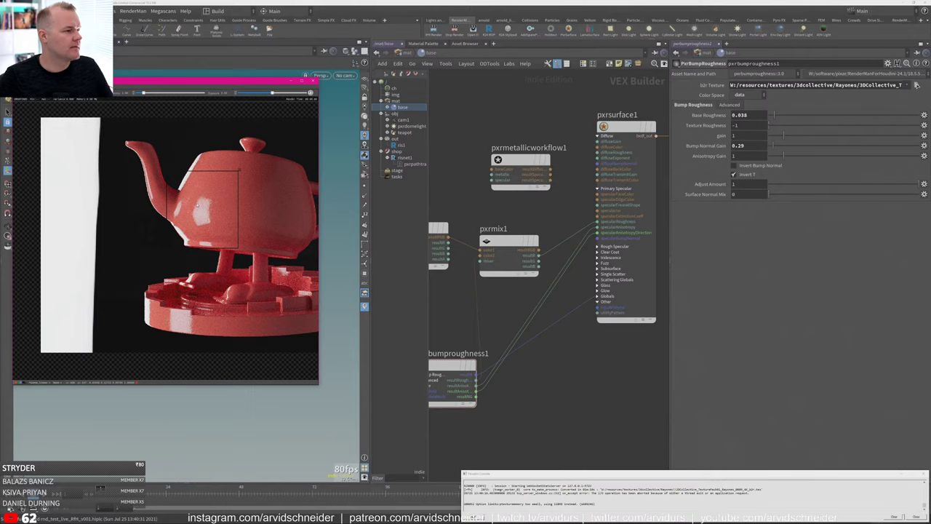
mouse_move(250, 177)
middle_mouse_down()
mouse_move(203, 172)
mouse_move(233, 172)
middle_mouse_up()
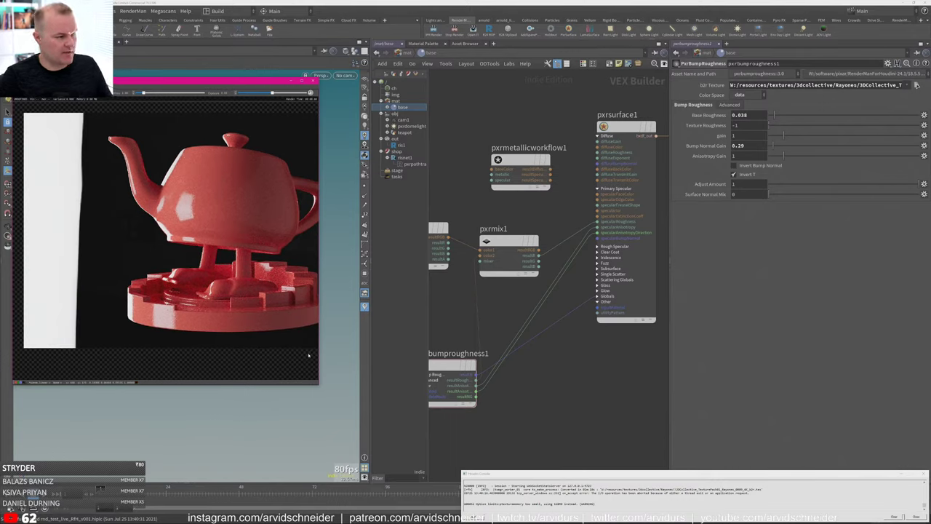
left_click_drag(318, 384, 369, 374)
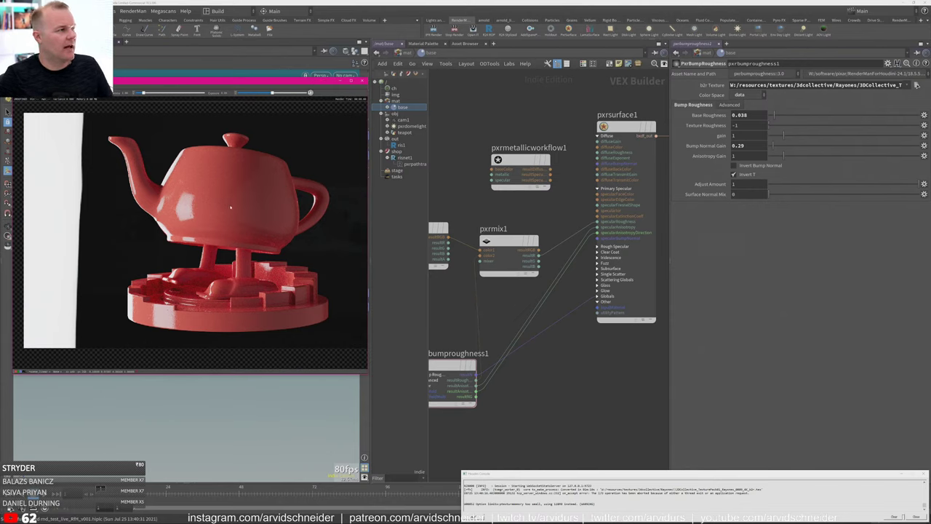
middle_click_drag(217, 135, 192, 137)
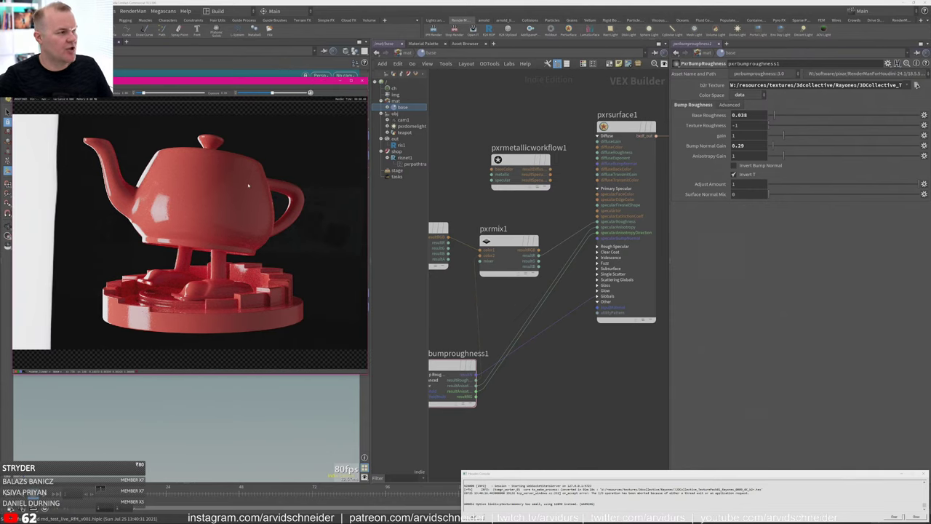
left_click_drag(86, 82, 234, 84)
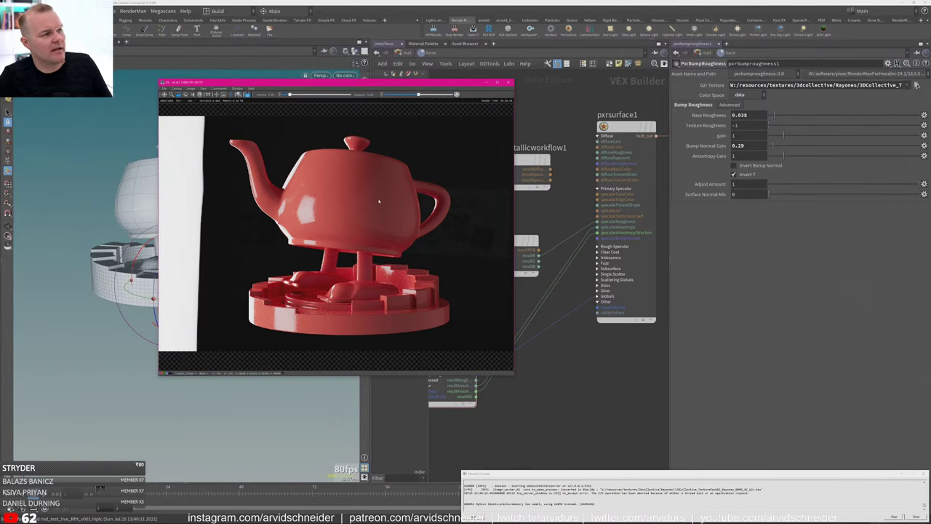
middle_click_drag(366, 205, 349, 203)
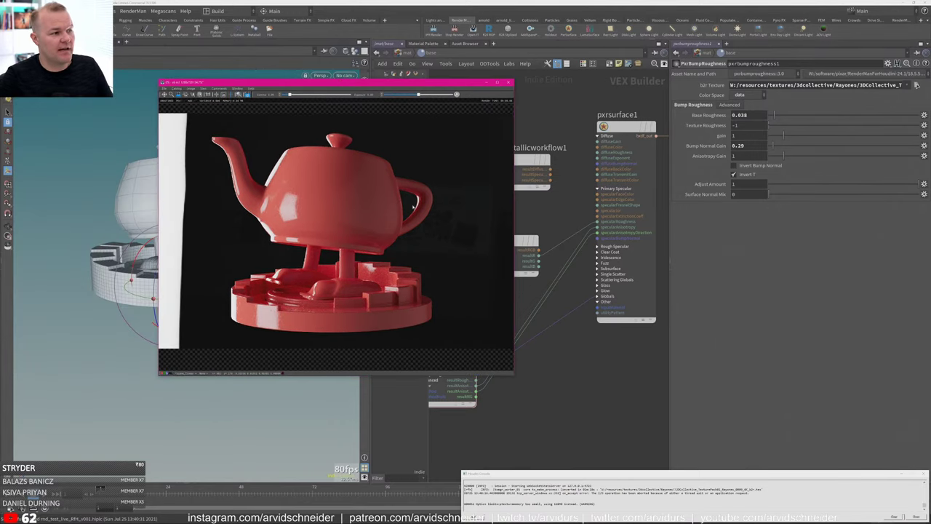
left_click_drag(398, 83, 367, 82)
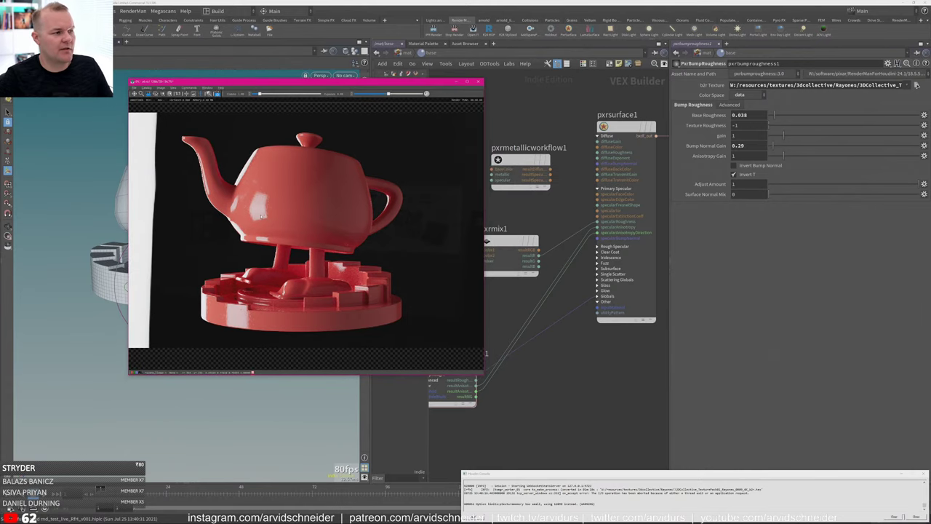
Set the maximum samples of the ris1 render node to 512 in its sampling settings.
left_click_drag(374, 82, 270, 77)
left_click(401, 145)
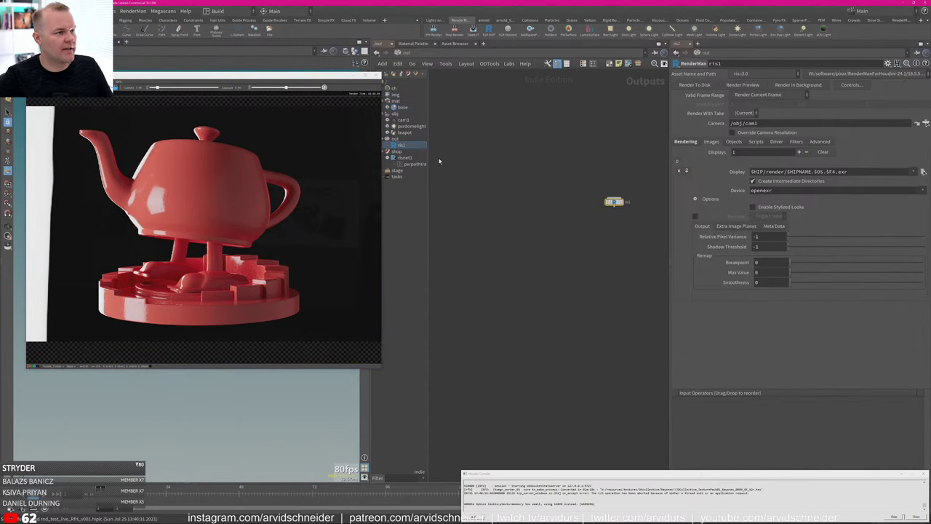
left_click(688, 142)
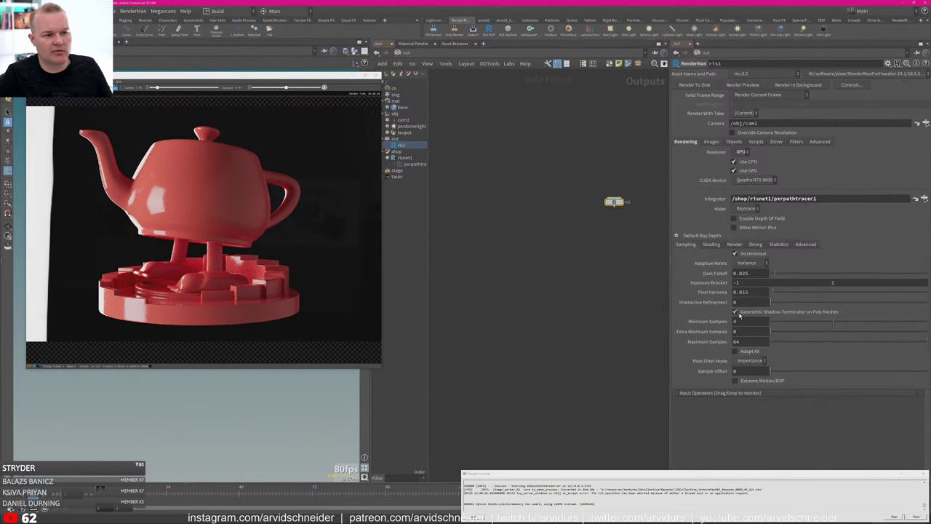
double_click(750, 341)
type("512")
key("Return")
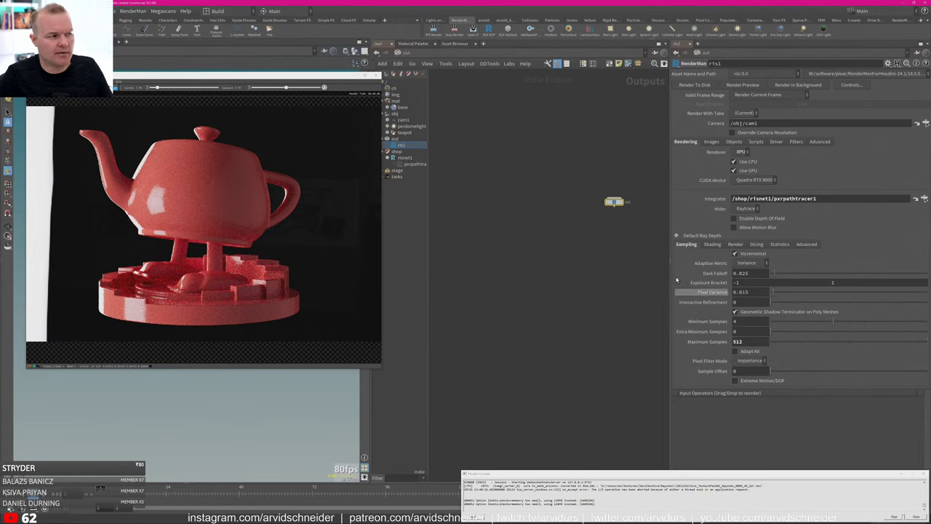
Switch the ris1 node's renderer to RIS and restart the interactive render.
left_click_drag(255, 76, 323, 73)
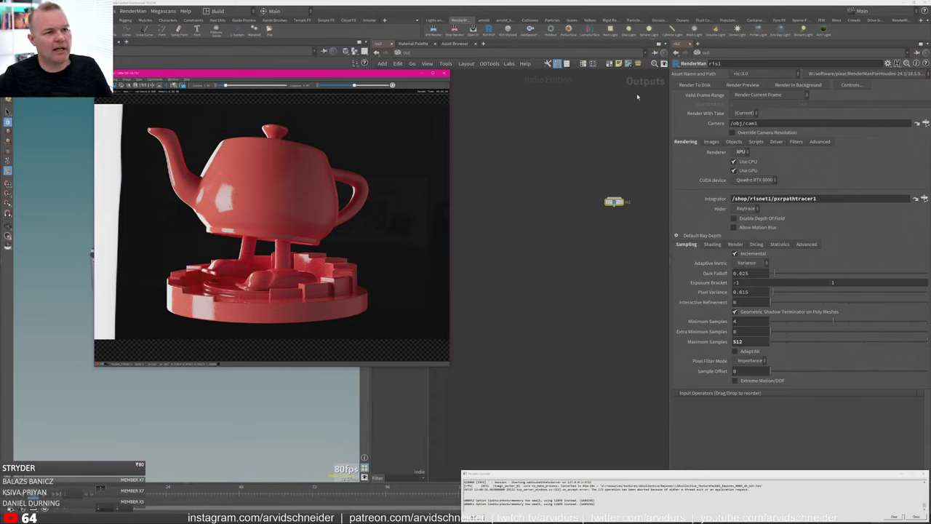
left_click(454, 34)
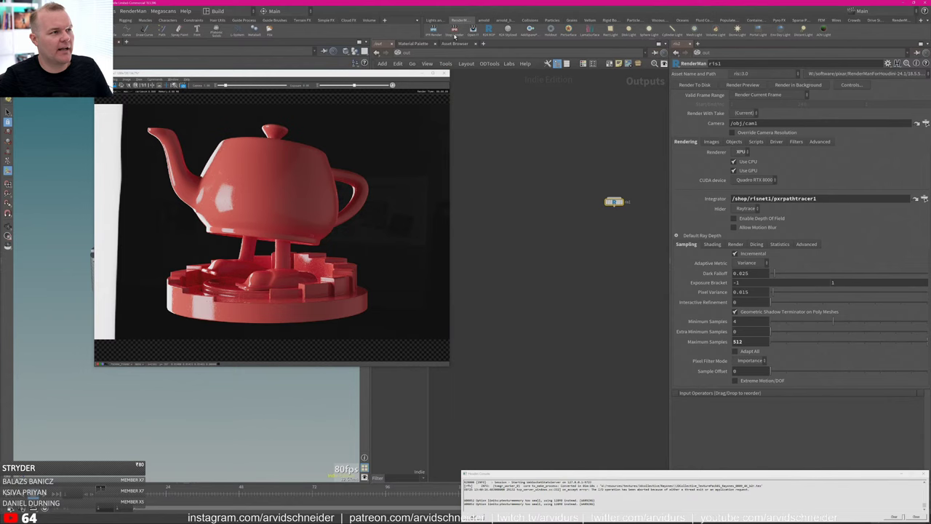
left_click(740, 151)
left_click(750, 153)
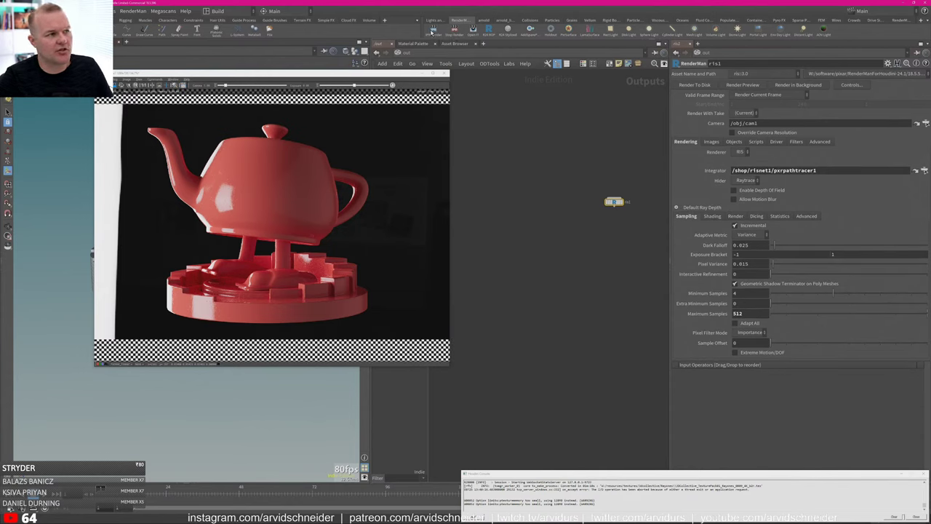
left_click(434, 32)
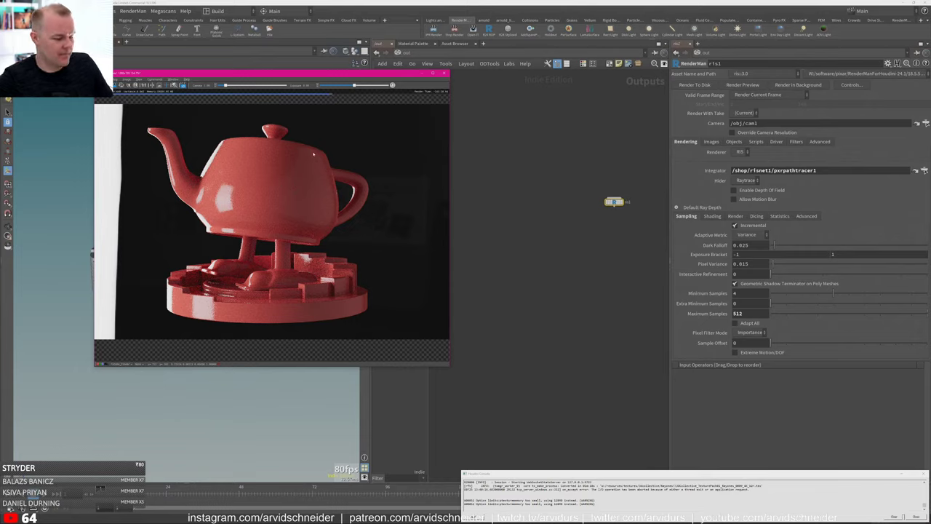
Move the render window off the network tree and open the base material's node network.
middle_click_drag(306, 171, 286, 177)
left_click(564, 184)
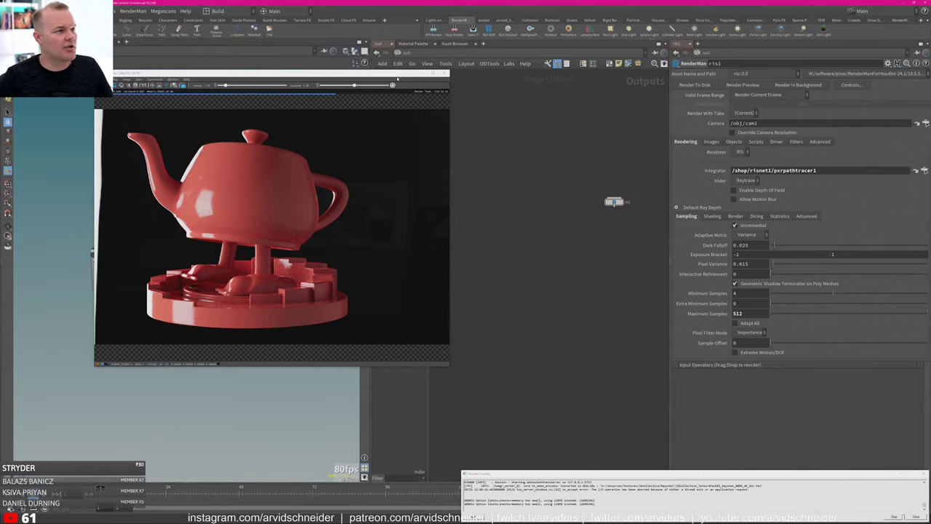
left_click(329, 79)
left_click_drag(376, 74, 294, 77)
left_click(429, 133)
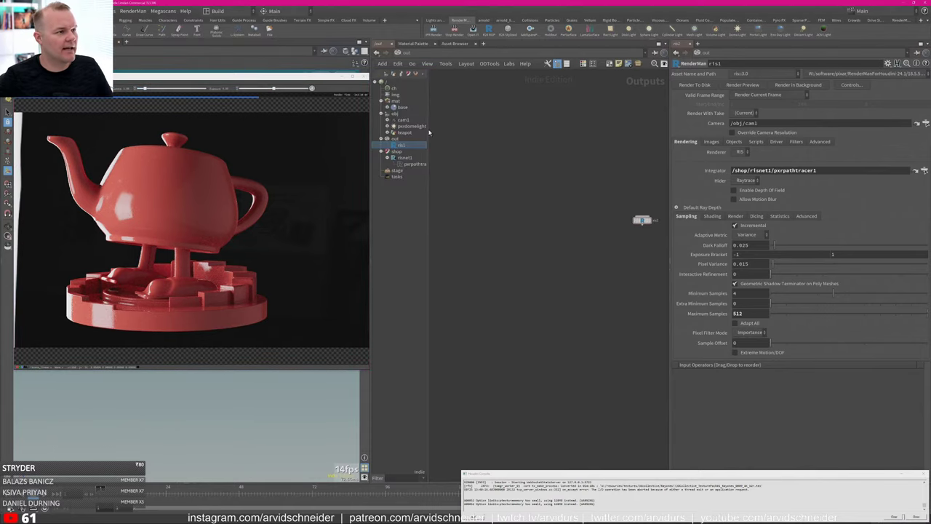
left_click(404, 133)
left_click(401, 107)
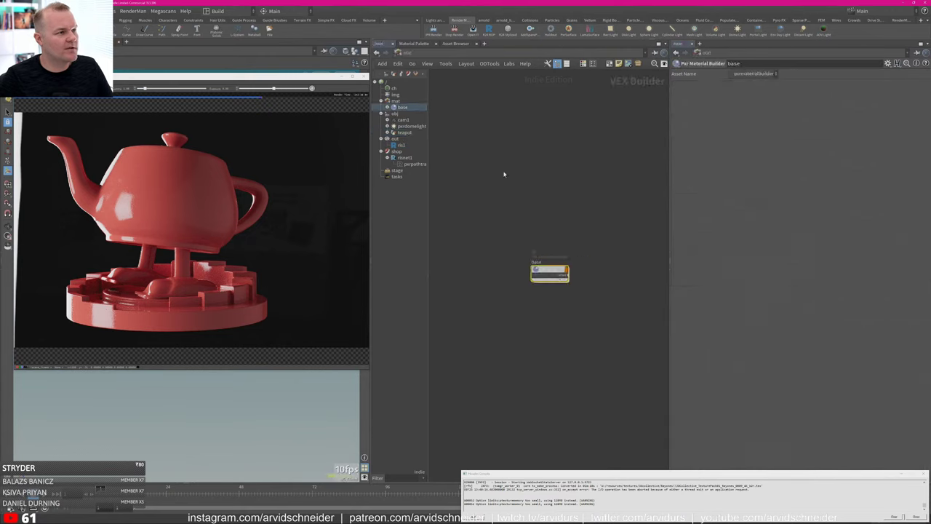
double_click(551, 270)
key("Tab")
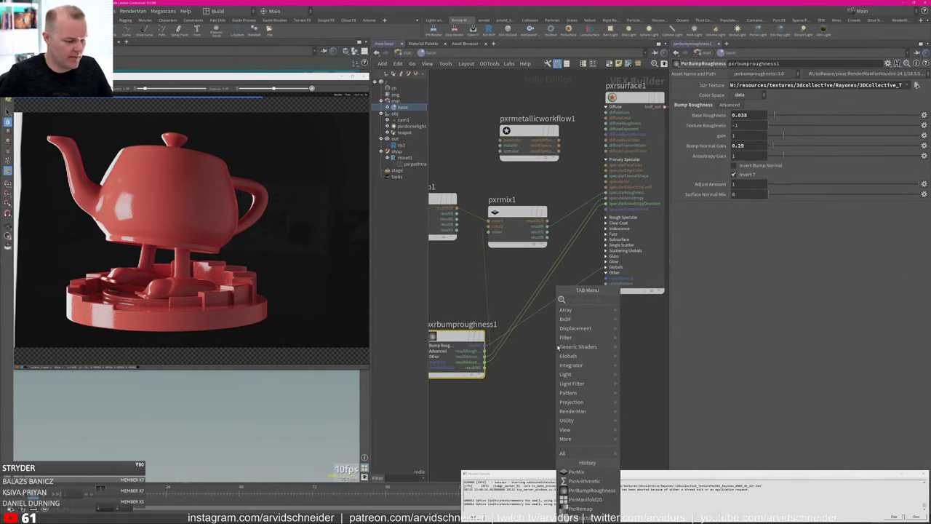
type("blend")
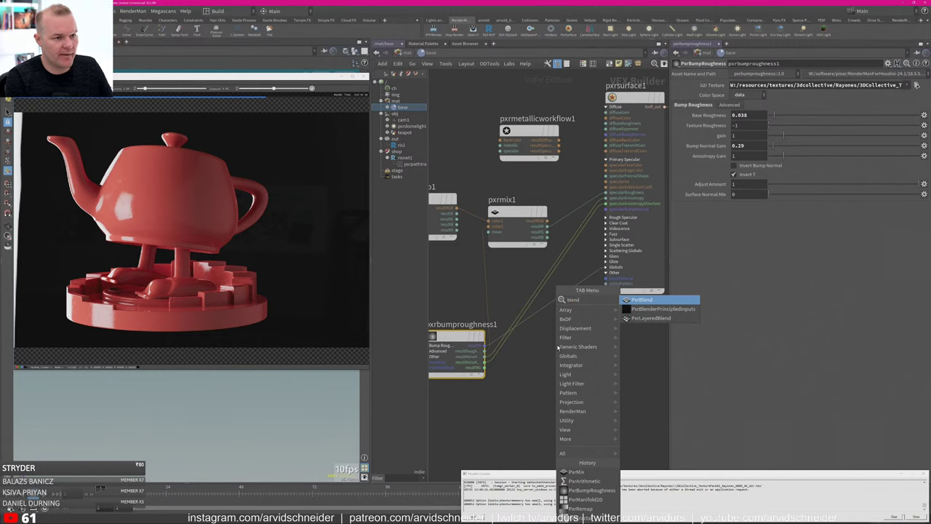
key("Escape")
left_click(558, 347)
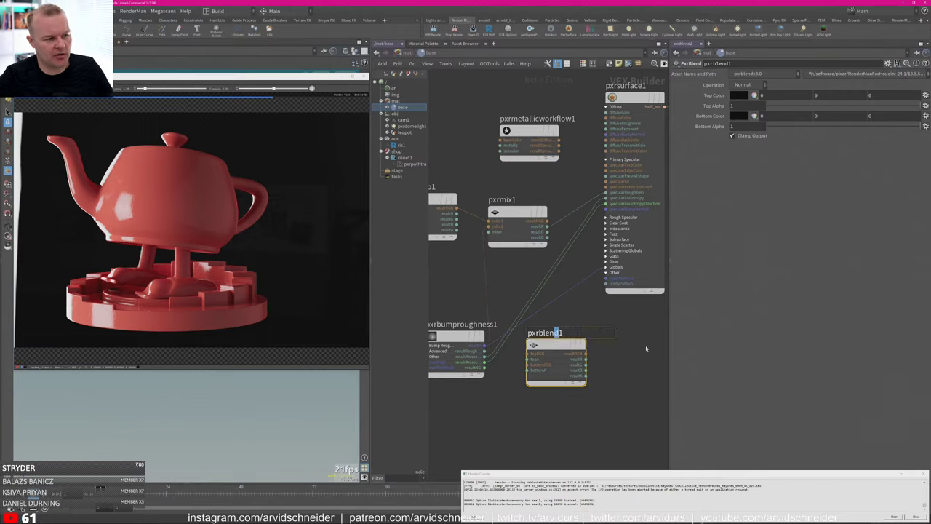
key("Delete")
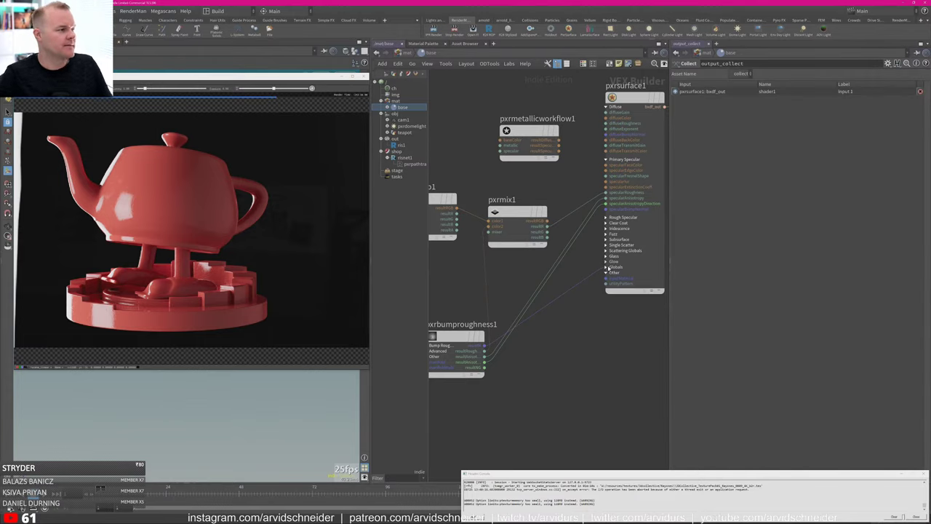
Move pxrmetallicworkflow1 higher in the base network and add a PxrDirt node below it.
scroll(601, 322, "down", 4)
left_click_drag(556, 215, 515, 193)
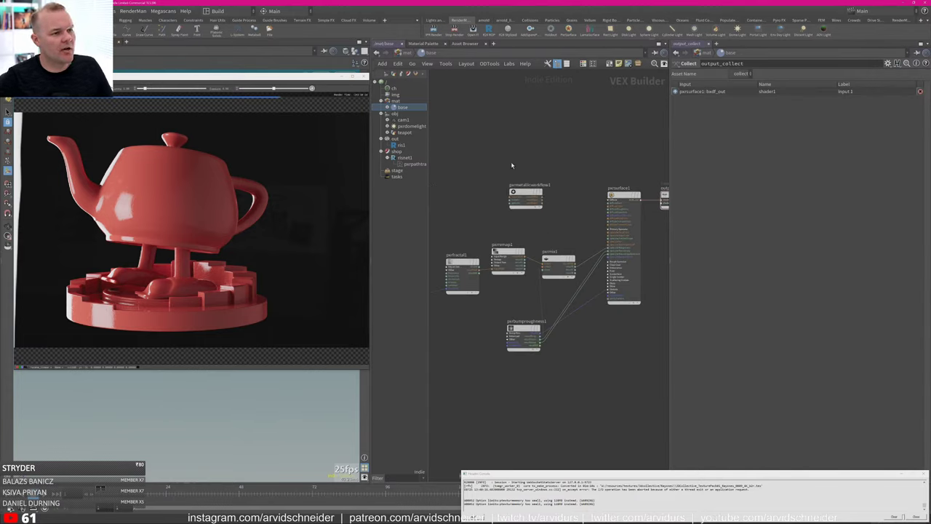
key("Tab")
type("dirt")
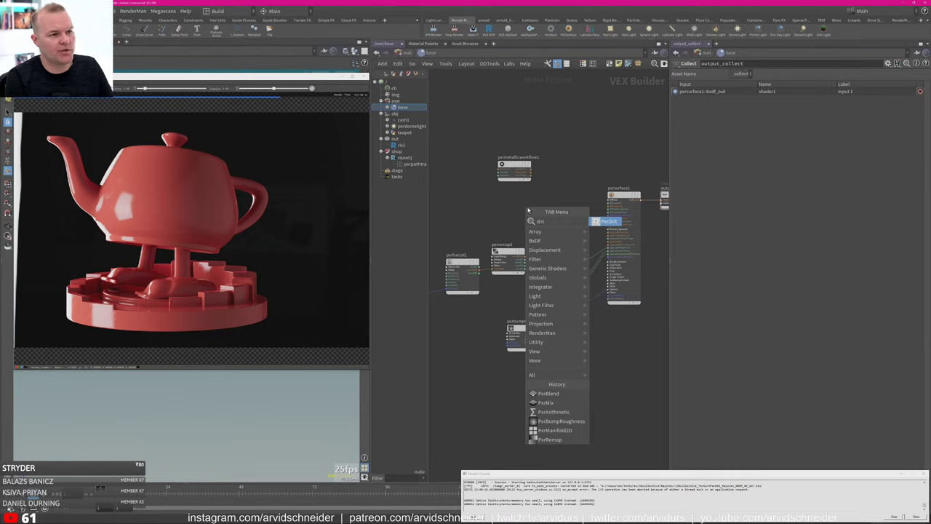
key("Return")
left_click(564, 191)
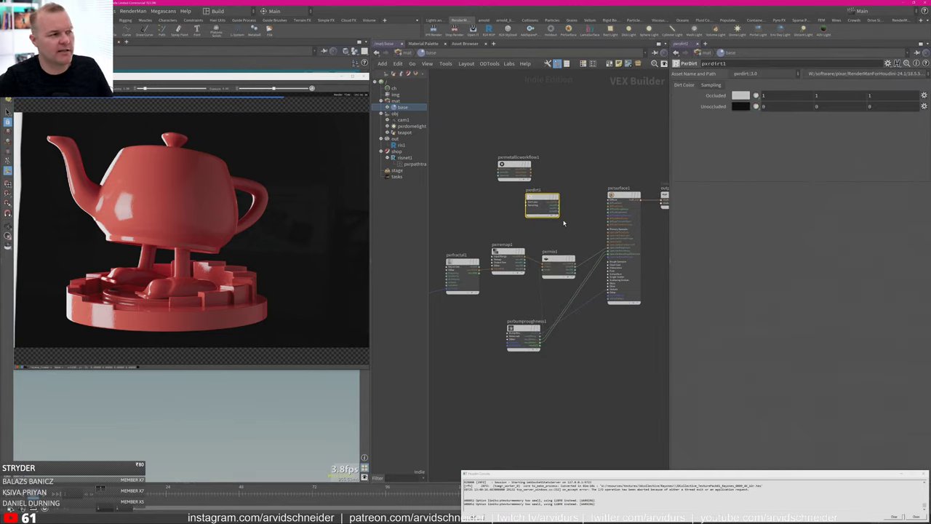
Shift the bump roughness, mix and upstream nodes away from pxrsurface1, and align pxrdirt1 below pxrmetallicworkflow1.
scroll(572, 227, "up", 2)
scroll(591, 237, "up", 2)
middle_click_drag(572, 243, 624, 225)
scroll(625, 225, "down", 2)
scroll(538, 212, "down", 5)
left_click_drag(463, 222, 582, 269)
left_click_drag(578, 234, 526, 252)
left_click(577, 224)
scroll(586, 221, "up", 3)
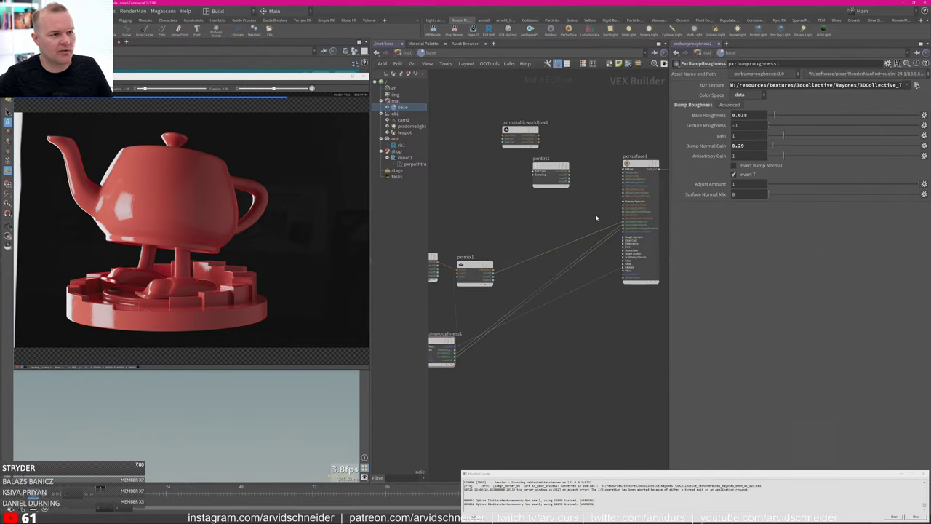
left_click(639, 168)
left_click_drag(551, 167, 521, 194)
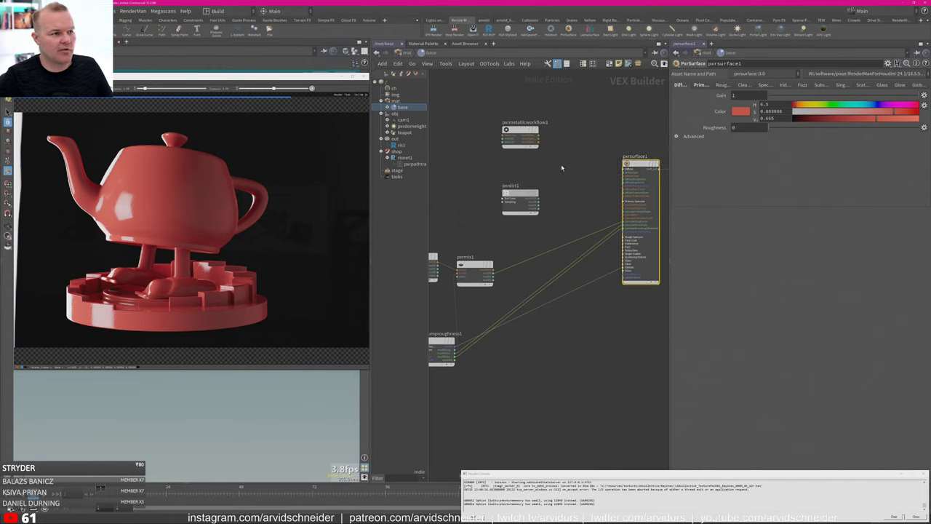
Add a PxrColorCorrect node between pxrdirt1 and pxrsurface1.
key("Tab")
type("px")
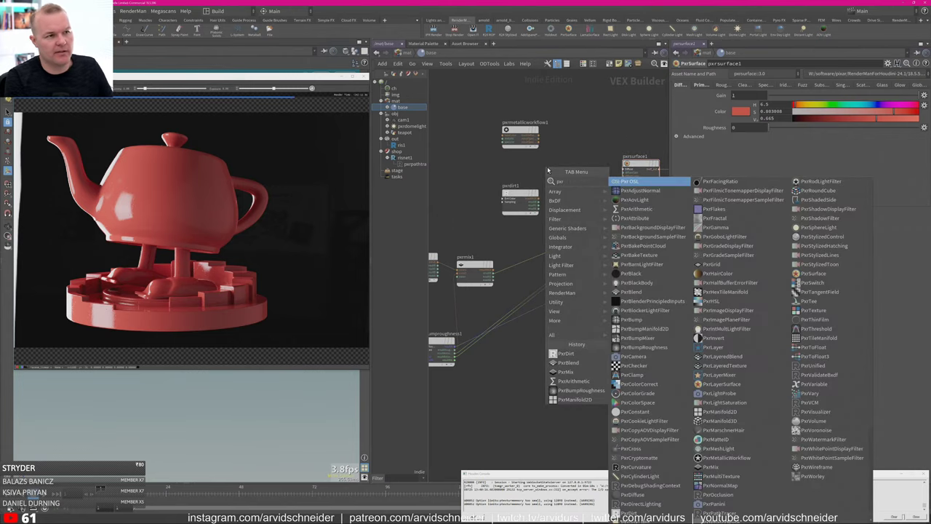
type("rco")
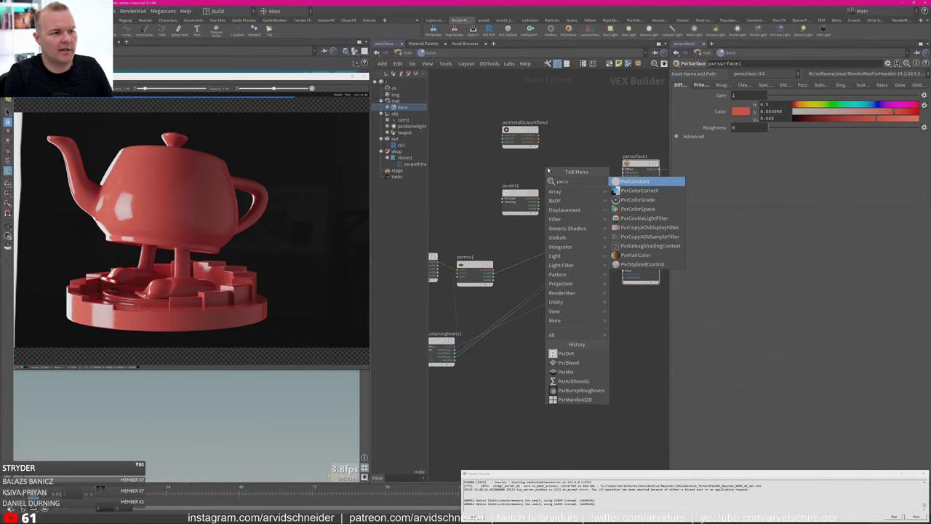
key("Return")
left_click(571, 172)
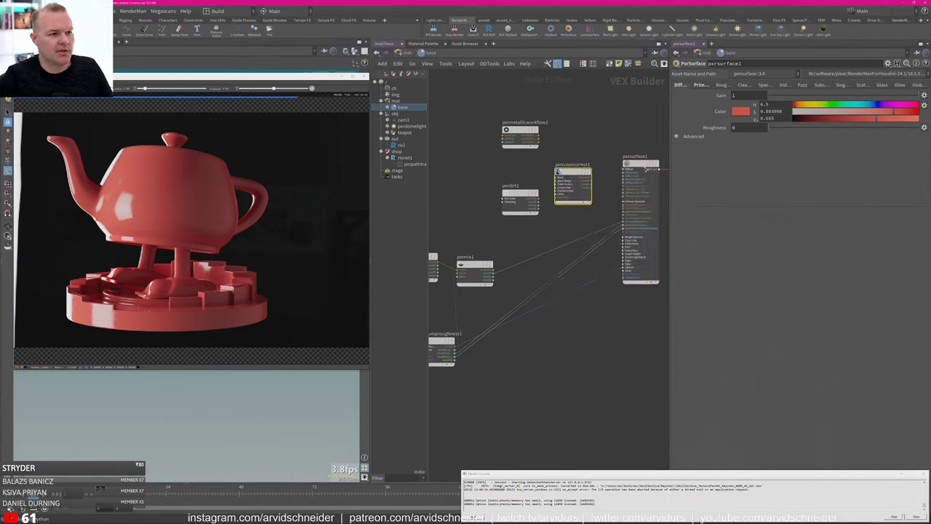
Copy pxrsurface1's diffuse color into pxrcolorcorrect1's input color and connect the color correct output to the surface's diffuse color.
left_click(645, 169)
right_click(718, 112)
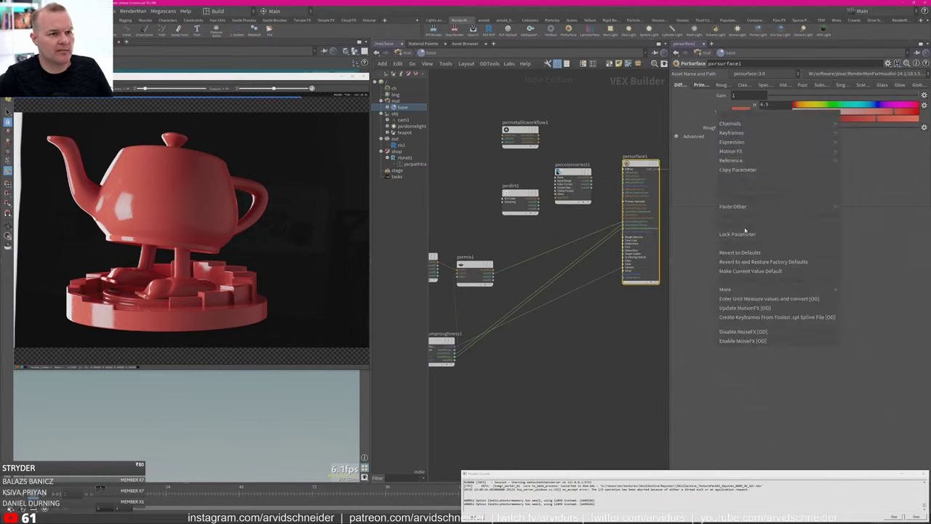
left_click(746, 173)
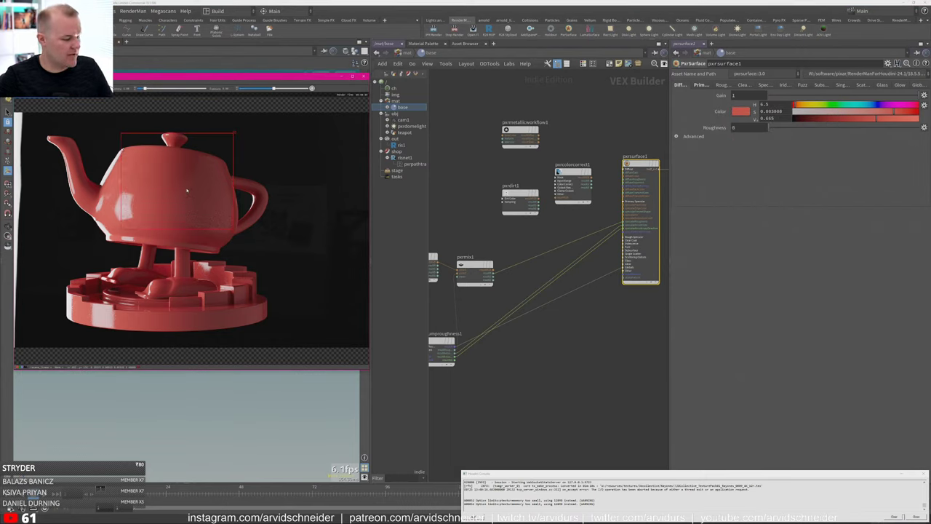
scroll(614, 152, "up", 2)
left_click(559, 185)
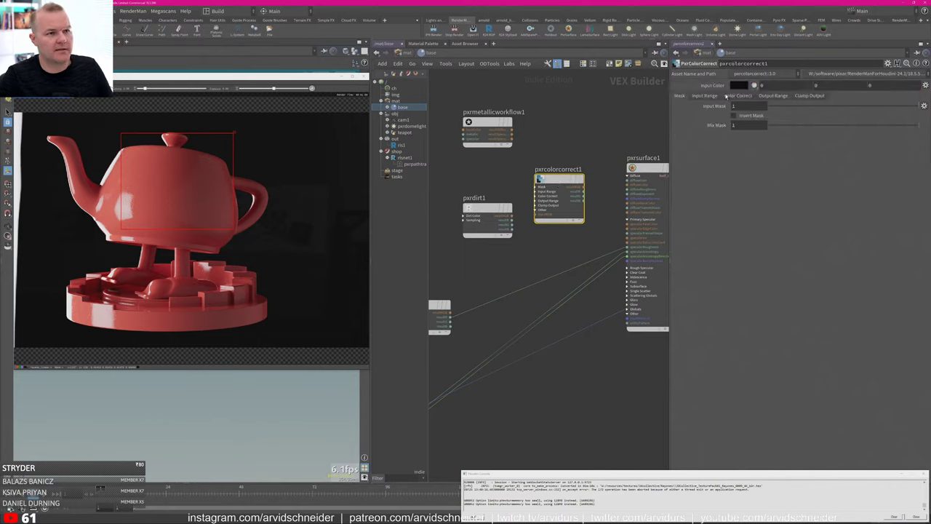
right_click(714, 86)
left_click(729, 153)
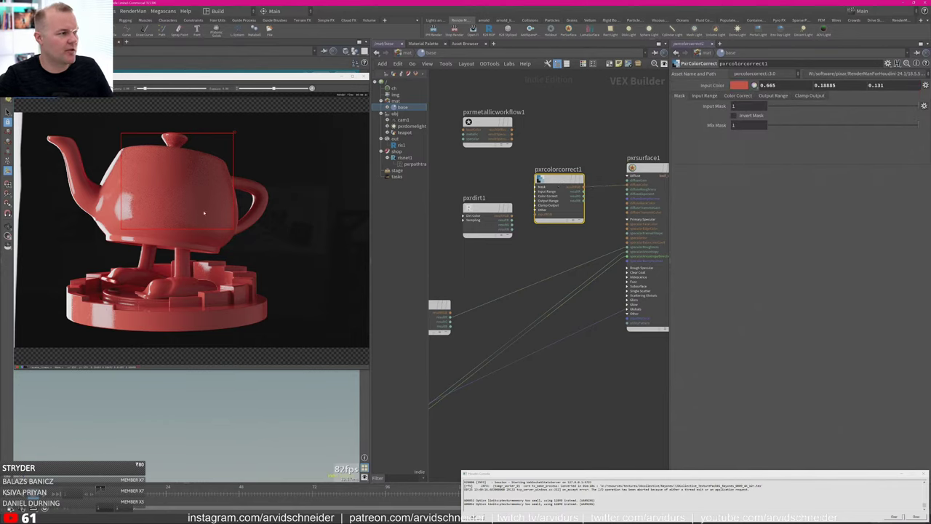
left_click_drag(486, 218, 476, 245)
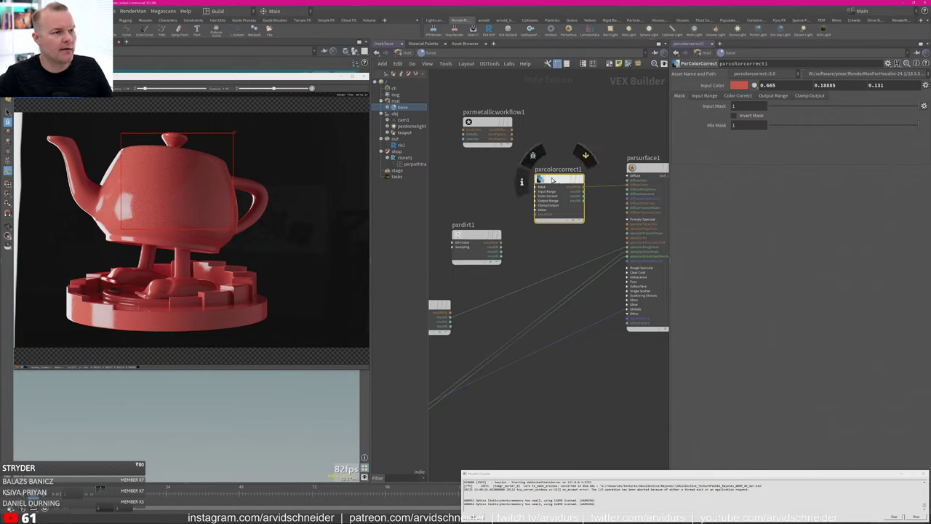
Move pxrcolorcorrect1 farther from pxrsurface1 and connect pxrdirt1's output to its input mask.
left_click_drag(556, 185, 522, 183)
left_click(505, 186)
middle_click_drag(471, 238, 492, 218)
left_click_drag(491, 219, 529, 177)
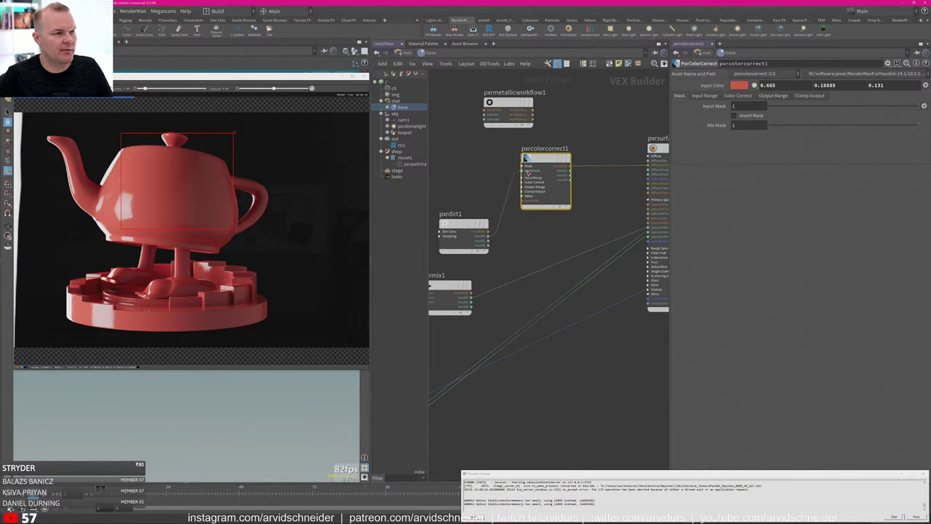
Preview pxrdirt1's output in isolation and move the render crop region over the teapot's legs and base.
left_click(450, 221)
left_click(445, 204)
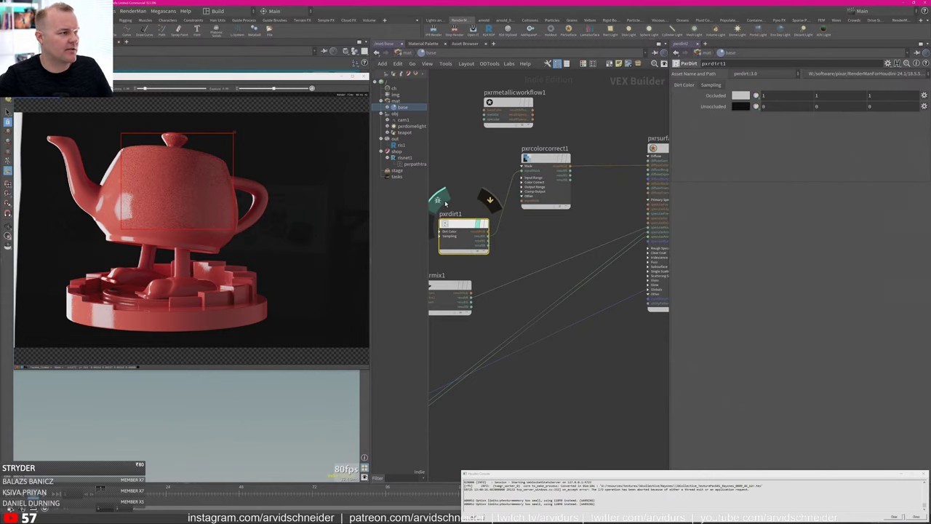
left_click_drag(169, 181, 147, 311)
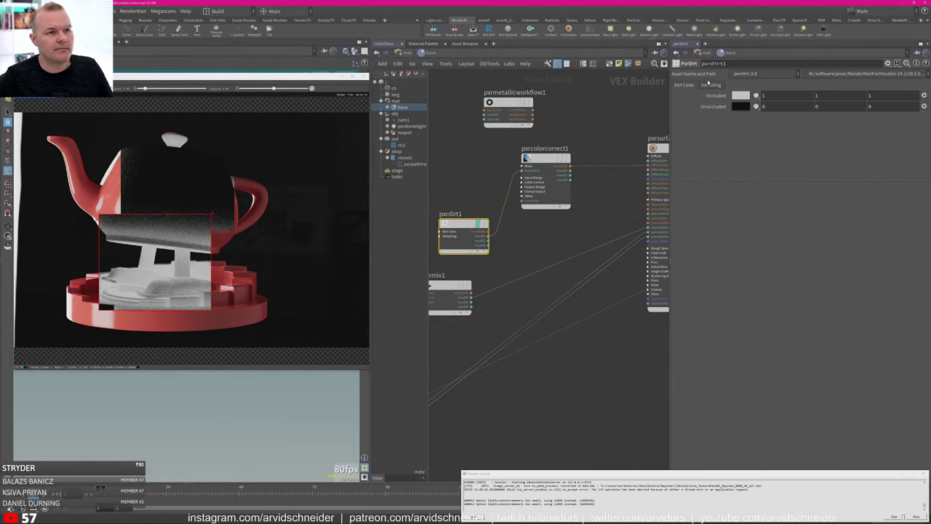
Set pxrdirt1's sampling Max Distance to 0.117.
left_click(710, 84)
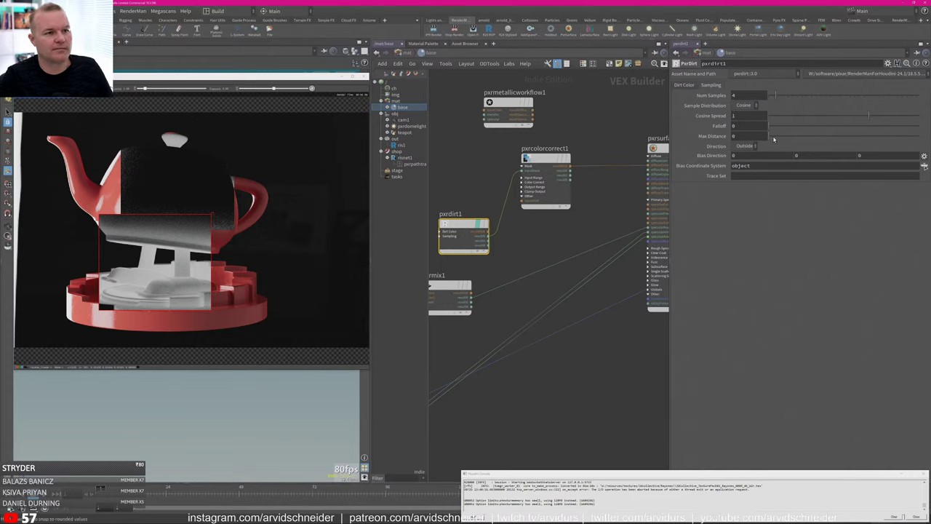
left_click_drag(772, 137, 901, 135)
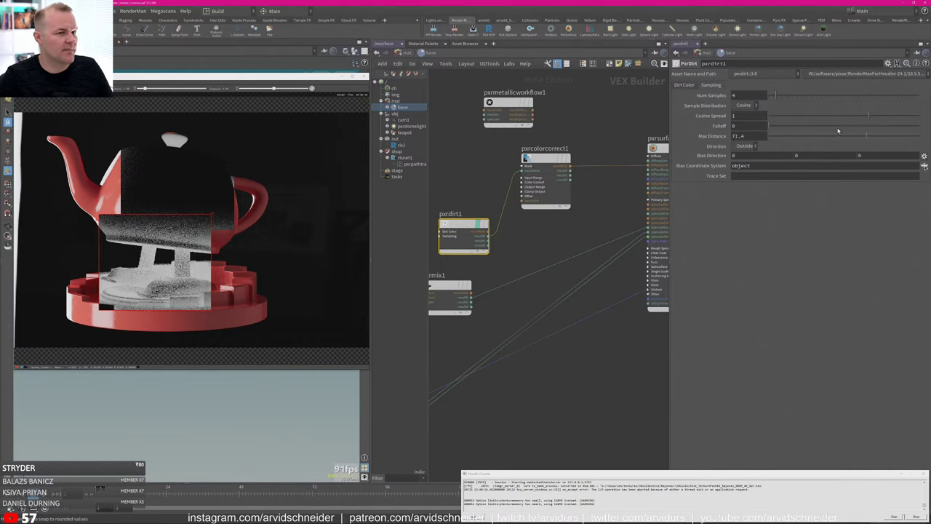
middle_click_drag(738, 136, 782, 156)
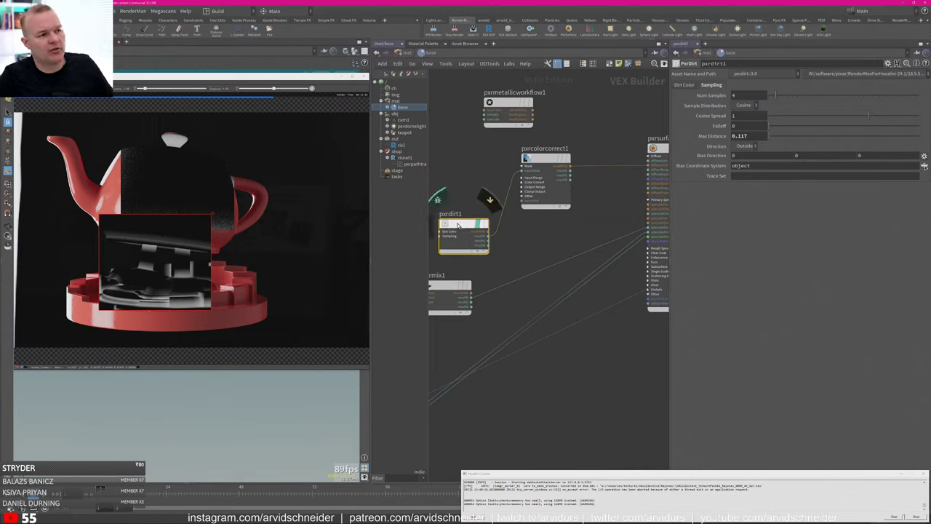
Shift pxrdirt1 upward and away from pxrcolorcorrect1 to make room for a node between them.
left_click_drag(456, 236, 457, 209)
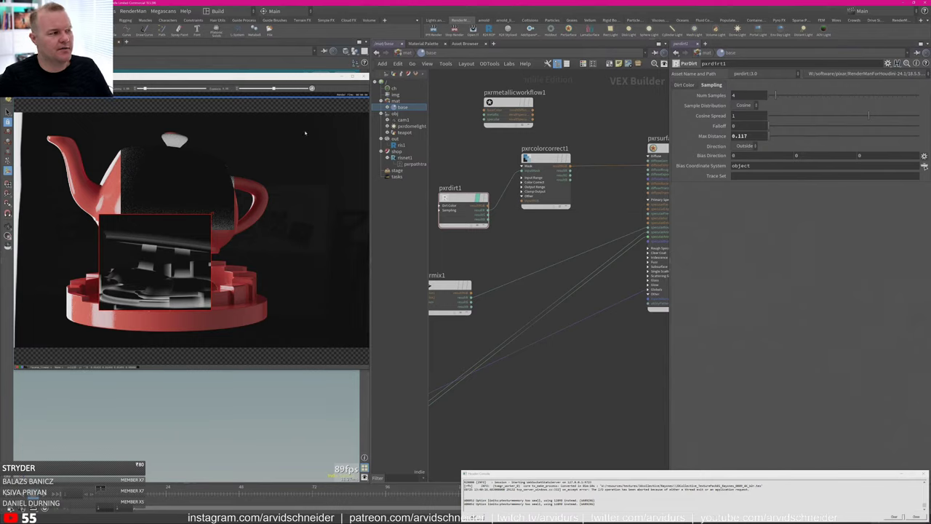
middle_click_drag(470, 174, 510, 169)
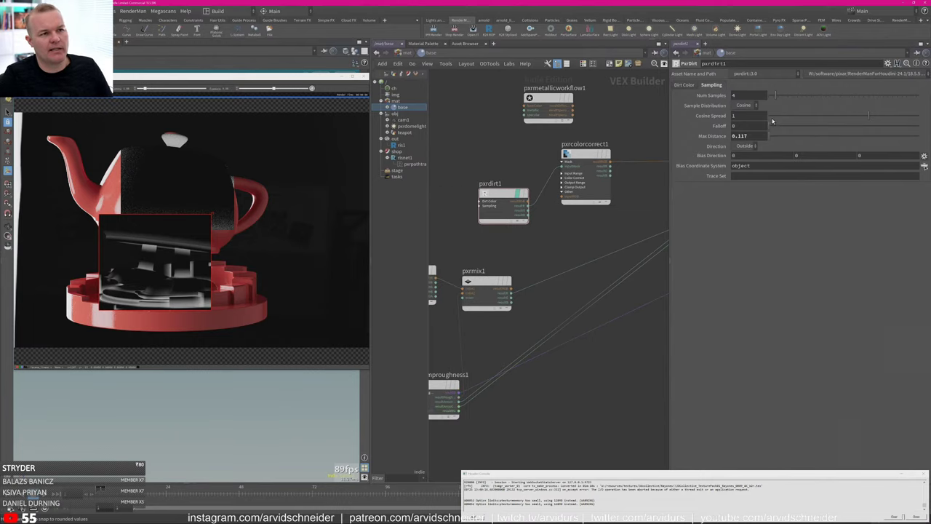
left_click_drag(507, 208, 465, 209)
middle_click_drag(519, 241, 530, 245)
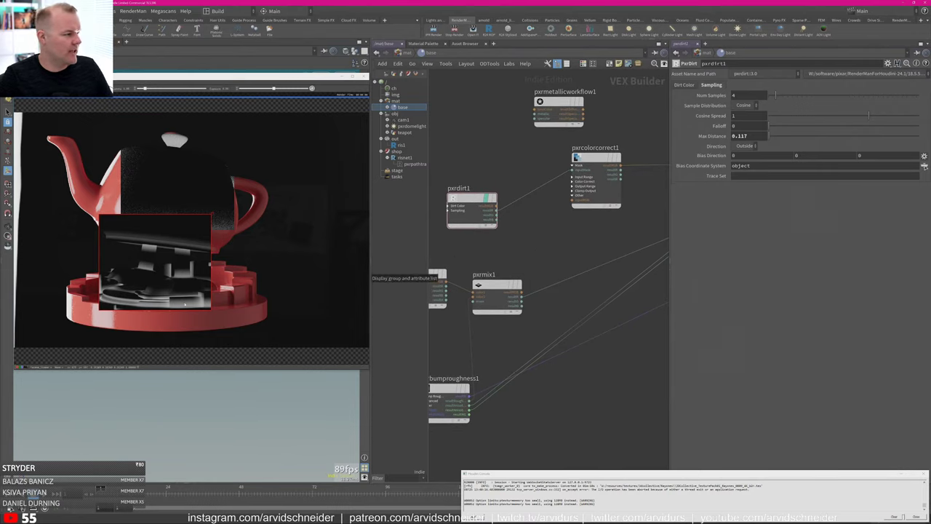
Add a PxrRemap node between pxrdirt1 and pxrcolorcorrect1, feeding the remapped dirt into the input mask.
key("Tab")
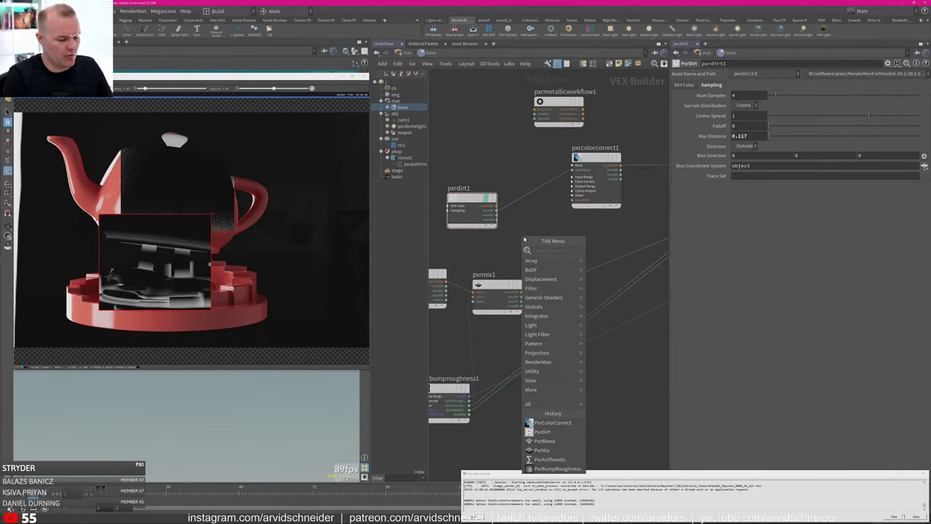
type("rem")
key("Return")
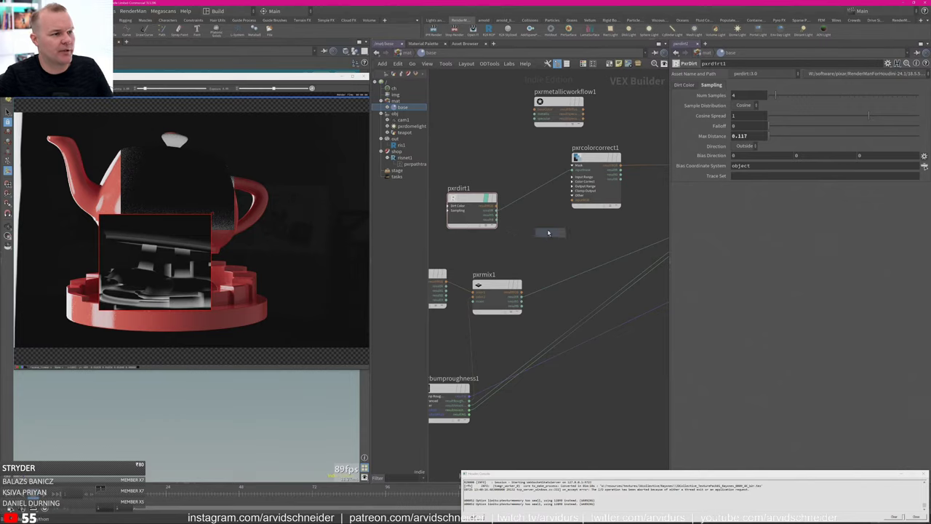
left_click(551, 234)
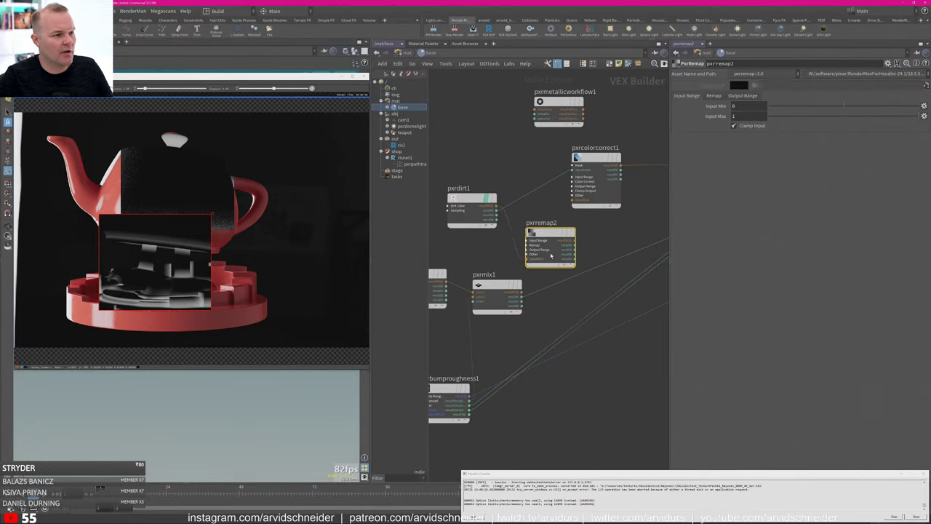
left_click_drag(550, 243, 537, 232)
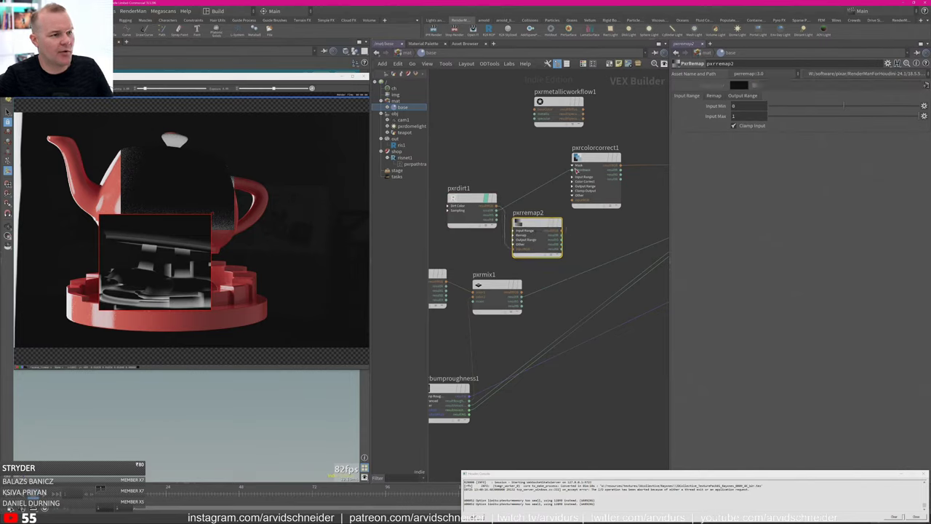
left_click(448, 175)
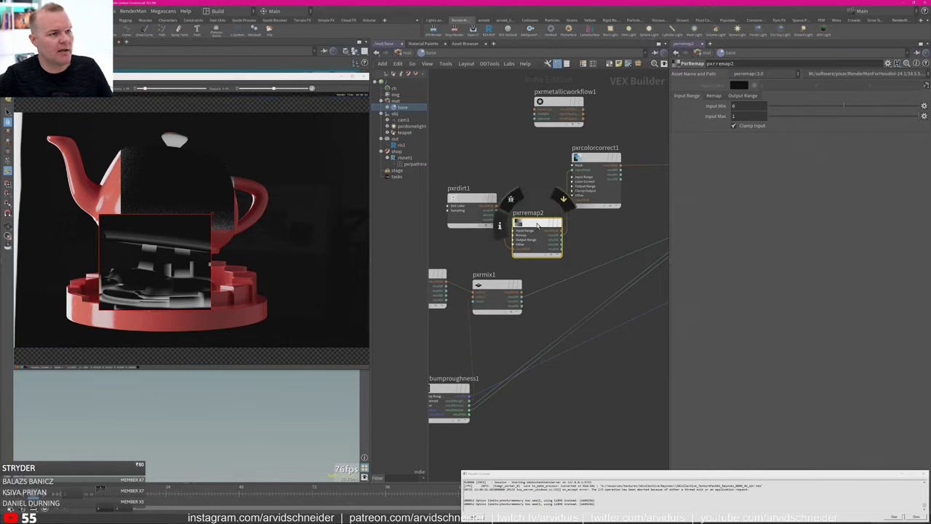
Preview pxrremap2's output in isolation and set its Input Max to 0.178.
mouse_move(530, 226)
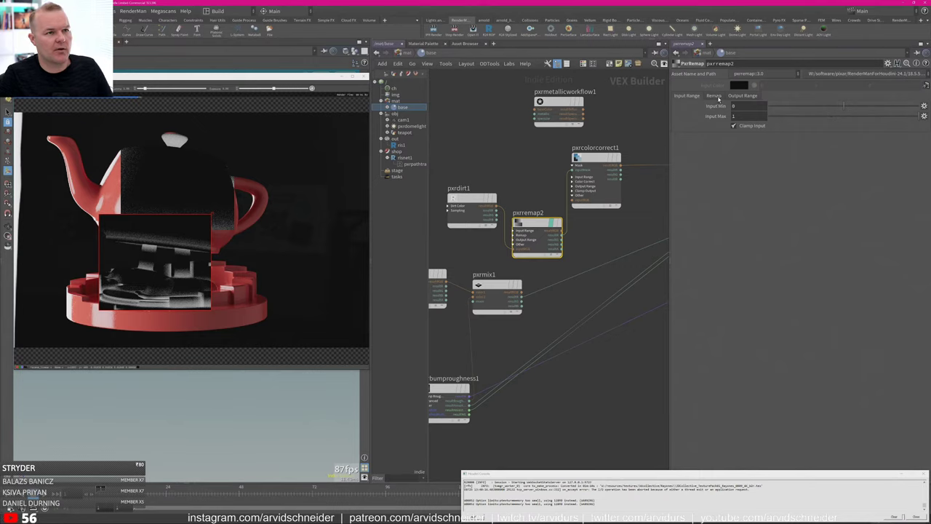
left_click_drag(857, 116, 805, 117)
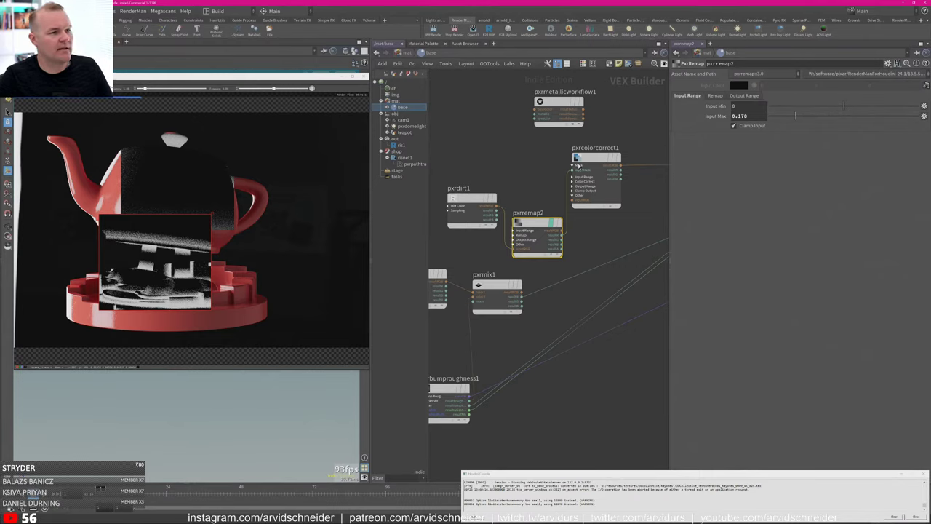
Preview pxrcolorcorrect1's output and set its Gamma to 0.2 in all three channels.
left_click(594, 161)
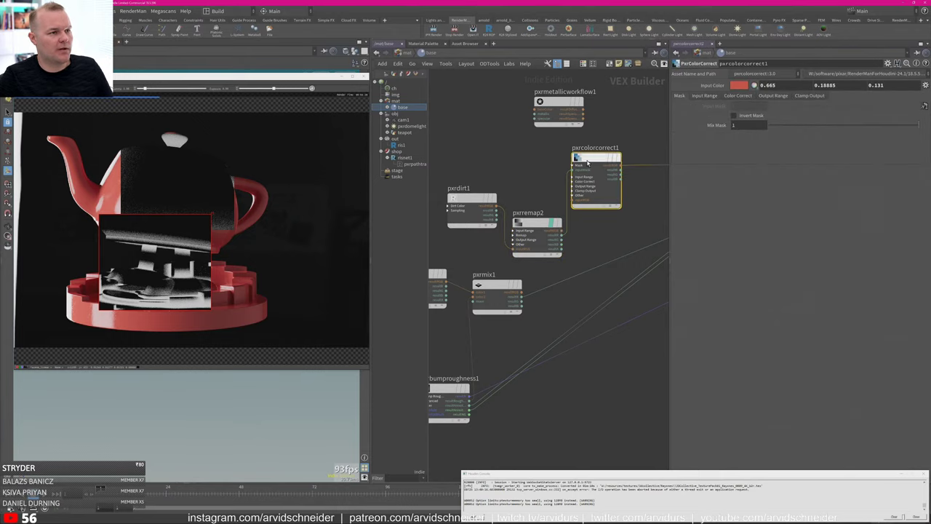
left_click(512, 201)
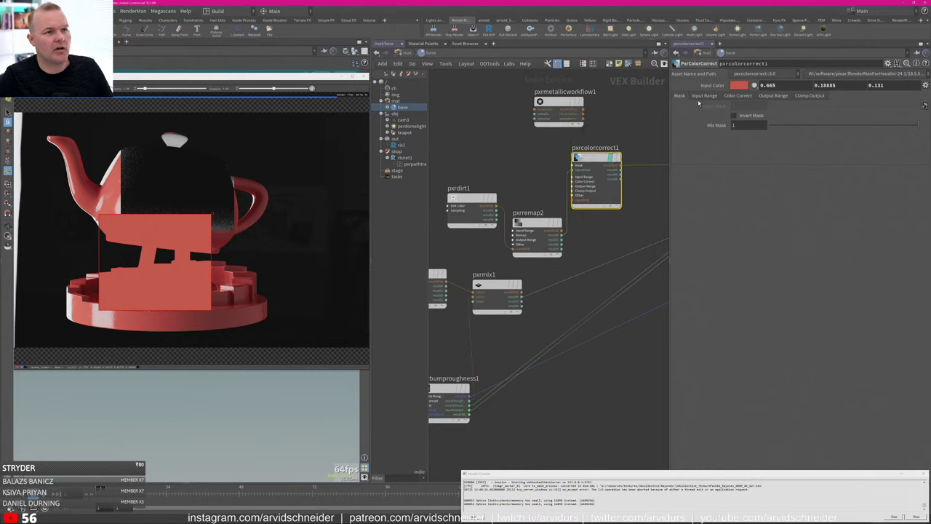
left_click(736, 96)
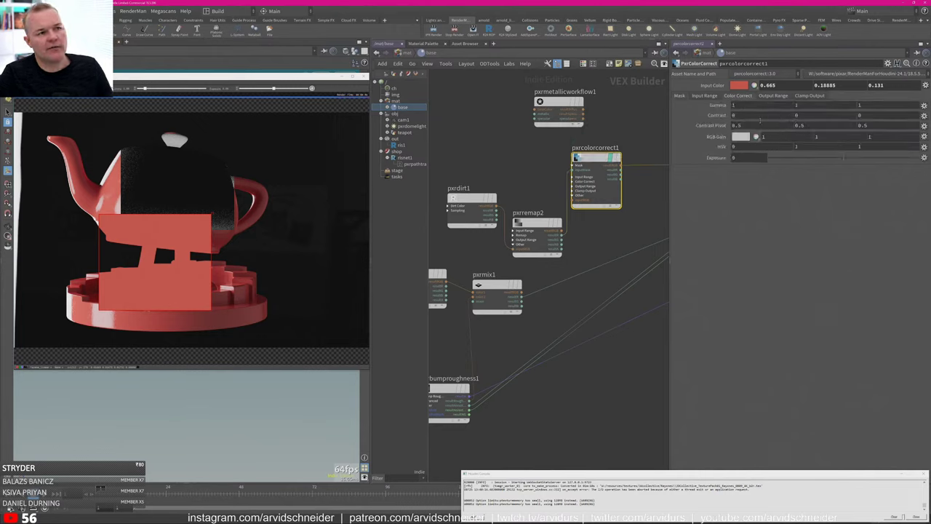
middle_click_drag(728, 109, 688, 114)
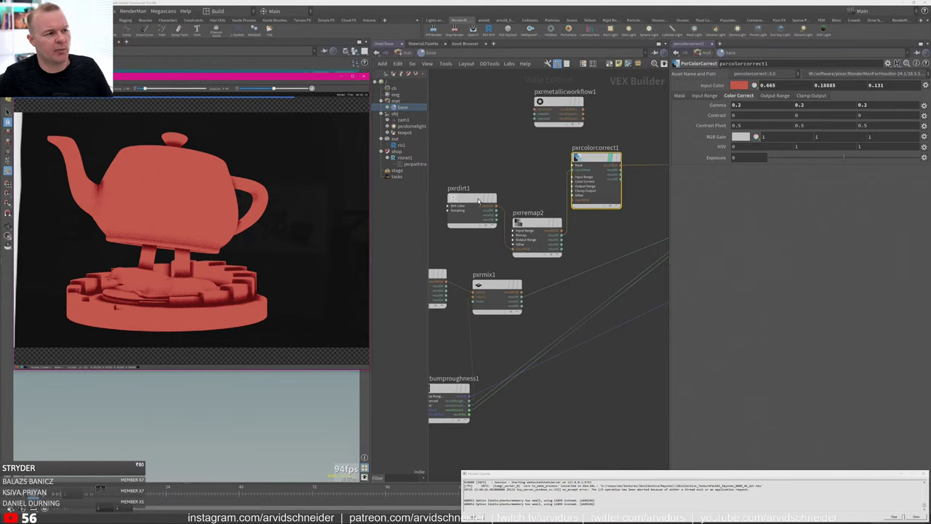
Rearrange pxrdirt1 and pxrremap2 into a tidy row in front of pxrcolorcorrect1.
left_click_drag(478, 201, 450, 182)
left_click_drag(537, 223, 517, 177)
middle_click_drag(639, 208, 461, 215)
scroll(572, 224, "down", 3)
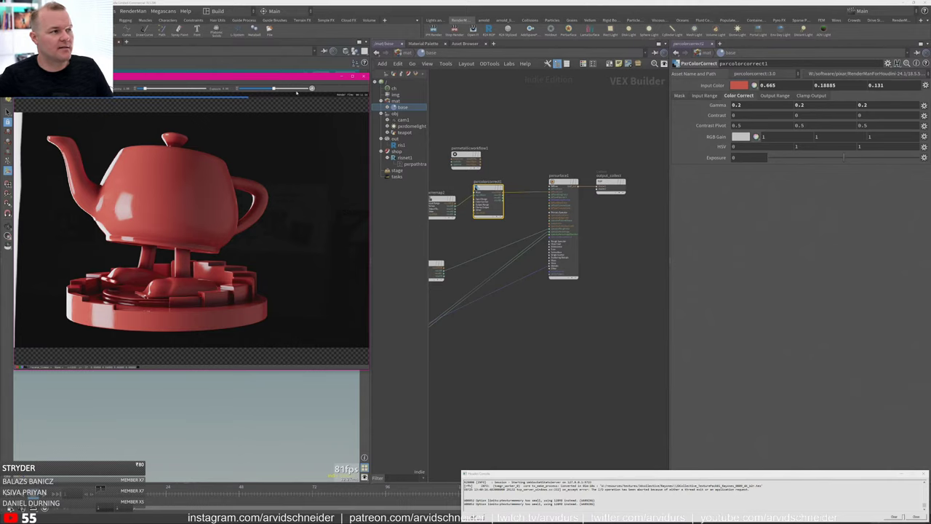
Examine the color space options for the Rayones_0009_4K.jpg texture in the texture manager behind the render window.
left_click_drag(297, 78, 343, 74)
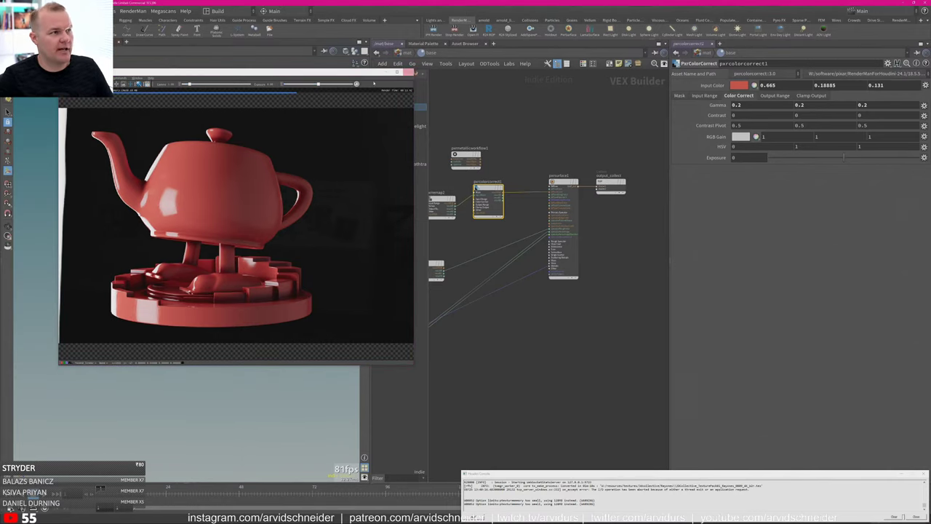
left_click_drag(353, 75, 569, 134)
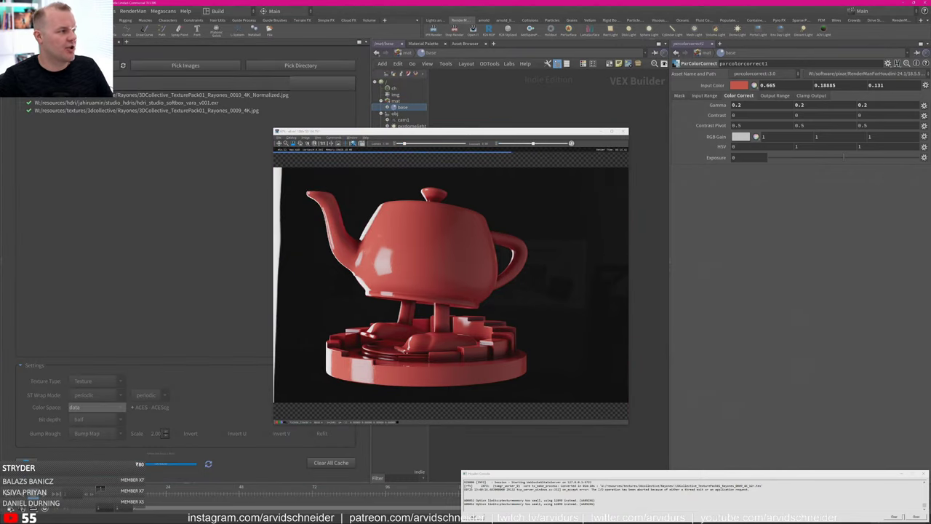
left_click(144, 112)
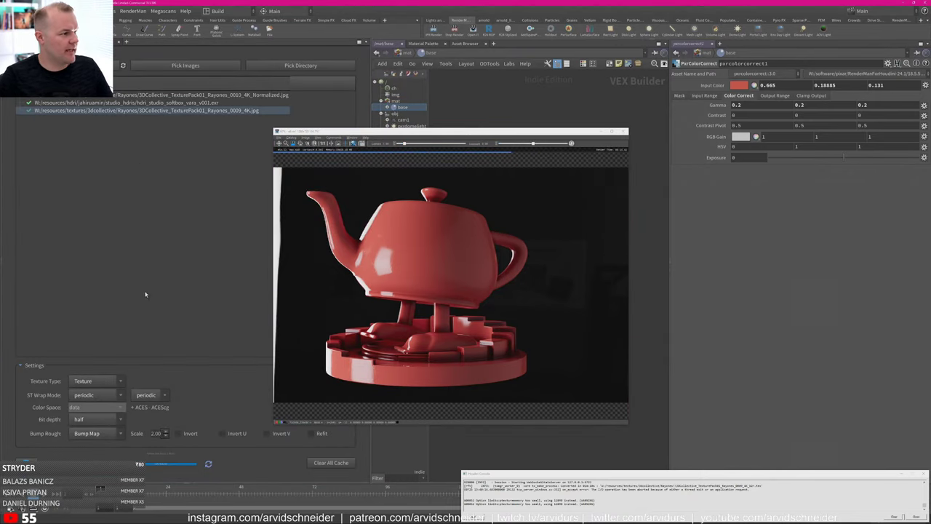
left_click(80, 411)
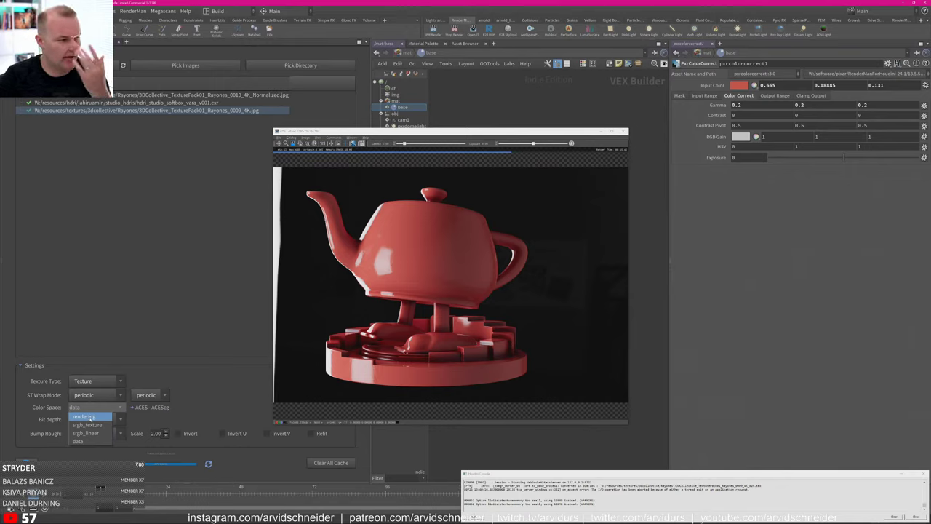
left_click(184, 409)
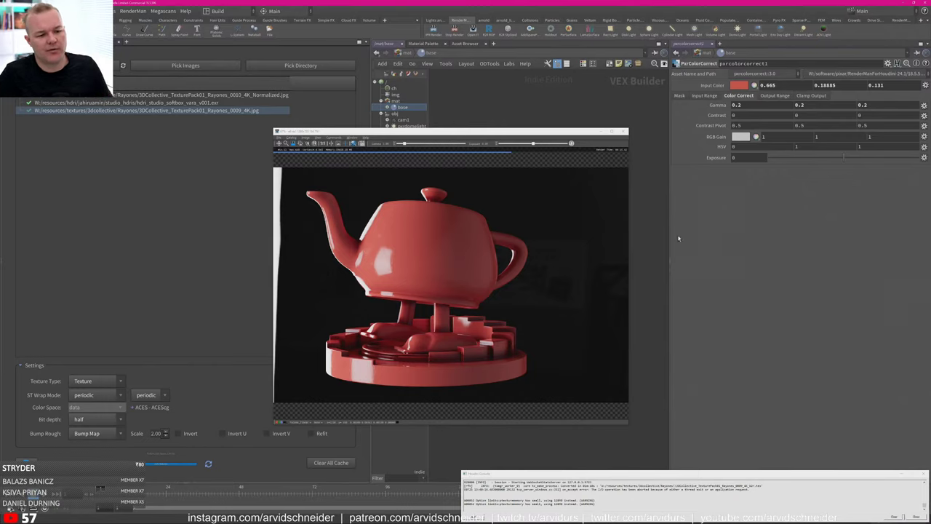
left_click_drag(524, 132, 271, 85)
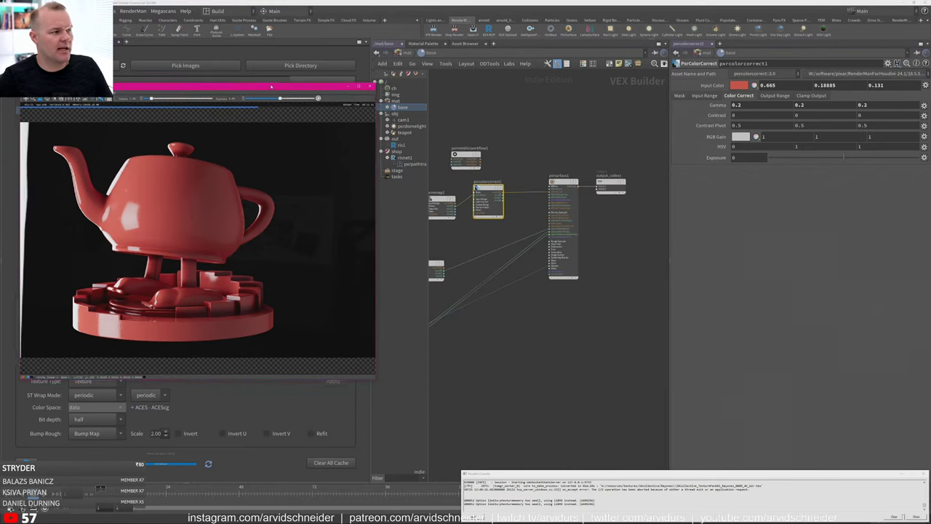
Move pxrmetallicworkflow1 higher above pxrcolorcorrect1 in the network.
left_click(633, 254)
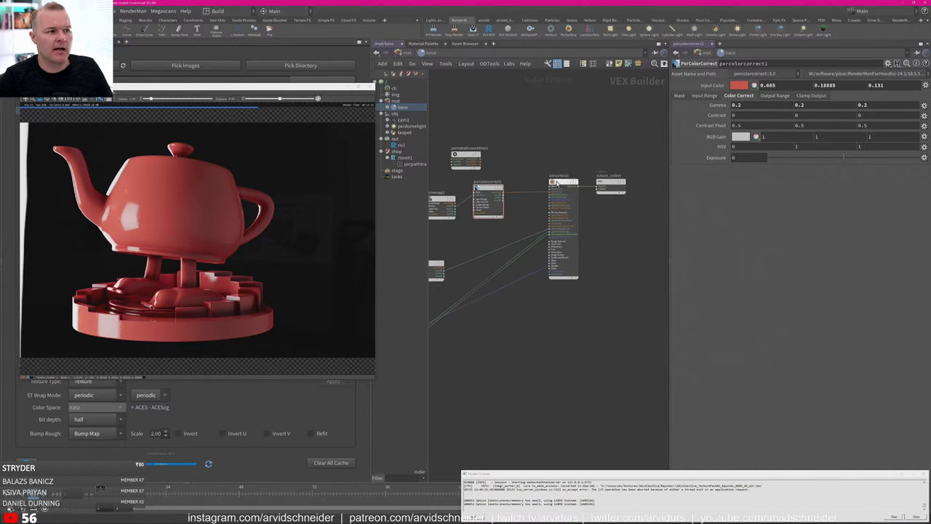
middle_click_drag(512, 151, 601, 156)
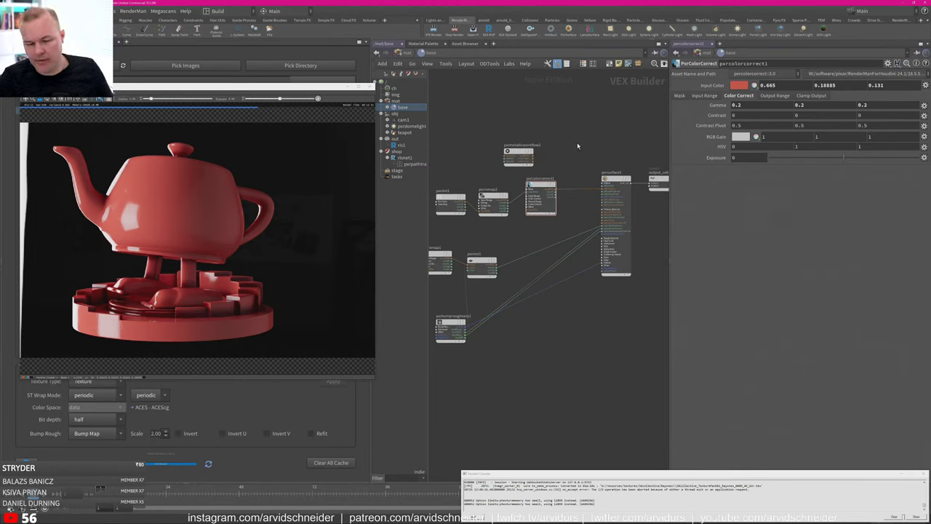
left_click_drag(518, 154, 537, 137)
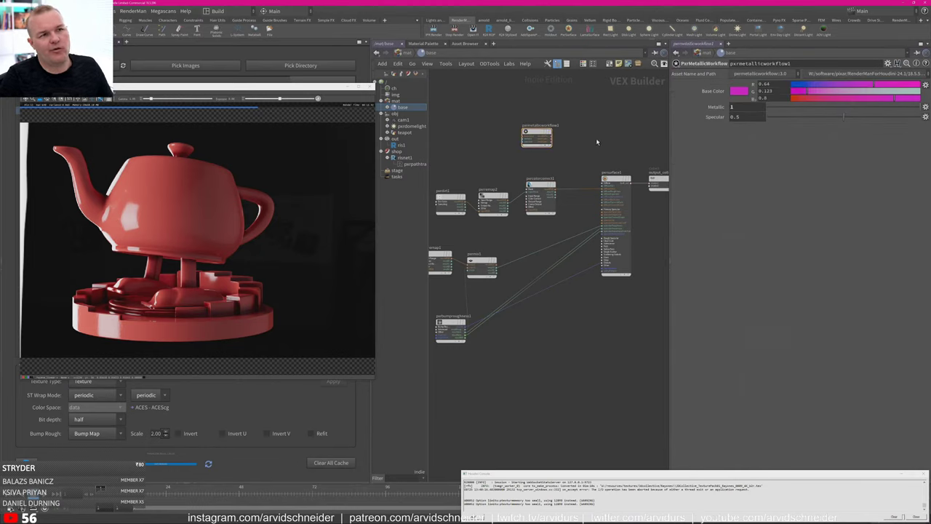
Add a PxrLayerMixer node and place it below the material's output node, beyond pxrsurface1.
middle_click_drag(597, 142, 549, 138)
key("Tab")
type("p")
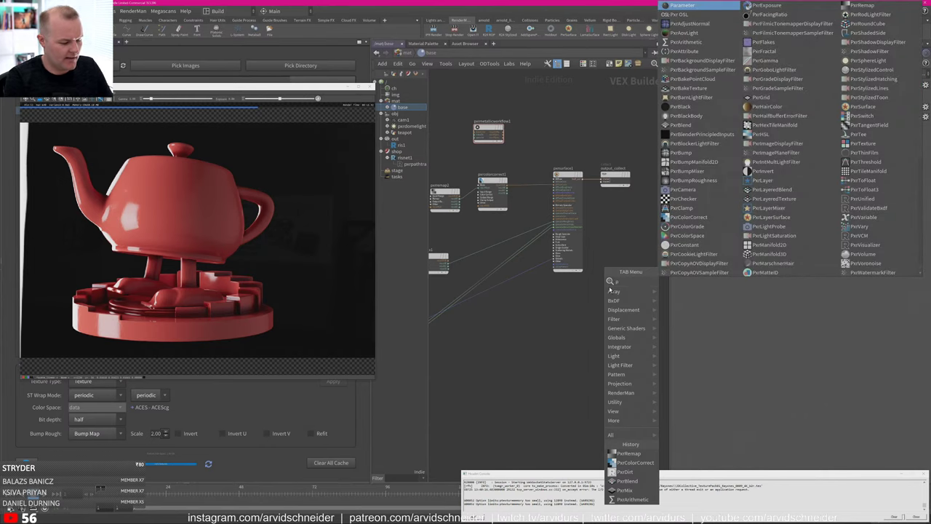
type("m")
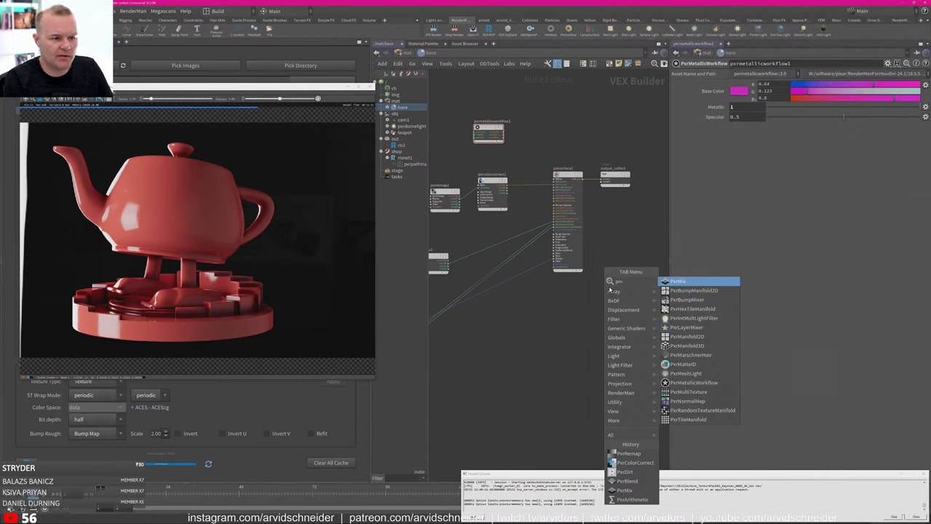
key("BackSpace")
type("xl")
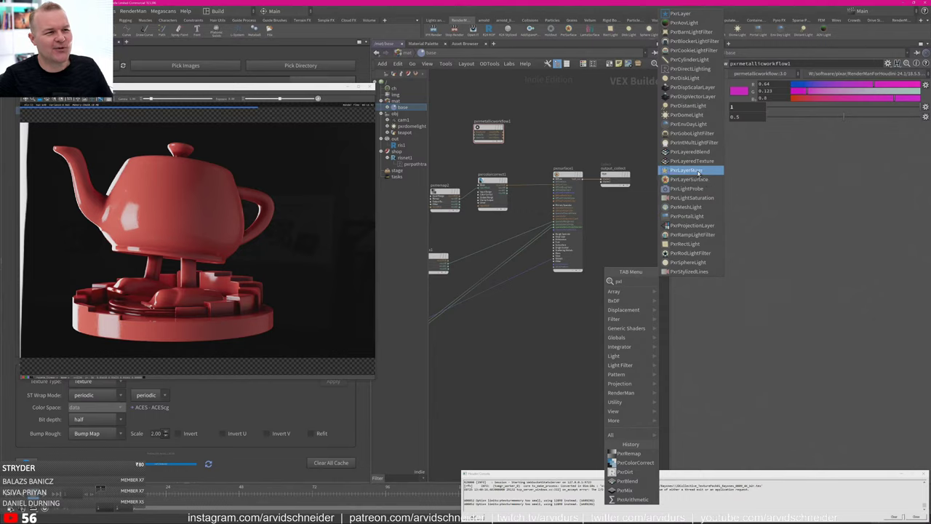
left_click(698, 171)
left_click(625, 256)
left_click_drag(624, 256, 640, 302)
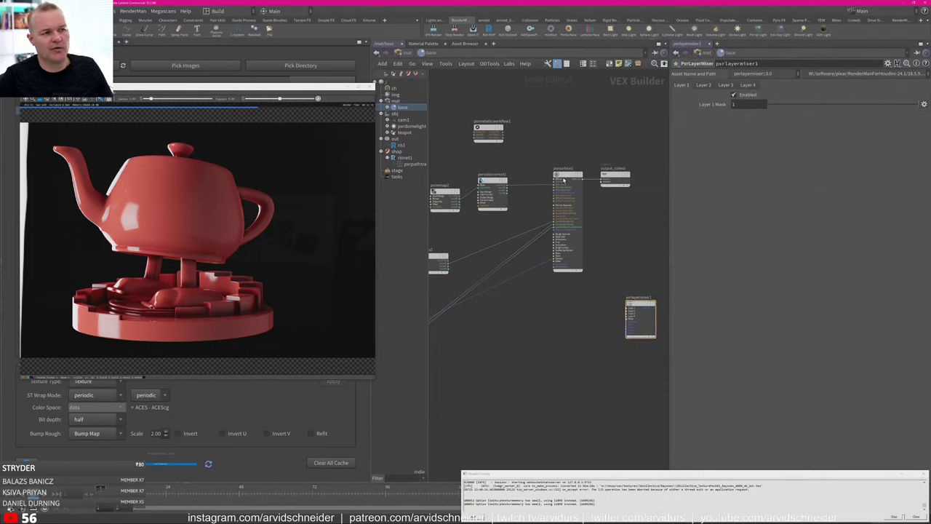
Add a PxrLayerSurface node below pxrsurface1, in front of pxrlayermixer1.
key("Tab")
type("pxla")
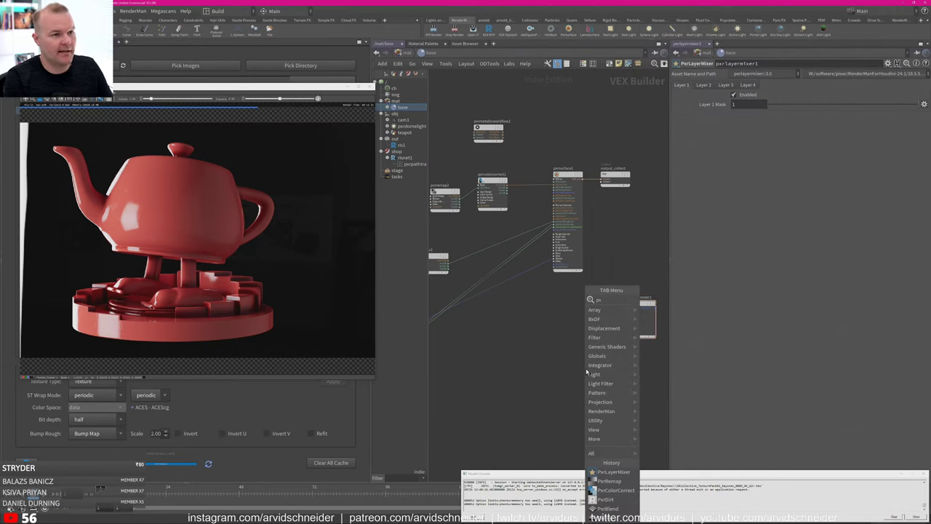
key("Down")
key("Down")
key("Down")
key("Down")
key("Down")
key("Down")
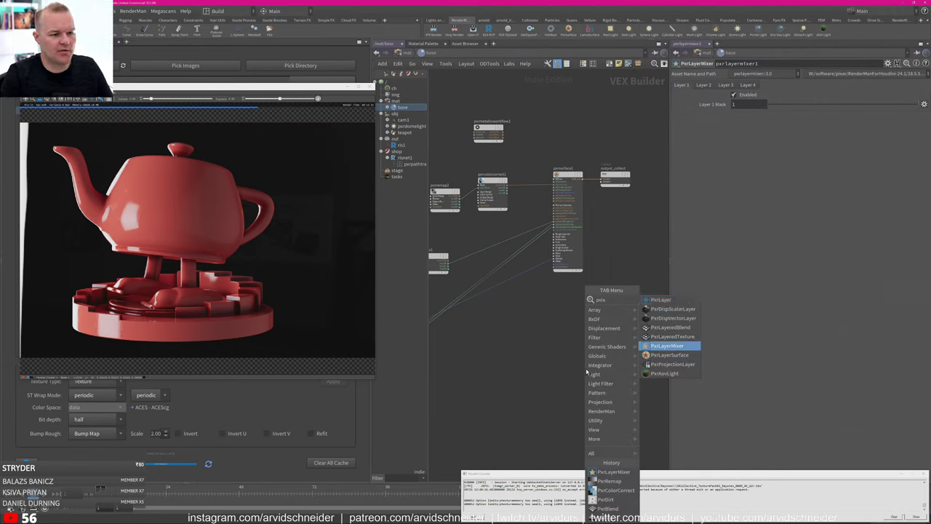
key("Return")
left_click(576, 331)
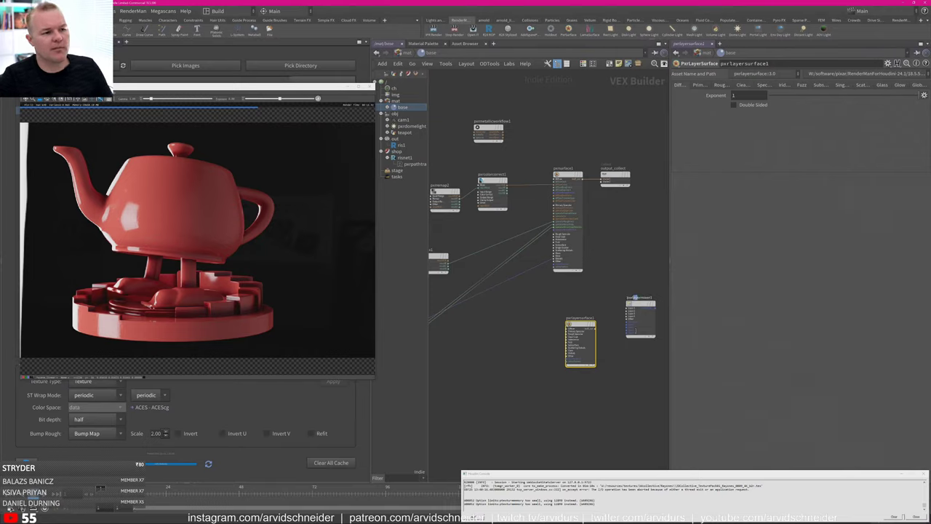
Delete the pxrlayersurface1 and pxrlayermixer1 nodes from the network.
left_click_drag(646, 305, 642, 334)
left_click_drag(554, 300, 637, 398)
left_click(622, 409)
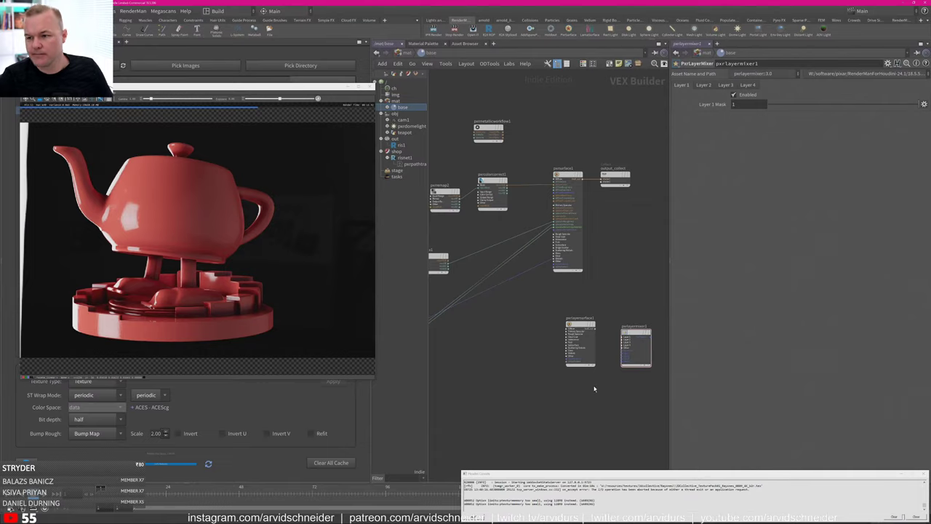
left_click_drag(510, 304, 616, 375)
key("Delete")
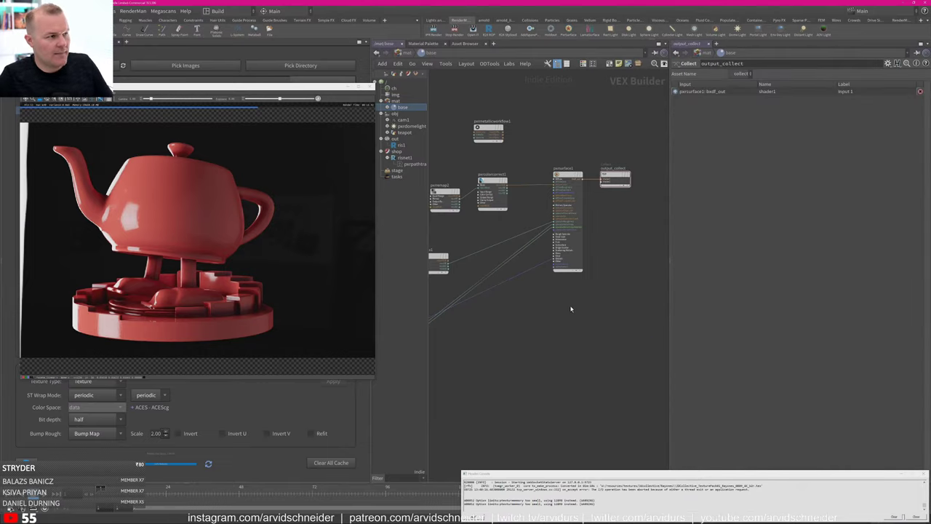
Examine the list of available Lama nodes and the specular Fresnel settings of pxrsurface1.
middle_click_drag(589, 354, 574, 298)
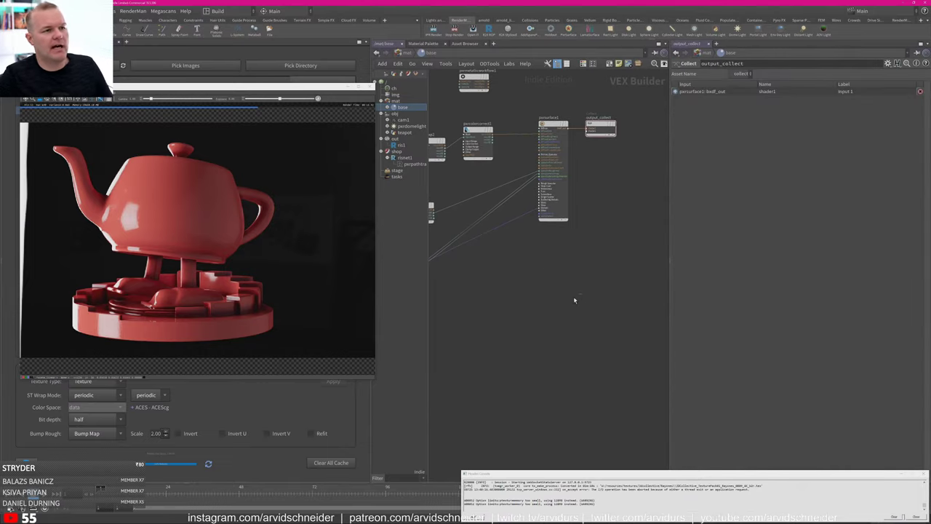
key("Tab")
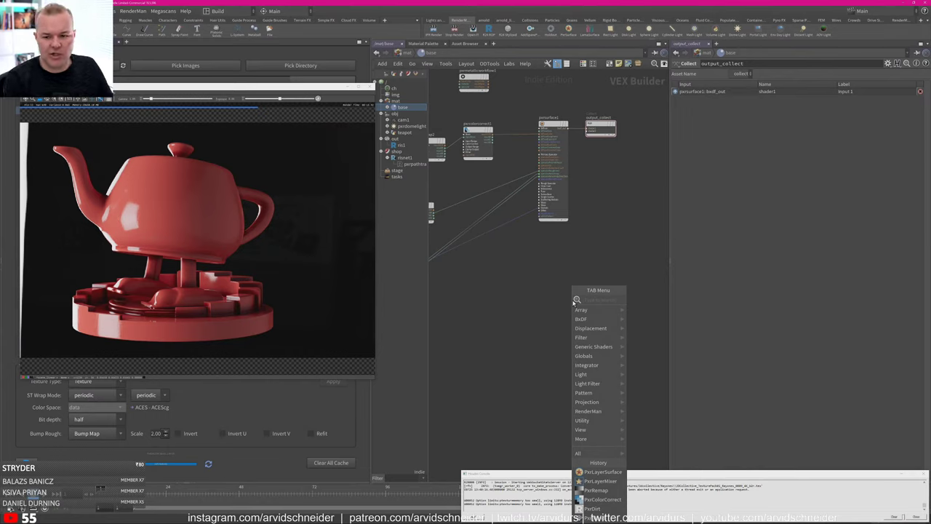
type("lama")
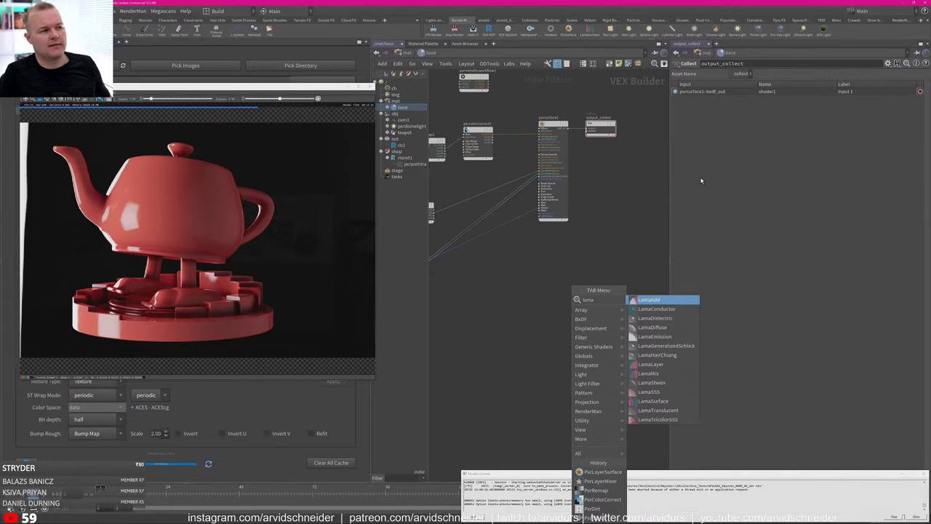
left_click(552, 121)
left_click(548, 124)
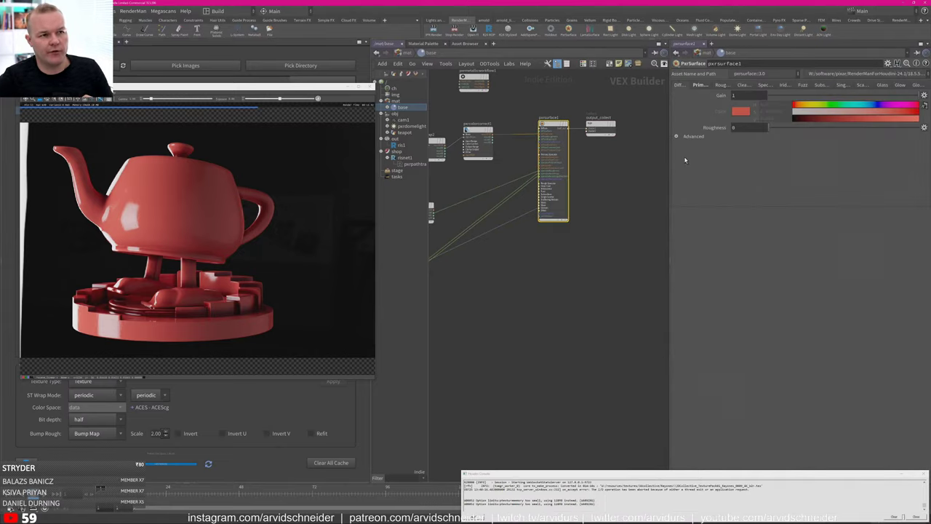
left_click(700, 85)
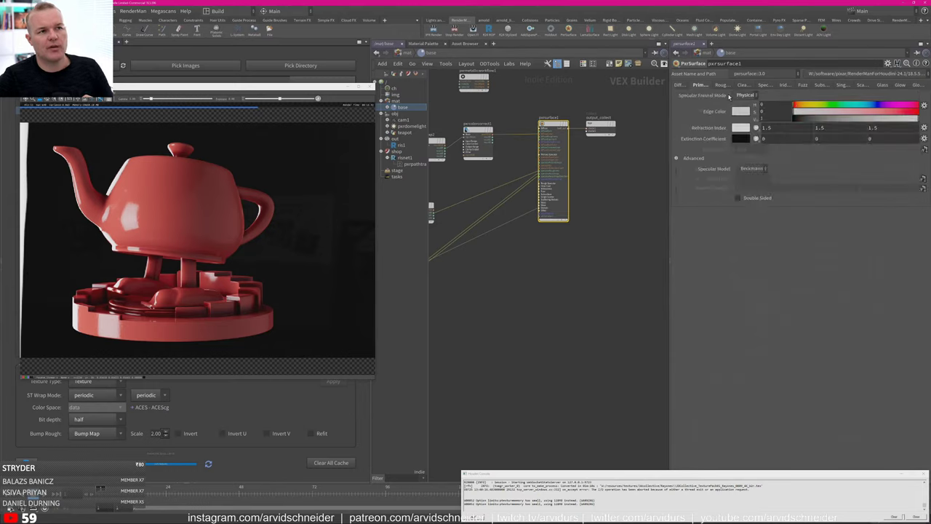
left_click(745, 95)
left_click(745, 102)
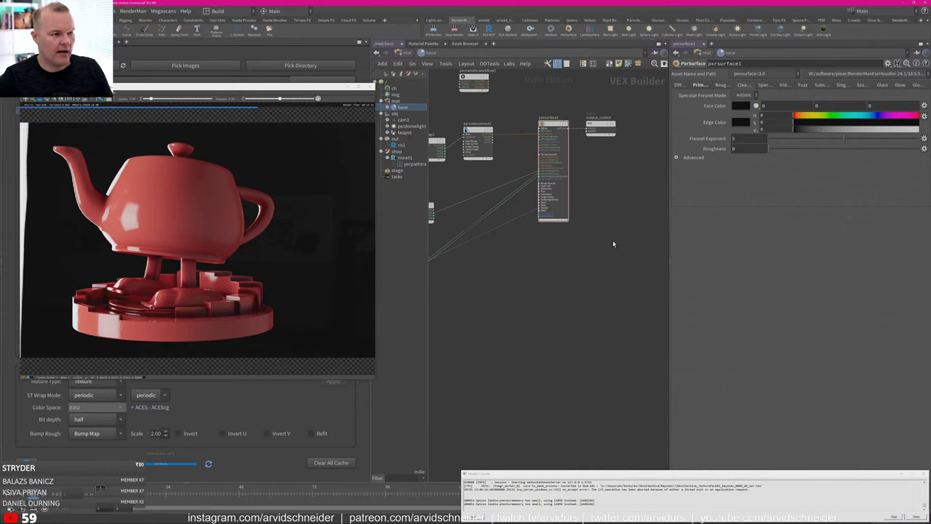
Add a LamaDiffuse node below pxrsurface1 and connect it to the shader1 input of output_collect, placed beside it.
key("Tab")
type("lama")
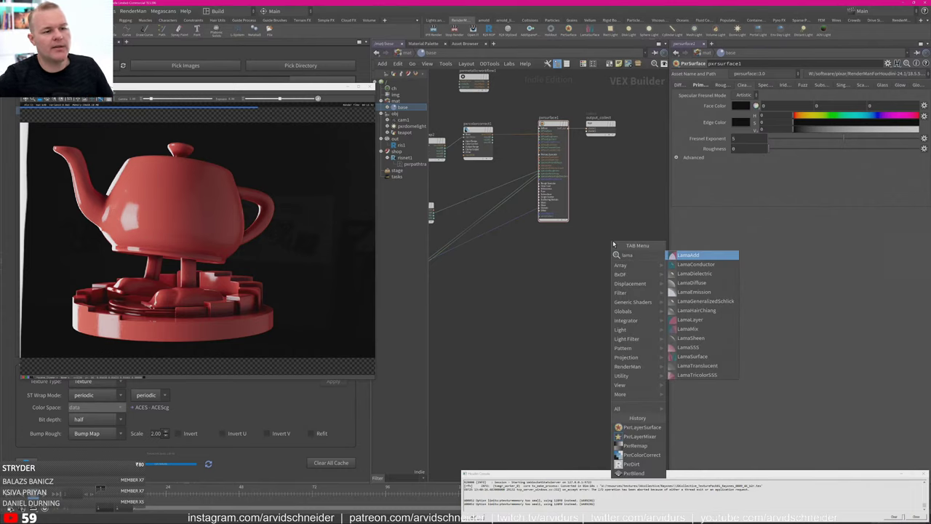
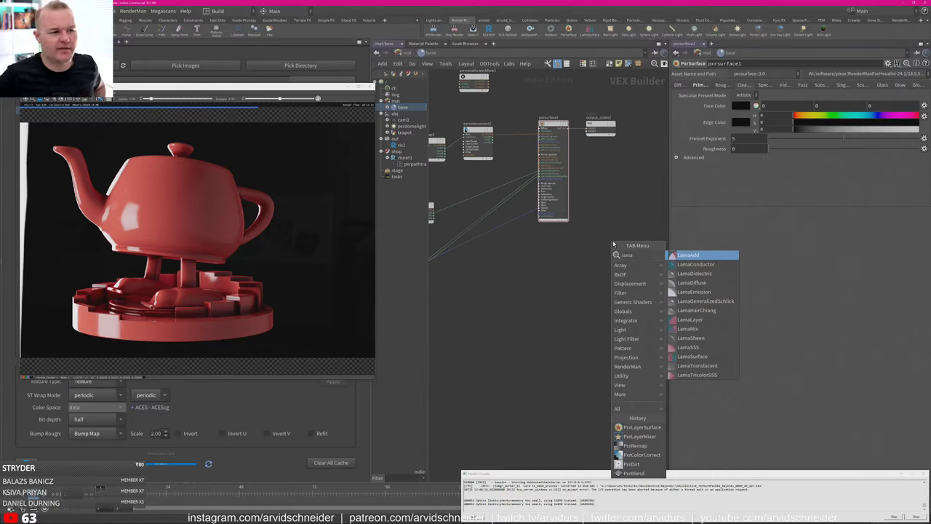
left_click(695, 283)
left_click(586, 342)
left_click_drag(580, 348, 622, 339)
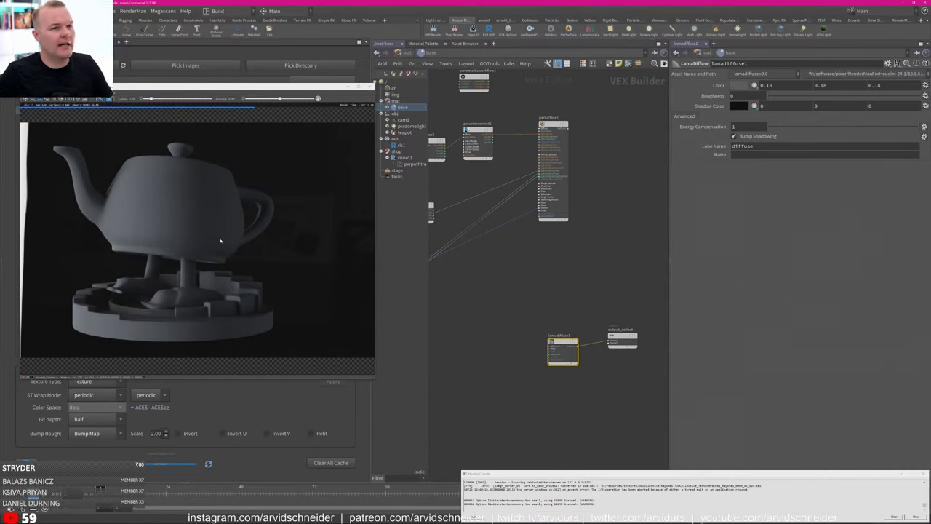
Move lamadiffuse1 farther away from output_collect to leave space between the two nodes.
left_click(767, 85)
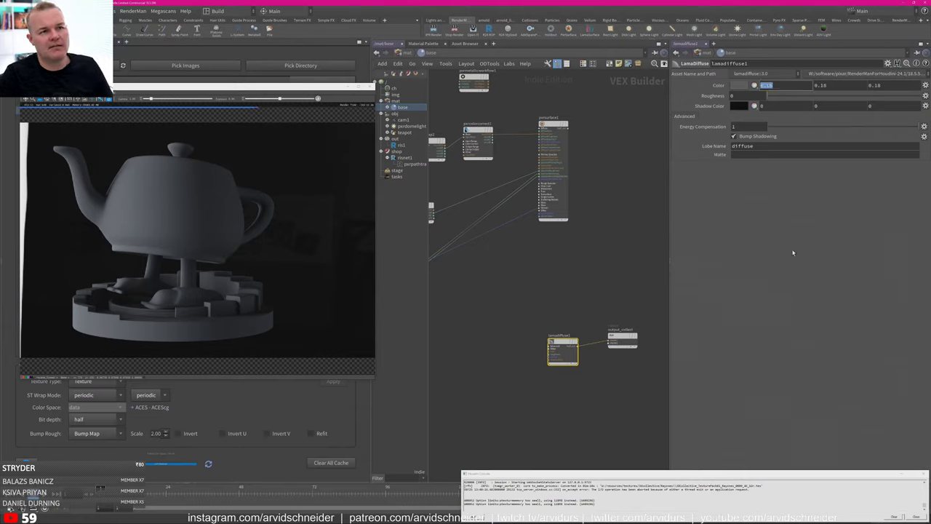
left_click(792, 249)
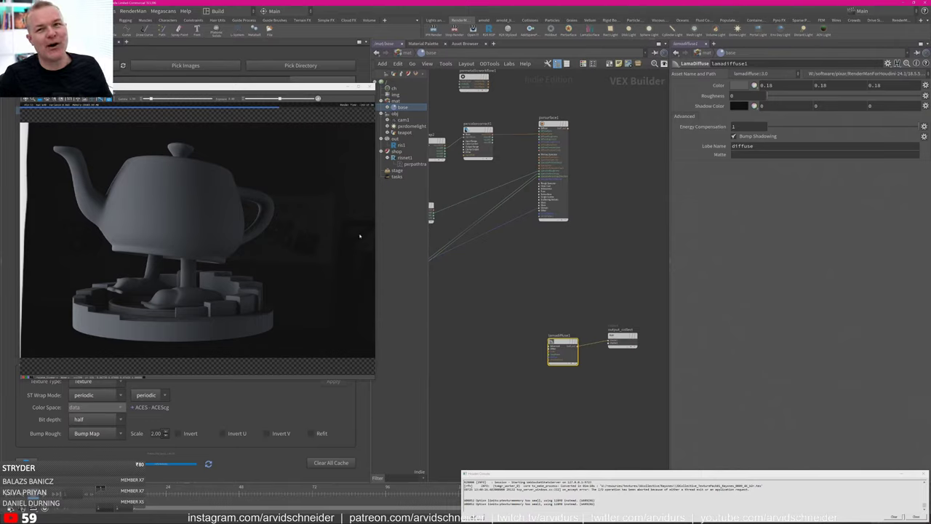
middle_click_drag(545, 259, 515, 200)
scroll(571, 302, "up", 4)
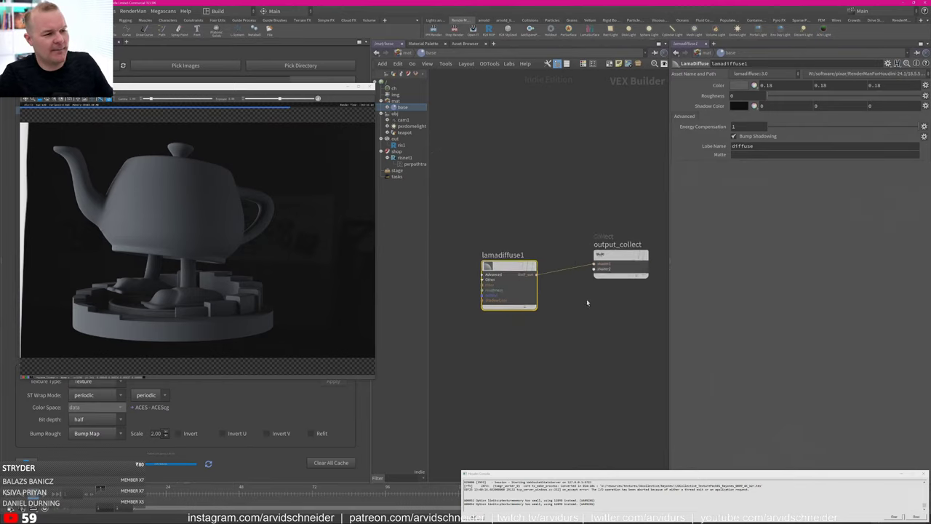
left_click_drag(508, 263, 480, 251)
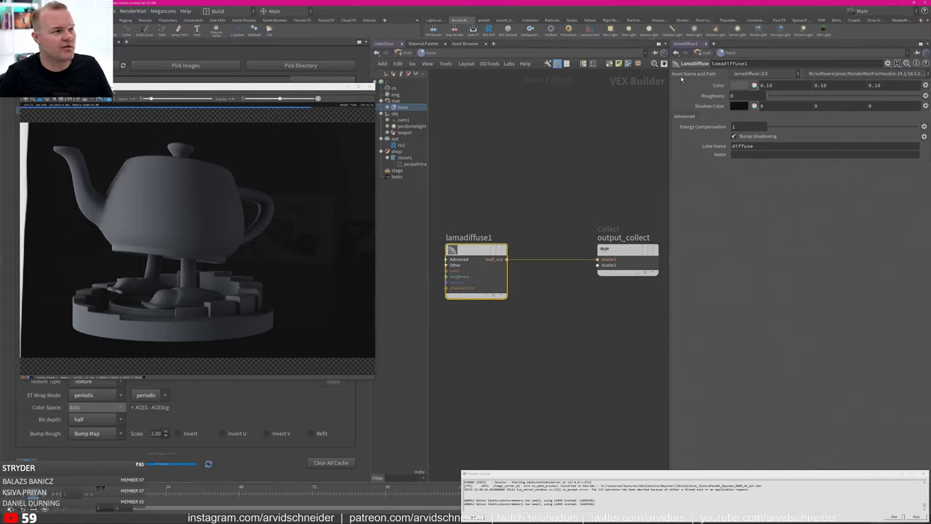
Set the lamadiffuse1 color to a pale pink with RGB values 0.637, 0.467 and 0.492.
left_click(755, 85)
left_click(819, 91)
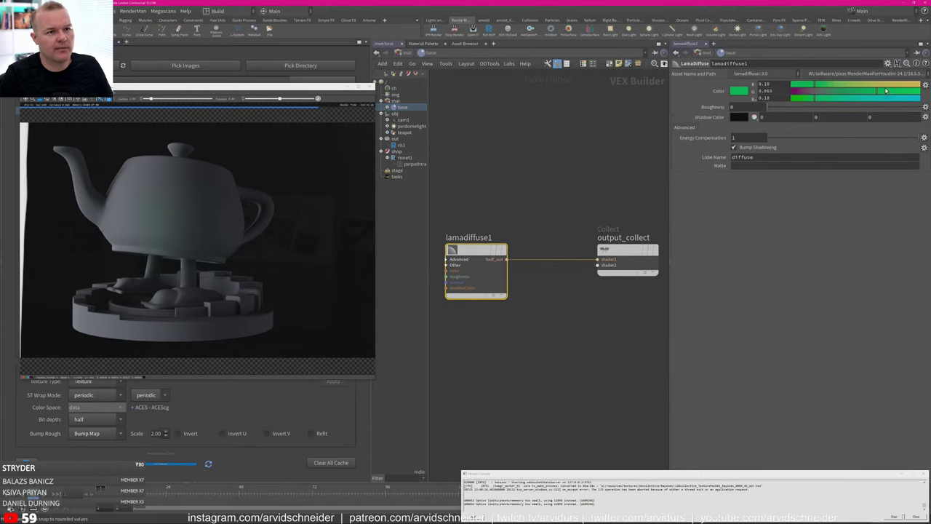
left_click(852, 91)
left_click(874, 85)
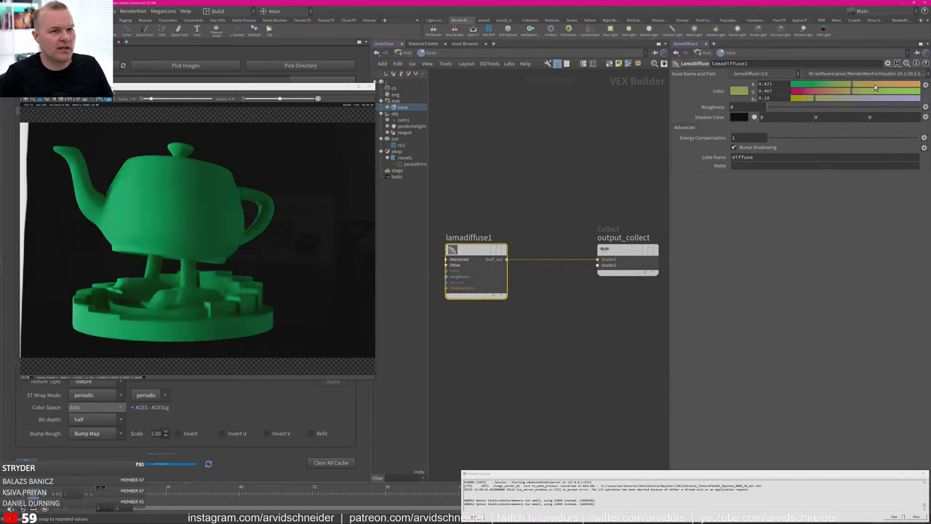
left_click(824, 99)
left_click_drag(824, 99, 855, 99)
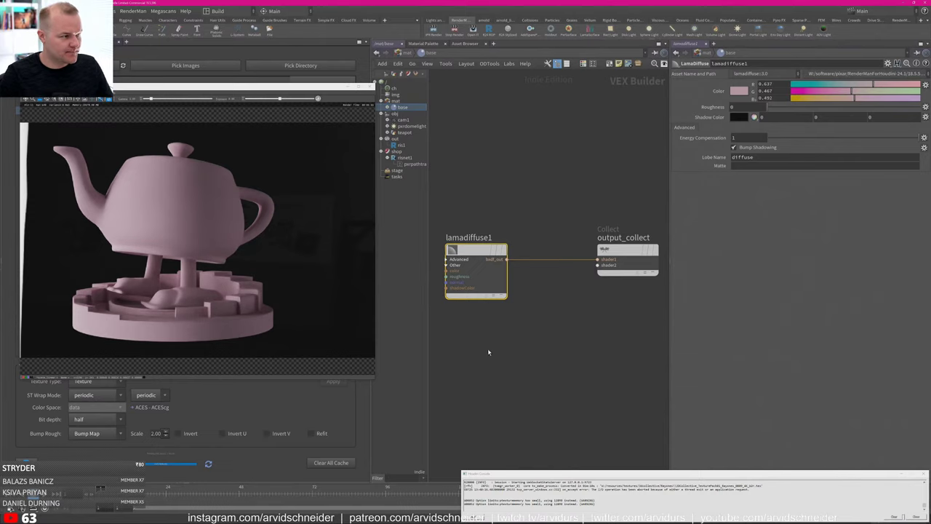
Widen the gap between lamadiffuse1 and output_collect, and add a LamaDielectric node below that gap.
middle_click_drag(489, 352, 556, 334)
left_click_drag(549, 236, 500, 237)
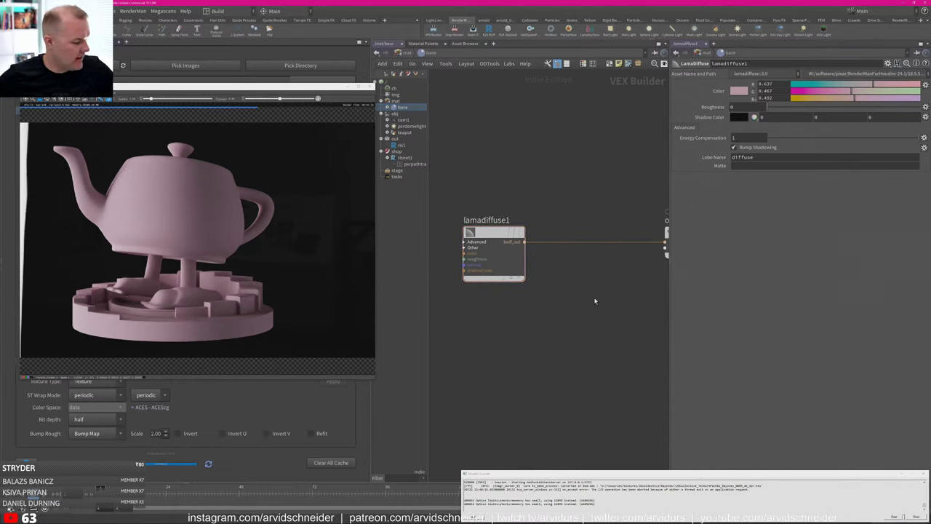
key("Tab")
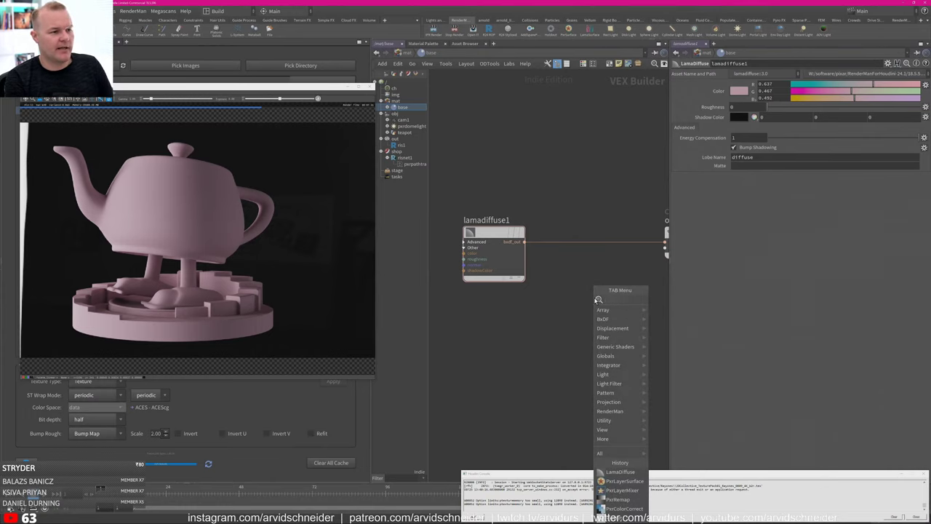
type("LAMA")
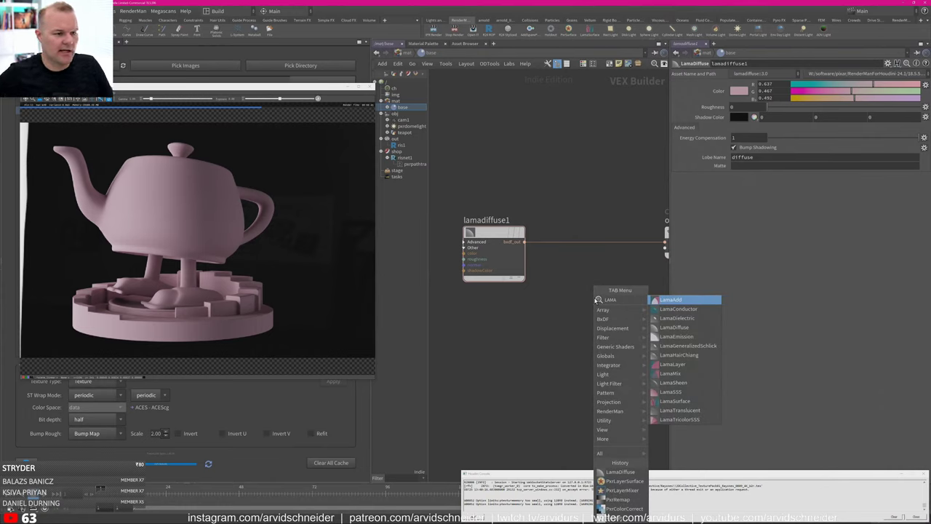
left_click(676, 318)
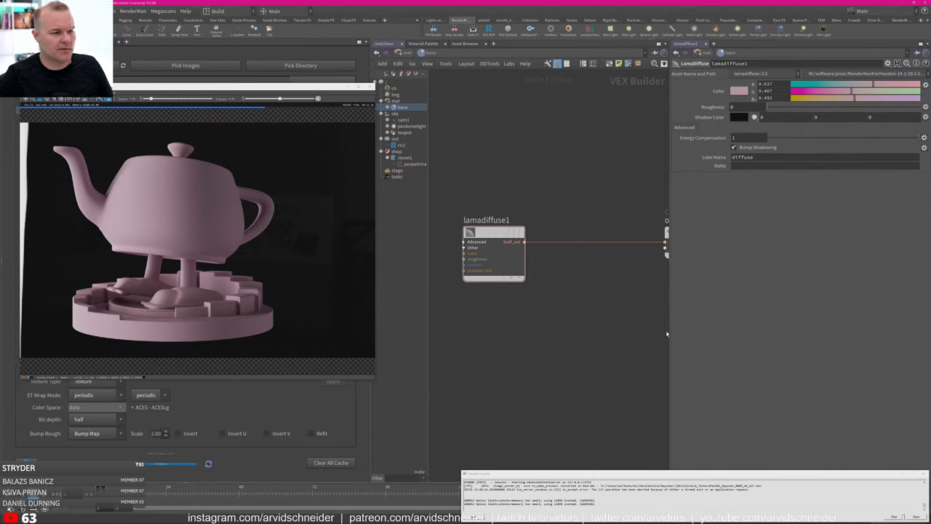
left_click(576, 355)
left_click_drag(575, 356, 556, 361)
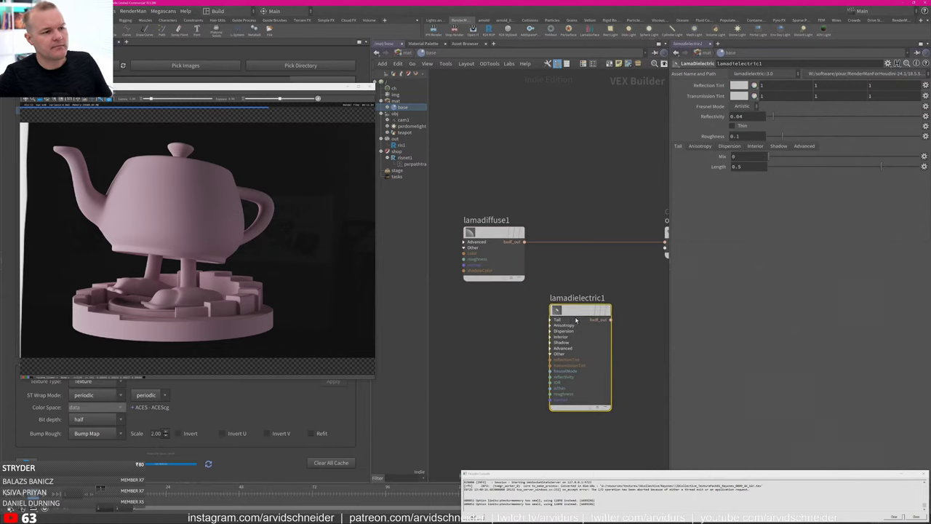
Connect lamadielectric1's bsdf_out to the shader1 input of output_collect, replacing lamadiffuse1.
mouse_move(607, 299)
middle_click_drag(635, 318, 606, 291)
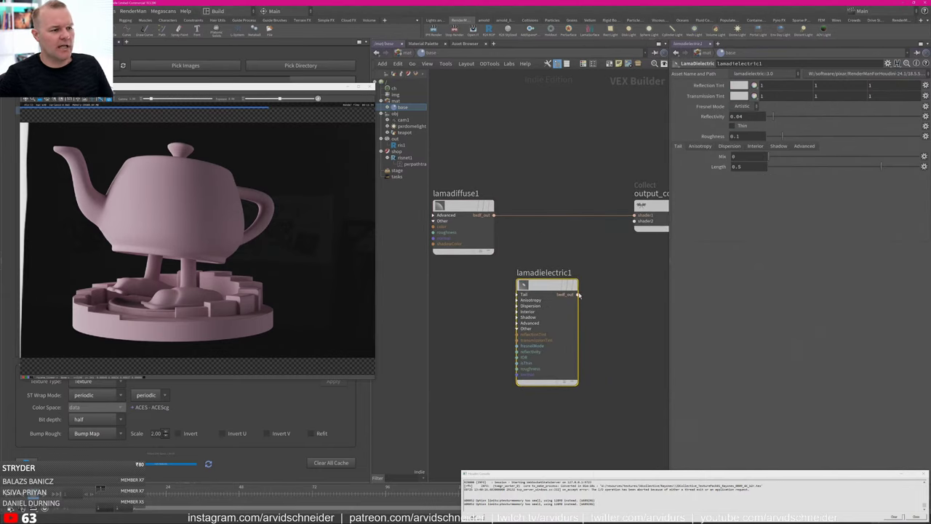
left_click_drag(578, 295, 642, 206)
left_click(638, 314)
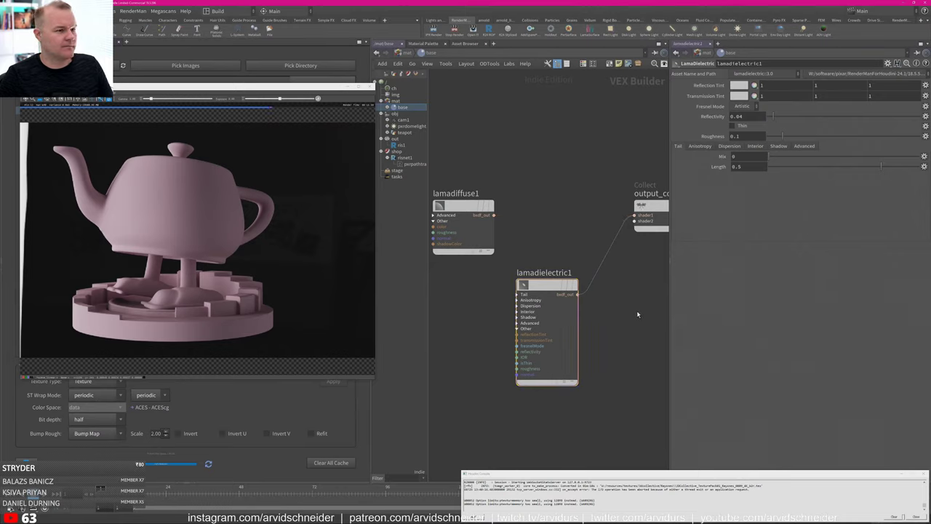
left_click_drag(550, 289, 555, 282)
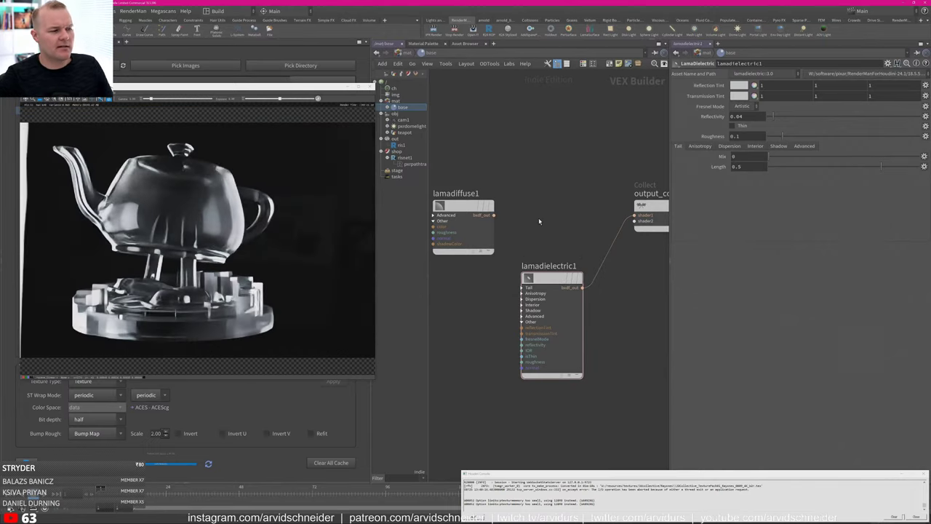
Try a dispersion spread of 0.0105 on lamadielectric1, check its interior settings, and restore the spread to 0.
scroll(539, 218, "down", 4)
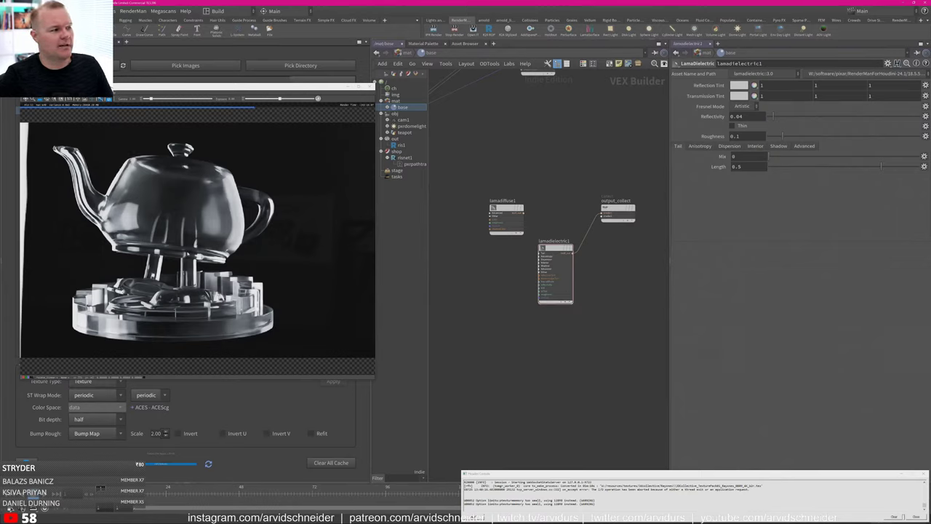
left_click(739, 147)
left_click_drag(769, 158, 779, 159)
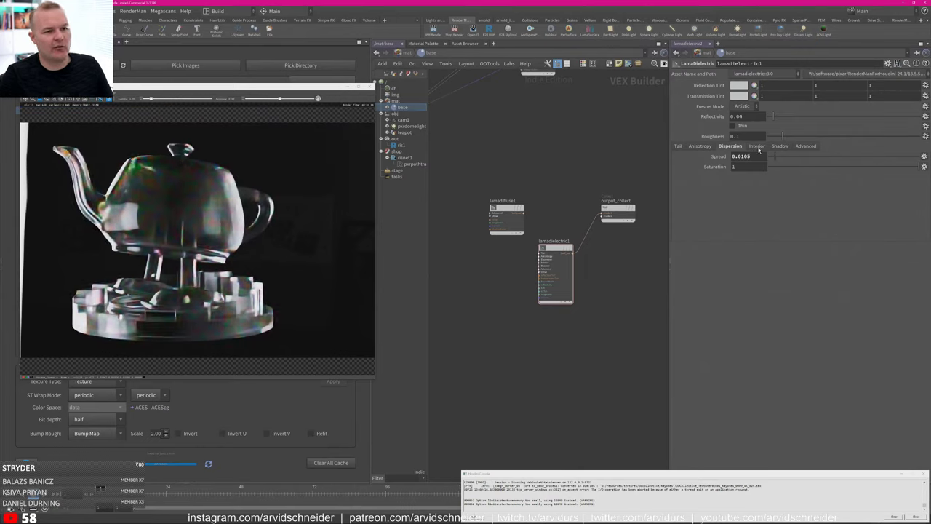
left_click(757, 146)
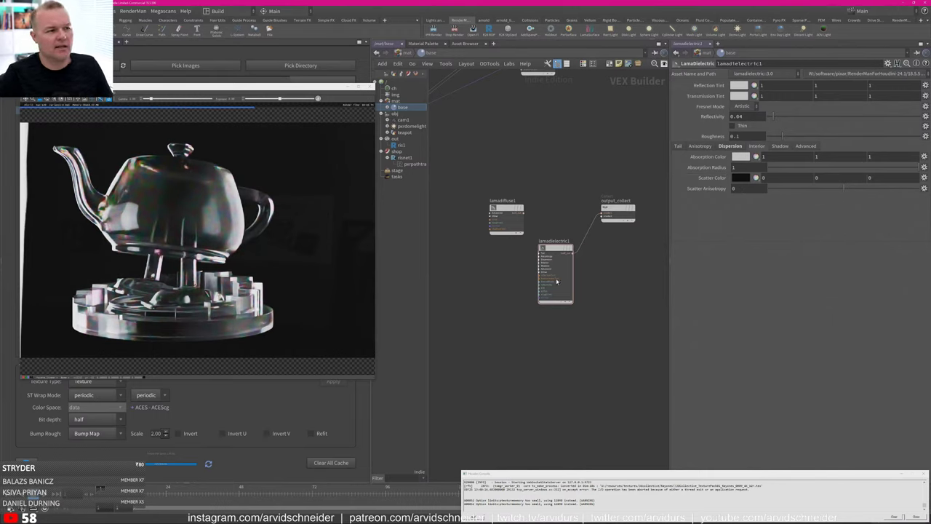
left_click(730, 147)
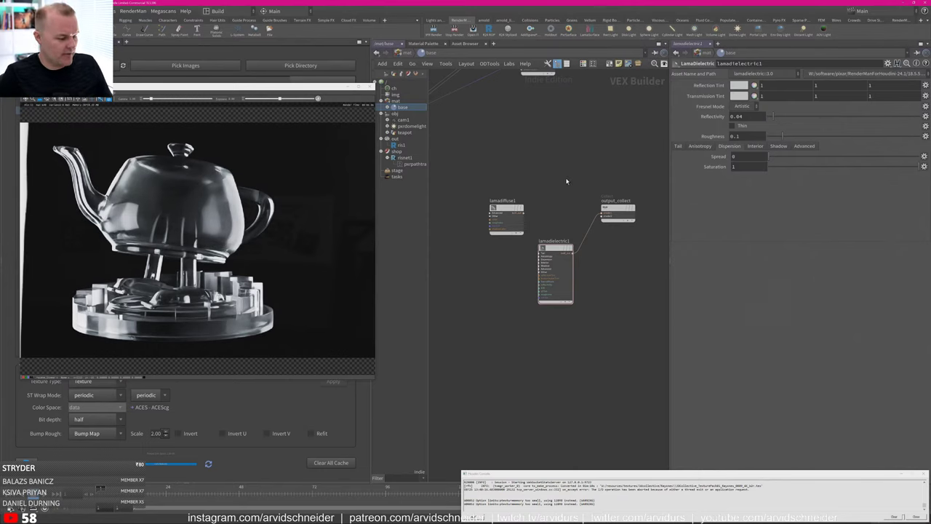
Add a LamaLayer node between lamadiffuse1 and output_collect.
key("Tab")
type("lama")
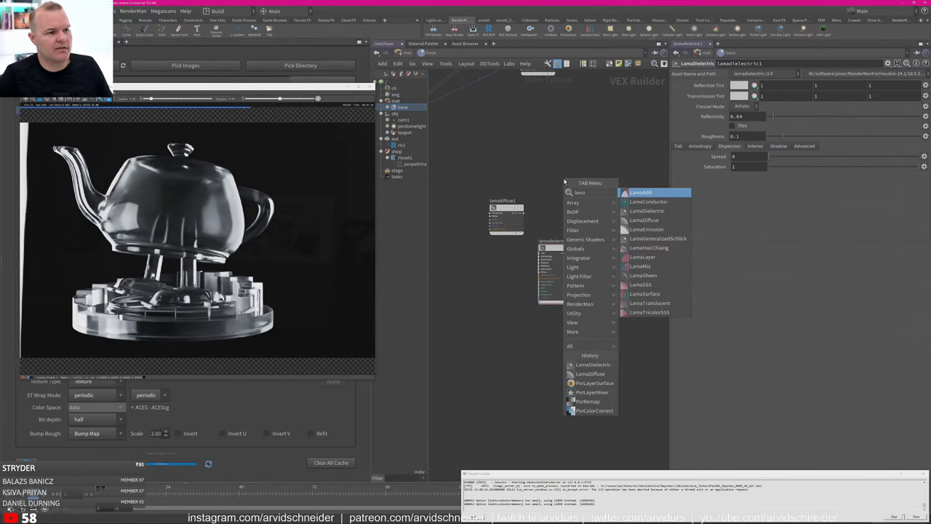
left_click(651, 256)
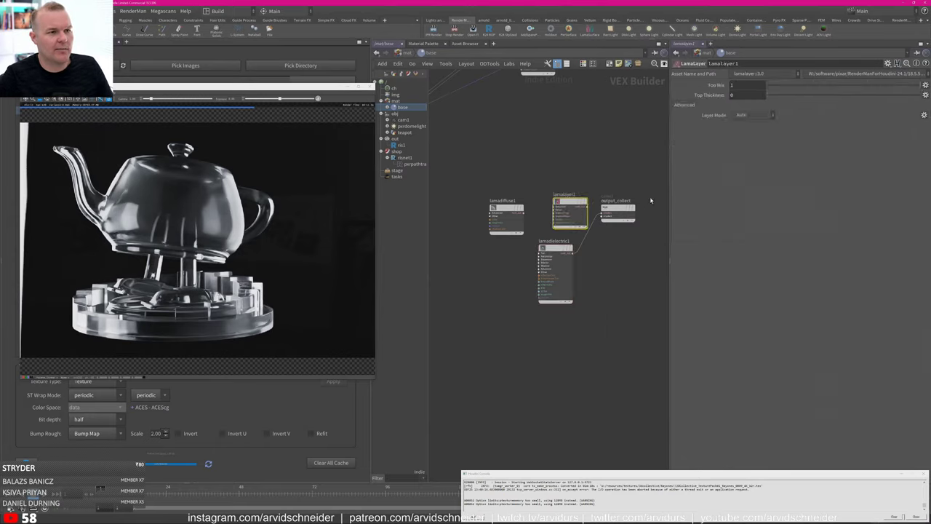
Move output_collect and lamadielectric1 lower, and connect lamadiffuse1's bxdf_out to lamalayer1's materialBase input.
left_click_drag(619, 208, 637, 267)
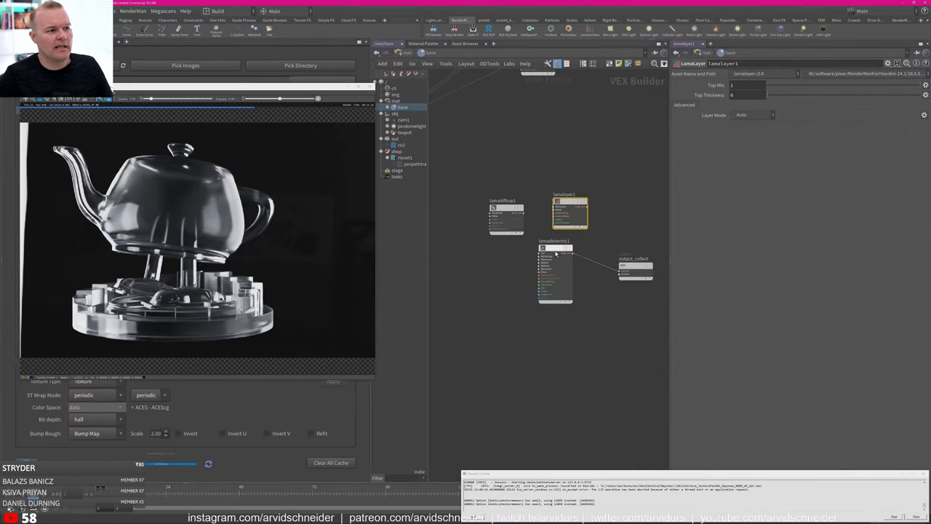
left_click_drag(554, 257, 543, 287)
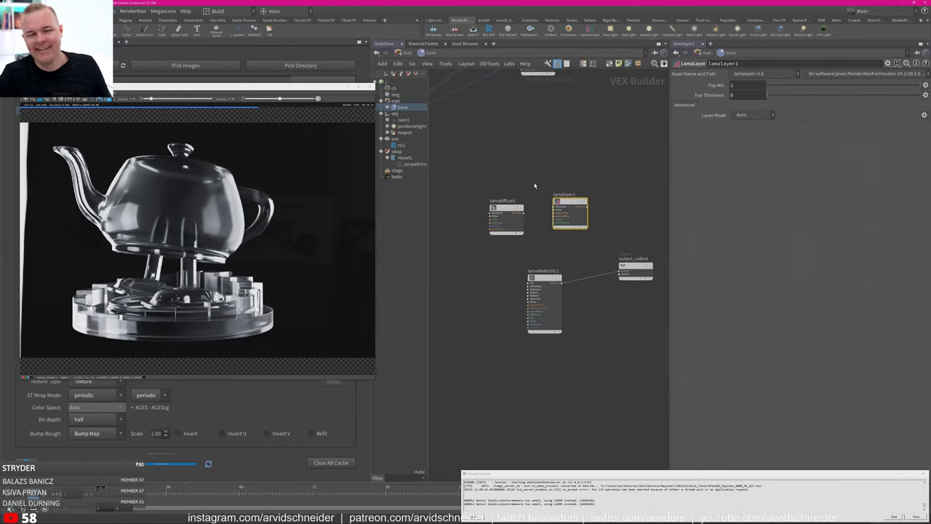
scroll(492, 251, "up", 2)
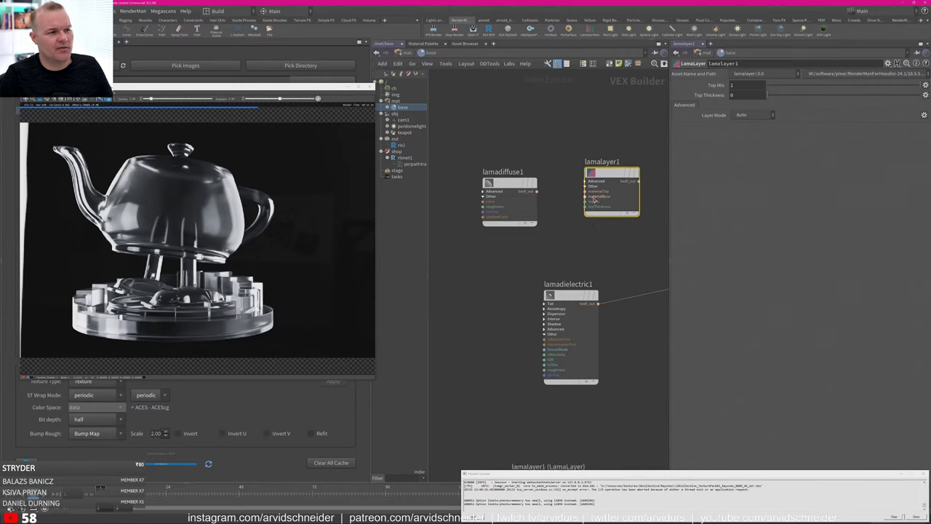
scroll(573, 235, "up", 2)
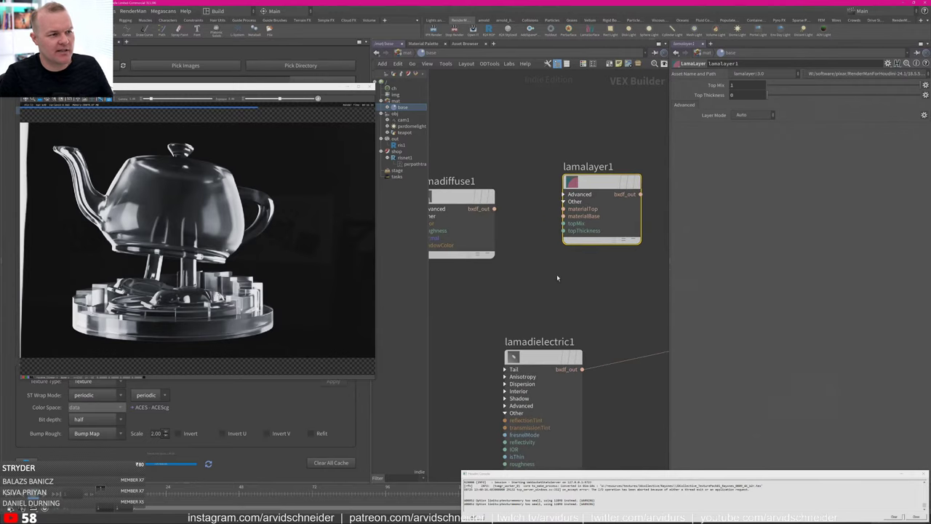
middle_click_drag(529, 221, 548, 209)
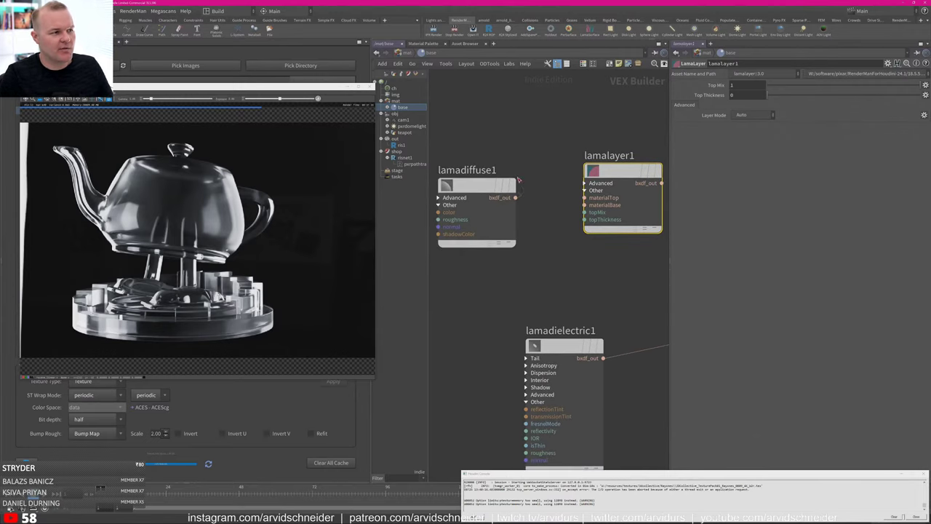
left_click_drag(515, 197, 584, 204)
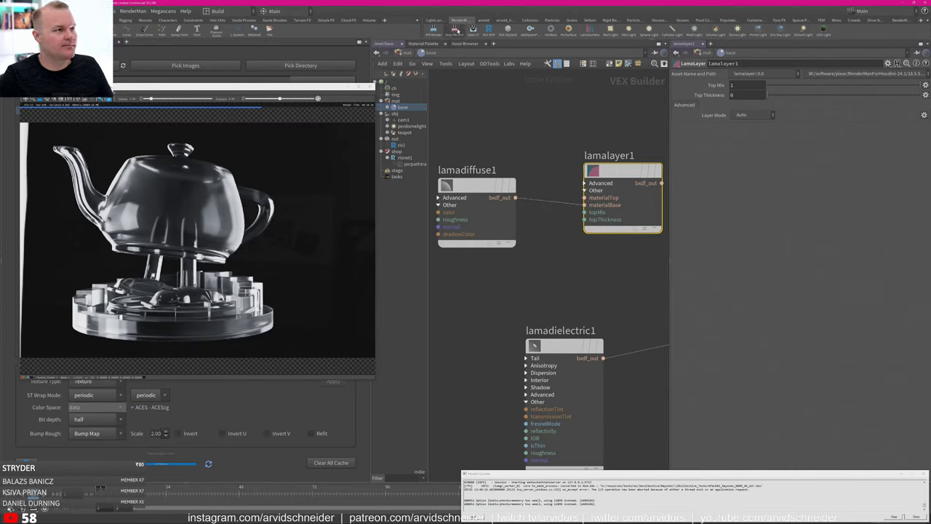
Set the pixel variance of the ris1 render node to 0.2.
left_click(405, 158)
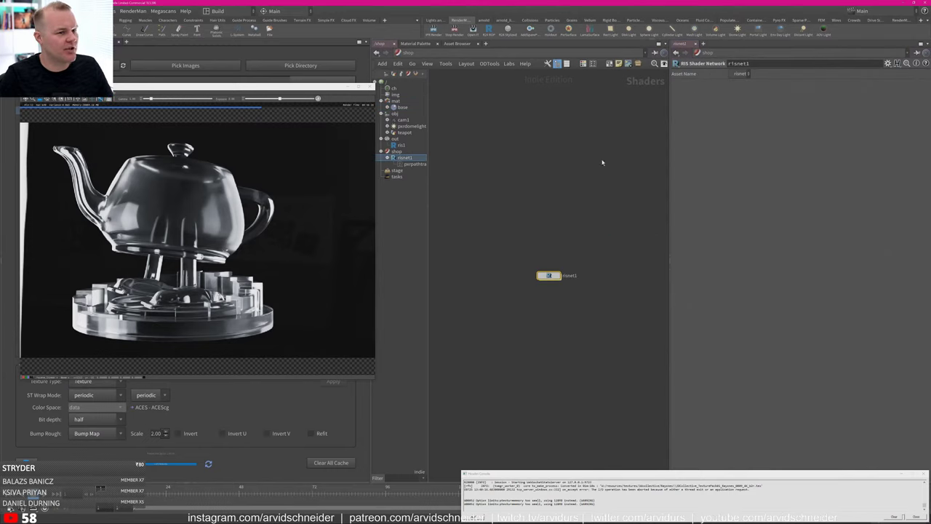
left_click(395, 146)
double_click(740, 264)
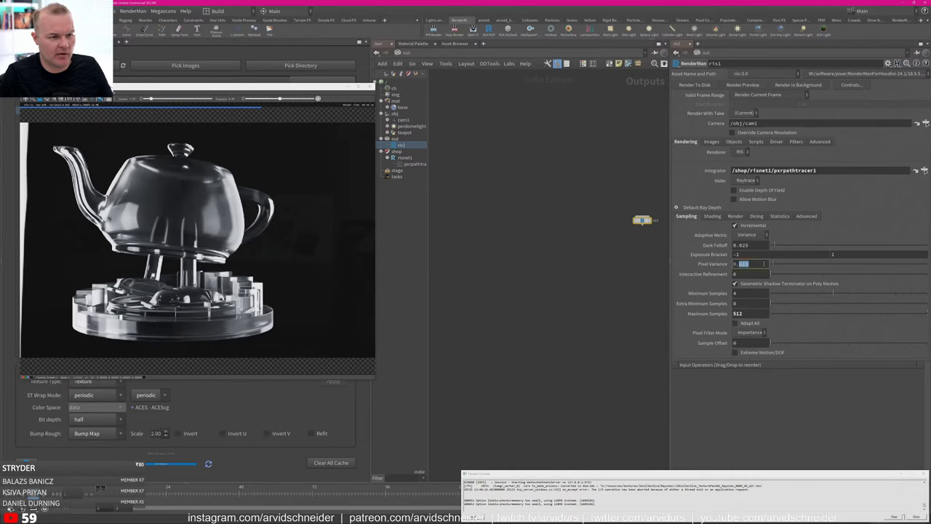
type("0.2")
key("Return")
Set the Threads value in ris1's render limits to 60.
key("alt+Left")
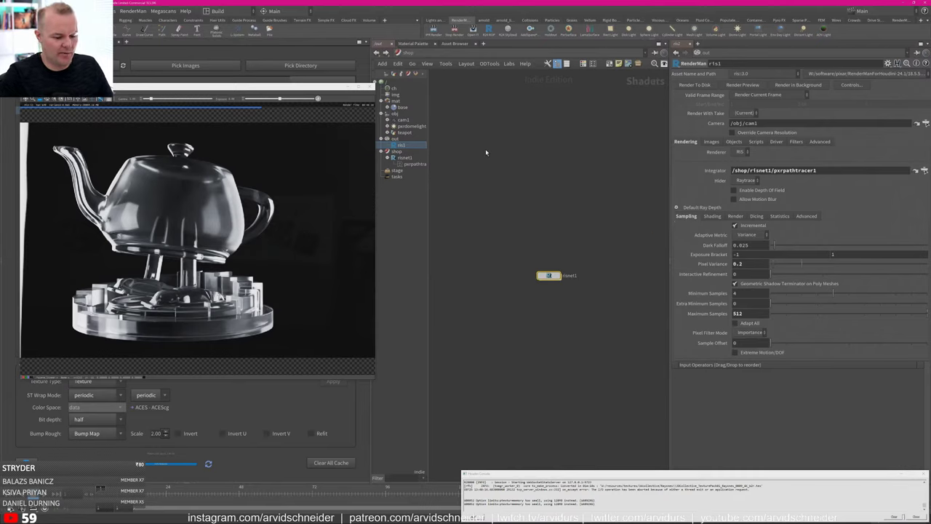
key("alt+Left")
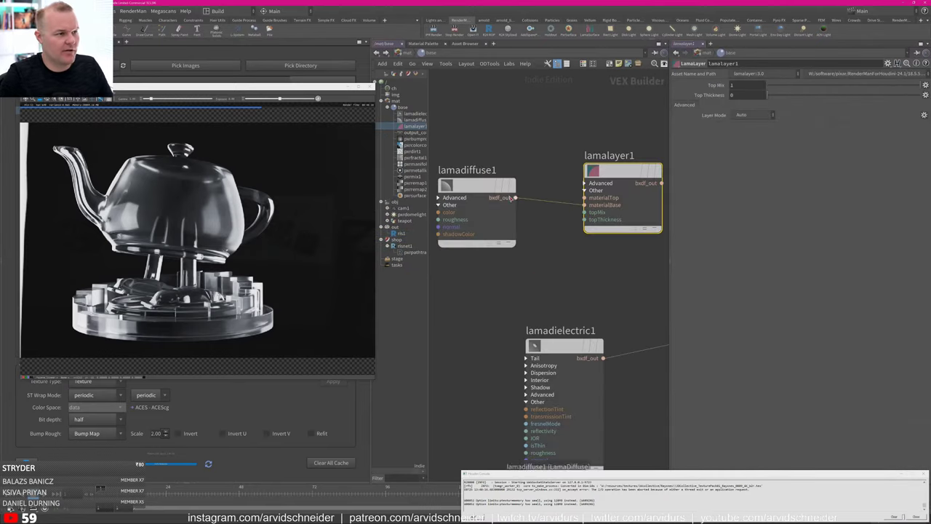
key("alt+Right")
key("alt+Right")
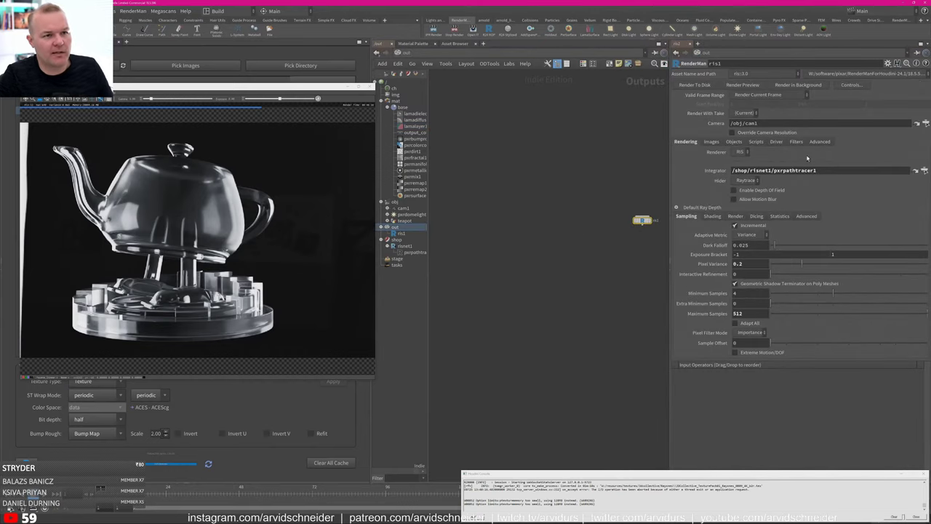
left_click(706, 141)
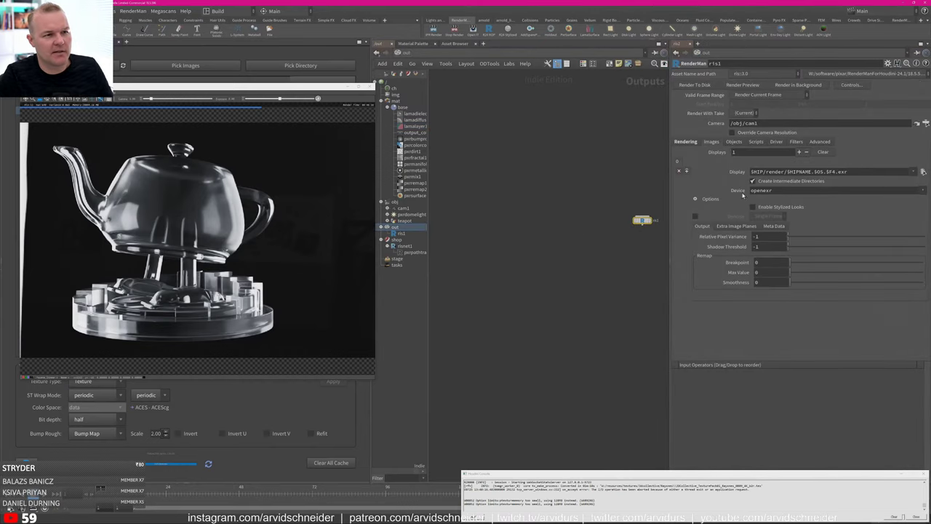
left_click(692, 142)
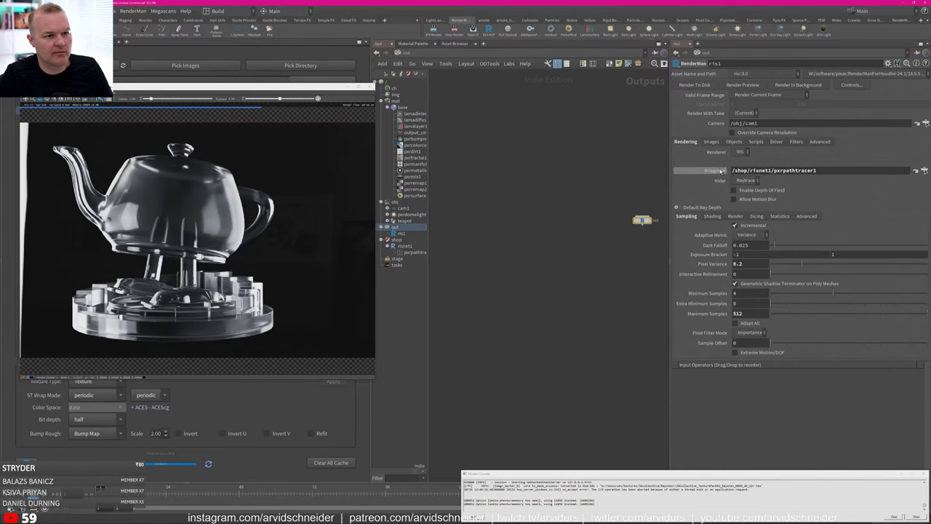
left_click(806, 216)
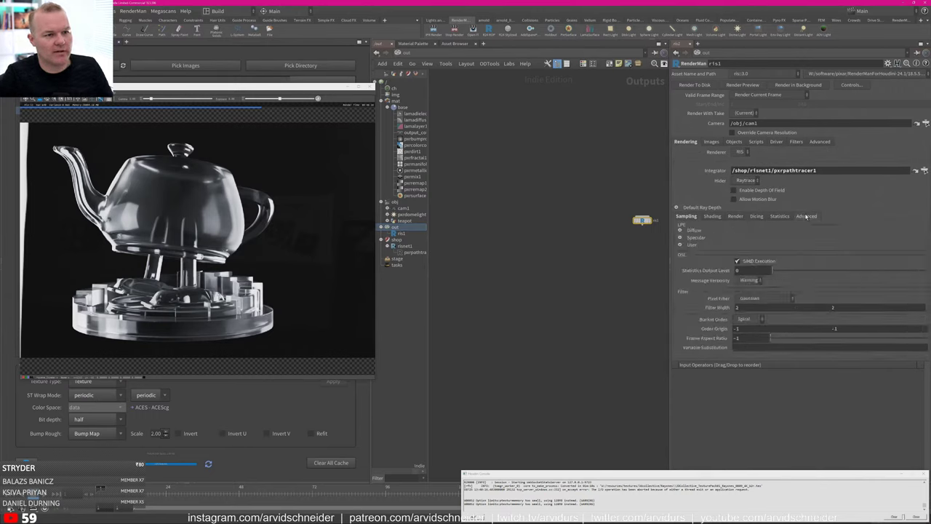
left_click(735, 217)
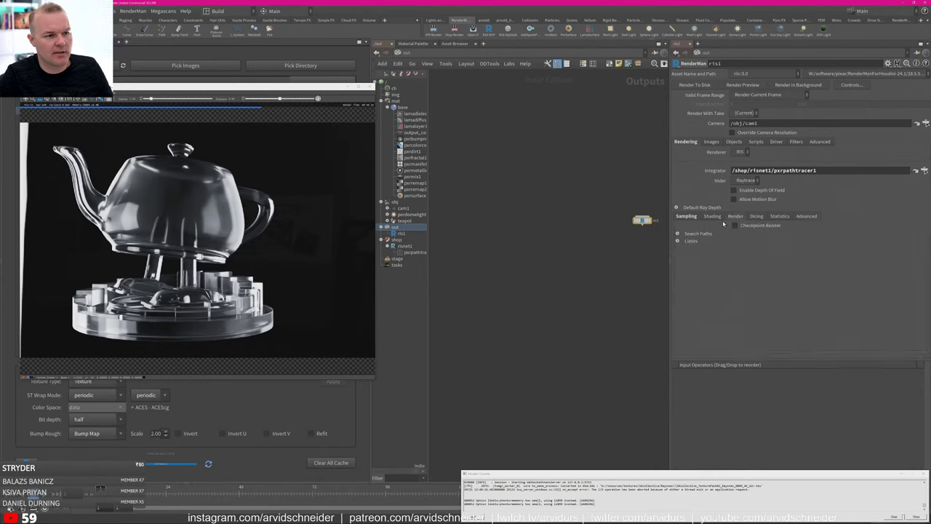
left_click(680, 241)
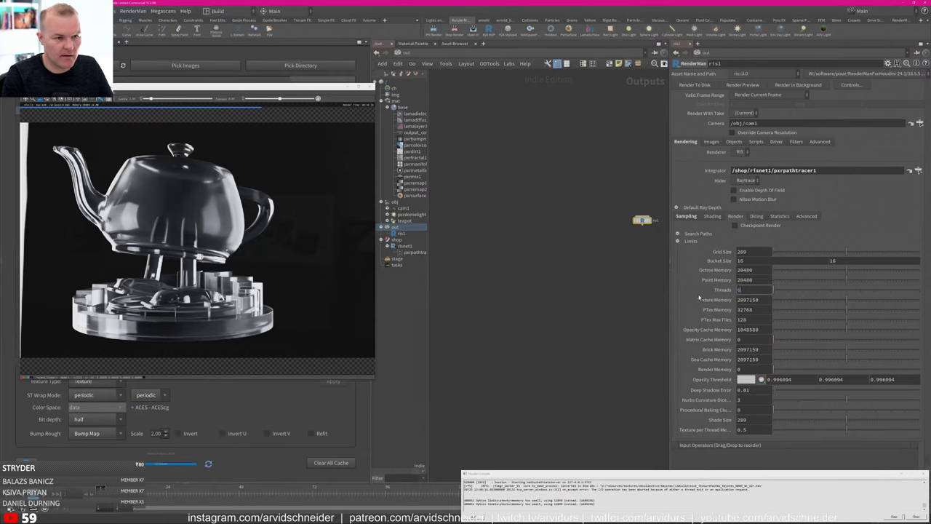
type("60")
key("Return")
Return to the base material network, start an interactive render and show the whole teapot image in the render view.
key("alt+Left")
key("alt+Left")
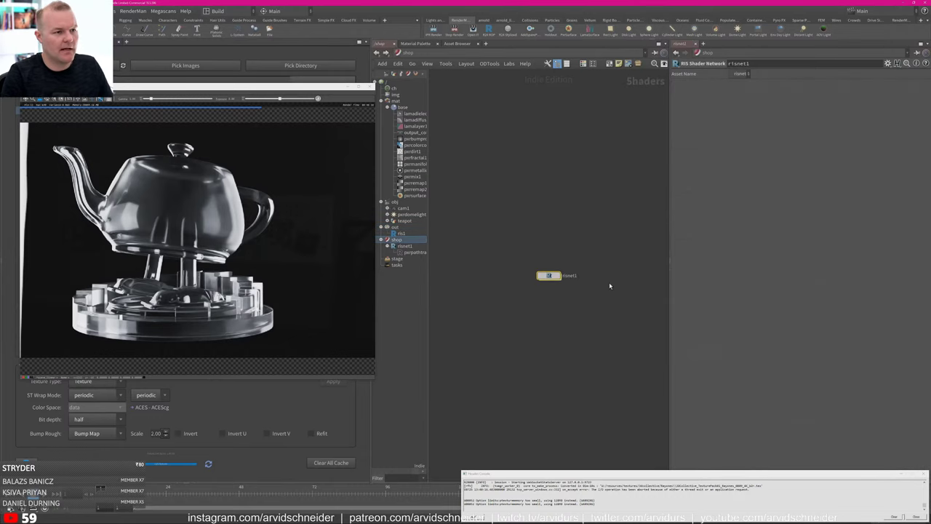
key("h")
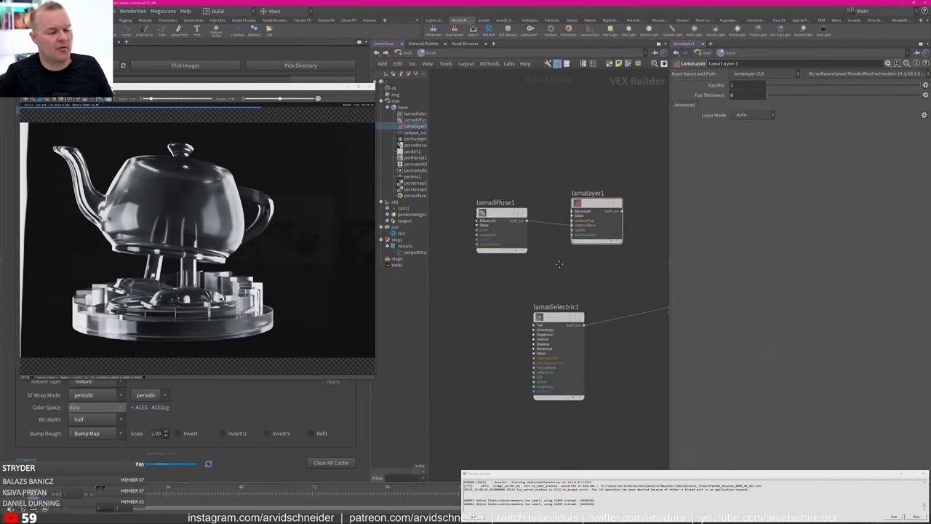
left_click(434, 30)
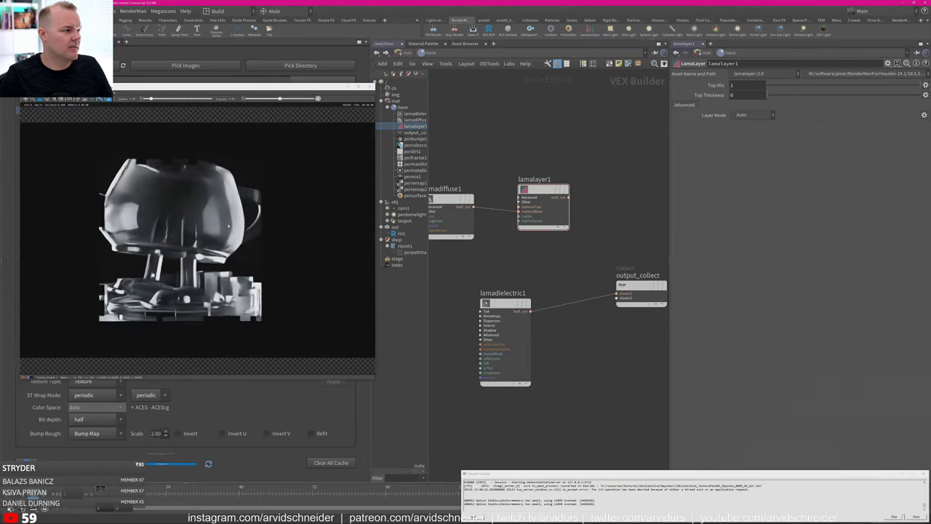
right_click(270, 250)
left_click(551, 143)
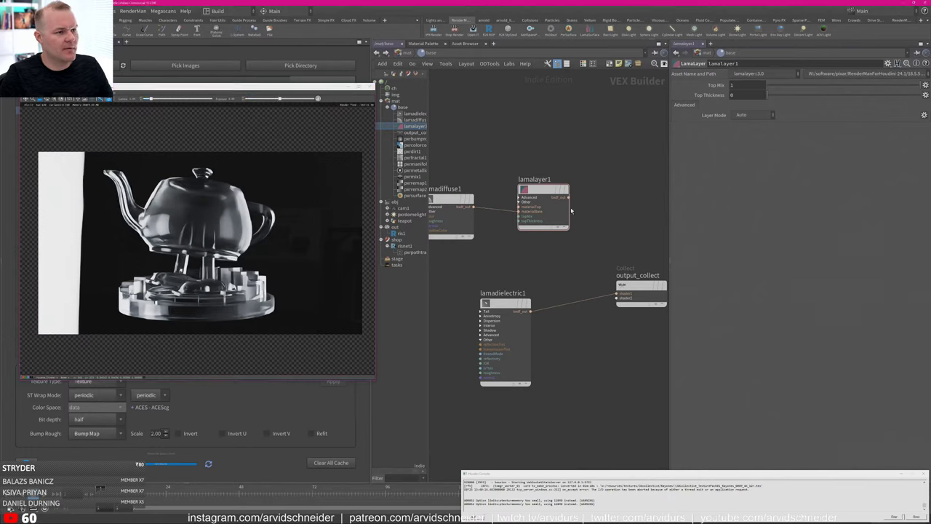
Connect lamalayer1 to output_collect's shader1, move lamadielectric1 above lamadiffuse1 and feed it into lamalayer1's materialTop.
left_click(622, 296)
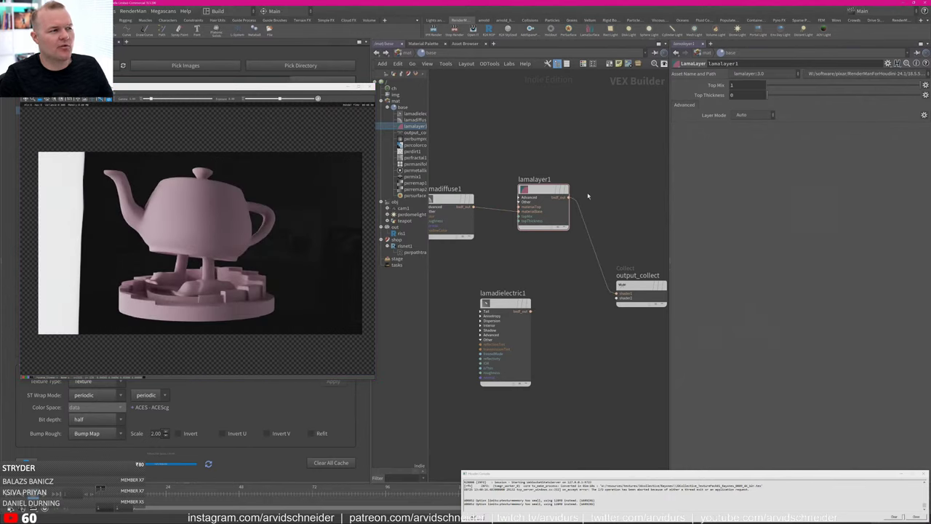
middle_click_drag(492, 246, 531, 270)
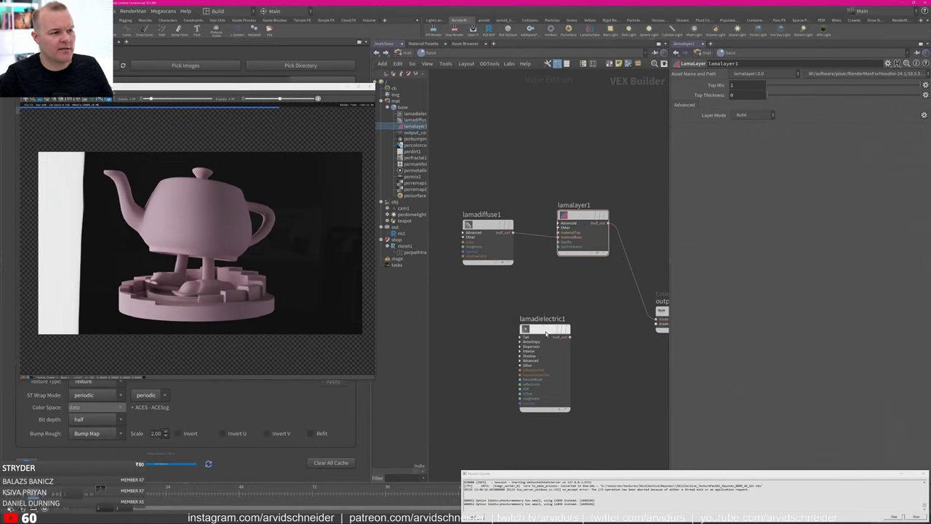
left_click_drag(540, 331, 488, 109)
middle_click_drag(545, 157, 495, 187)
left_click_drag(625, 342, 632, 214)
middle_click_drag(529, 169, 564, 170)
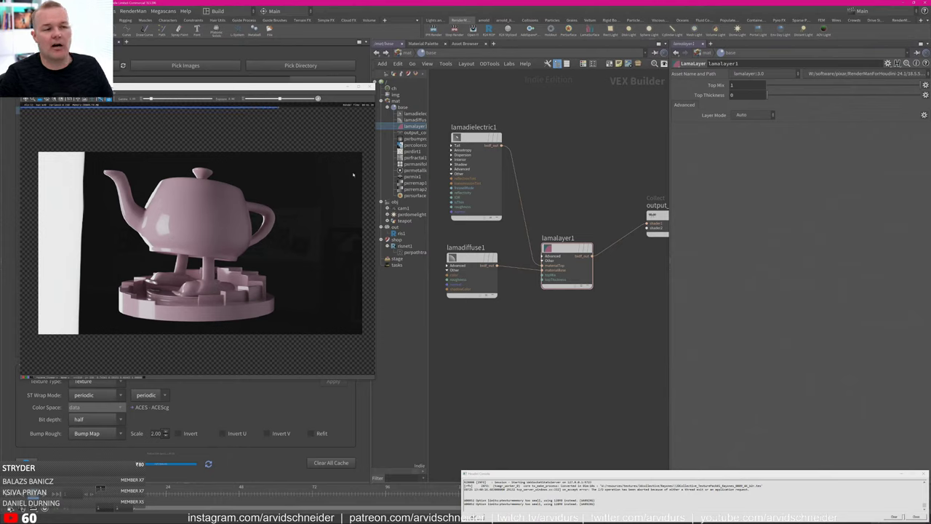
Examine lamadielectric1's advanced settings, especially its lobe name.
middle_click_drag(532, 137, 561, 137)
left_click(502, 138)
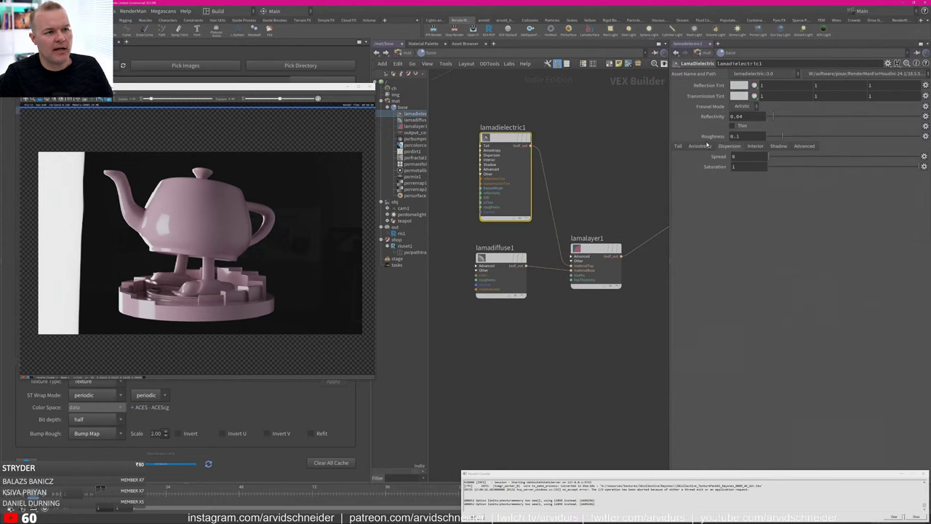
left_click(807, 147)
left_click_drag(766, 218, 690, 226)
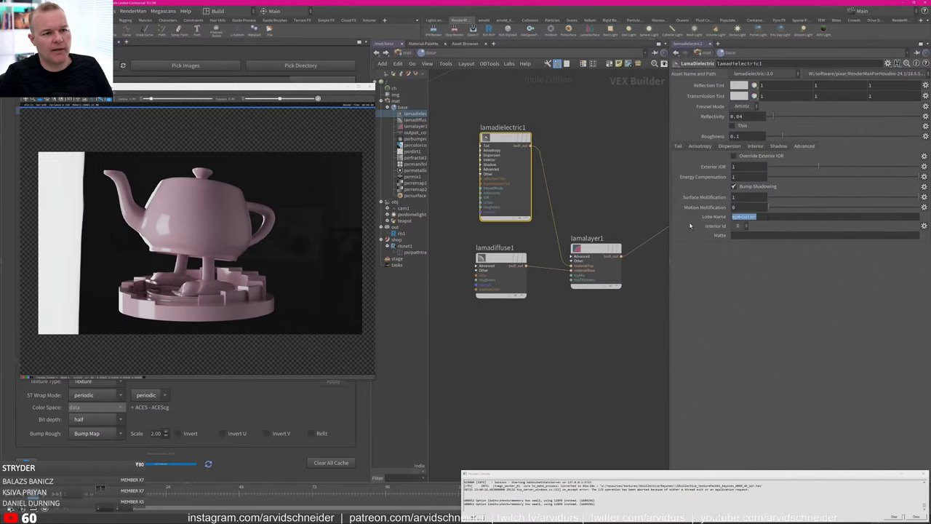
left_click(761, 217)
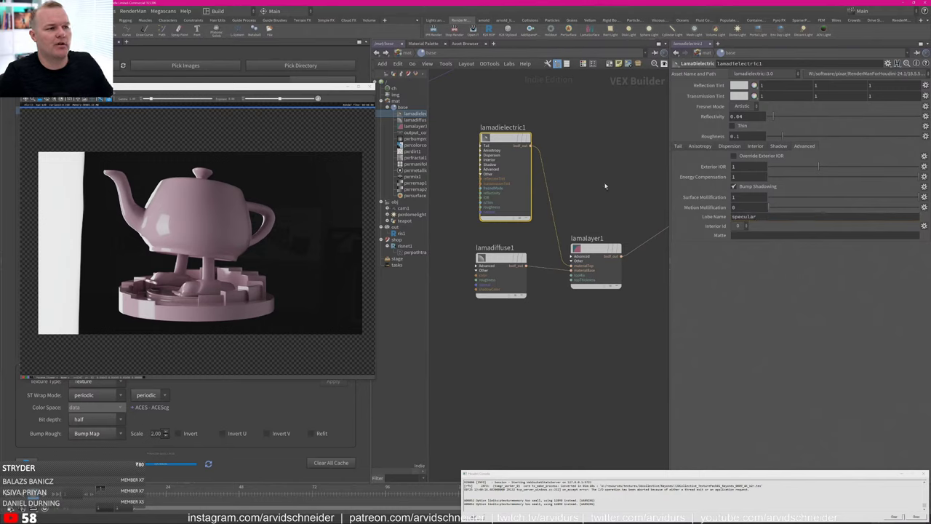
Move lamadielectric1, lamadiffuse1 and lamalayer1 together lower in the network, and display lamadiffuse1's parameters.
left_click_drag(450, 102, 629, 309)
left_click_drag(597, 250, 596, 334)
left_click(607, 270)
middle_click_drag(596, 289, 567, 234)
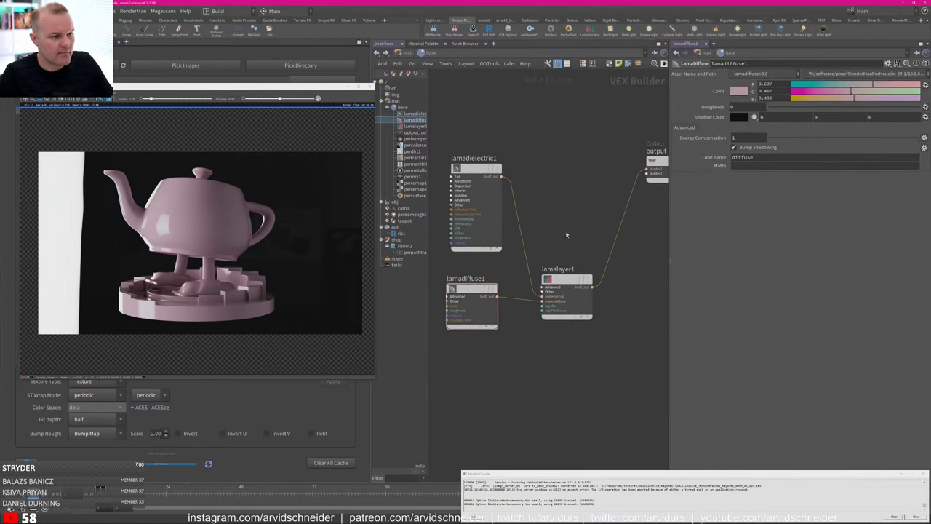
Raise lamadielectric1's roughness to 0.361.
left_click(570, 287)
left_click(477, 169)
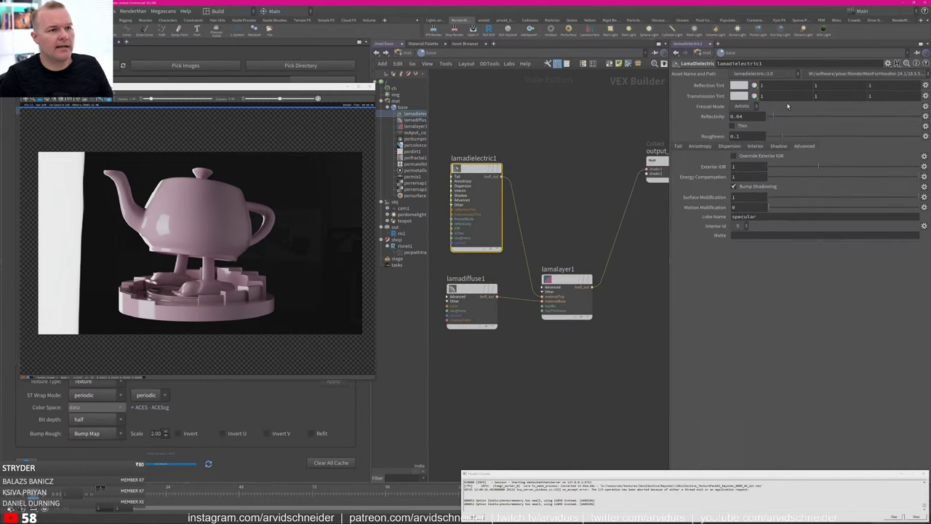
left_click_drag(783, 136, 822, 136)
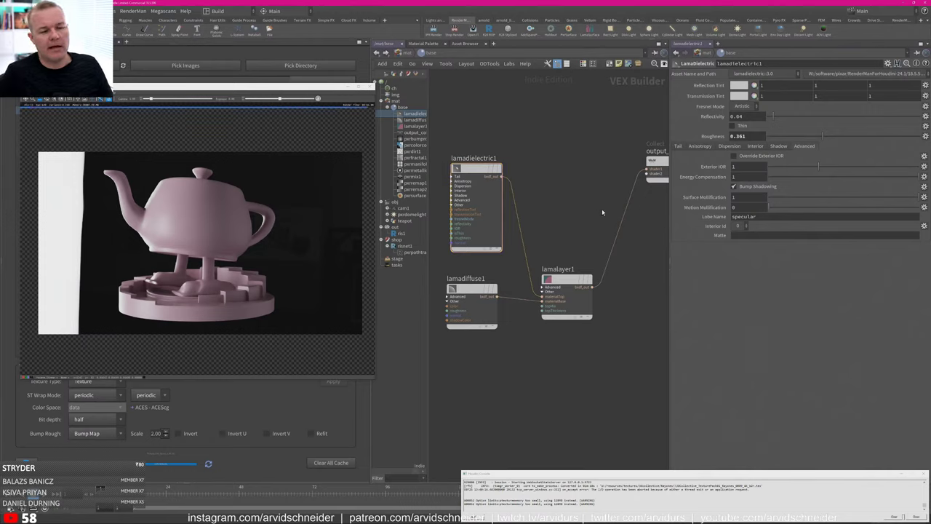
Shift the Lama nodes further from output_collect, duplicate lamalayer1 beside itself, and connect lamalayer1's bxdf_out to the copy's materialBase.
scroll(570, 170, "down", 3)
left_click_drag(470, 117, 545, 268)
left_click(557, 225)
middle_click_drag(596, 271, 557, 265)
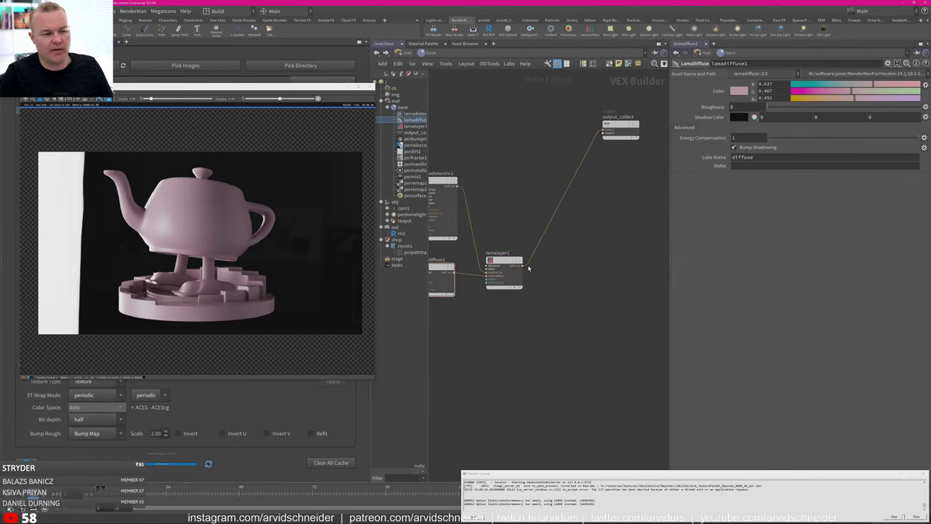
left_click_drag(507, 262, 592, 262, "alt")
left_click(568, 305)
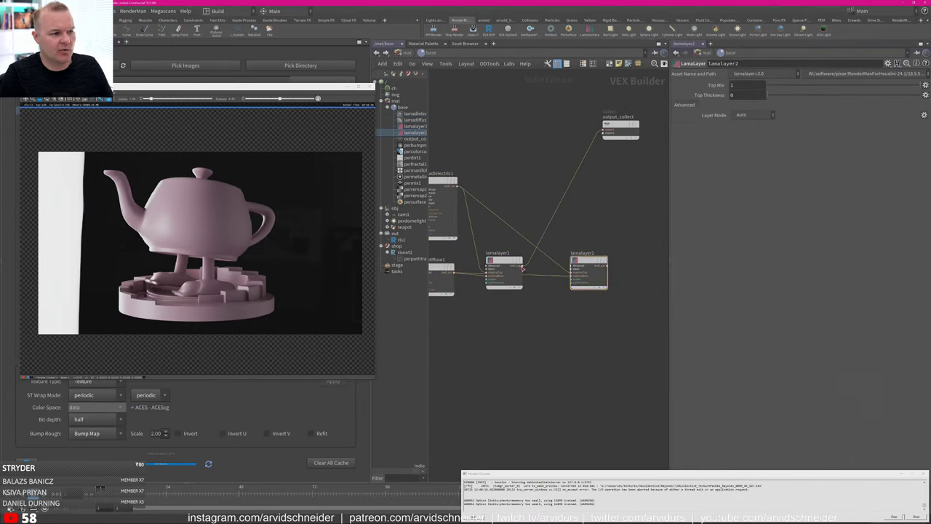
left_click(573, 276)
Duplicate lamadielectric1 above the layer nodes and set the copy's lobe name to specular_clear.
middle_click_drag(565, 221, 615, 209)
left_click_drag(488, 172, 561, 112, "alt")
middle_click_drag(575, 115, 507, 124)
left_click(763, 218)
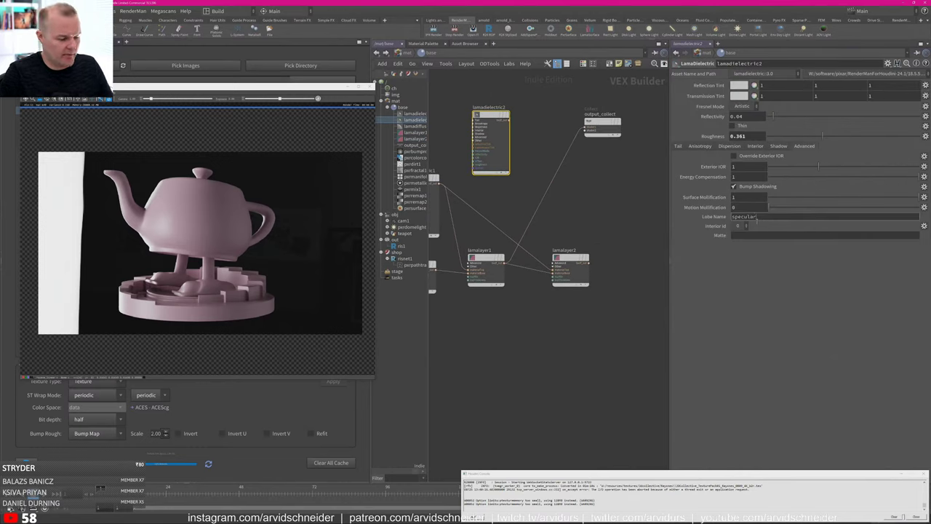
type("clear")
key("Return")
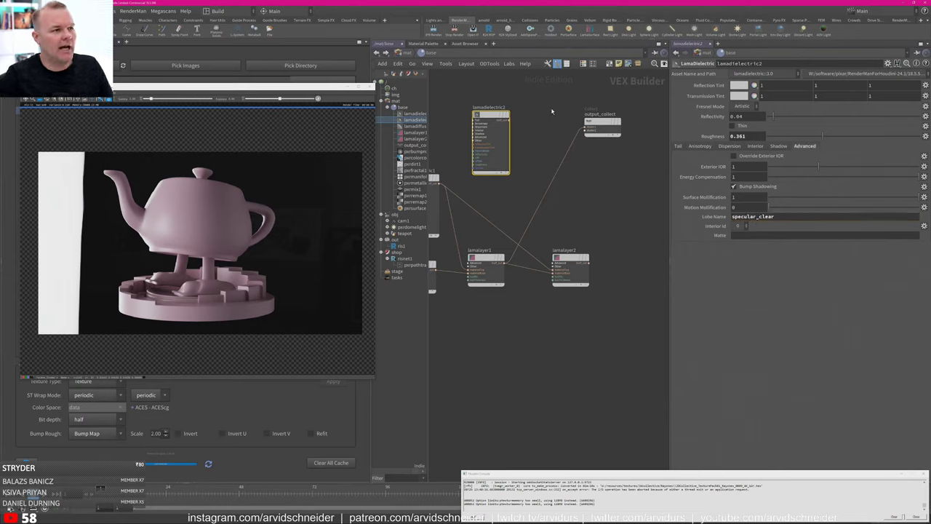
Connect lamadielectric2 to lamalayer2's materialTop, and lamalayer2's bxdf_out to output_collect's shader1.
left_click_drag(513, 123, 555, 266)
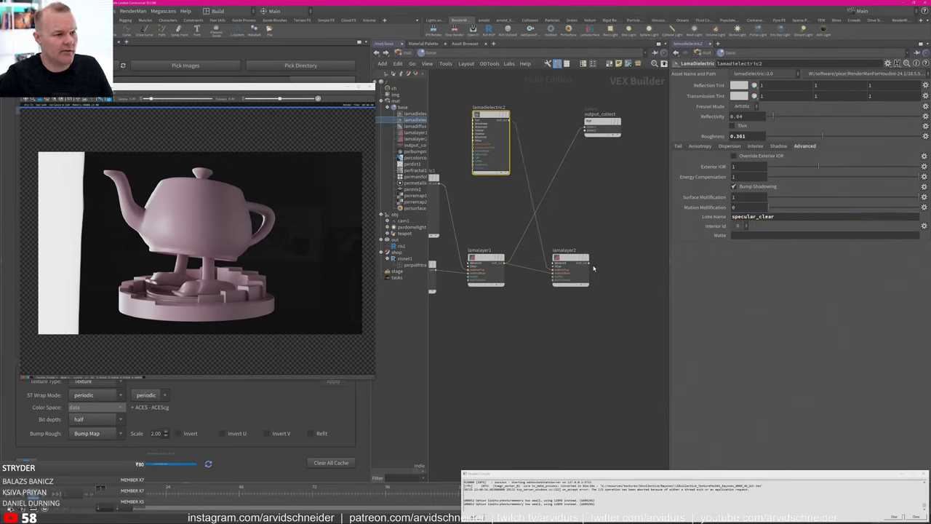
left_click_drag(589, 129, 588, 129)
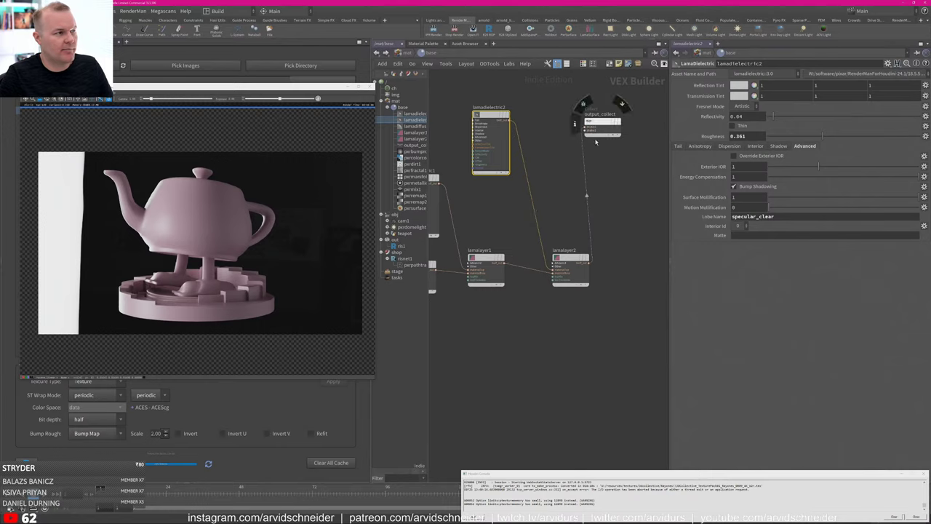
Try a roughness of 0 on lamadielectric2 and raise it to 0.158.
middle_click_drag(505, 166, 533, 156)
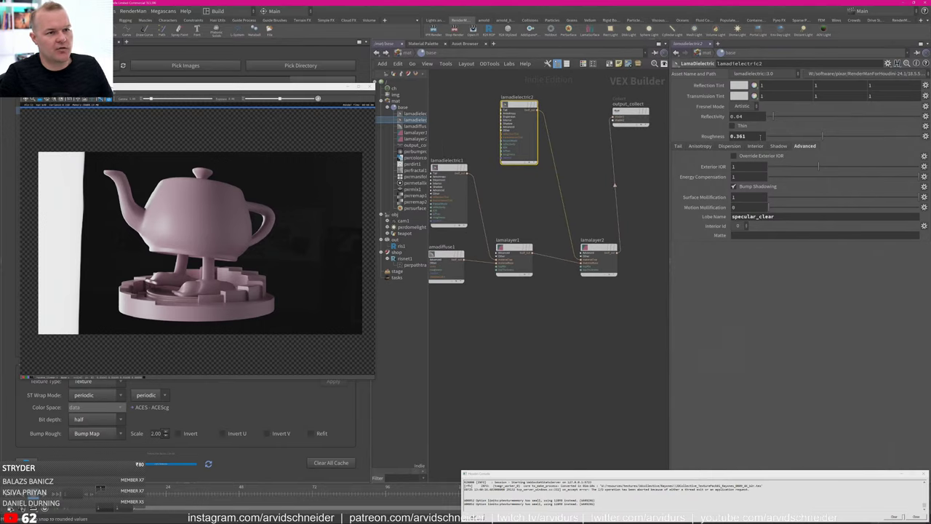
left_click_drag(789, 138, 775, 139)
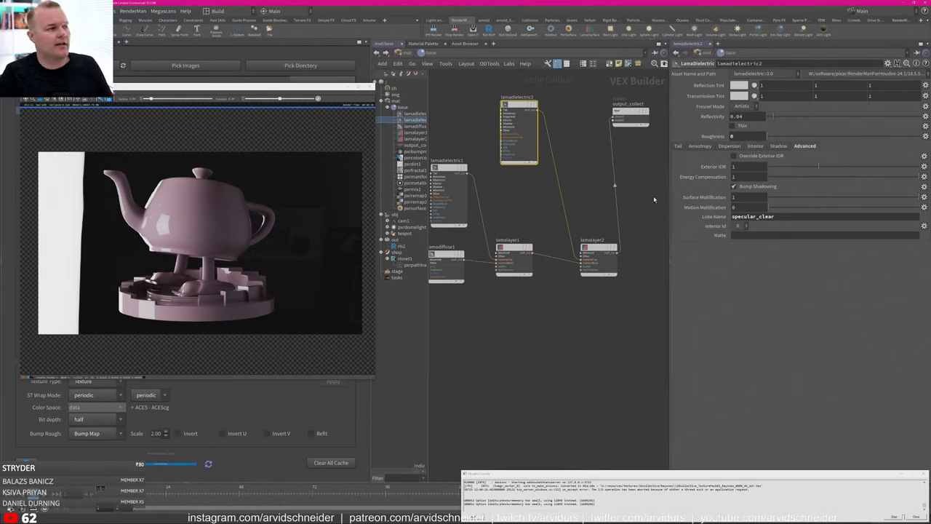
scroll(525, 207, "up", 2)
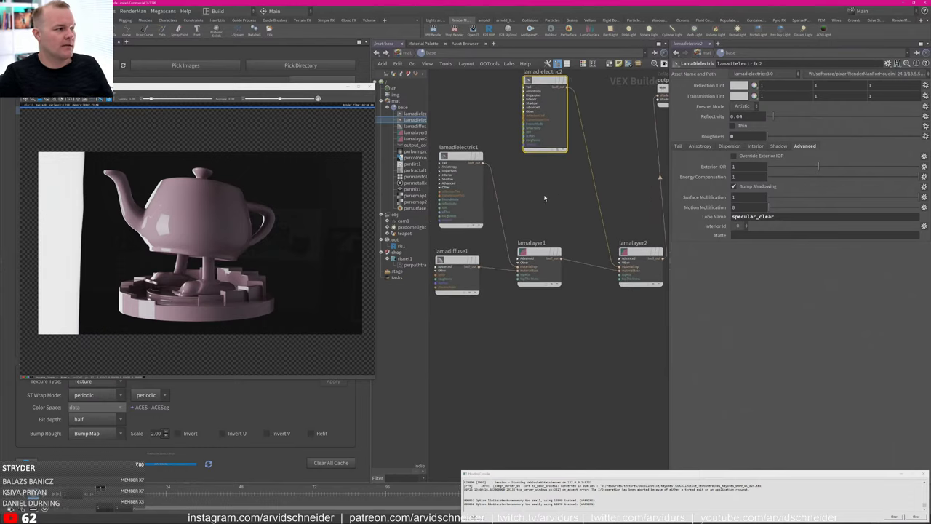
left_click_drag(784, 137, 804, 137)
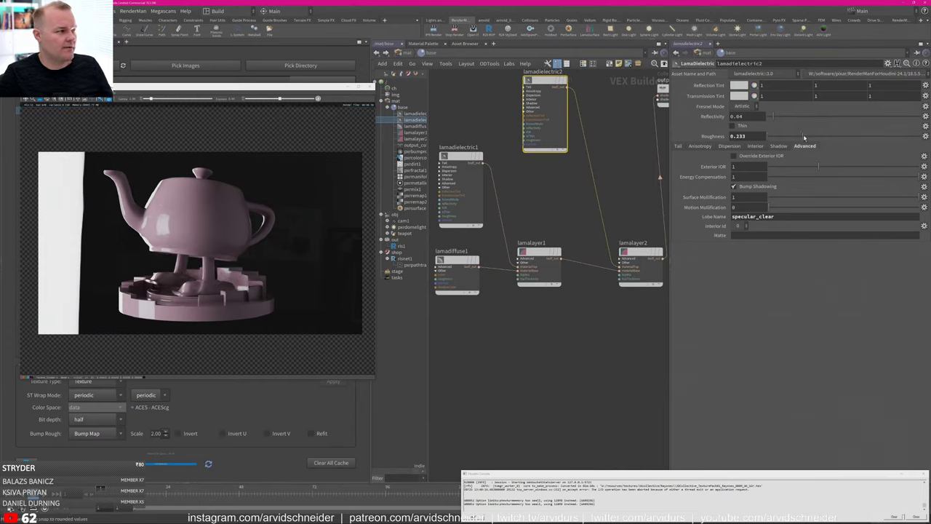
Try a lower roughness on lamadielectric1, the dielectric feeding lamalayer1.
left_click(641, 254)
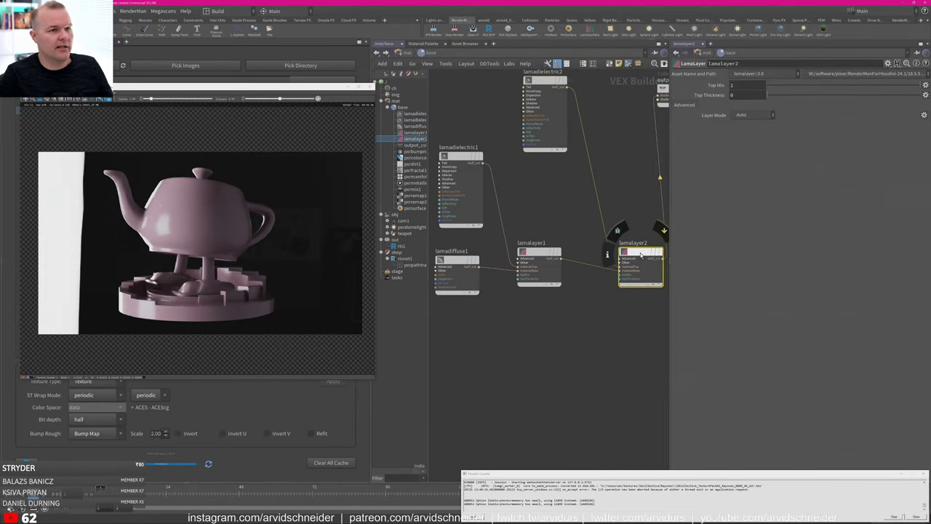
left_click(474, 160)
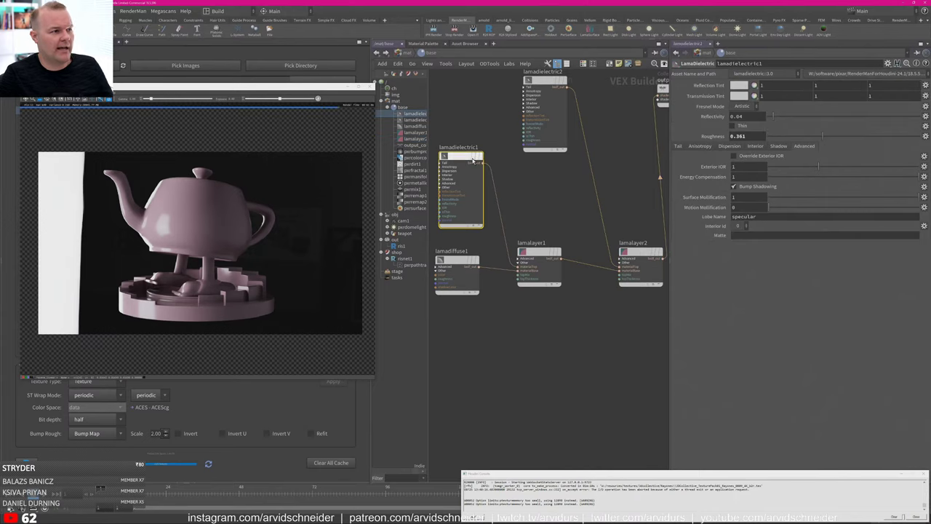
left_click_drag(794, 135, 803, 137)
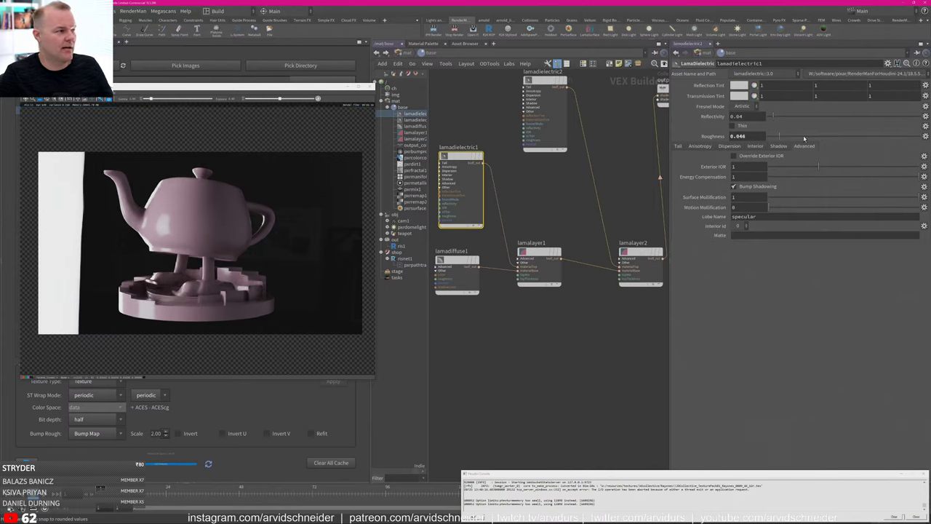
Try the Rough Coating and Smooth Coating layer modes on lamalayer2, ending with Fresnel Blend.
left_click(642, 254)
left_click(761, 116)
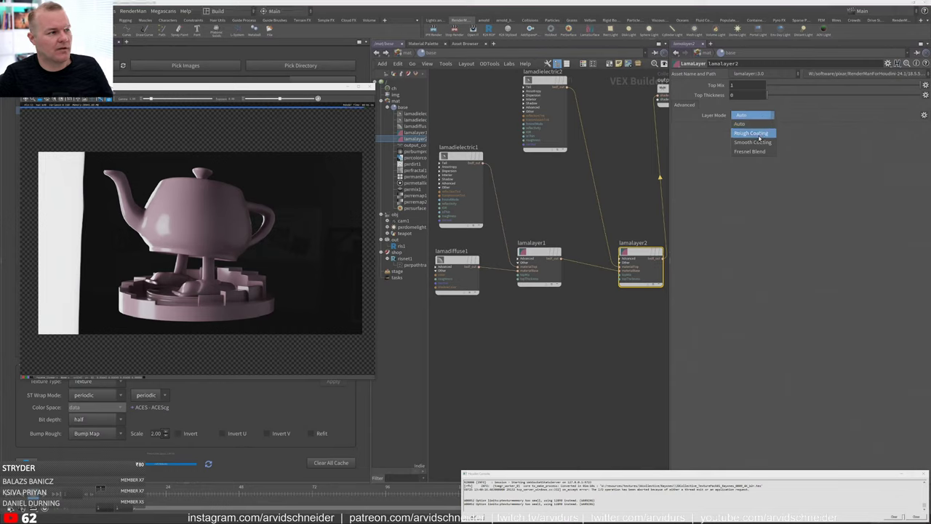
left_click(758, 134)
left_click(755, 115)
left_click(754, 142)
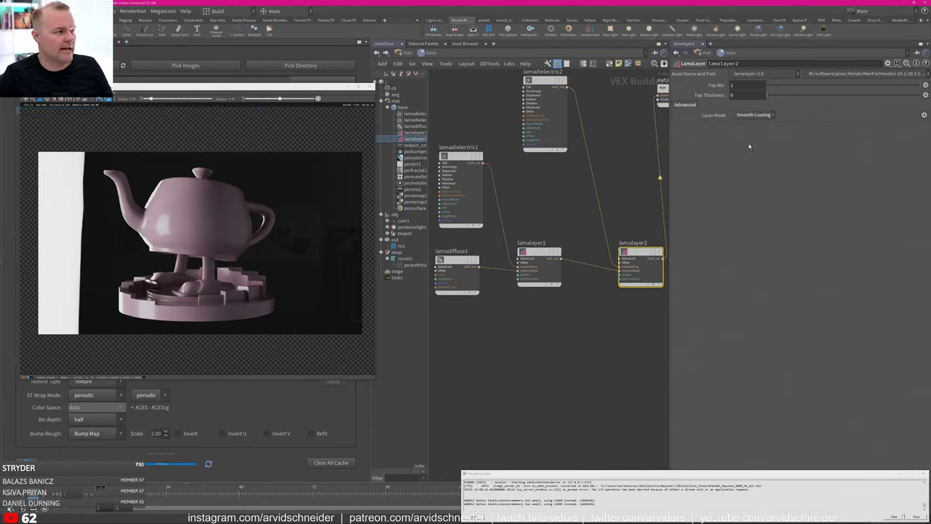
left_click(757, 116)
left_click(747, 152)
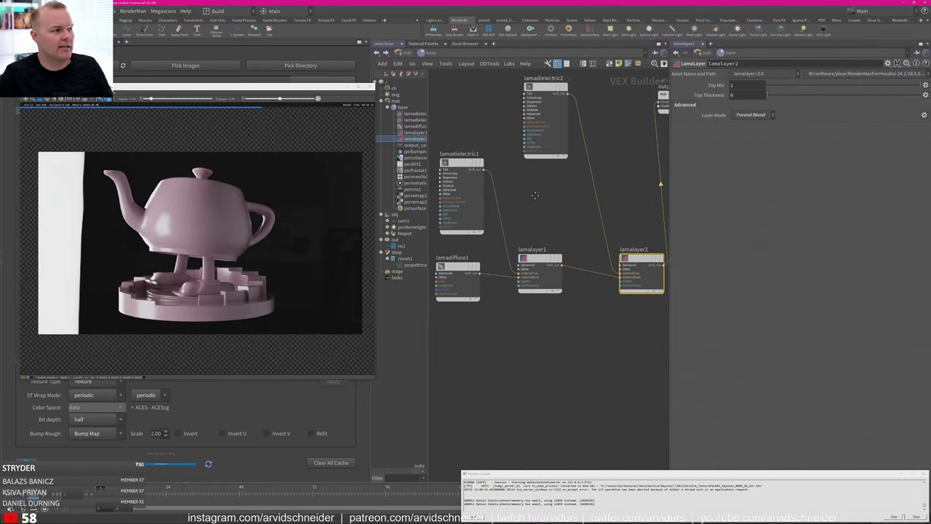
Set lamadielectric2's reflectivity to 0 and its roughness to 0.013, and restart the interactive render.
left_click(540, 92)
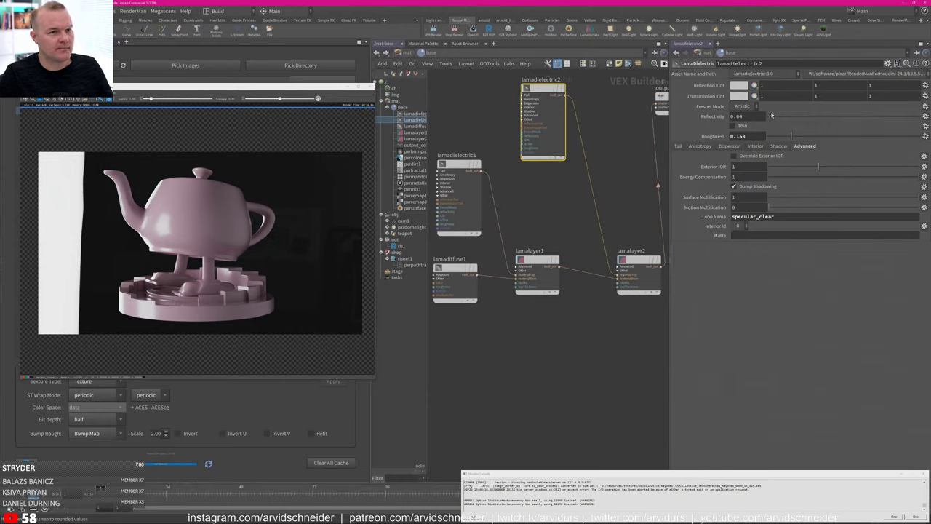
left_click_drag(773, 117, 757, 118)
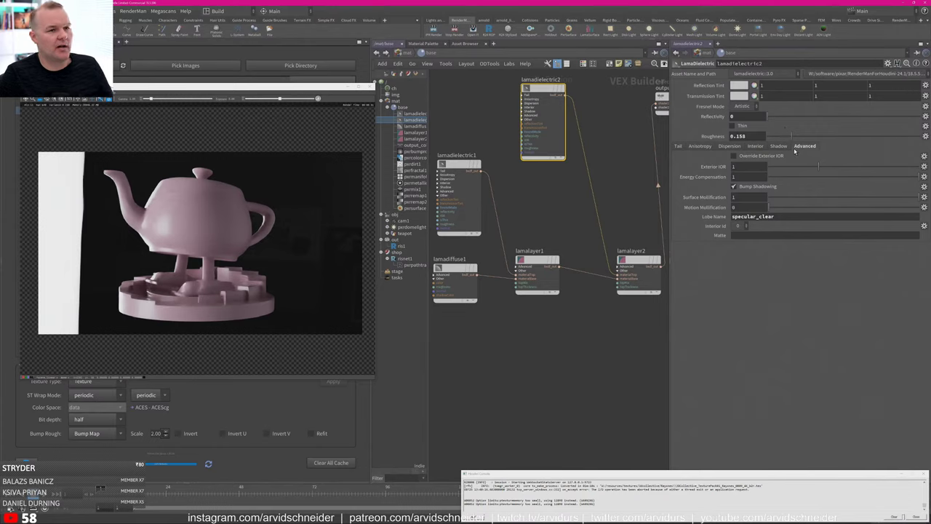
left_click_drag(785, 136, 771, 138)
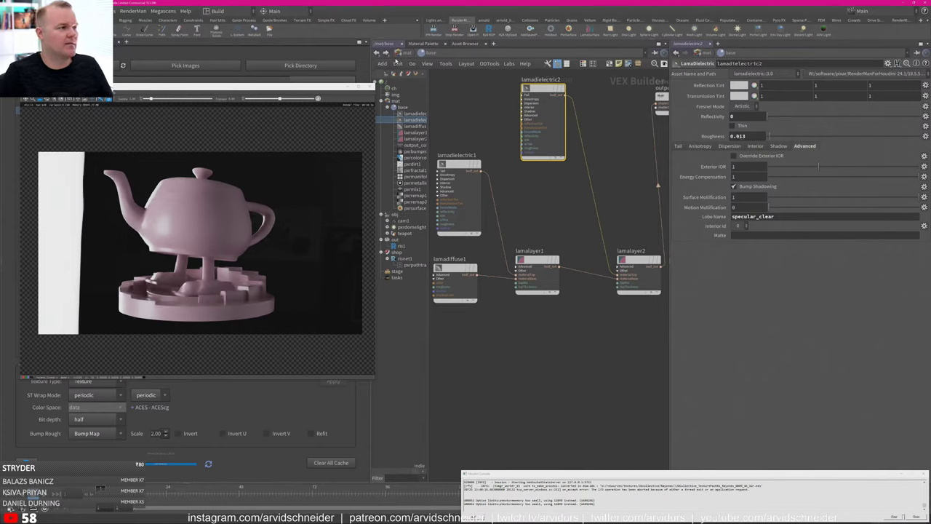
left_click(433, 33)
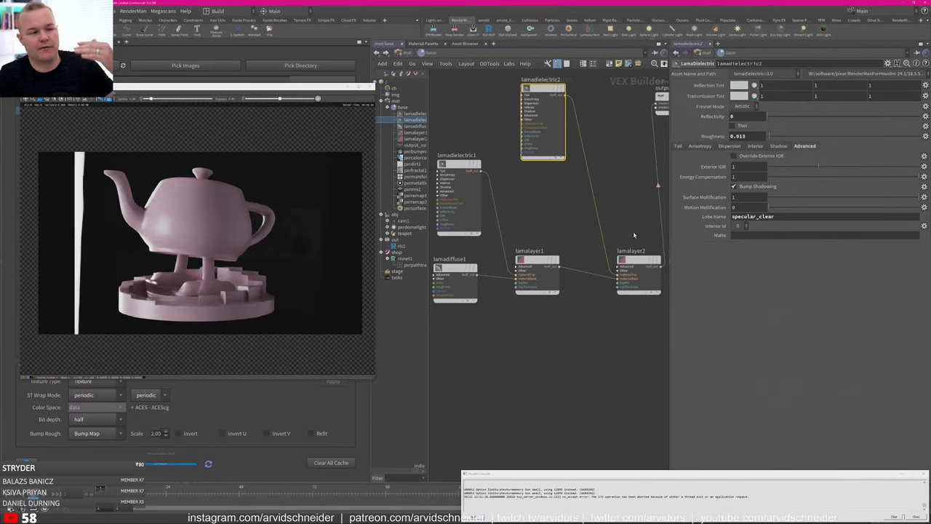
Connect lamalayer1's bxdf_out directly to output_collect's shader1, bypassing lamalayer2.
left_click(550, 212)
middle_click_drag(524, 216, 492, 230)
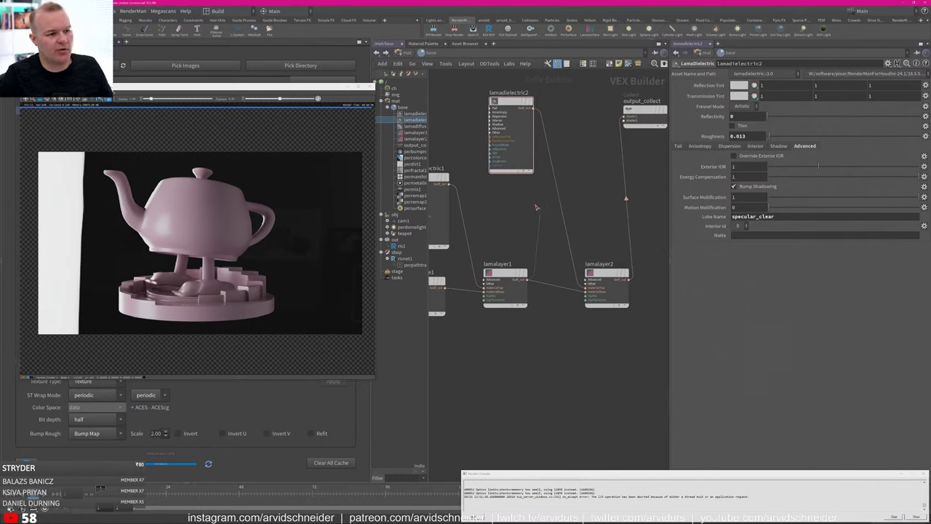
left_click(529, 279)
left_click_drag(542, 189, 626, 119)
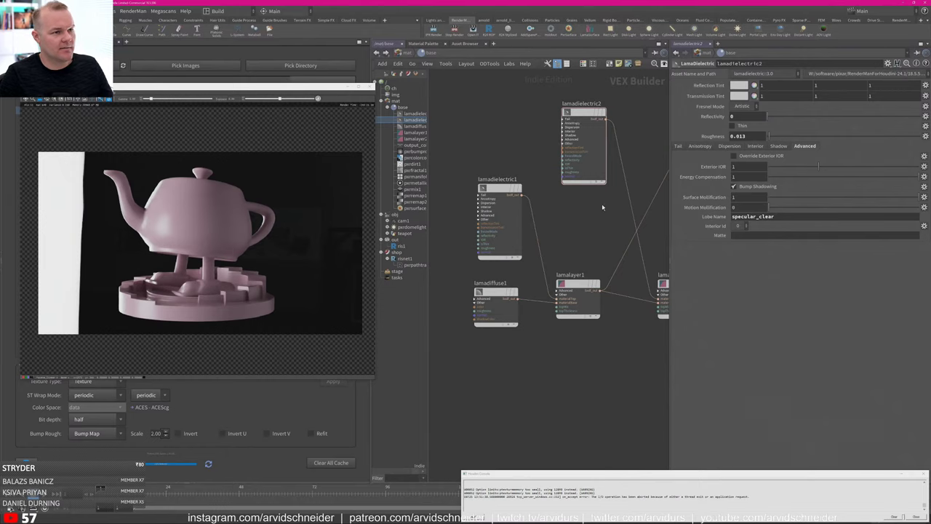
Delete the lamalayer2 and lamadielectric2 nodes from the material network.
middle_click_drag(651, 244, 574, 253)
left_click(603, 292)
key("Delete")
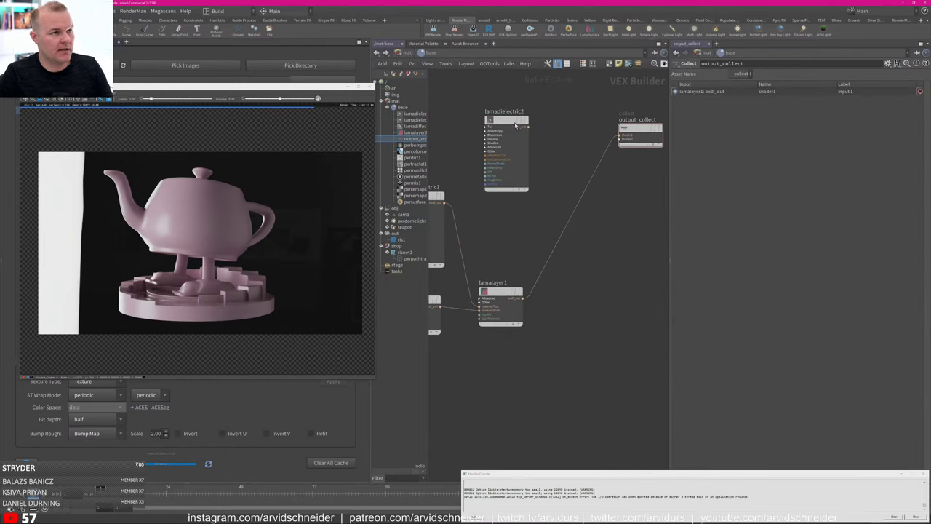
left_click(517, 120)
key("Delete")
Set the remaining lamadielectric1's roughness to 0.113.
middle_click_drag(513, 173, 599, 141)
left_click(513, 166)
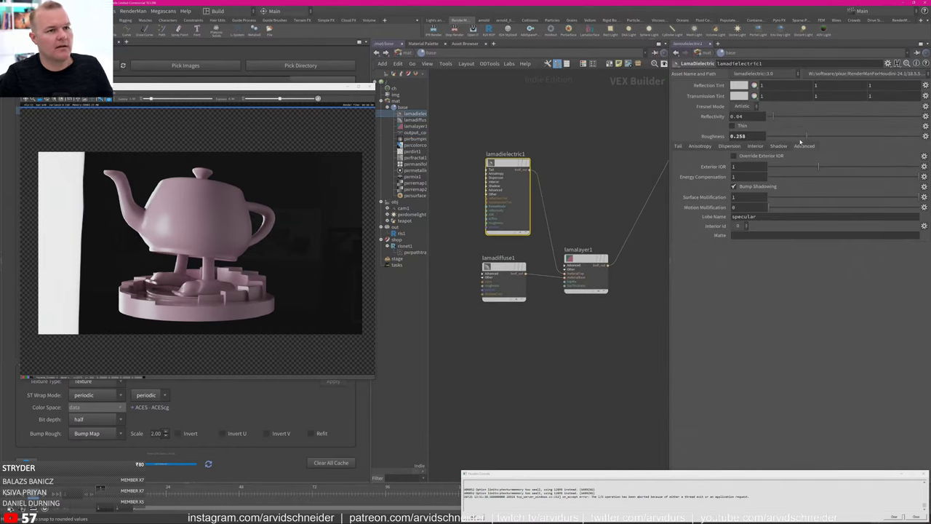
left_click_drag(775, 138, 787, 138)
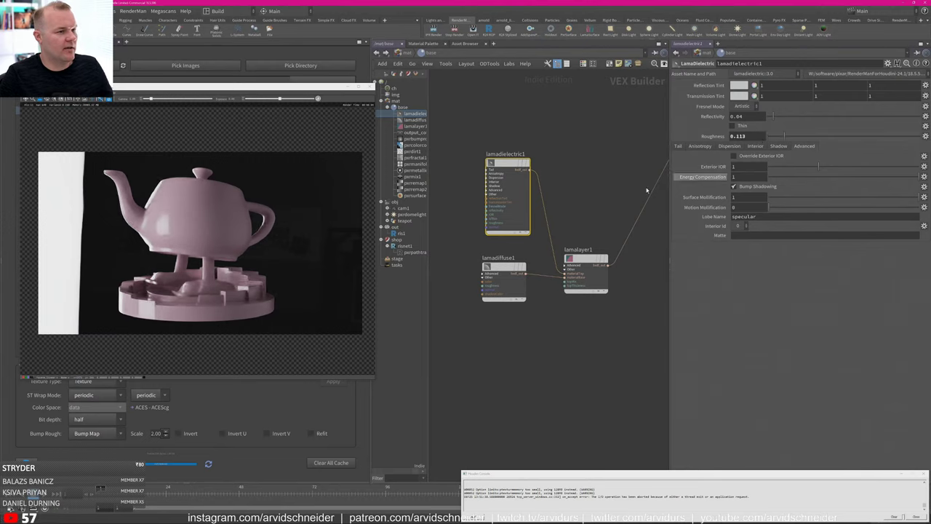
Add a LamaSurface node between lamalayer1 and output_collect.
middle_click_drag(607, 371, 586, 350)
key("Tab")
key("Escape")
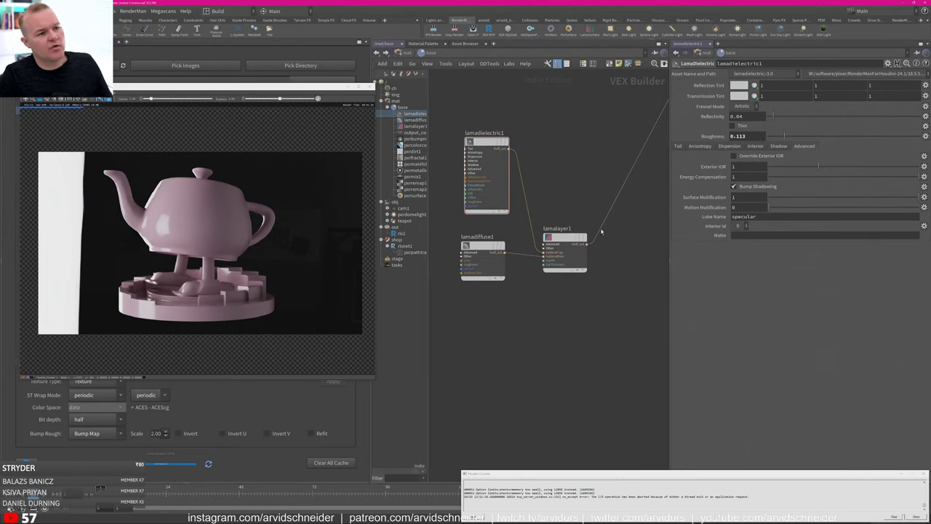
middle_click_drag(616, 261, 545, 290)
key("Tab")
type("la")
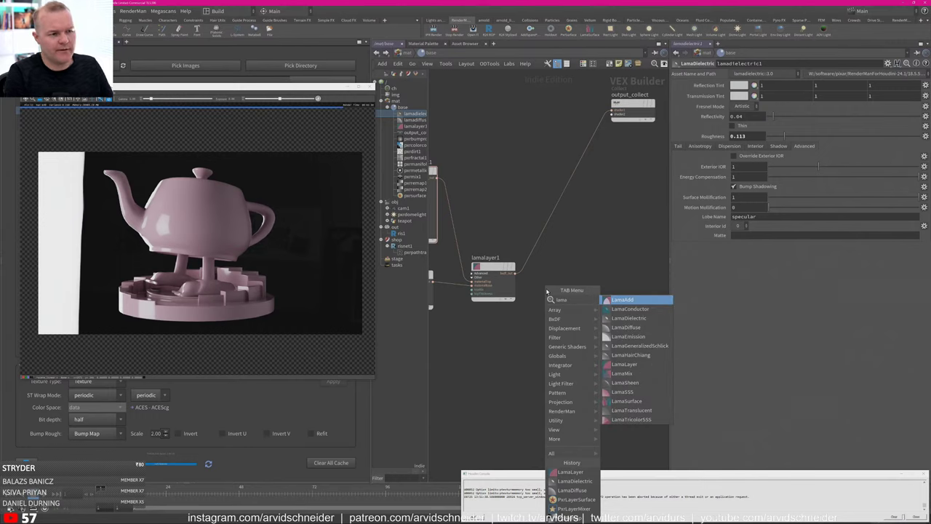
left_click(637, 401)
left_click(612, 241)
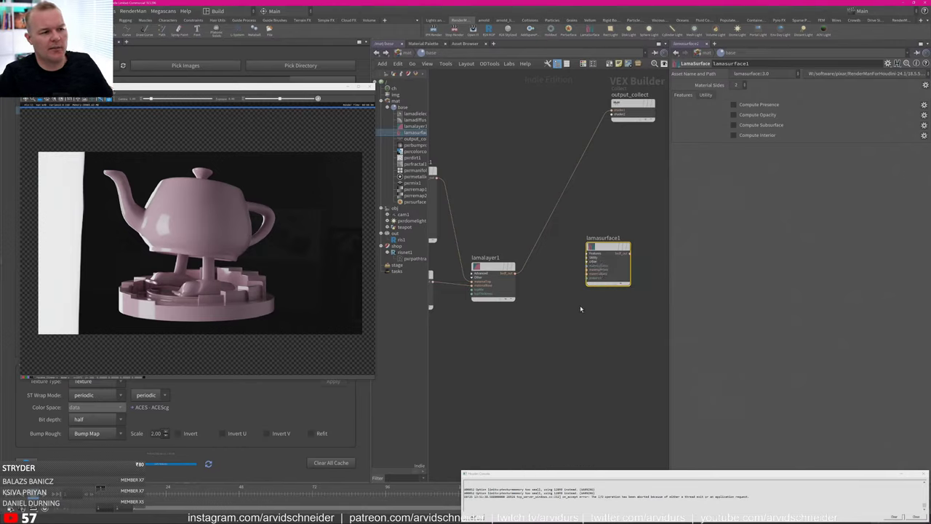
Connect lamalayer1's bxdf_out to lamasurface1's materialFront, and lamasurface1's bxdf_out to output_collect's shader1.
scroll(580, 309, "up", 3)
scroll(497, 270, "up", 1)
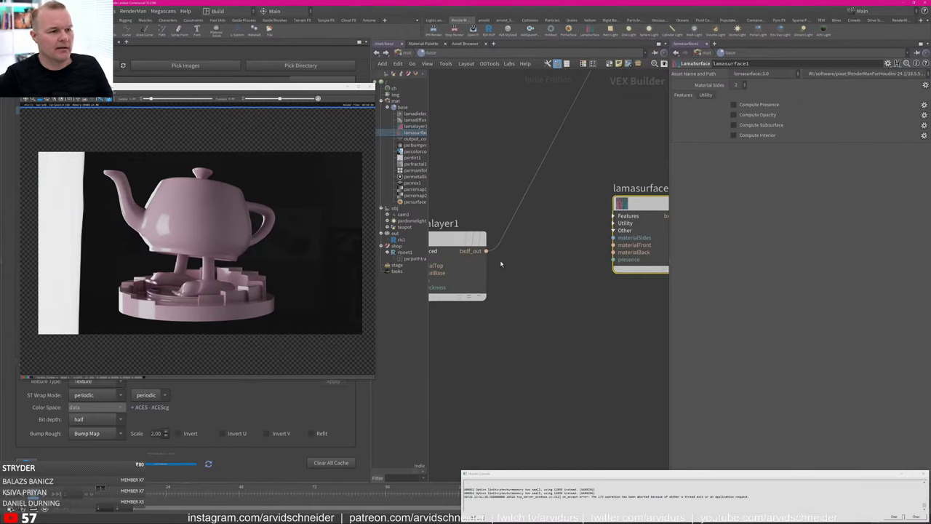
left_click_drag(486, 251, 618, 246)
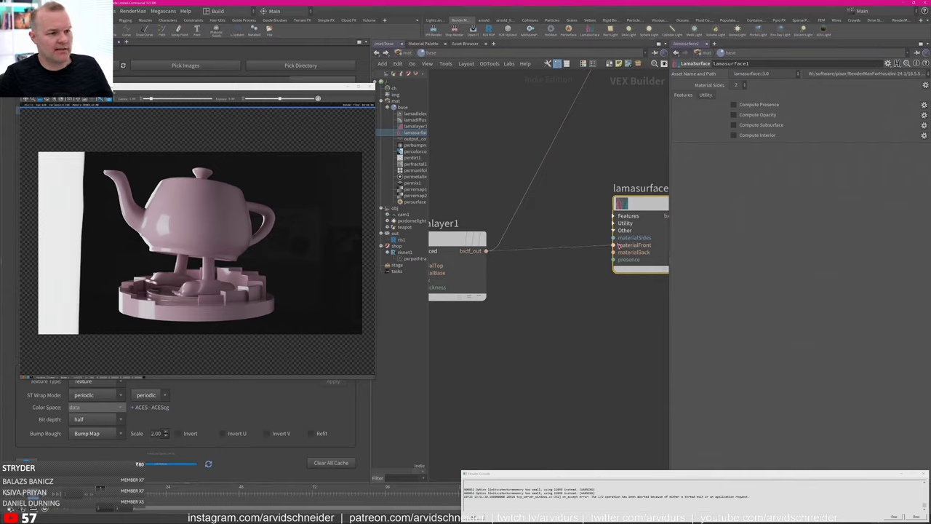
middle_click_drag(617, 154, 548, 218)
middle_click_drag(626, 235, 593, 257)
scroll(593, 256, "down", 4)
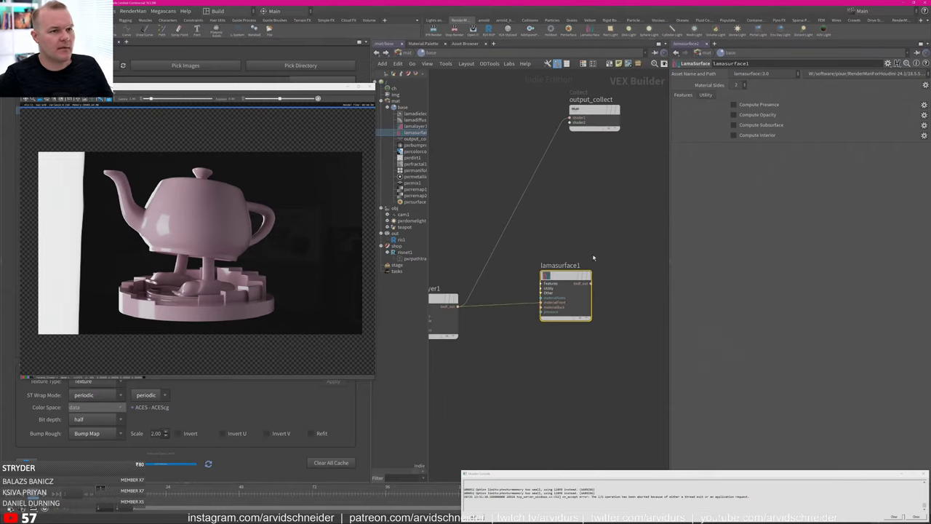
left_click_drag(594, 288, 572, 119)
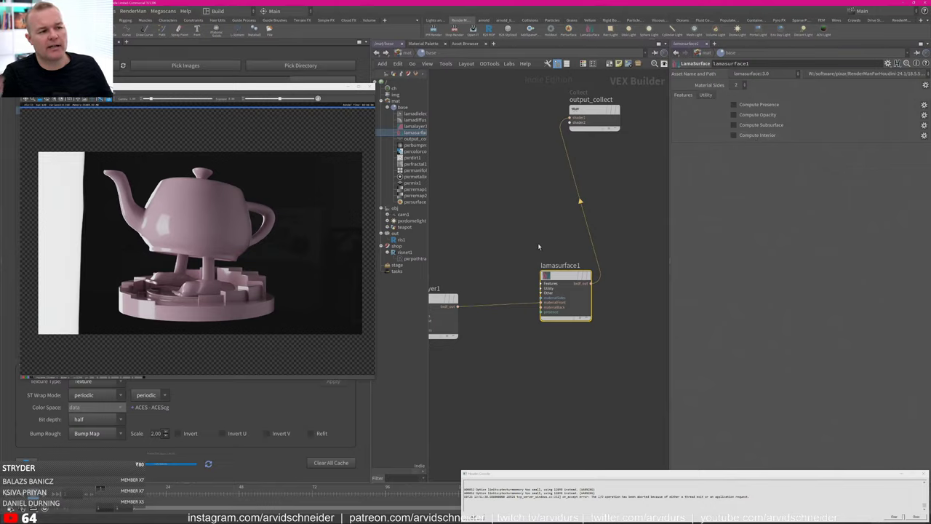
Add a LamaSSS node below lamadiffuse1.
scroll(538, 219, "down", 4)
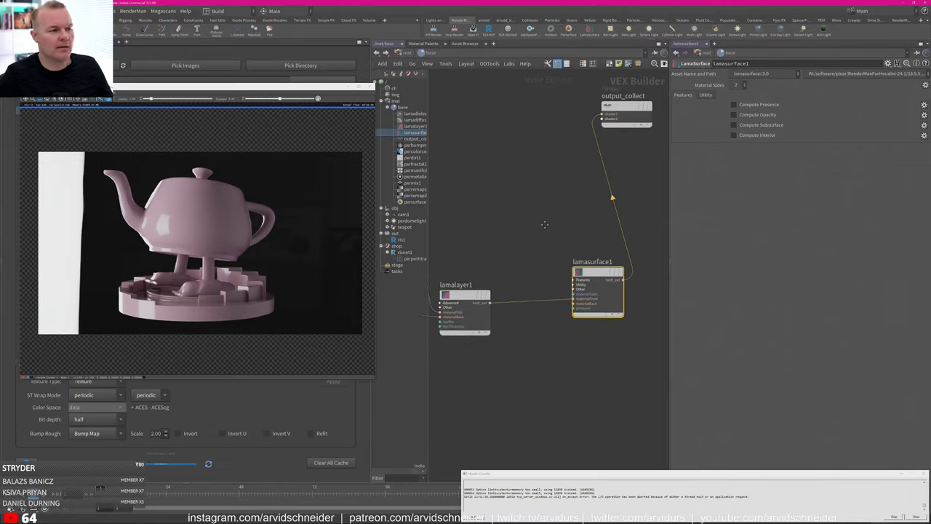
scroll(543, 208, "up", 2)
key("Tab")
type("lama")
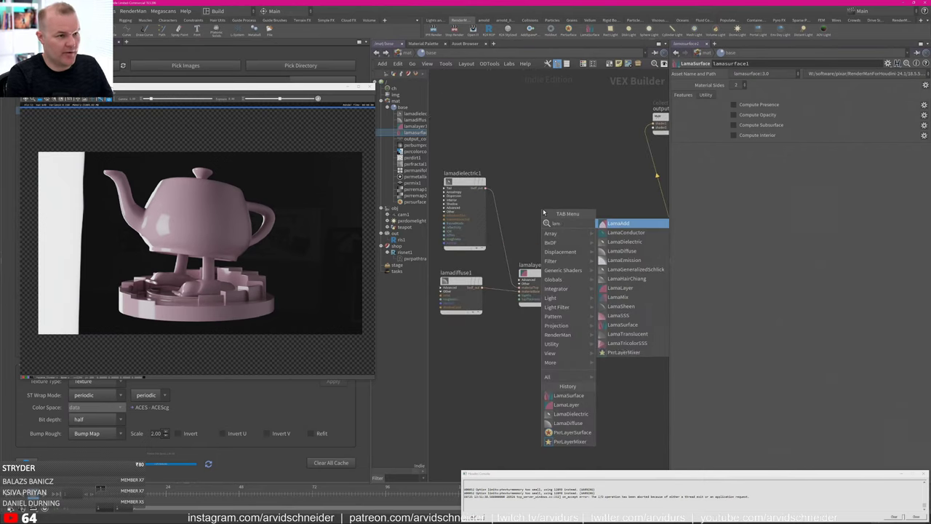
left_click(637, 316)
left_click(480, 353)
Connect lamasss1's bxdf_out to lamalayer1's materialBase in place of lamadiffuse1.
scroll(543, 320, "up", 3)
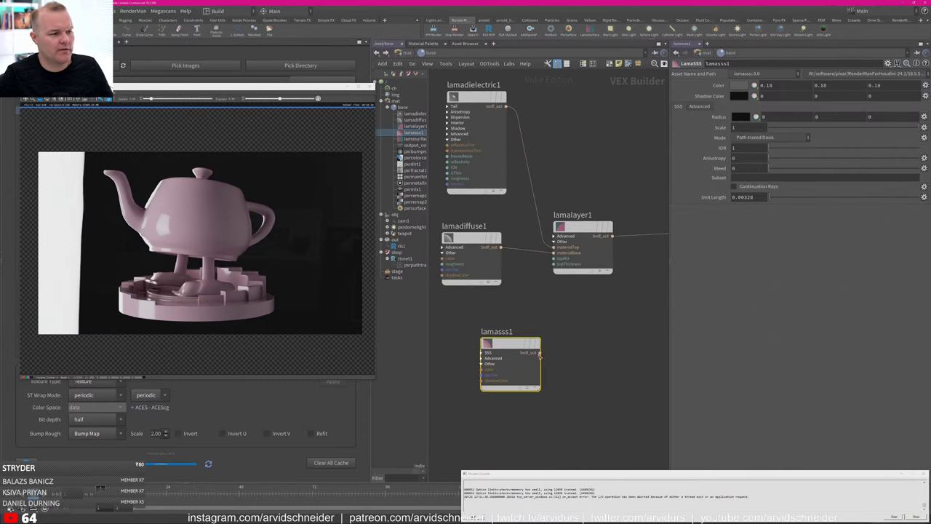
left_click_drag(539, 353, 556, 252)
left_click(574, 335)
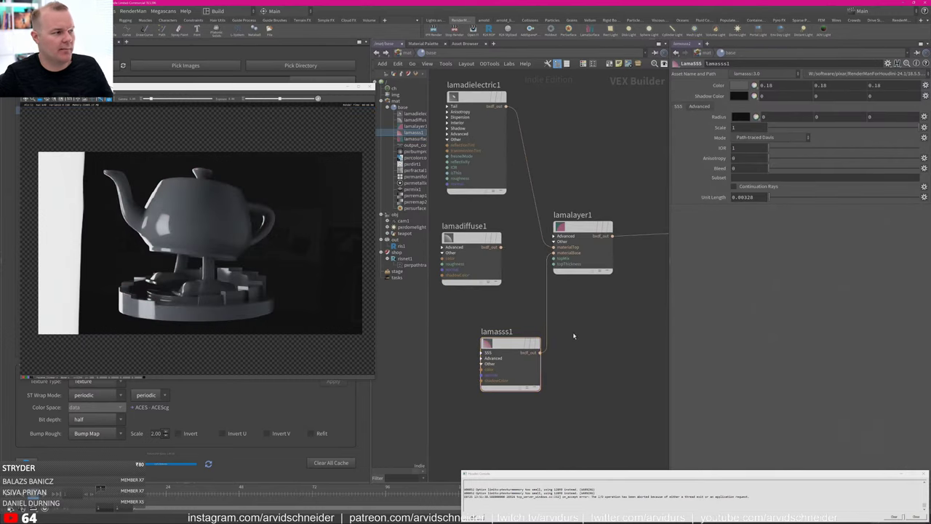
left_click(515, 354)
Enable Compute Subsurface on lamasurface1.
scroll(608, 329, "down", 3)
middle_click_drag(607, 329, 545, 318)
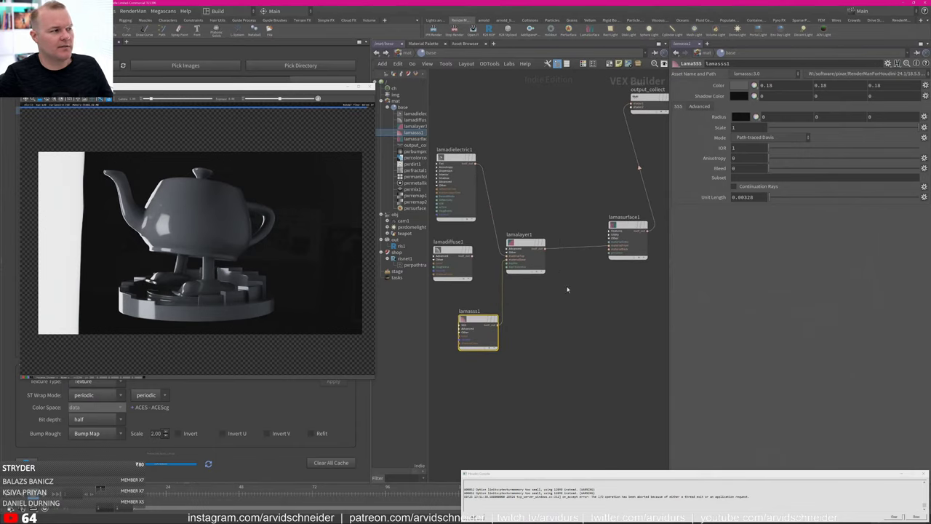
left_click(630, 226)
left_click(733, 126)
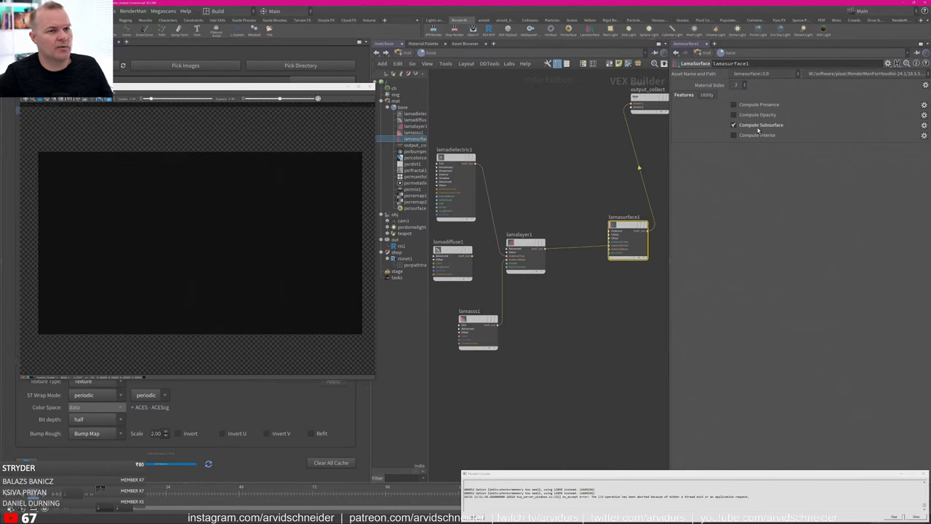
Set lamasss1's radius to 0.643, 0.537, 0 and its scale to 40.047.
left_click(492, 321)
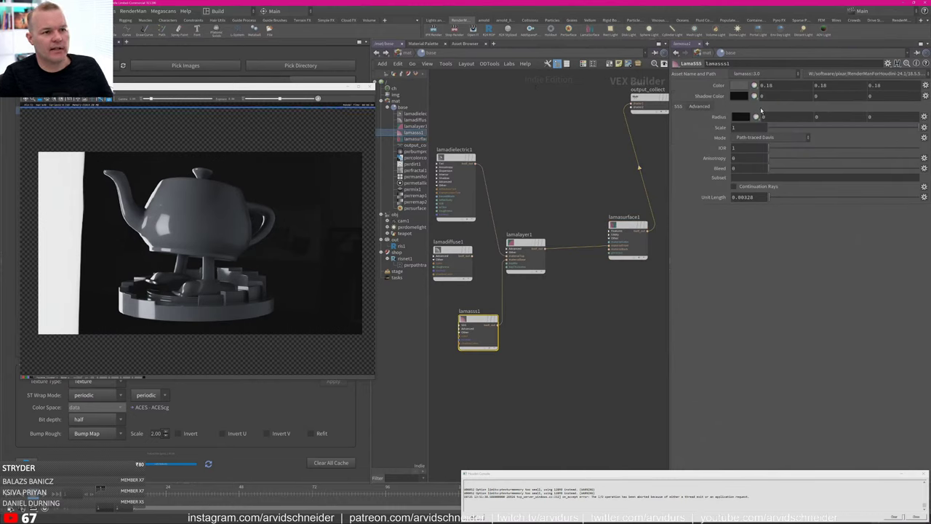
left_click(757, 118)
left_click_drag(819, 123, 874, 117)
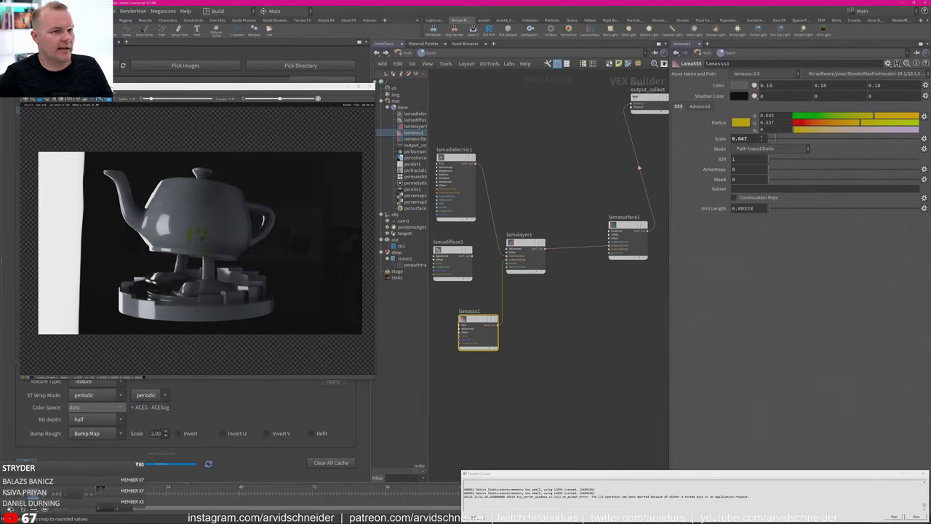
middle_click_drag(740, 141, 777, 115)
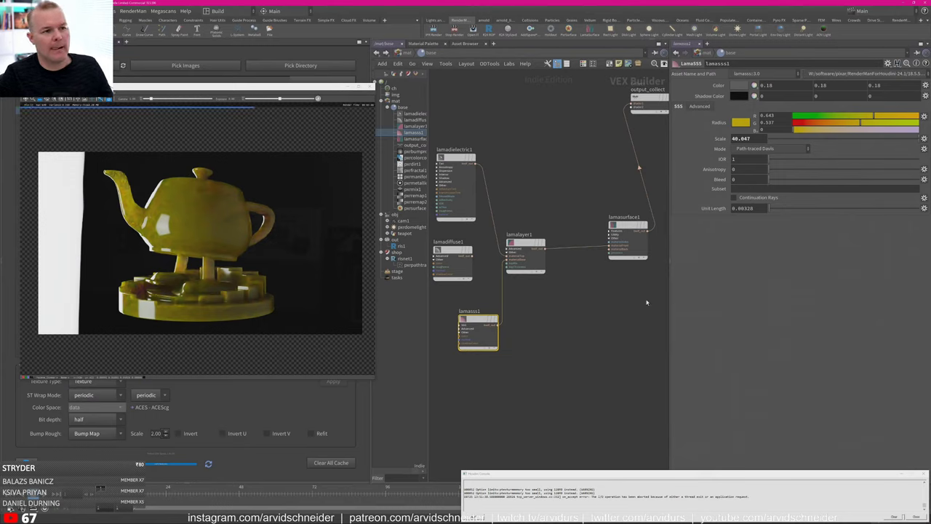
Switch Compute Subsurface off and back on for lamasurface1, and move the node closer to lamalayer1.
left_click(629, 226)
left_click(768, 126)
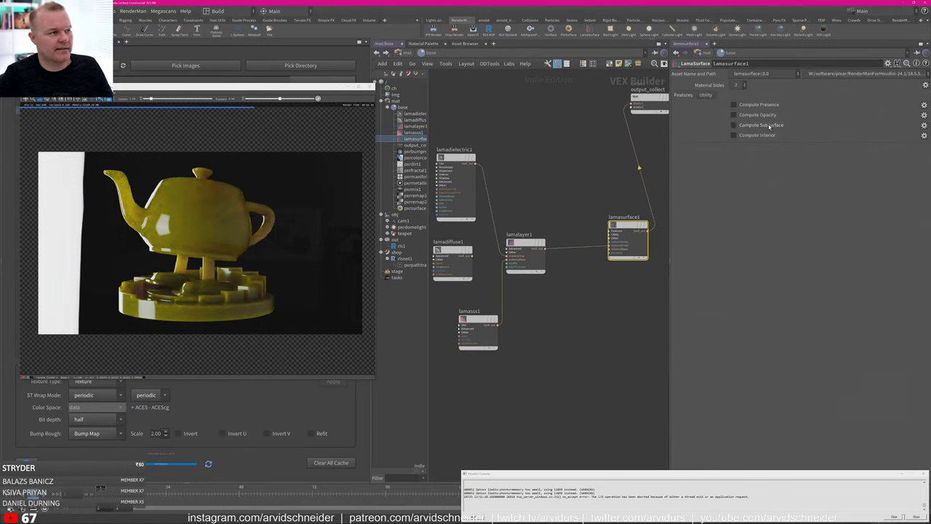
left_click(765, 125)
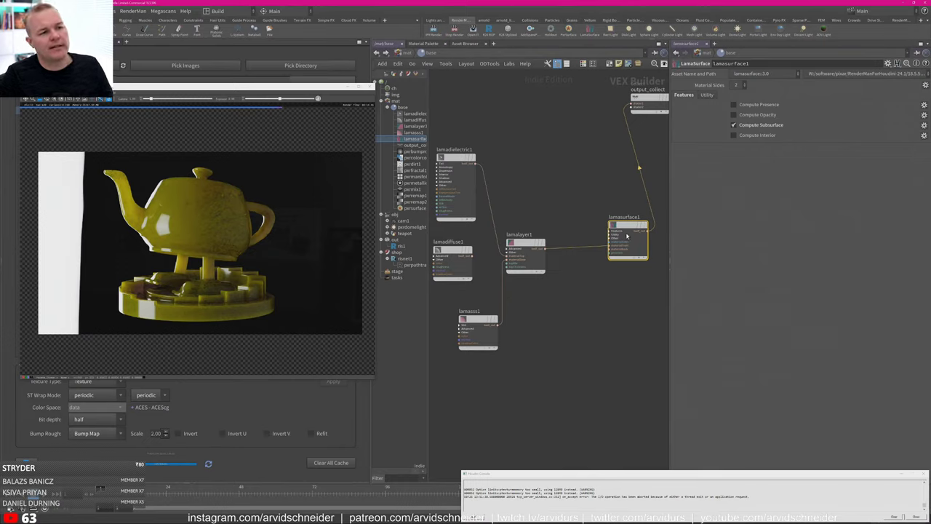
left_click_drag(627, 235, 596, 237)
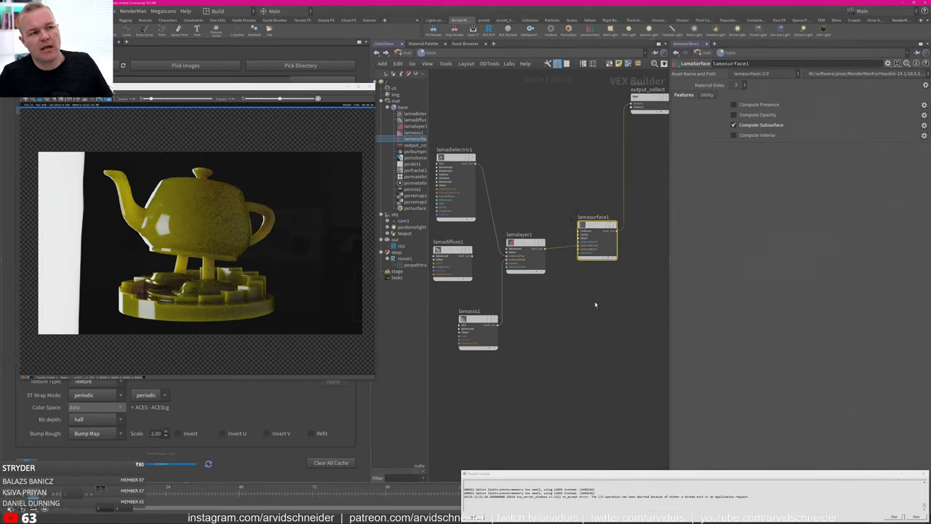
Add a PxrSurface node in the empty area below lamasurface1.
key("Tab")
type("d")
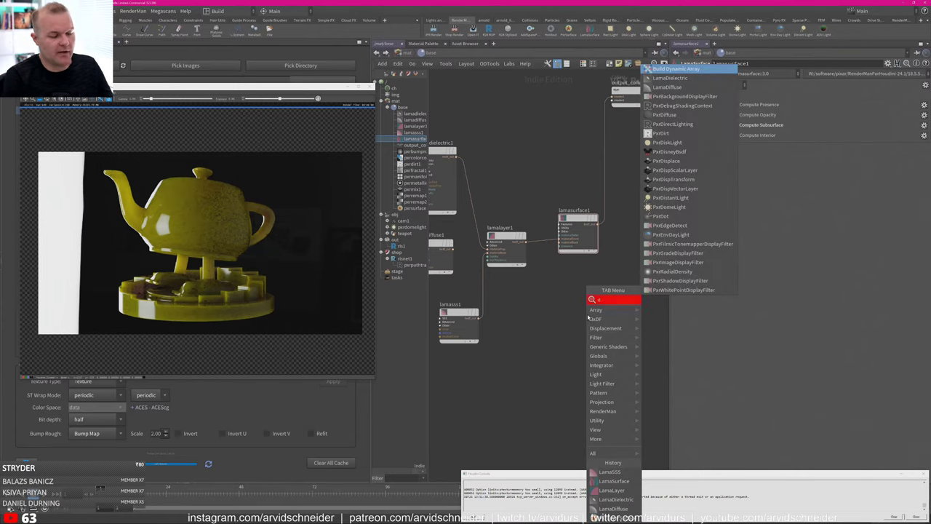
key("BackSpace")
type("surf")
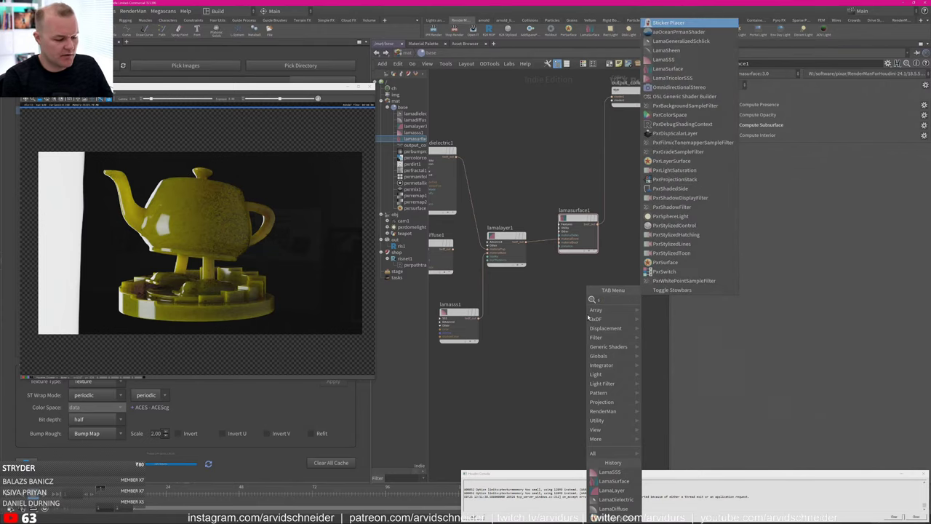
key("Down")
key("Down")
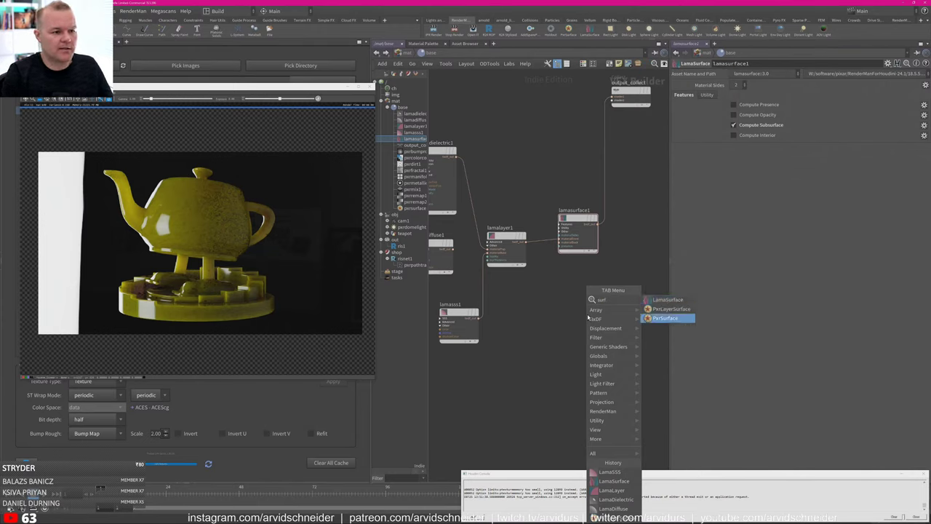
key("Return")
left_click(633, 326)
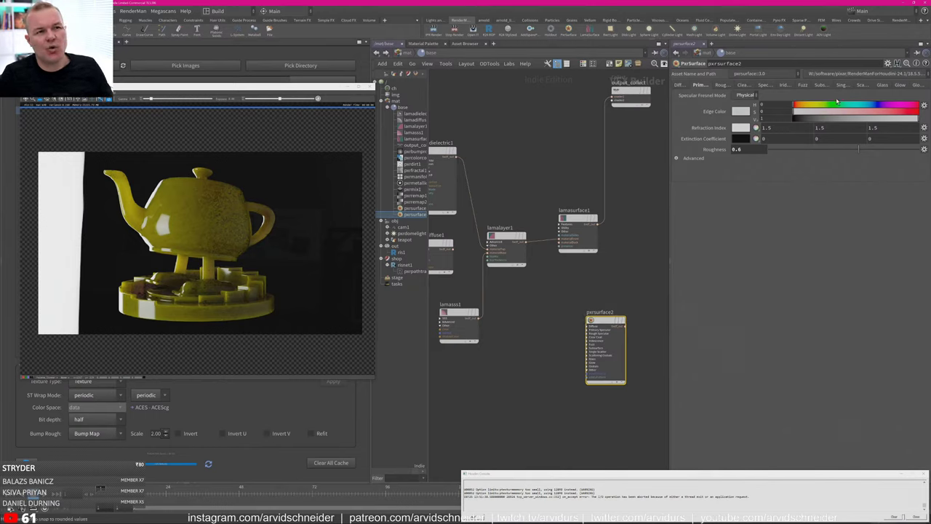
Examine the primary specular and diffuse parameters of the new PxrSurface node and compare them with the Lama node network.
left_click(724, 87)
left_click(684, 85)
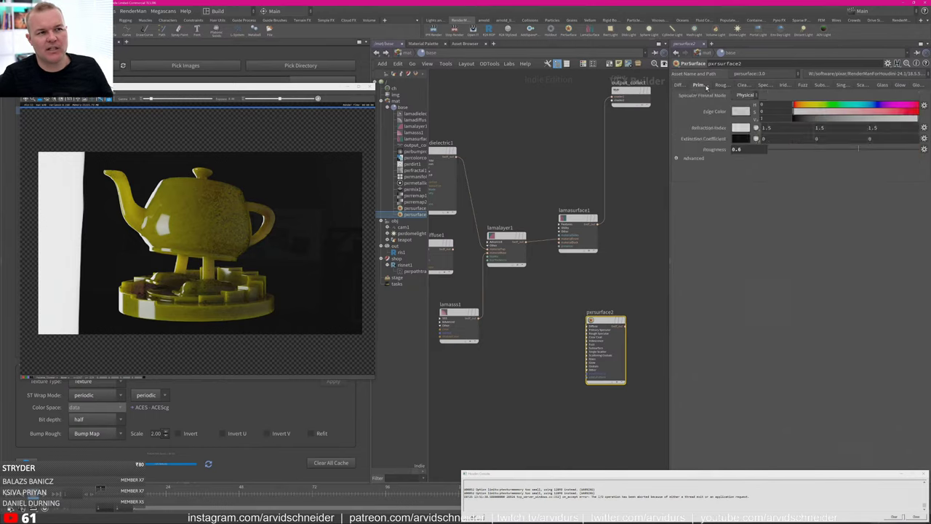
left_click(704, 86)
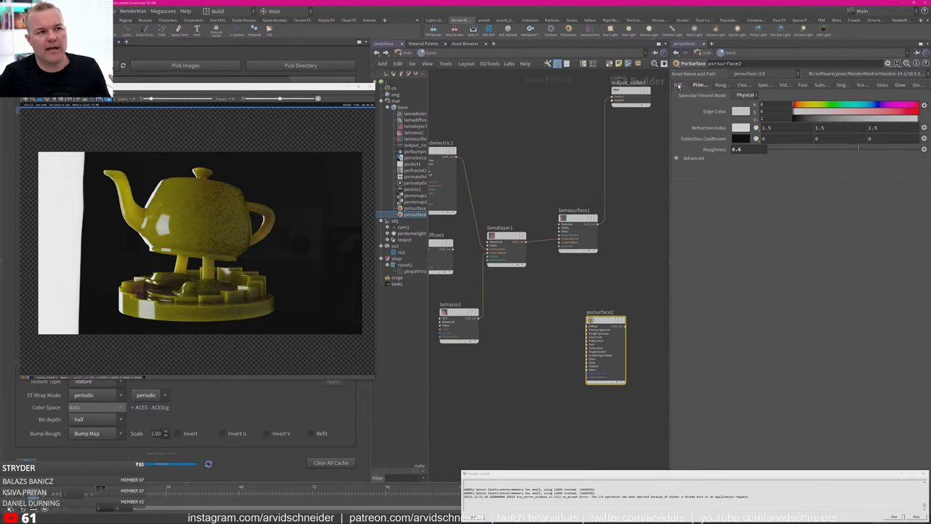
left_click(681, 85)
left_click(555, 280)
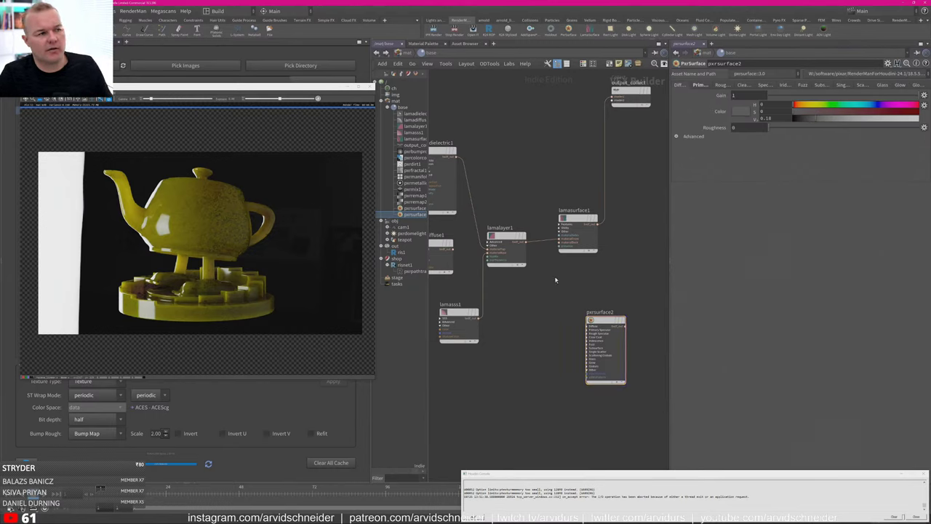
middle_click_drag(511, 175, 598, 167)
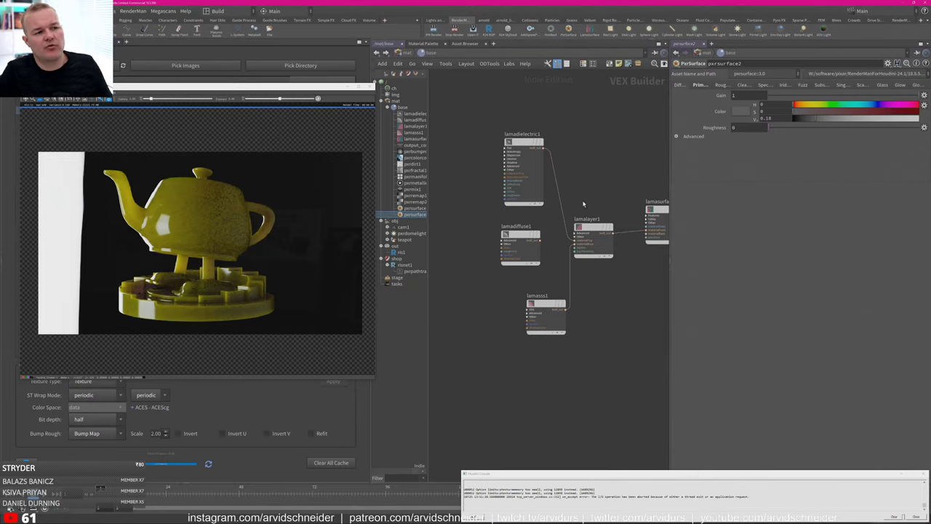
middle_click_drag(666, 277, 579, 286)
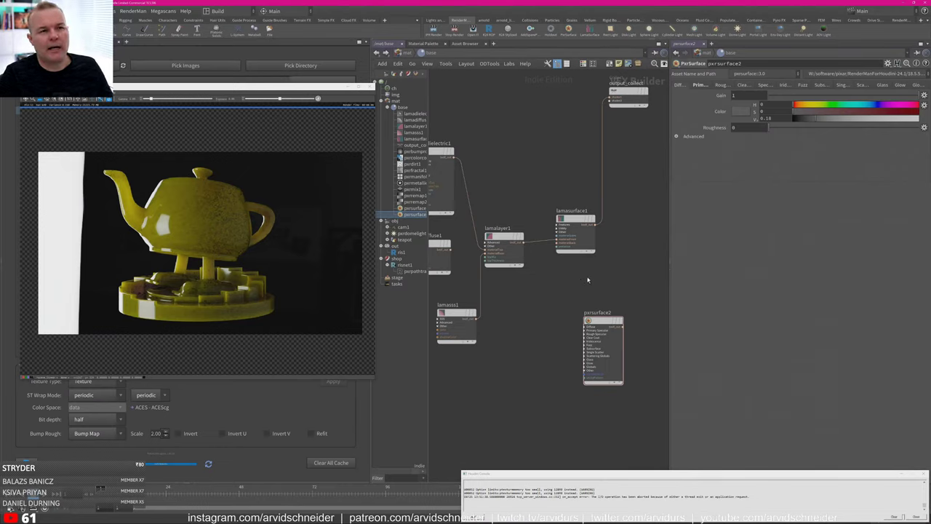
left_click(603, 326)
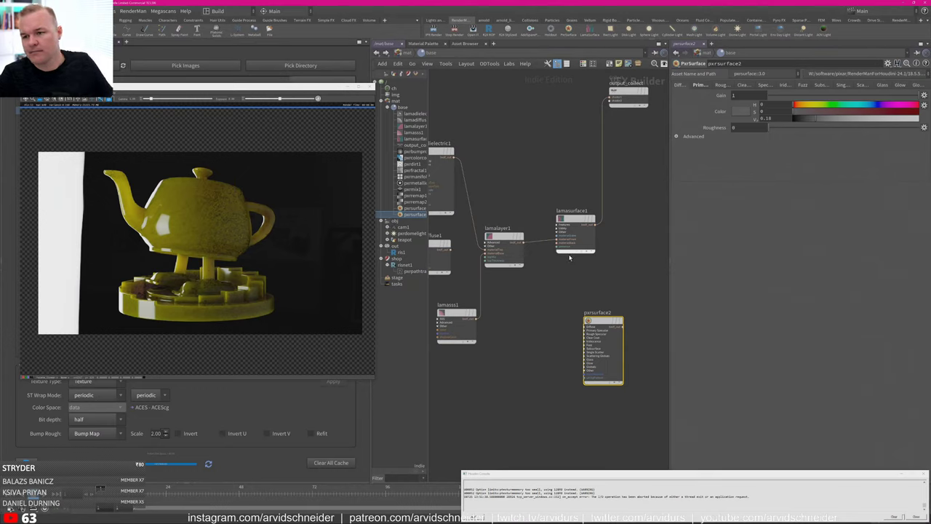
middle_click_drag(534, 211, 568, 212)
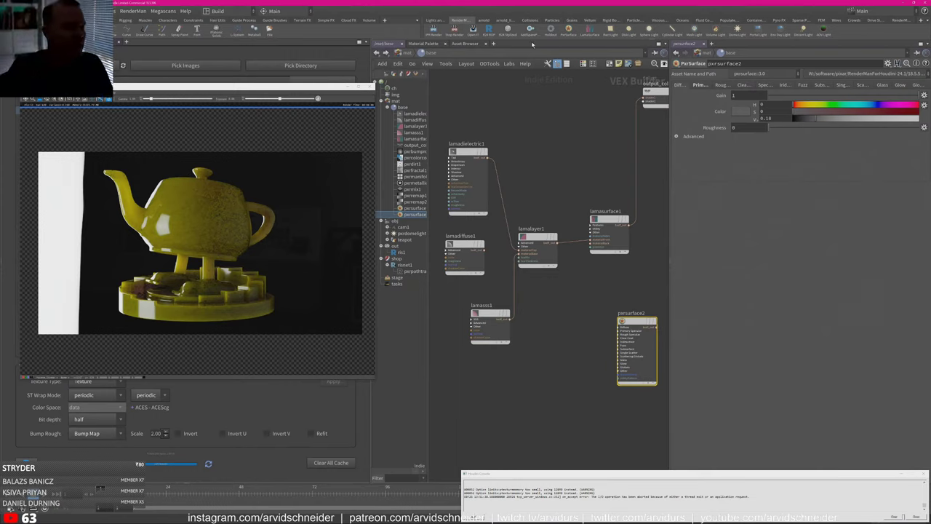
Add a LamaConductor node above lamasurface1 and connect its bxdf_out to output_collect in place of lamasurface1.
key("Tab")
type("lama")
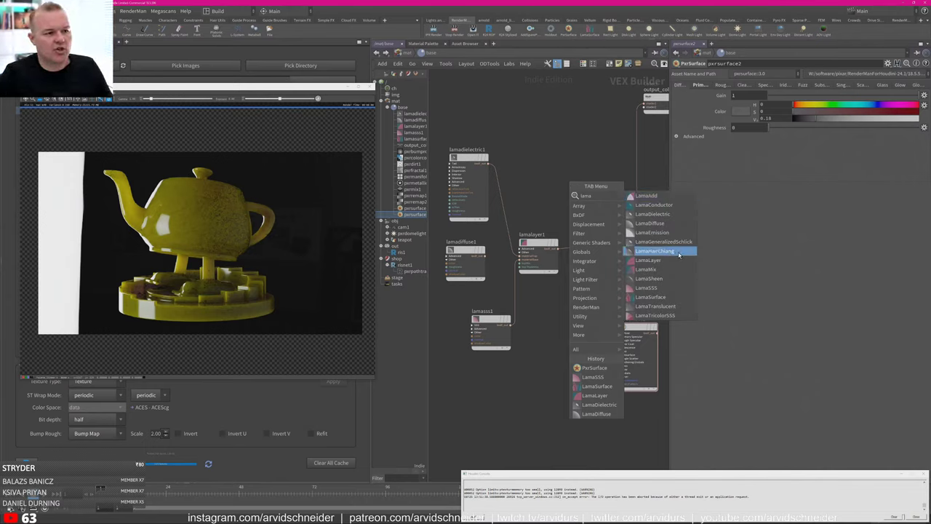
left_click(665, 207)
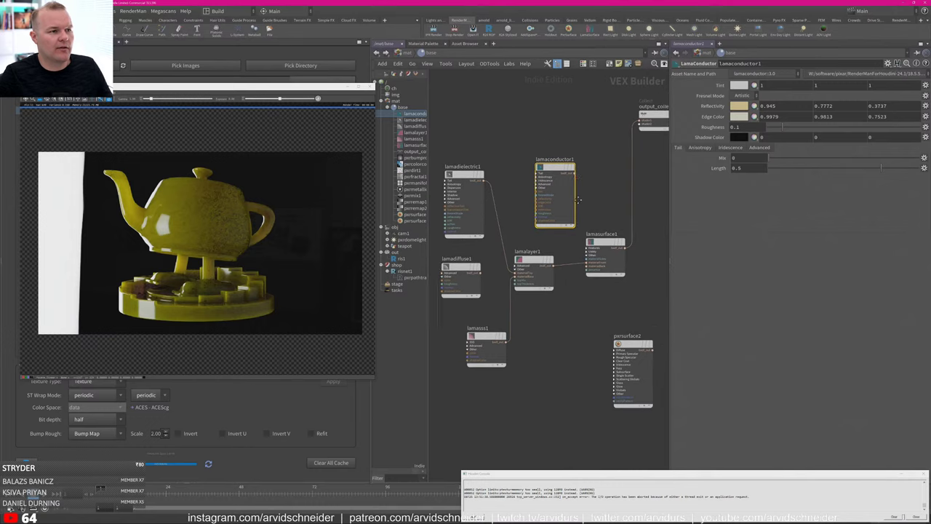
left_click_drag(565, 198, 632, 149)
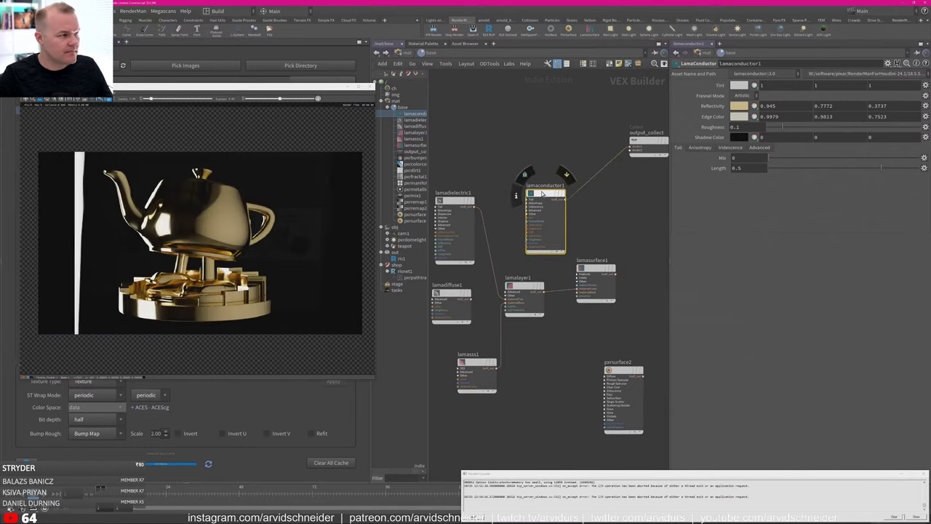
left_click_drag(546, 200, 556, 160)
left_click(887, 64)
left_click(601, 242)
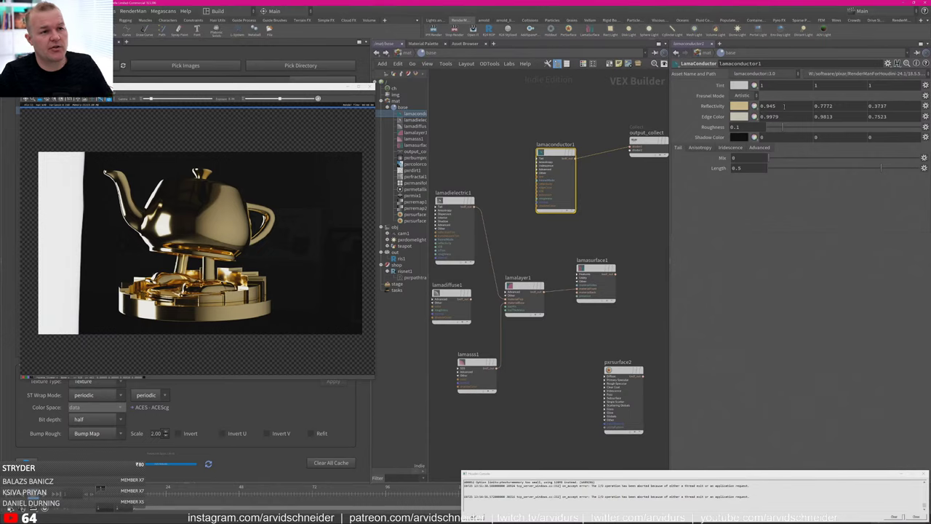
Set lamaconductor1's roughness to 0.257.
double_click(785, 108)
double_click(781, 116)
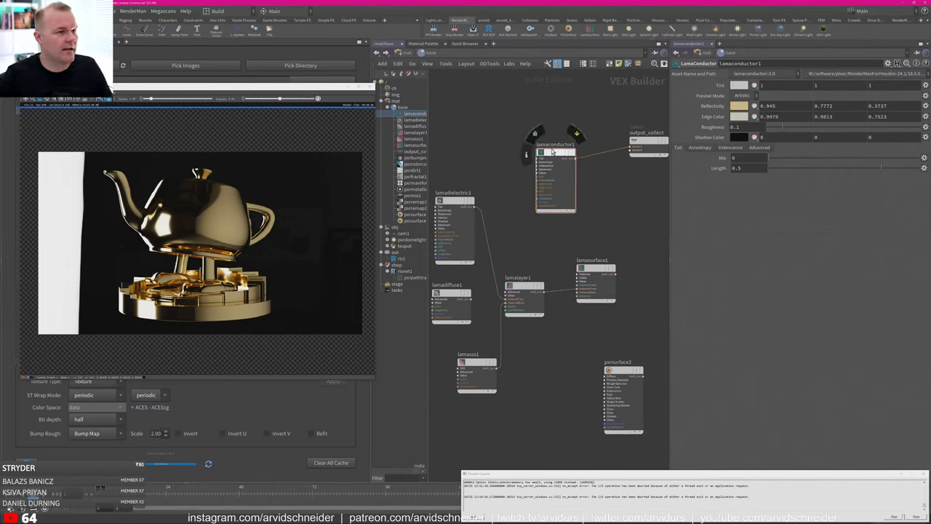
left_click_drag(550, 151, 530, 145)
left_click_drag(800, 128, 806, 128)
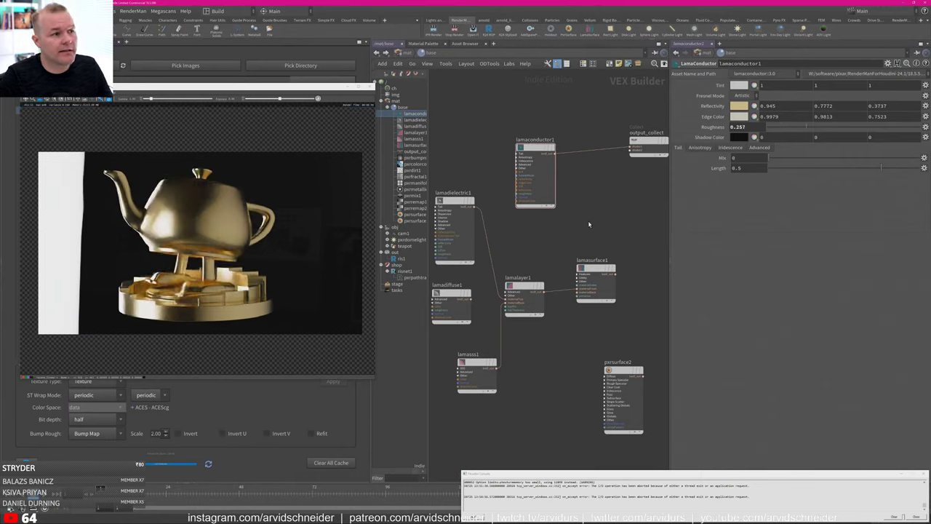
Connect lamaconductor1 to lamalayer1's materialBase in place of lamasss1, with lamalayer1 feeding output_collect, and reposition the conductor and dielectric nodes.
left_click_drag(557, 156, 627, 148)
middle_click_drag(557, 224, 585, 214)
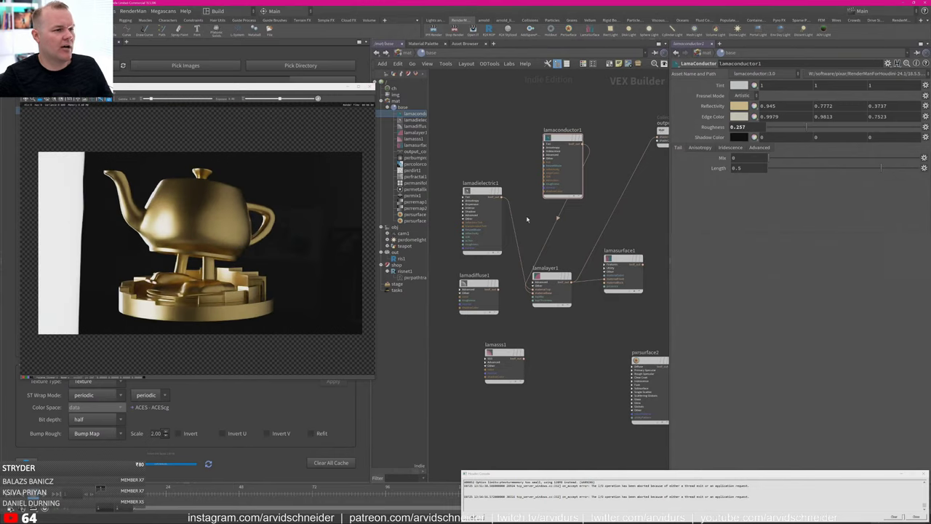
left_click_drag(554, 138, 447, 131)
left_click_drag(482, 197, 560, 124)
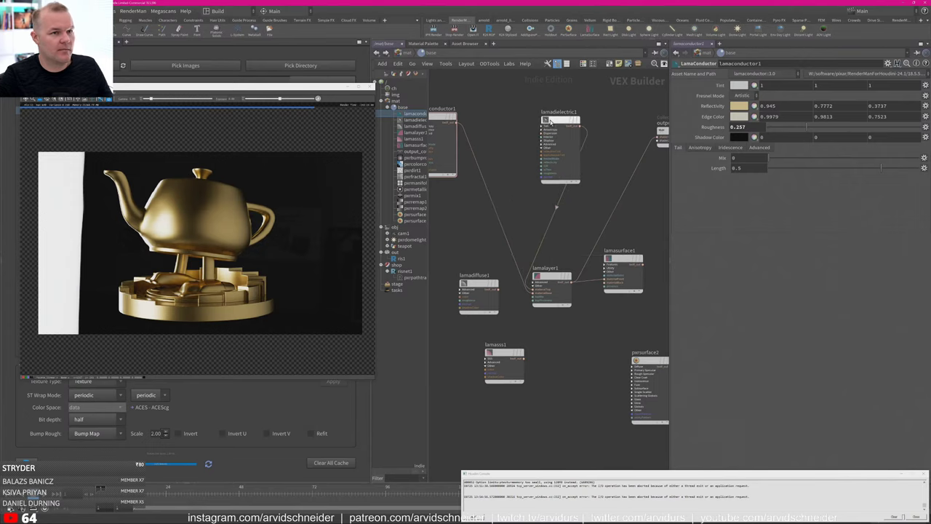
Set lamadielectric1's roughness to 0 and move lamalayer1 up above lamasurface1.
left_click_drag(779, 139, 755, 139)
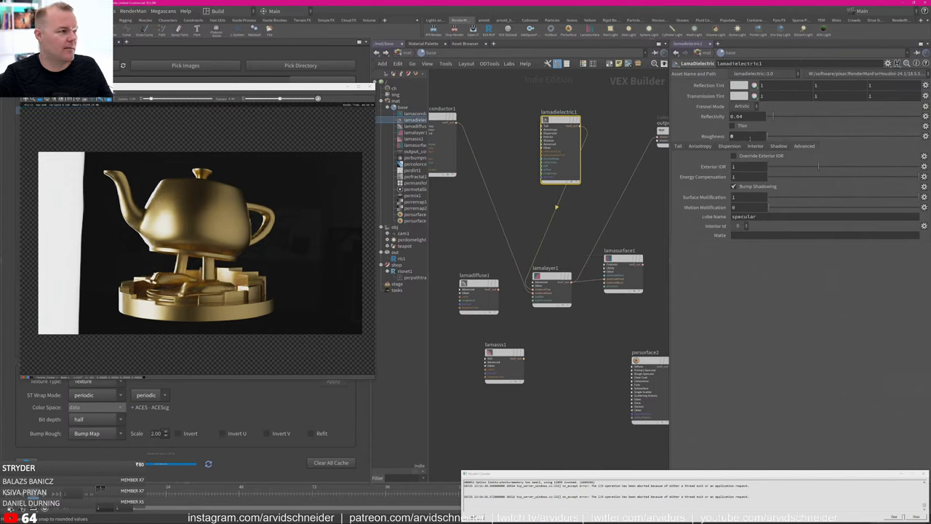
left_click_drag(553, 280, 614, 198)
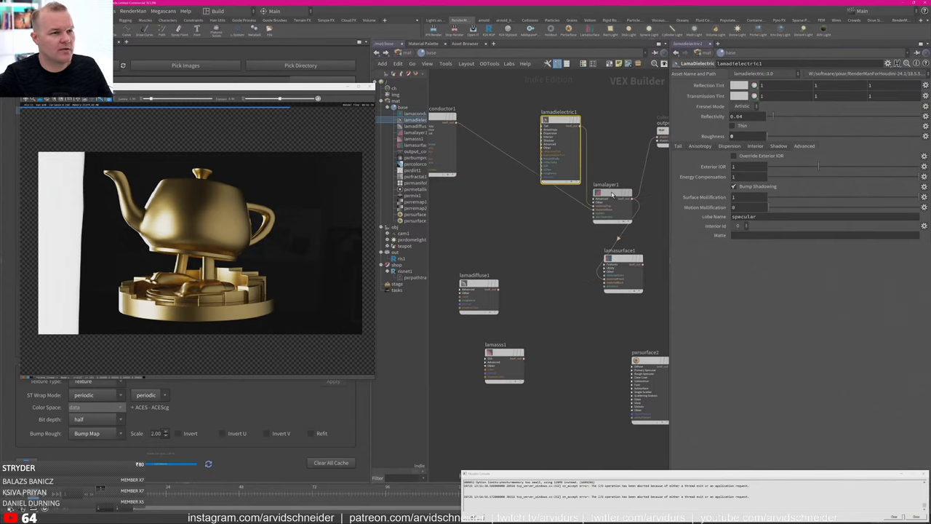
Try Smooth Coating as lamalayer1's layer mode, and change the mode to Fresnel Blend.
left_click(757, 116)
left_click(754, 133)
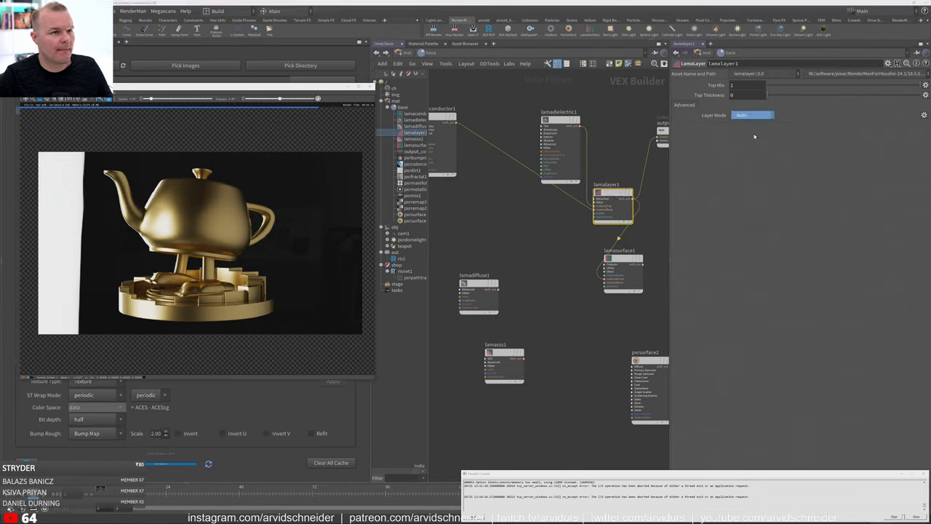
left_click(754, 131)
left_click(754, 142)
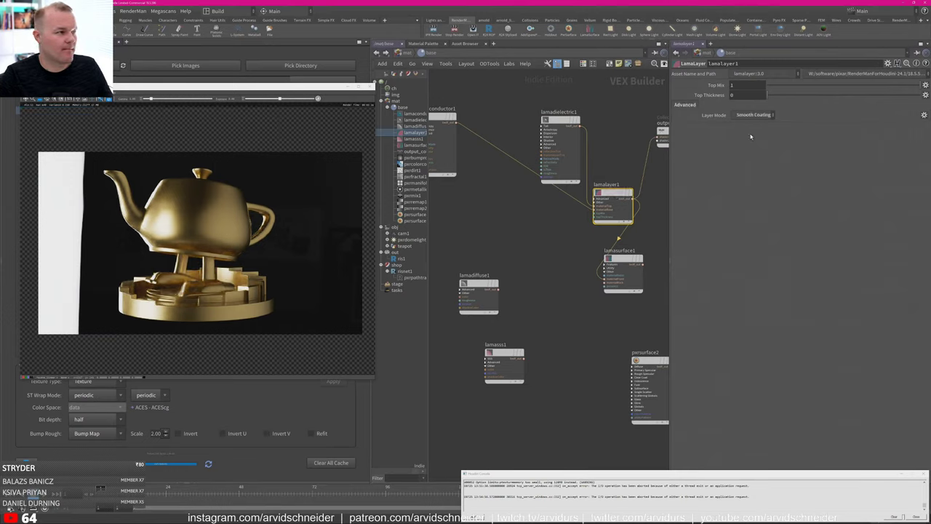
left_click(753, 115)
left_click(752, 151)
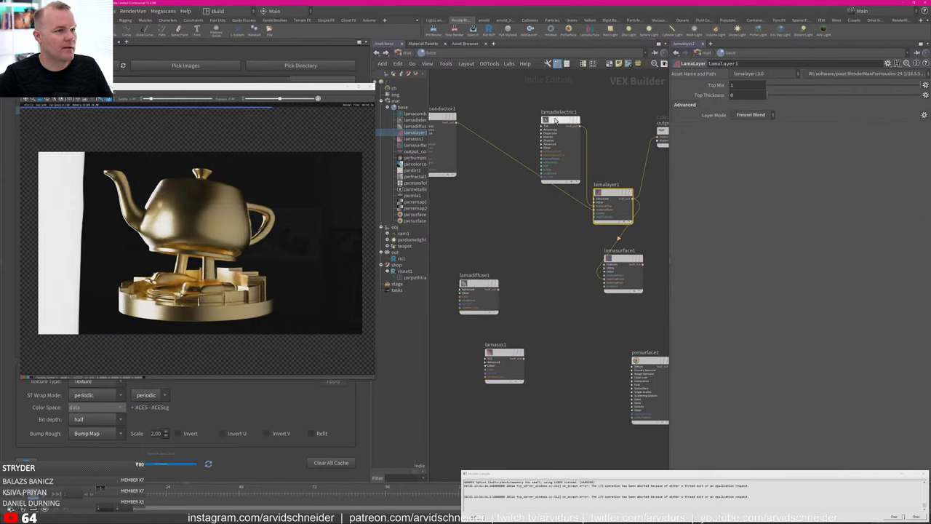
Spread out the network by moving lamadielectric1 further up and lamasurface1 to the far side of lamalayer1.
left_click_drag(560, 119, 554, 91)
middle_click_drag(628, 263, 585, 304)
left_click_drag(585, 305, 655, 262)
middle_click_drag(502, 173, 546, 186)
left_click_drag(550, 181, 535, 156)
Add a LamaMix node below lamalayer1.
left_click(542, 325)
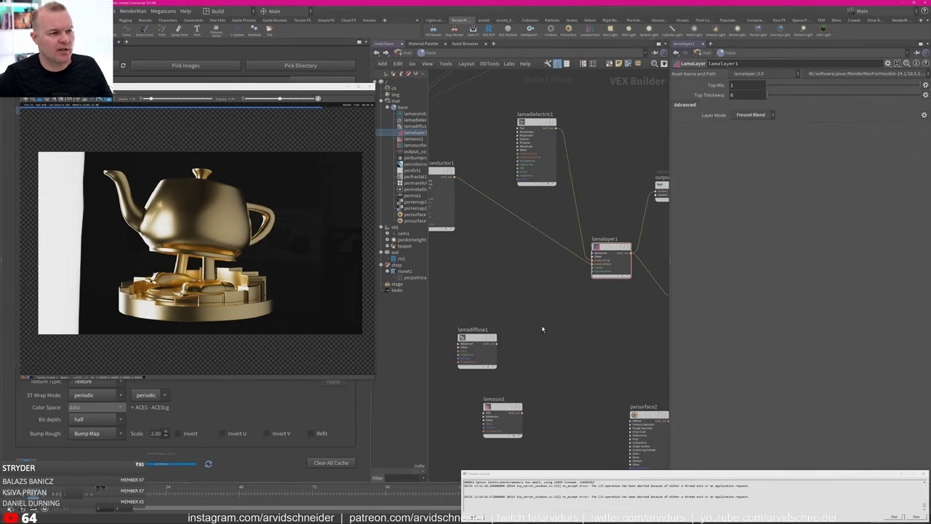
key("Tab")
type("lama")
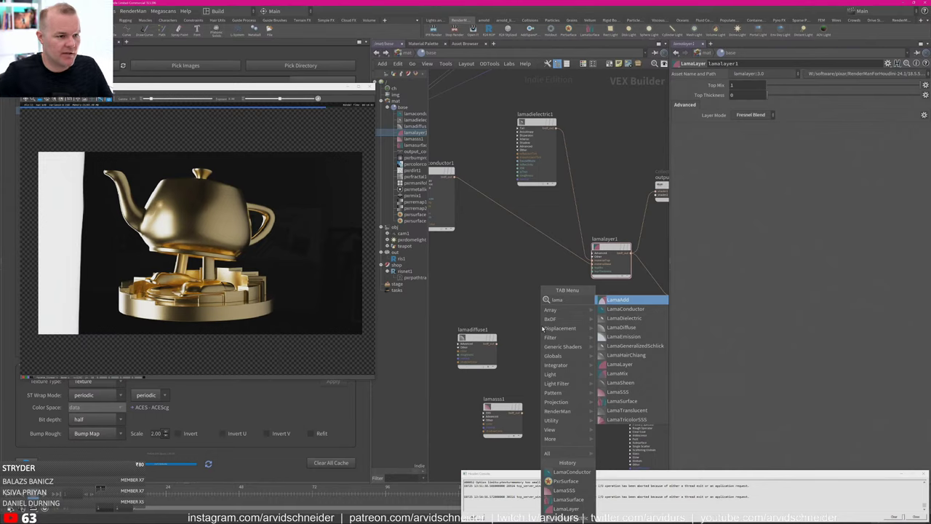
left_click(618, 373)
left_click(569, 317)
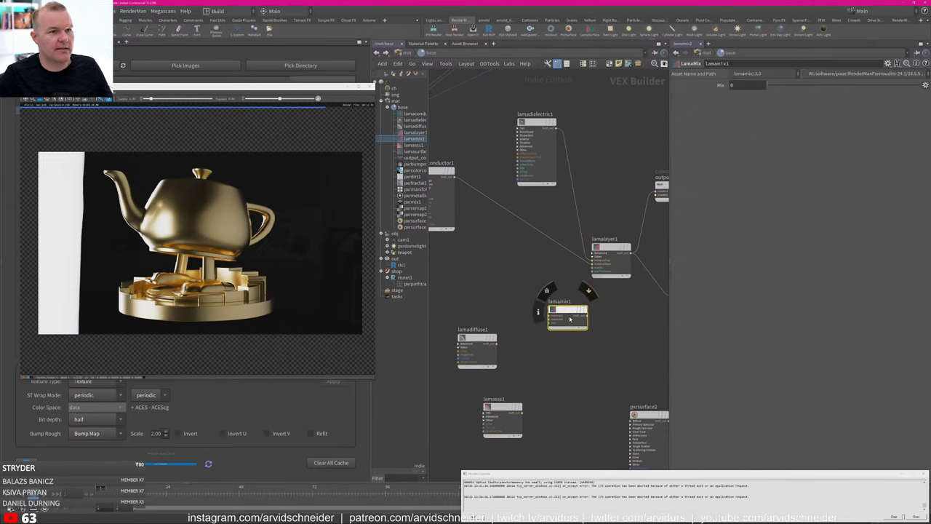
Inspect the coated gold surface of the teapot up close in the render.
middle_click_drag(619, 202, 575, 206)
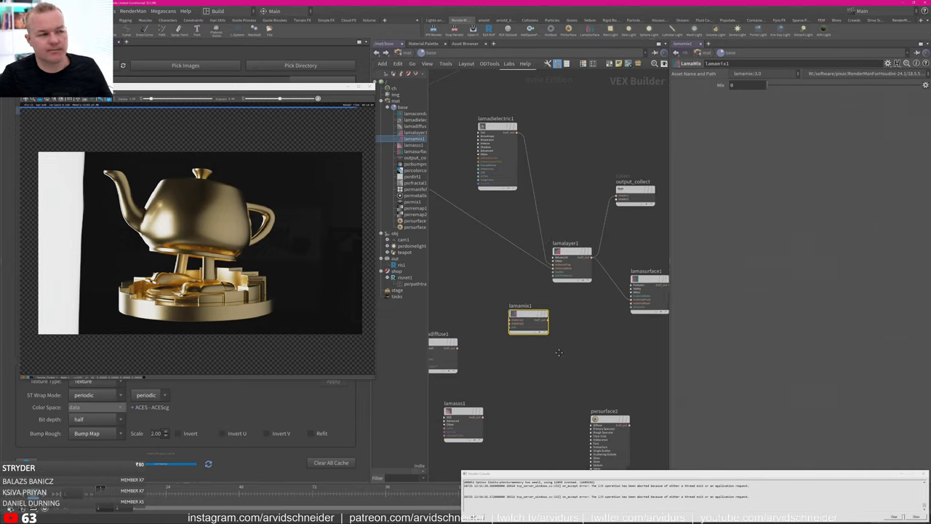
middle_click_drag(544, 363, 576, 359)
right_click_drag(191, 214, 186, 135, "alt")
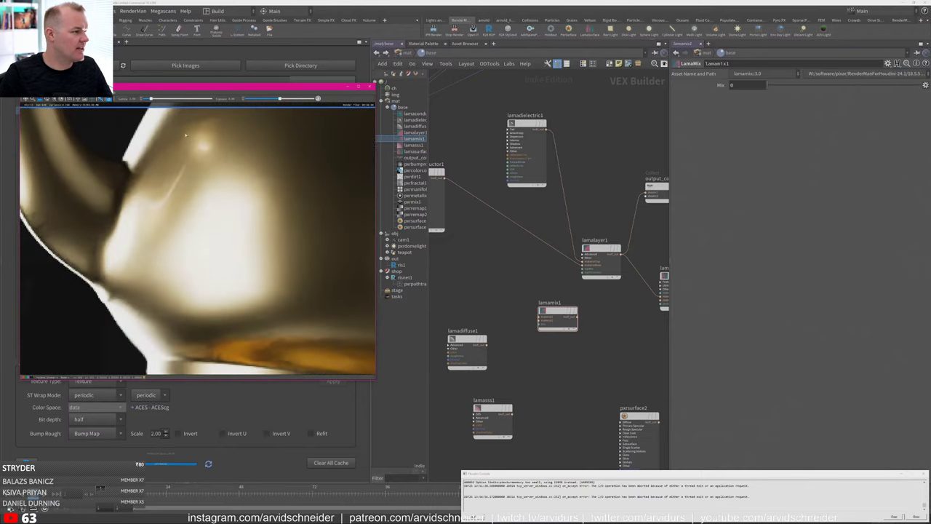
scroll(220, 166, "down", 5)
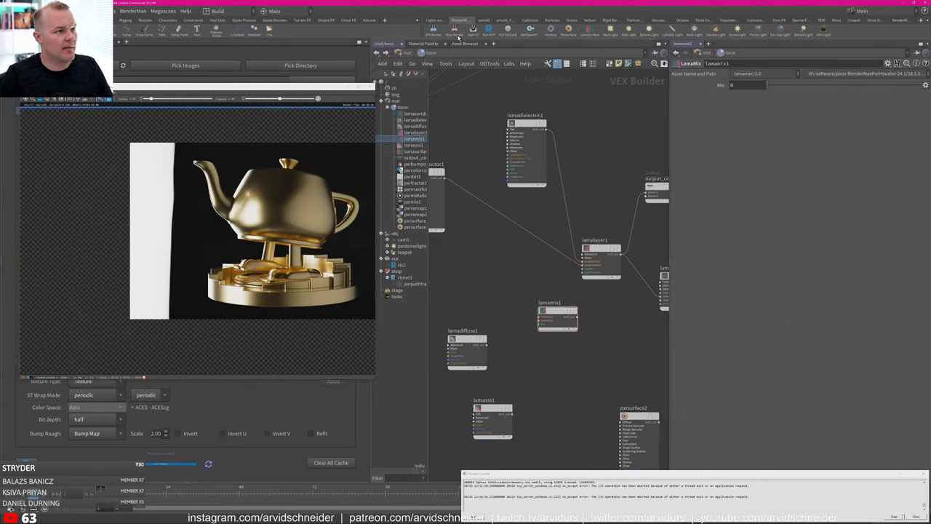
Enable the directDiffuse, directSpecular, indirectDiffuse and indirectSpecular lighting planes as extra image planes on the ris1 render node.
left_click(416, 264)
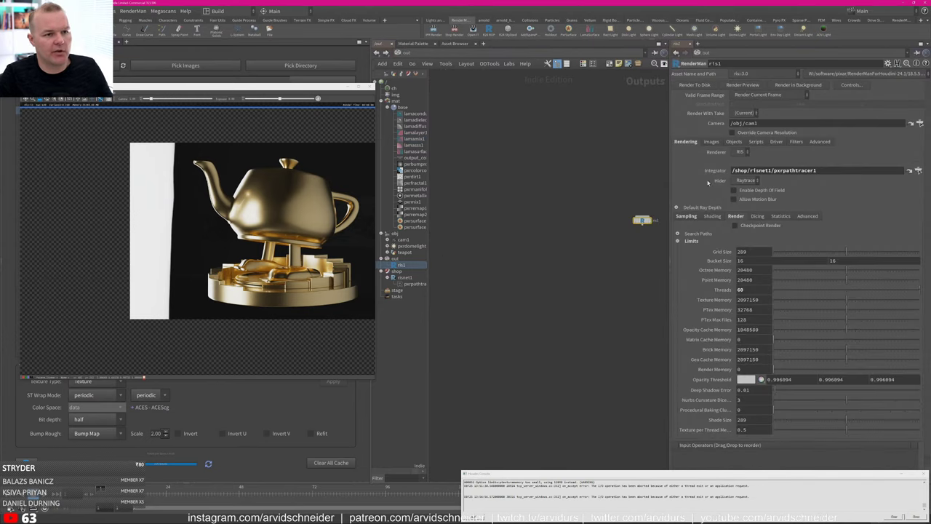
left_click(718, 142)
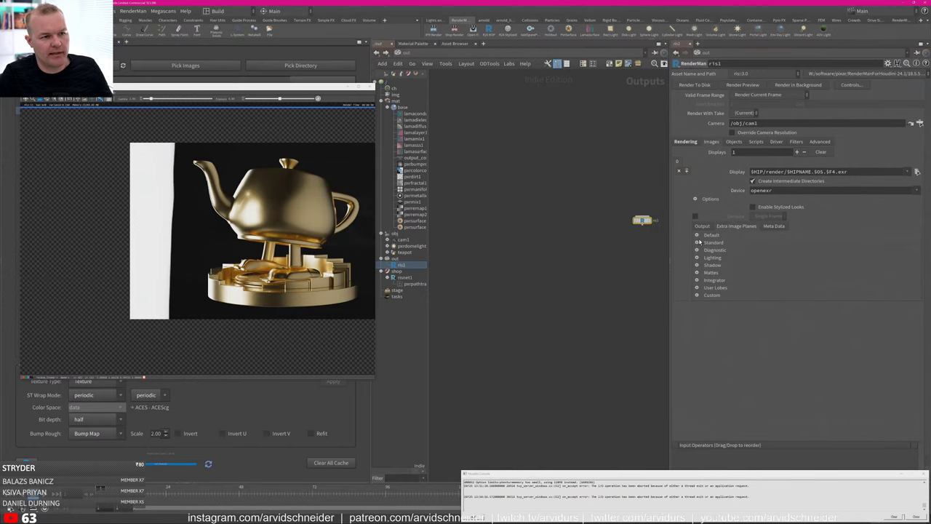
left_click(697, 243)
left_click(697, 243)
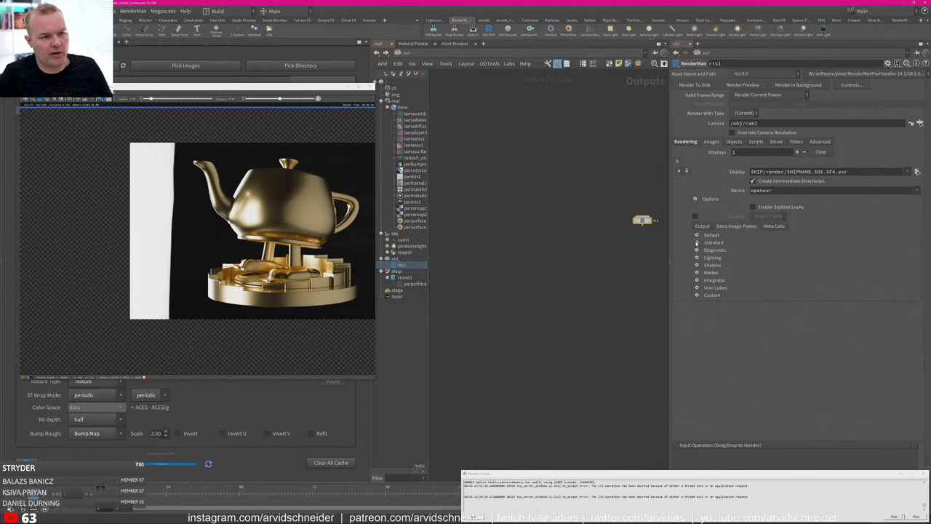
left_click(697, 258)
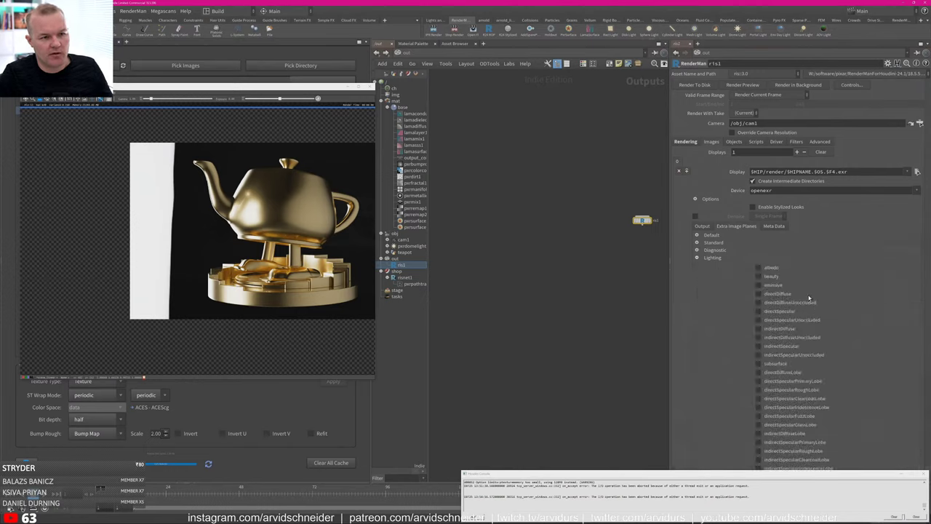
left_click(776, 313)
left_click(786, 328)
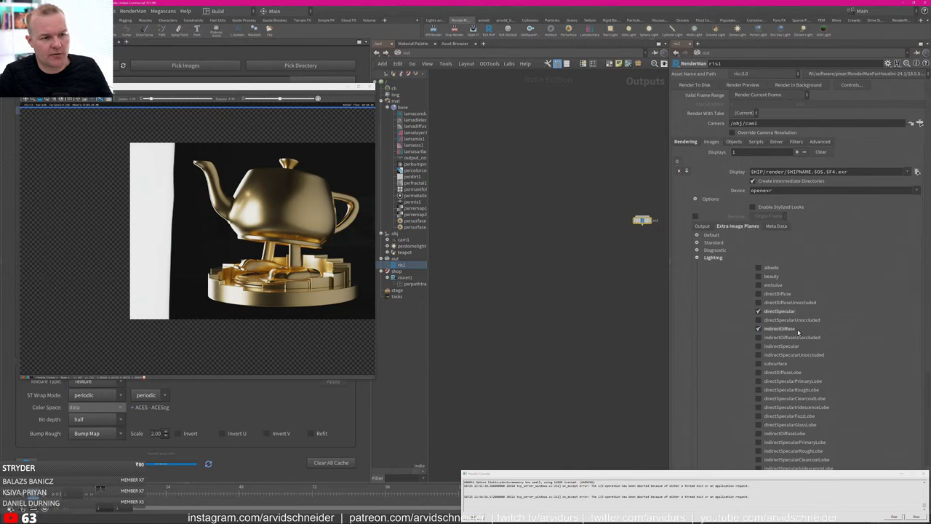
left_click(793, 346)
left_click(776, 294)
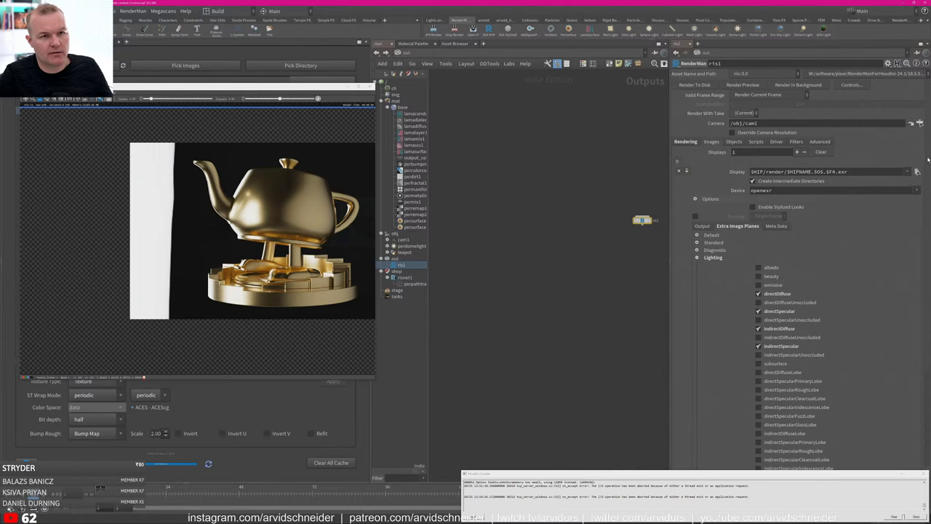
left_click_drag(928, 159, 930, 238)
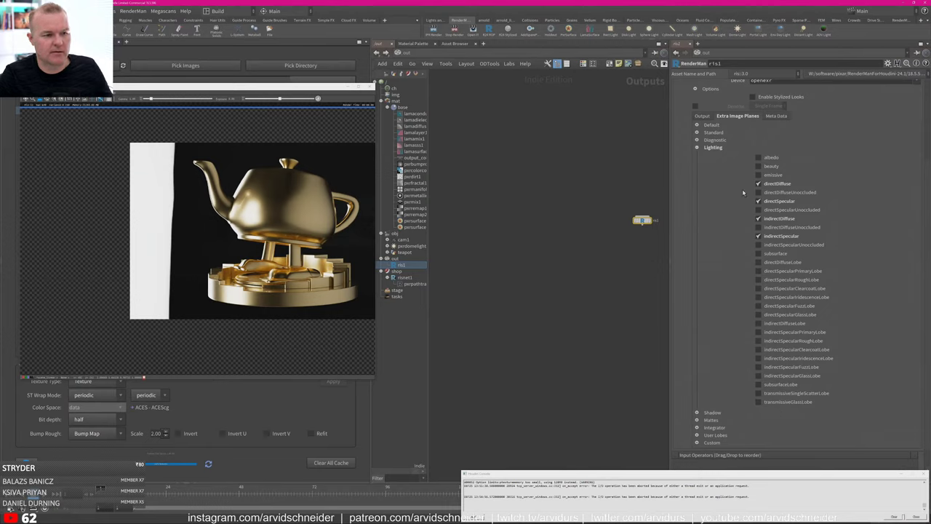
left_click(698, 147)
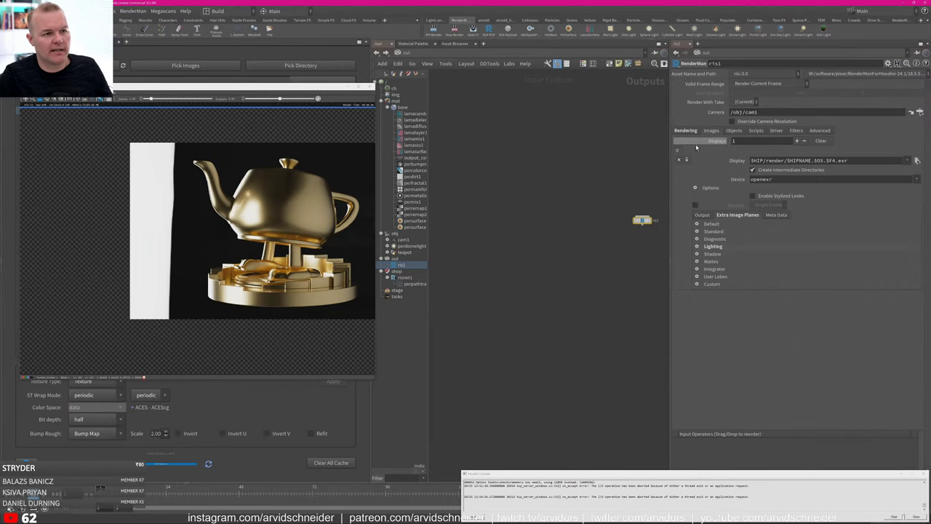
Enable the sampleCount diagnostic plane among ris1's extra image planes.
left_click(698, 239)
left_click(759, 257)
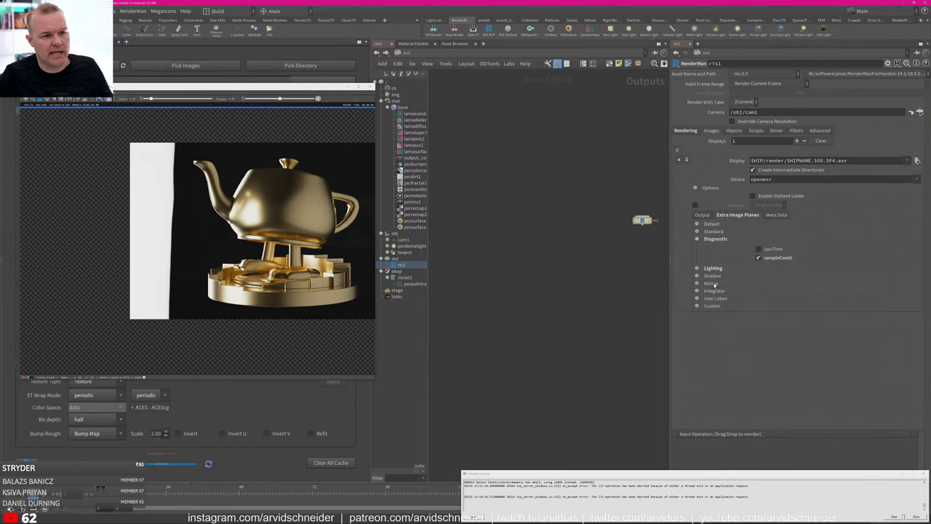
left_click(697, 239)
Look through the Lighting, Integrator, Mattes and Shadow groups of extra image planes.
left_click(697, 247)
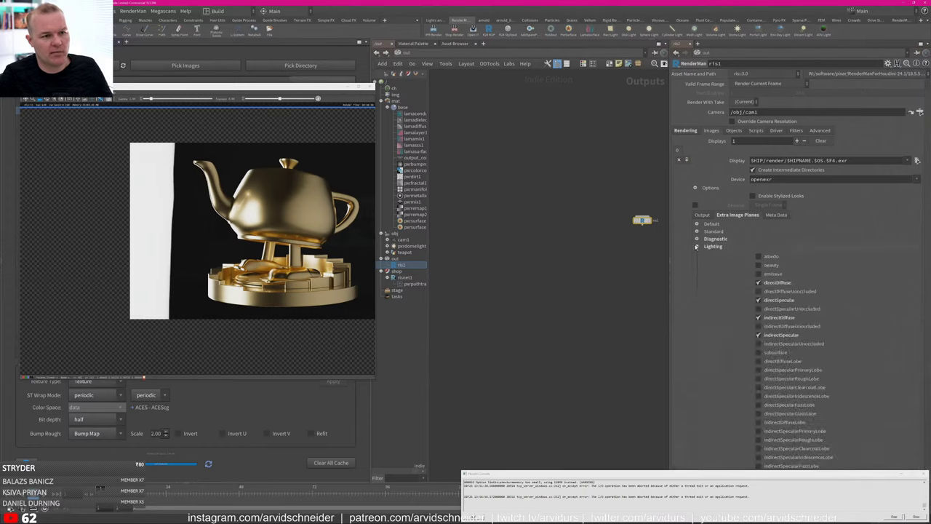
left_click(697, 247)
left_click(696, 262)
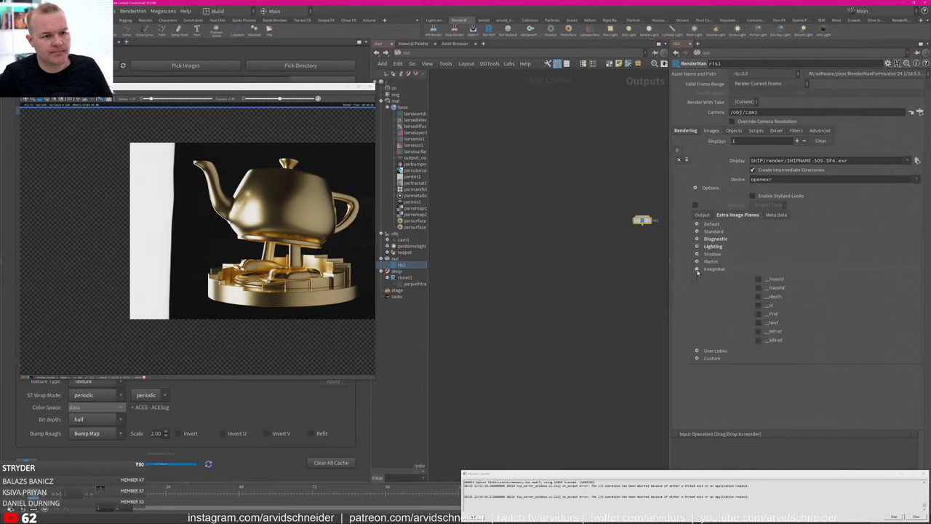
left_click(696, 261)
left_click(696, 262)
left_click(696, 262)
left_click(696, 254)
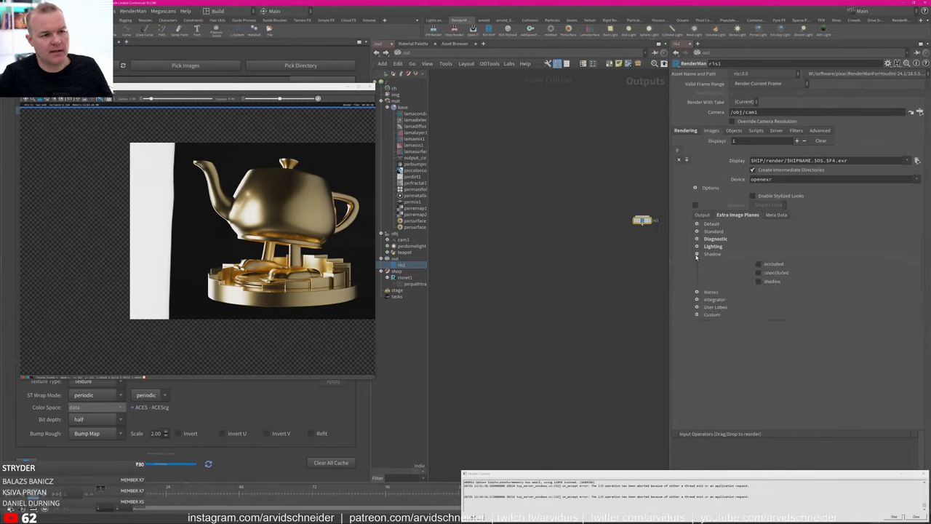
left_click(696, 254)
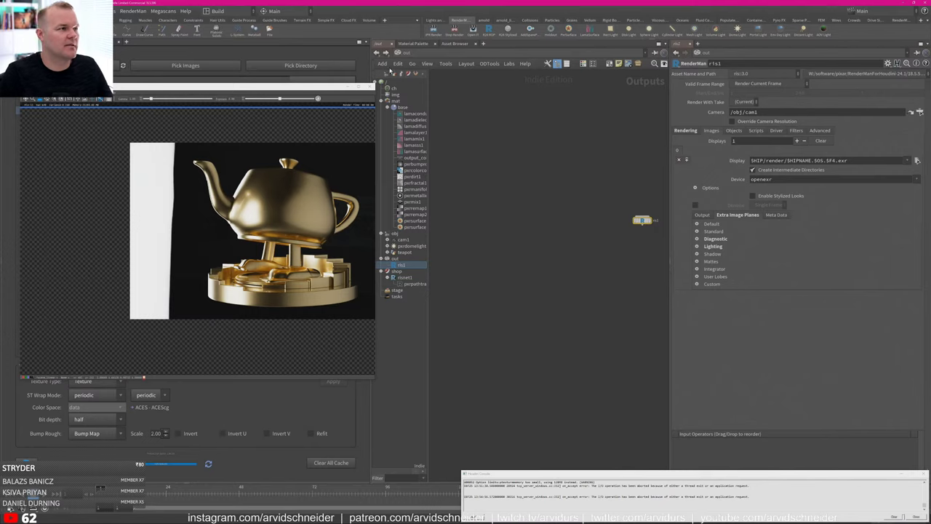
Start a new IPR render of the teapot and display its sampleCount plane from the image catalog.
left_click(434, 30)
left_click_drag(210, 87, 324, 83)
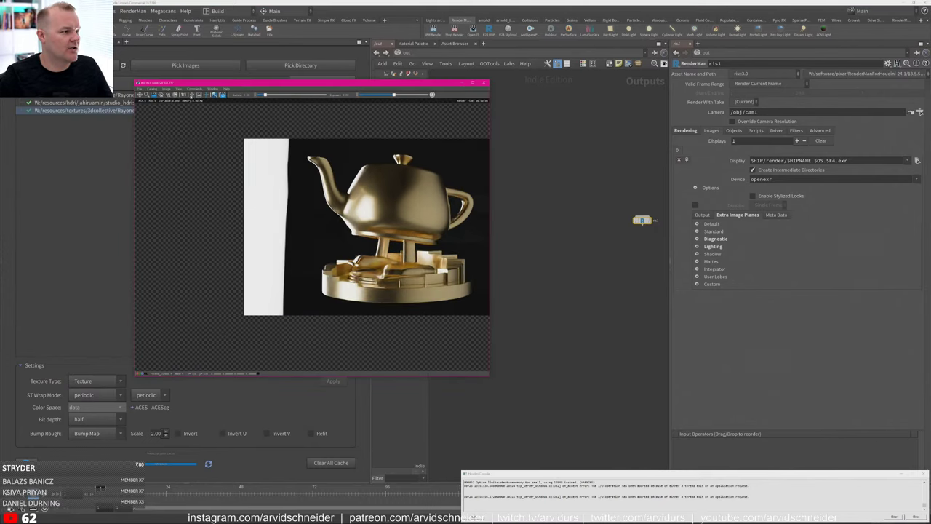
middle_click_drag(320, 131, 295, 130)
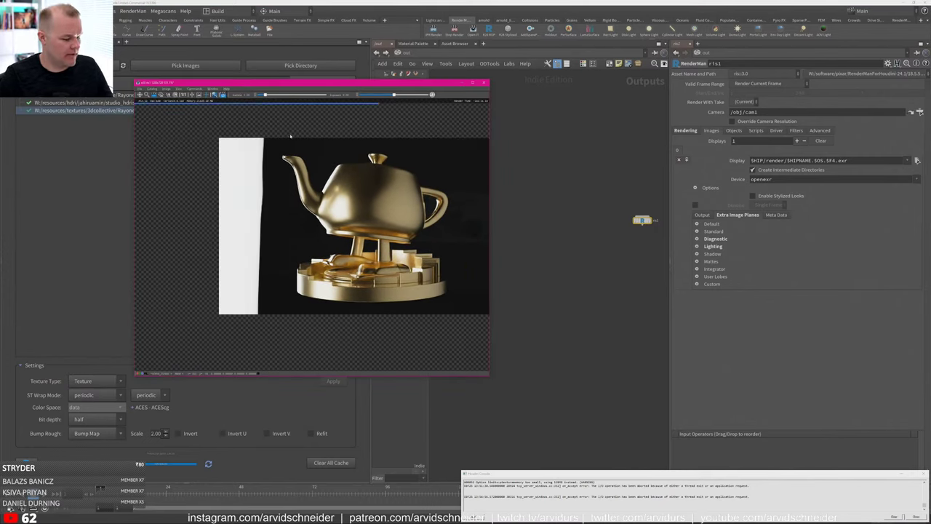
left_click(170, 189)
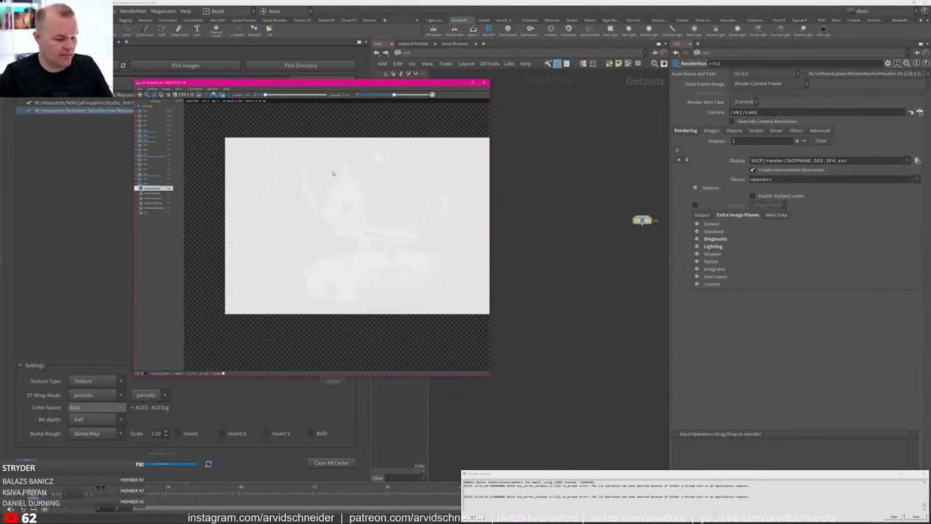
Step through the render's diffuse and specular lighting planes and return to the sampleCount plane.
key("Down")
key("Down")
key("Down")
key("Down")
key("Down")
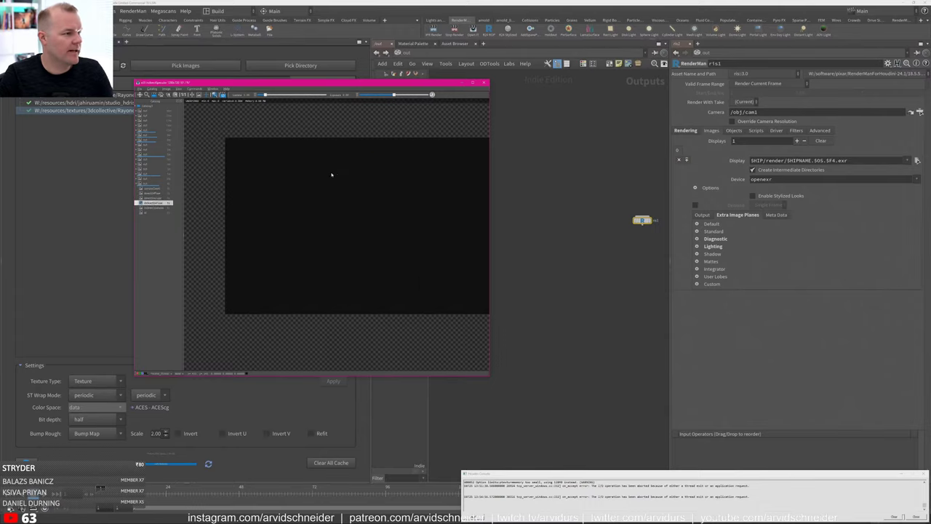
key("Up")
key("Up")
key("Up")
key("Up")
key("Up")
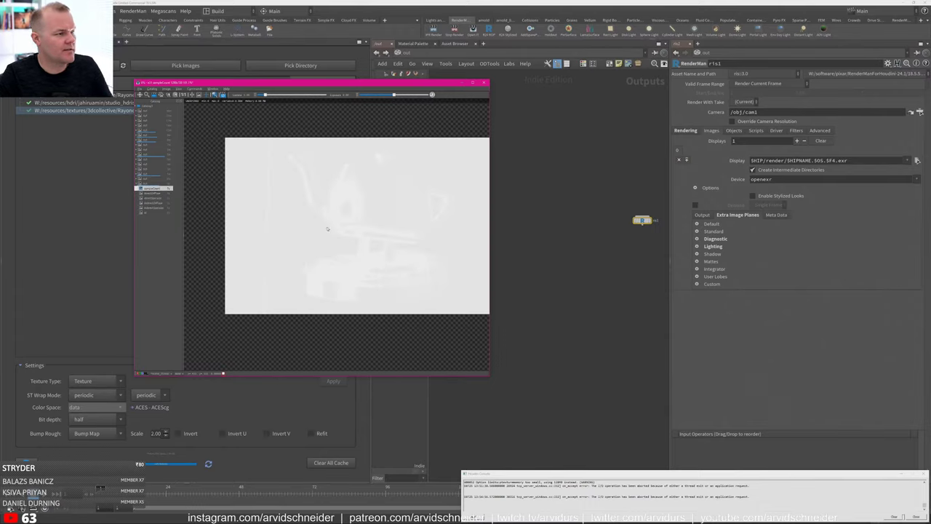
Lower the viewer exposure on the sampleCount plane and examine how the samples are distributed over the teapot.
middle_click_drag(353, 203, 341, 198)
left_click_drag(394, 96, 373, 96)
right_click_drag(376, 239, 400, 227, "alt")
left_click(436, 277)
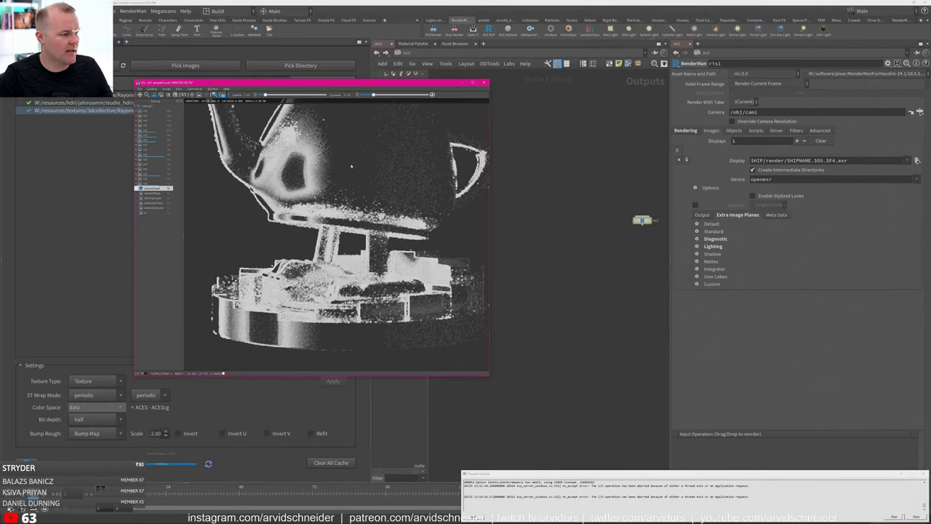
middle_click_drag(352, 166, 335, 168)
right_click_drag(332, 166, 321, 123, "alt")
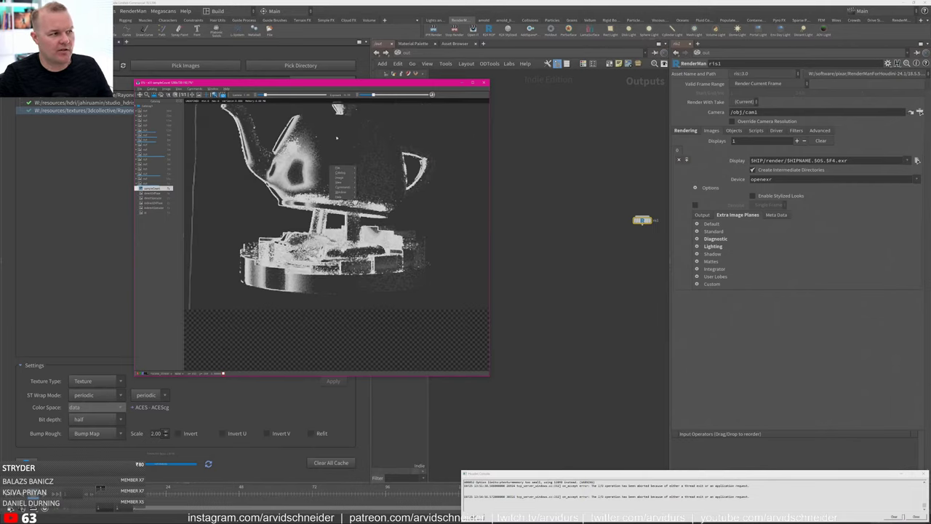
left_click(338, 140)
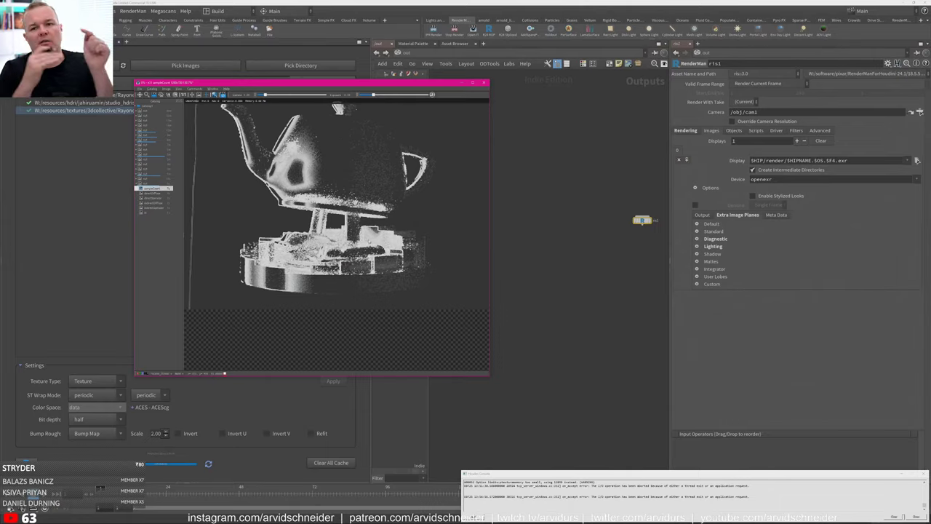
middle_click_drag(339, 165, 344, 189)
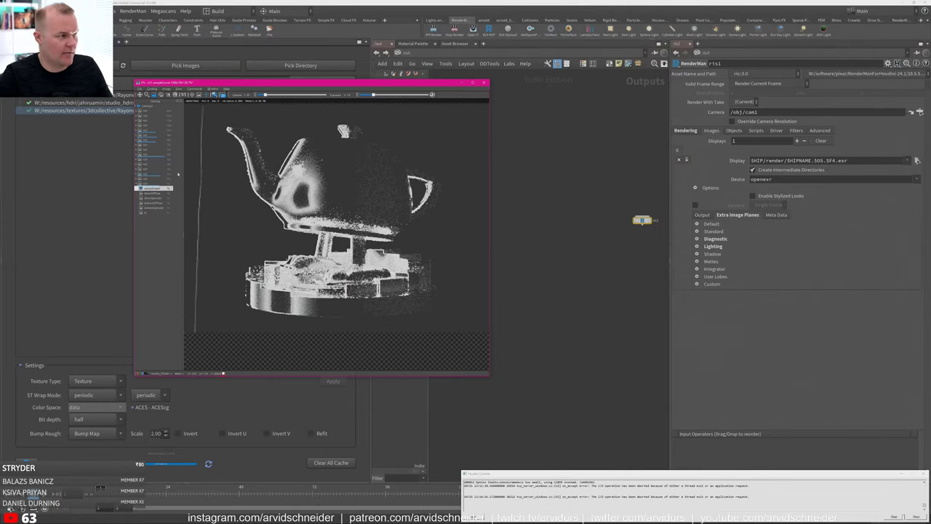
Display the beauty render again, enlarge the render window and move it aside to uncover the network.
left_click(154, 183)
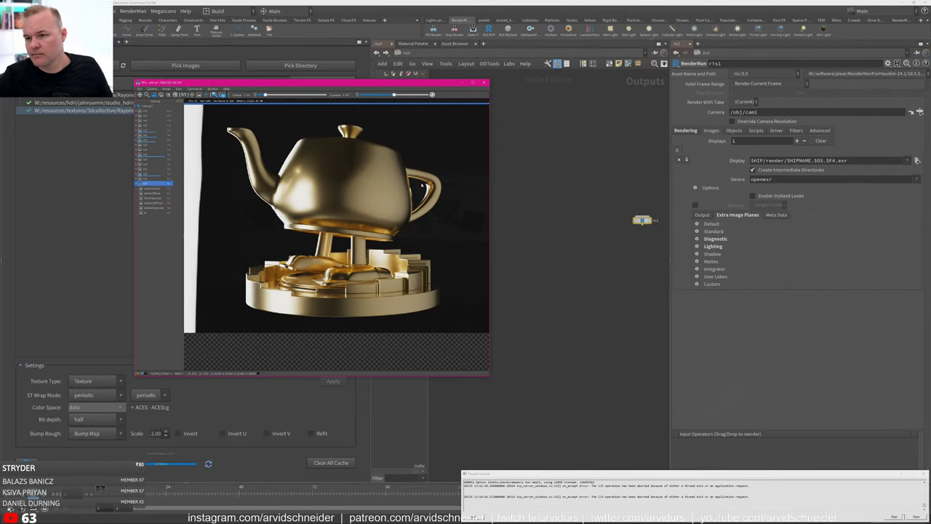
right_click_drag(461, 347, 487, 373, "alt")
left_click_drag(449, 281, 330, 278, "alt")
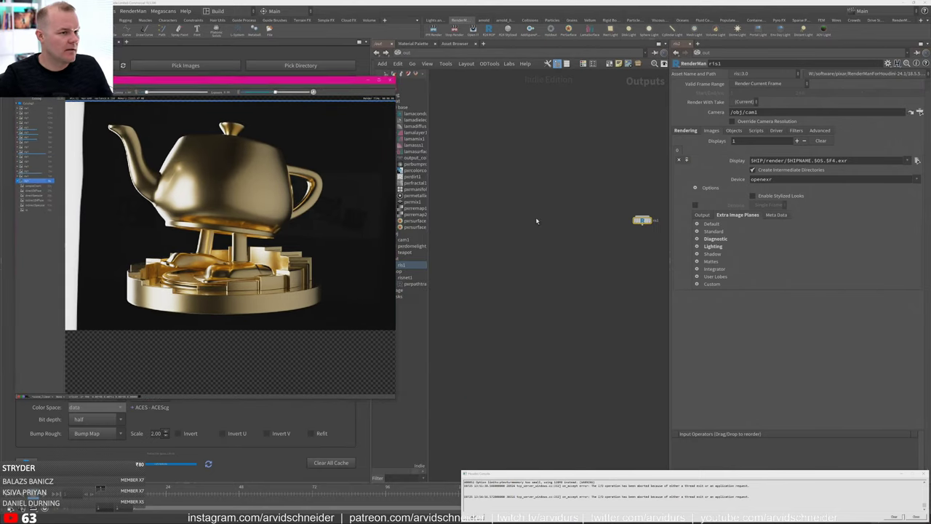
middle_click_drag(622, 203, 617, 213)
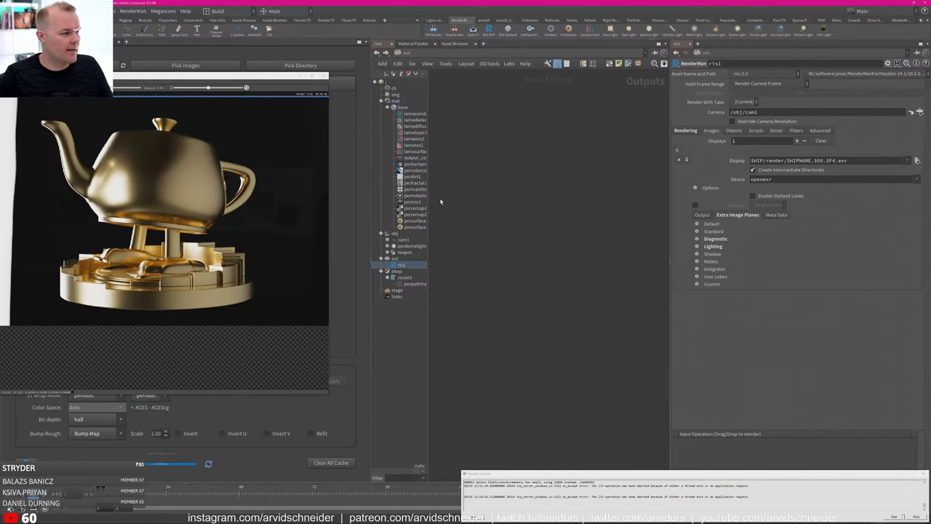
Switch to the image sequence player, enlarge it to view the flamethrower teapot render, and return to Houdini.
key("alt+Tab")
left_click(474, 288)
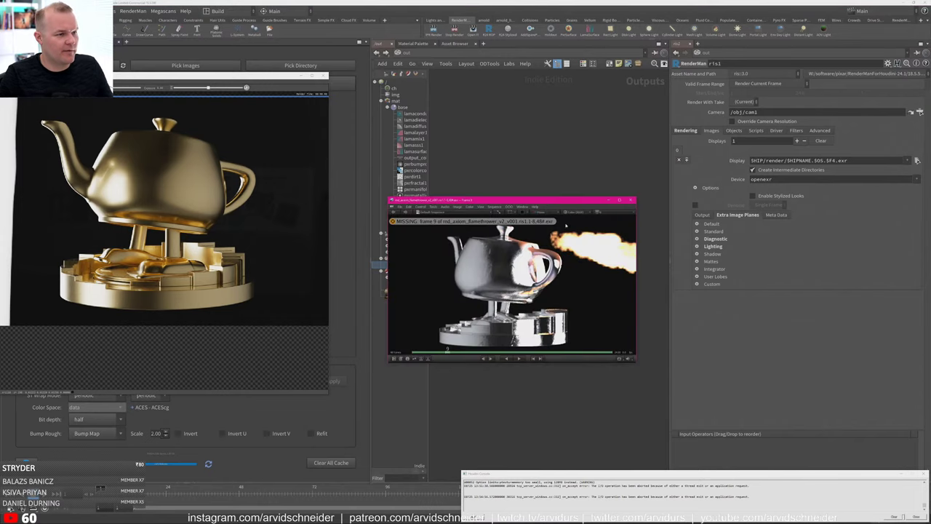
left_click_drag(636, 197, 683, 99)
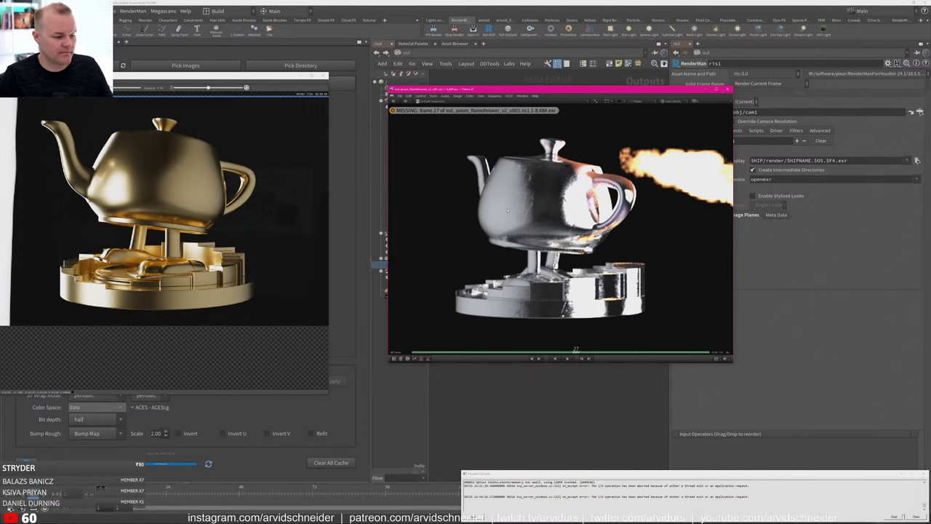
key("alt+Tab")
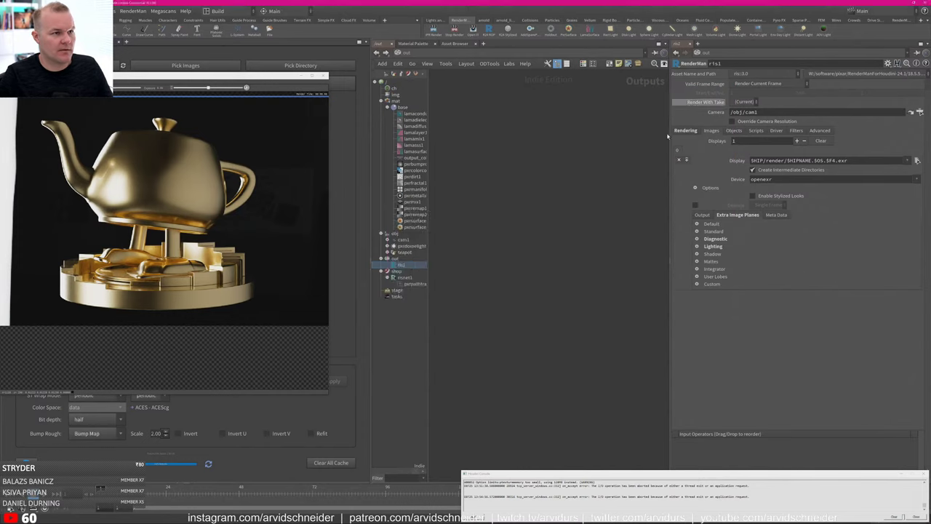
key("alt+Tab")
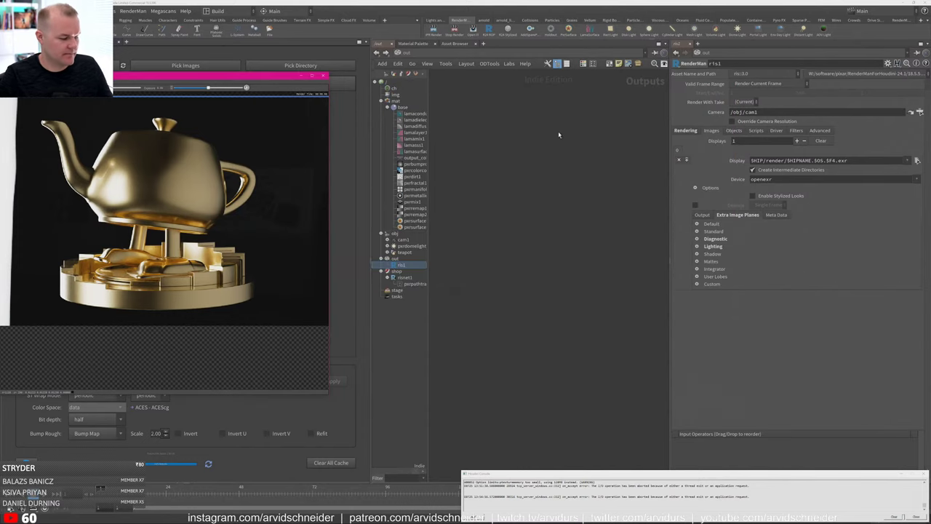
Switch to File Explorer and browse from the research folder to the render folder of the rnd_axiom Houdini project.
key("super+e")
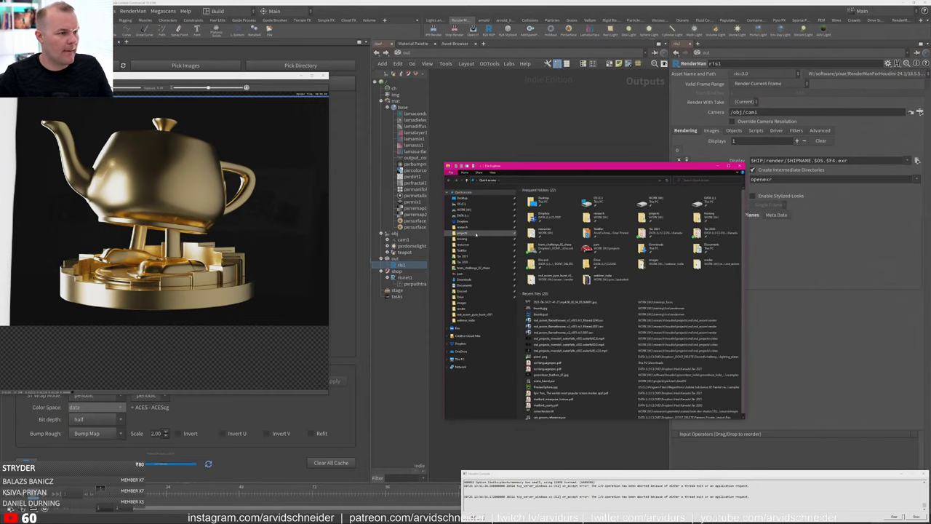
left_click(478, 233)
left_click(469, 227)
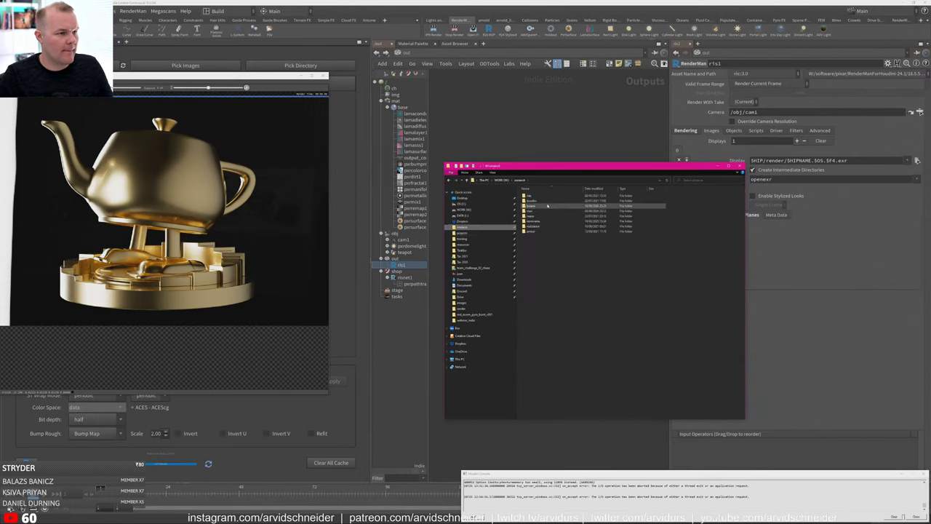
double_click(545, 201)
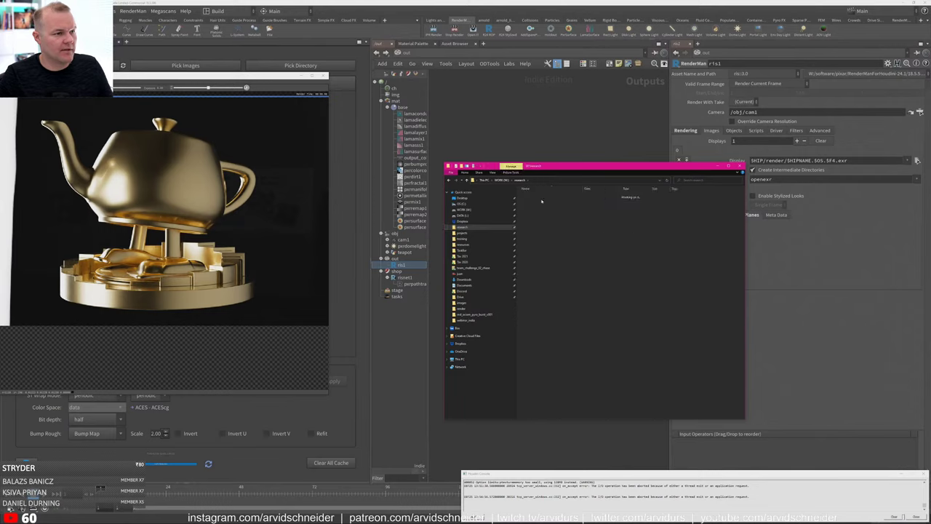
double_click(545, 201)
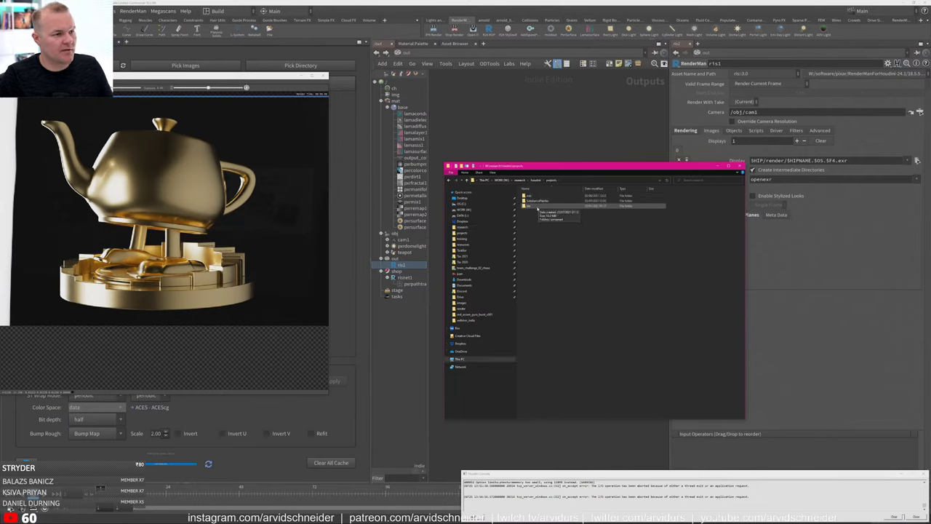
double_click(570, 204)
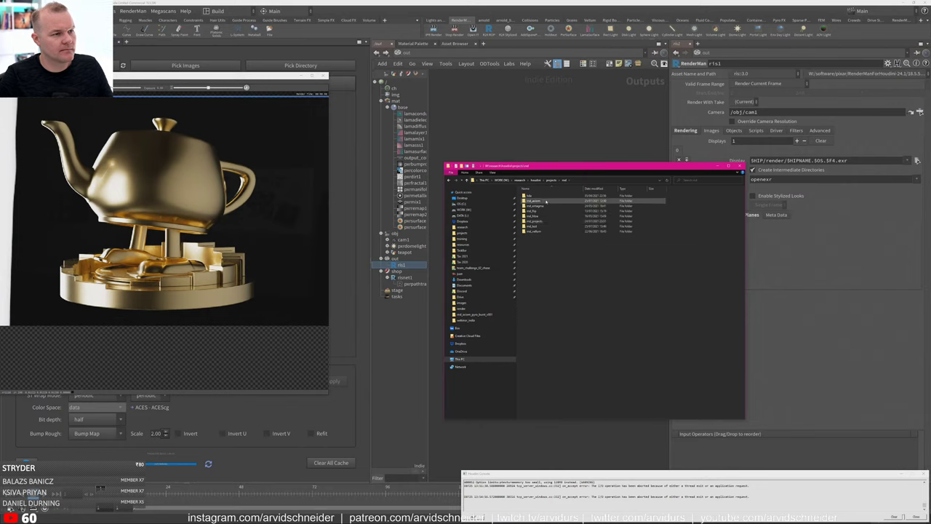
double_click(545, 201)
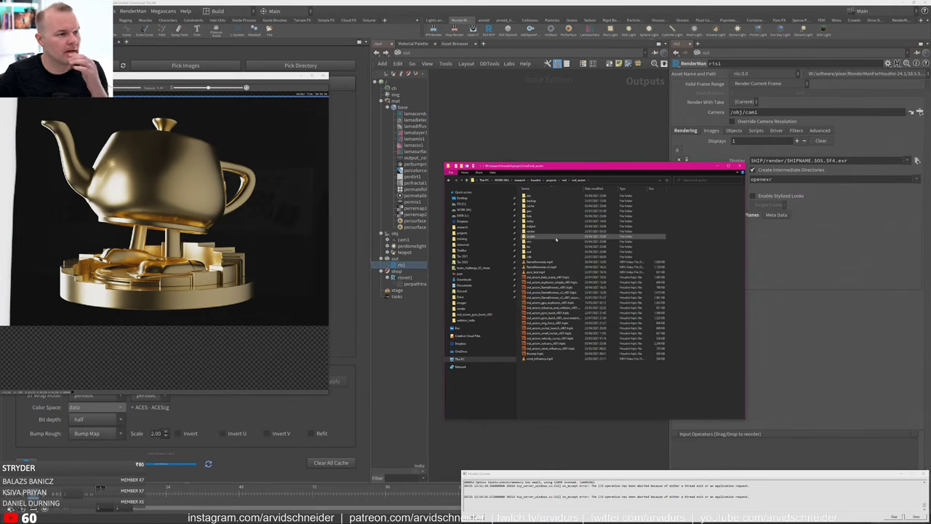
double_click(543, 230)
double_click(546, 195)
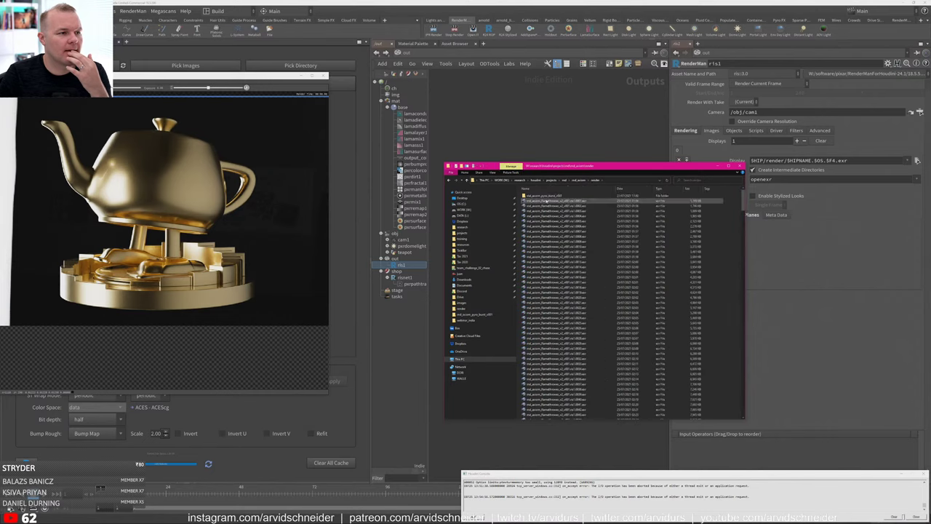
Open the filtered flamethrower EXR frames from the render folder in the image sequence player and reposition its window.
left_click(596, 180)
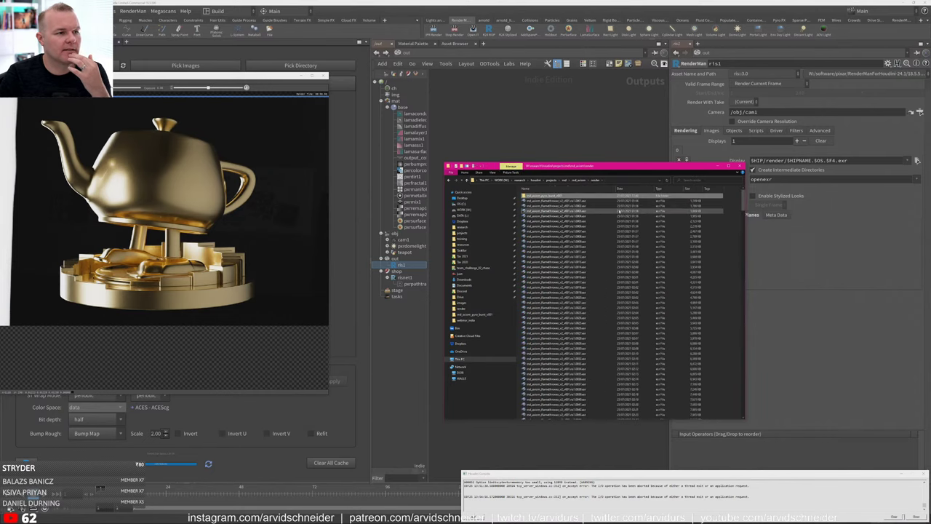
left_click_drag(742, 200, 743, 311)
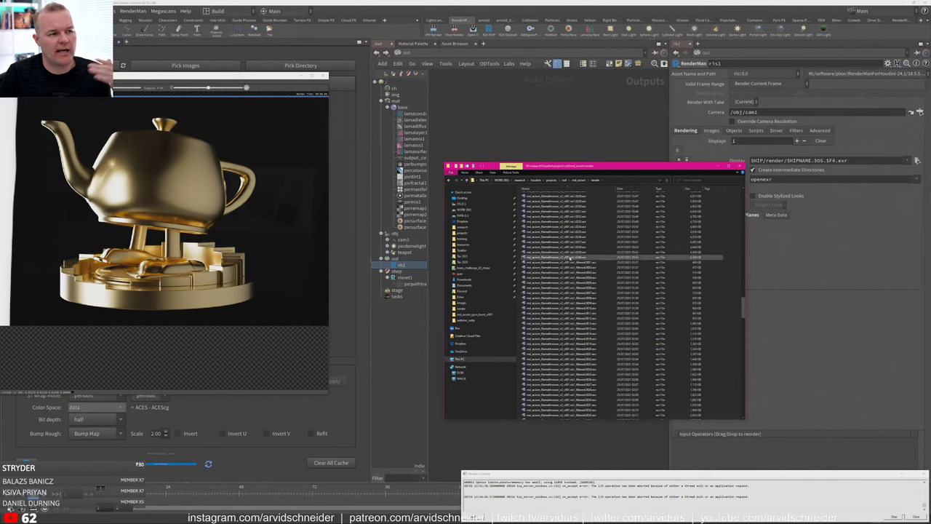
left_click(575, 263)
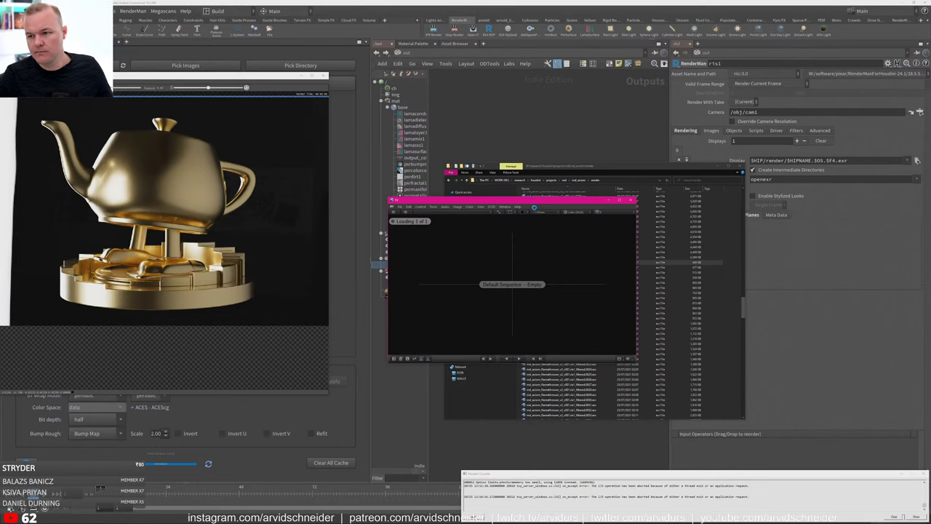
left_click_drag(536, 203, 477, 116)
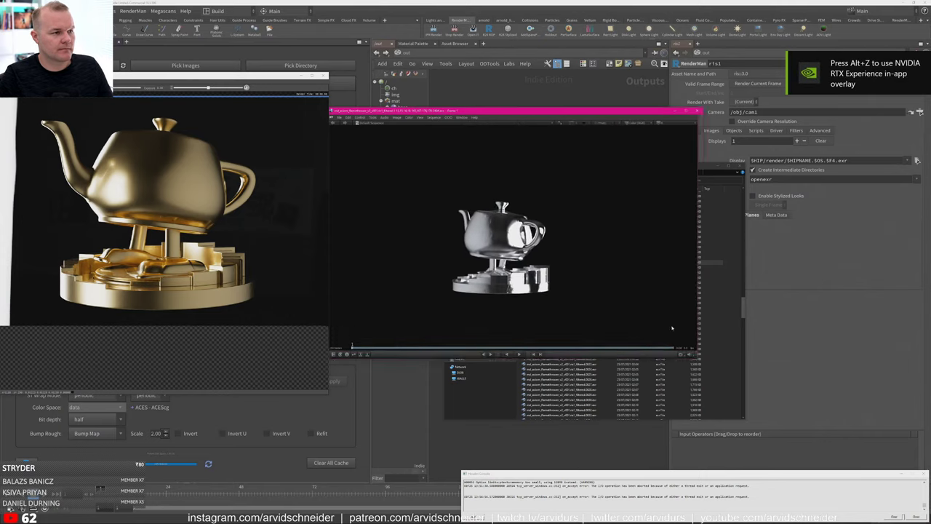
Play the filtered flamethrower sequence, pause it, scrub through its frames, and return to Houdini.
key("space")
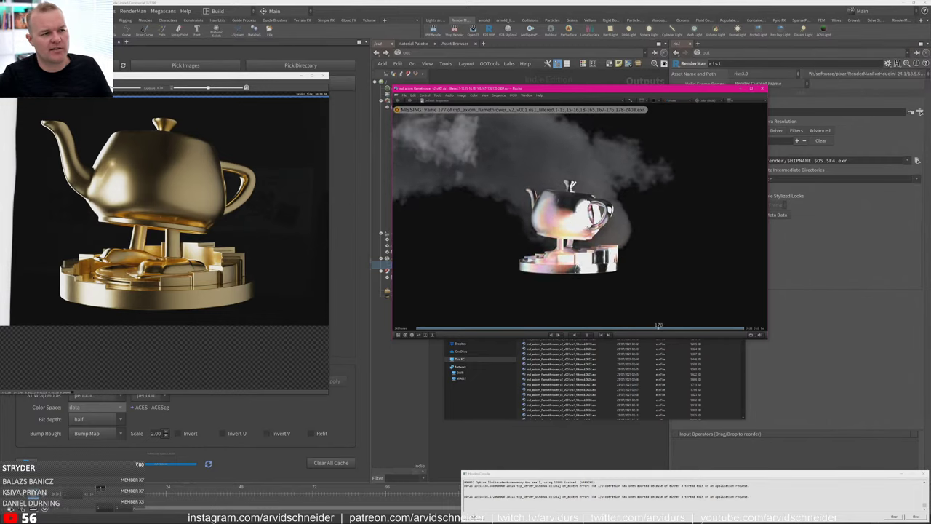
key("space")
left_click_drag(667, 333, 479, 336)
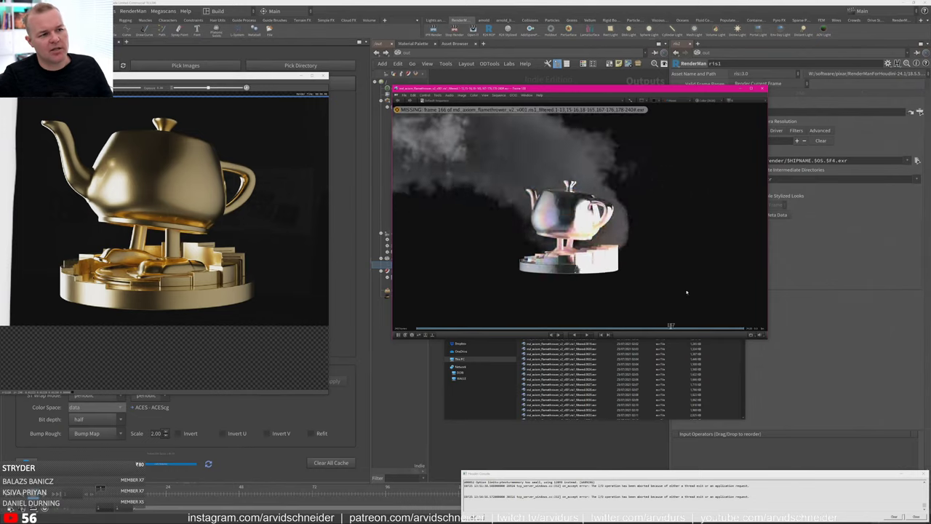
mouse_move(428, 333)
left_mouse_down()
mouse_move(514, 318)
mouse_move(587, 327)
mouse_move(747, 313)
mouse_move(516, 301)
mouse_move(407, 334)
mouse_move(674, 313)
mouse_move(432, 326)
mouse_move(489, 323)
left_mouse_up()
left_click(805, 336)
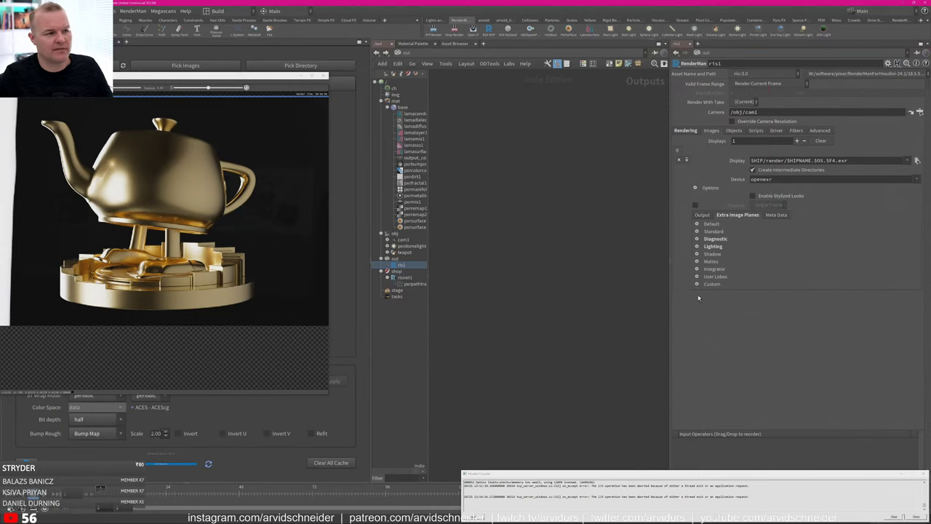
Move the render window off the network tree, examine the node network inside the base material, and return to the mat level.
left_click_drag(275, 82, 308, 140)
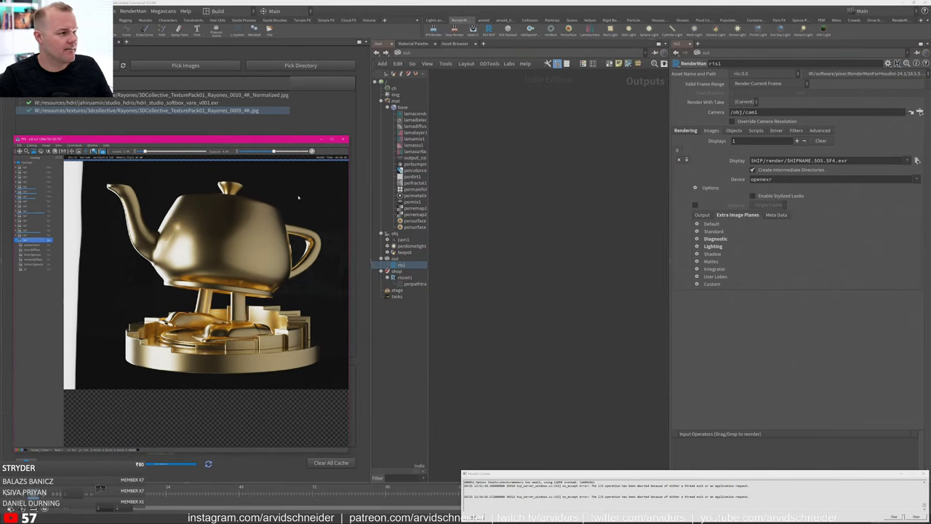
left_click(389, 108)
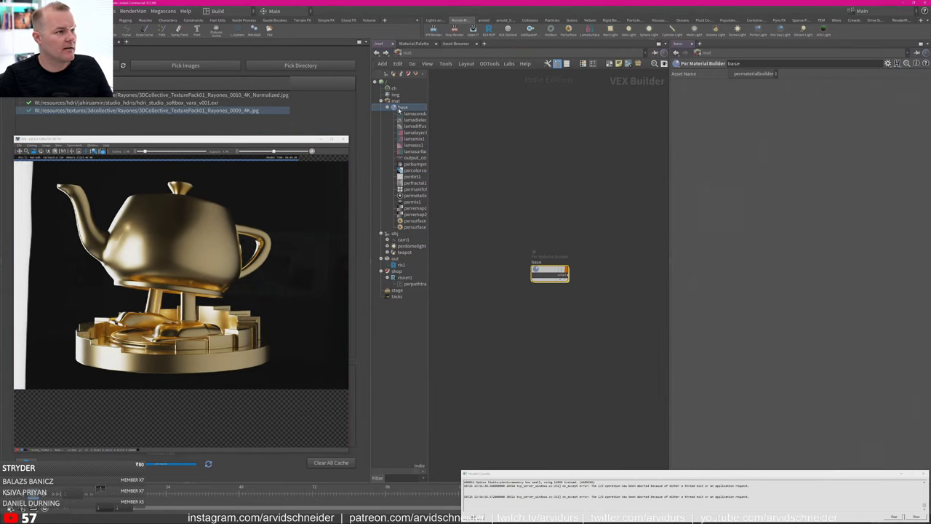
double_click(550, 274)
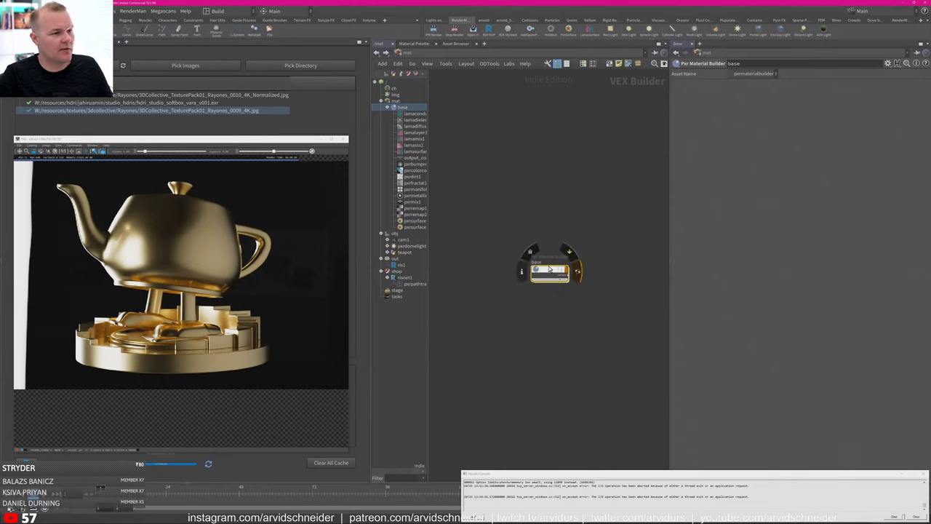
middle_click_drag(598, 275, 570, 222)
scroll(618, 268, "down", 4)
middle_click_drag(514, 211, 513, 273)
scroll(513, 273, "up", 4)
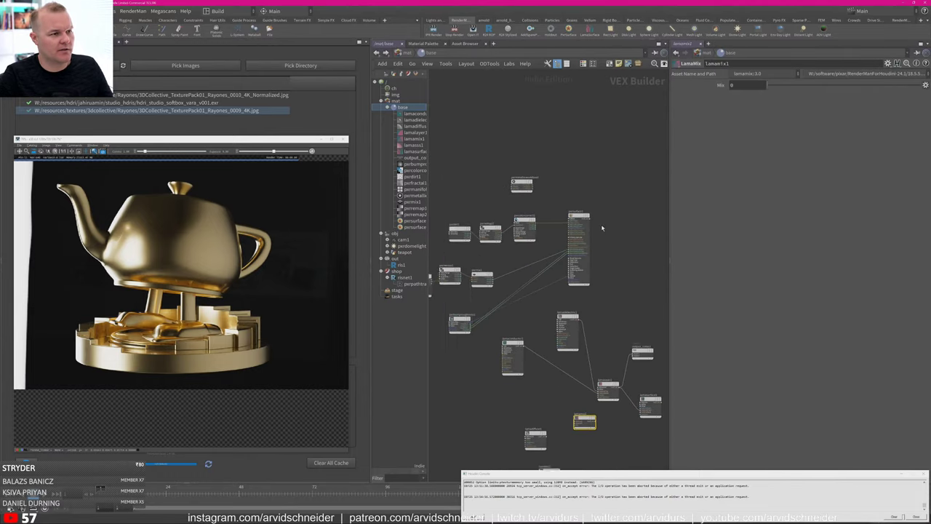
left_click(396, 101)
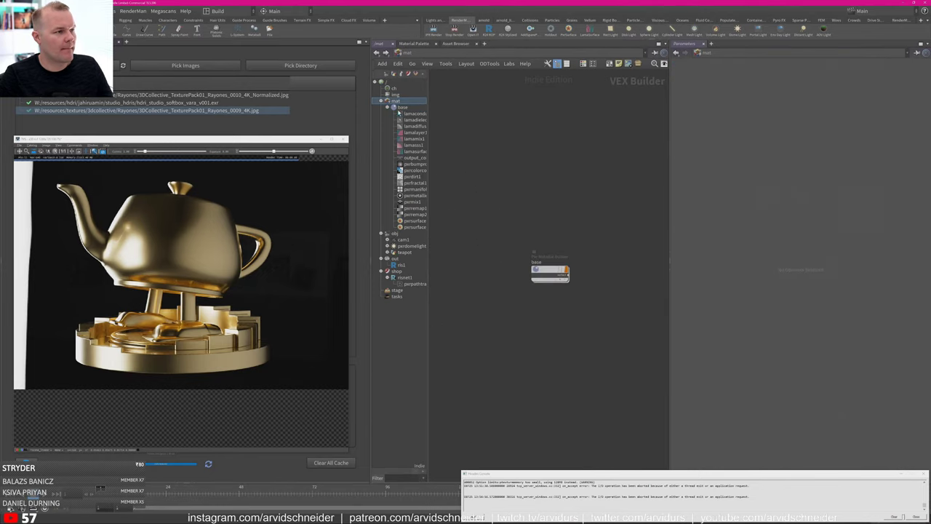
Show the Sampling settings of the ris1 render node, with the render window moved beside them.
left_click(401, 265)
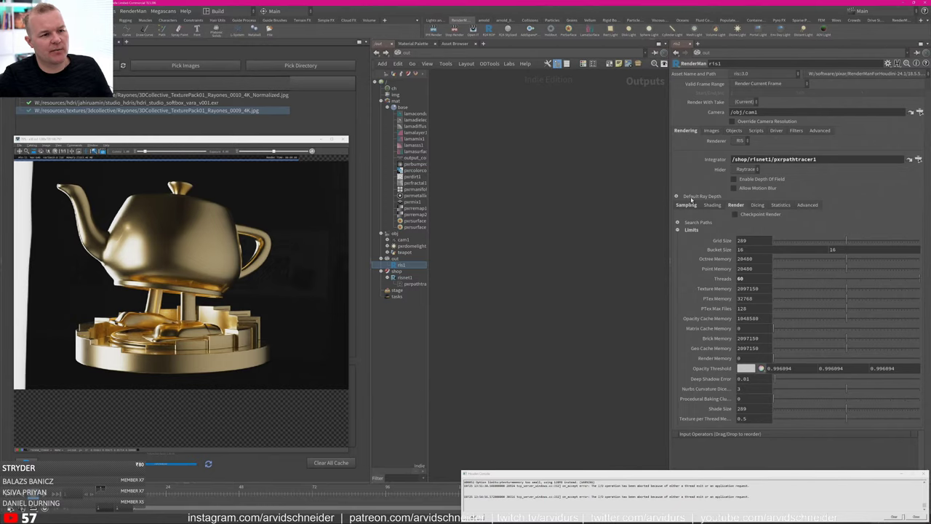
left_click_drag(248, 139, 430, 86)
left_click(685, 206)
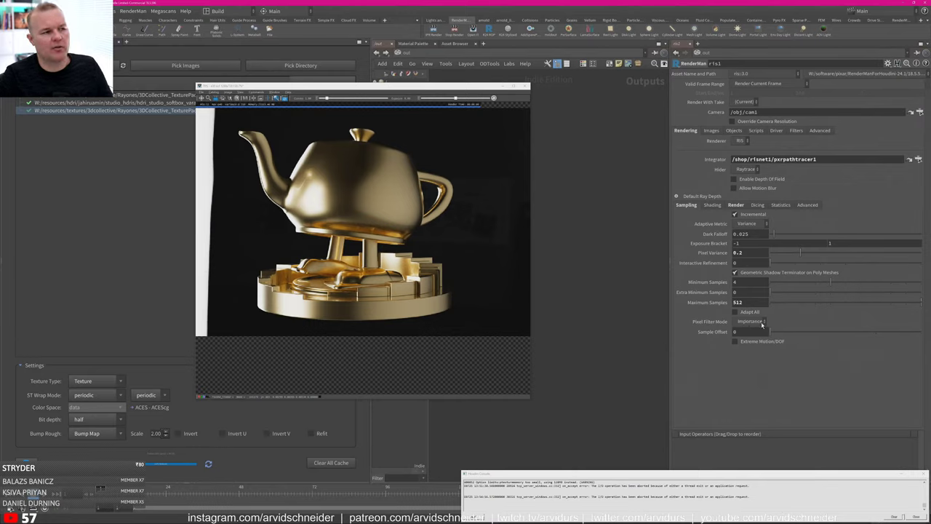
Examine the Maximum Samples, Minimum Samples and Pixel Variance settings of the ris1 node without changing them.
double_click(739, 302)
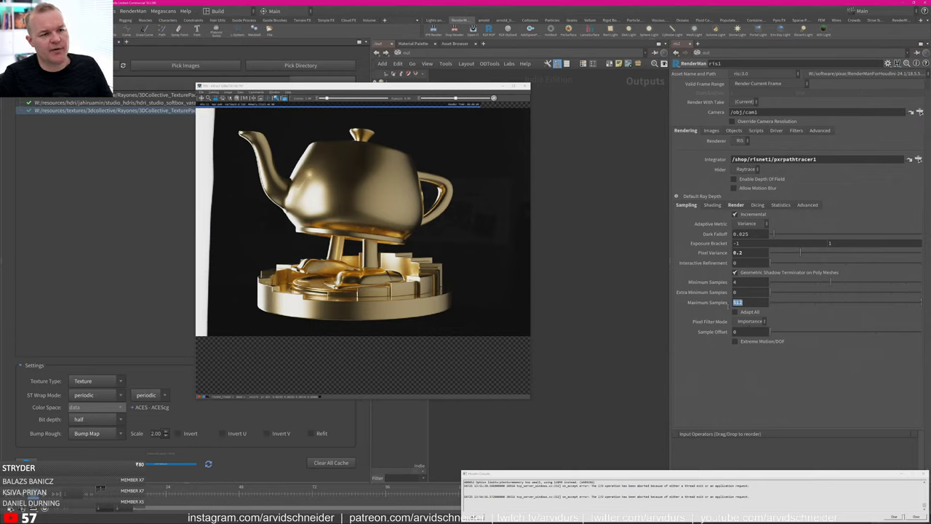
double_click(735, 282)
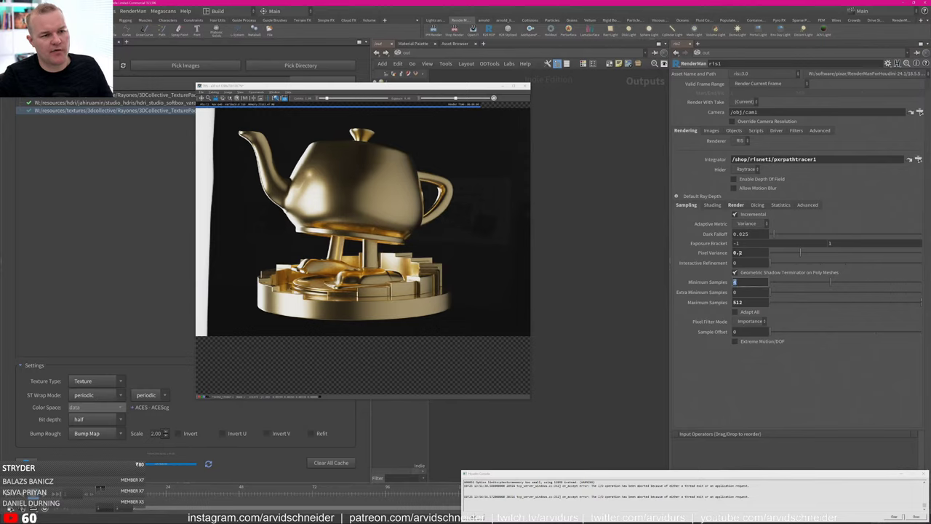
left_click(747, 253)
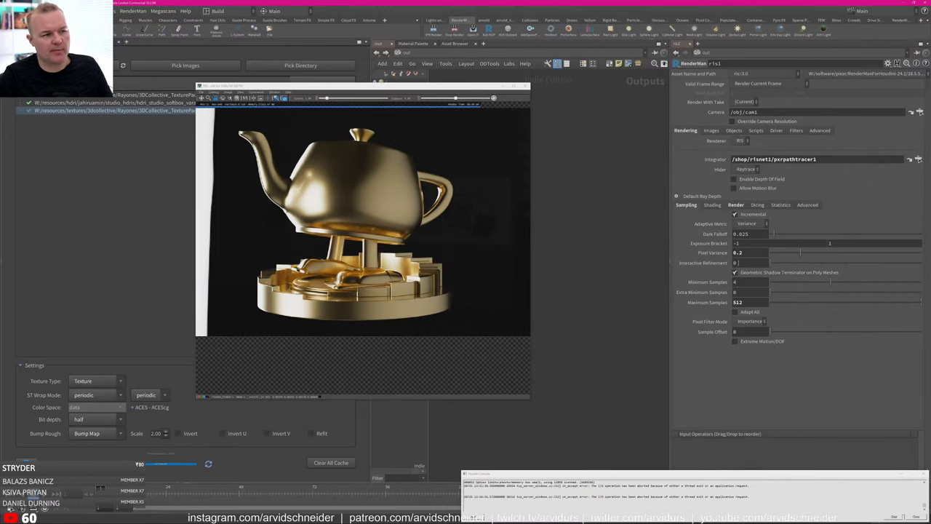
double_click(748, 304)
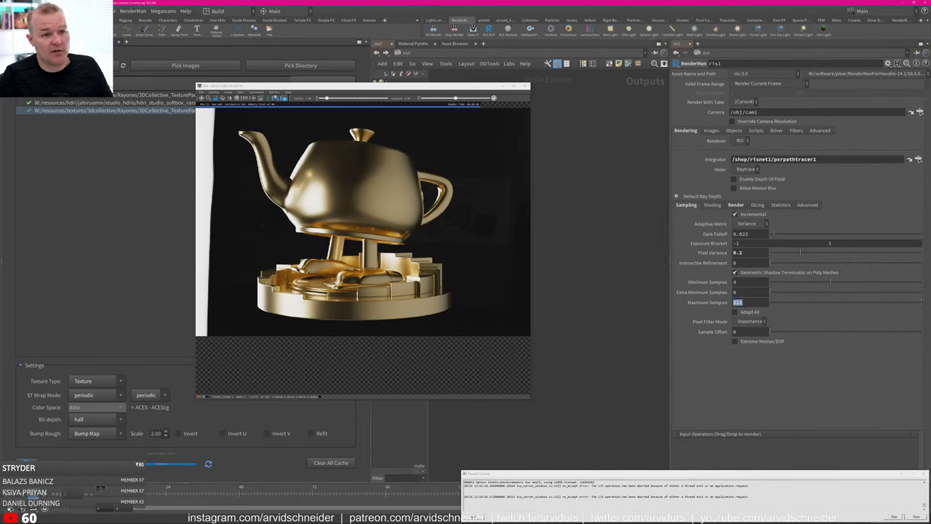
middle_click_drag(392, 224, 404, 233)
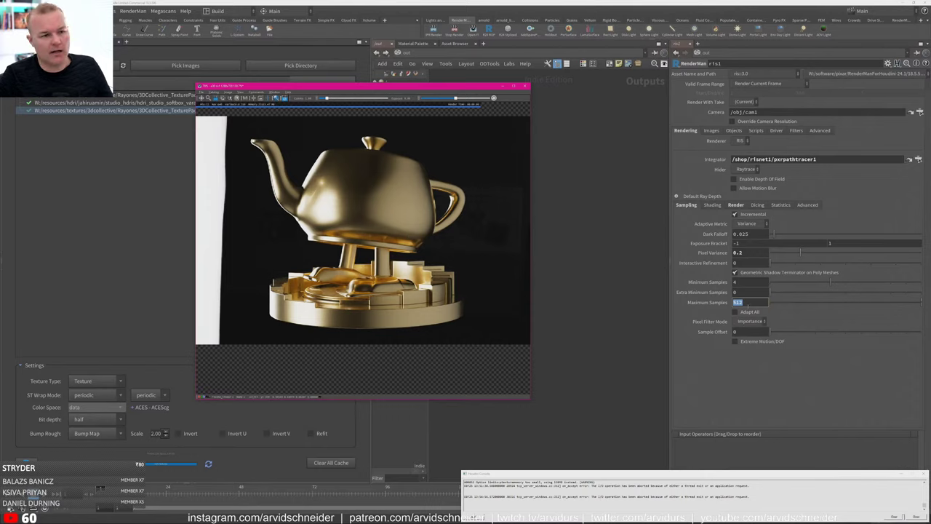
left_click(747, 303)
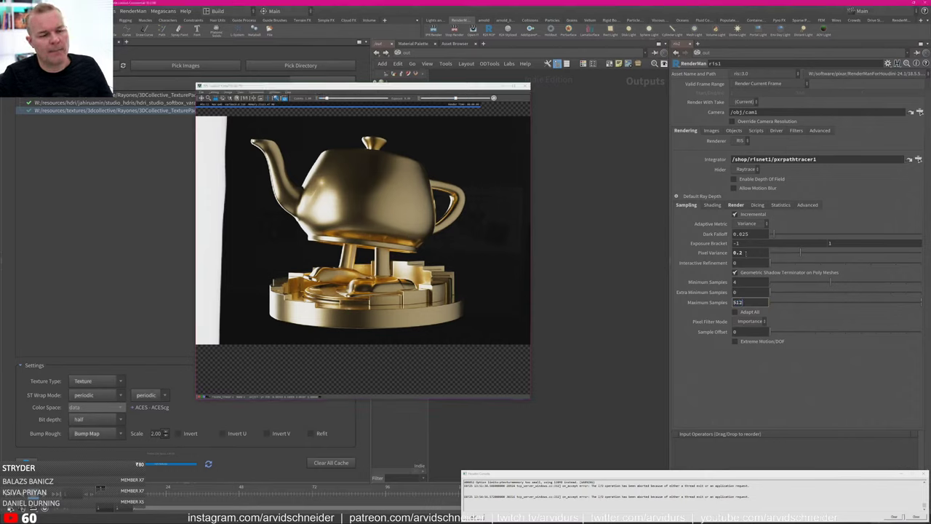
Show the render window's image list, display the sampleCount plane and lower the viewer exposure to make its contrast readable.
left_click_drag(430, 265, 453, 276)
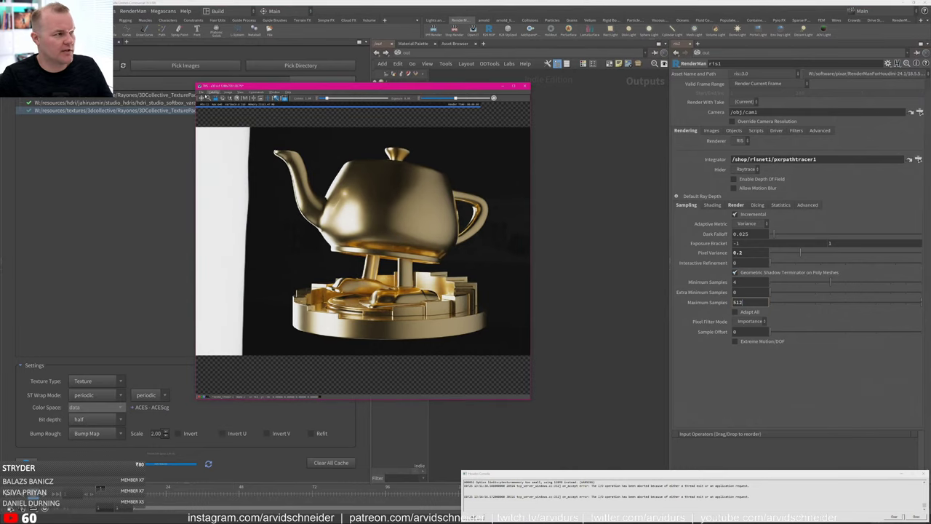
key("space")
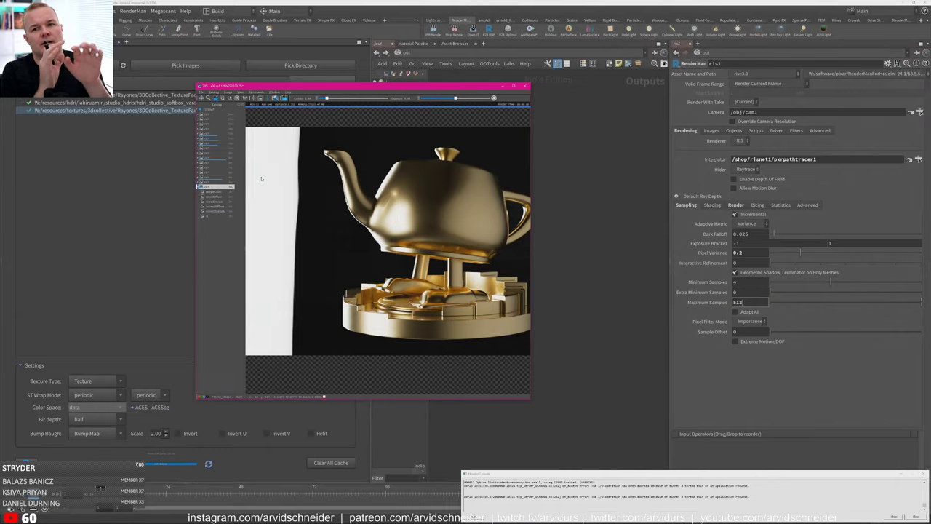
left_click(217, 191)
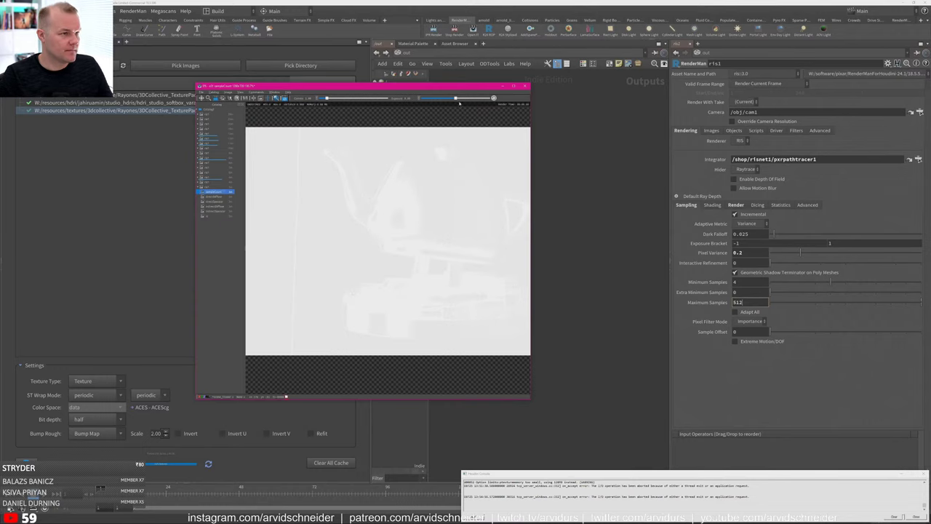
left_click_drag(455, 98, 436, 98)
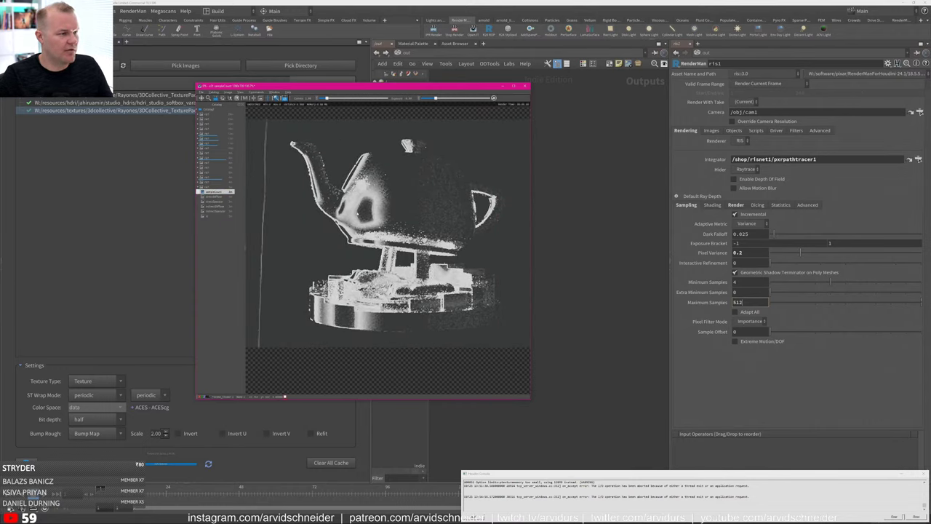
Limit rendering to a crop region around the teapot body and set Pixel Variance to 0.1.
left_click_drag(380, 172, 474, 259)
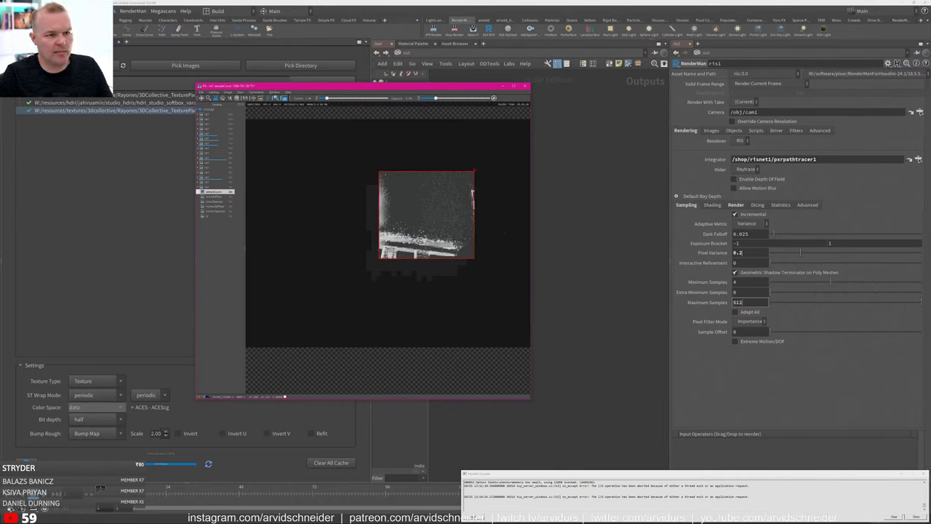
double_click(754, 255)
type("1")
key("Return")
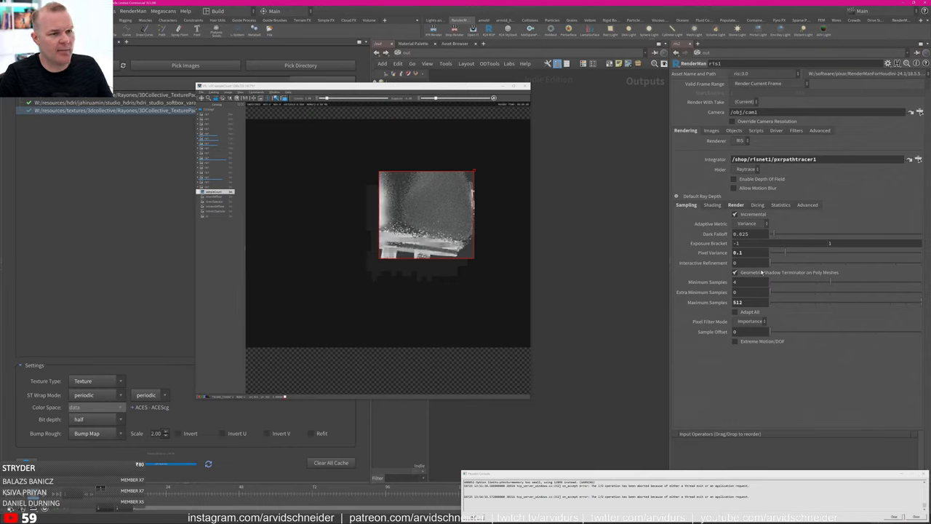
Set Pixel Variance to 0.025 to compare the sample distribution in the crop region.
double_click(741, 253)
type("0.025")
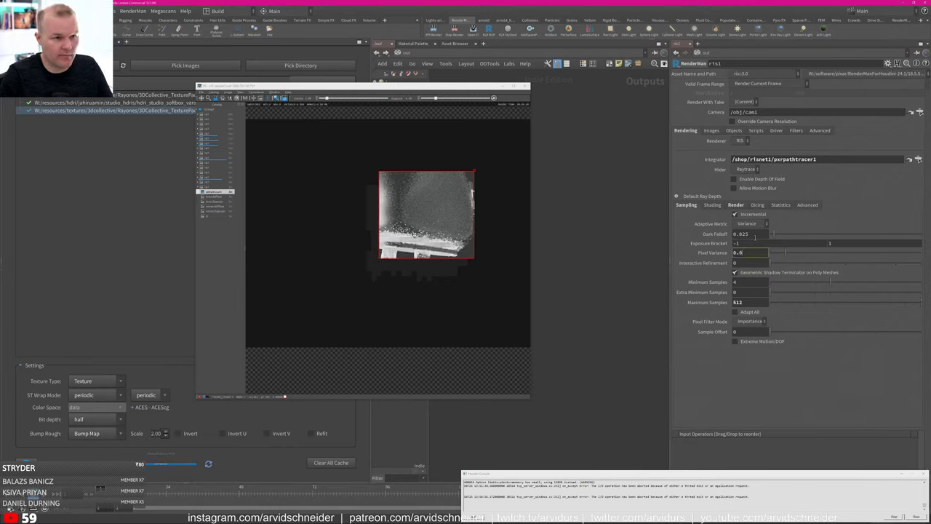
key("Return")
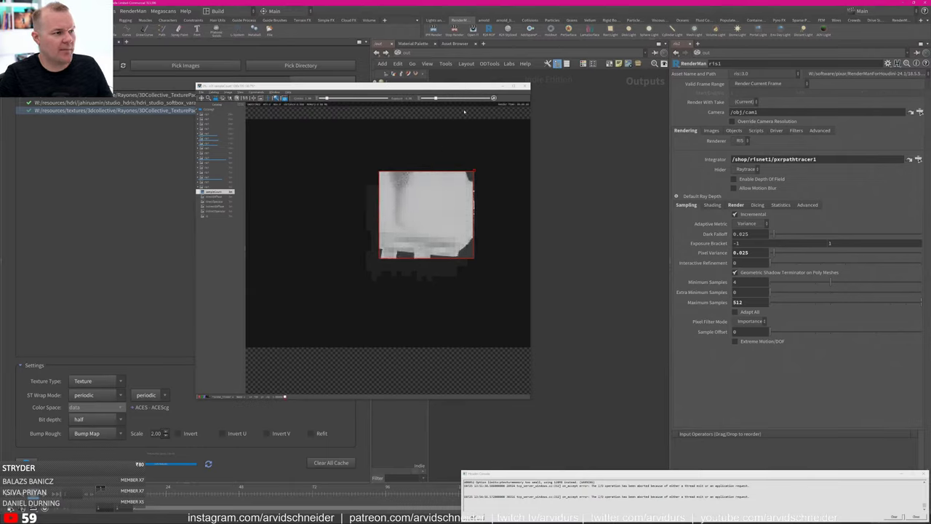
Switch the viewer from sampleCount back to the beauty image with its exposure reset, and inspect the noise around the teapot's base.
left_click_drag(436, 98, 426, 113)
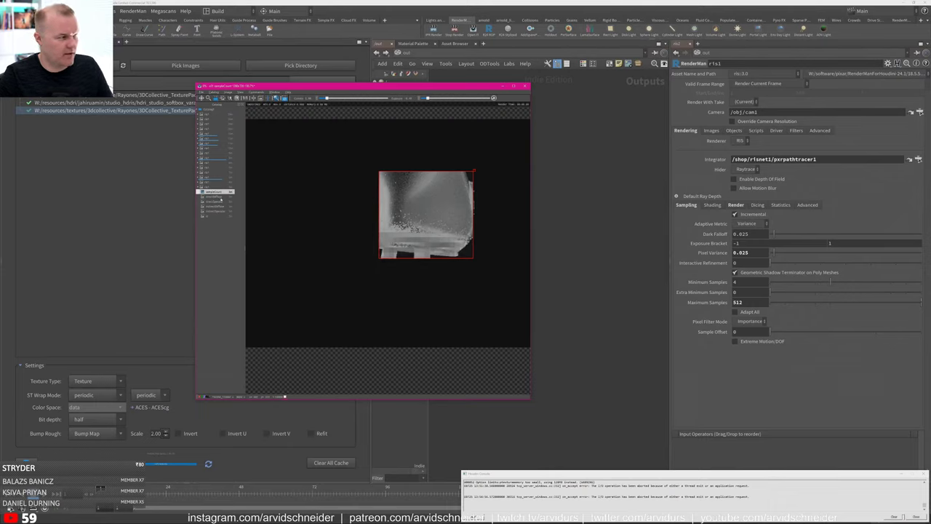
left_click(219, 188)
left_click(493, 99)
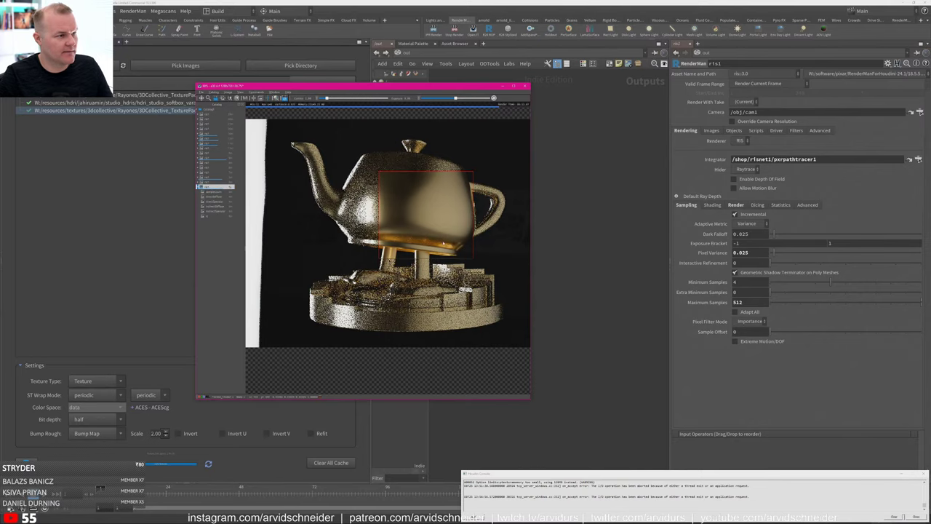
middle_click_drag(423, 241, 416, 260)
right_click_drag(416, 260, 465, 255)
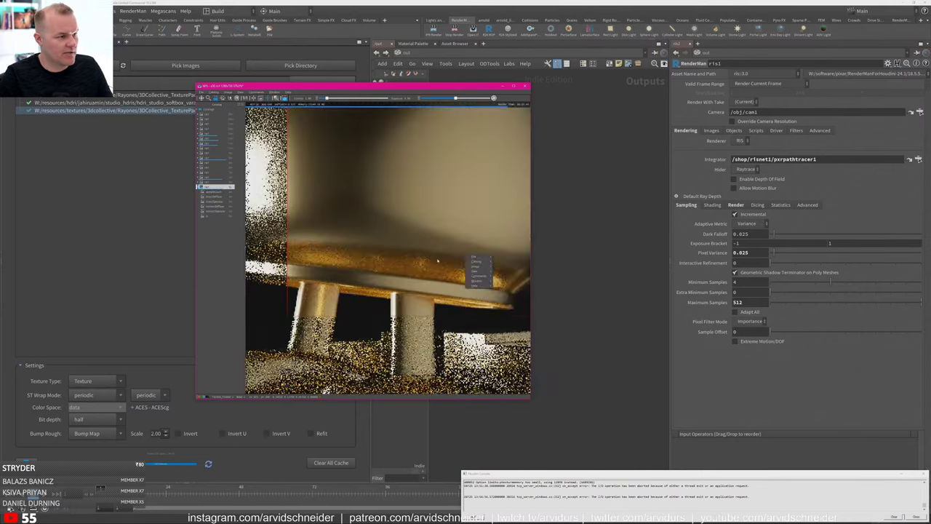
left_click(434, 290)
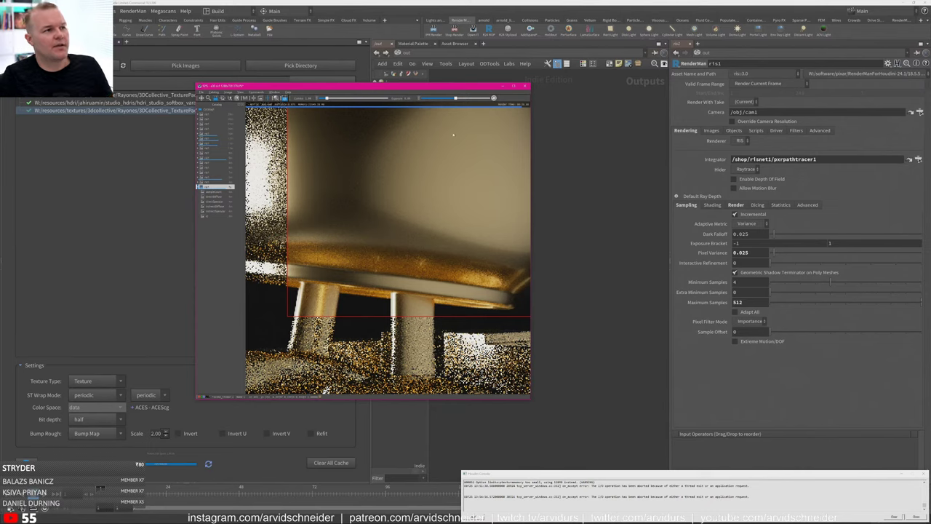
right_click_drag(442, 212, 420, 223)
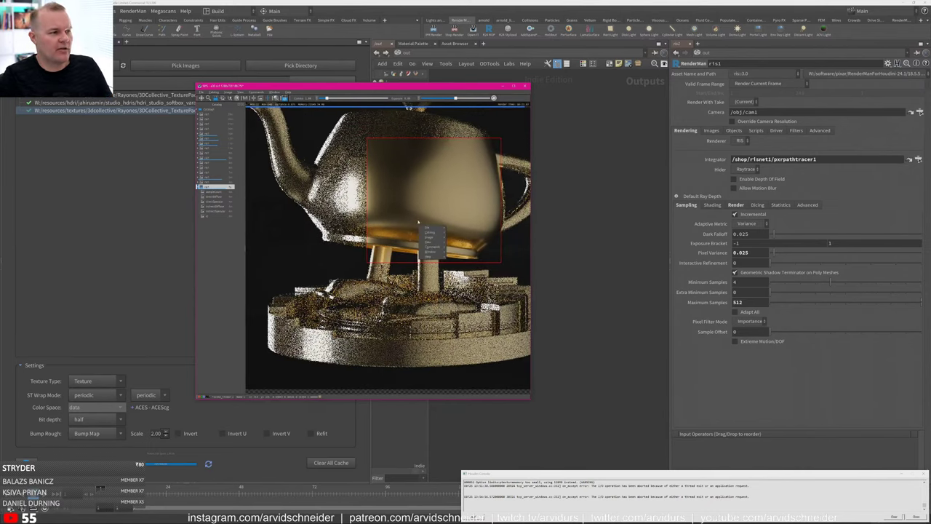
left_click(433, 185)
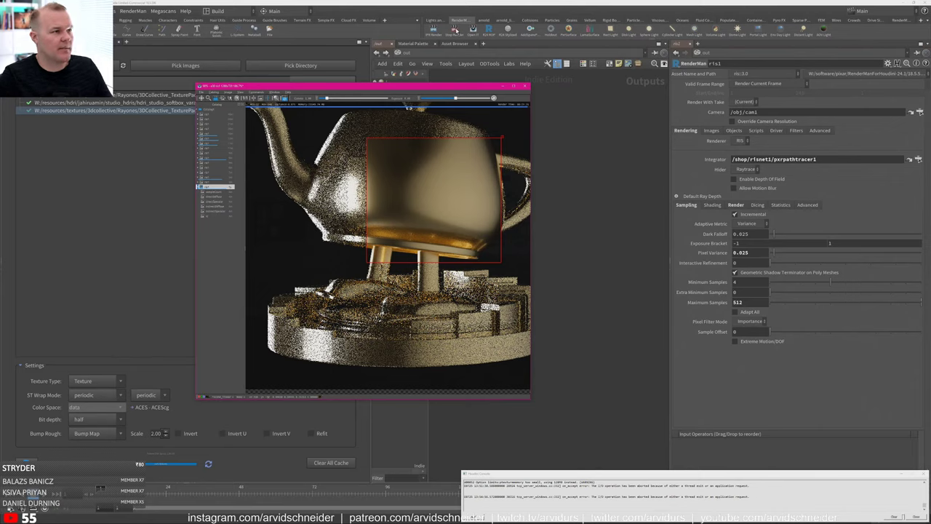
Turn off Incremental on the ris1 node and launch a Preview Render of the crop region.
left_click(454, 29)
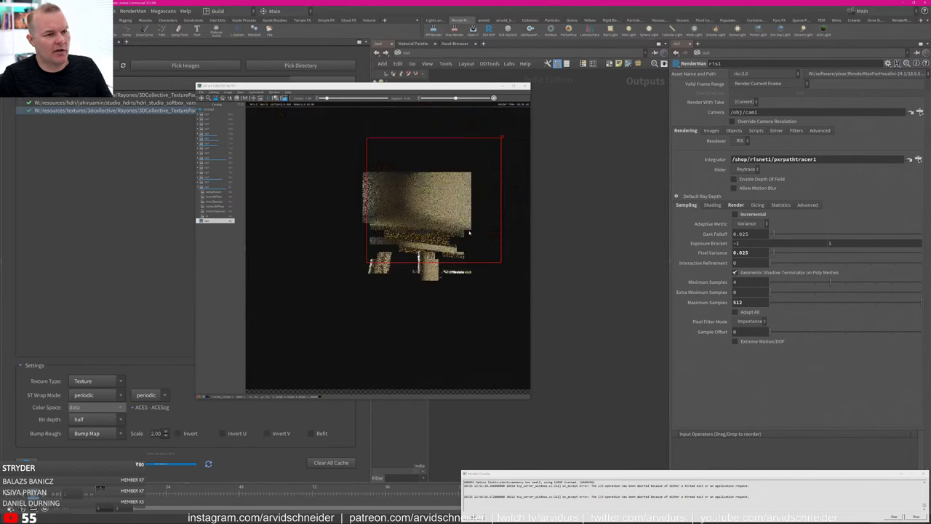
left_click(462, 161)
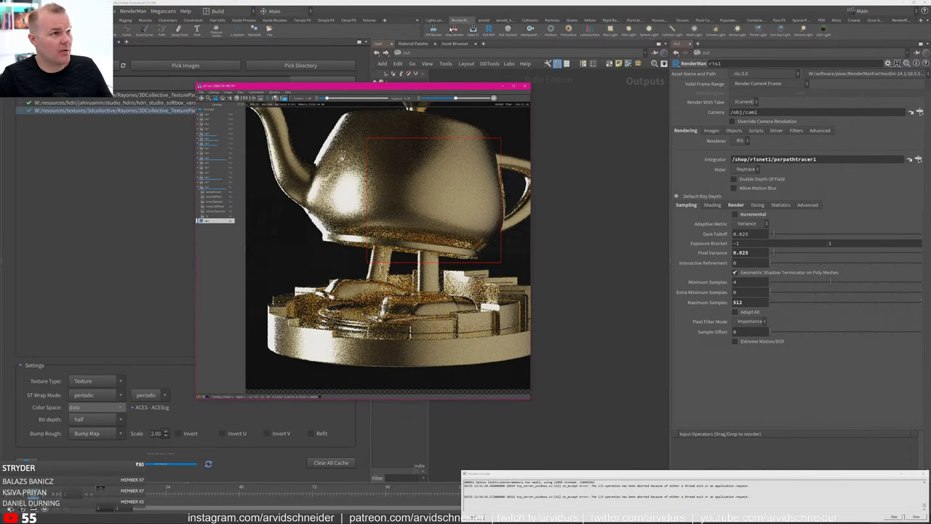
left_click(682, 105)
left_click_drag(519, 213, 370, 231, "alt")
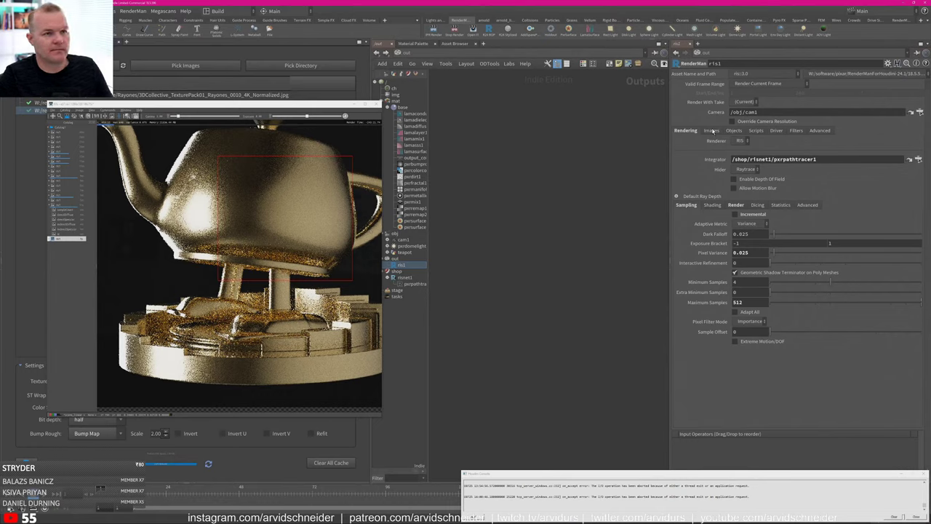
left_click(134, 11)
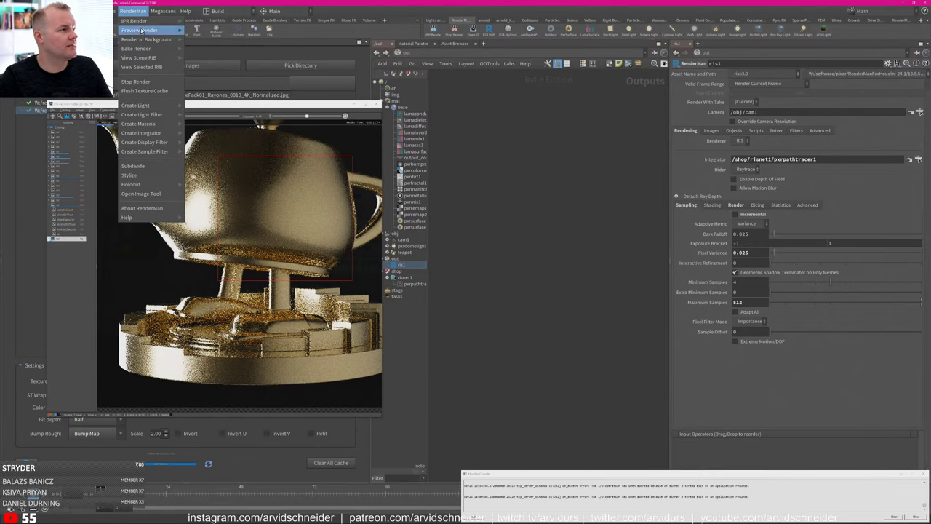
left_click(189, 30)
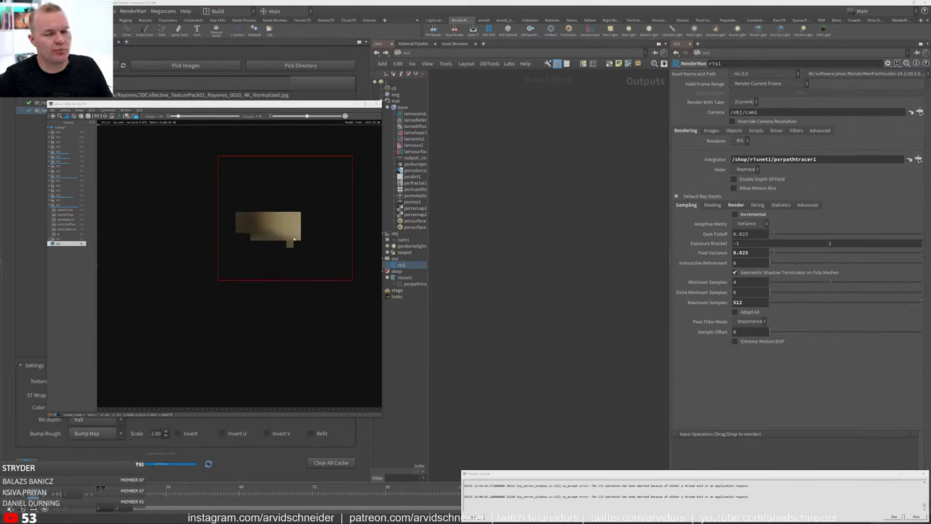
Stop the non-incremental bucket render of the crop region and save the scene.
left_click_drag(272, 247, 539, 235)
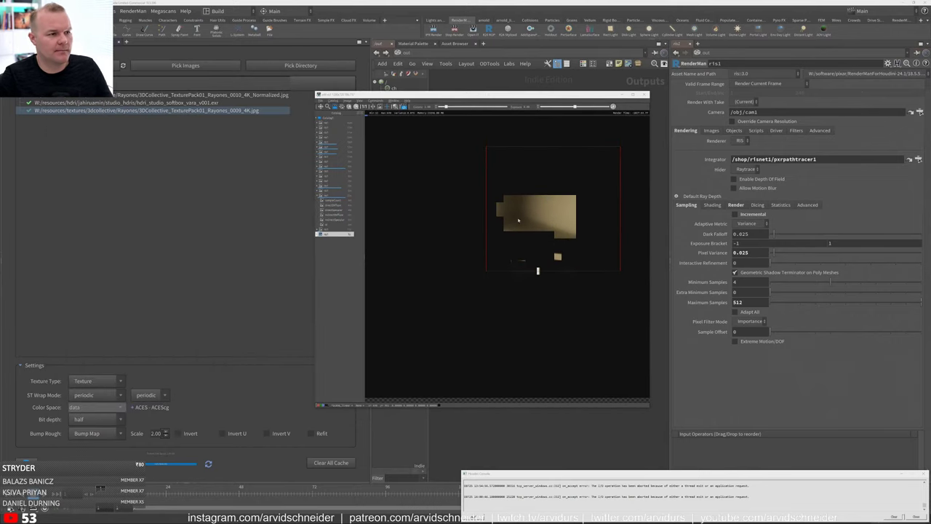
left_click(543, 237)
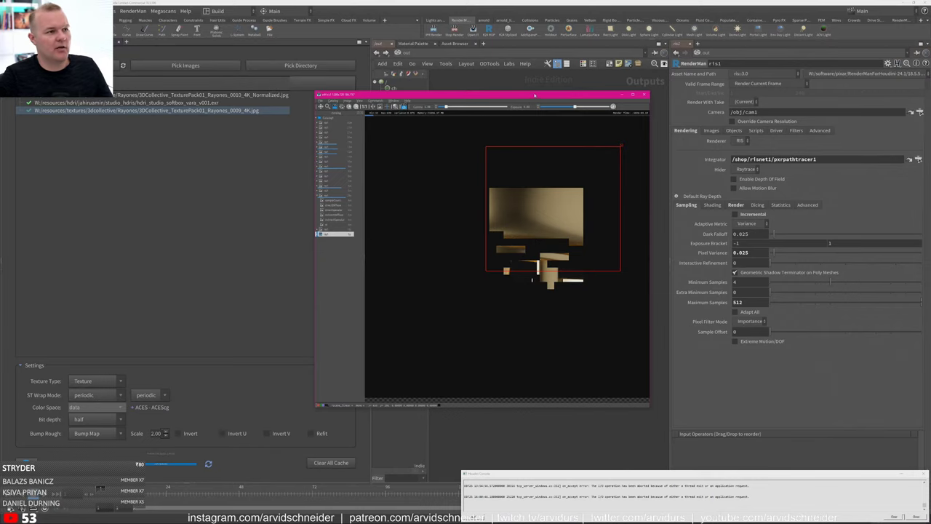
left_click_drag(535, 95, 260, 108)
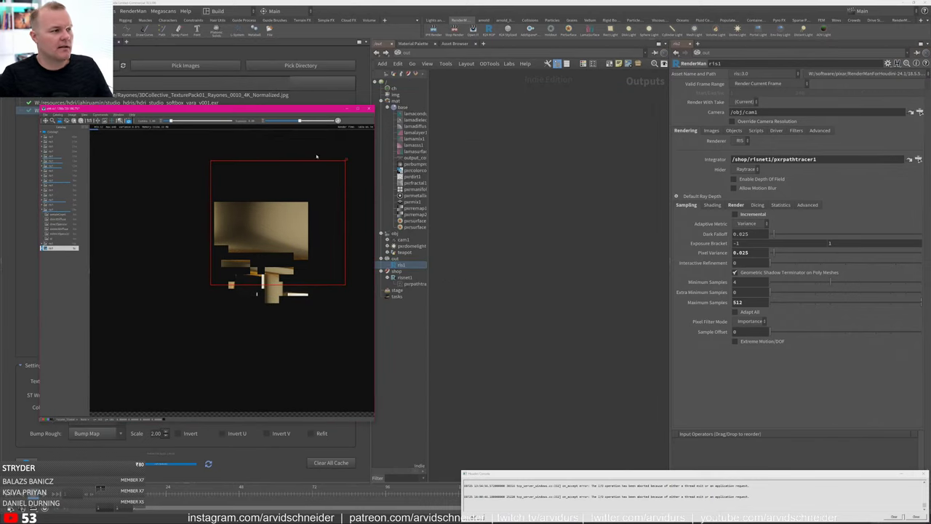
left_click(381, 38)
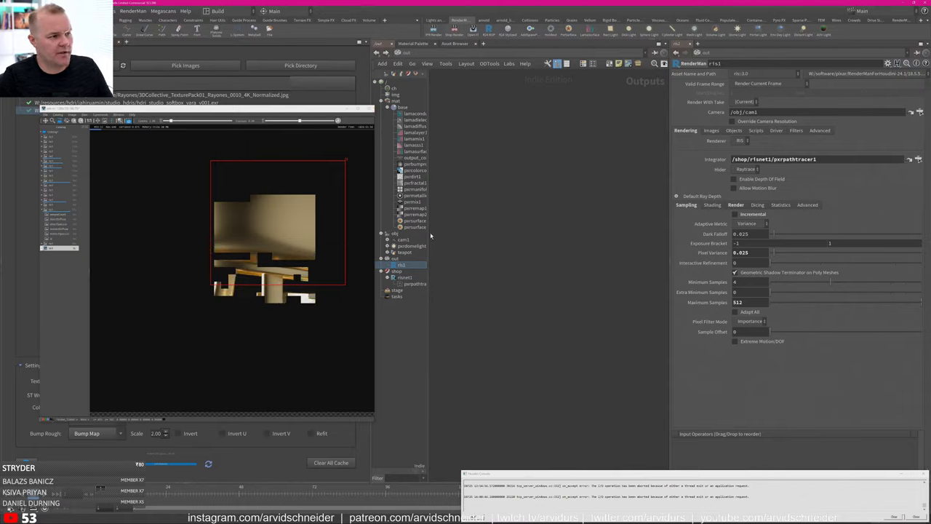
left_click(310, 229)
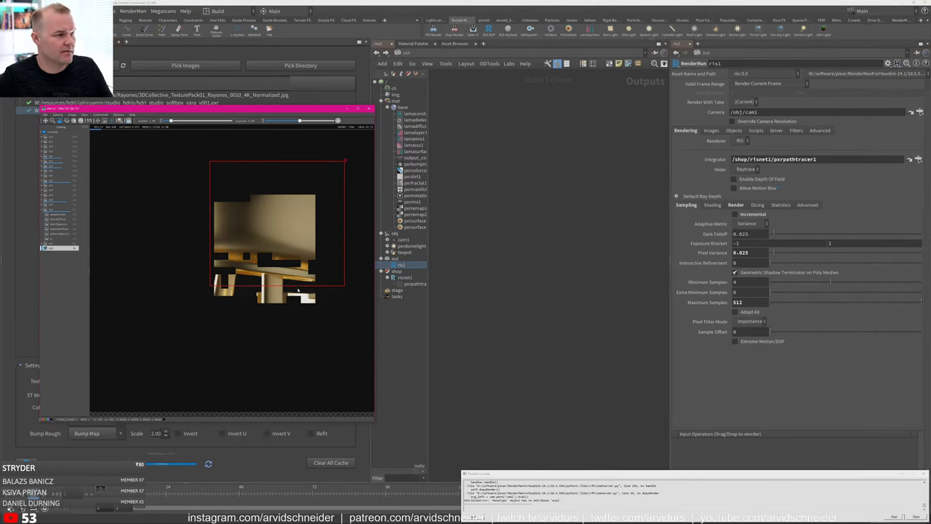
middle_click_drag(289, 278, 282, 282)
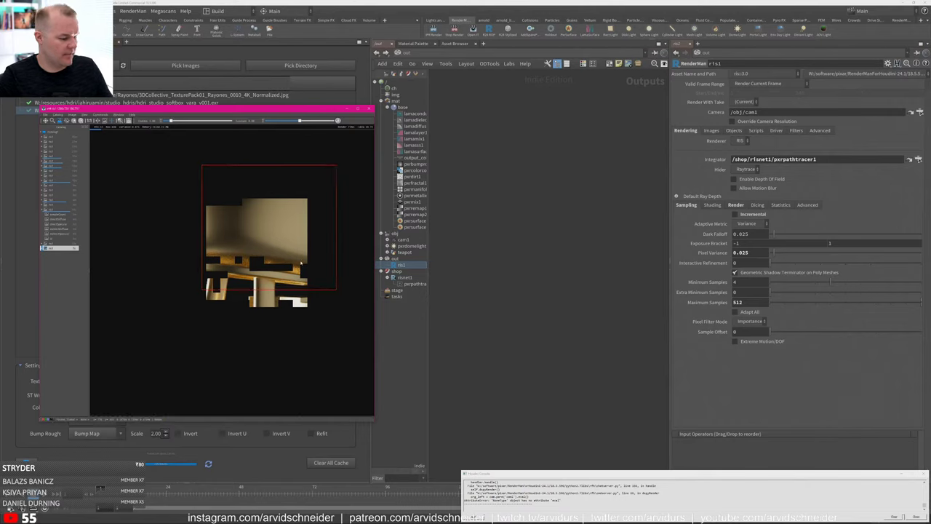
left_click(559, 234)
key("ctrl+s")
Add a second display to ris1's image outputs and give it one custom extra image plane.
left_click(735, 207)
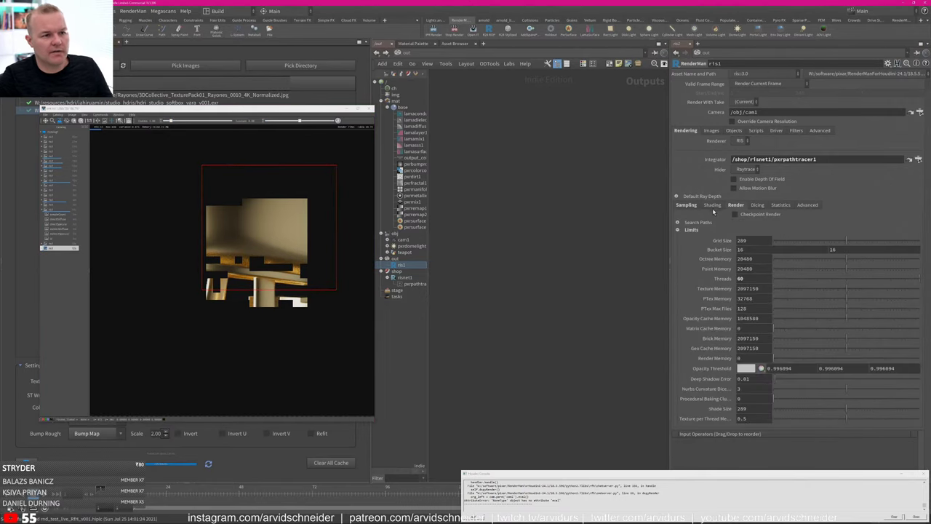
left_click(713, 206)
left_click(688, 206)
left_click(713, 130)
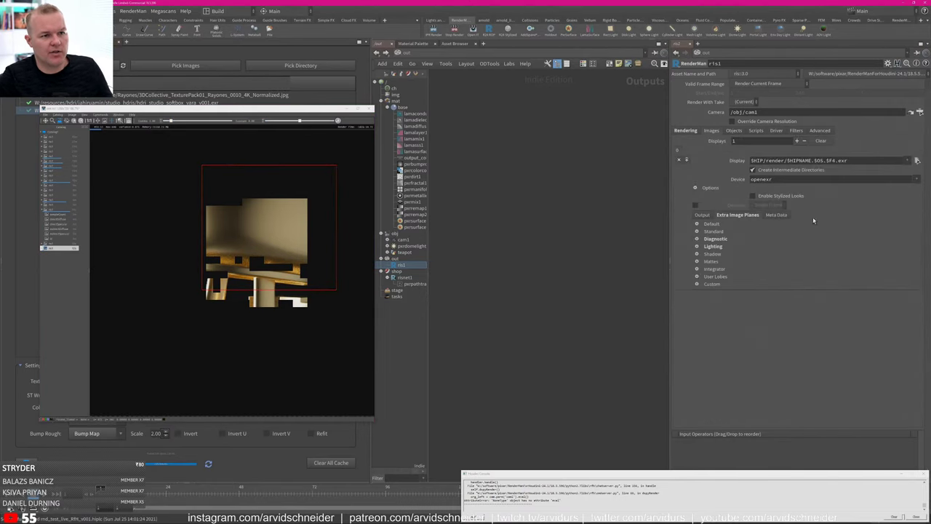
left_click(687, 160)
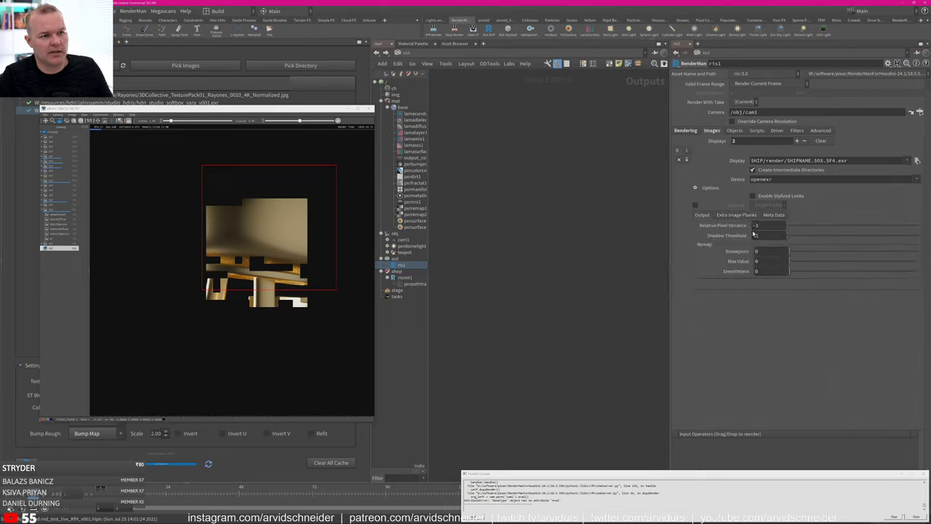
left_click(739, 216)
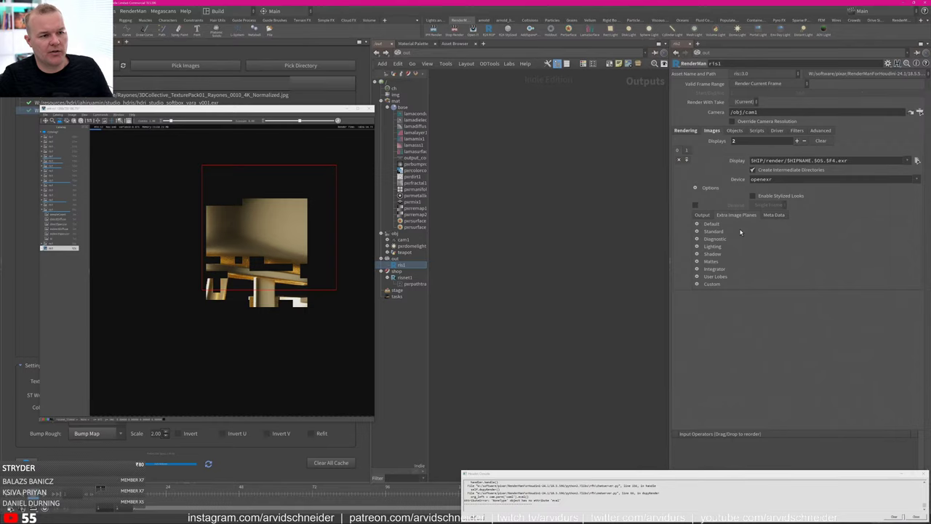
left_click(697, 284)
left_click(812, 294)
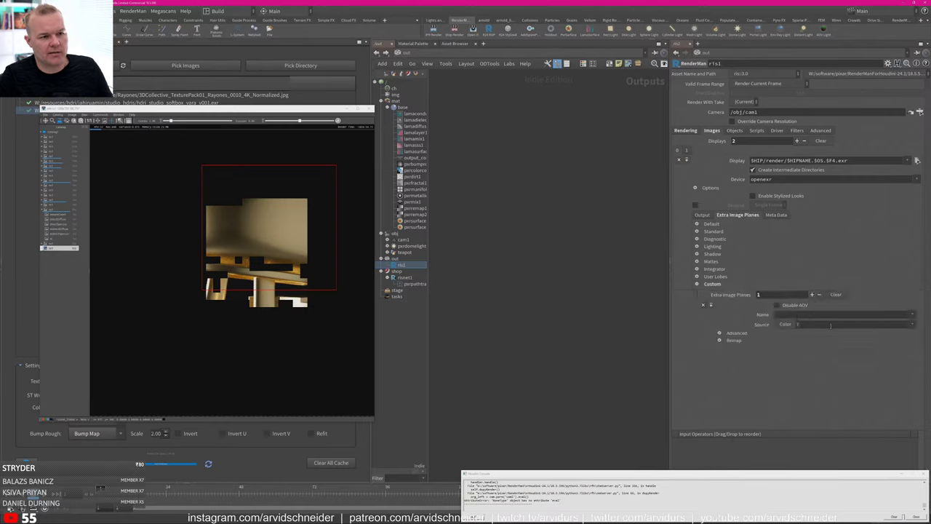
Set the custom image plane's source to the lobe expression "color lpe:CS6[DS]+[<L.>O]".
left_click(914, 318)
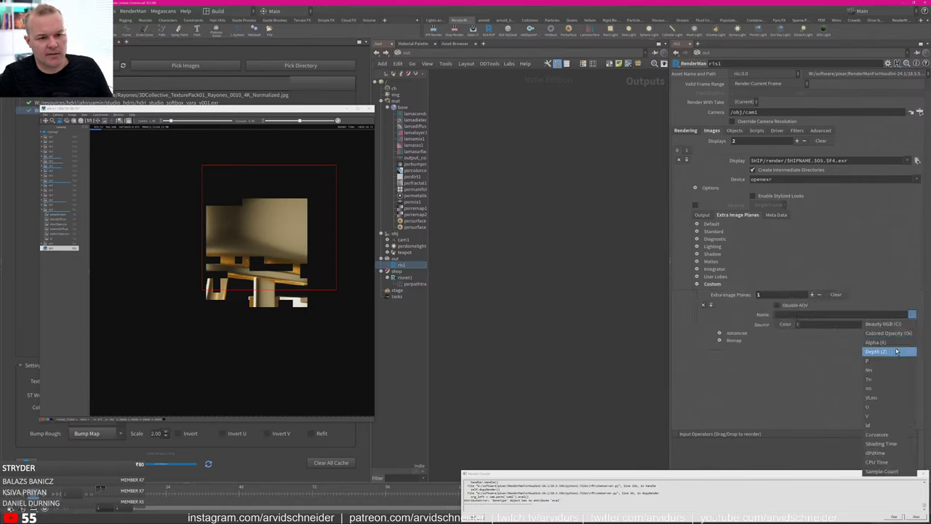
left_click(828, 344)
left_click(912, 324)
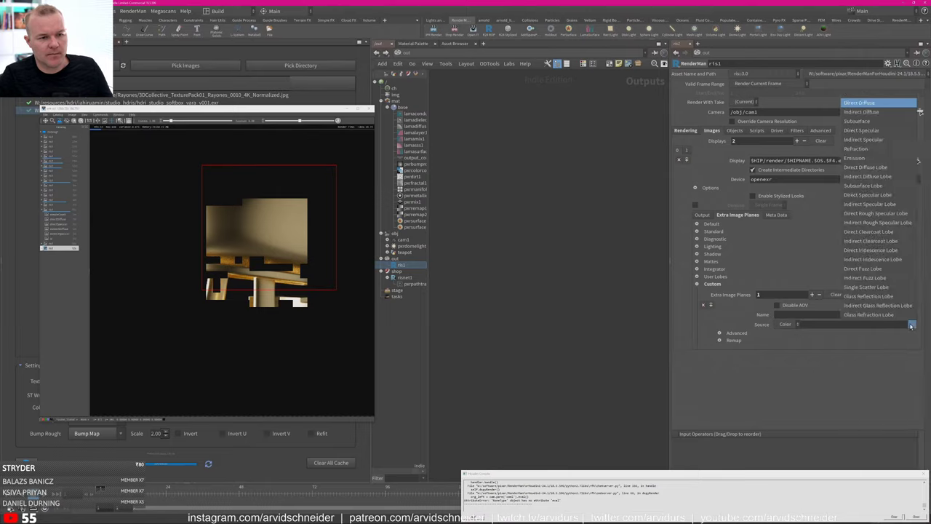
left_click(877, 176)
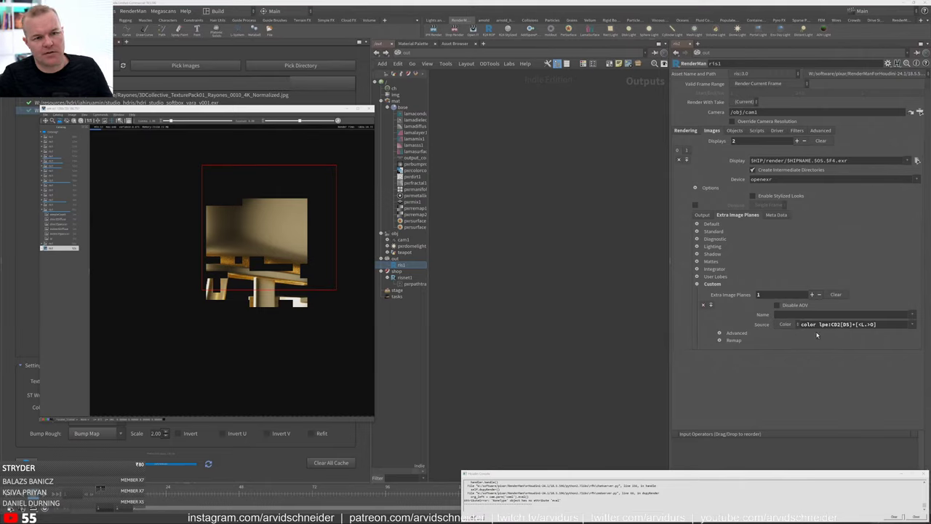
left_click(912, 324)
left_click(877, 286)
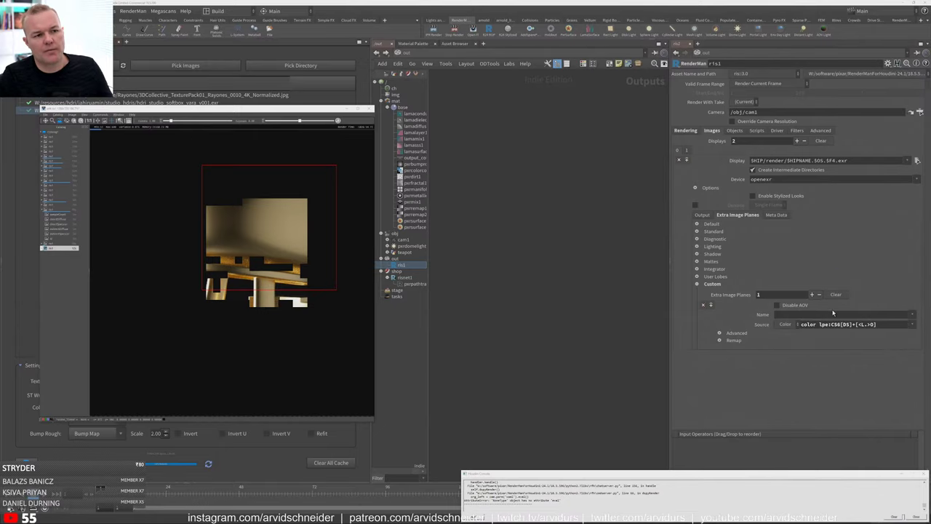
Inspect the Lobe Name setting among the advanced parameters of the lamadielectric1 node in the base material network.
left_click(414, 145)
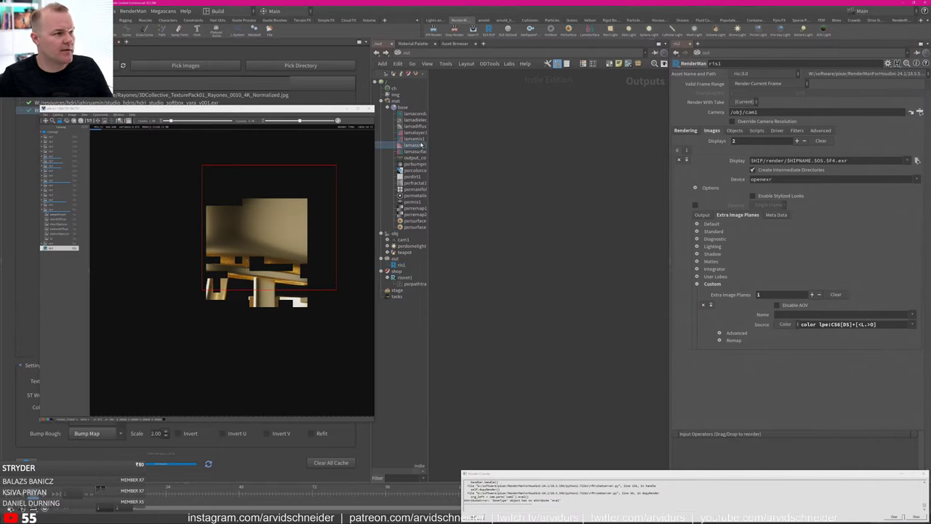
middle_click_drag(615, 325, 632, 158)
left_click(555, 222)
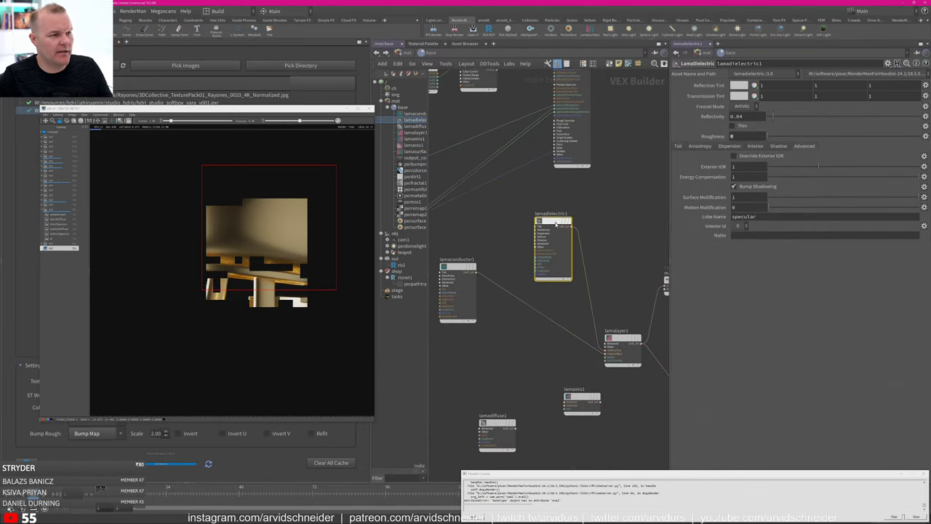
left_click(777, 217)
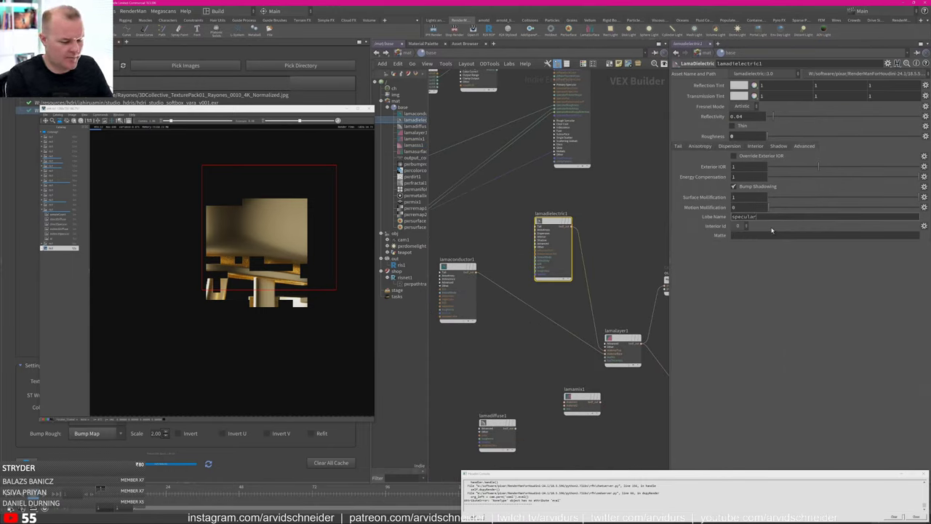
type("_s")
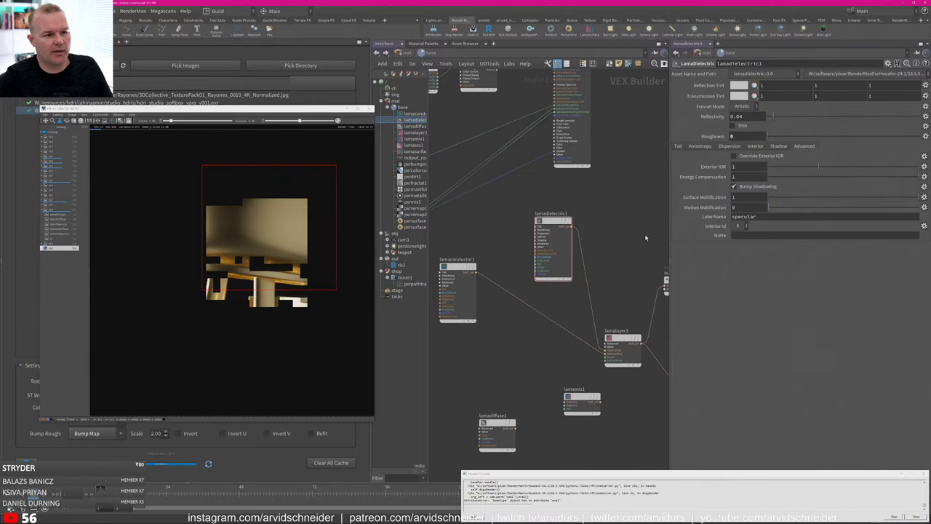
Examine ris1's source presets for the custom plane, the User Lobes group, and the display's output and metadata settings.
left_click(401, 266)
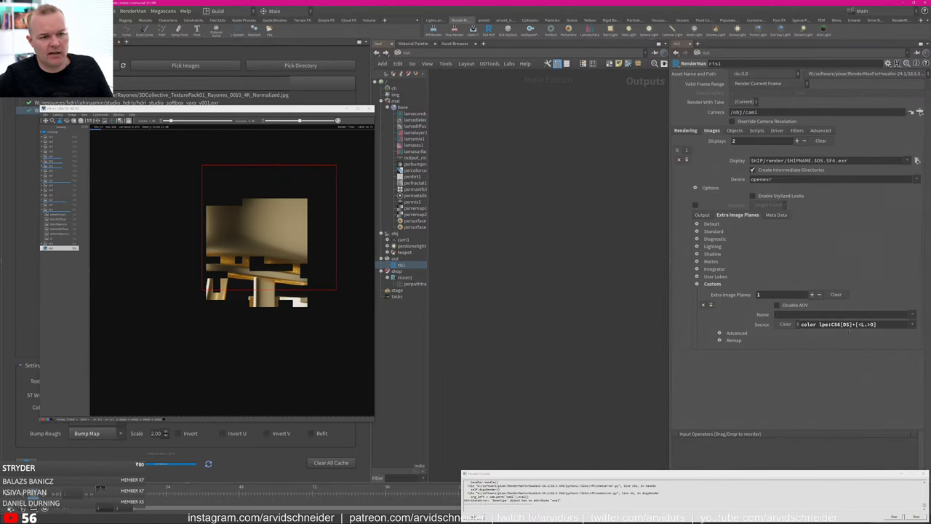
left_click(913, 324)
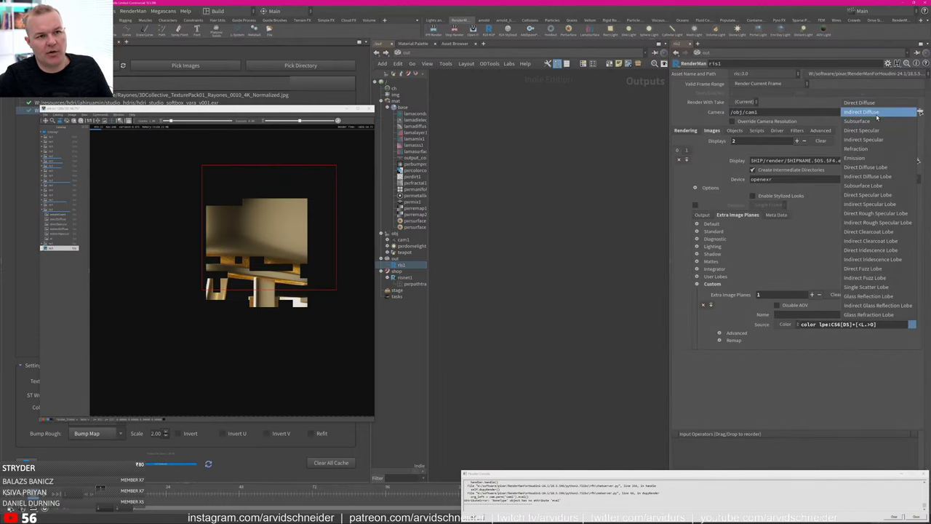
left_click(751, 317)
left_click(697, 284)
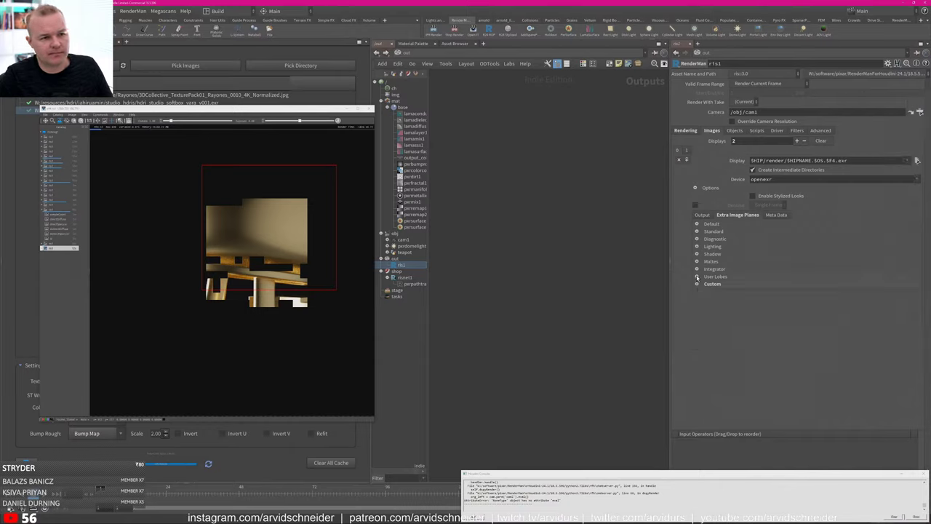
left_click(697, 277)
left_click(696, 276)
left_click(697, 277)
left_click(696, 277)
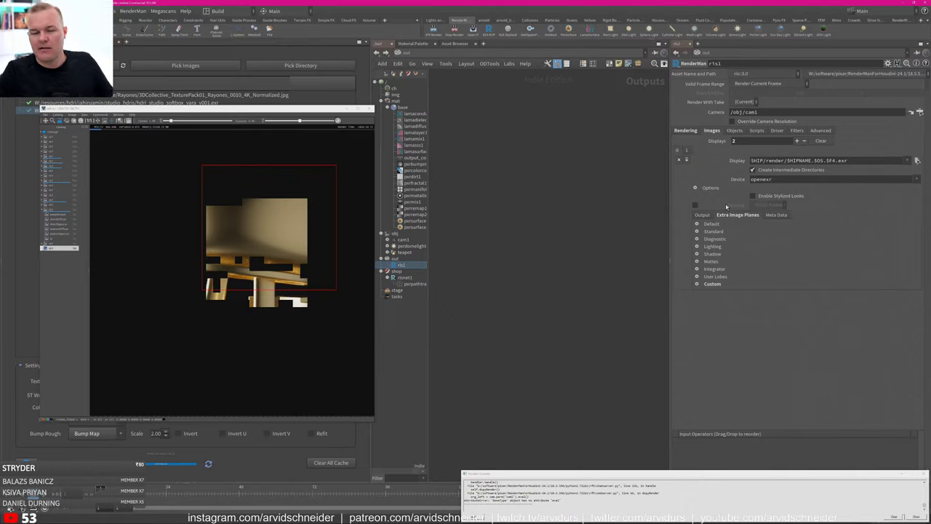
left_click(702, 215)
left_click(777, 215)
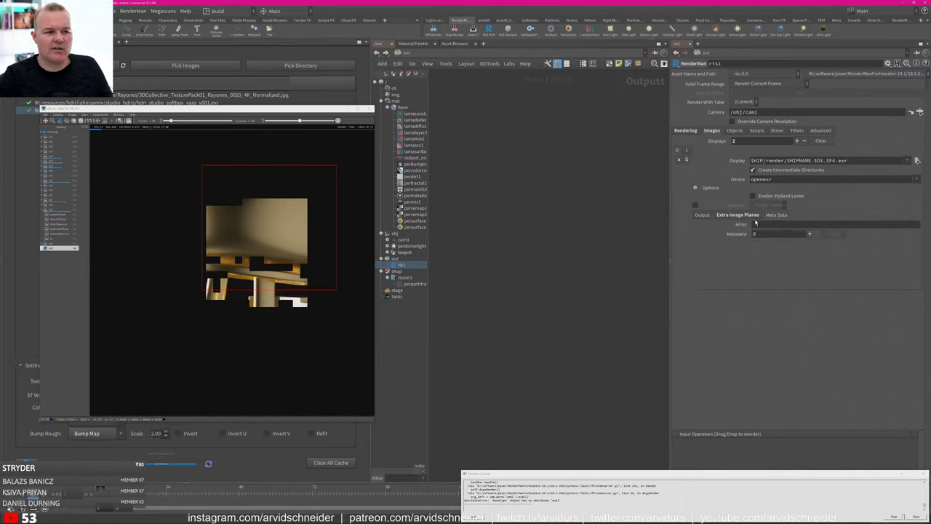
Review ris1's extra image plane groups and output settings, and look over the Lama layer nodes in the base material network.
left_click(740, 216)
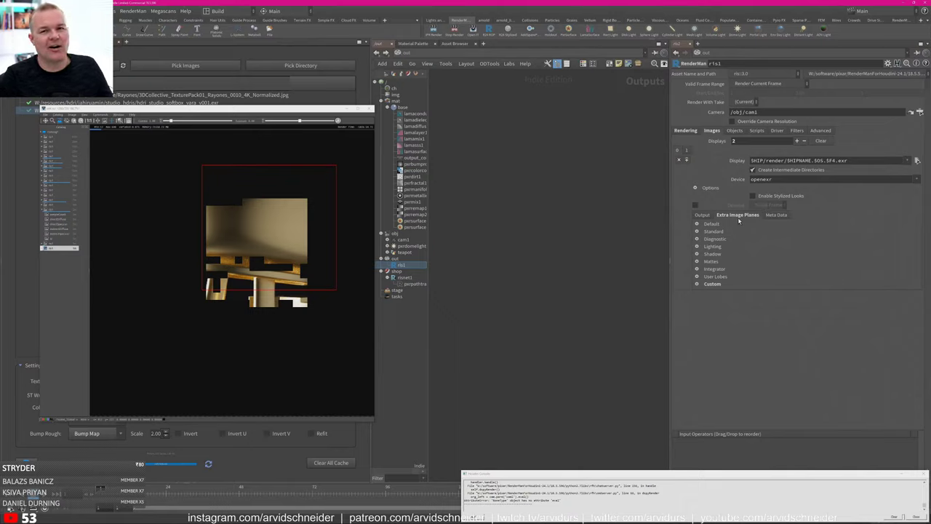
left_click(701, 216)
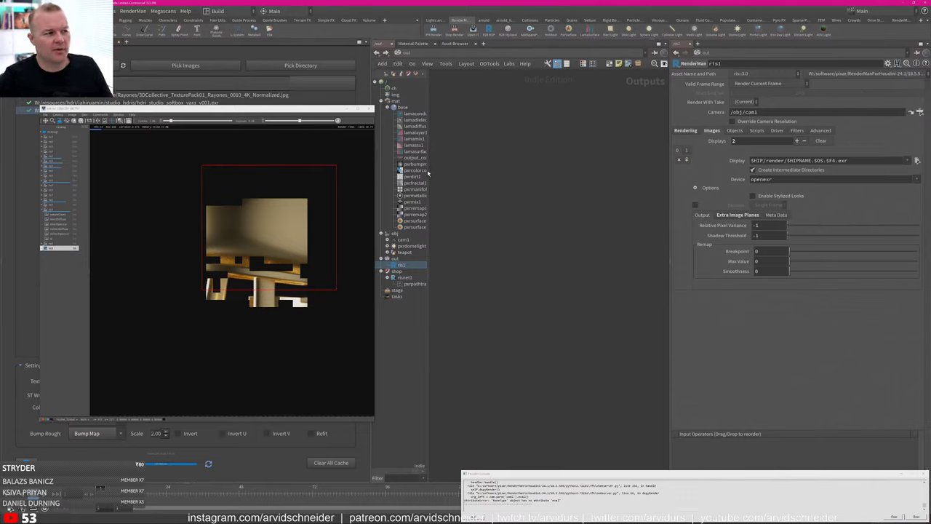
left_click(402, 107)
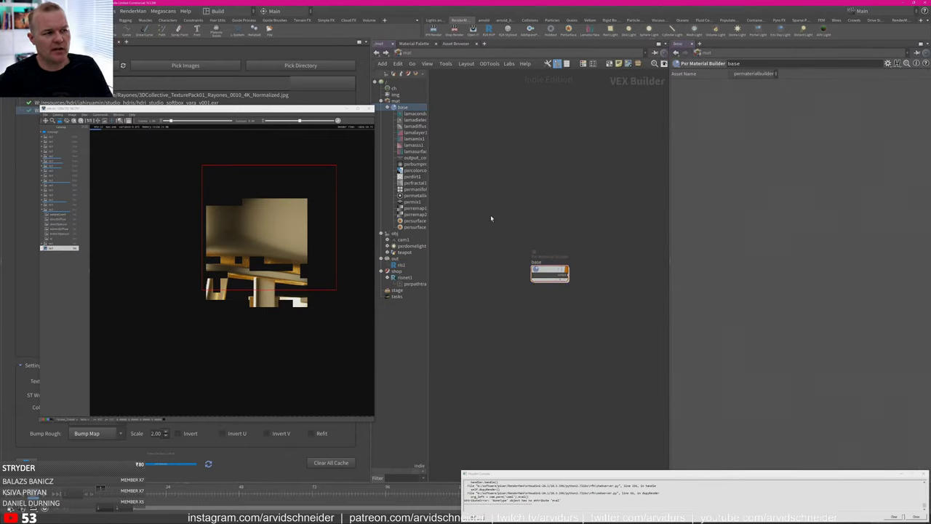
left_click(413, 227)
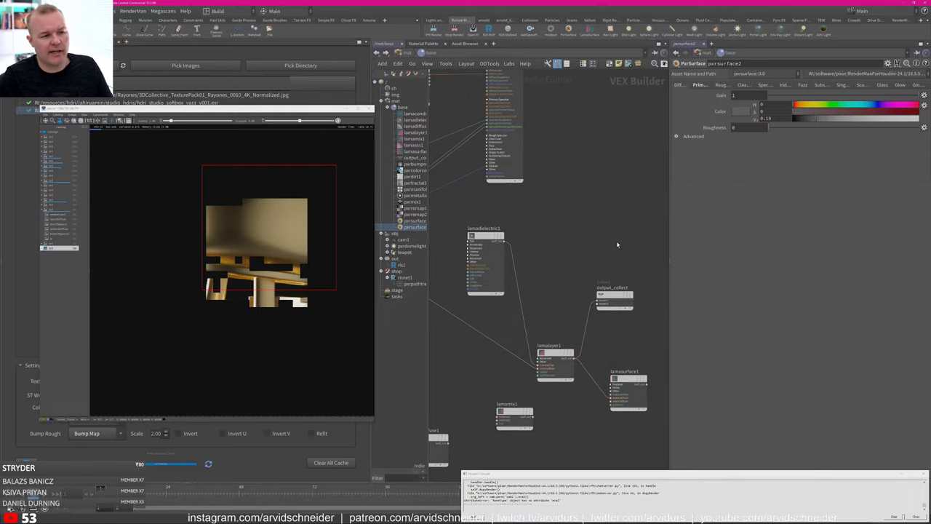
scroll(617, 245, "down", 2)
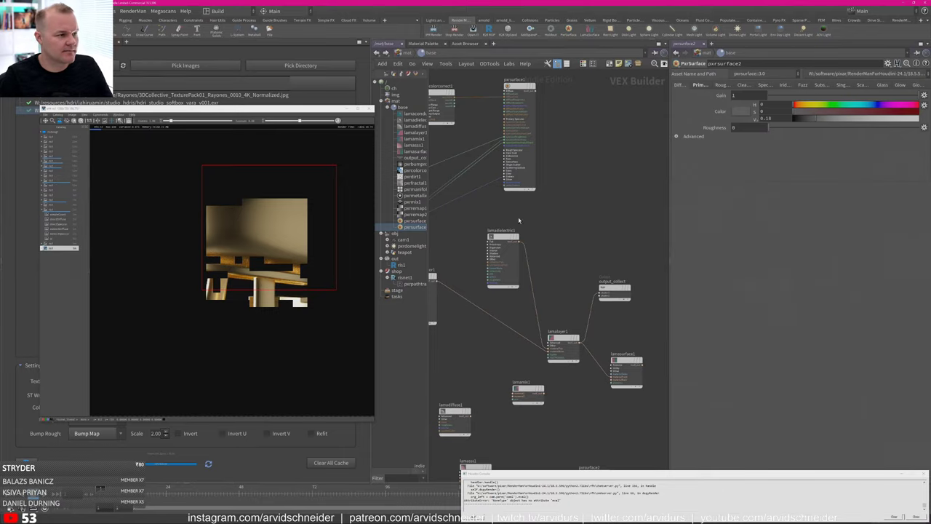
Close the render image viewer, discarding its modified catalog, and switch from the texture manager to the scene view with the lower pane open.
left_click(369, 108)
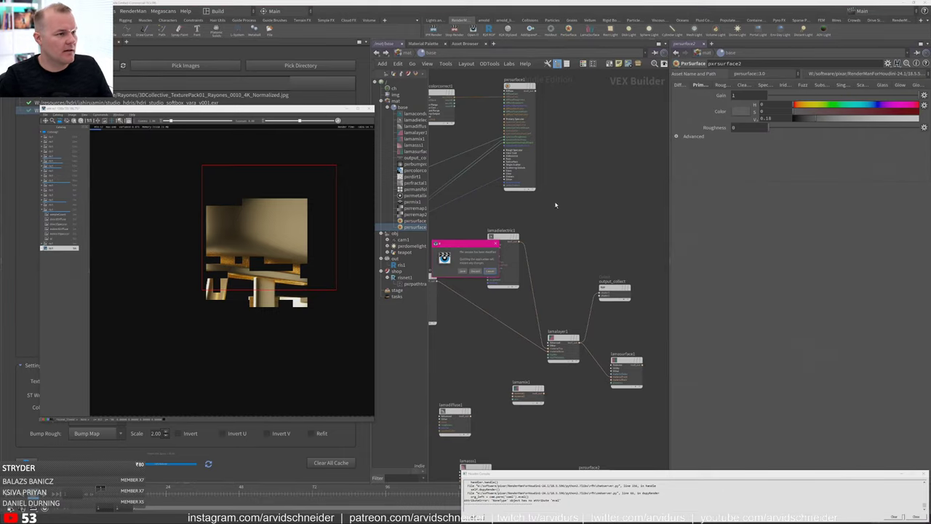
left_click(476, 270)
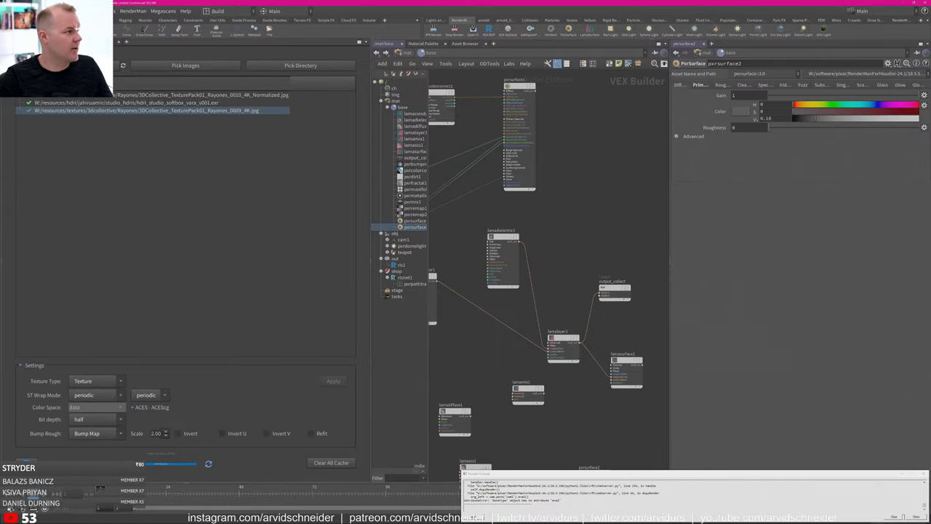
left_click(23, 42)
left_click(192, 482)
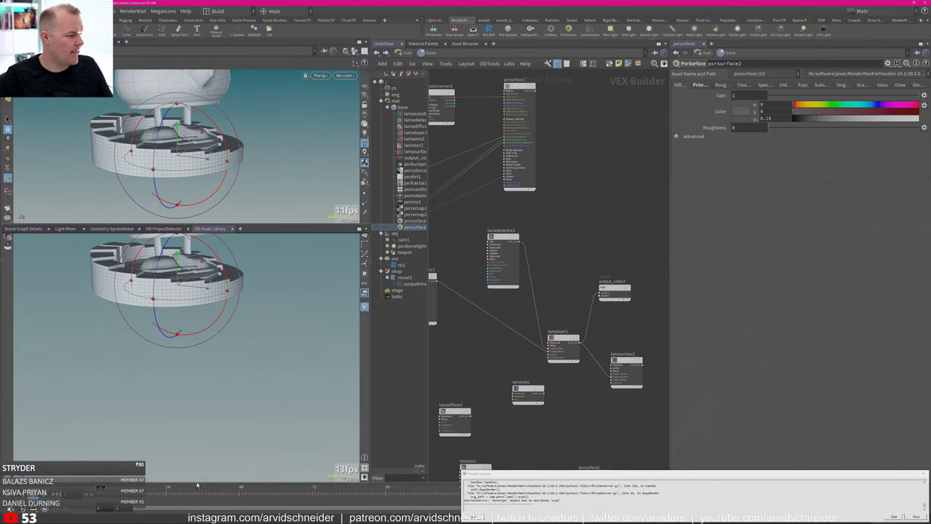
Load rnd_axiom_flamethrower_v2_v001.hiplc from the rnd_axiom shot of the rnd project with the project selector.
left_click(165, 229)
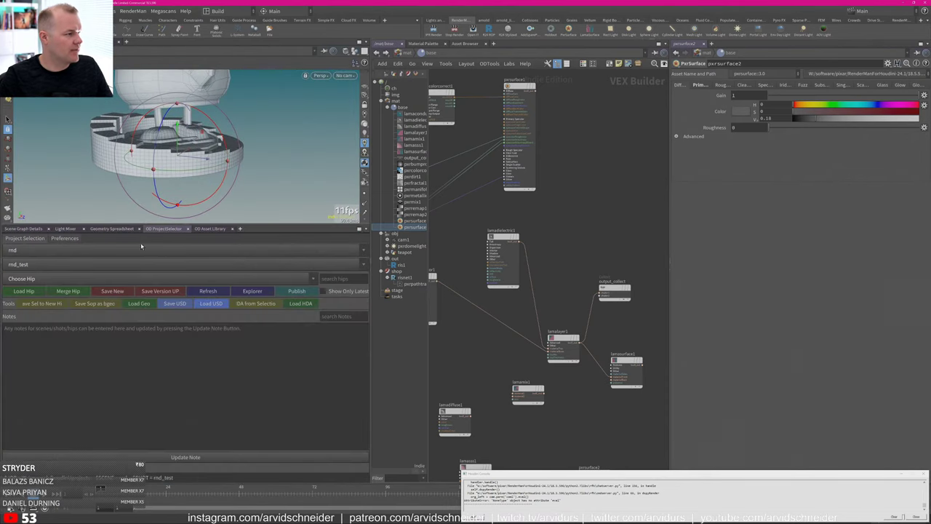
left_click(76, 265)
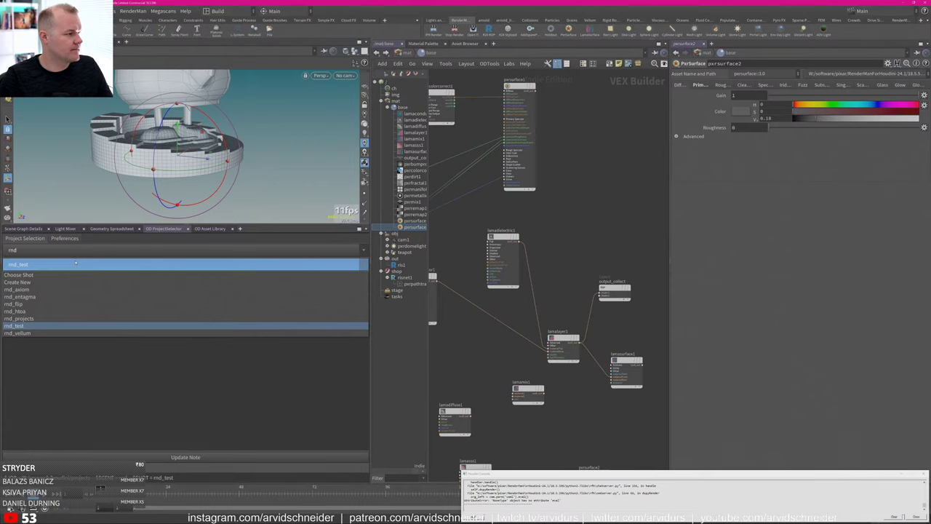
left_click(54, 289)
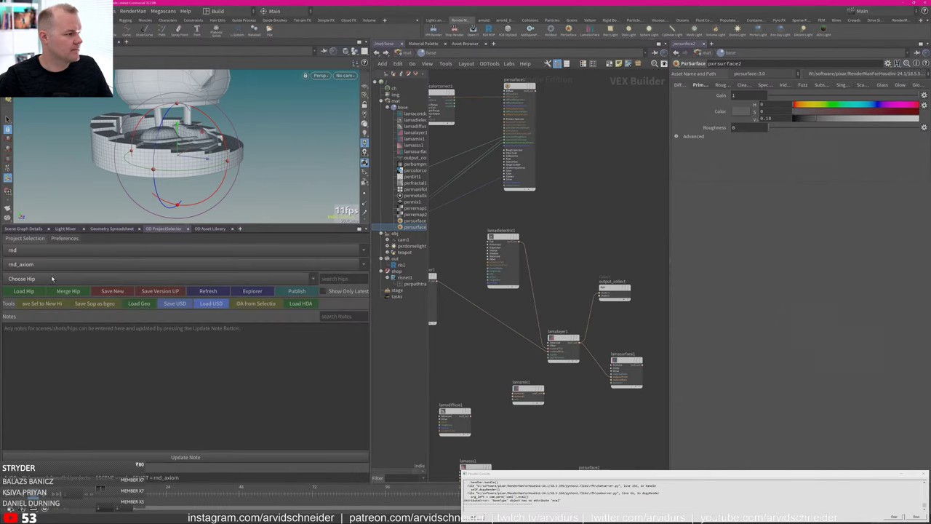
left_click(51, 279)
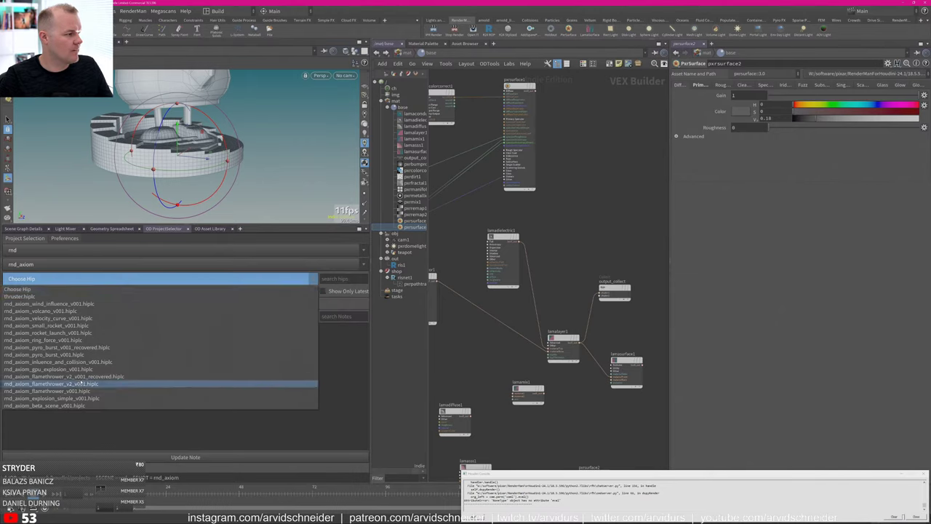
left_click(81, 383)
left_click(32, 292)
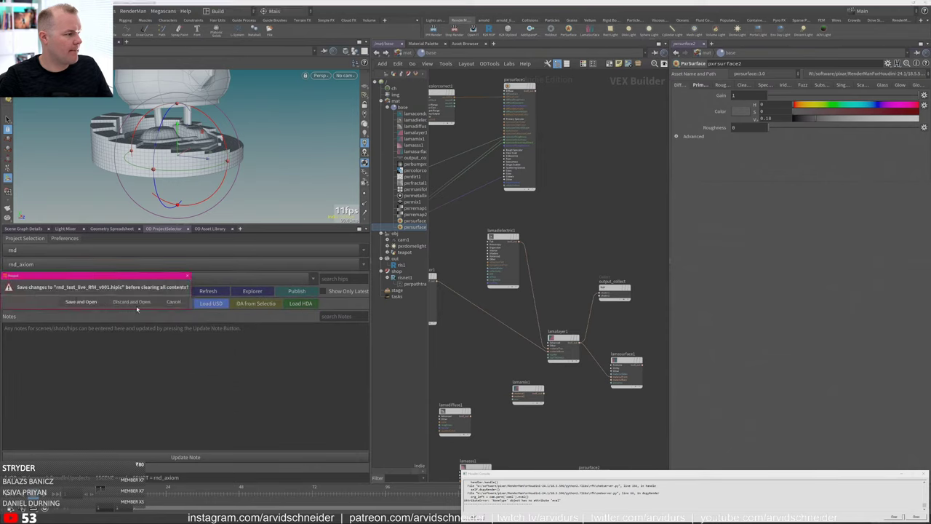
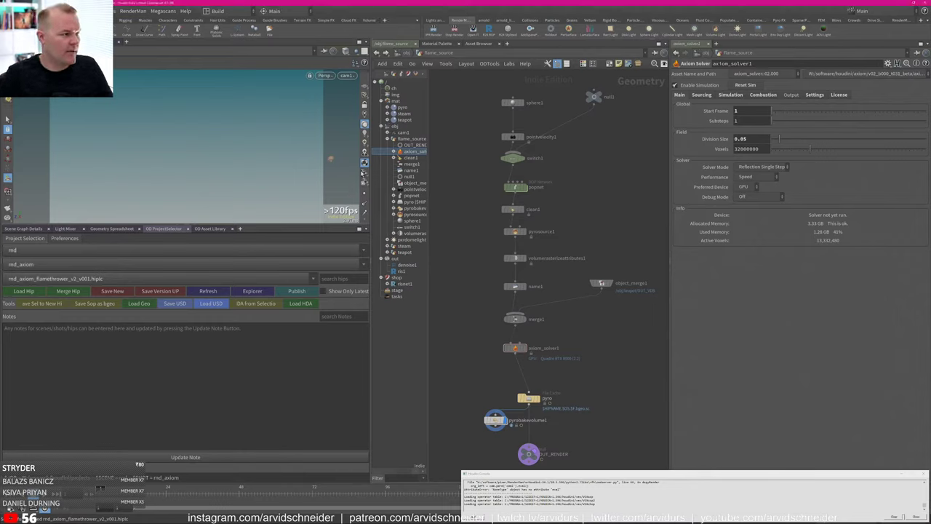
Collapse the lower pane to enlarge the viewport and open the teapot object's geometry network.
left_click(196, 227)
key("u")
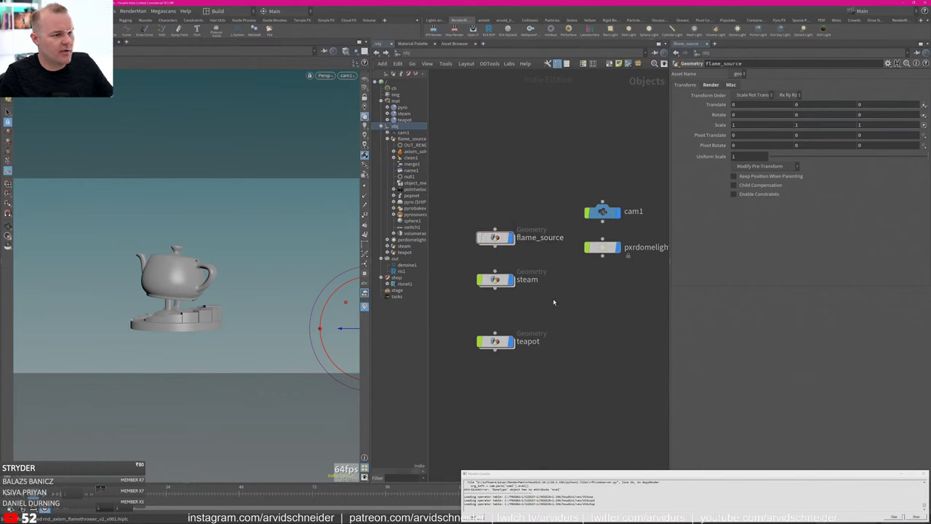
double_click(499, 345)
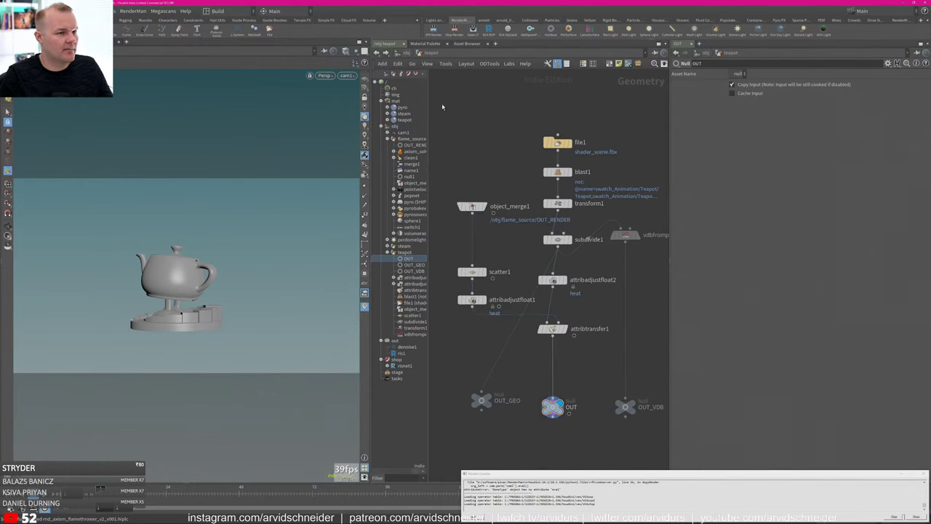
left_click(355, 51)
left_click(503, 146)
middle_click_drag(614, 183, 592, 147)
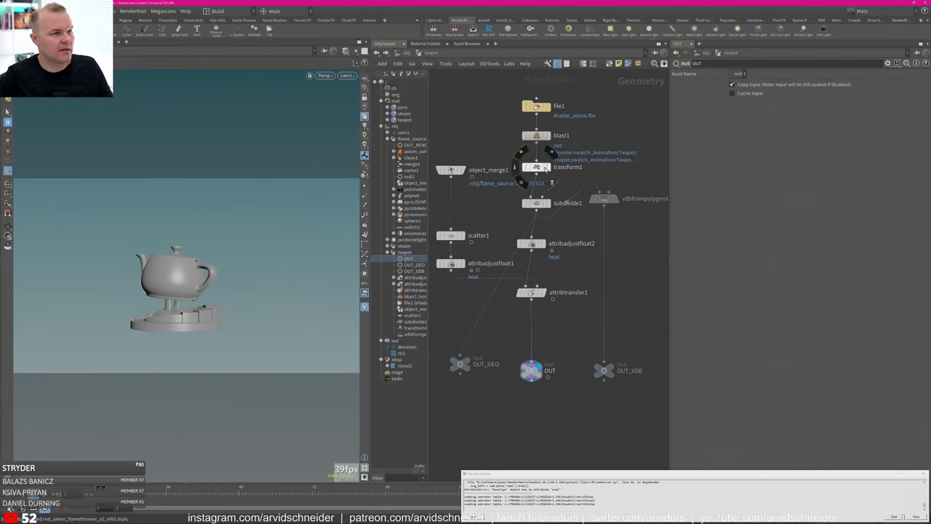
Step through the teapot's transform1, subdivide1, attribadjustfloat2 and attribtransfer1 nodes and inspect the attribute transfer's geometry information.
left_click(548, 168)
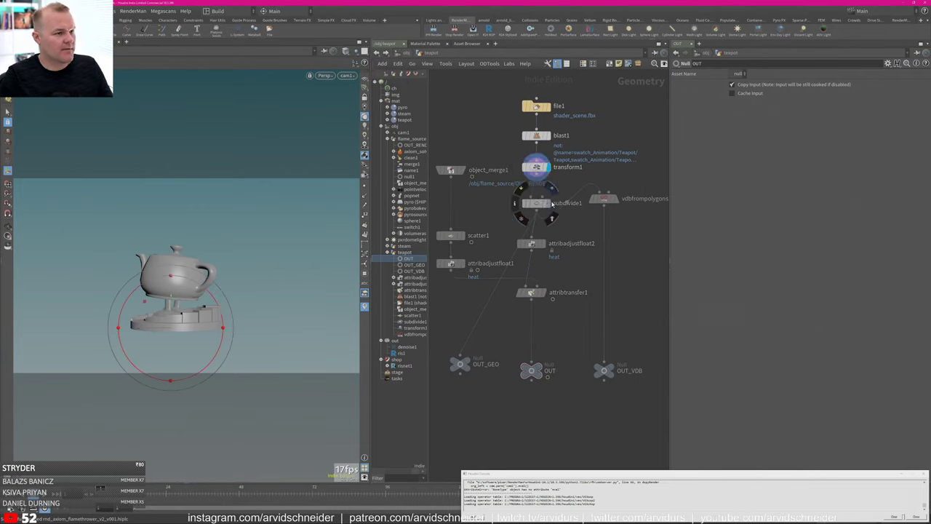
left_click(536, 203)
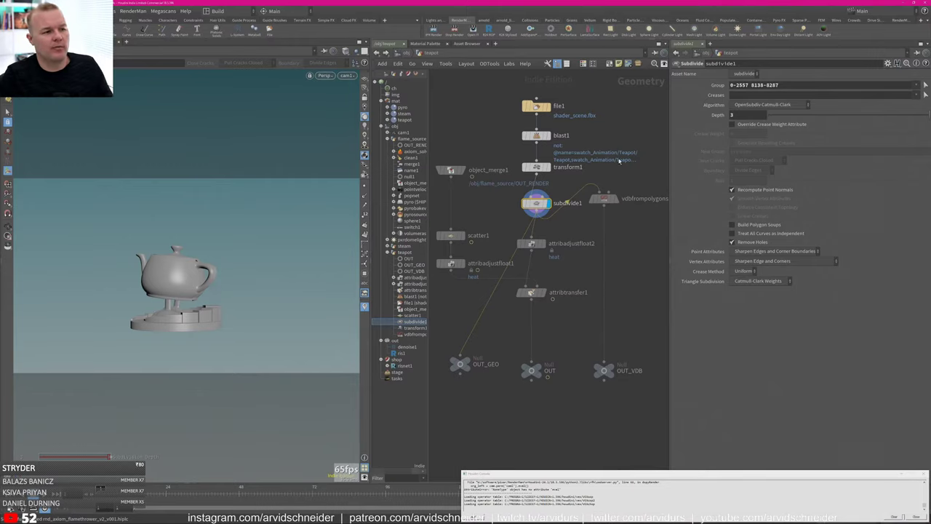
left_click(532, 245)
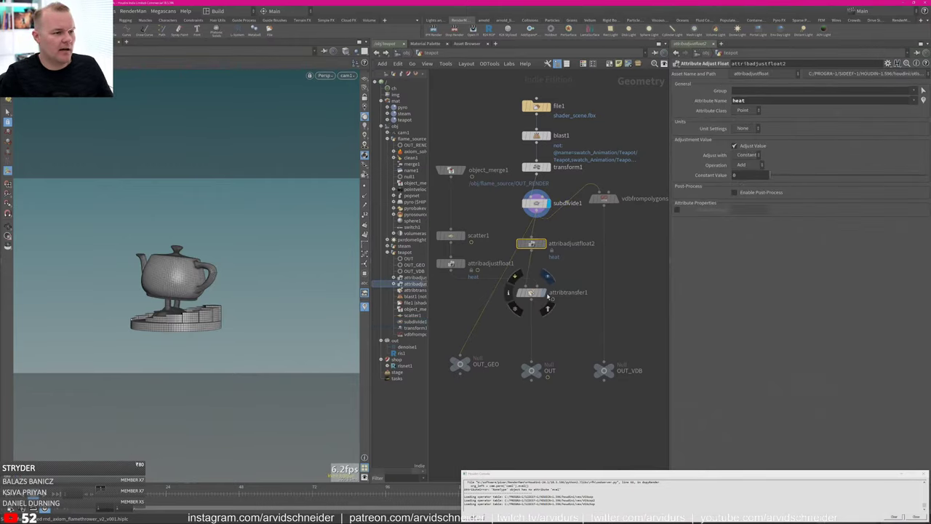
left_click(537, 294)
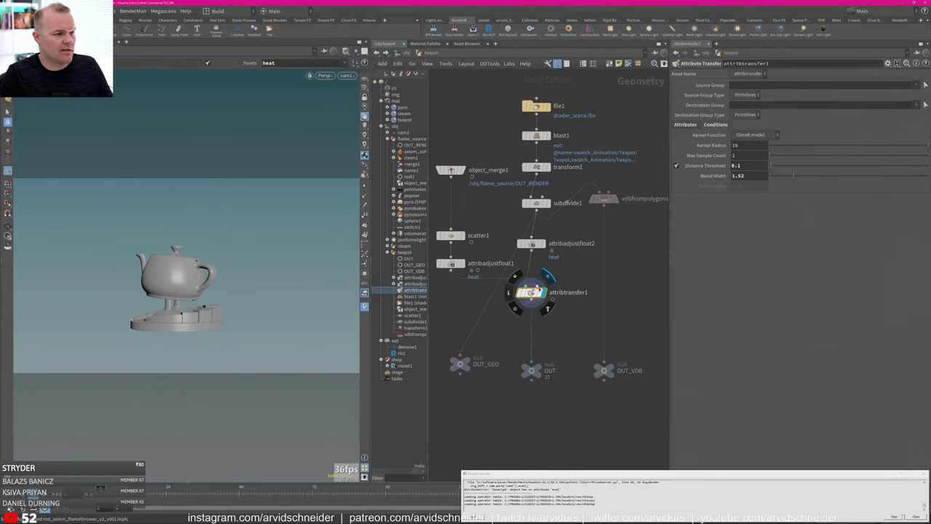
middle_click(540, 287)
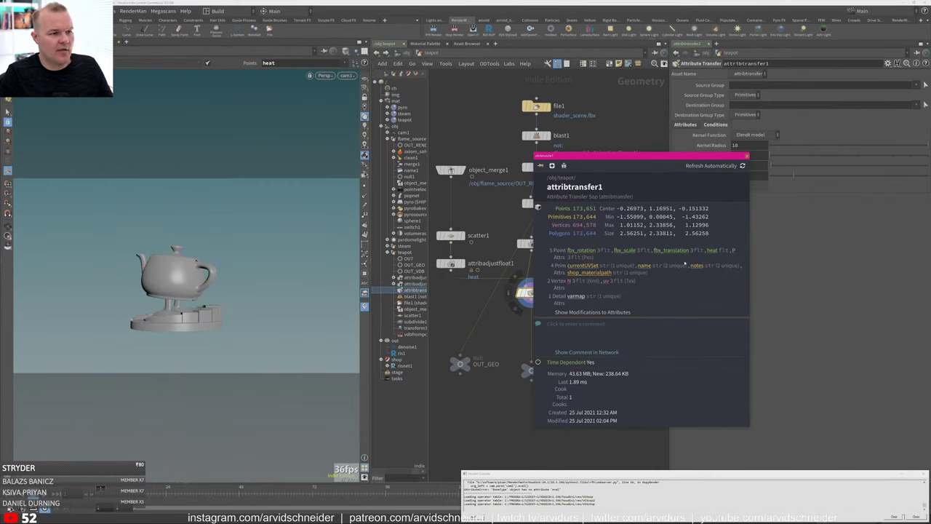
left_click(744, 157)
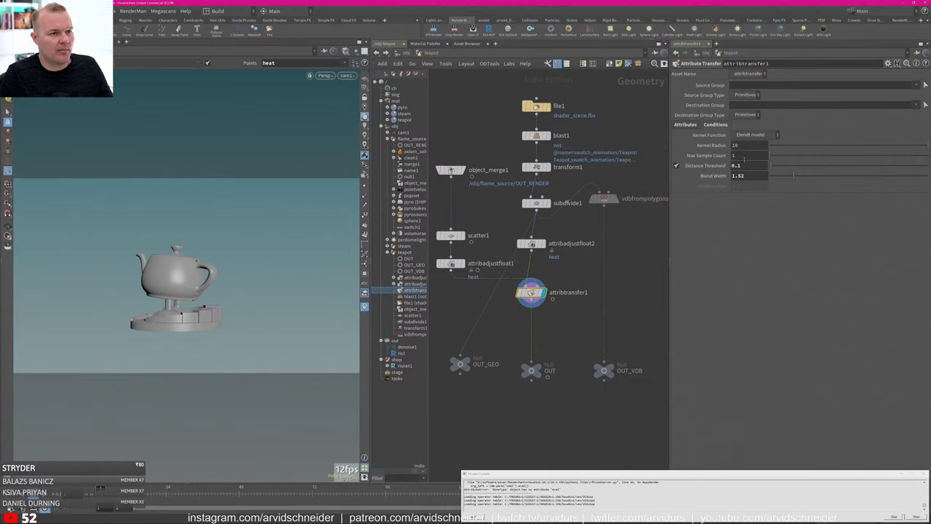
Scrub the timeline to frame 46 to preview the heat on the teapot, and hide the flame and teapot at object level.
left_click_drag(195, 491, 101, 495)
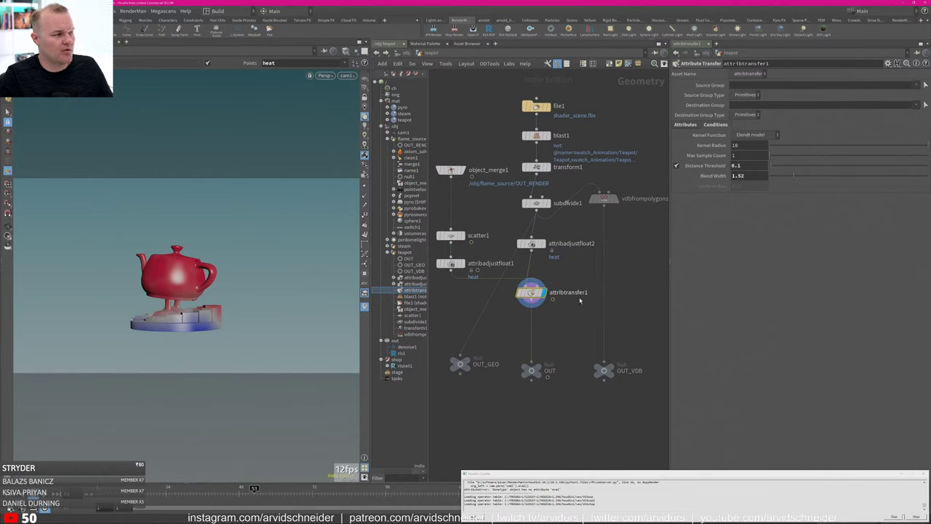
left_click_drag(254, 489, 233, 489)
key("u")
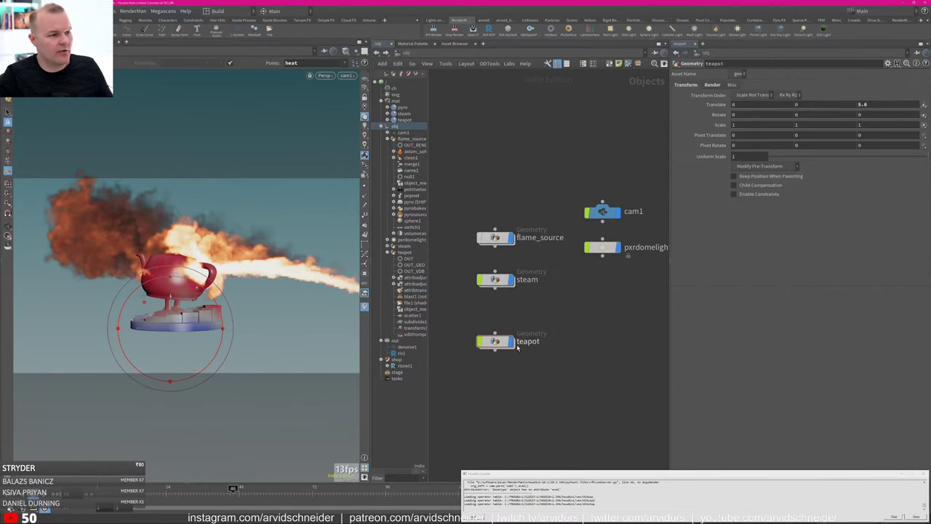
left_click(511, 342)
left_click(511, 280)
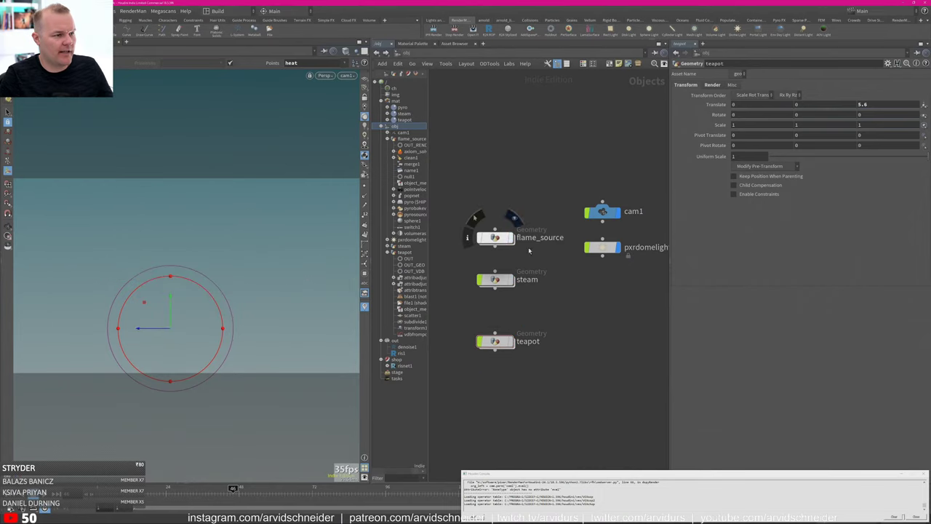
Open the steam object's network, display sphere1, and examine the sourcing settings of axiom_sourceShape2.
left_click(496, 280)
double_click(499, 281)
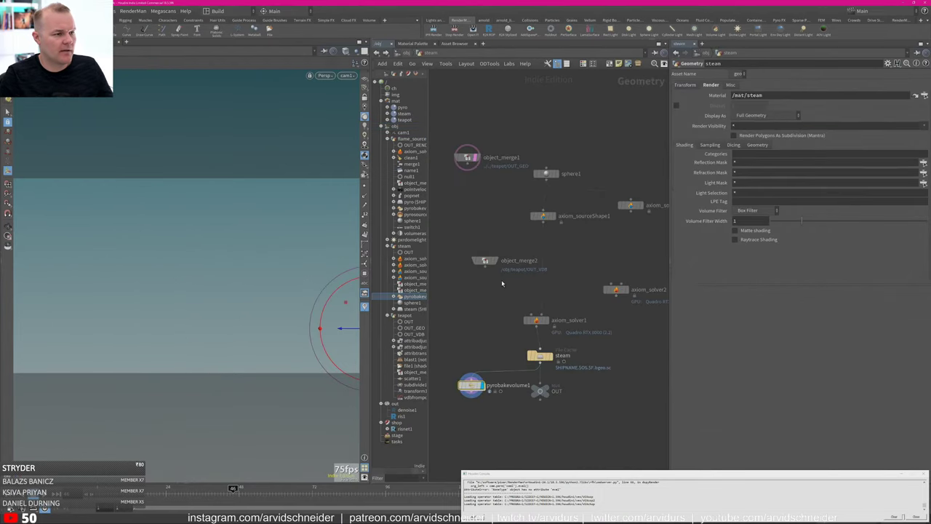
left_click(556, 173)
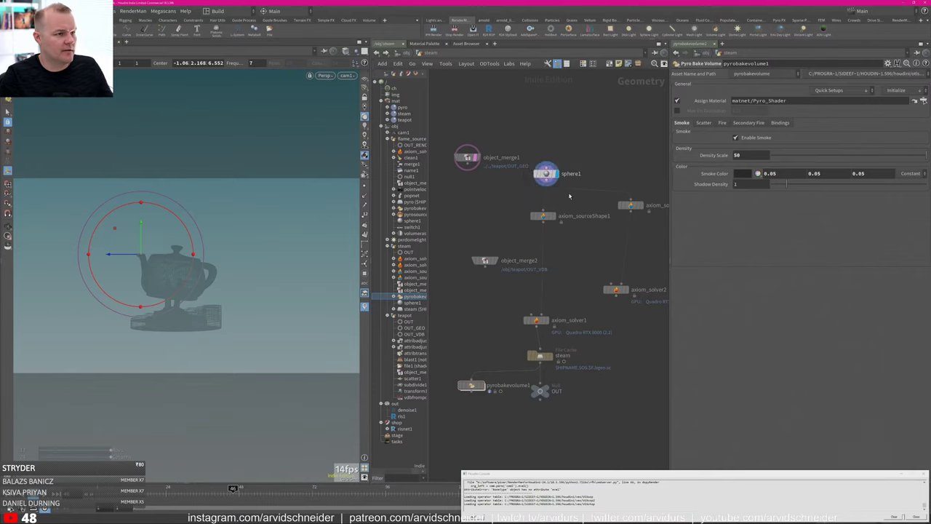
middle_click_drag(577, 239, 528, 239)
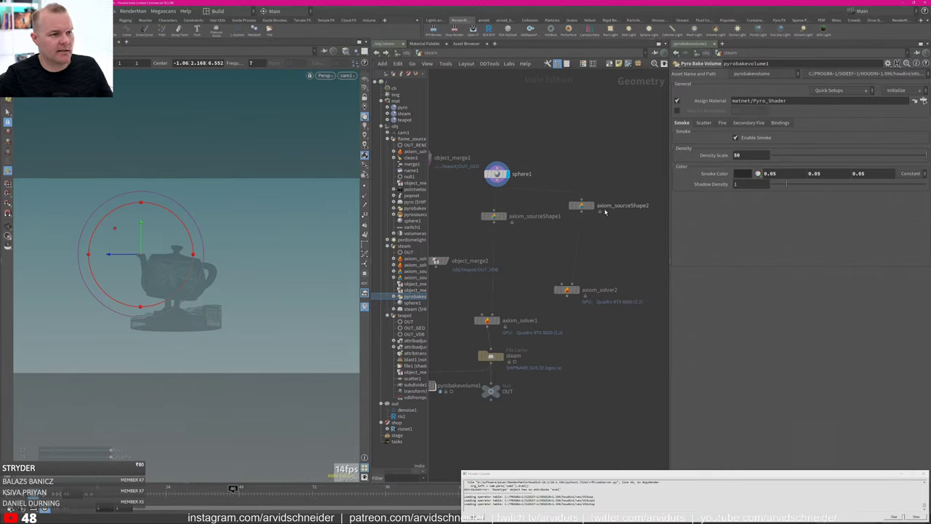
left_click_drag(587, 206, 586, 209)
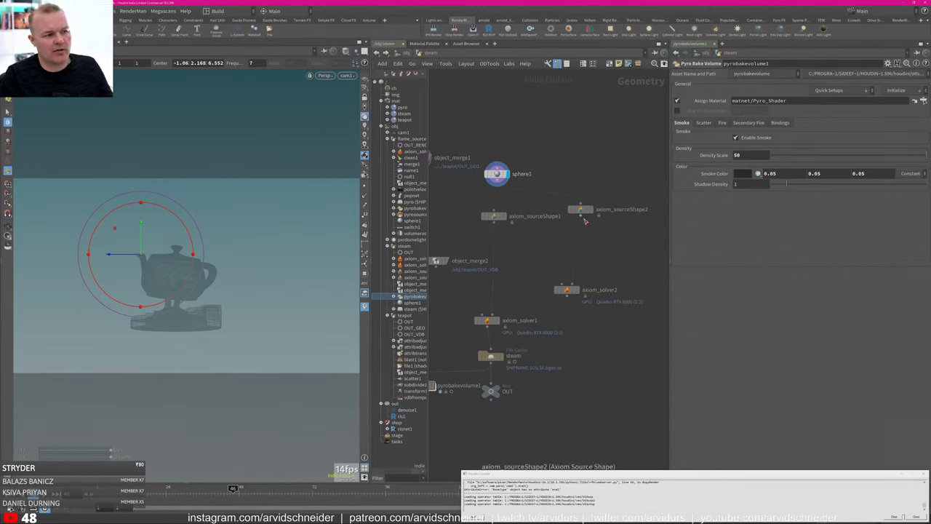
mouse_move(579, 211)
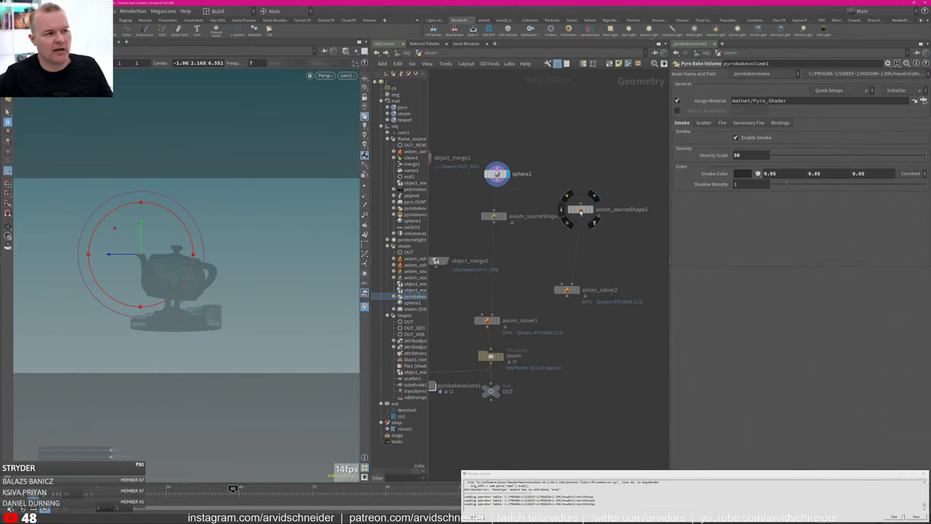
left_click(580, 210)
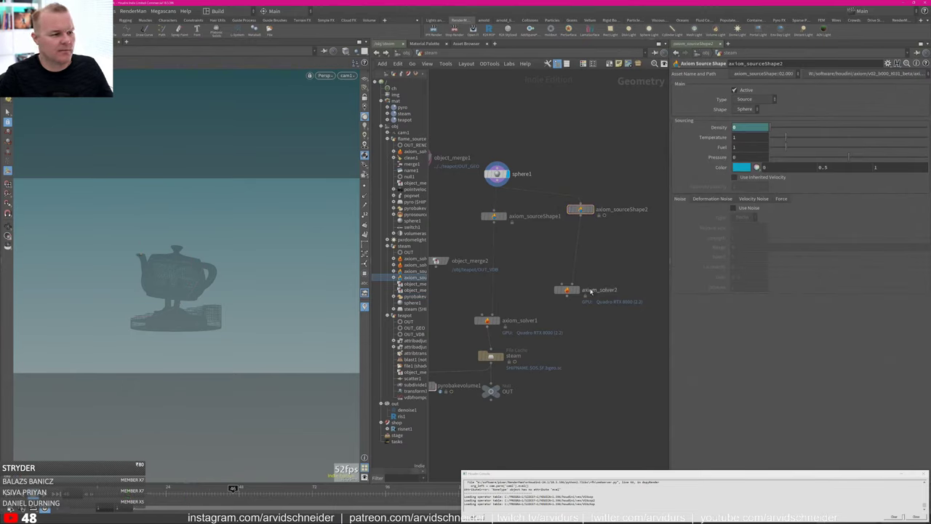
Display the steam file cache, scrub the timeline to about frame 86, and switch the display to pyrobakevolume1.
middle_click_drag(515, 331, 575, 310)
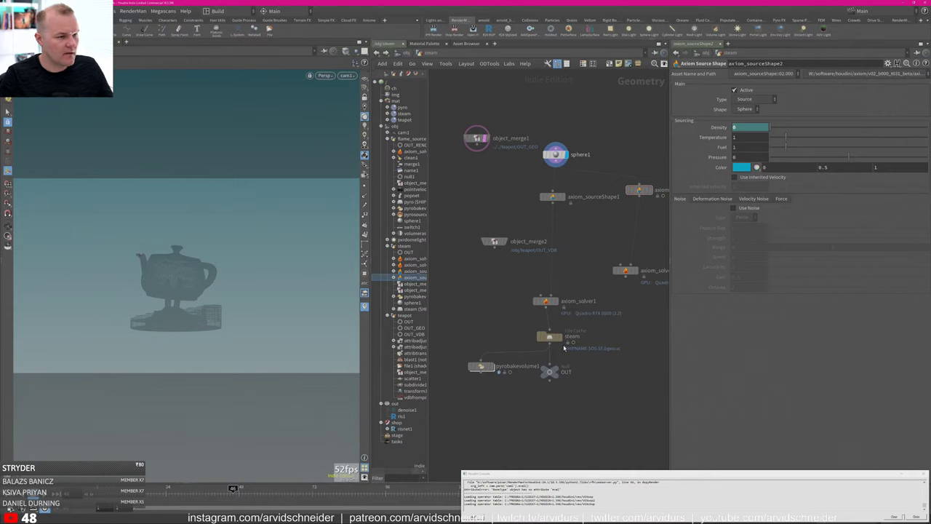
left_click(549, 335)
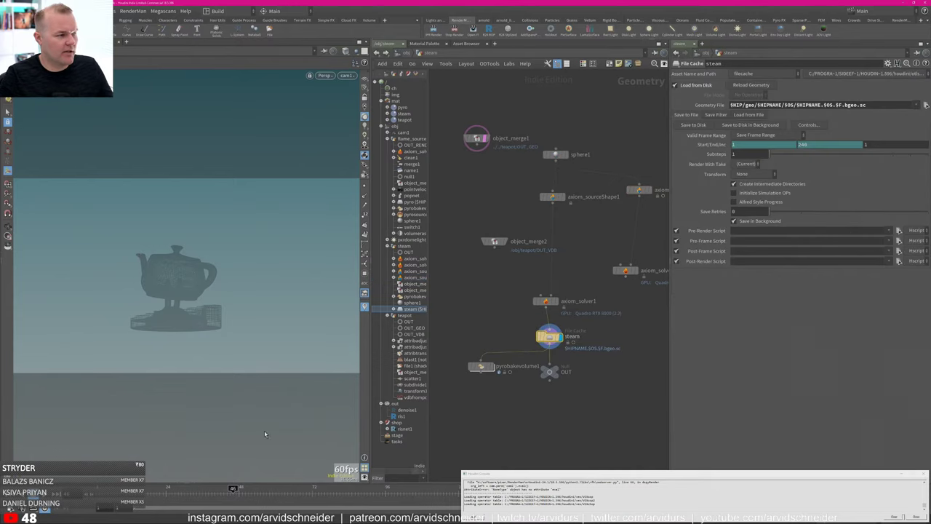
left_click_drag(102, 488, 355, 483)
left_click(493, 368)
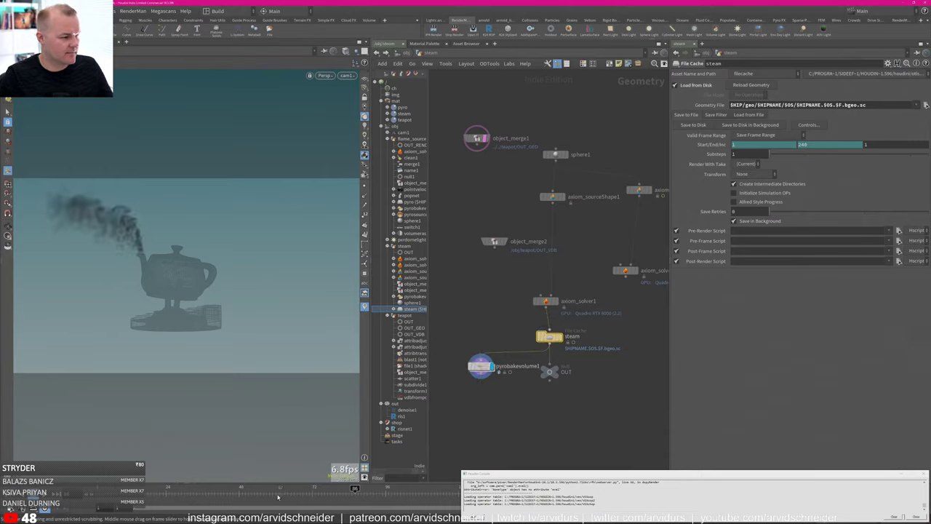
Scrub the timeline to about frame 87 to preview the shaded steam, and check axiom_solver1's wind settings and the steam file cache.
left_click_drag(275, 491, 358, 488)
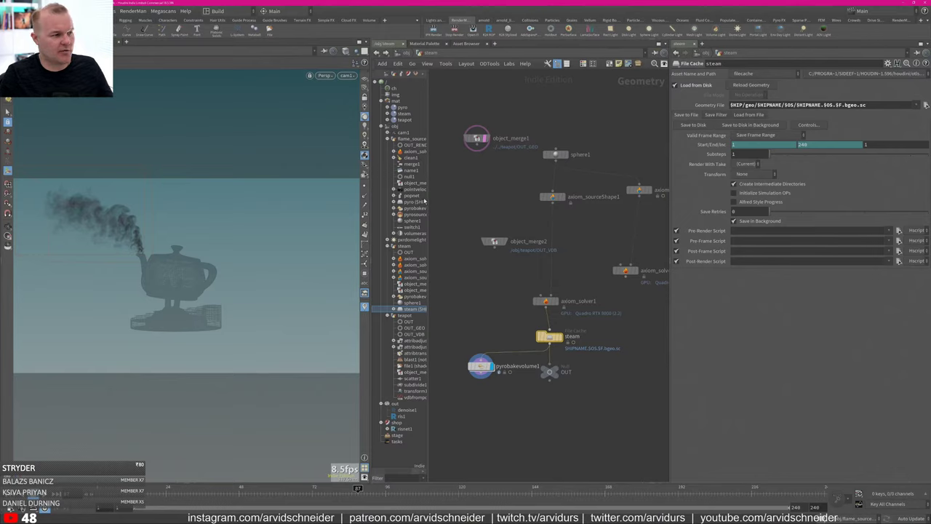
key("shift+w")
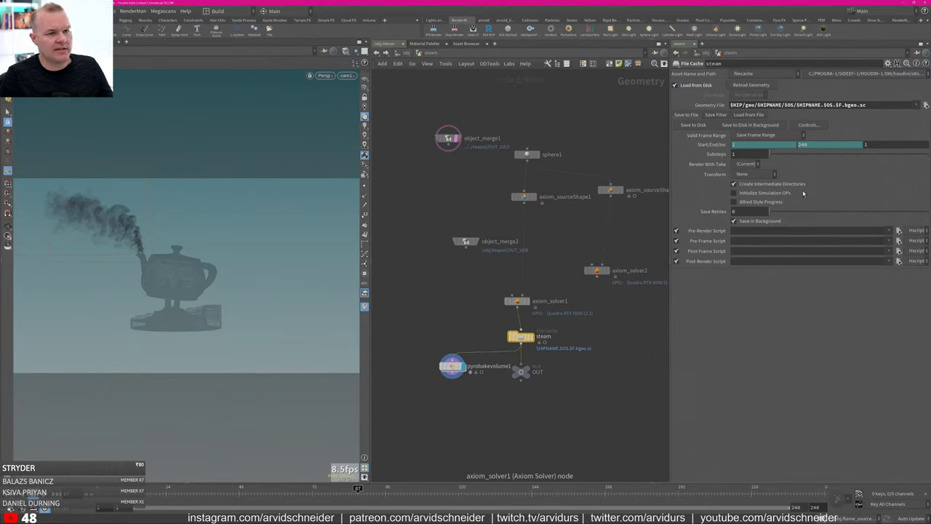
left_click(515, 301)
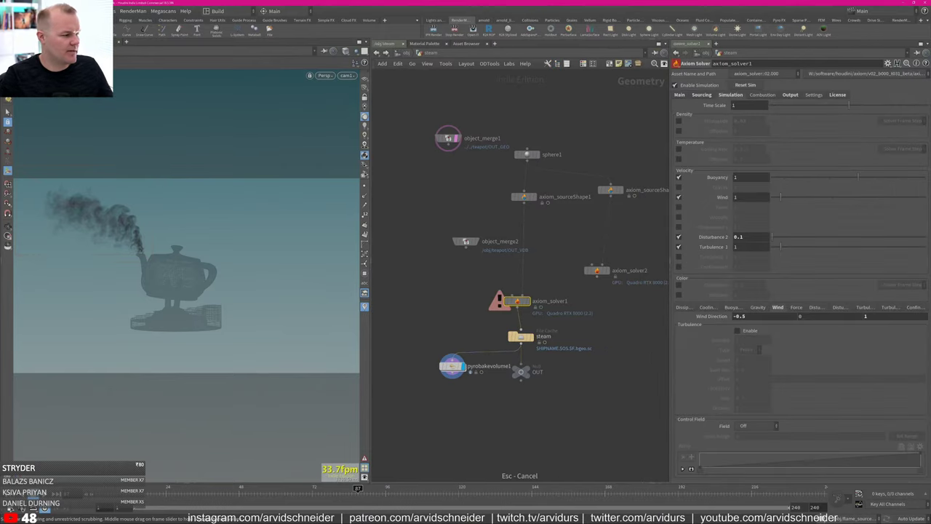
left_click(520, 336)
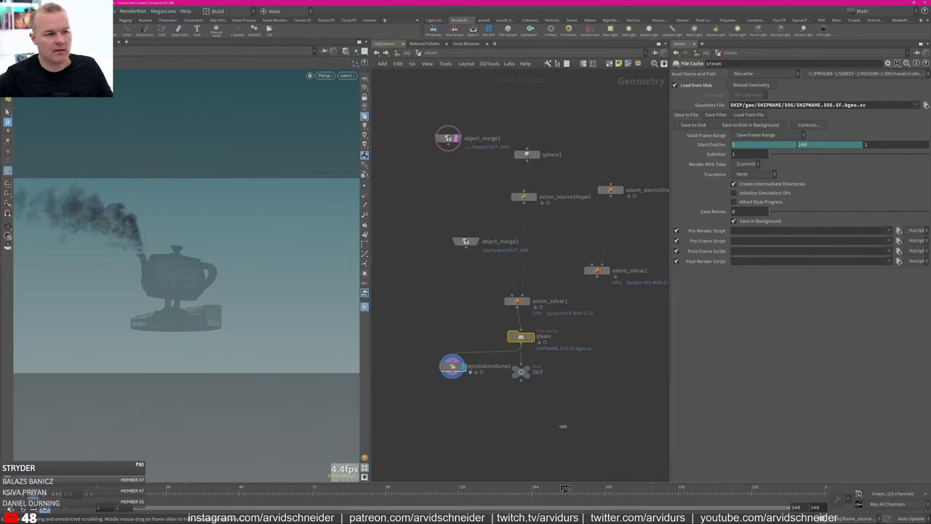
Open the flame_source object's network, scrub through popnet's particles, inspect pyrosource1, and display volumerasterizeattributes1.
key("u")
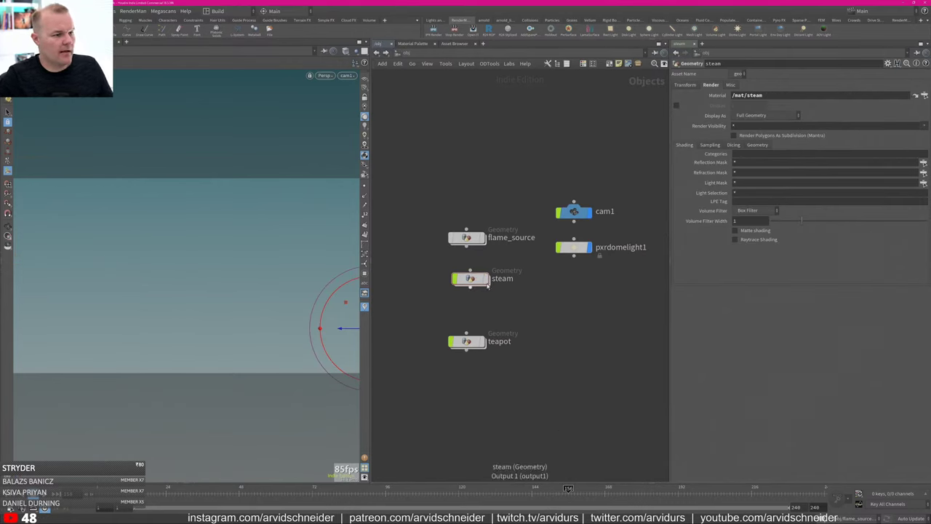
double_click(467, 237)
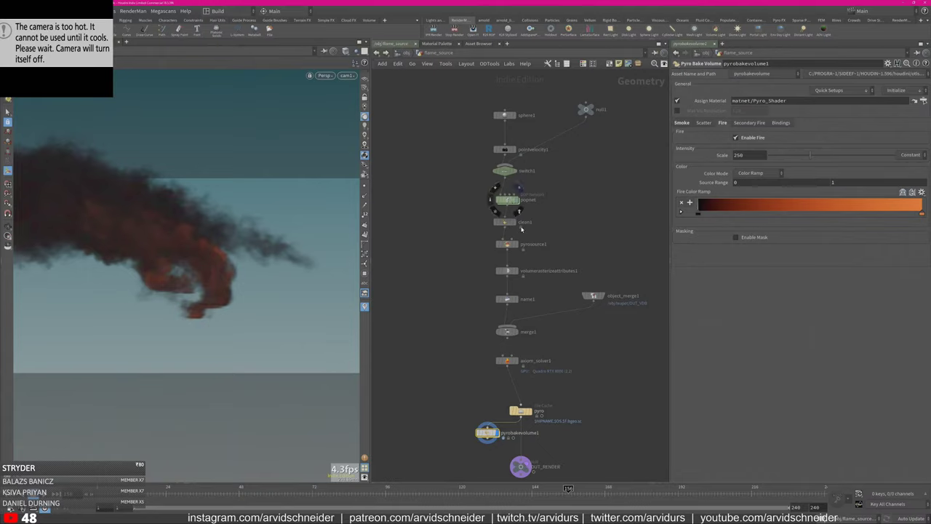
left_click(517, 200)
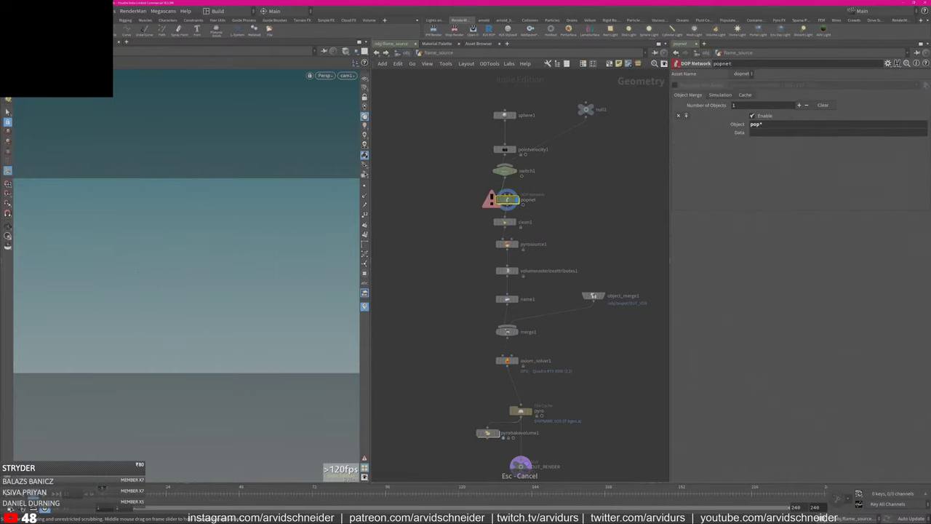
left_click_drag(145, 493, 241, 495)
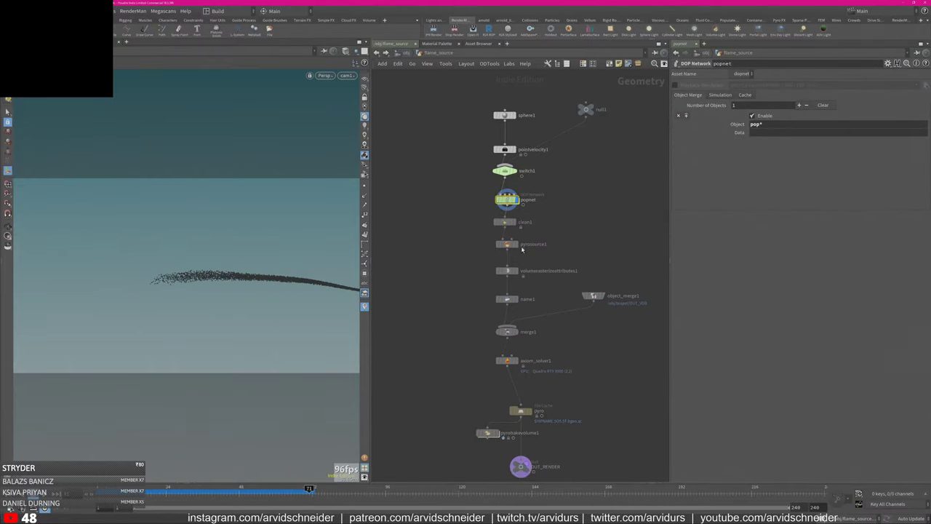
left_click(508, 244)
left_click(519, 276)
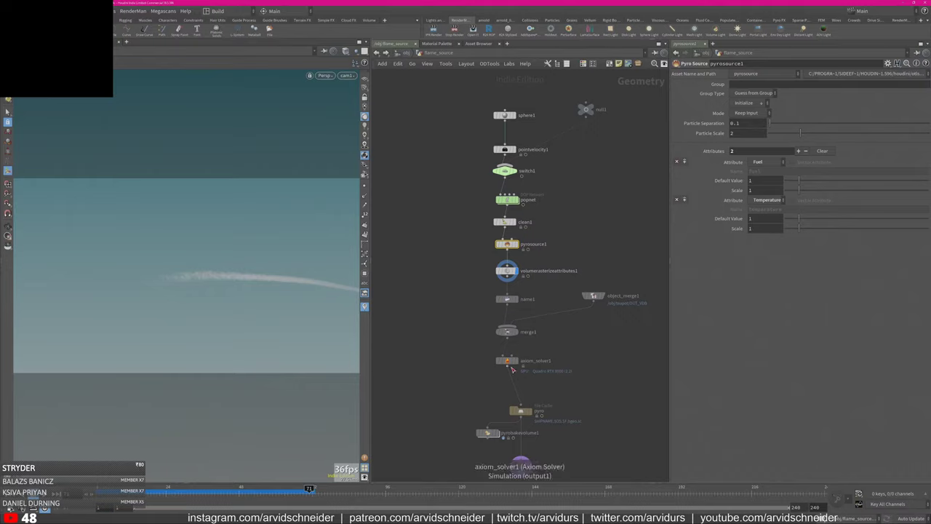
Display axiom_solver1 and wire it directly into pyrobakevolume1 to preview the live flame simulation.
mouse_move(518, 368)
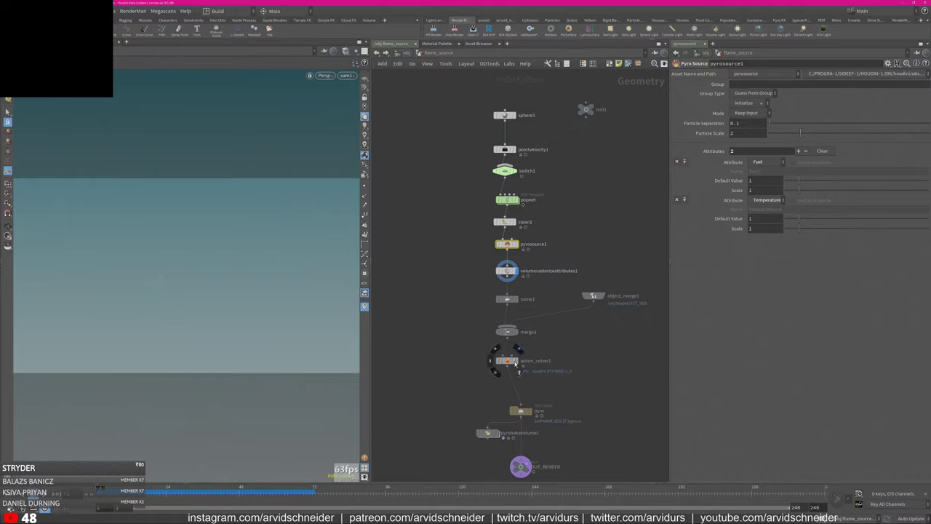
left_click(518, 367)
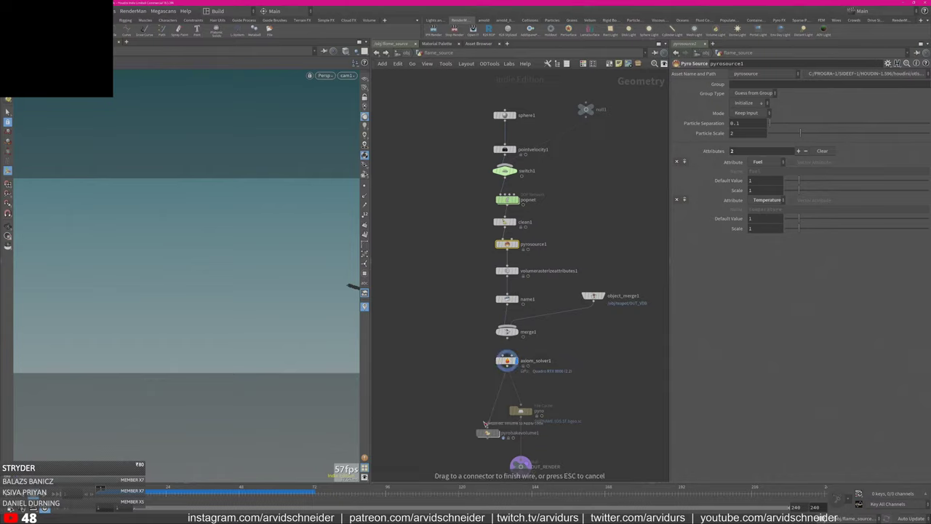
left_click(486, 433)
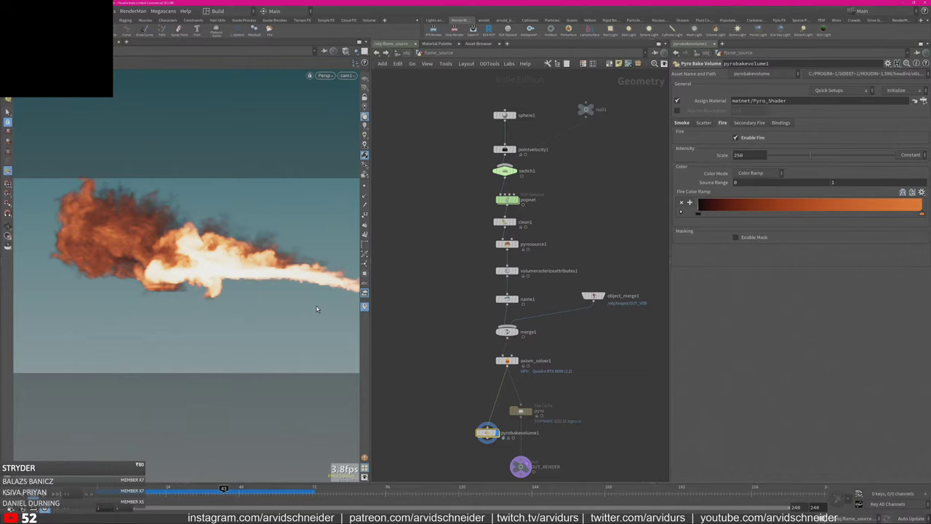
Set axiom_solver1's Division Size to 0.02 and rerun the simulation from the first frame.
left_click(506, 360)
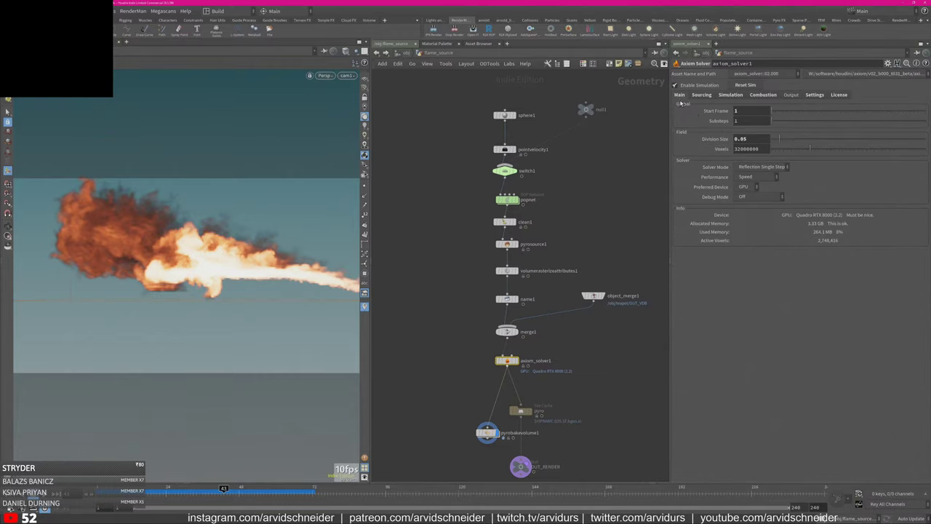
key("ctrl+Up")
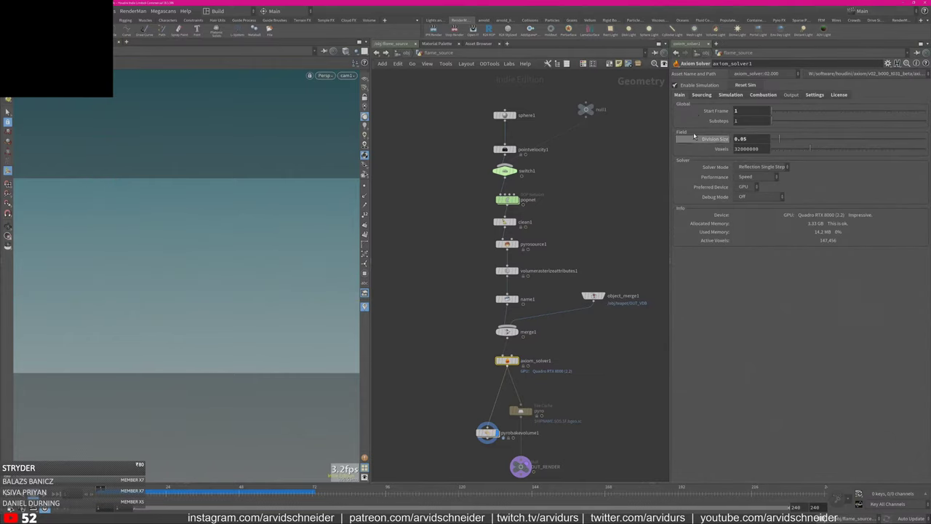
left_click(755, 141)
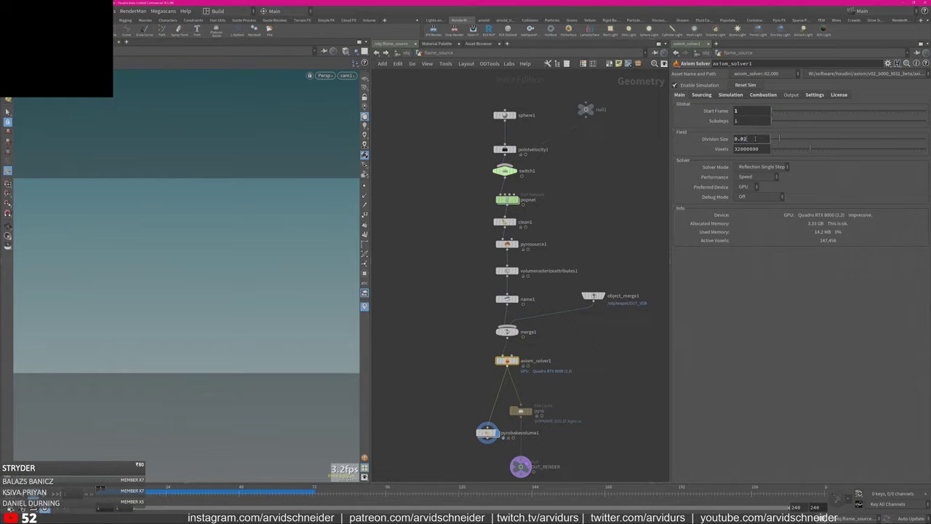
key("Return")
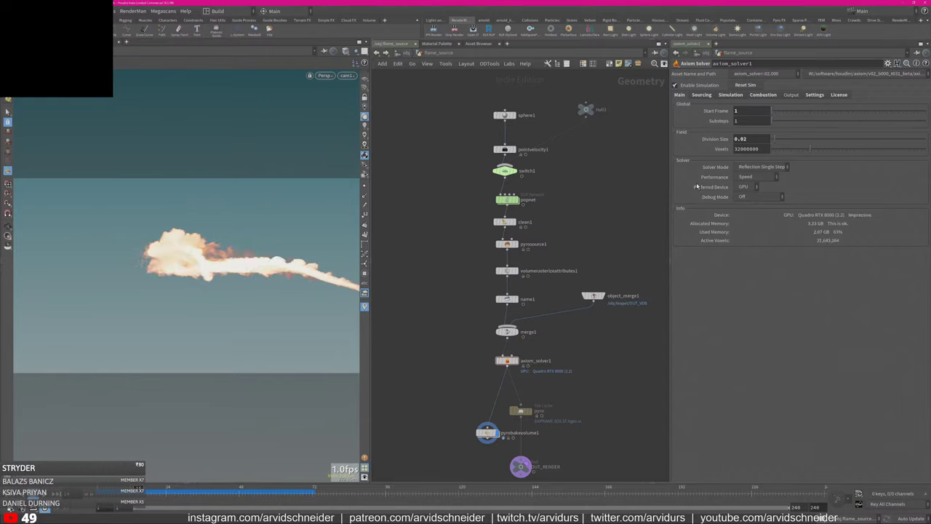
Set axiom_solver1's Division Size to 0.05, reconnect the pyro file cache to pyrobakevolume1, and display the baked volume.
left_click(743, 139)
type("0.05")
key("Return")
left_click(530, 412)
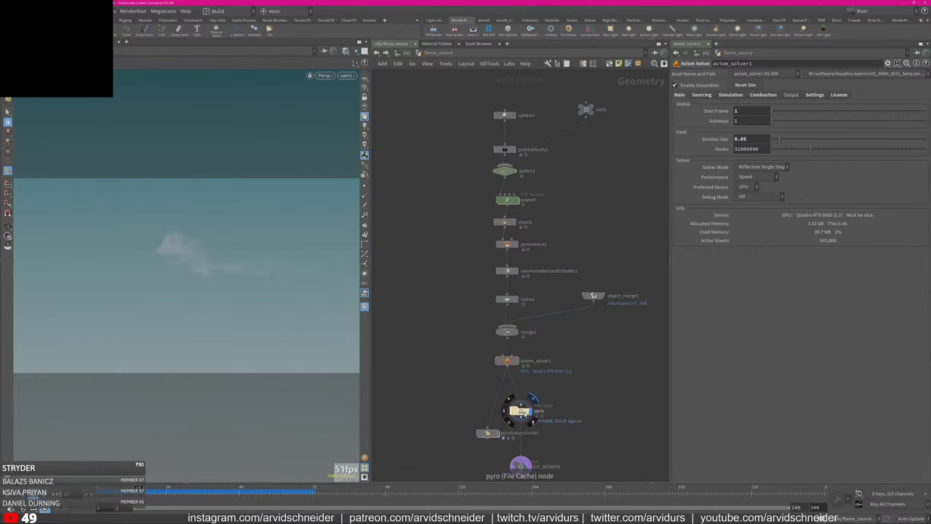
left_click(521, 411)
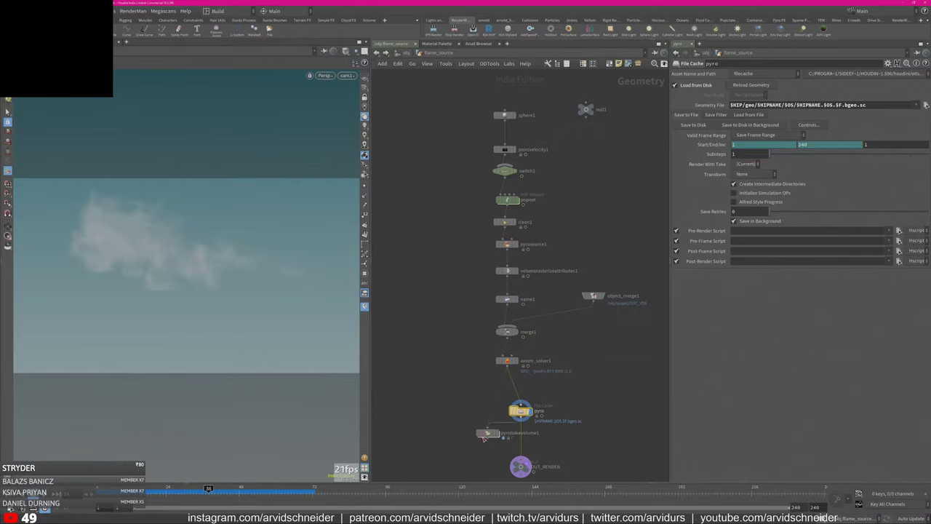
left_click(481, 433)
Scrub the cached flame along the timeline, inspect it from outside the camera view, and stop at frame 57.
left_click_drag(195, 498, 497, 489)
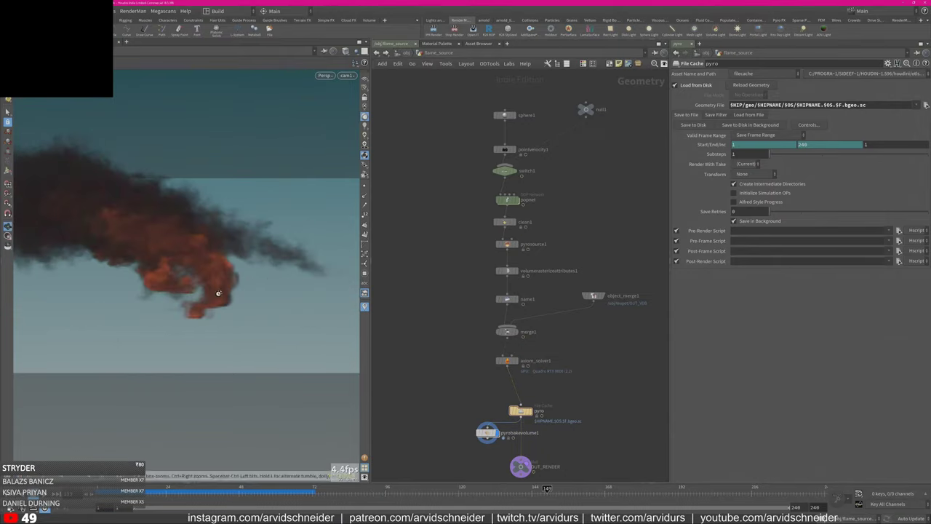
left_click_drag(218, 294, 259, 269, "alt")
right_click_drag(260, 270, 156, 325, "alt")
left_click_drag(156, 324, 271, 297, "alt")
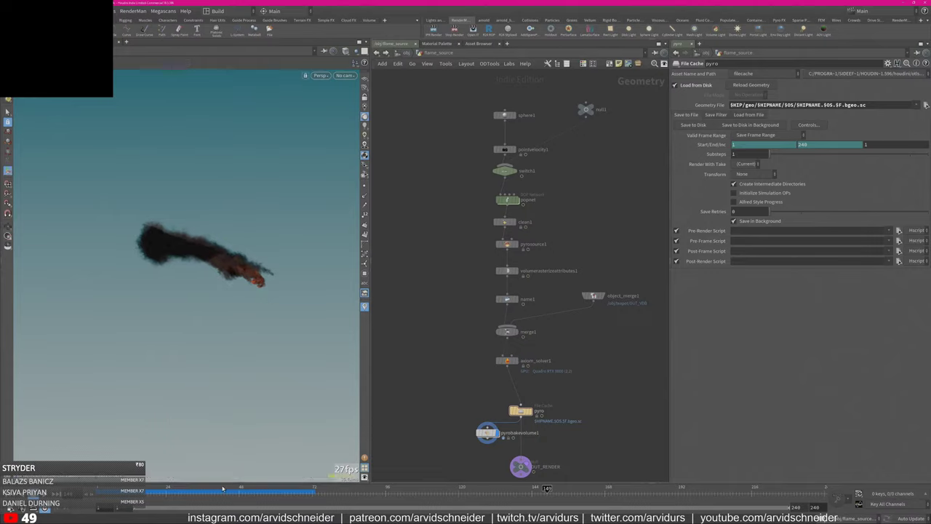
left_click_drag(222, 488, 267, 489)
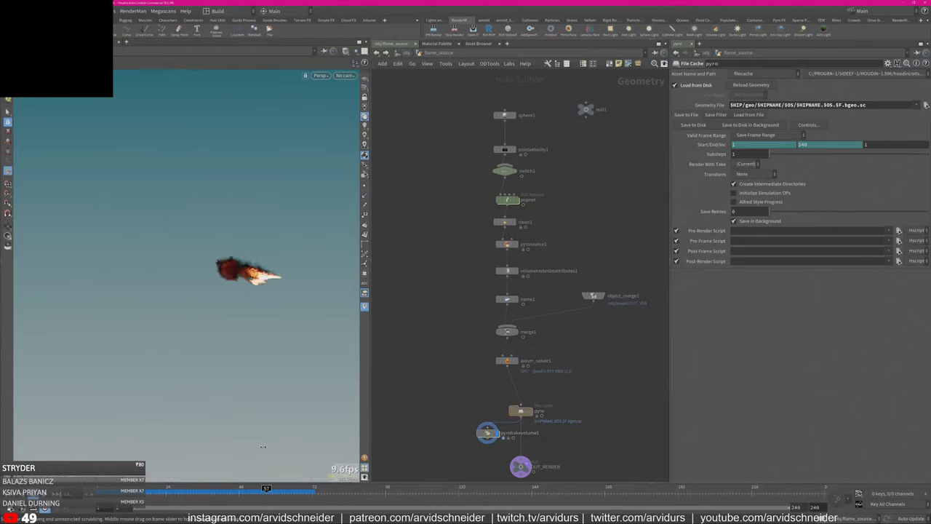
Go to the material assigned in flame_source's render settings and open the pyro material's network.
key("u")
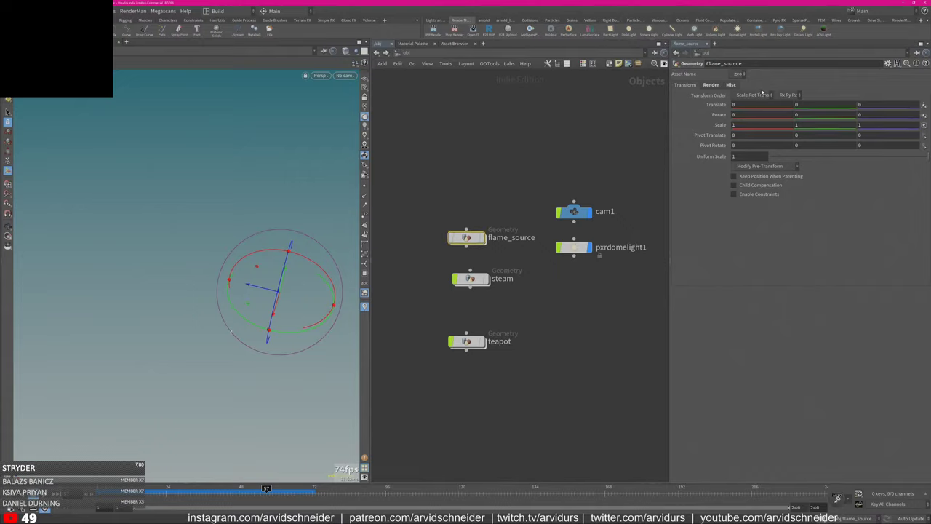
left_click(712, 85)
left_click(915, 95)
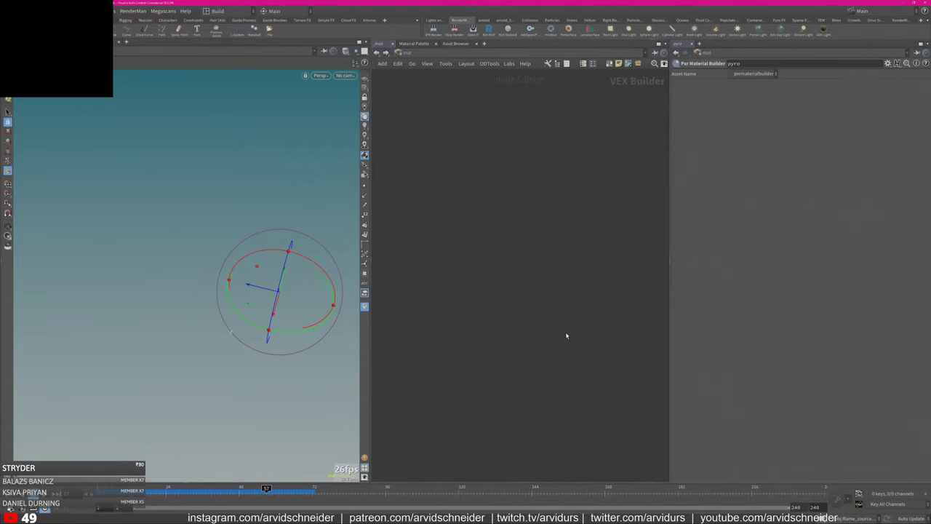
key("h")
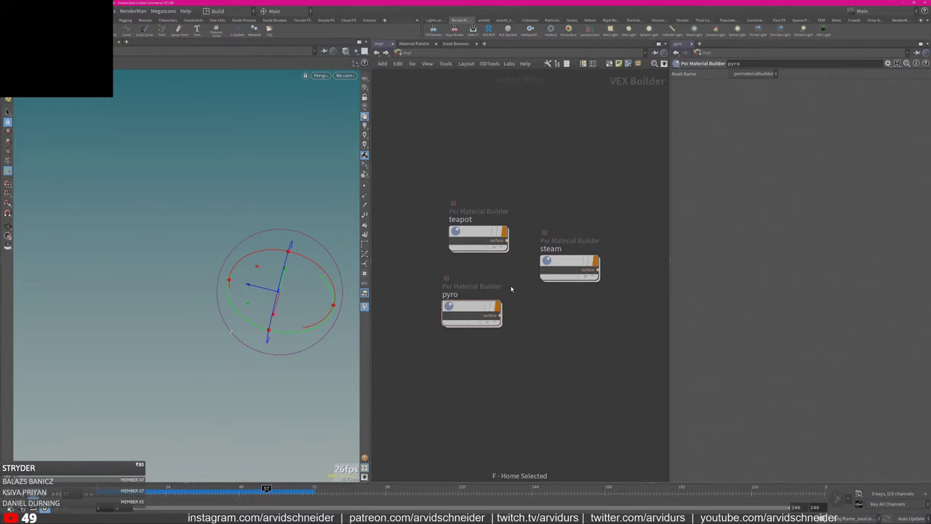
double_click(460, 309)
Move the density primvar node farther from pxrremap1 and inspect the density and temperature primvar settings.
middle_click_drag(564, 241, 626, 217)
scroll(468, 233, "up", 2)
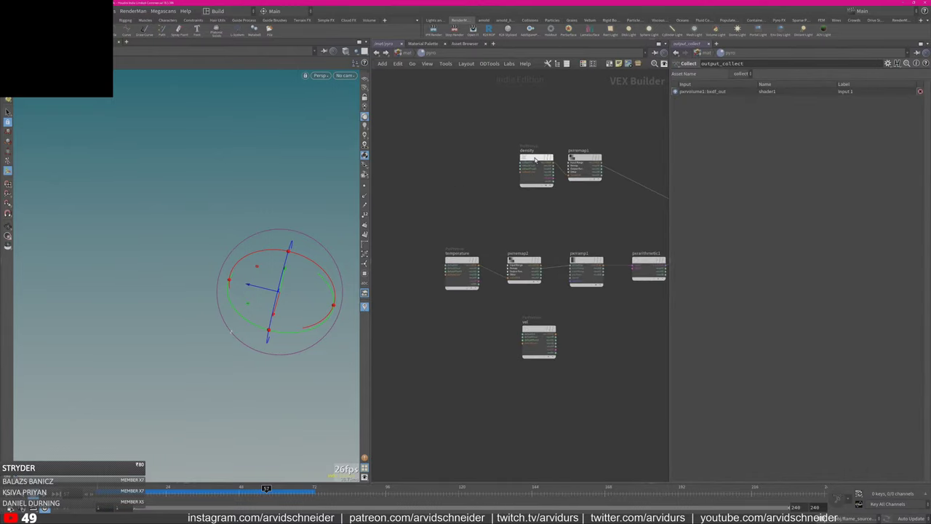
left_click_drag(535, 159, 478, 156)
left_click(478, 166)
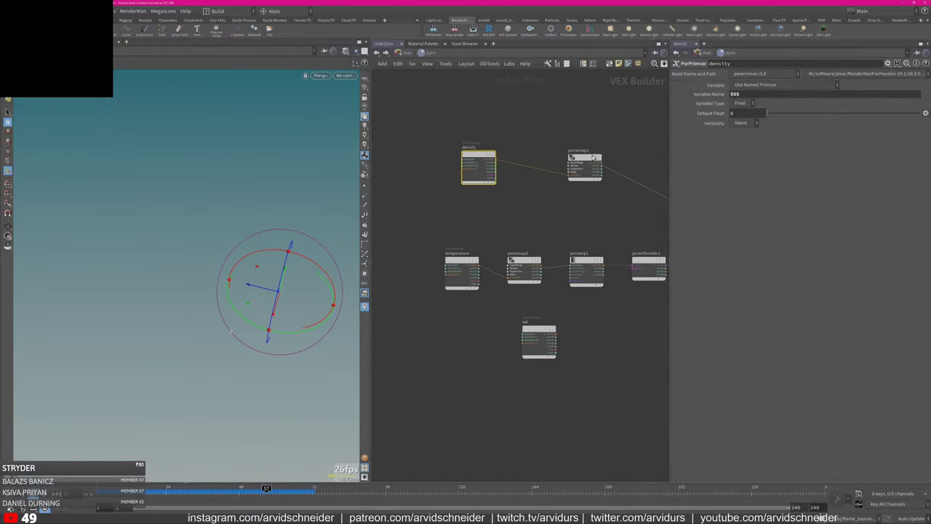
left_click(464, 273)
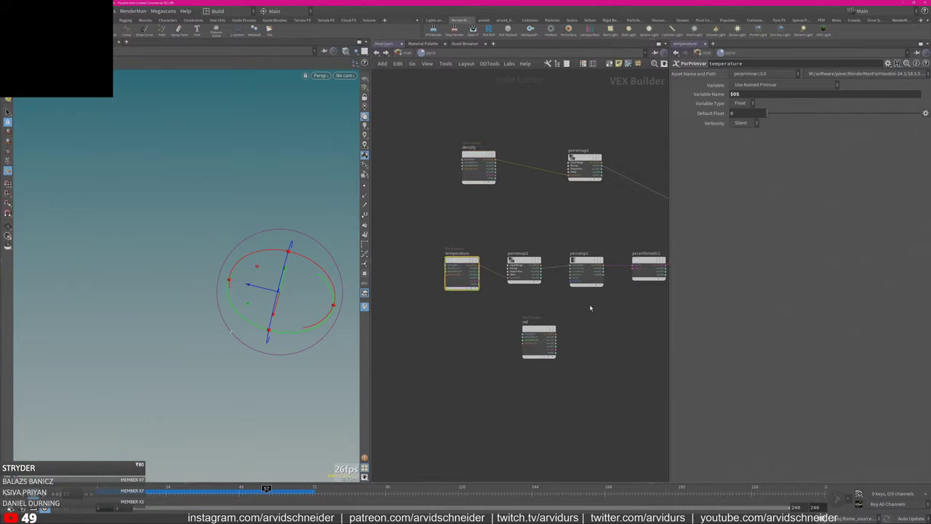
Place the vel primvar node beneath the temperature node and review its vector primvar settings.
key("h")
left_click_drag(482, 334, 406, 333)
scroll(430, 302, "up", 4)
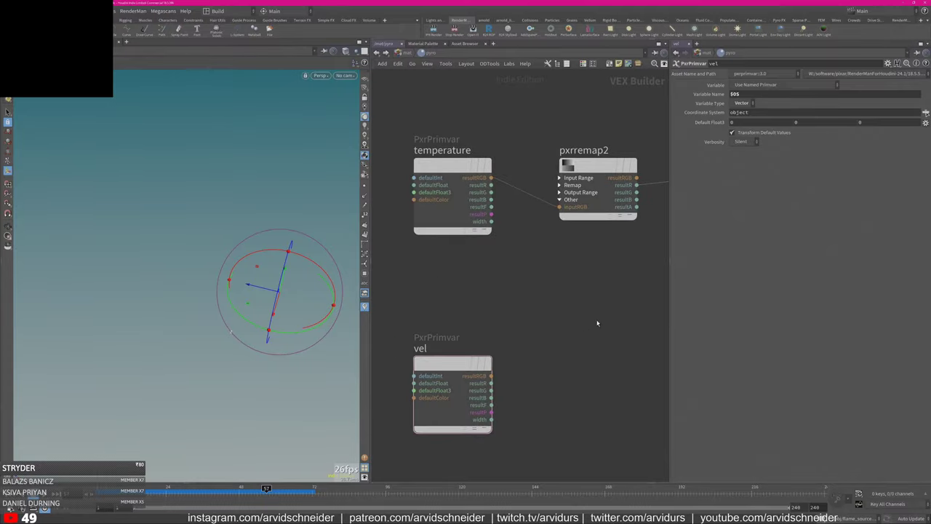
scroll(602, 307, "down", 2)
middle_click_drag(603, 305, 578, 389)
Examine pxrremap2's input range and pxrarithmetic1's operation and input settings in the temperature emission chain.
left_click(568, 279)
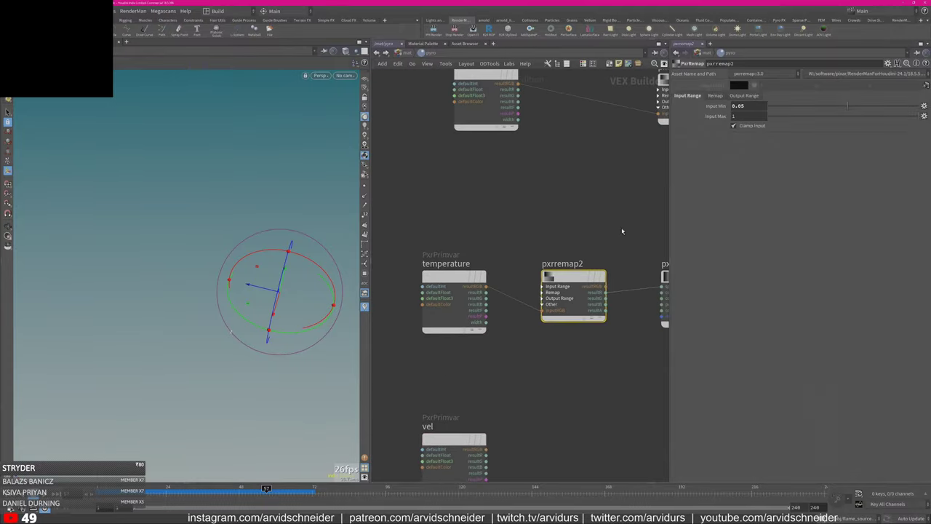
middle_click_drag(626, 233, 531, 224)
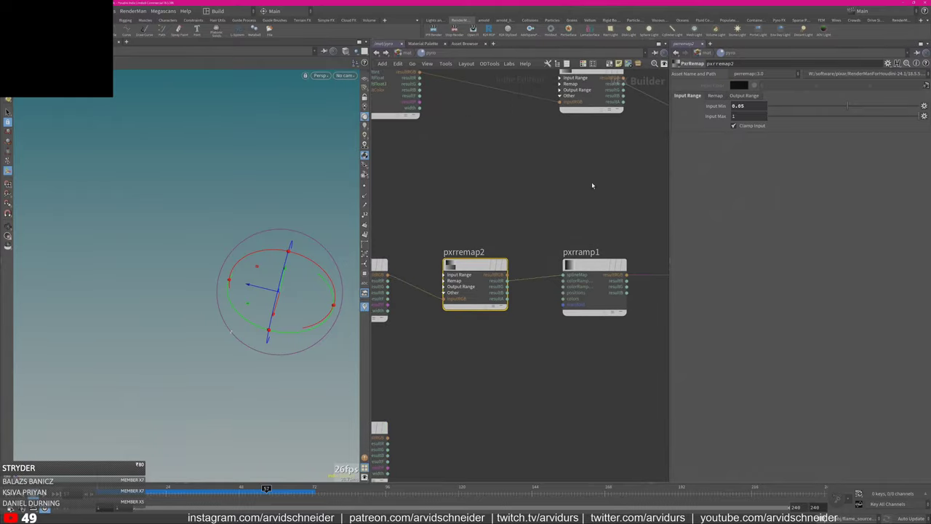
middle_click_drag(601, 223, 471, 265)
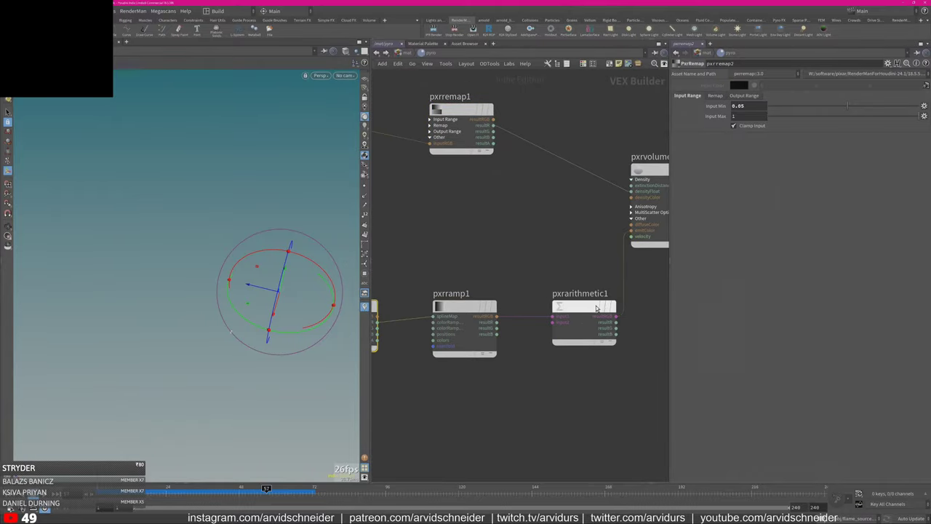
left_click(584, 320)
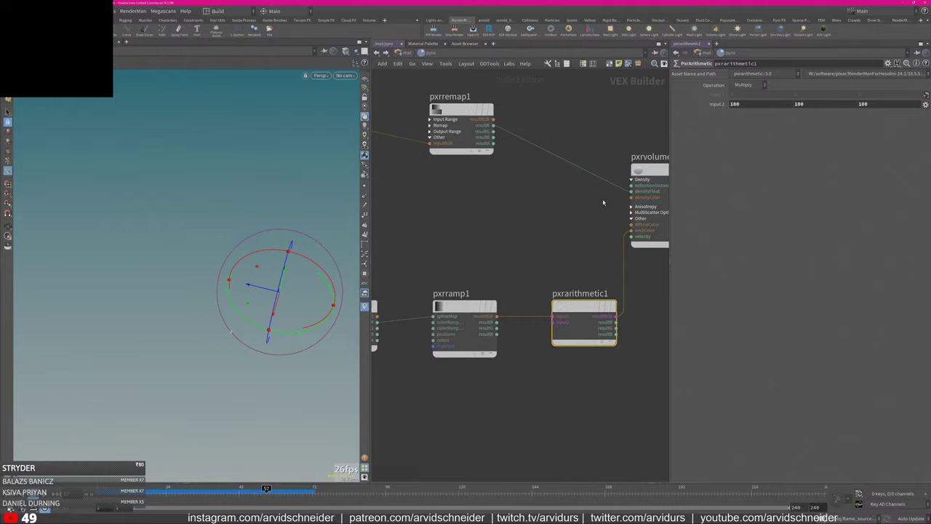
key("Tab")
left_click(537, 257)
Inspect pxrvolume1's settings and read the help for its Light source option.
middle_click_drag(567, 226, 492, 247)
left_click(585, 194)
scroll(617, 142, "down", 1)
middle_click_drag(575, 136, 537, 149)
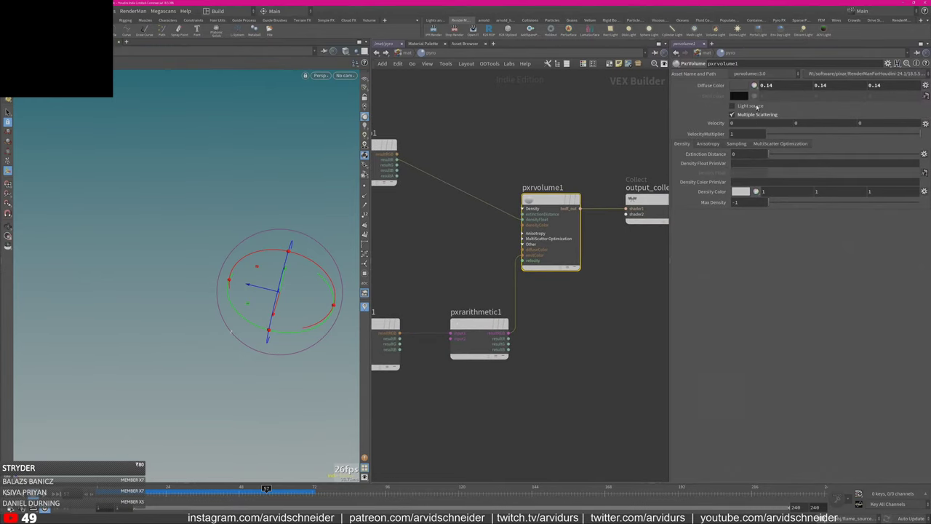
mouse_move(756, 107)
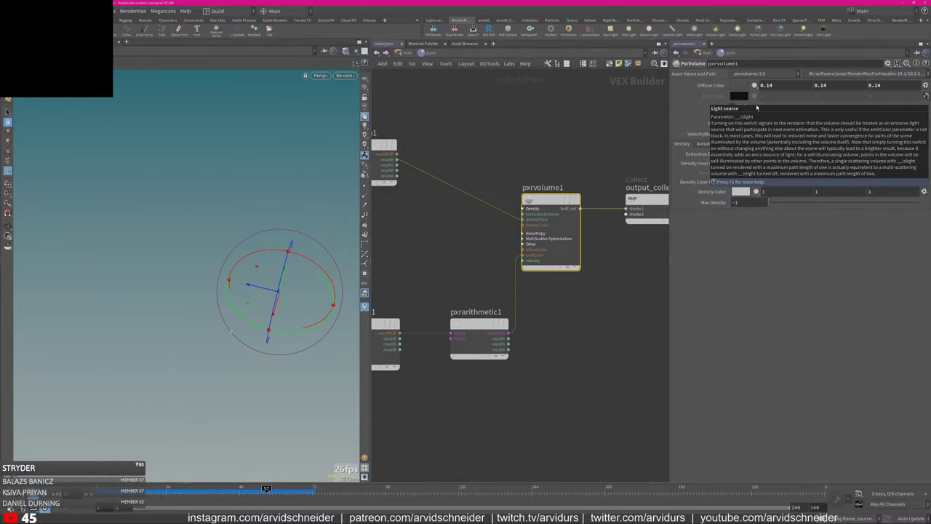
left_click(628, 319)
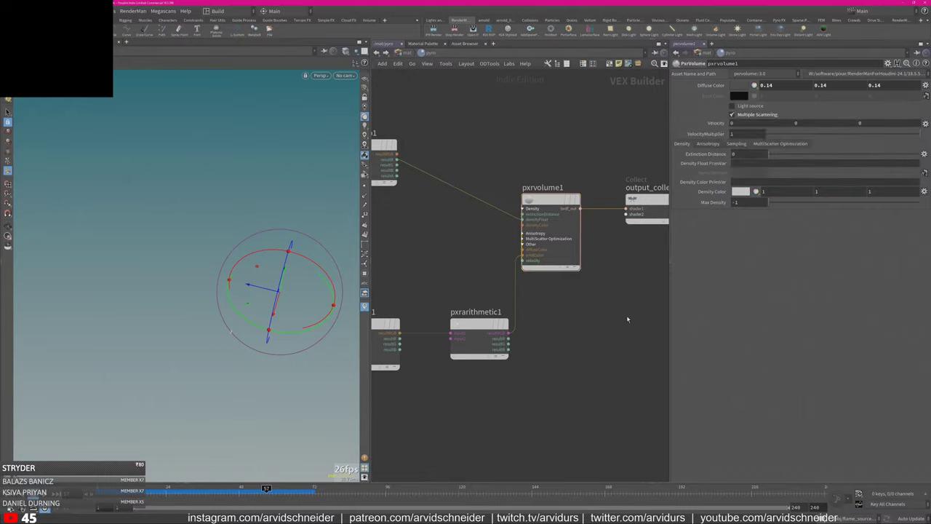
Open the steam material and inspect its density primvar and volume shader nodes.
key("u")
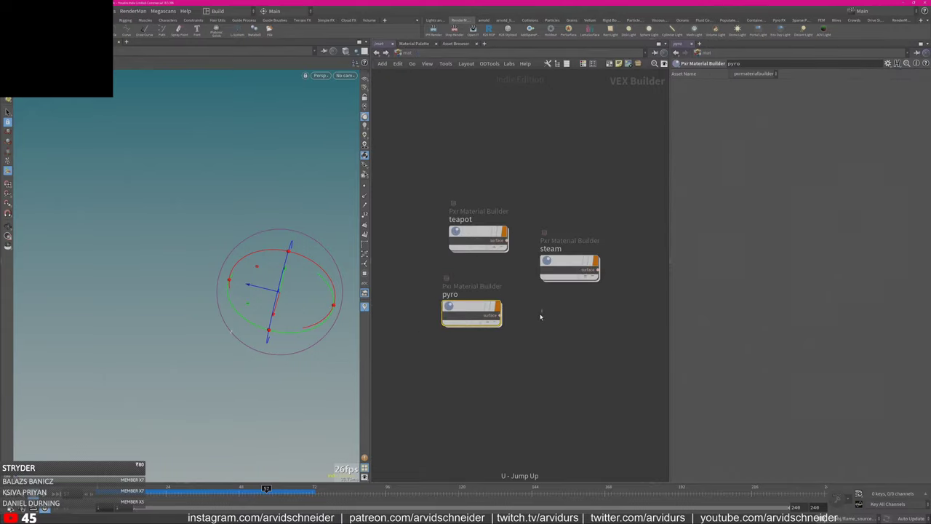
left_click(562, 272)
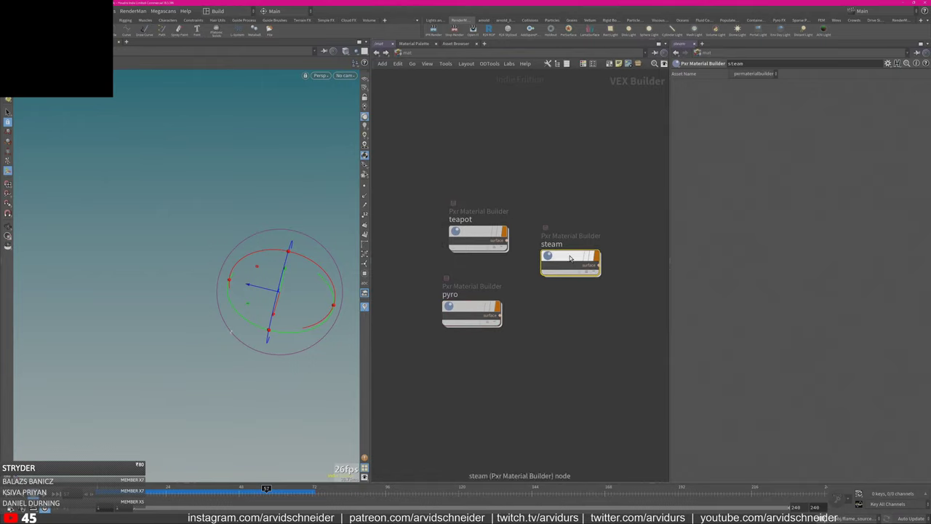
key("i")
left_click(412, 275)
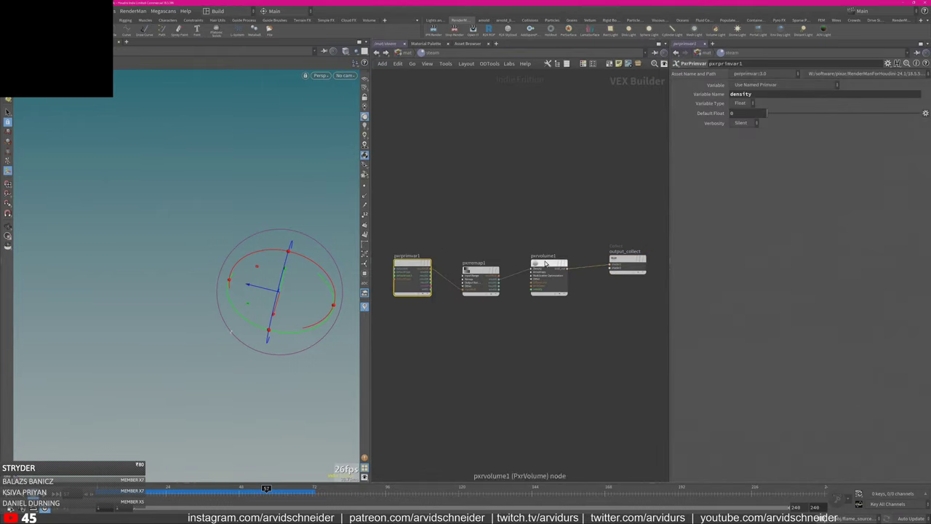
left_click(549, 277)
key("u")
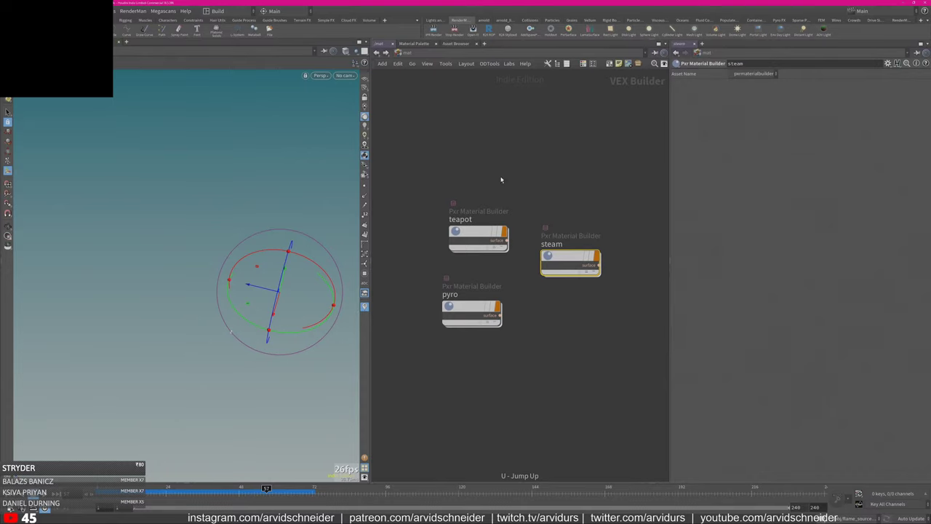
Open the teapot material and examine the variable name read by its pxrprimvar1 node.
double_click(478, 234)
middle_click_drag(501, 171, 579, 148)
scroll(524, 193, "up", 5)
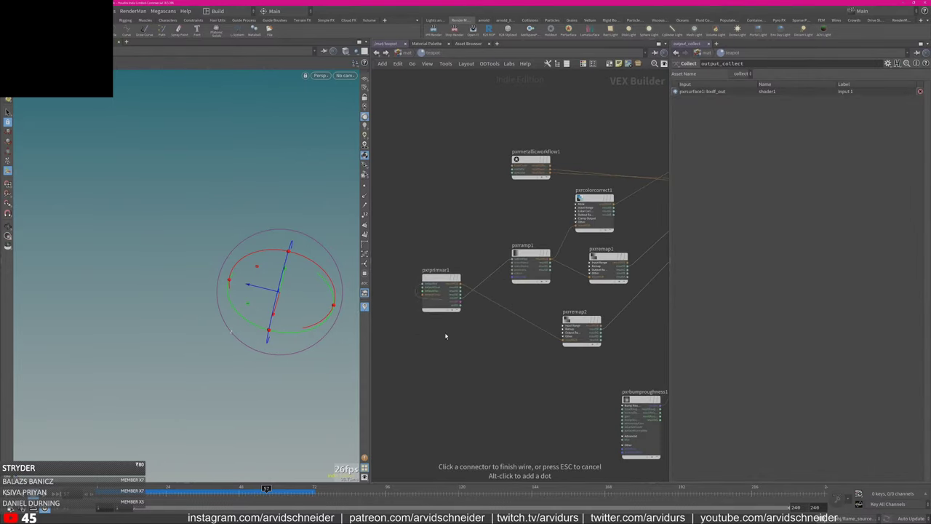
left_click(437, 288)
left_click_drag(744, 95, 728, 95)
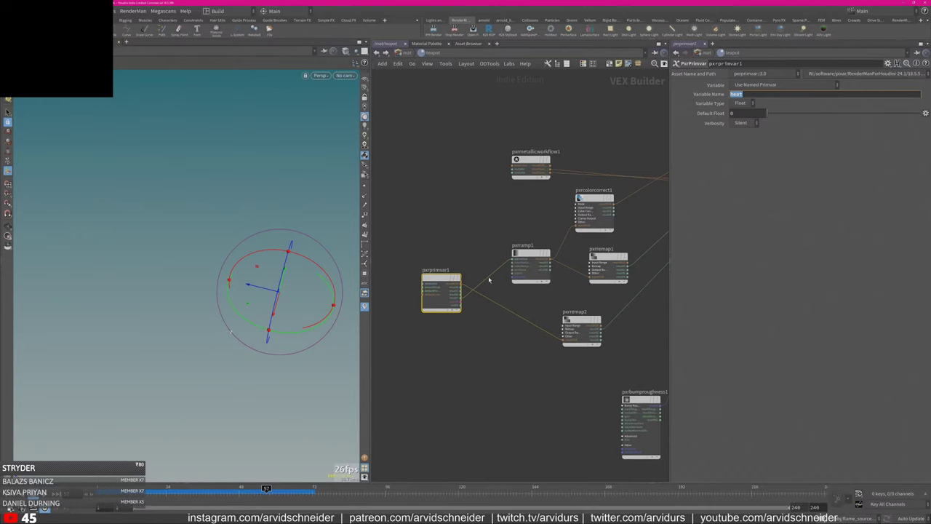
Inspect pxrcolorcorrect1's exposure and color settings and follow its connection into pxrsurface1.
scroll(535, 303, "up", 2)
middle_click_drag(535, 304, 441, 345)
left_click(506, 217)
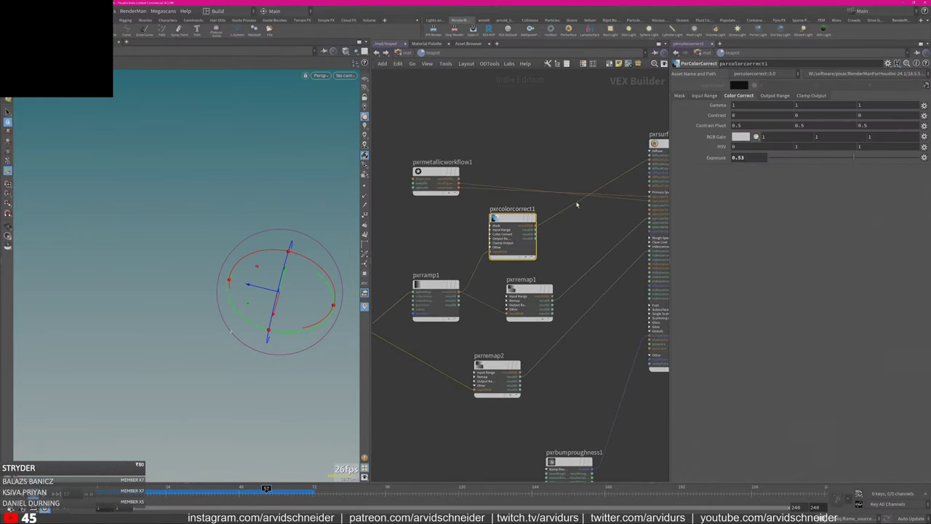
middle_click_drag(611, 200, 582, 178)
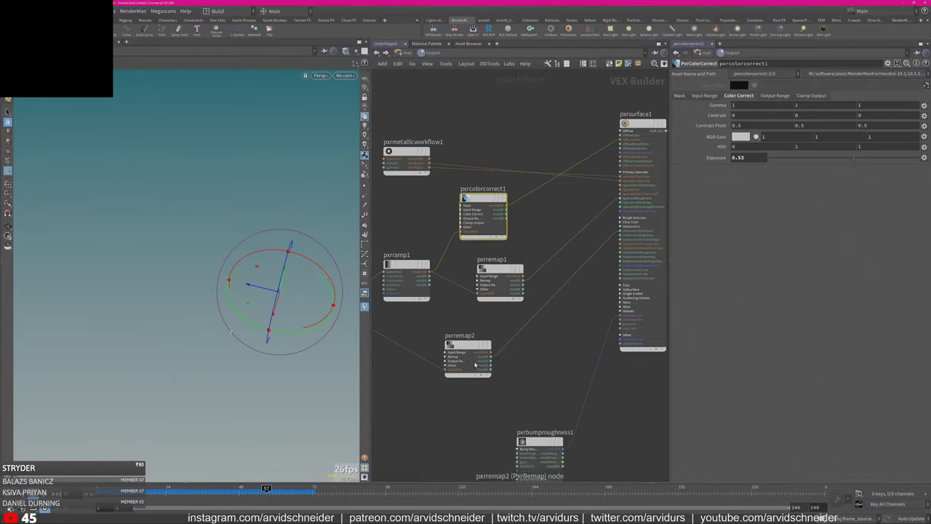
Switch to the image viewer to examine the heated teapot in the render, and return to the material network.
mouse_move(469, 371)
left_mouse_down()
mouse_move(540, 338)
mouse_move(573, 292)
mouse_move(471, 374)
left_mouse_up()
key("alt+Tab")
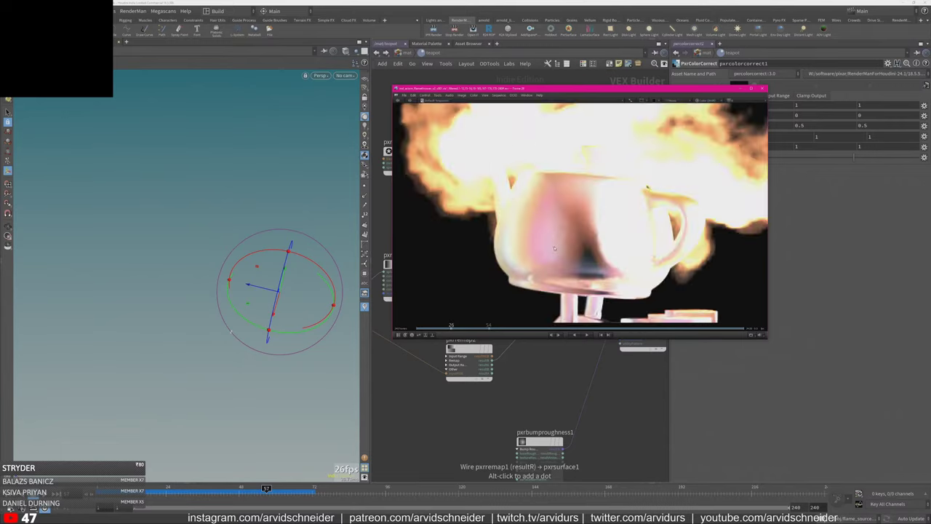
left_click(545, 381)
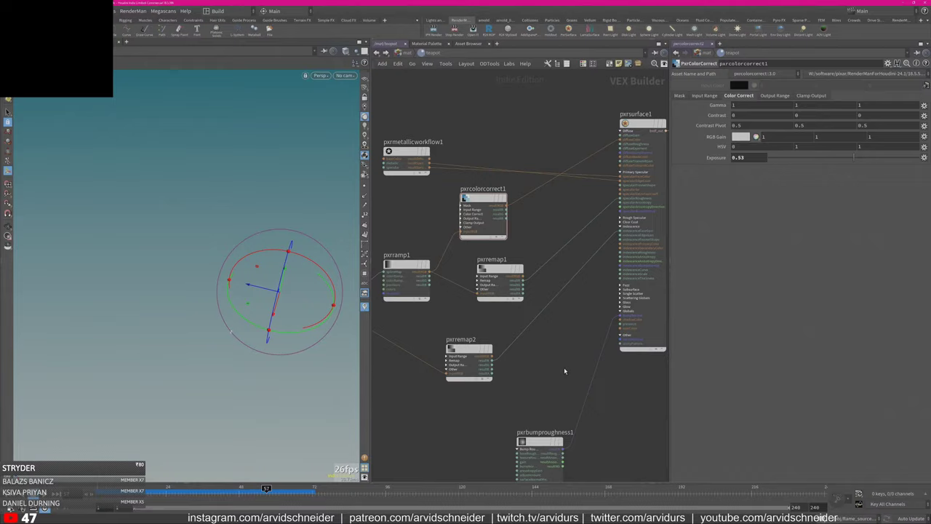
Leave the teapot material, go to the out network and inspect the ris1 render node's display and denoise settings.
scroll(546, 389, "down", 2)
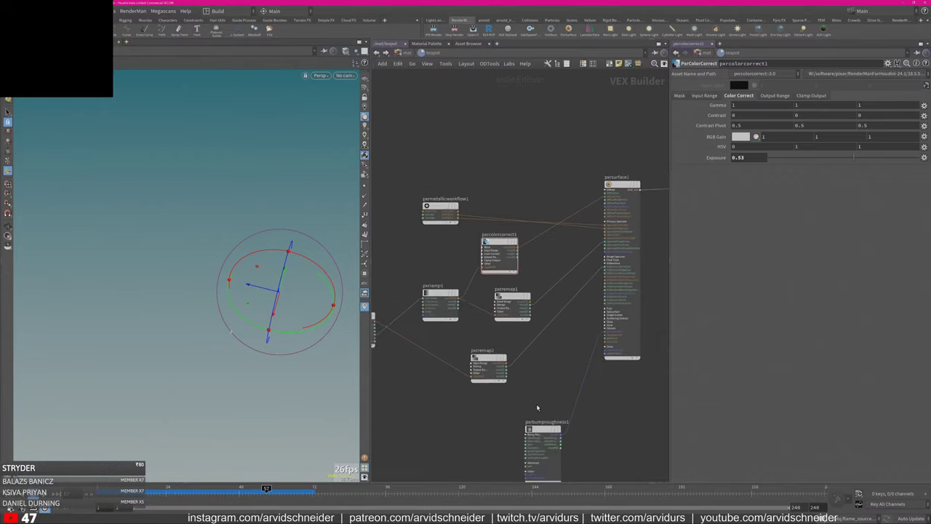
scroll(536, 386, "down", 4)
key("u")
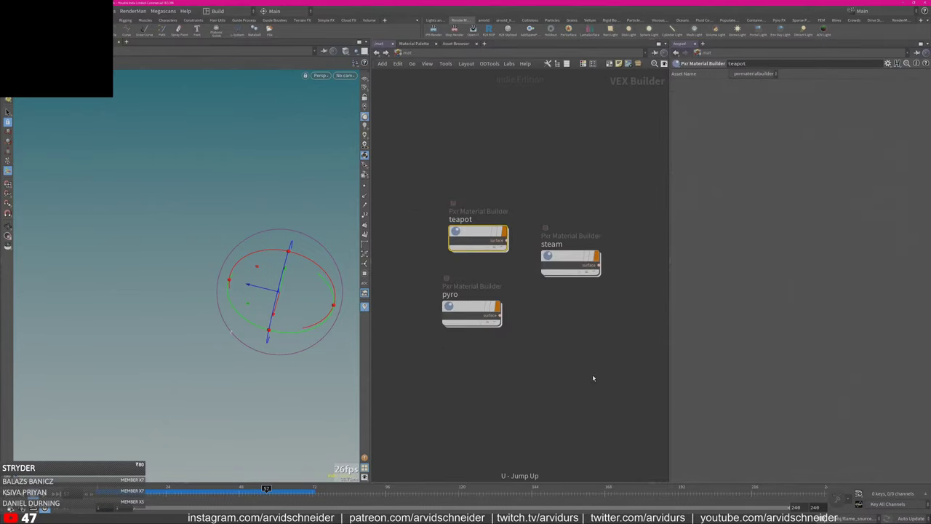
left_click(553, 320)
left_click(412, 52)
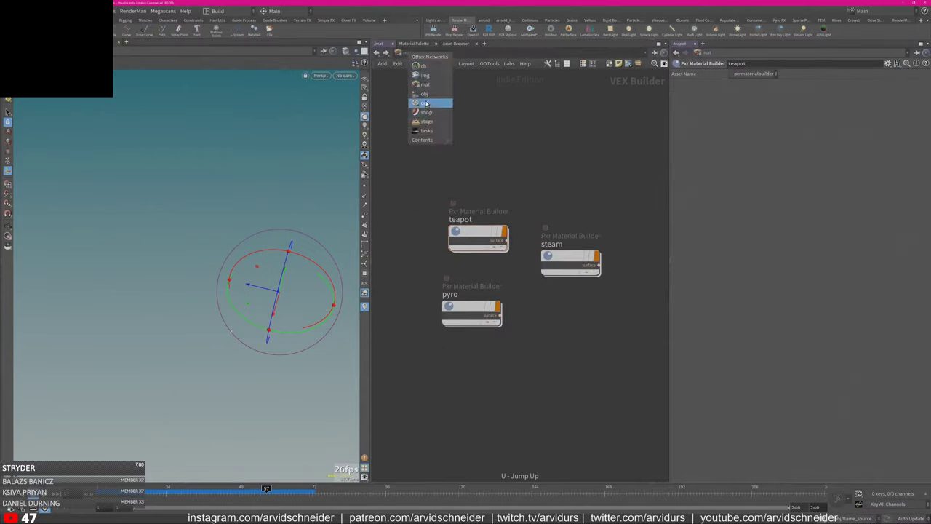
left_click(430, 110)
left_click_drag(579, 237, 461, 269)
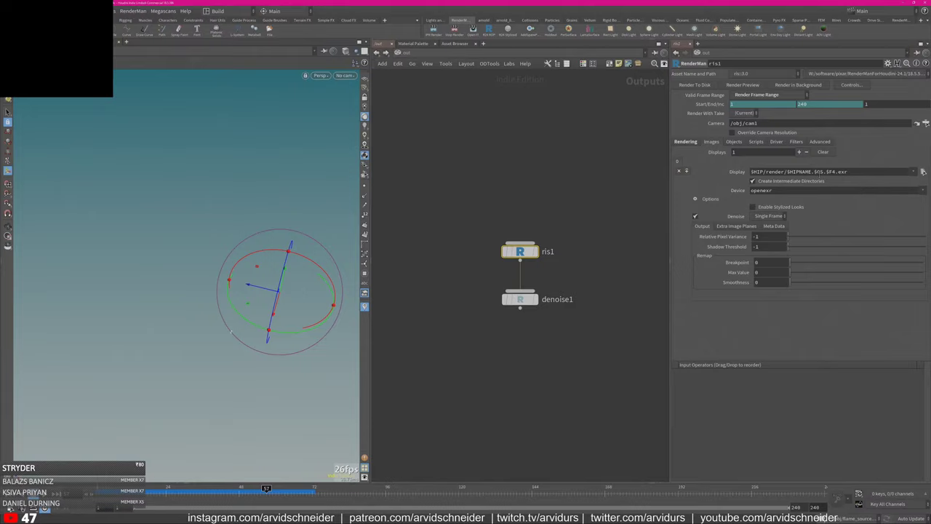
Review the denoise1 node's settings and its render control options, closing them without rendering.
left_click(519, 300)
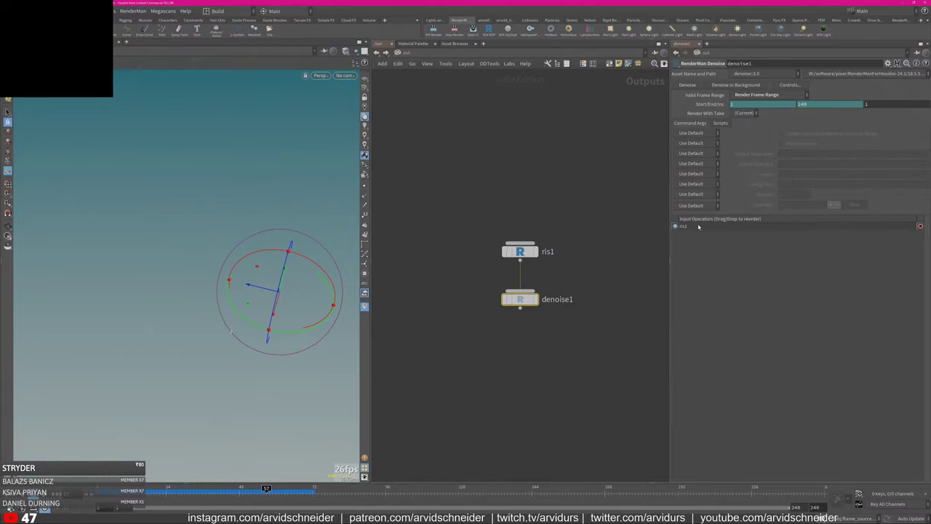
left_click(804, 85)
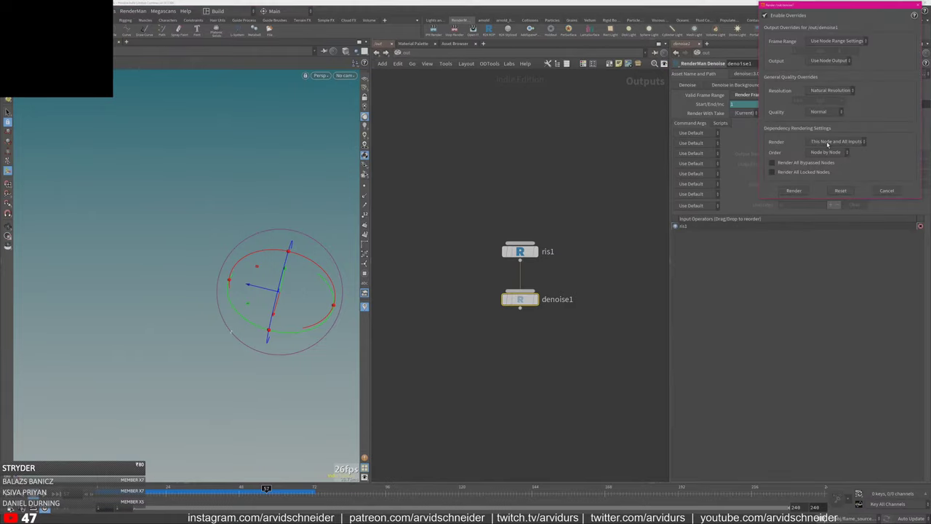
left_click(884, 191)
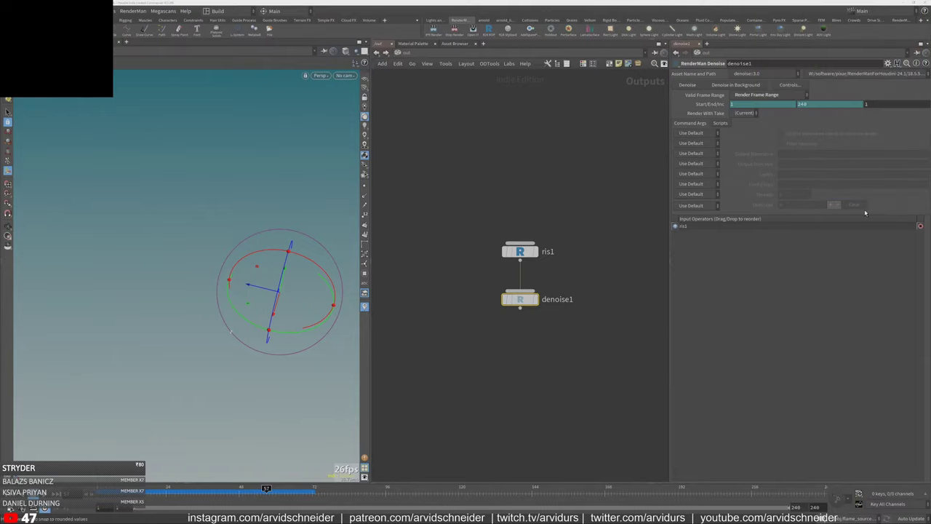